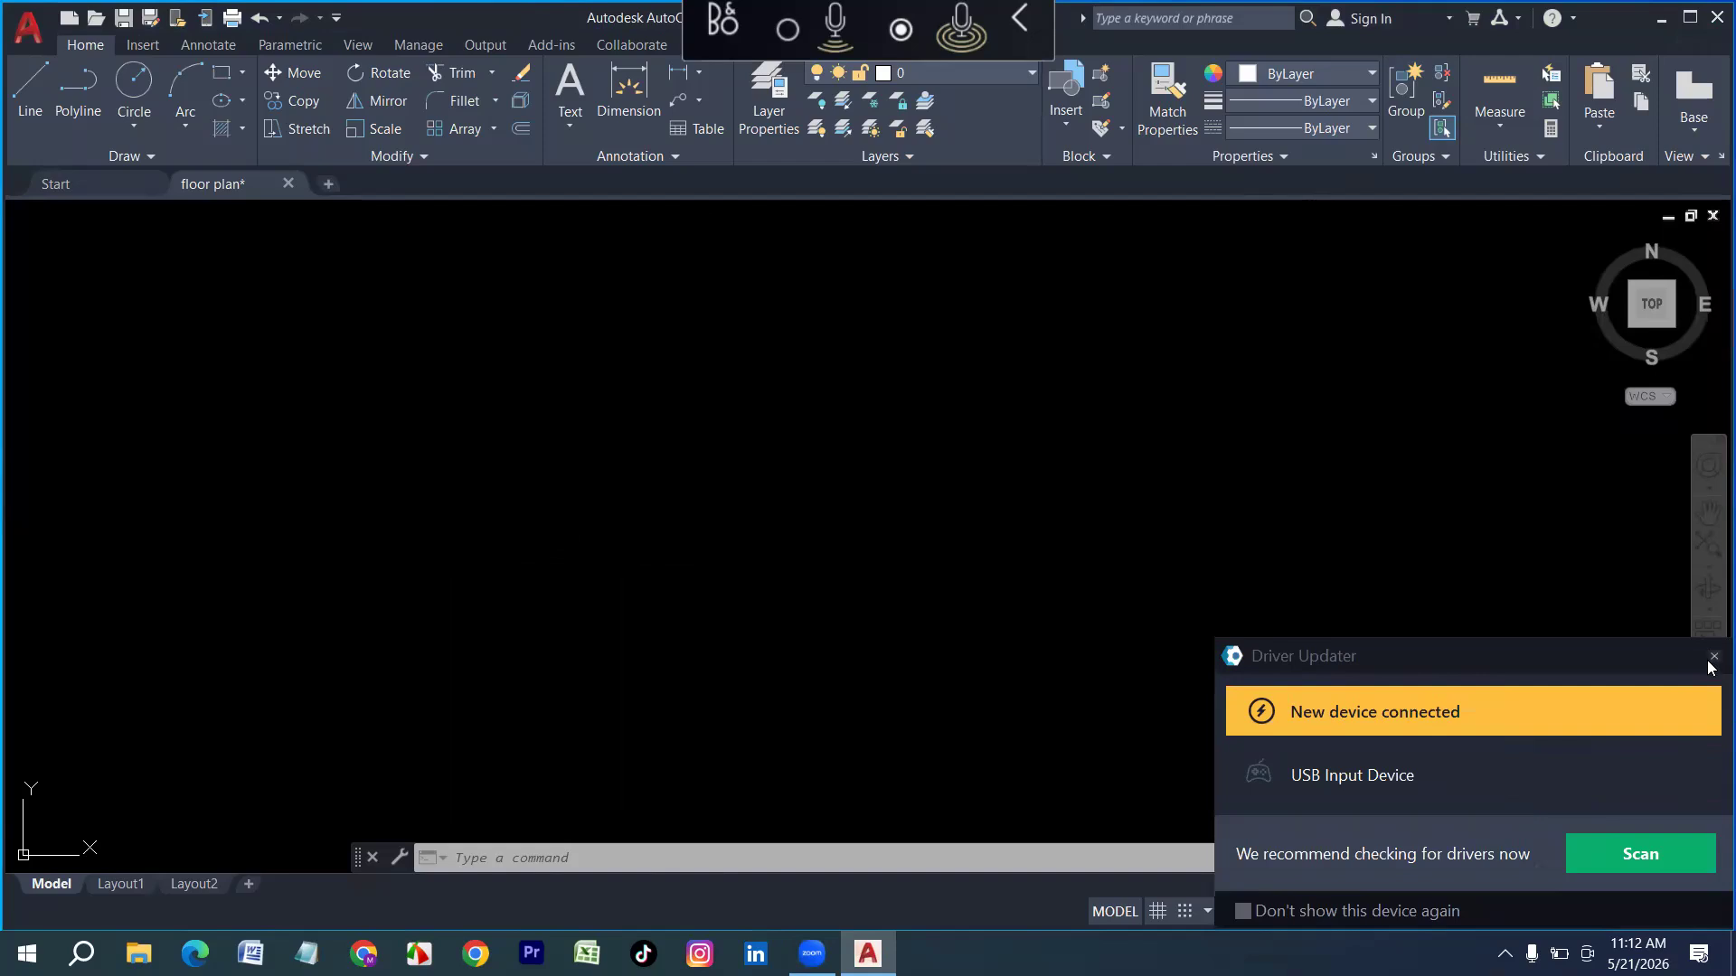
Dismiss the driver notification and draw a 12 by 12 inch rectangle in the empty model space
{"action": "left_click", "coordinate": [1711, 659]}
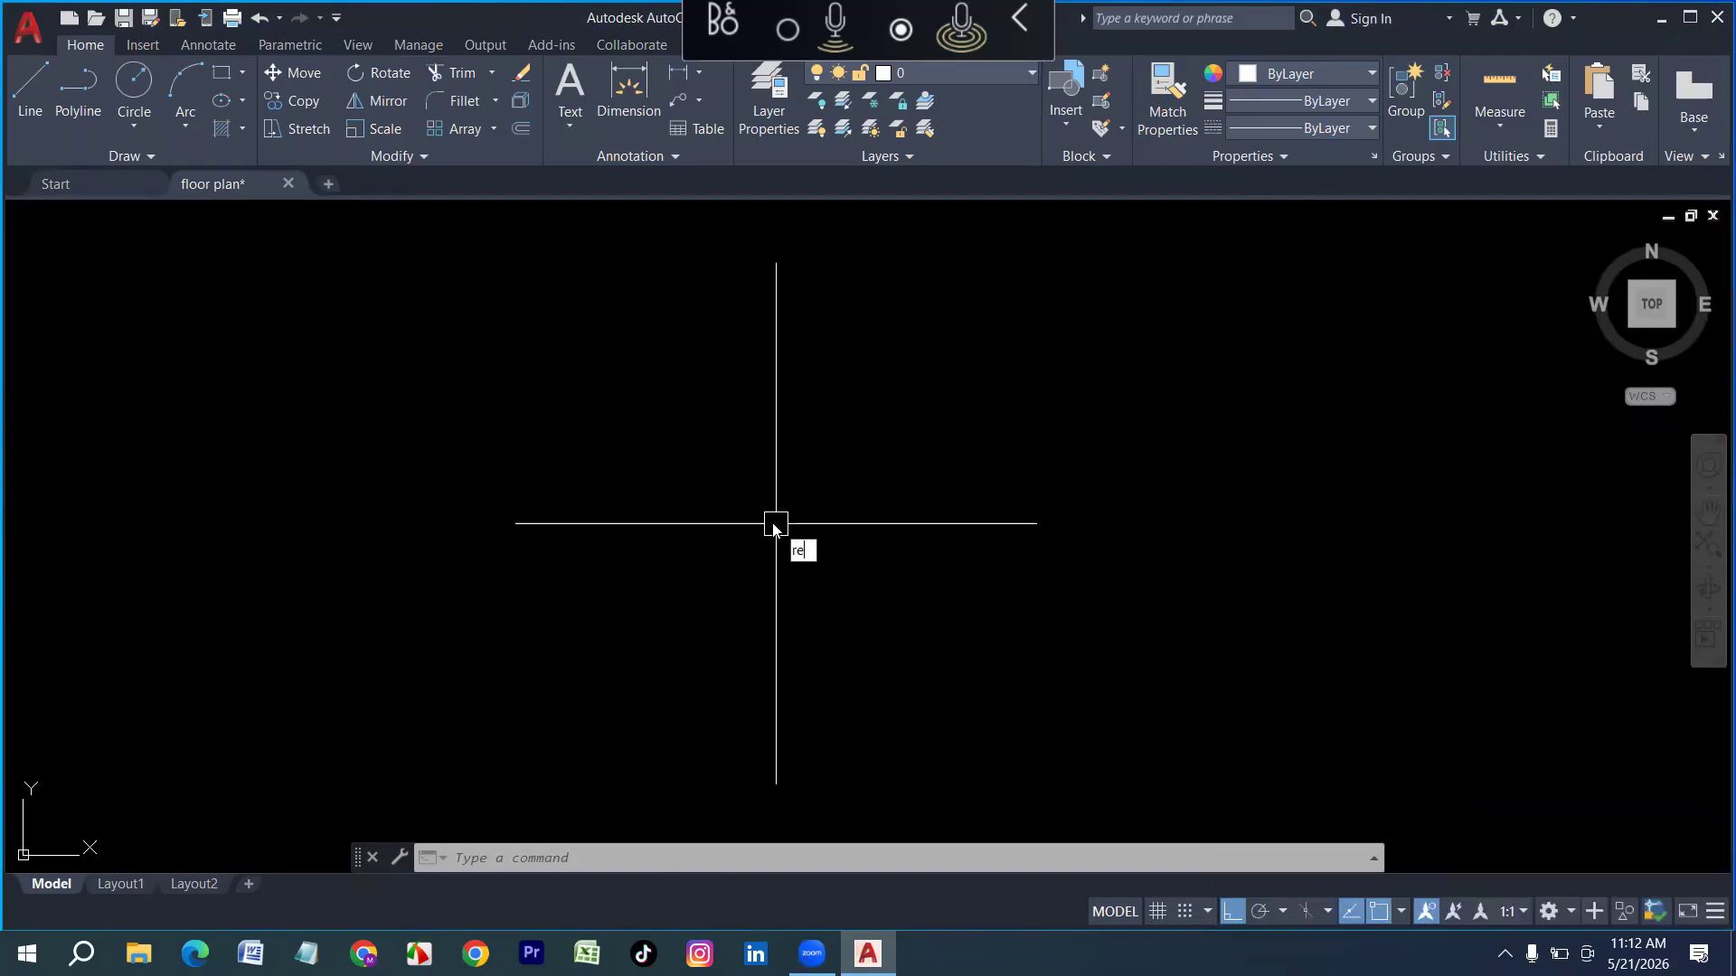
{"action": "type", "text": "rec"}
{"action": "key", "text": "Return"}
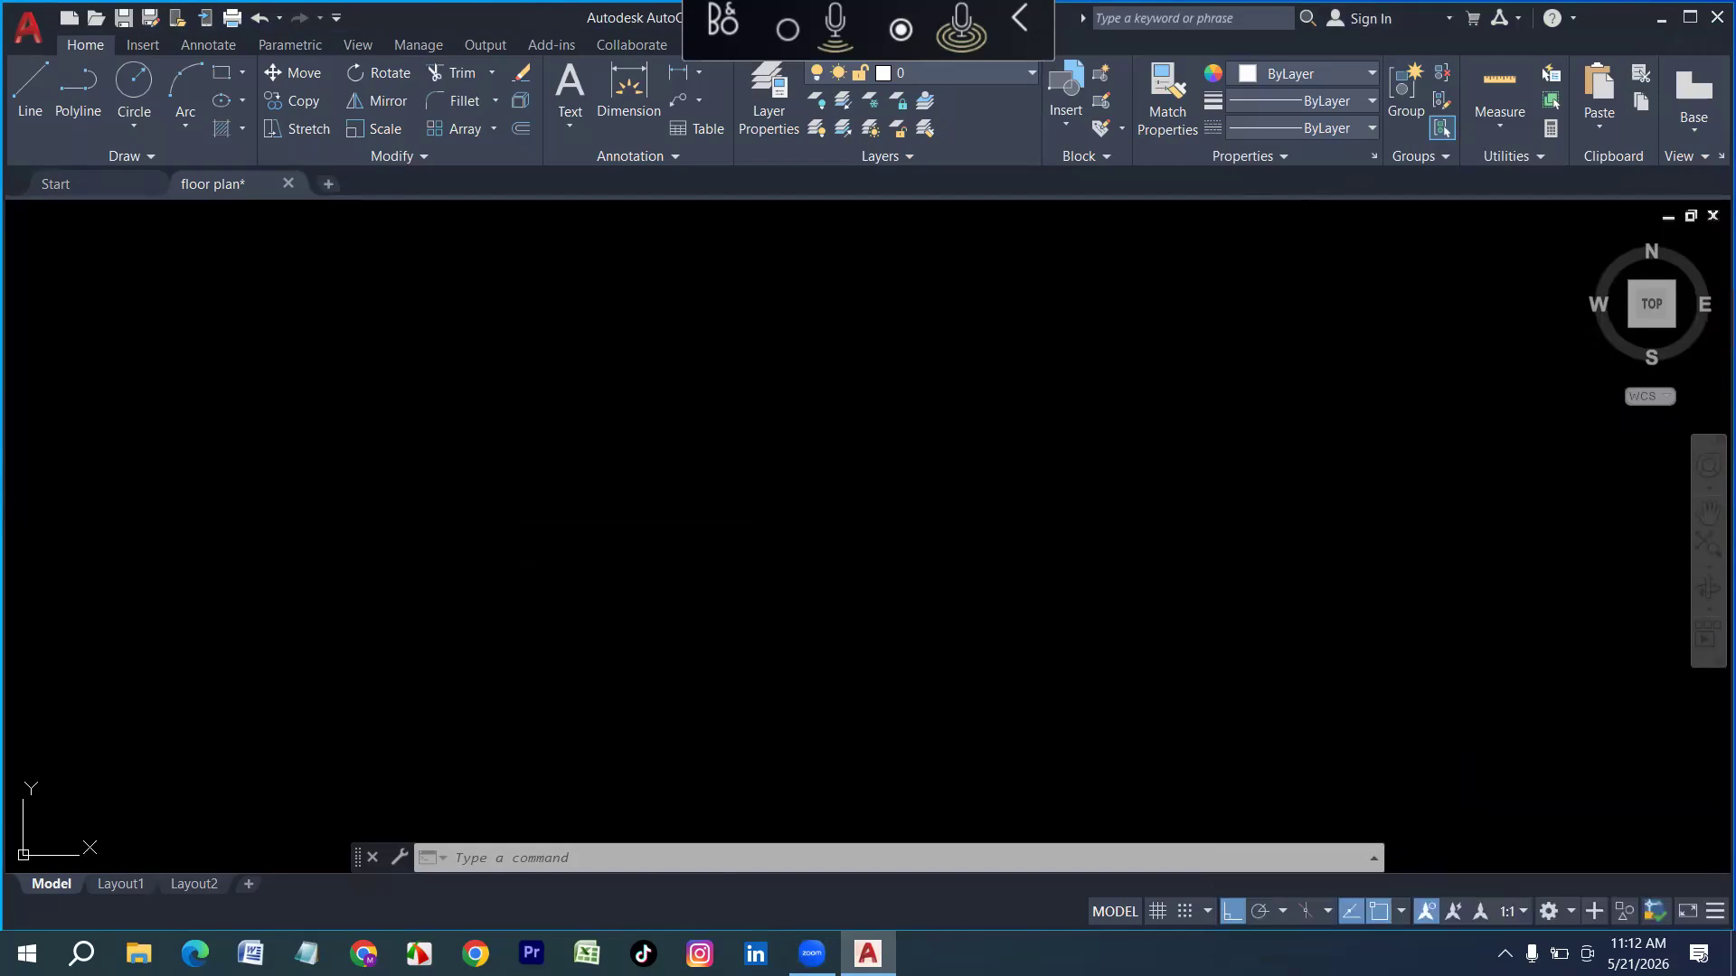
{"action": "left_click", "coordinate": [385, 434]}
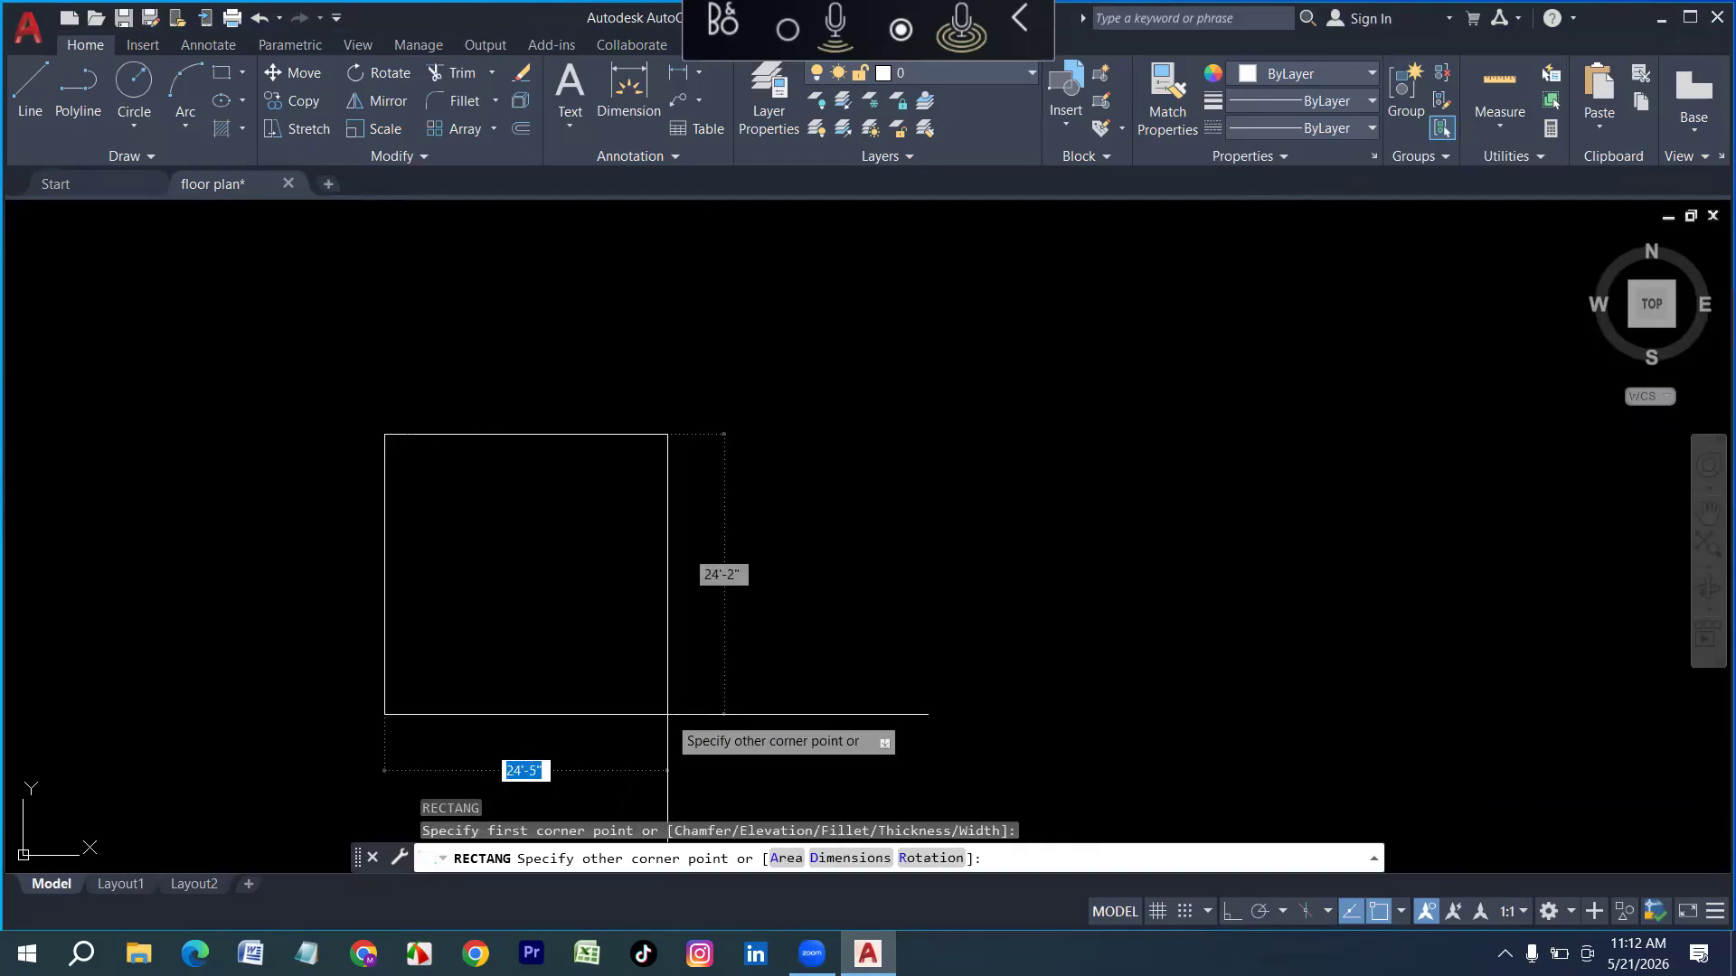
{"action": "type", "text": "12"}
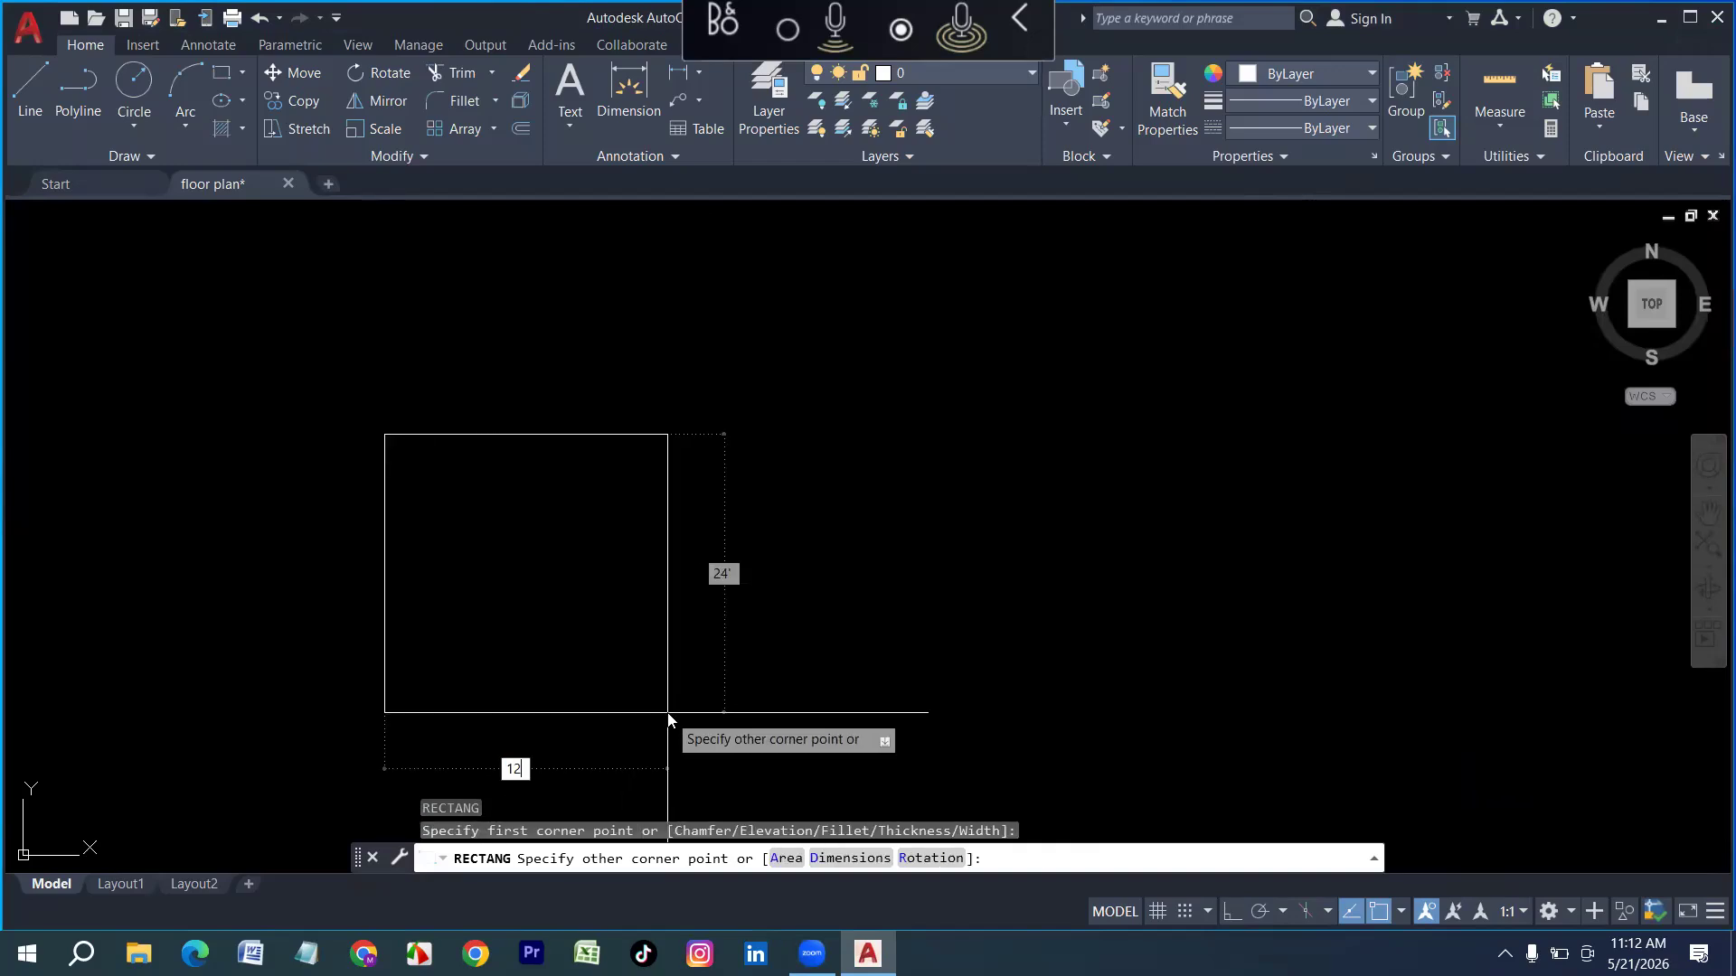
{"action": "key", "text": "Tab"}
{"action": "type", "text": "12"}
{"action": "key", "text": "Return"}
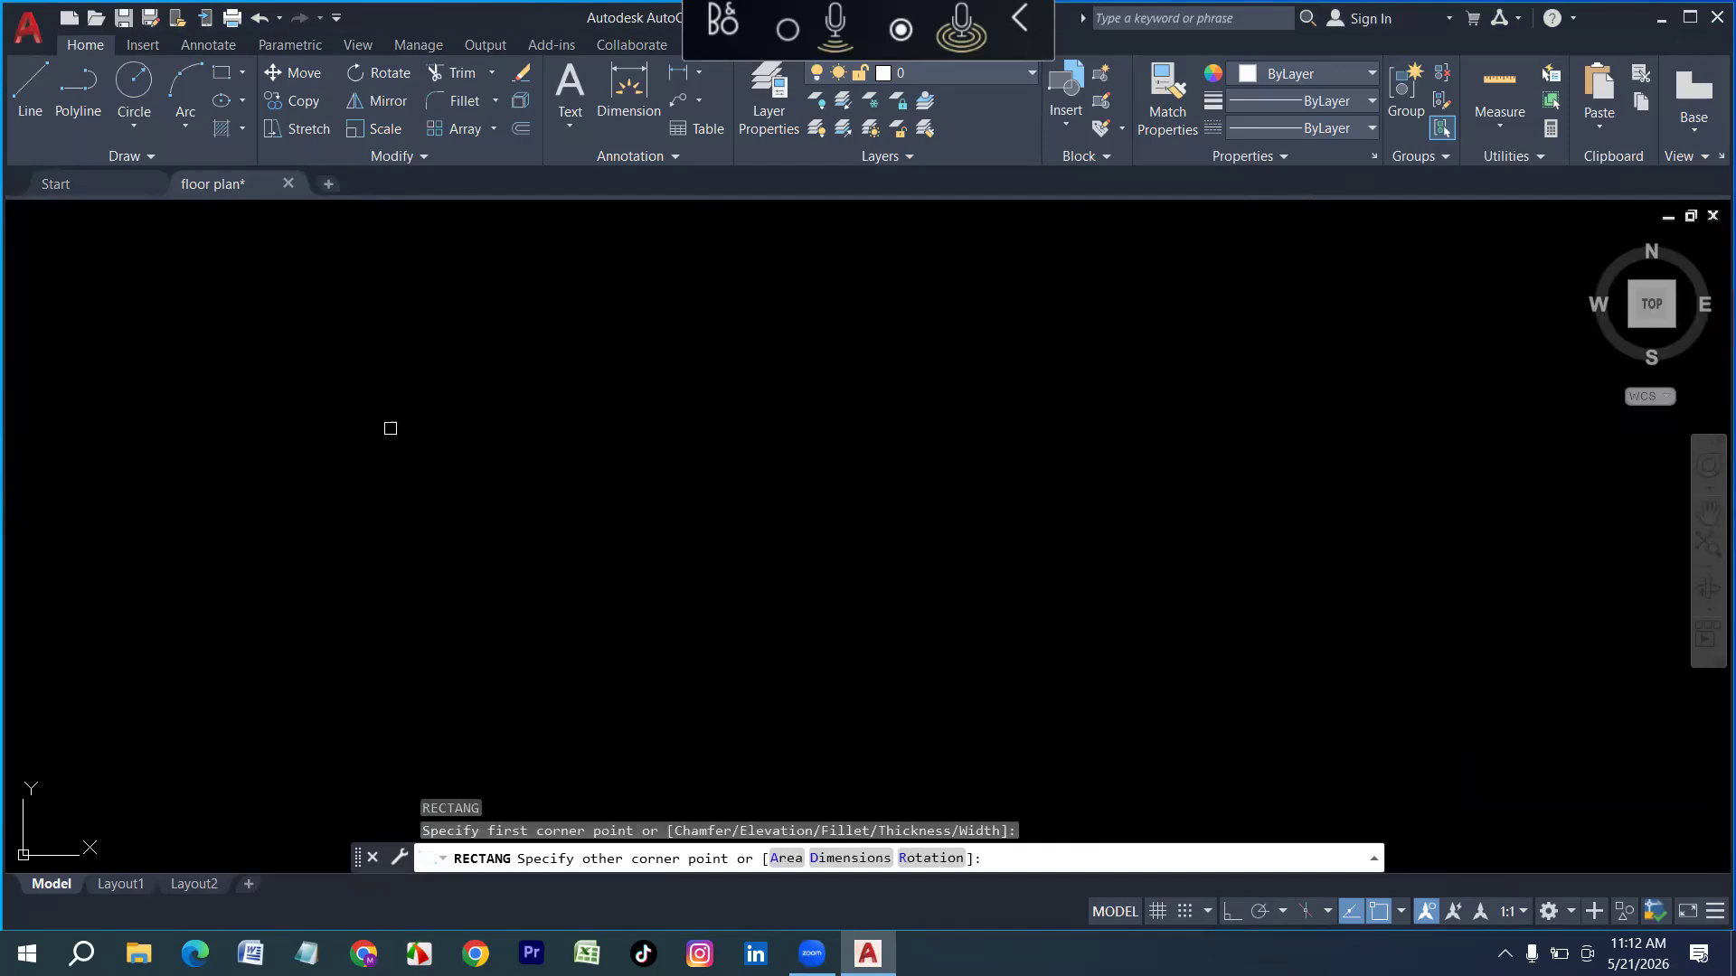
Offset the square inward by 1.5 inches
{"action": "scroll", "coordinate": [423, 446], "scroll_direction": "up", "scroll_amount": 5}
{"action": "scroll", "coordinate": [546, 380], "scroll_direction": "up", "scroll_amount": 2}
{"action": "type", "text": "o"}
{"action": "key", "text": "Return"}
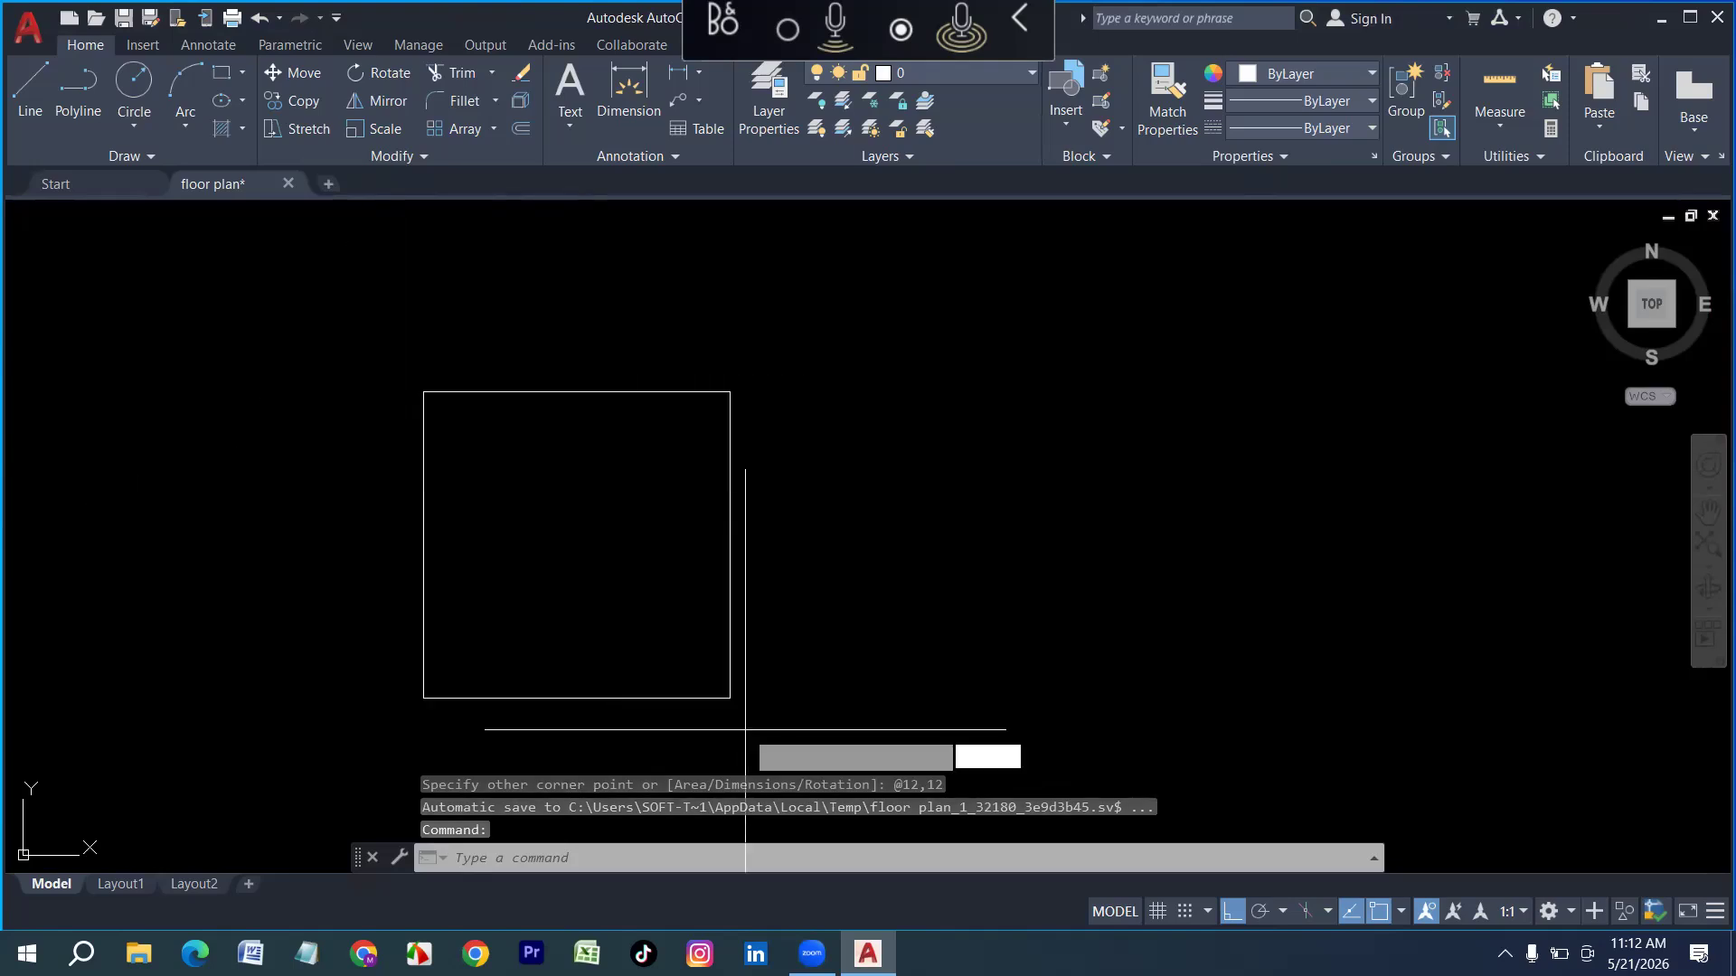
{"action": "type", "text": "1.5"}
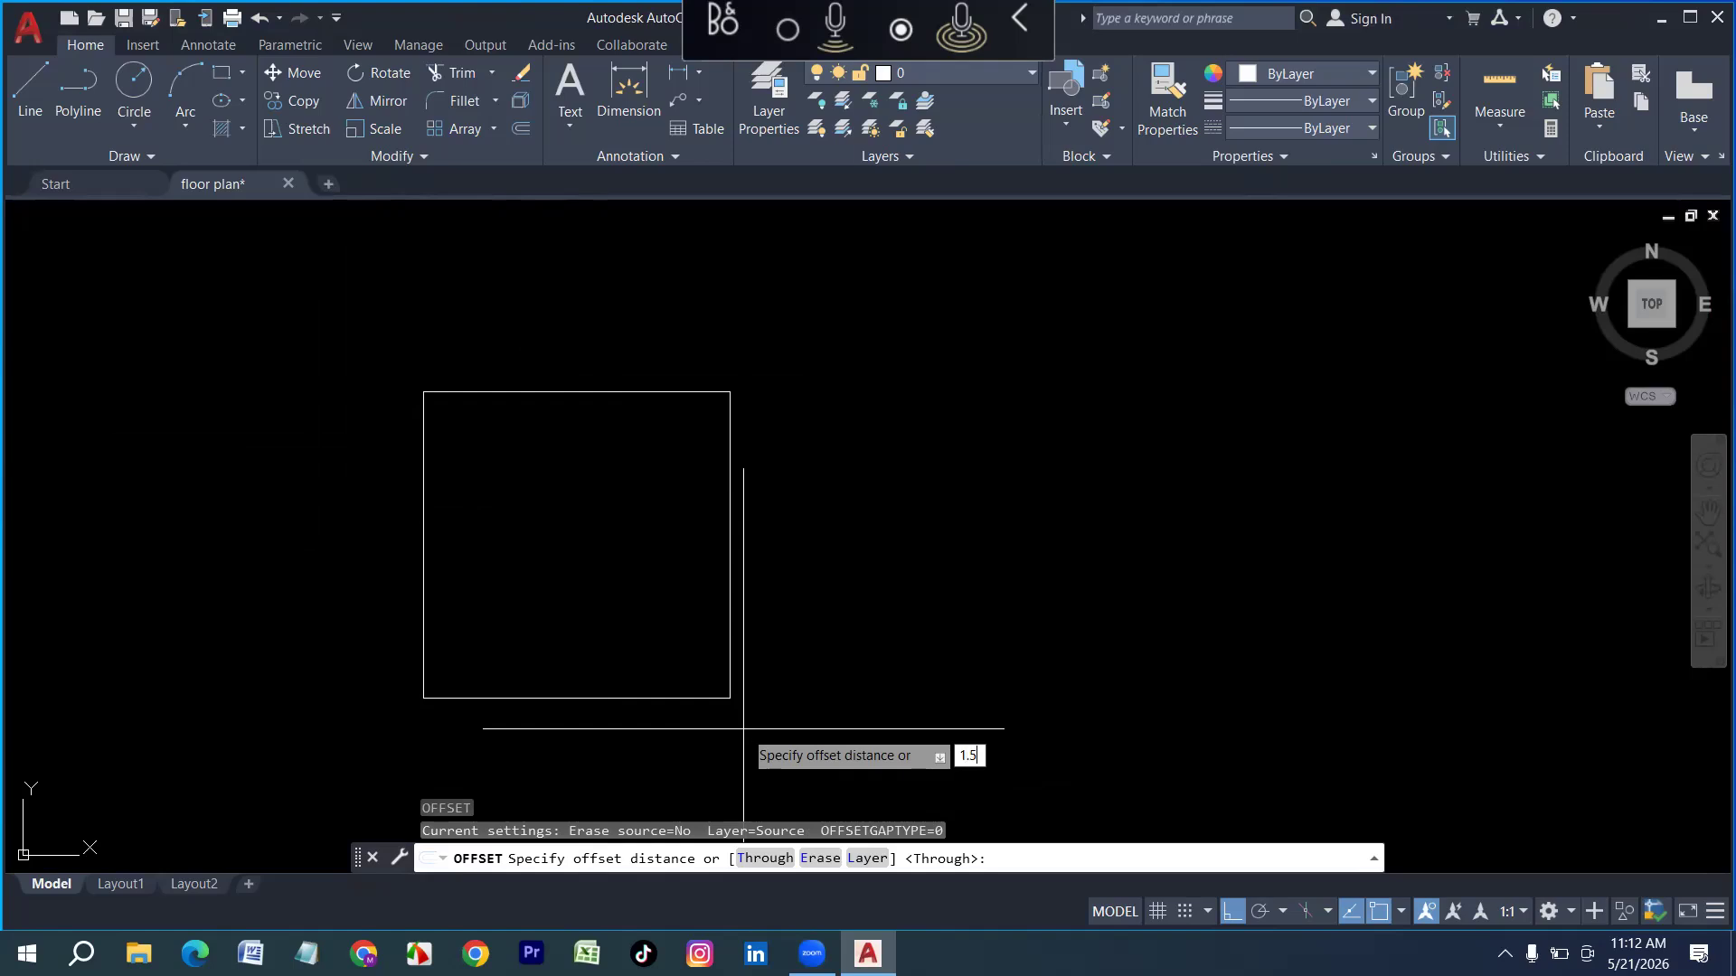
{"action": "key", "text": "Return"}
{"action": "left_click", "coordinate": [620, 697]}
{"action": "left_click", "coordinate": [560, 500]}
{"action": "key", "text": "Escape"}
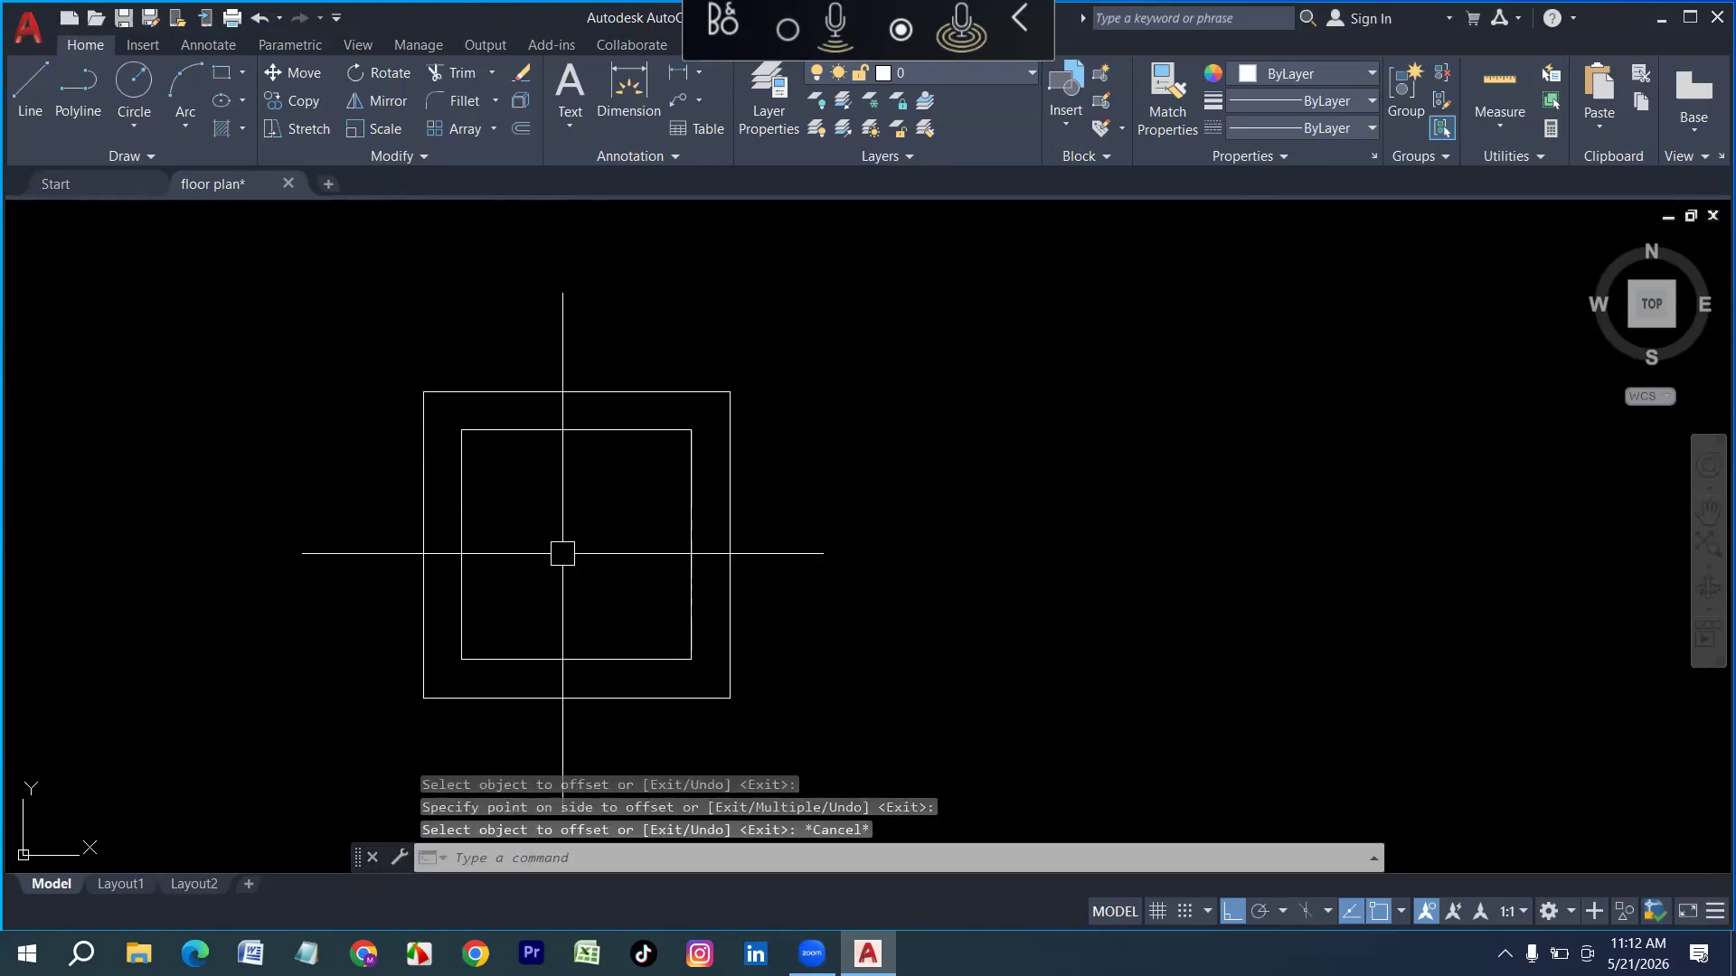
{"action": "key", "text": "Escape"}
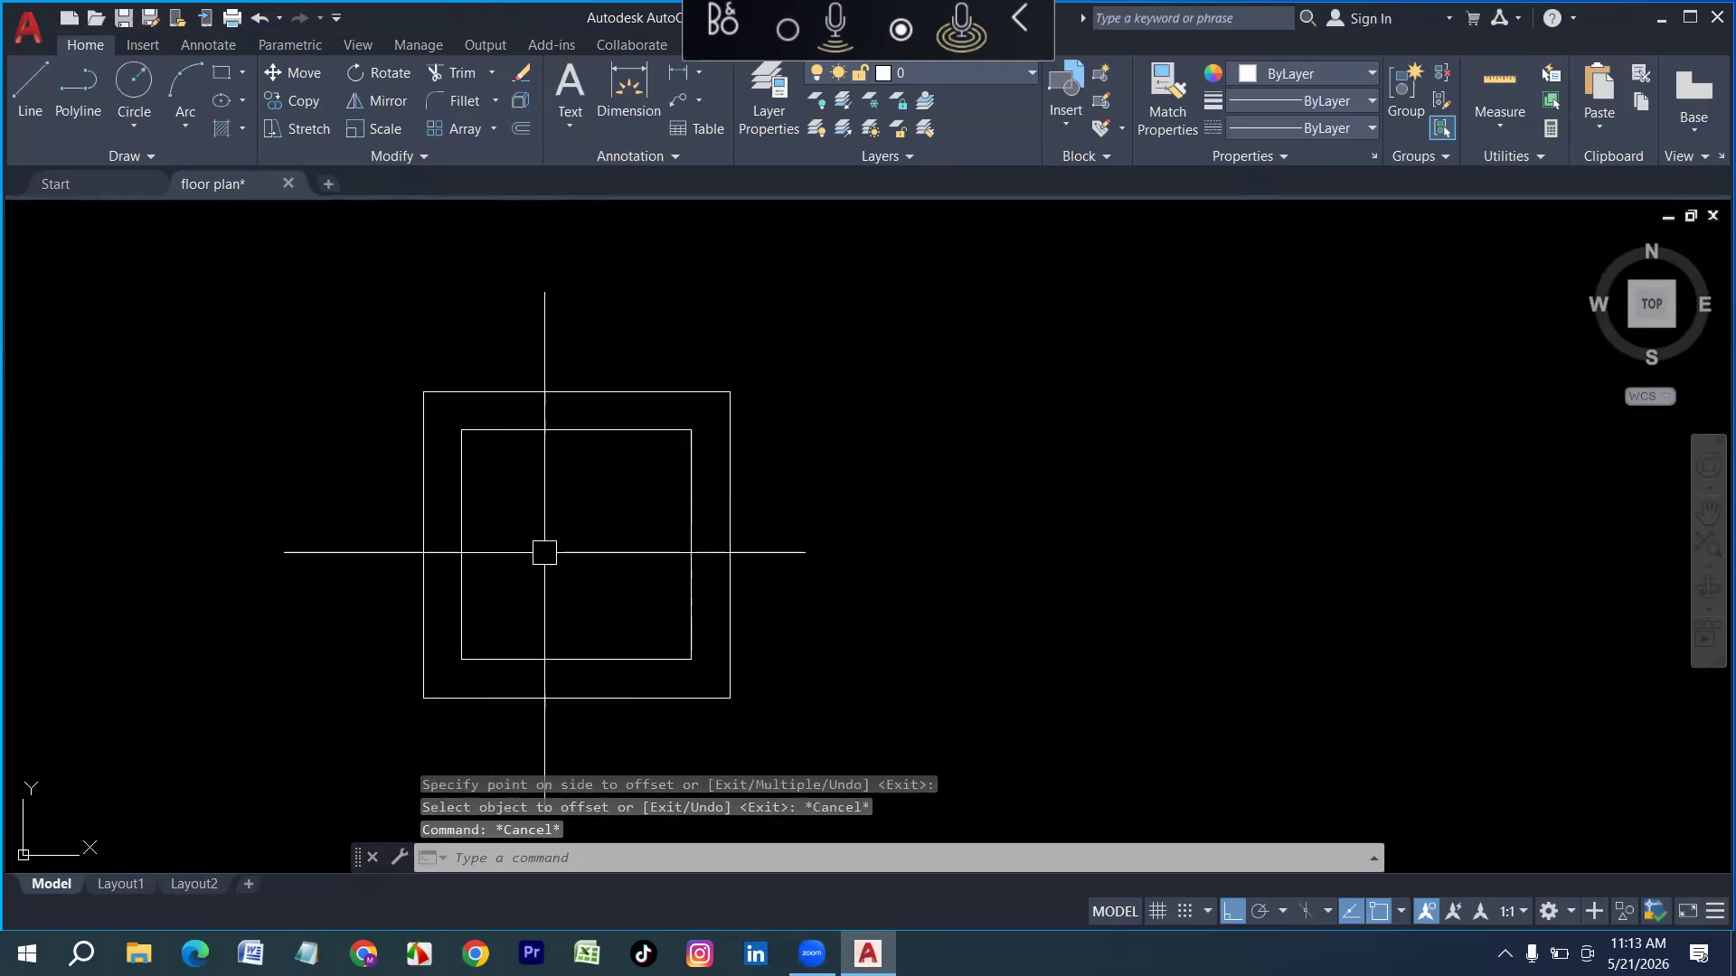
Place a solid donut with inside diameter 0 and outside diameter 1 inside the inner square's upper-left corner
{"action": "type", "text": "do"}
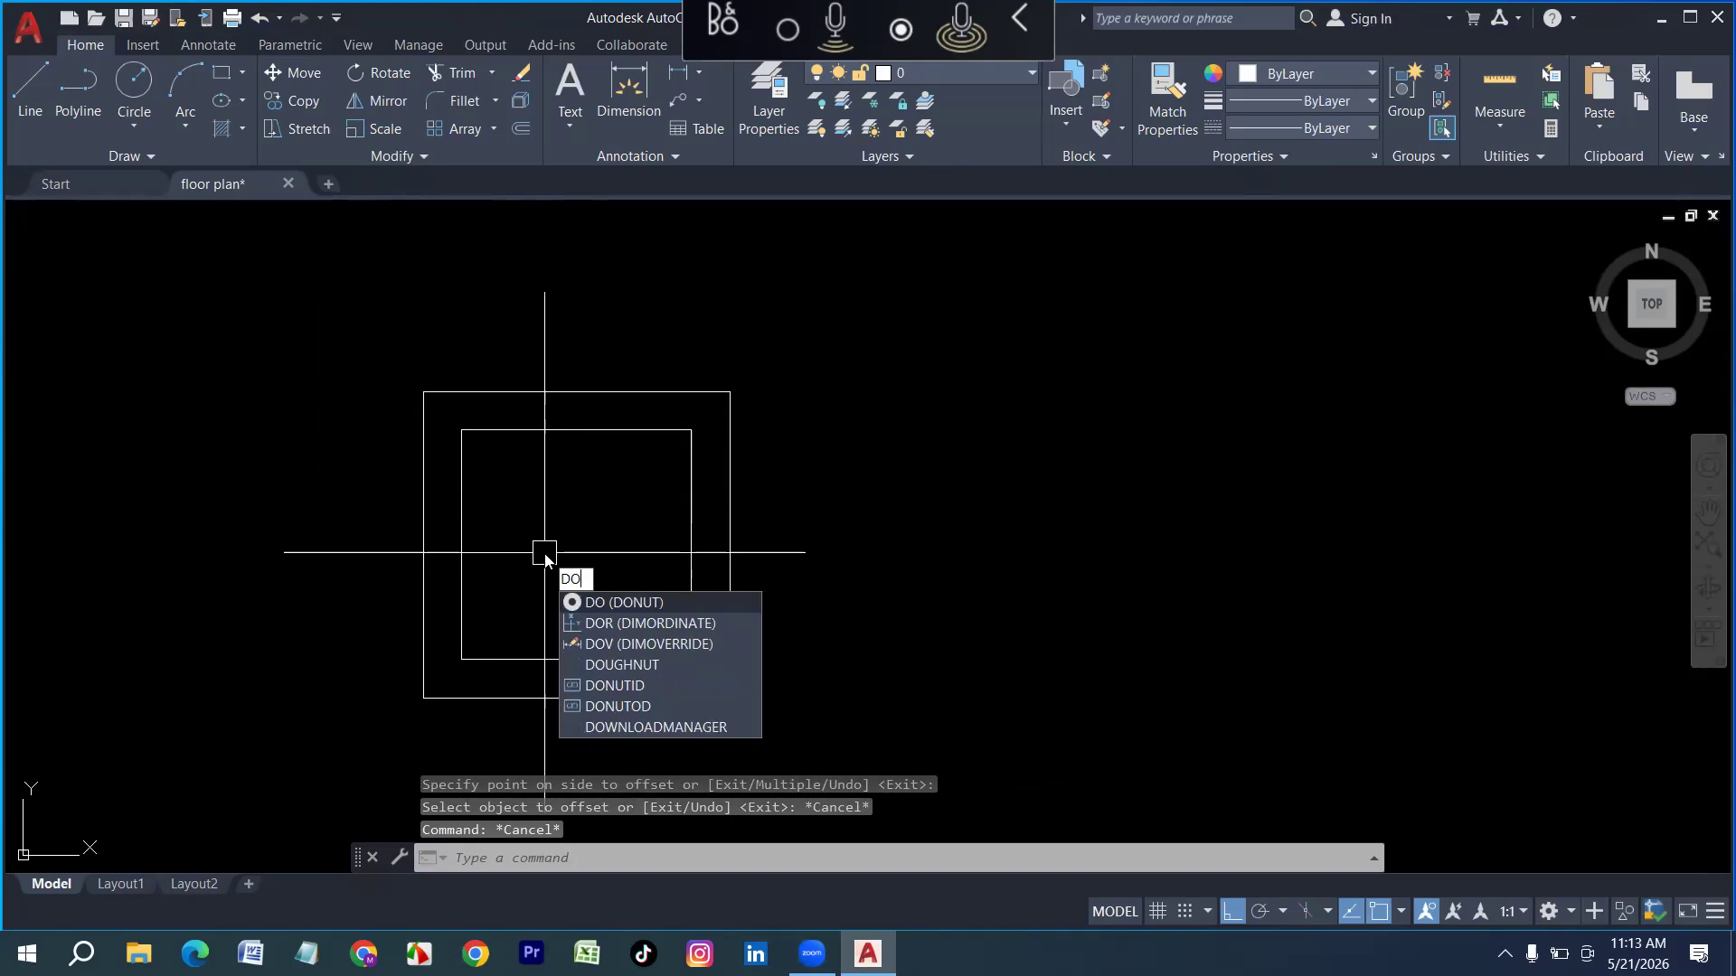
{"action": "key", "text": "Return"}
{"action": "type", "text": "0"}
{"action": "key", "text": "Return"}
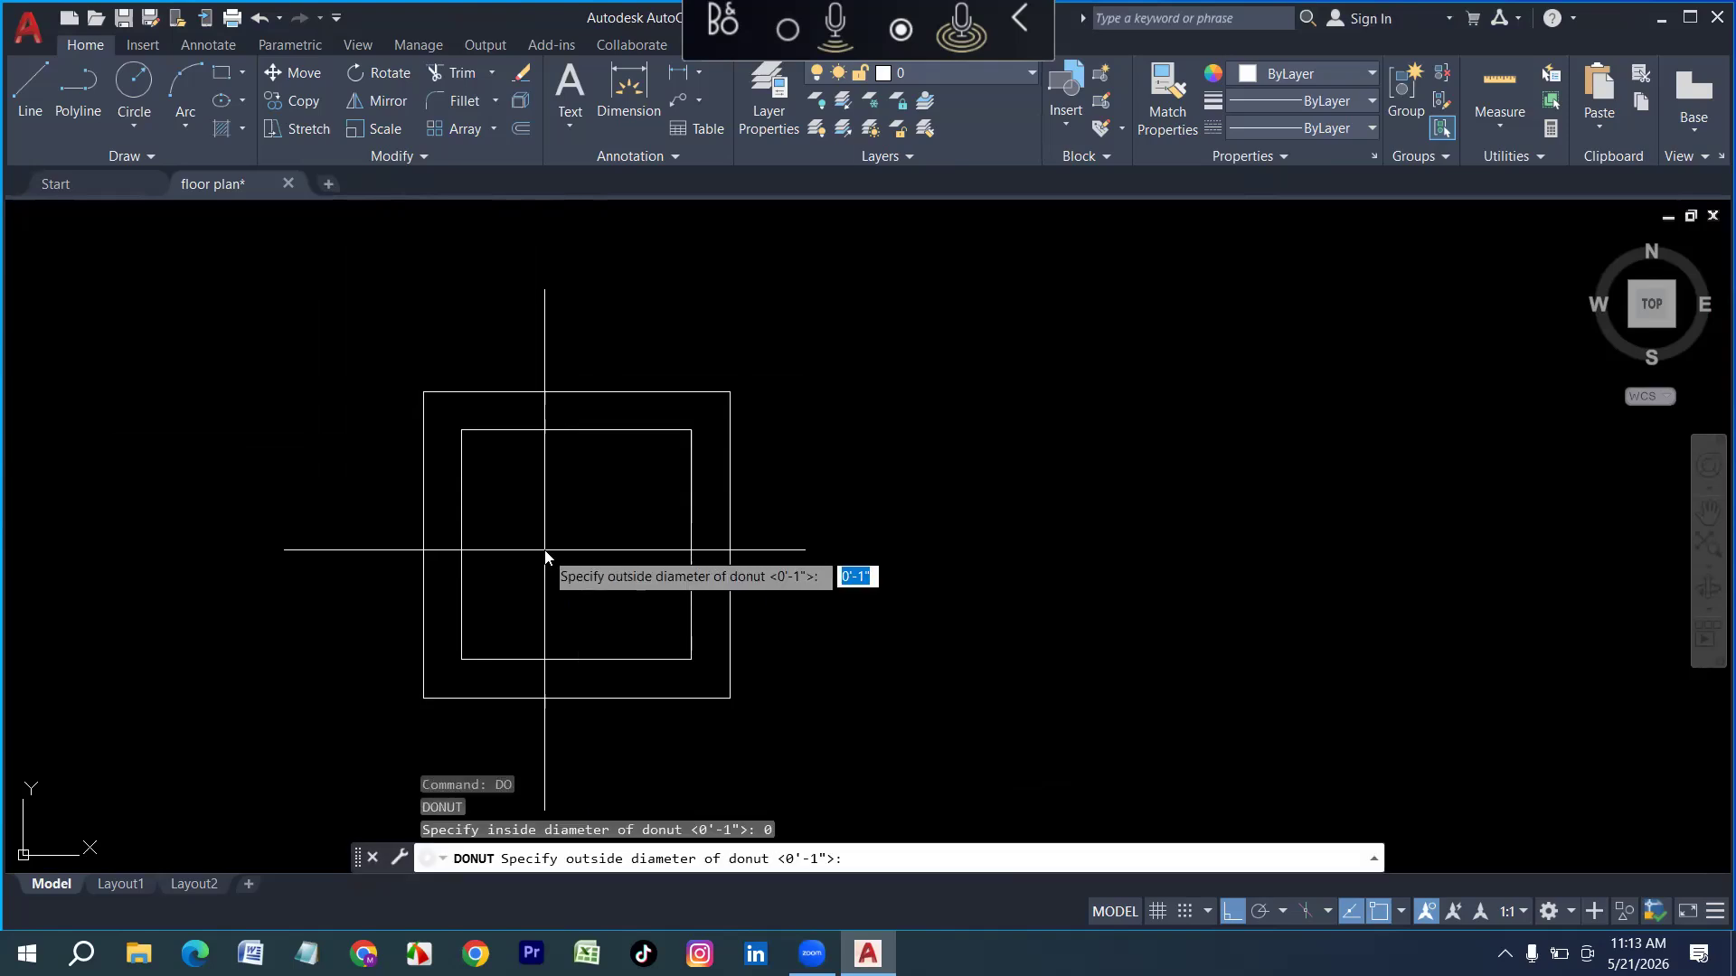
{"action": "key", "text": "Return"}
{"action": "scroll", "coordinate": [484, 437], "scroll_direction": "up", "scroll_amount": 3}
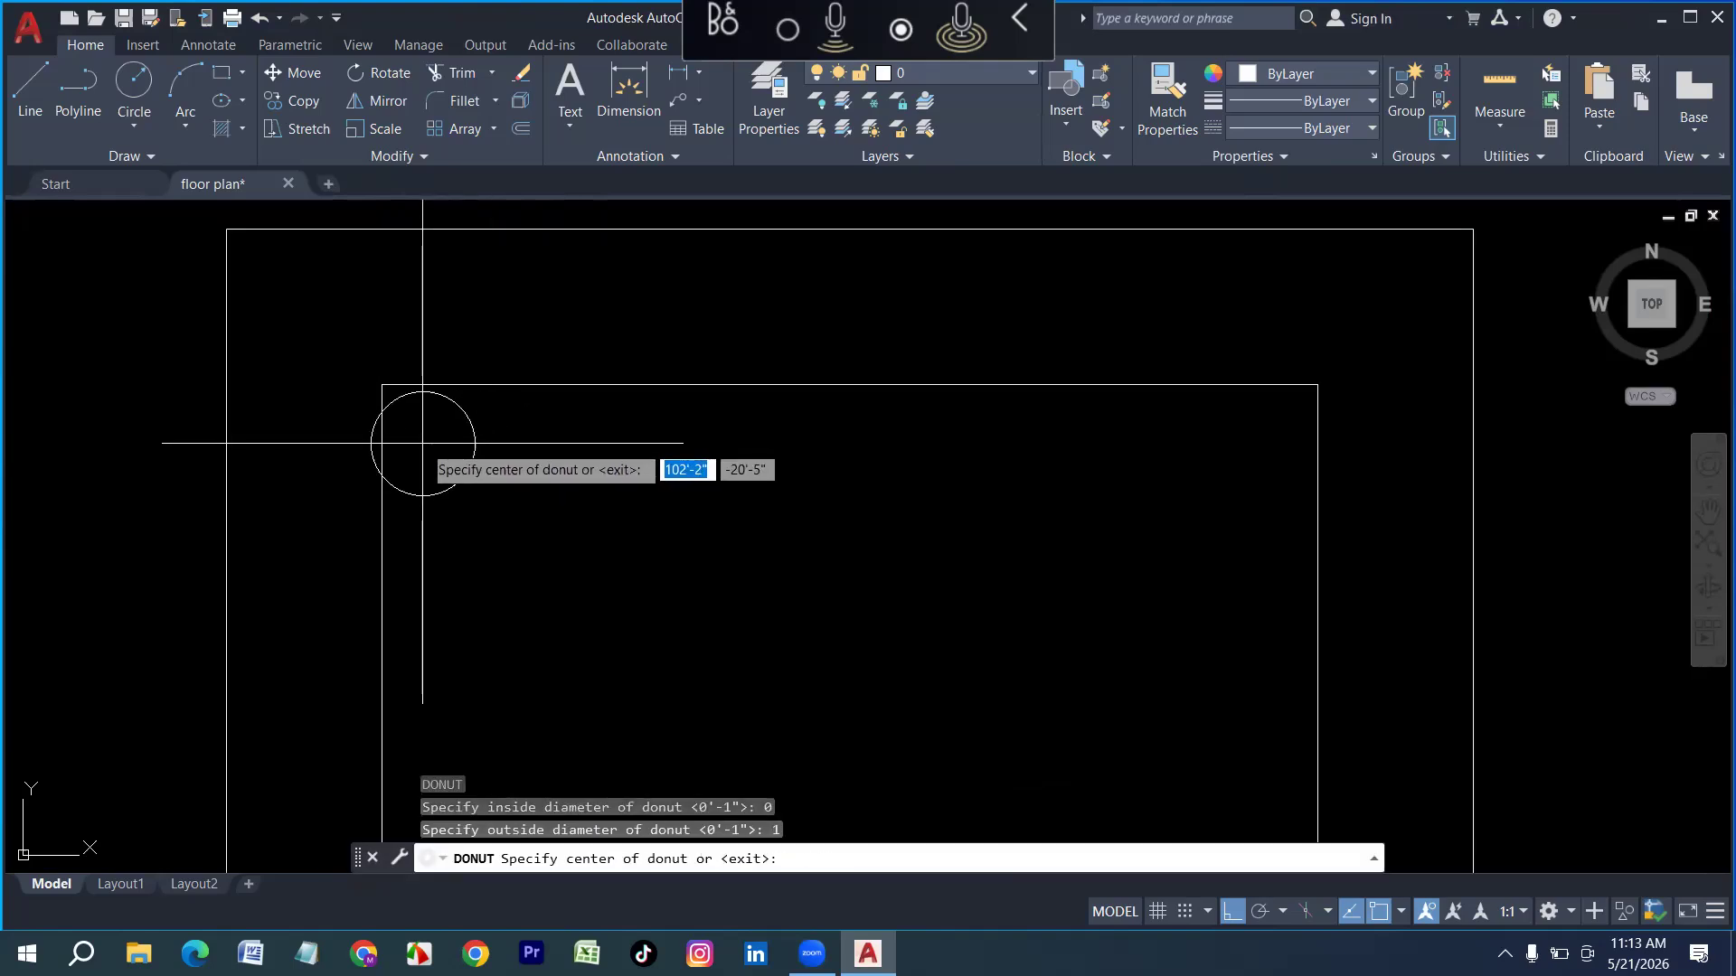
{"action": "scroll", "coordinate": [380, 465], "scroll_direction": "down", "scroll_amount": 3}
{"action": "left_click", "coordinate": [365, 454]}
{"action": "key", "text": "Escape"}
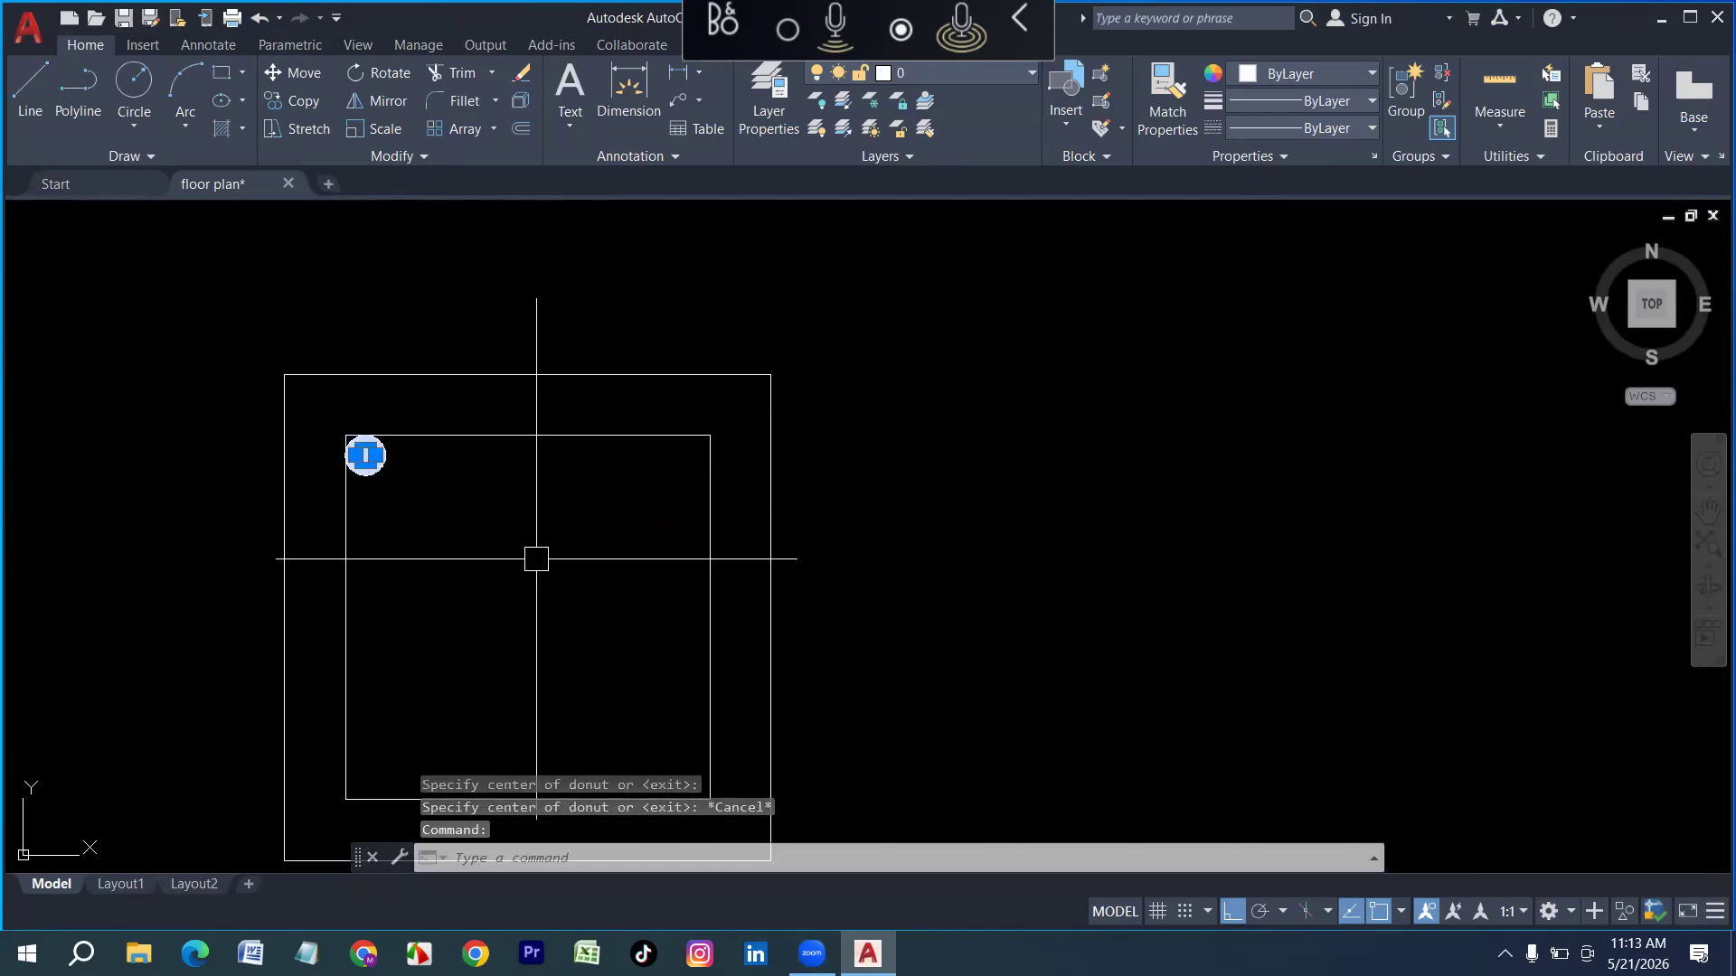
Mirror the donut about the square's vertical centerline to the upper-right corner, keeping the original
{"action": "type", "text": "mi"}
{"action": "key", "text": "Return"}
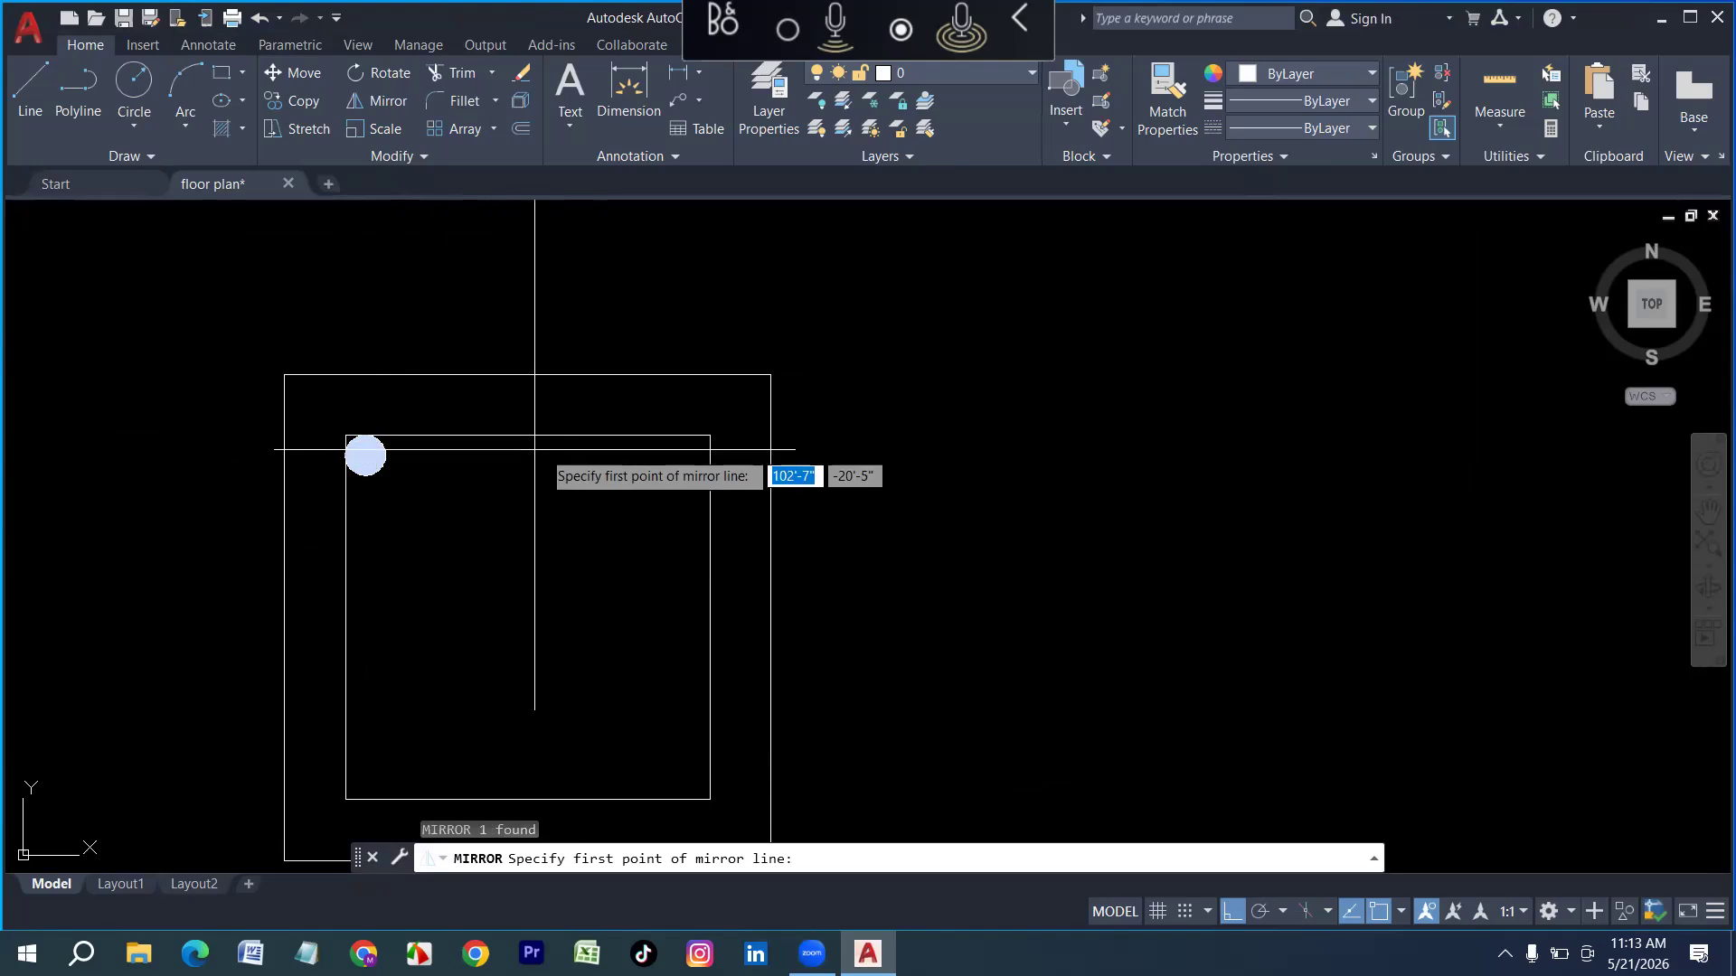
{"action": "left_click", "coordinate": [528, 436]}
{"action": "scroll", "coordinate": [509, 484], "scroll_direction": "down", "scroll_amount": 2}
{"action": "left_click", "coordinate": [509, 361]}
{"action": "key", "text": "Down"}
{"action": "key", "text": "Return"}
Mirror both upper donuts about the square's horizontal centerline to the lower corners, keeping the originals
{"action": "scroll", "coordinate": [607, 488], "scroll_direction": "up", "scroll_amount": 2}
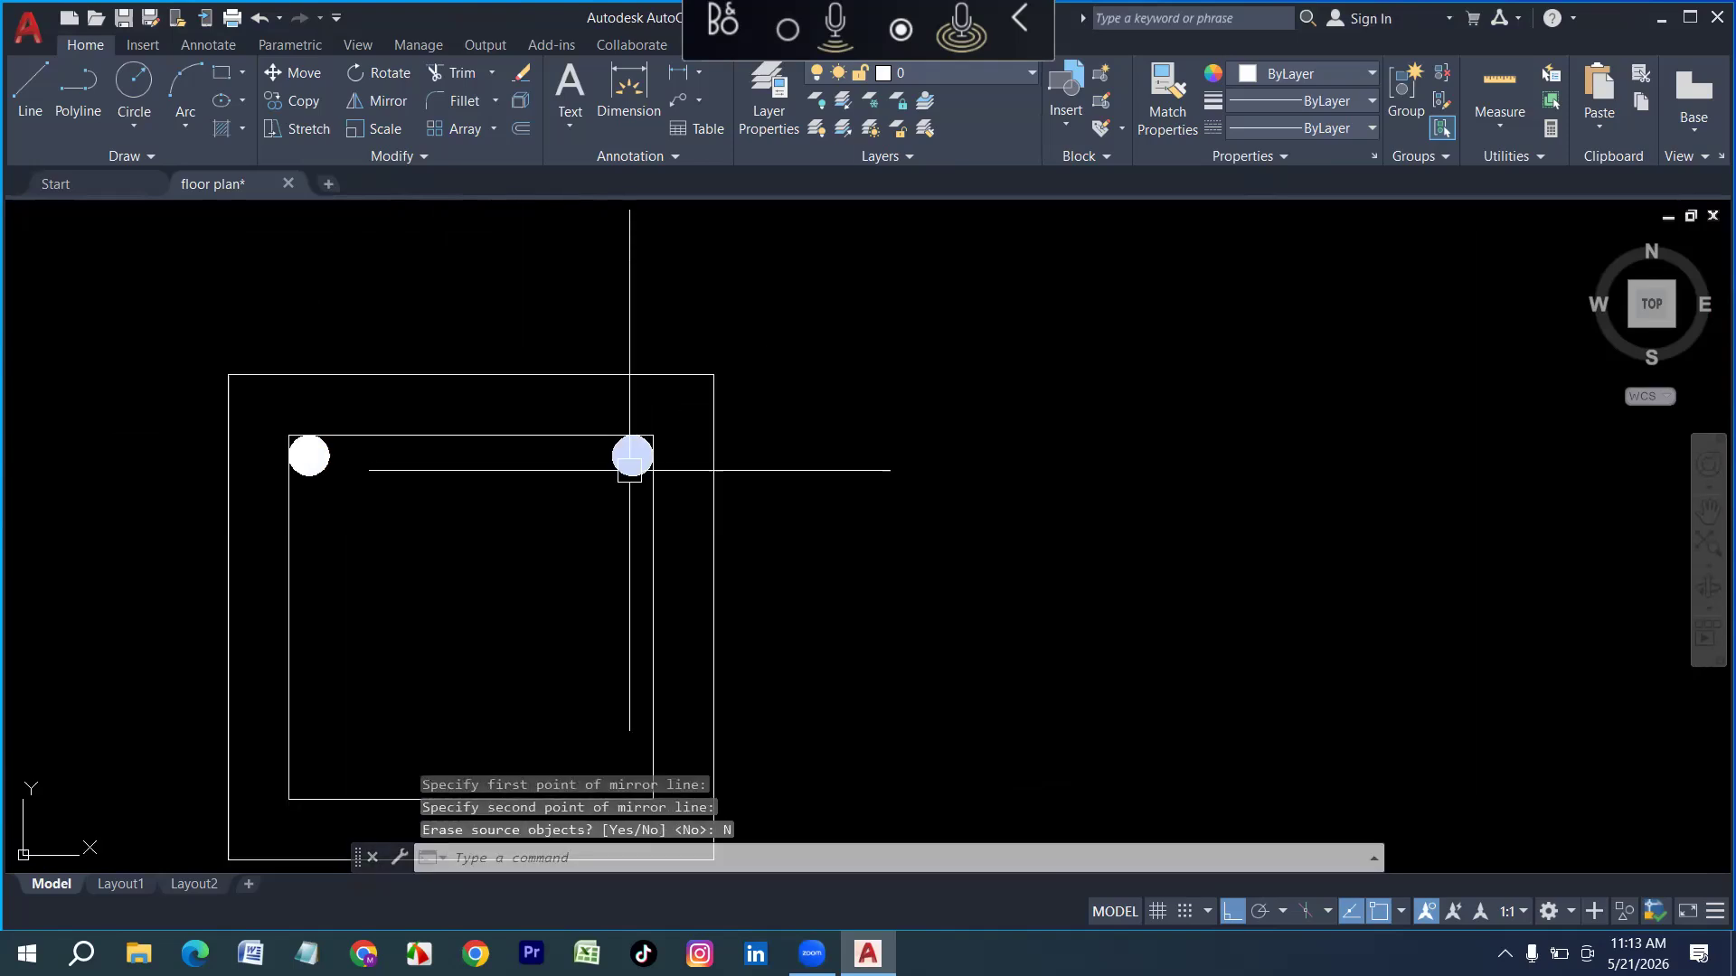
{"action": "left_click", "coordinate": [630, 470]}
{"action": "left_click", "coordinate": [309, 457]}
{"action": "scroll", "coordinate": [419, 412], "scroll_direction": "down", "scroll_amount": 2}
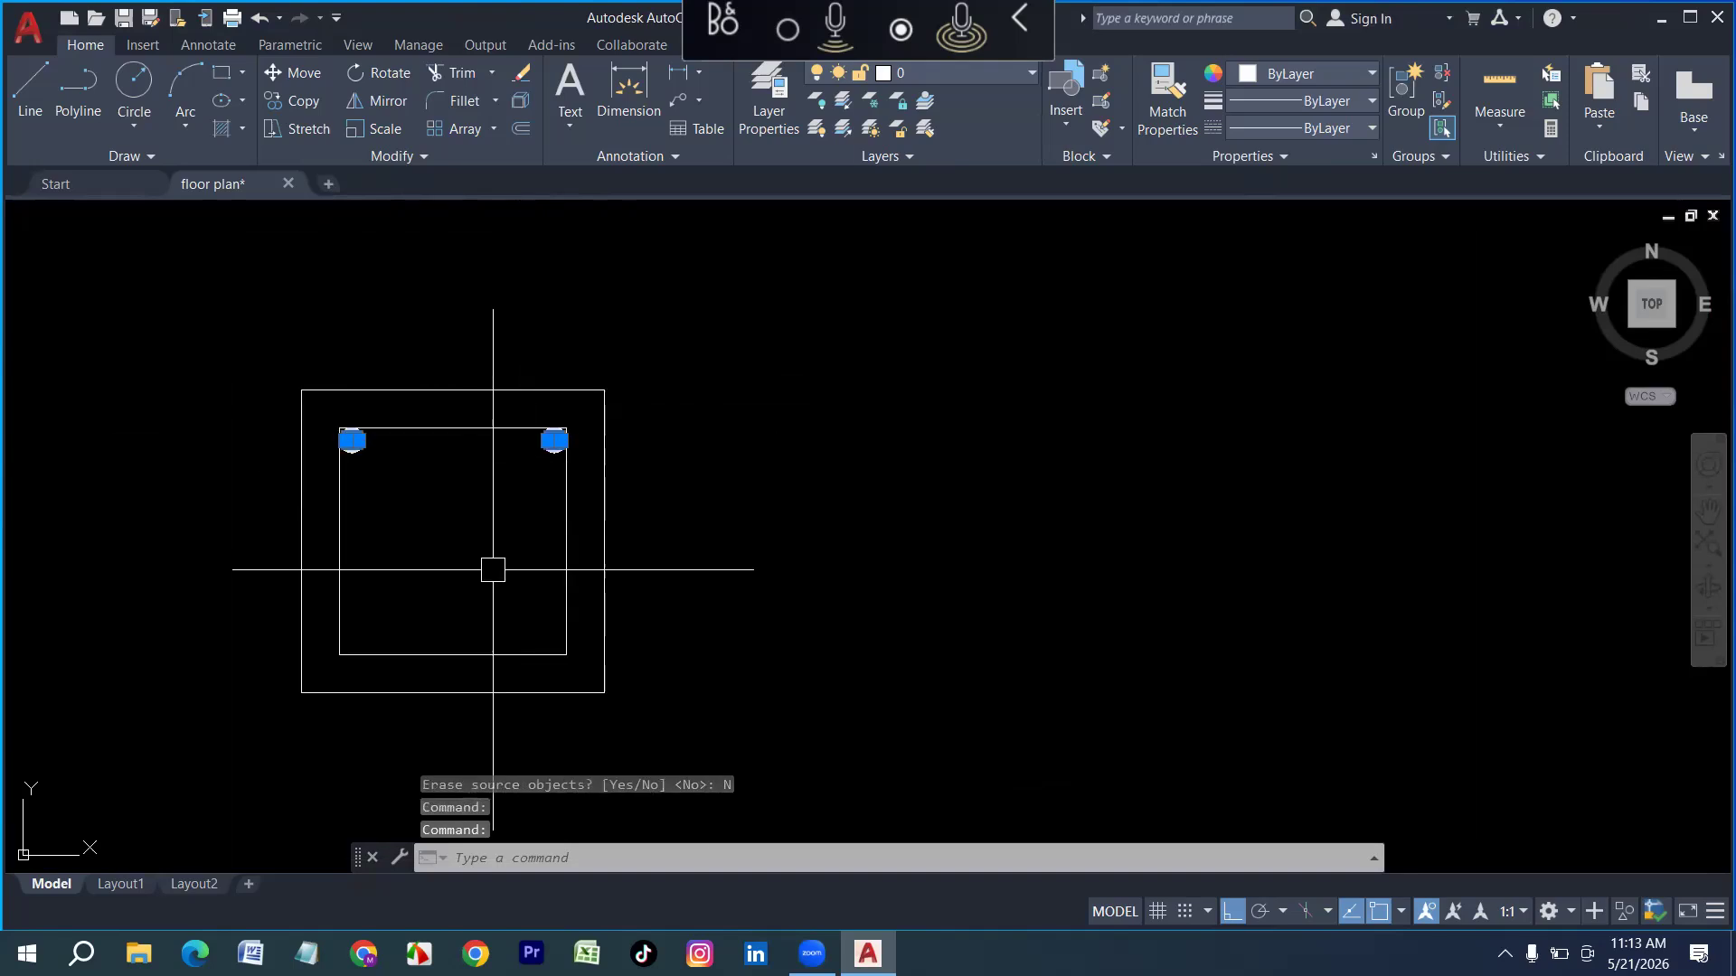
{"action": "key", "text": "Return"}
{"action": "left_click", "coordinate": [452, 542]}
{"action": "left_click", "coordinate": [740, 557]}
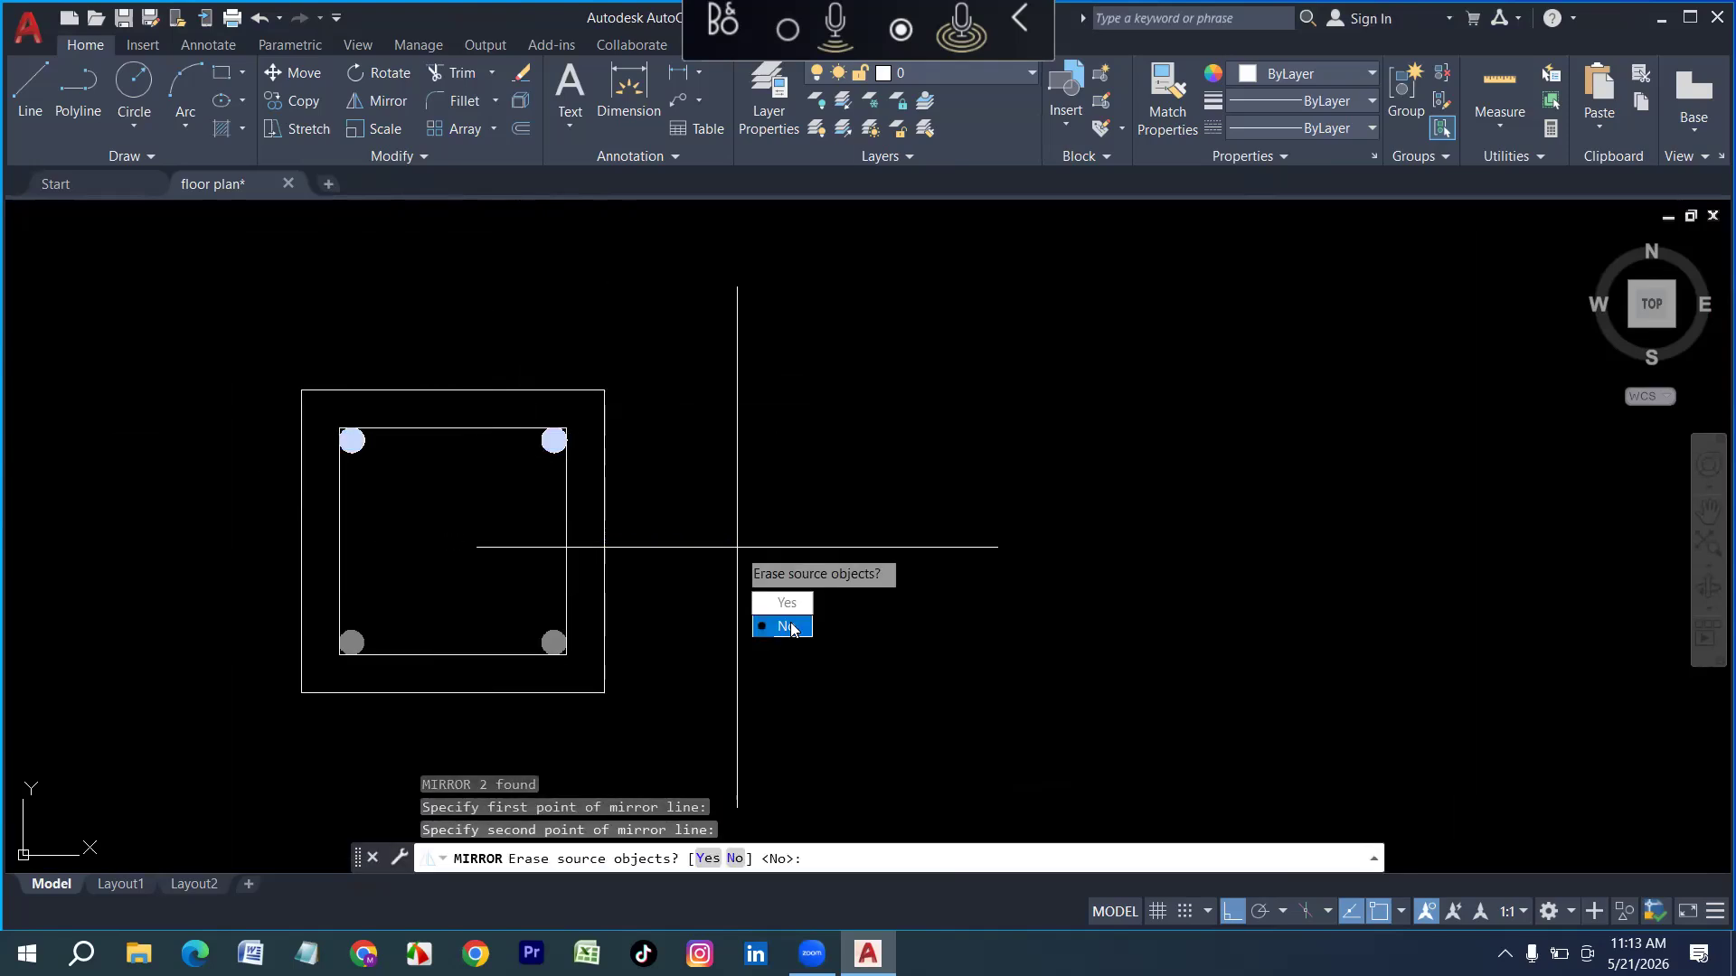
{"action": "key", "text": "Return"}
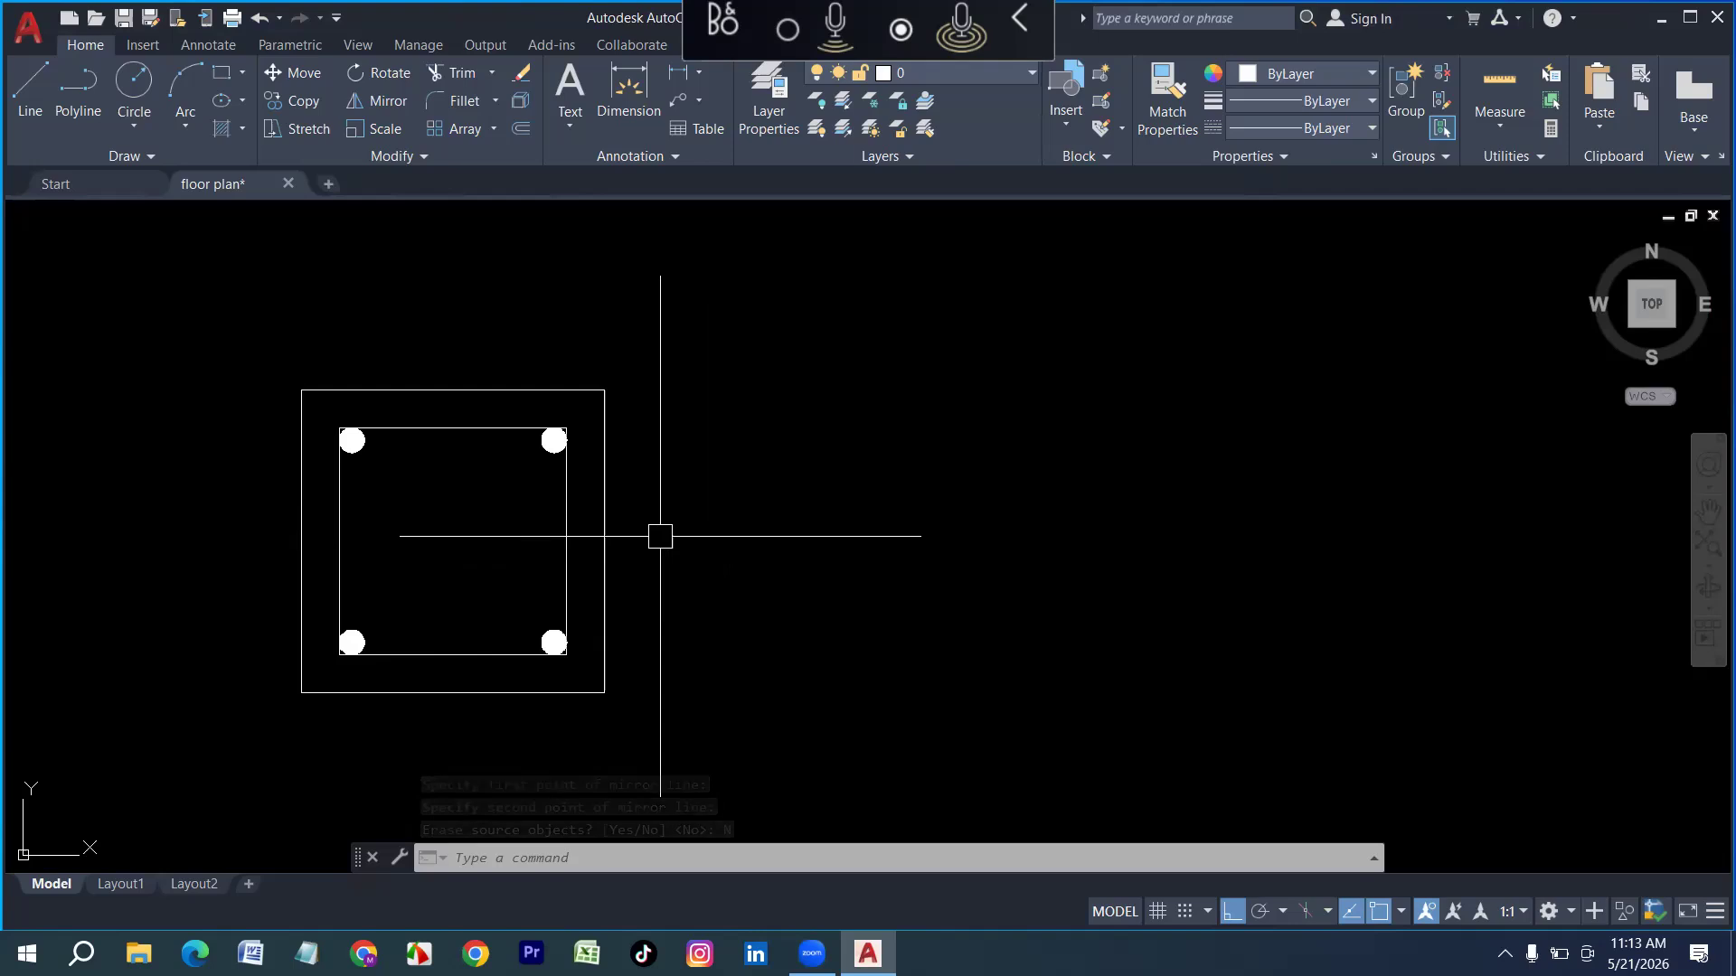
Create a multiline text box to the right of the square section and set the text height to 10 inches
{"action": "scroll", "coordinate": [540, 462], "scroll_direction": "down", "scroll_amount": 2}
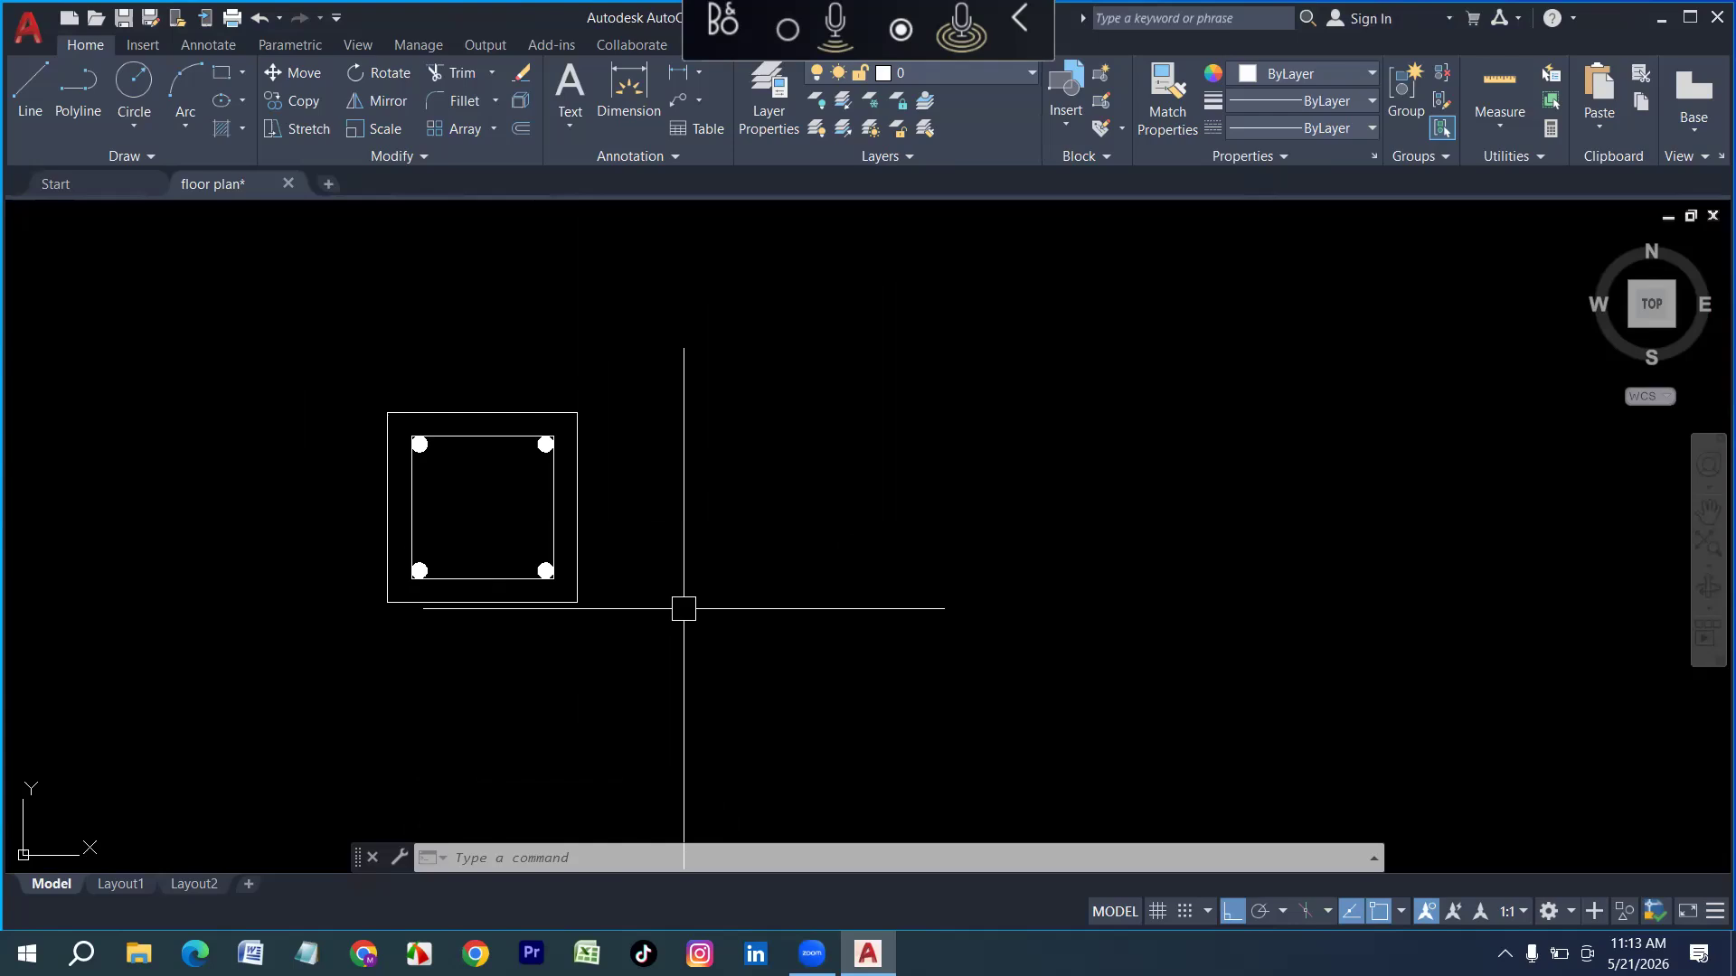
{"action": "key", "text": "Return"}
{"action": "left_click", "coordinate": [680, 480]}
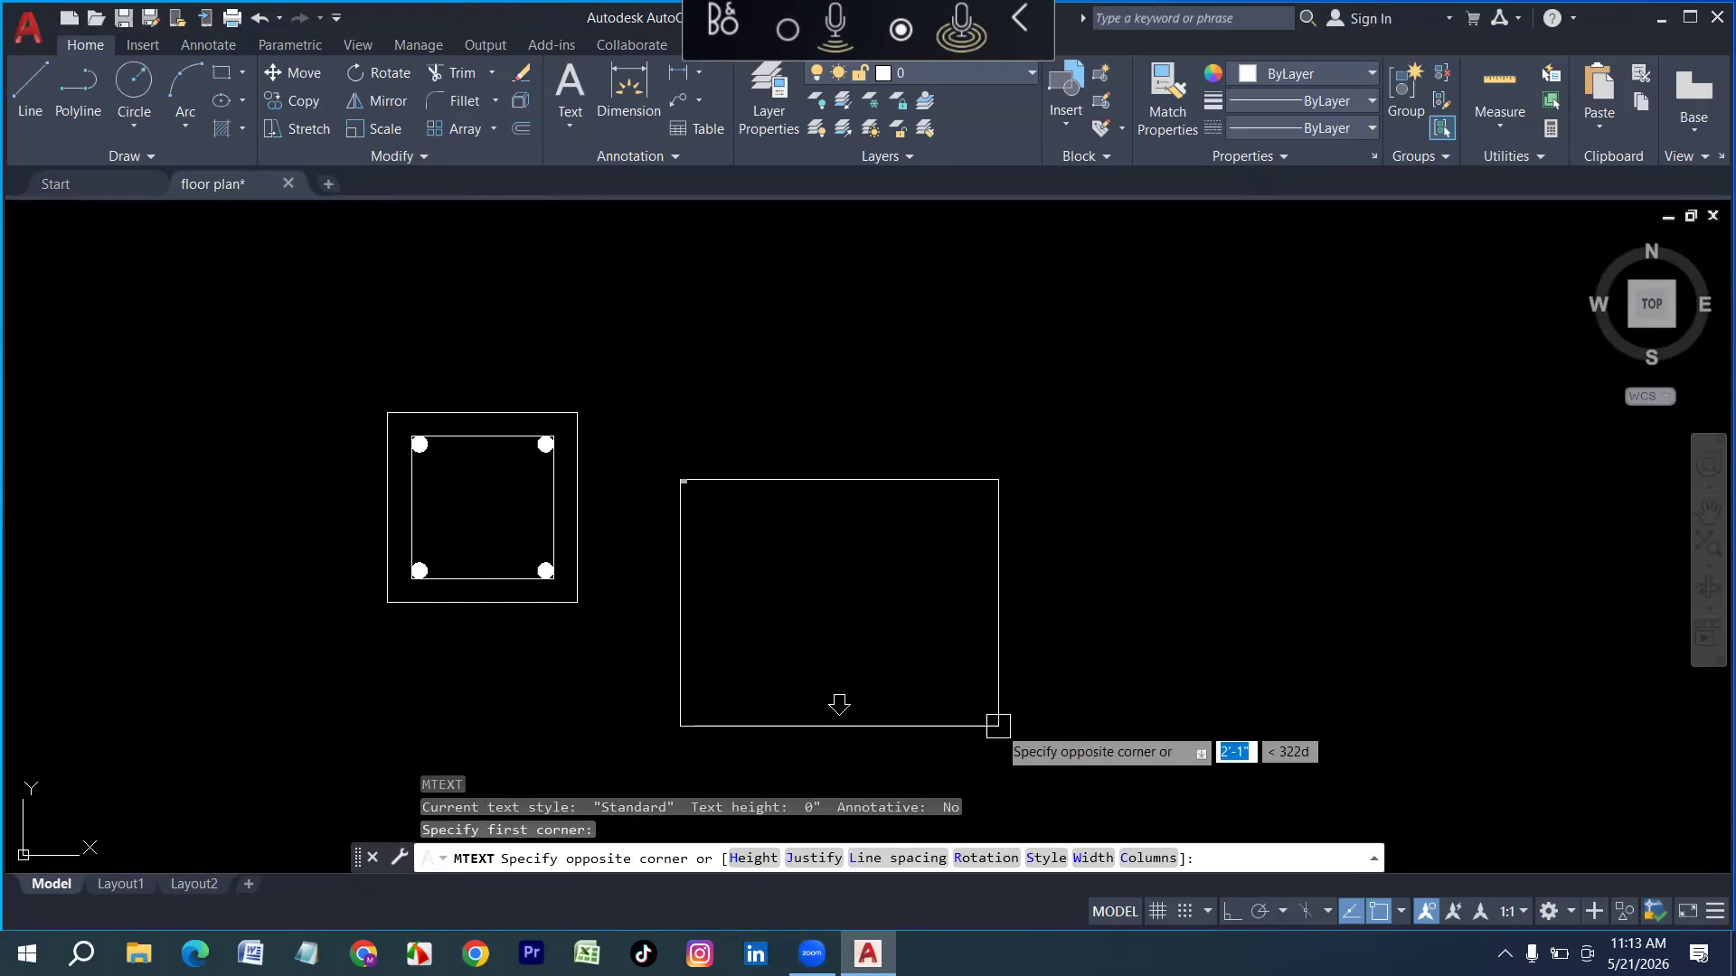
{"action": "left_click", "coordinate": [1111, 645]}
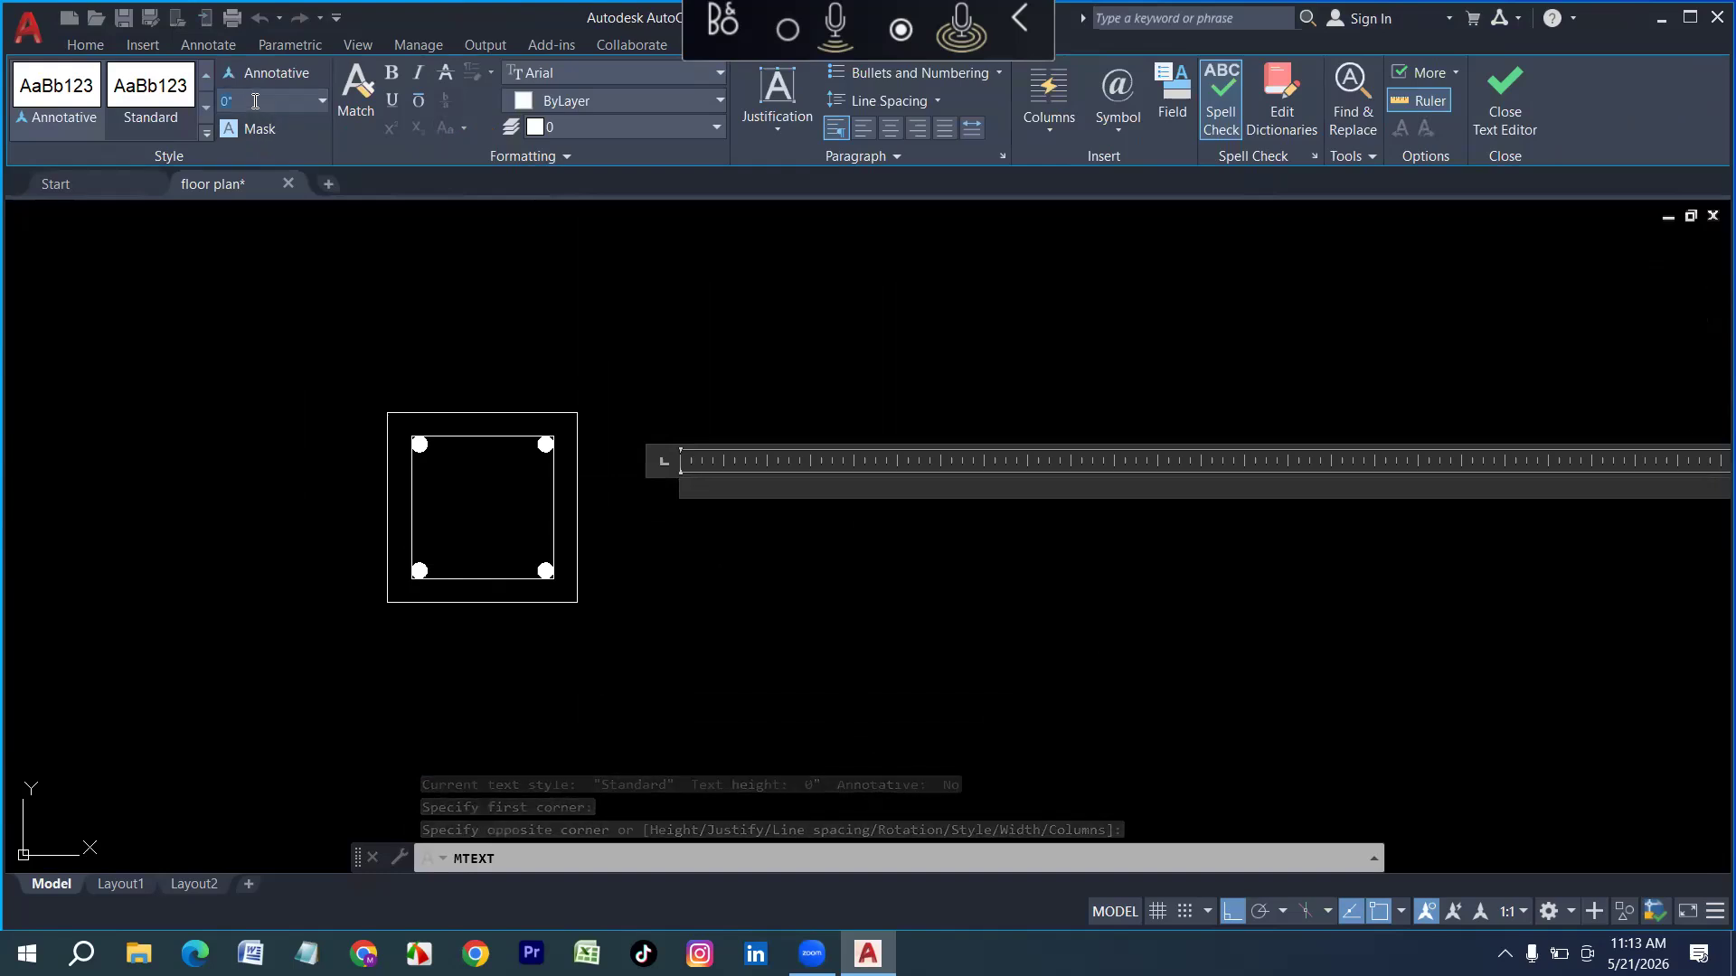
{"action": "type", "text": "10"}
{"action": "key", "text": "Return"}
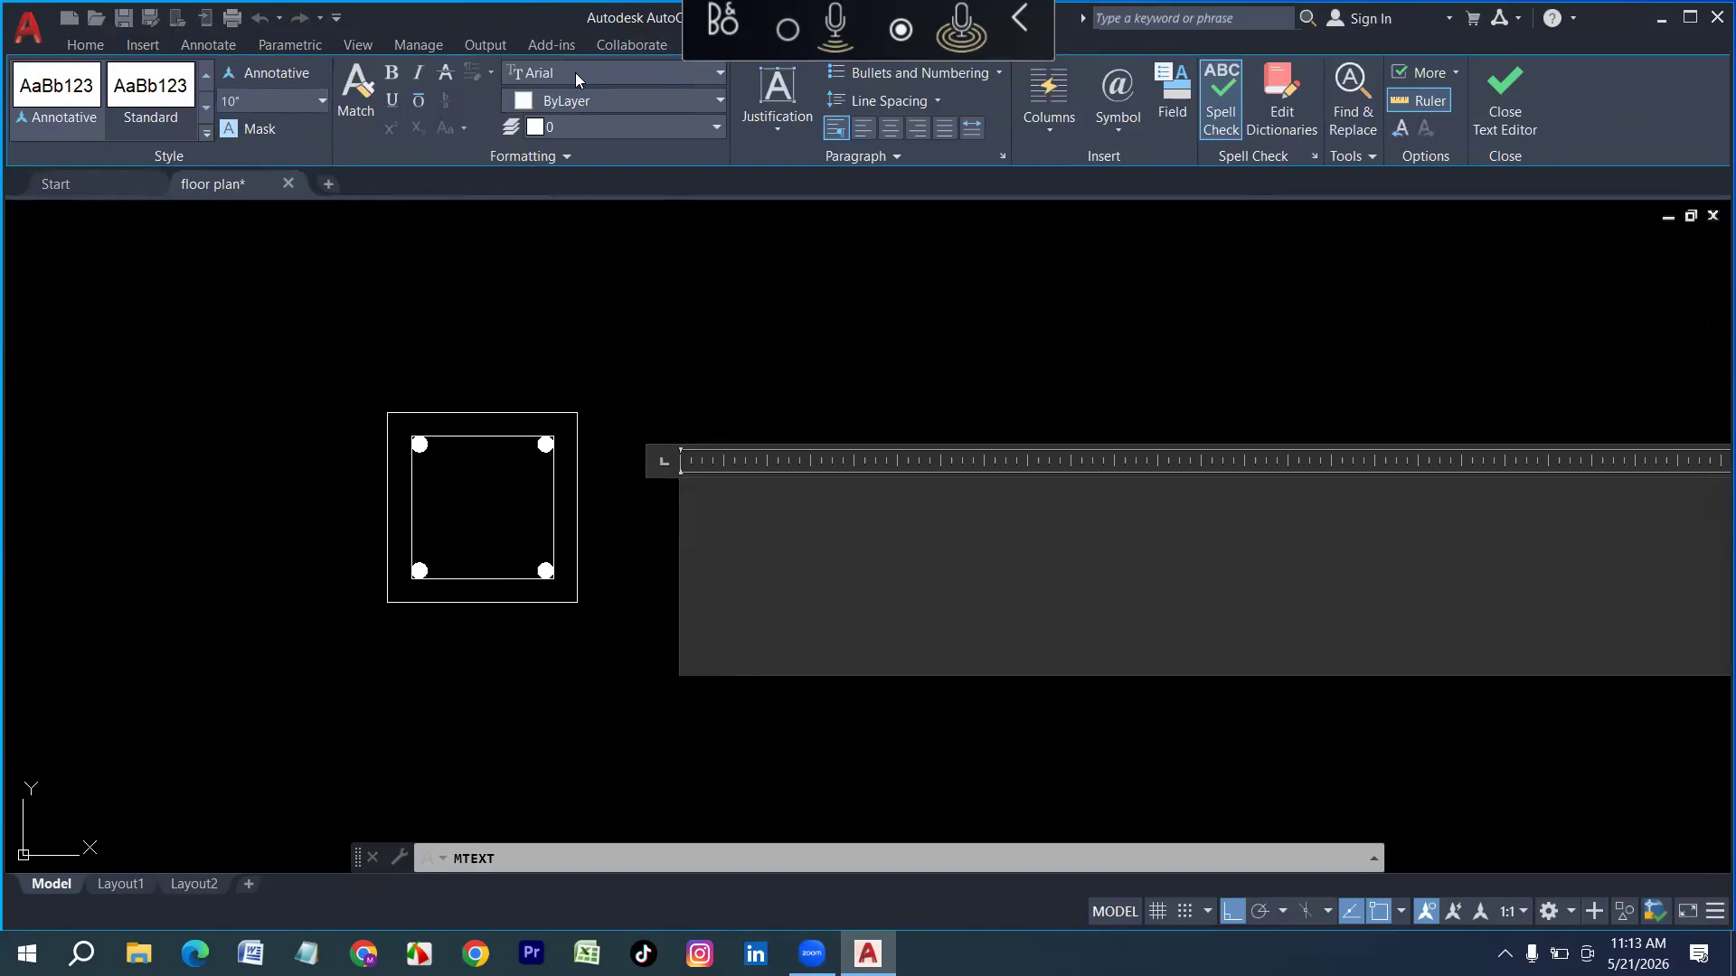
Set the font to Times New Roman and enter the text "AutoCAD"
{"action": "left_click", "coordinate": [576, 74]}
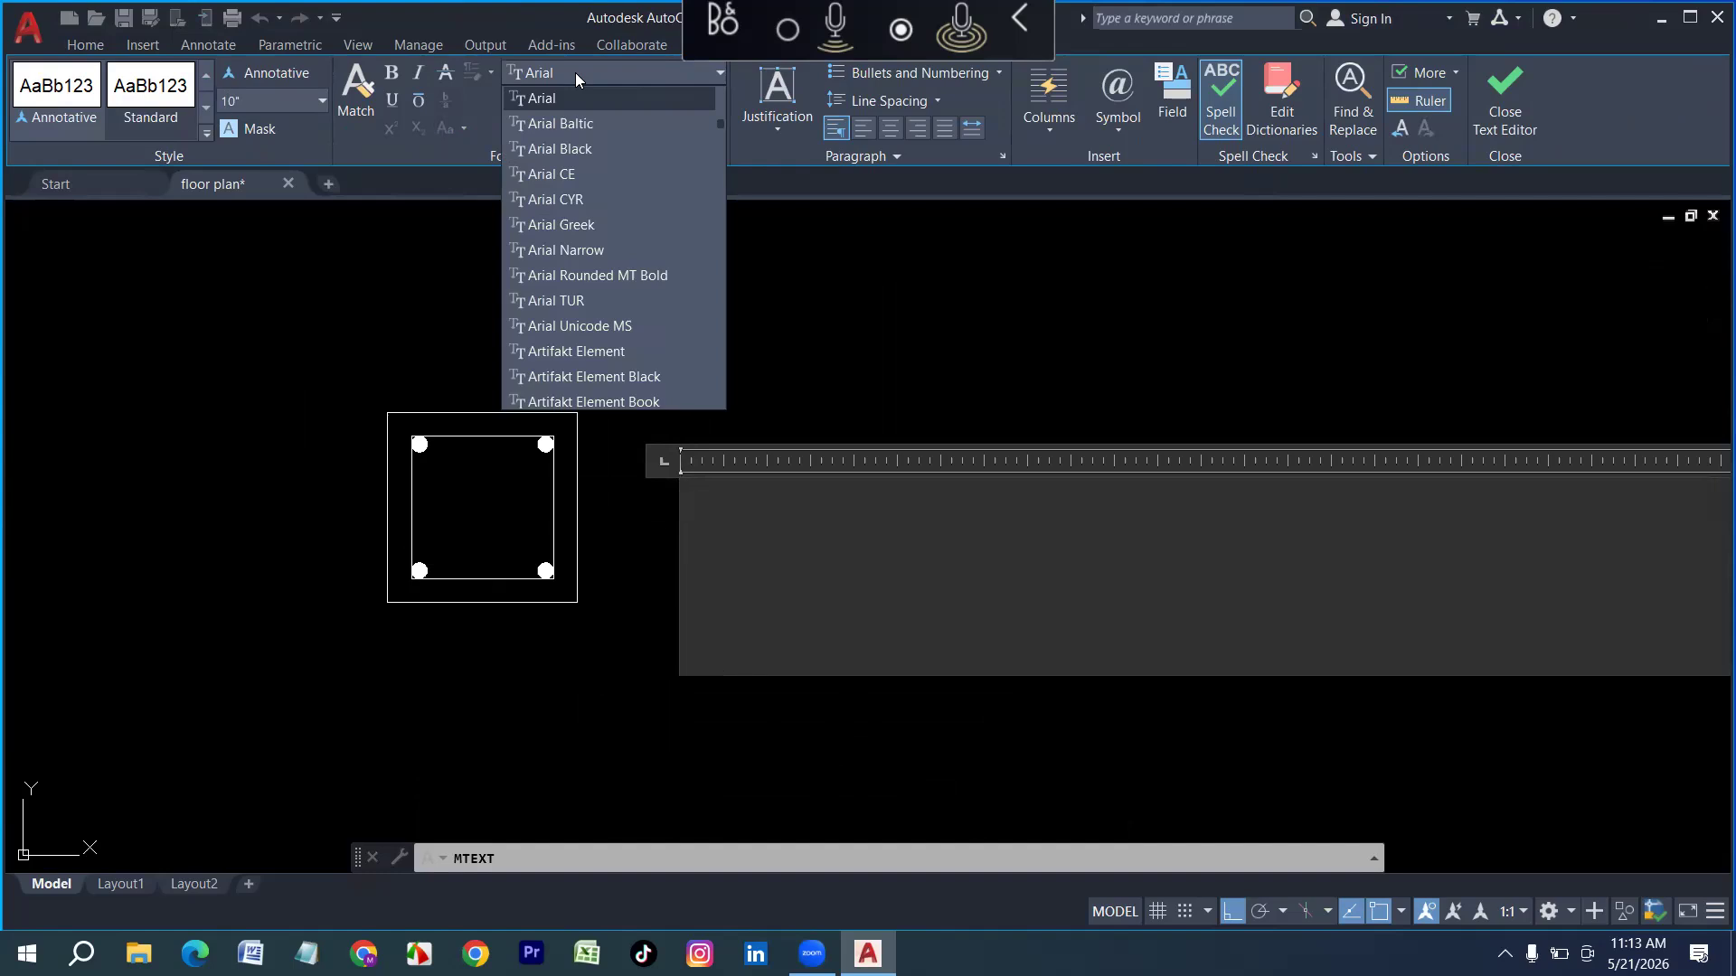
{"action": "scroll", "coordinate": [595, 361], "scroll_direction": "down", "scroll_amount": 20}
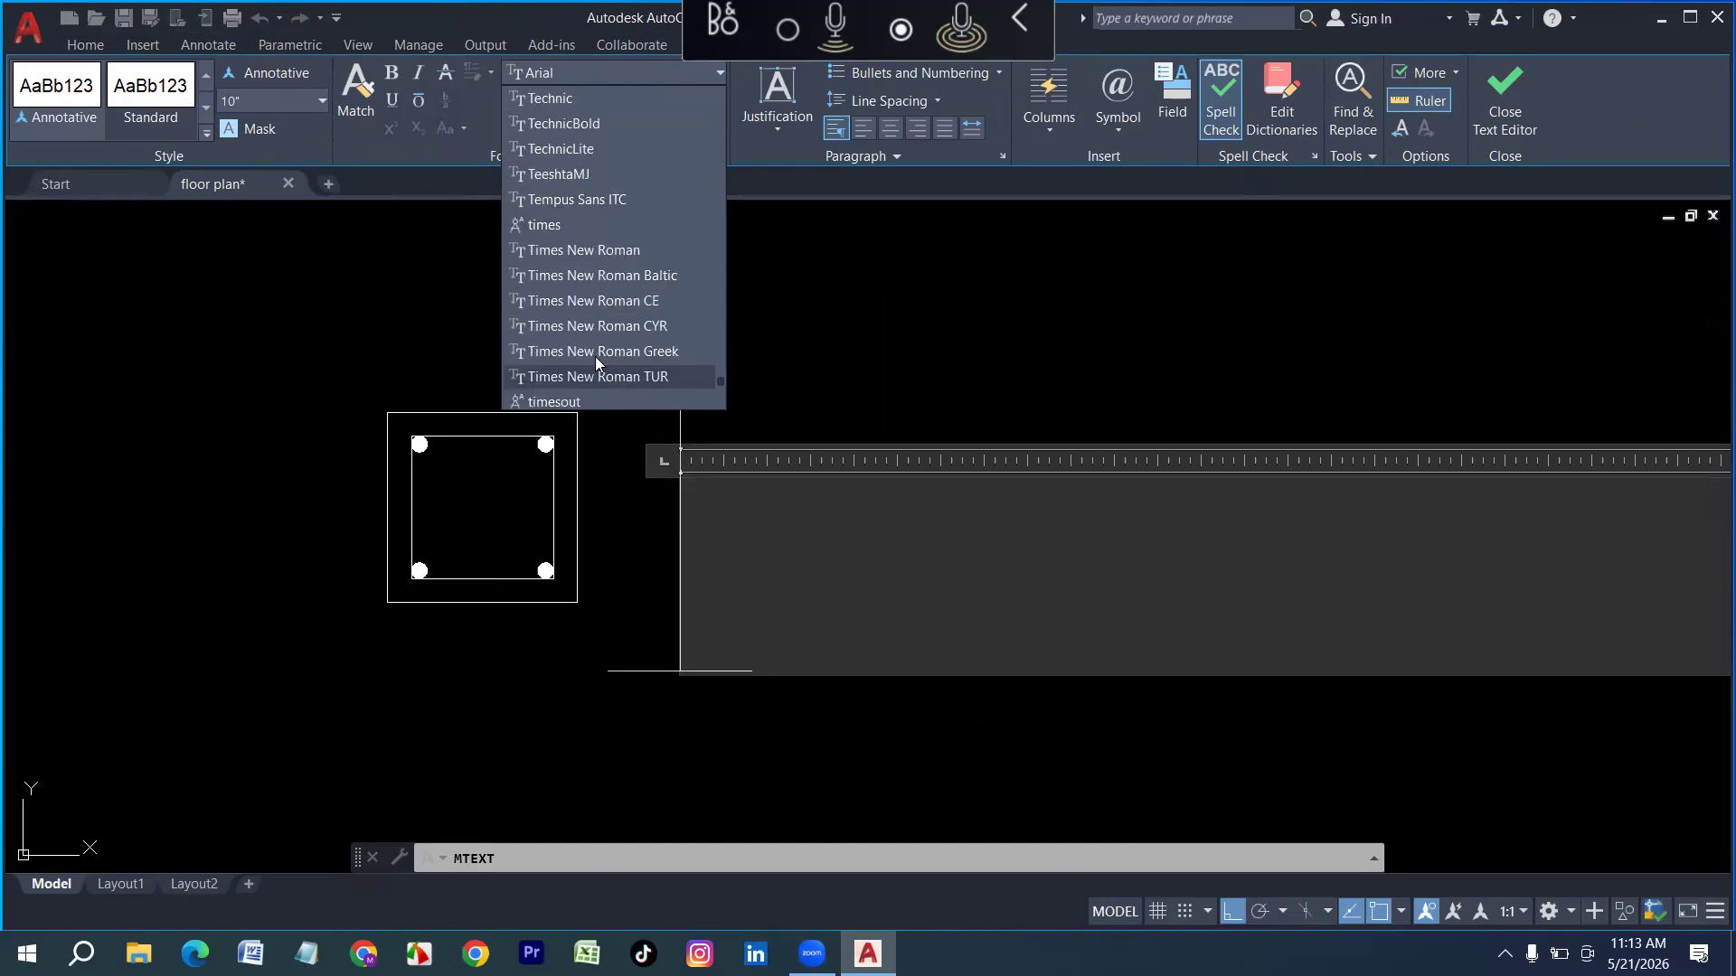
{"action": "left_click", "coordinate": [596, 250]}
{"action": "scroll", "coordinate": [464, 533], "scroll_direction": "down", "scroll_amount": 5}
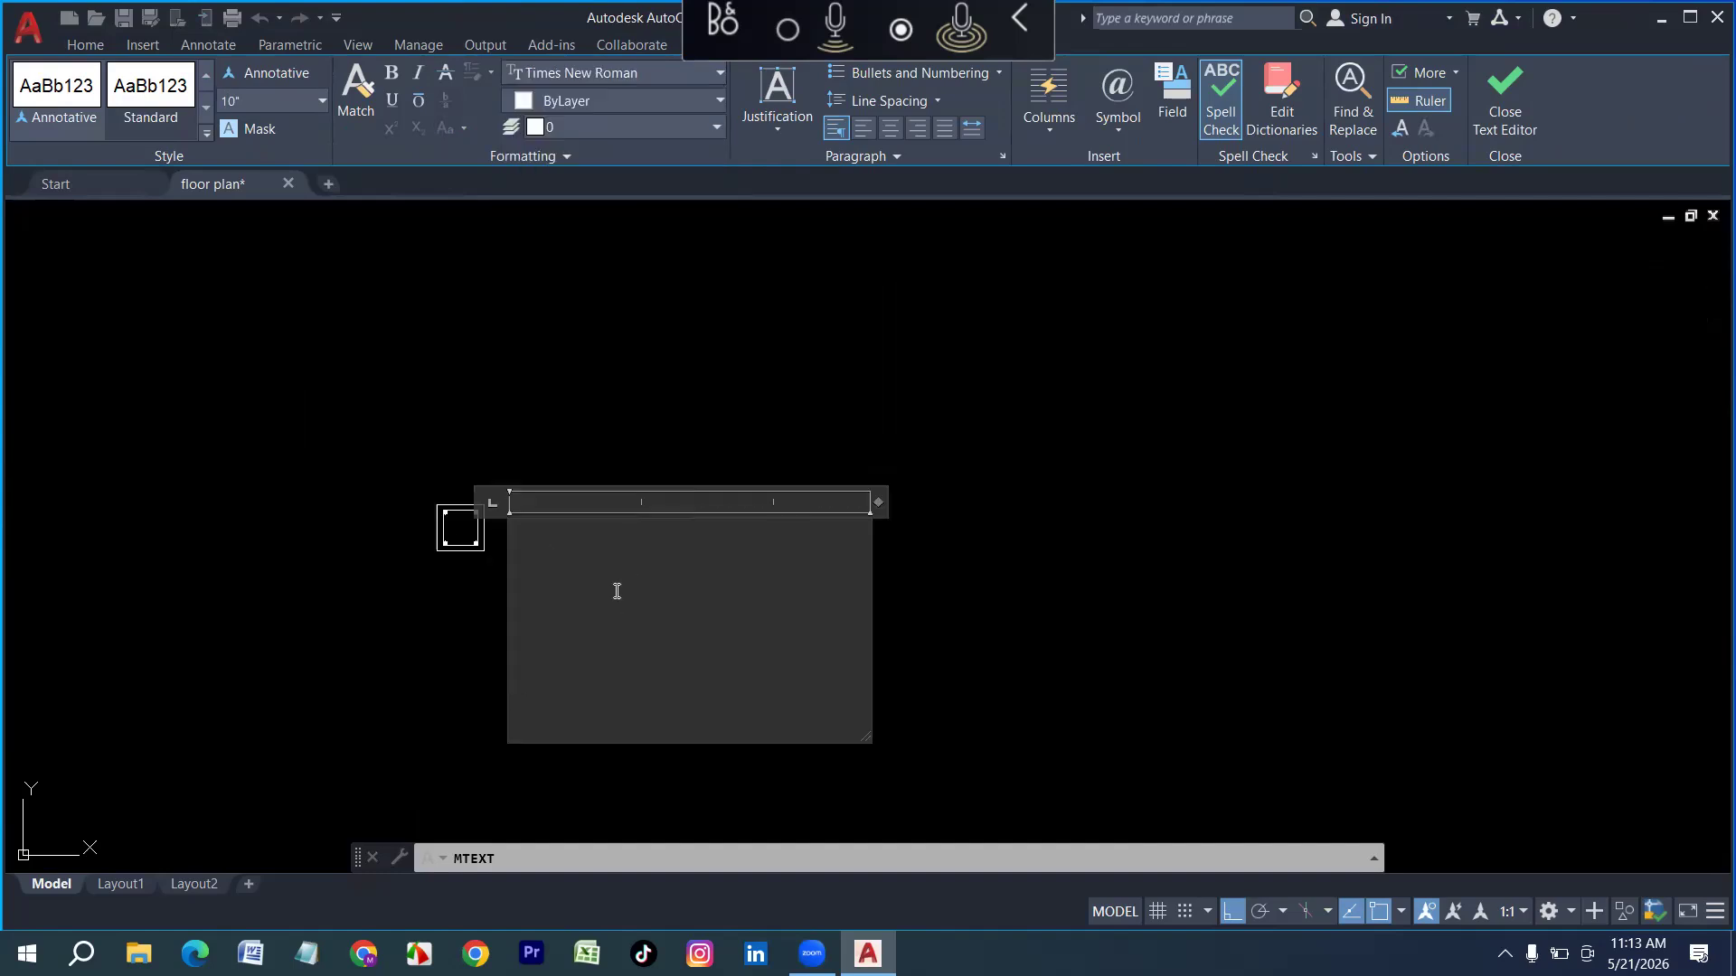
{"action": "type", "text": "AutoCAD"}
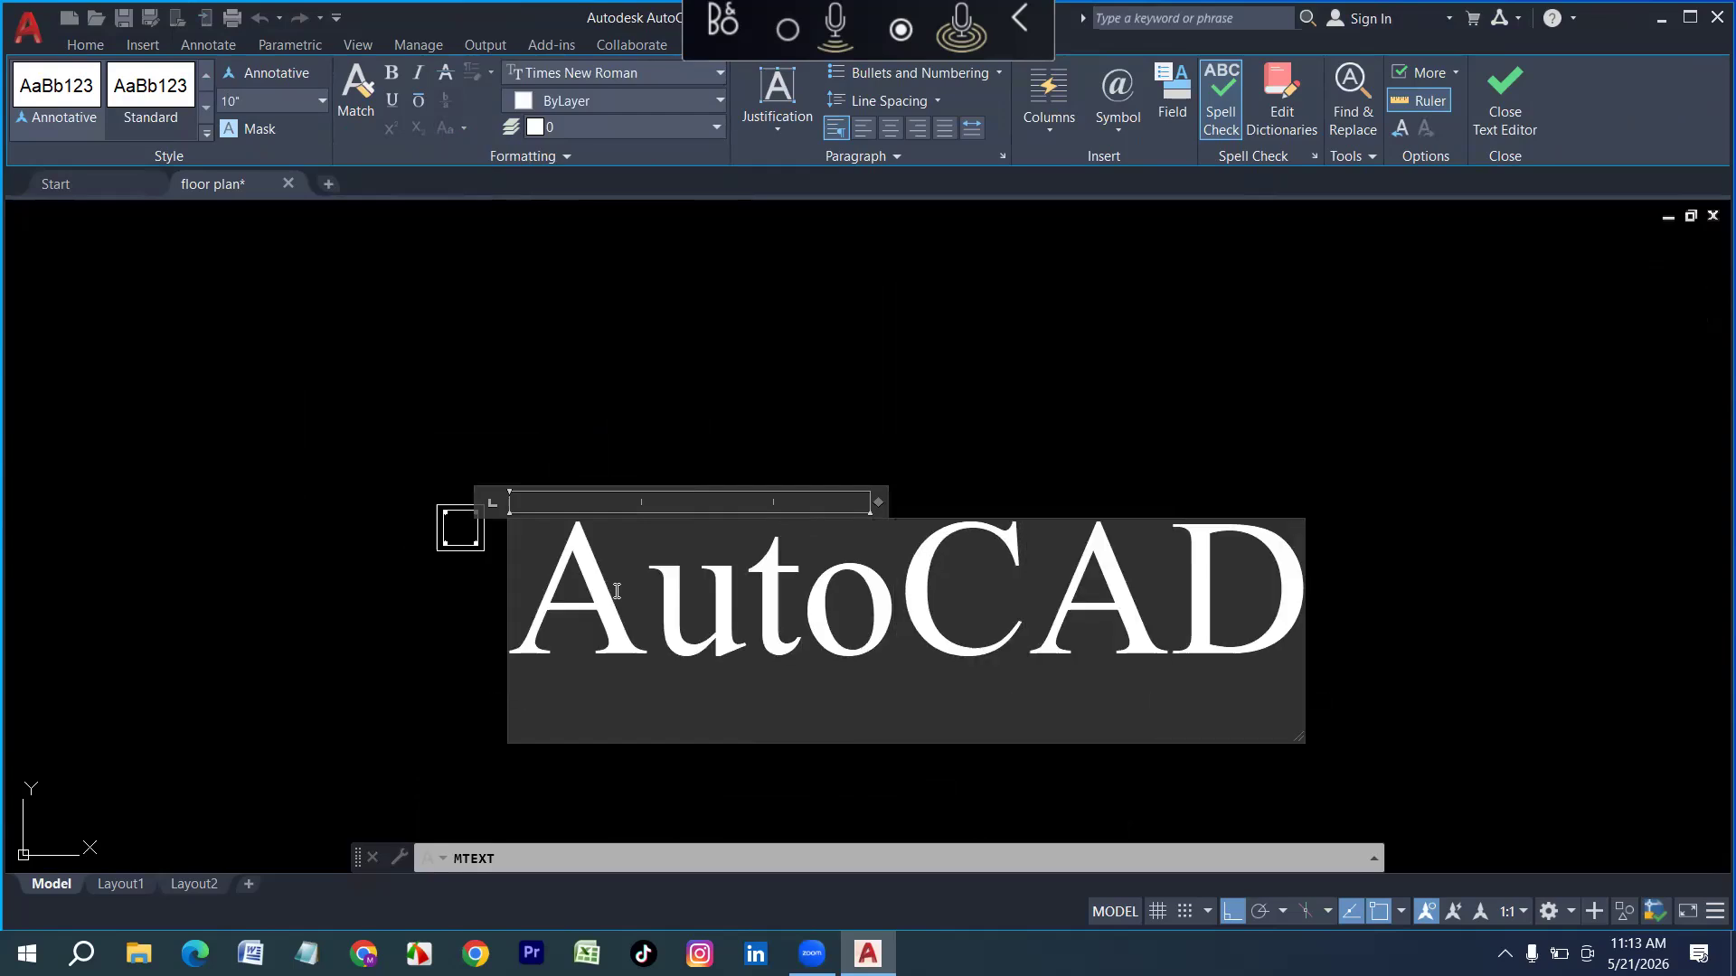
{"action": "left_click", "coordinate": [708, 450]}
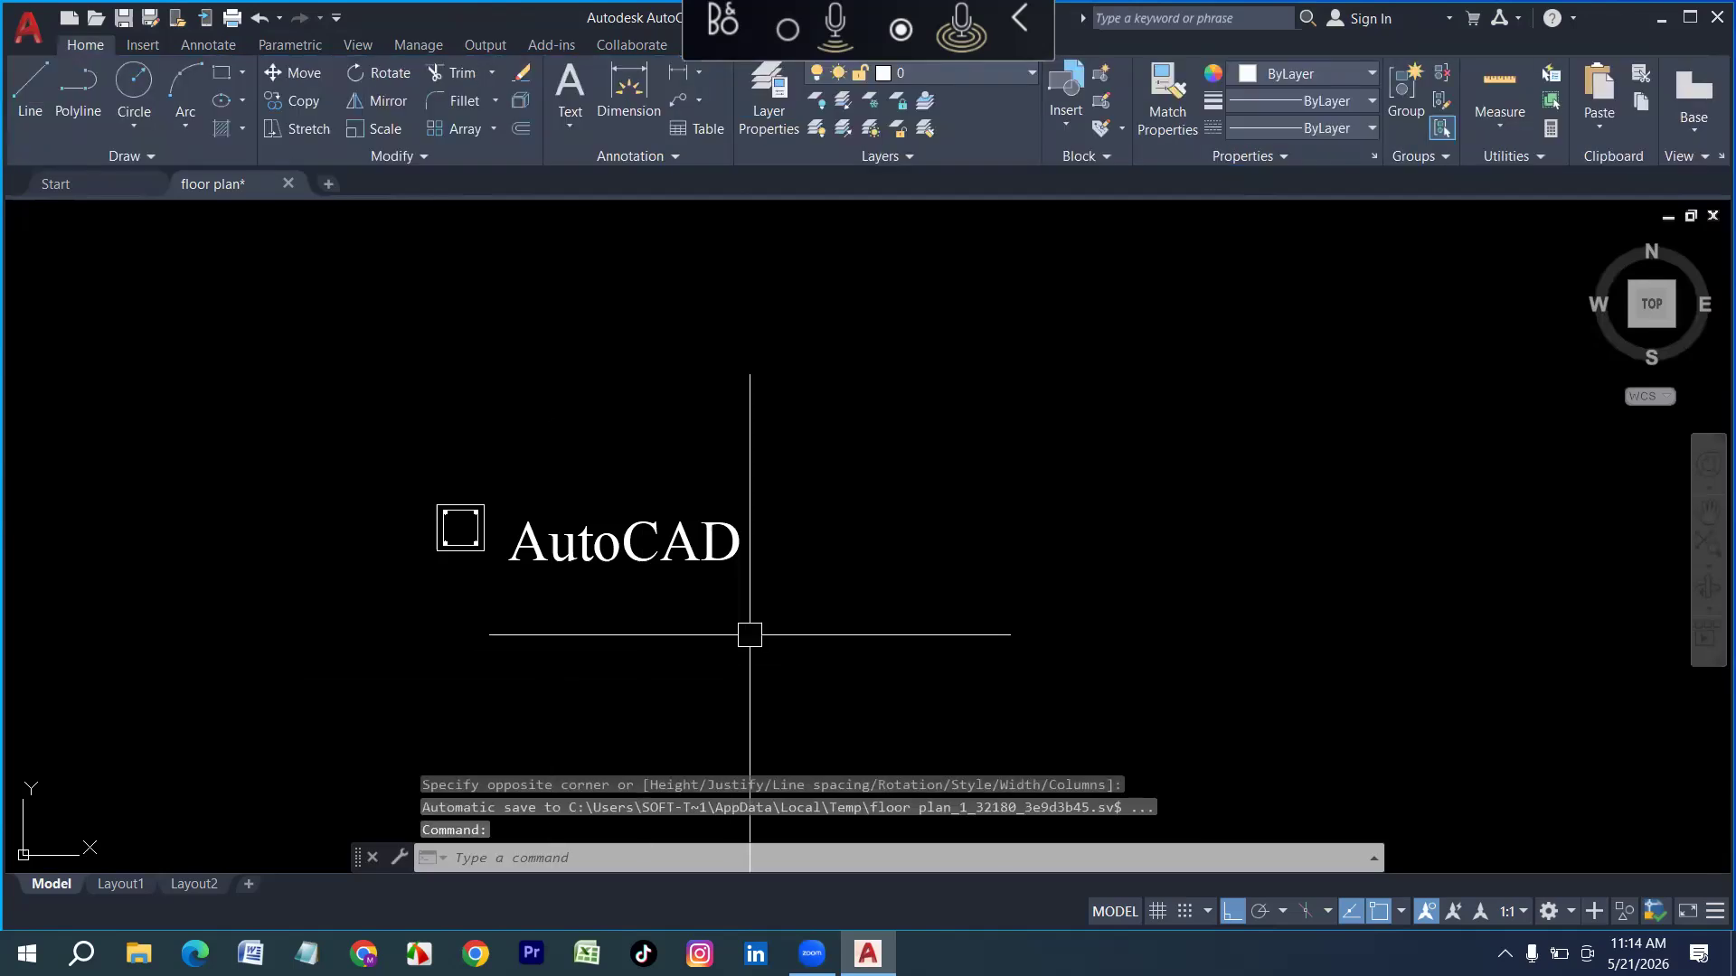
Change the "AutoCAD" text to UPPERCASE with the TCASE command
{"action": "scroll", "coordinate": [554, 588], "scroll_direction": "up", "scroll_amount": 4}
{"action": "scroll", "coordinate": [252, 632], "scroll_direction": "down", "scroll_amount": 2}
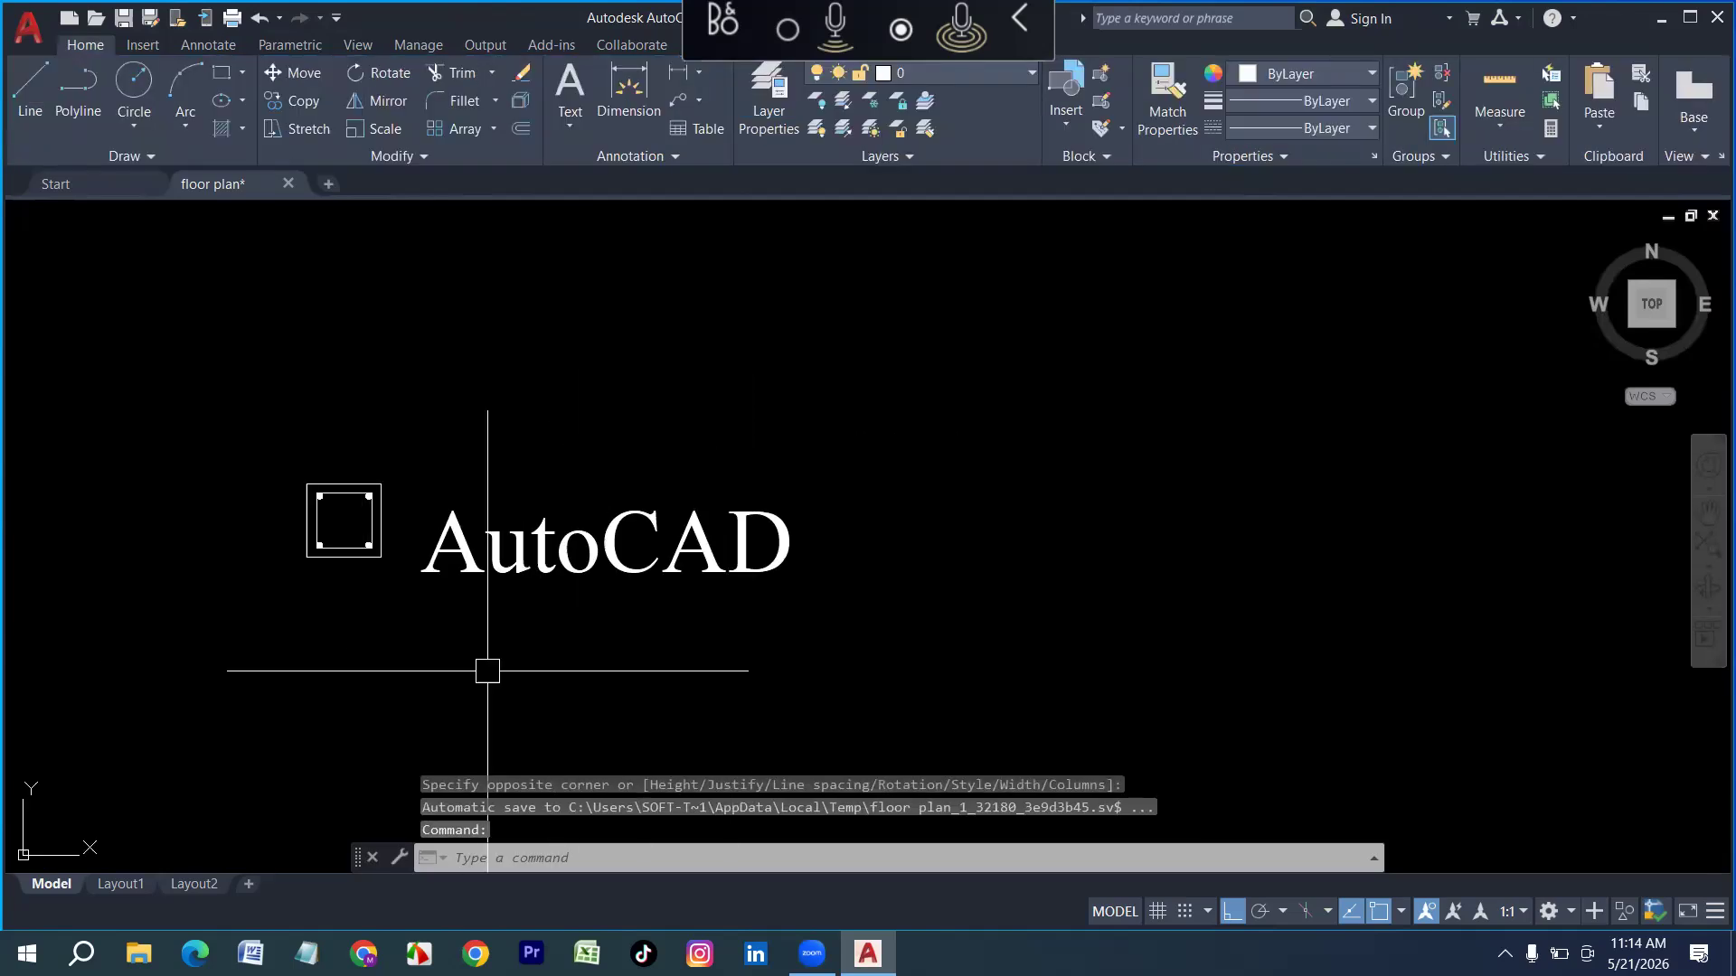
{"action": "scroll", "coordinate": [609, 633], "scroll_direction": "up", "scroll_amount": 2}
{"action": "left_click", "coordinate": [627, 533]}
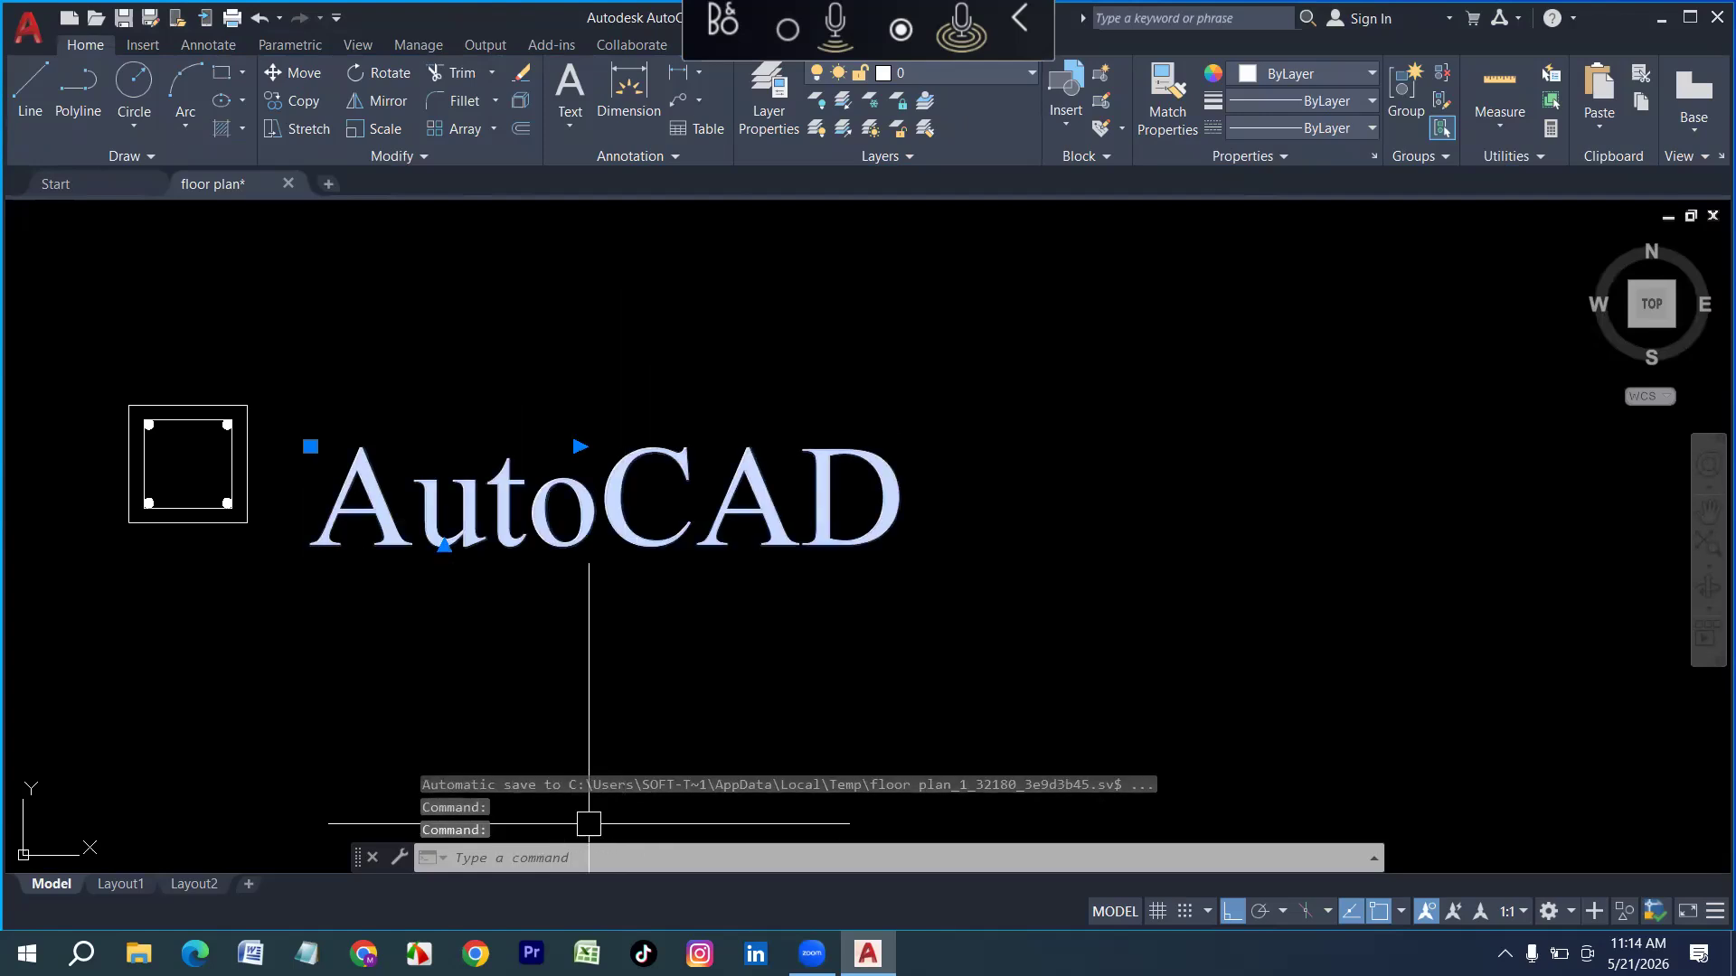
{"action": "type", "text": "se"}
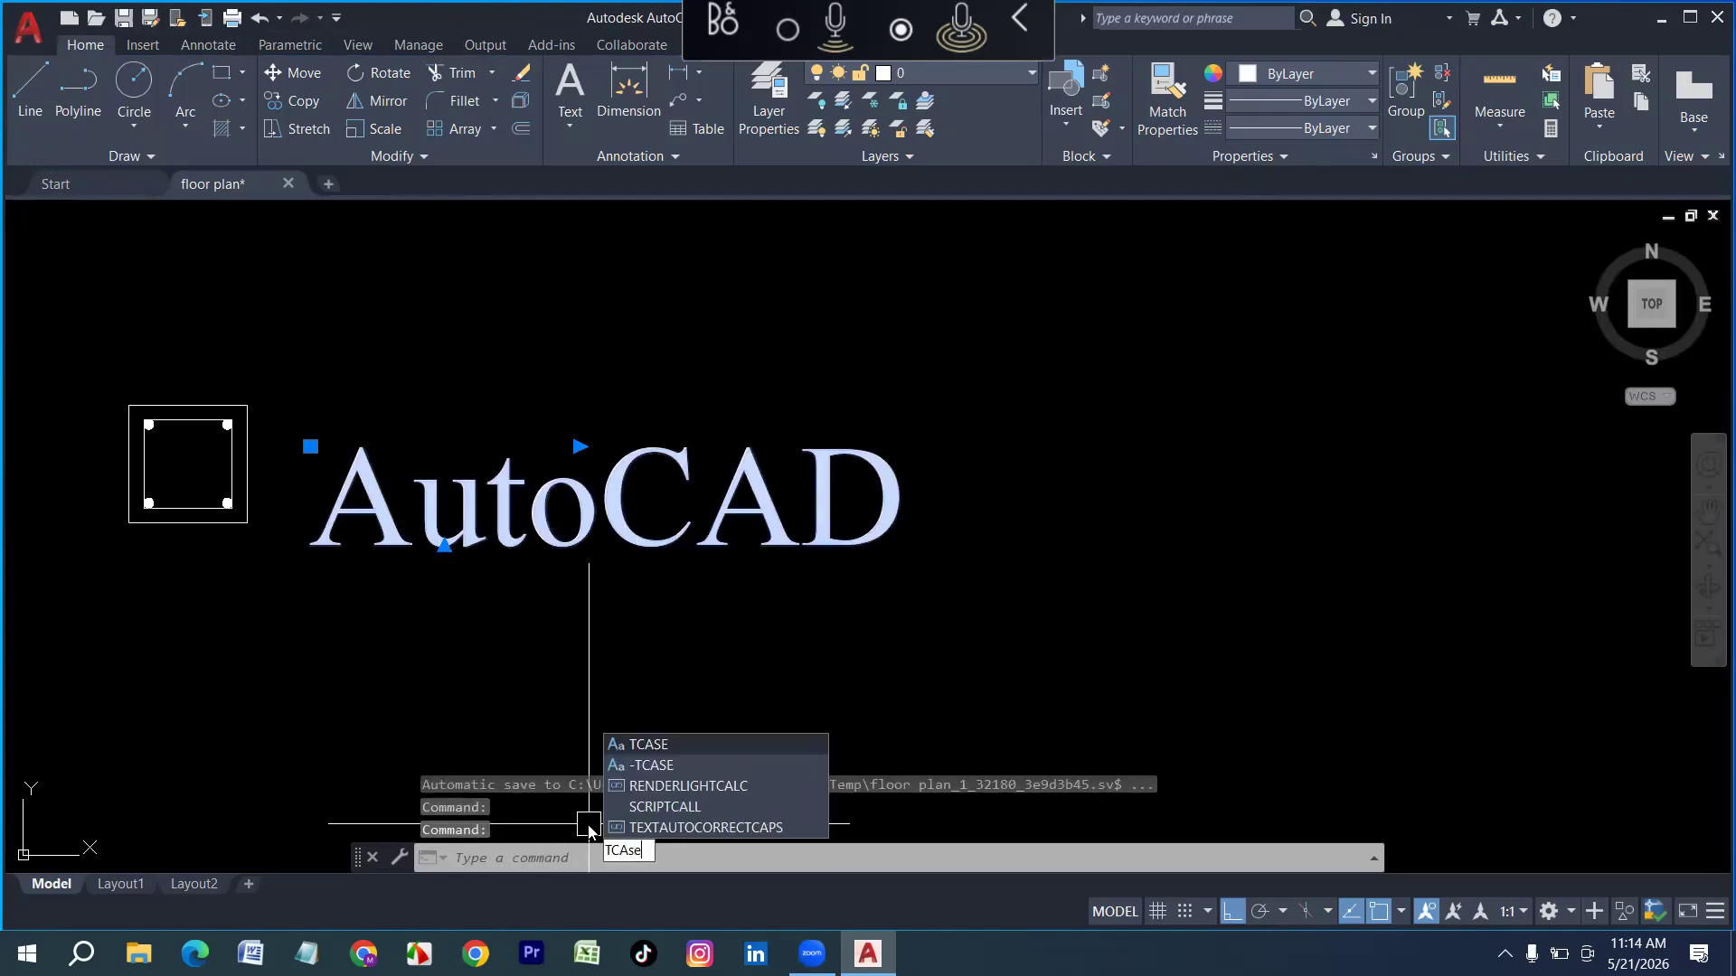
{"action": "left_click", "coordinate": [668, 810]}
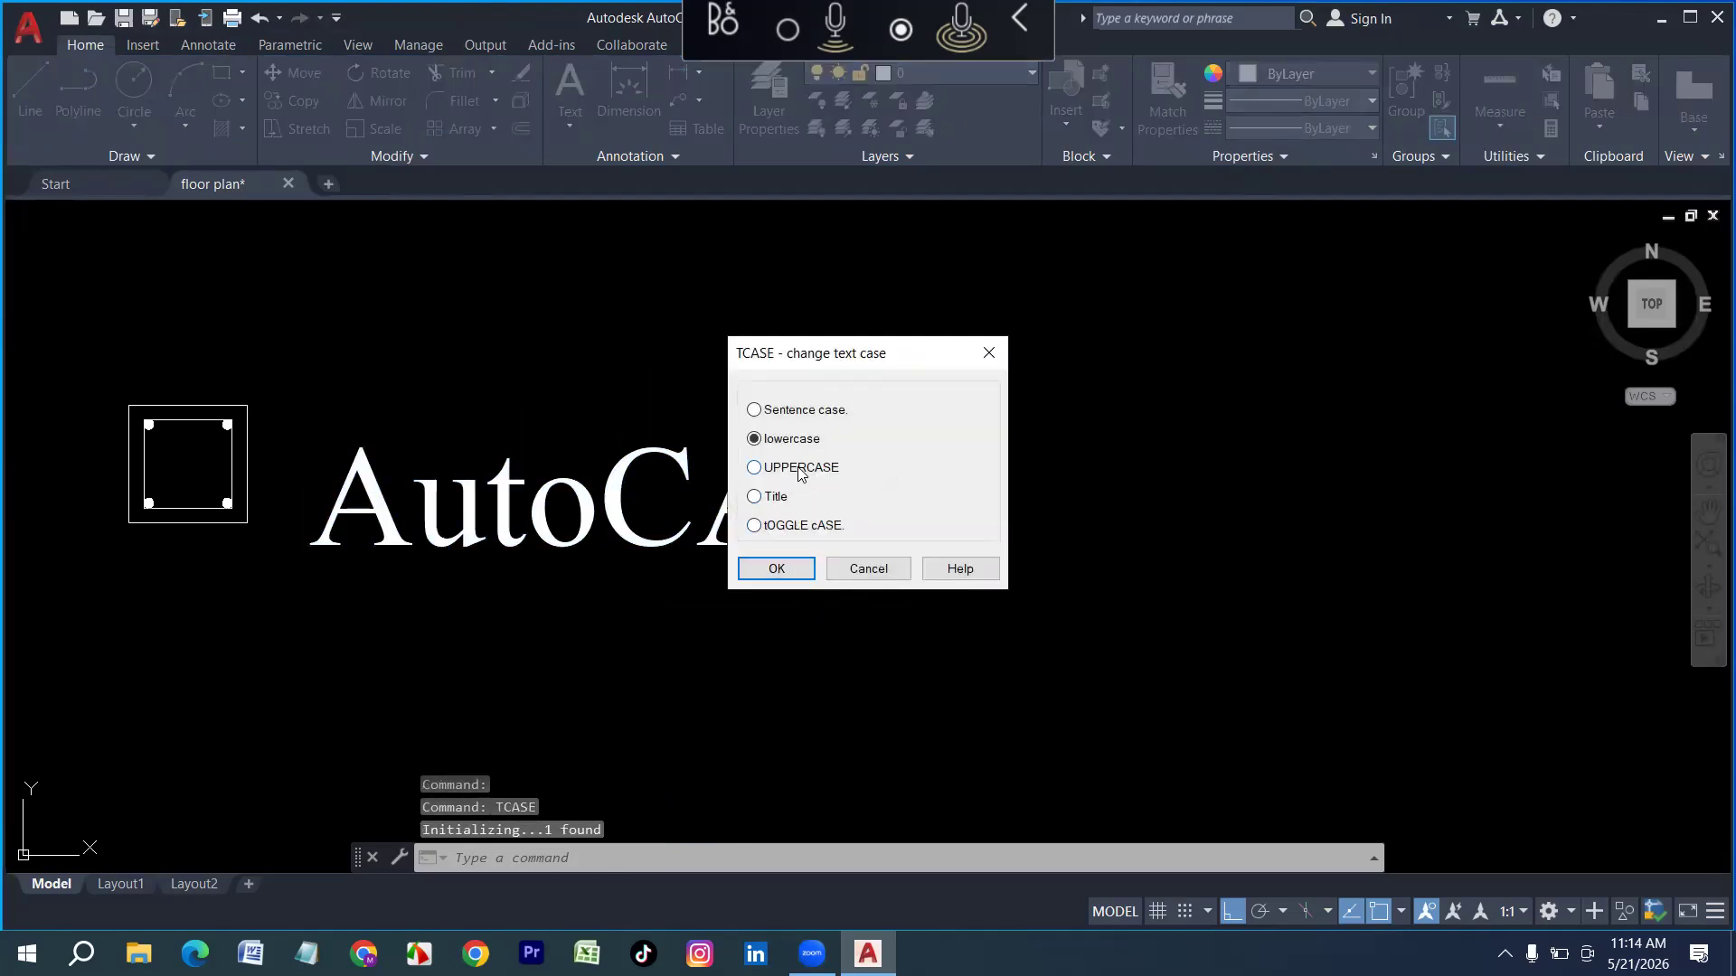
{"action": "left_click", "coordinate": [776, 571]}
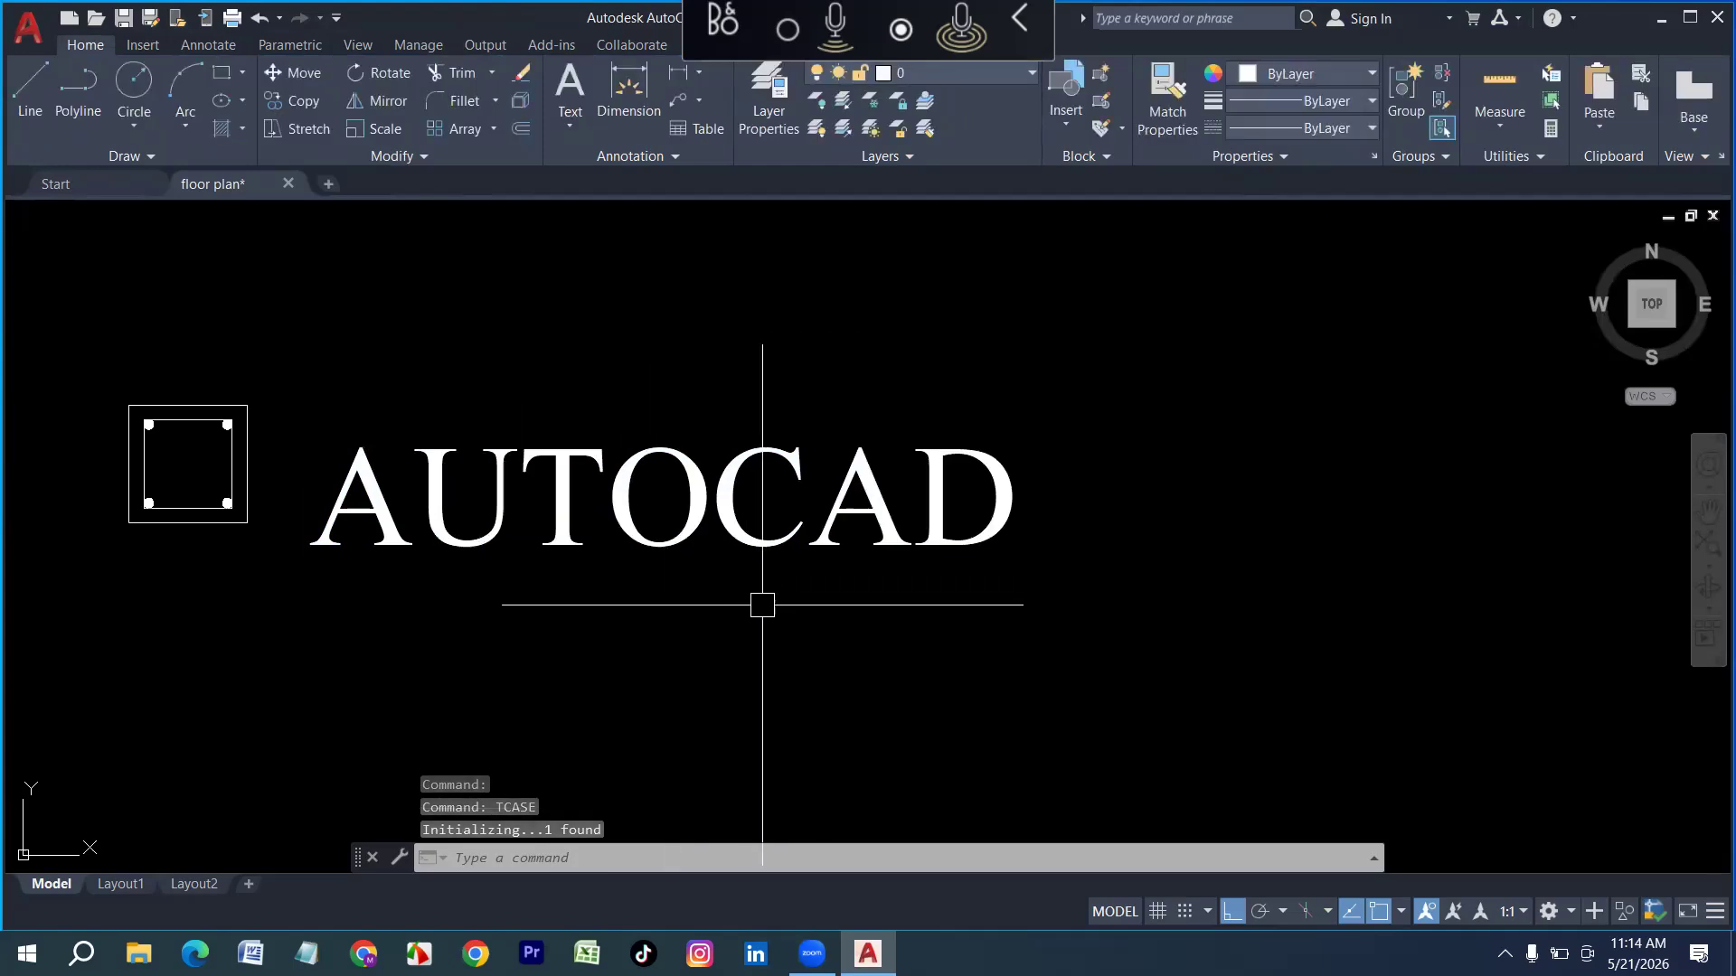
Change the "AUTOCAD" text to lowercase with the TCASE command
{"action": "left_click", "coordinate": [683, 516]}
{"action": "type", "text": "tcase"}
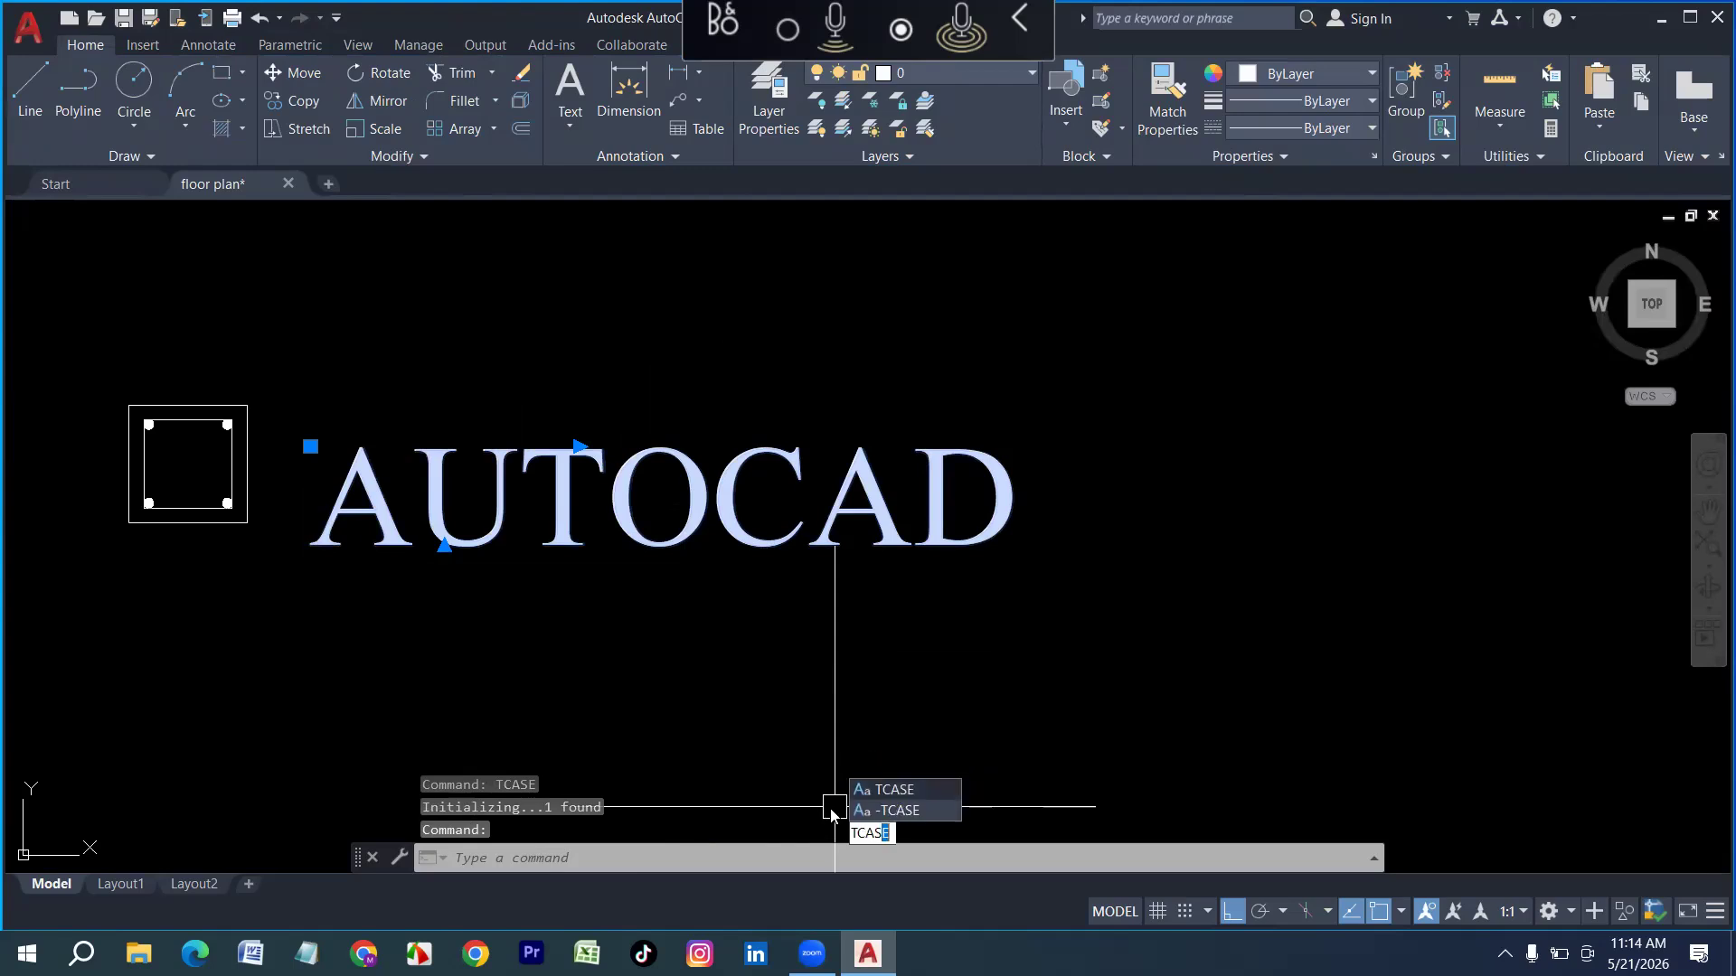
{"action": "key", "text": "Return"}
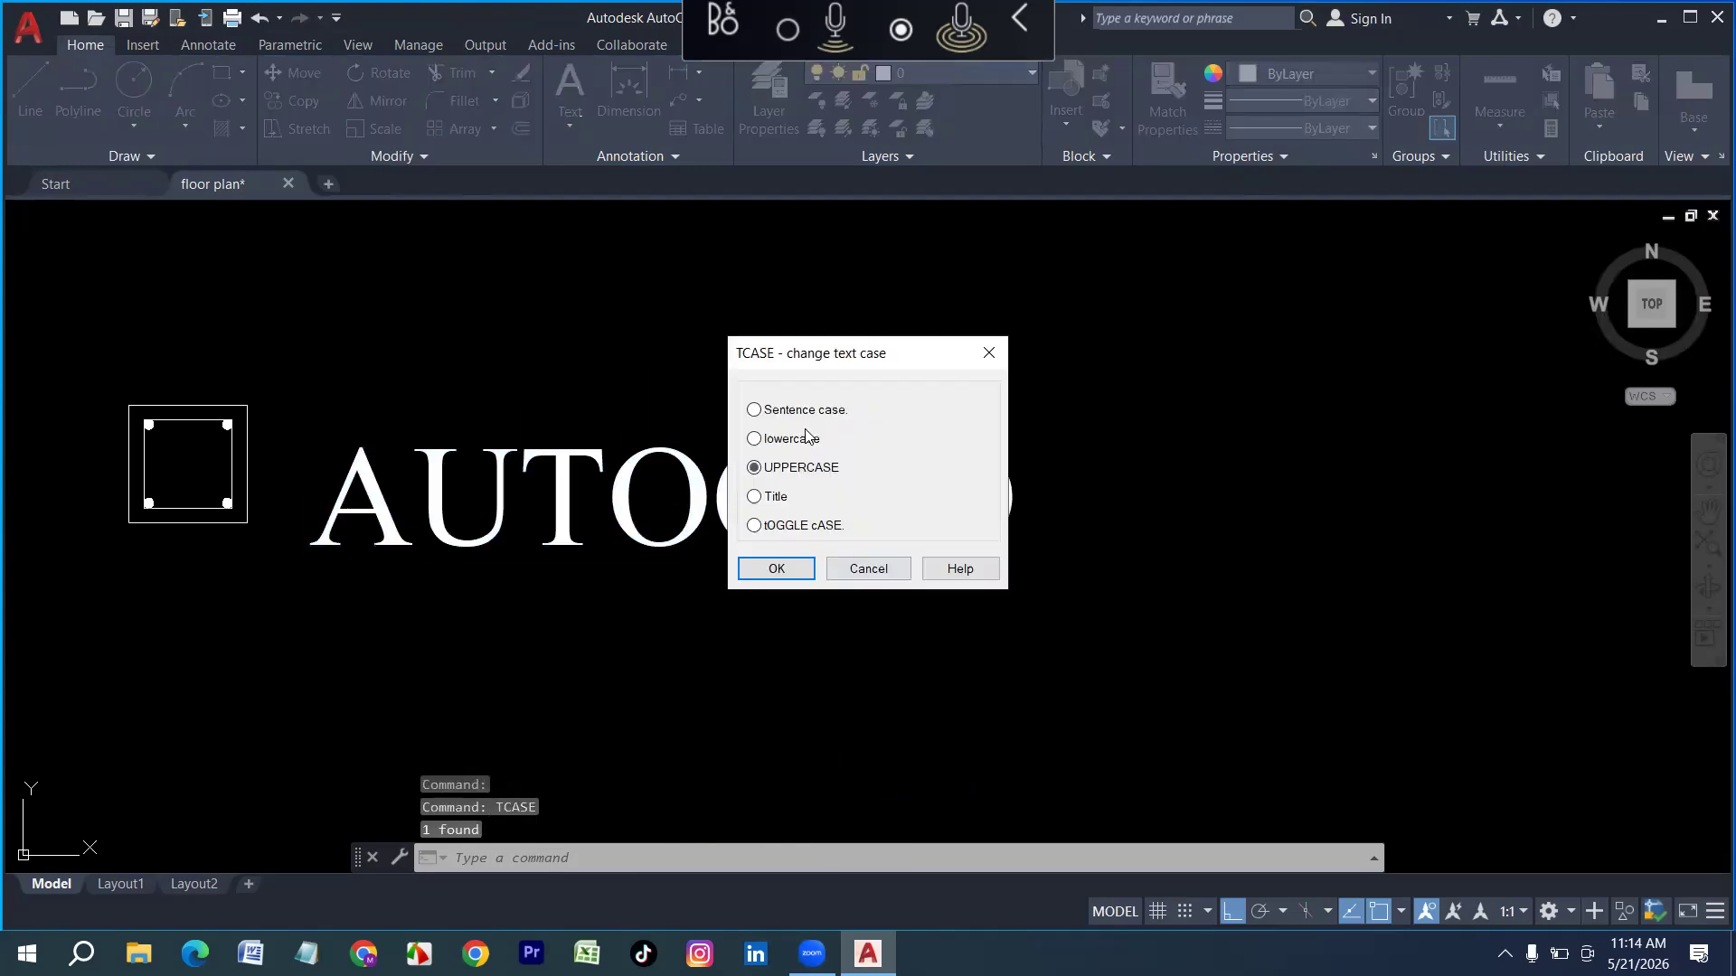
{"action": "left_click", "coordinate": [789, 571]}
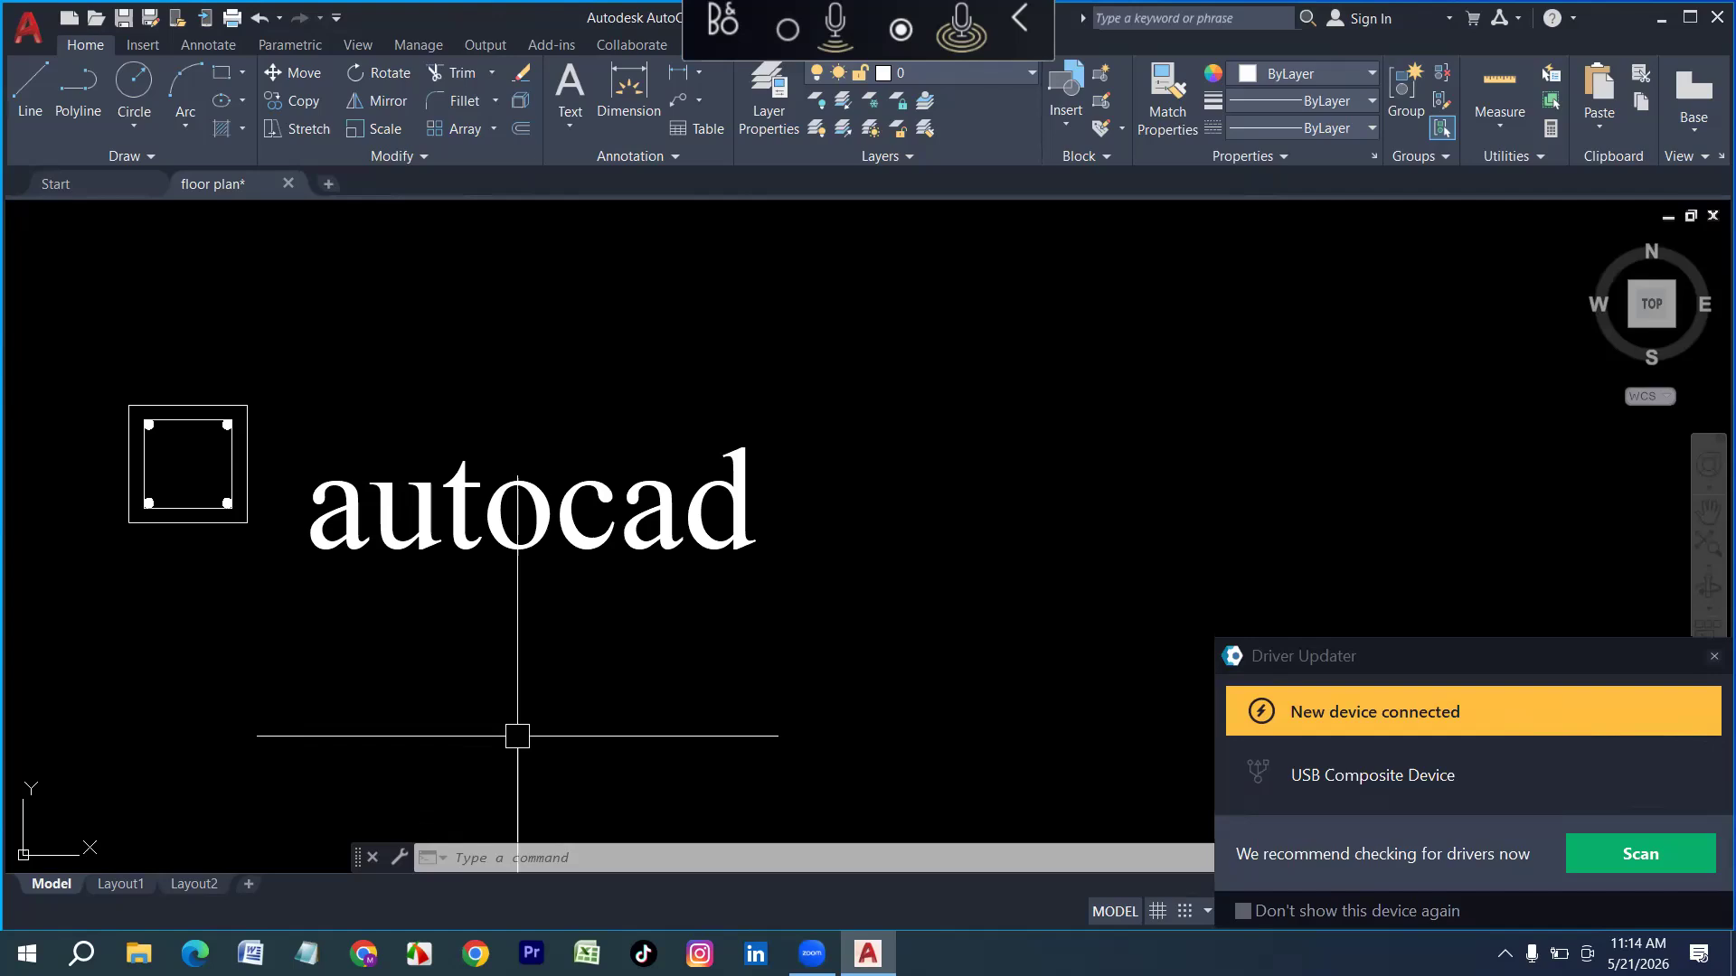
Add the multiline text "1" to the right of the "autocad" label with a text height of 10 inches
{"action": "scroll", "coordinate": [271, 682], "scroll_direction": "down", "scroll_amount": 2}
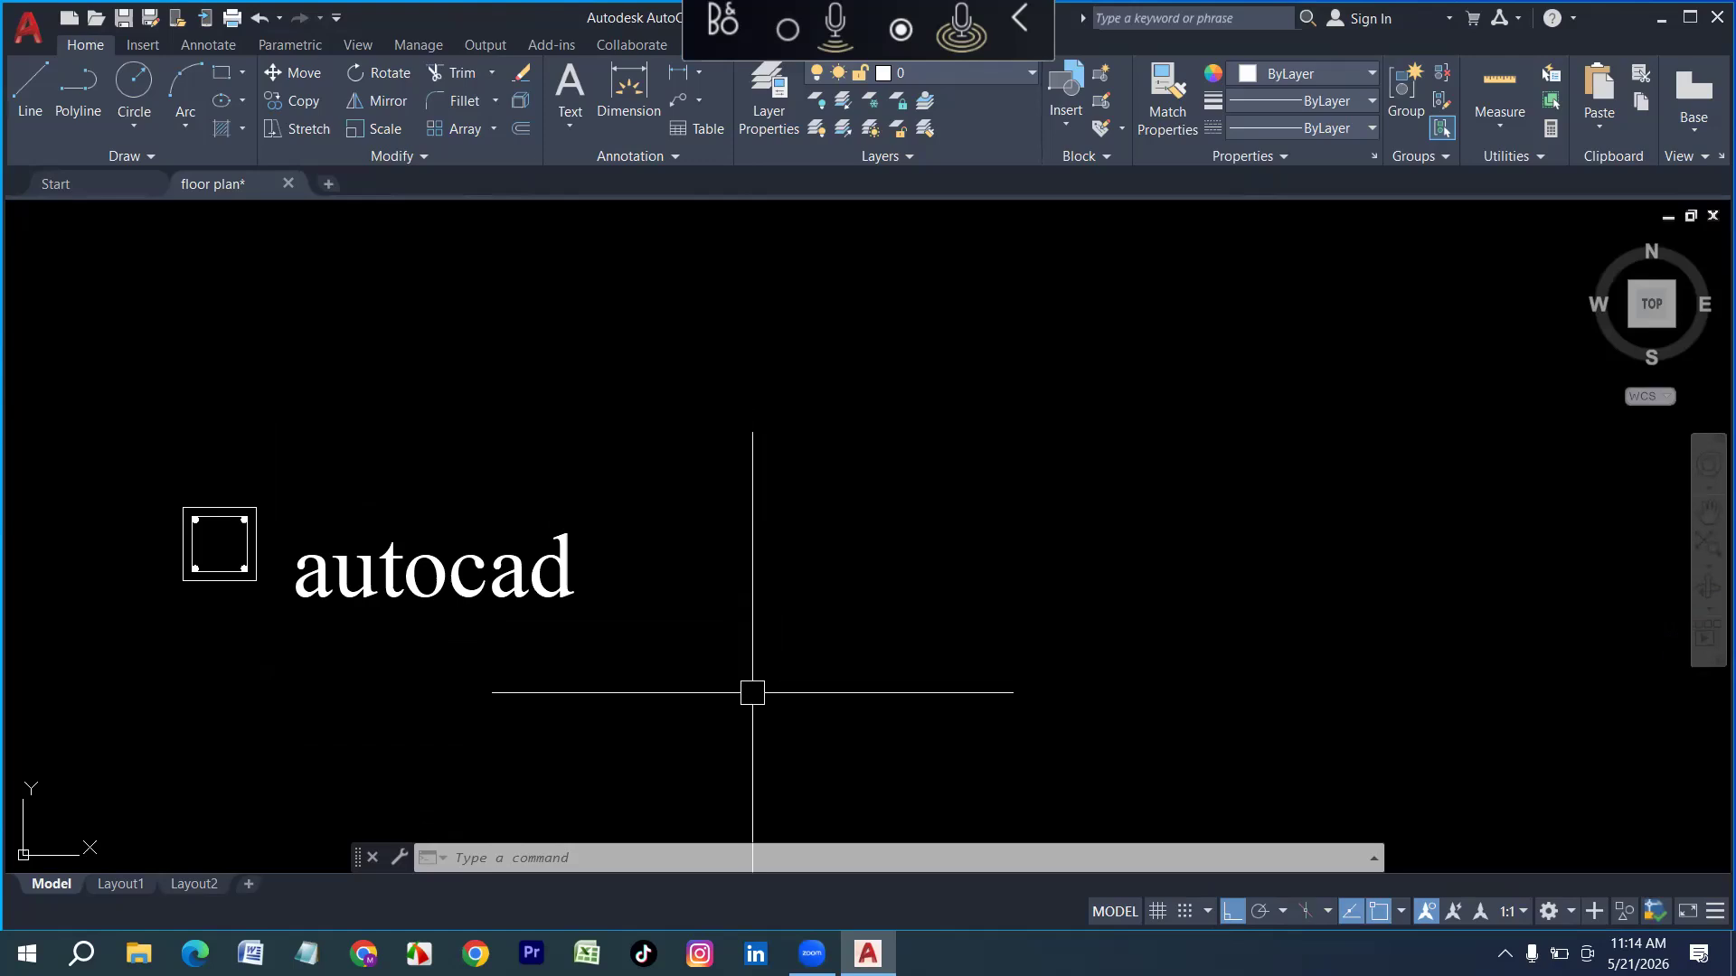
{"action": "key", "text": "Return"}
{"action": "left_click", "coordinate": [748, 491]}
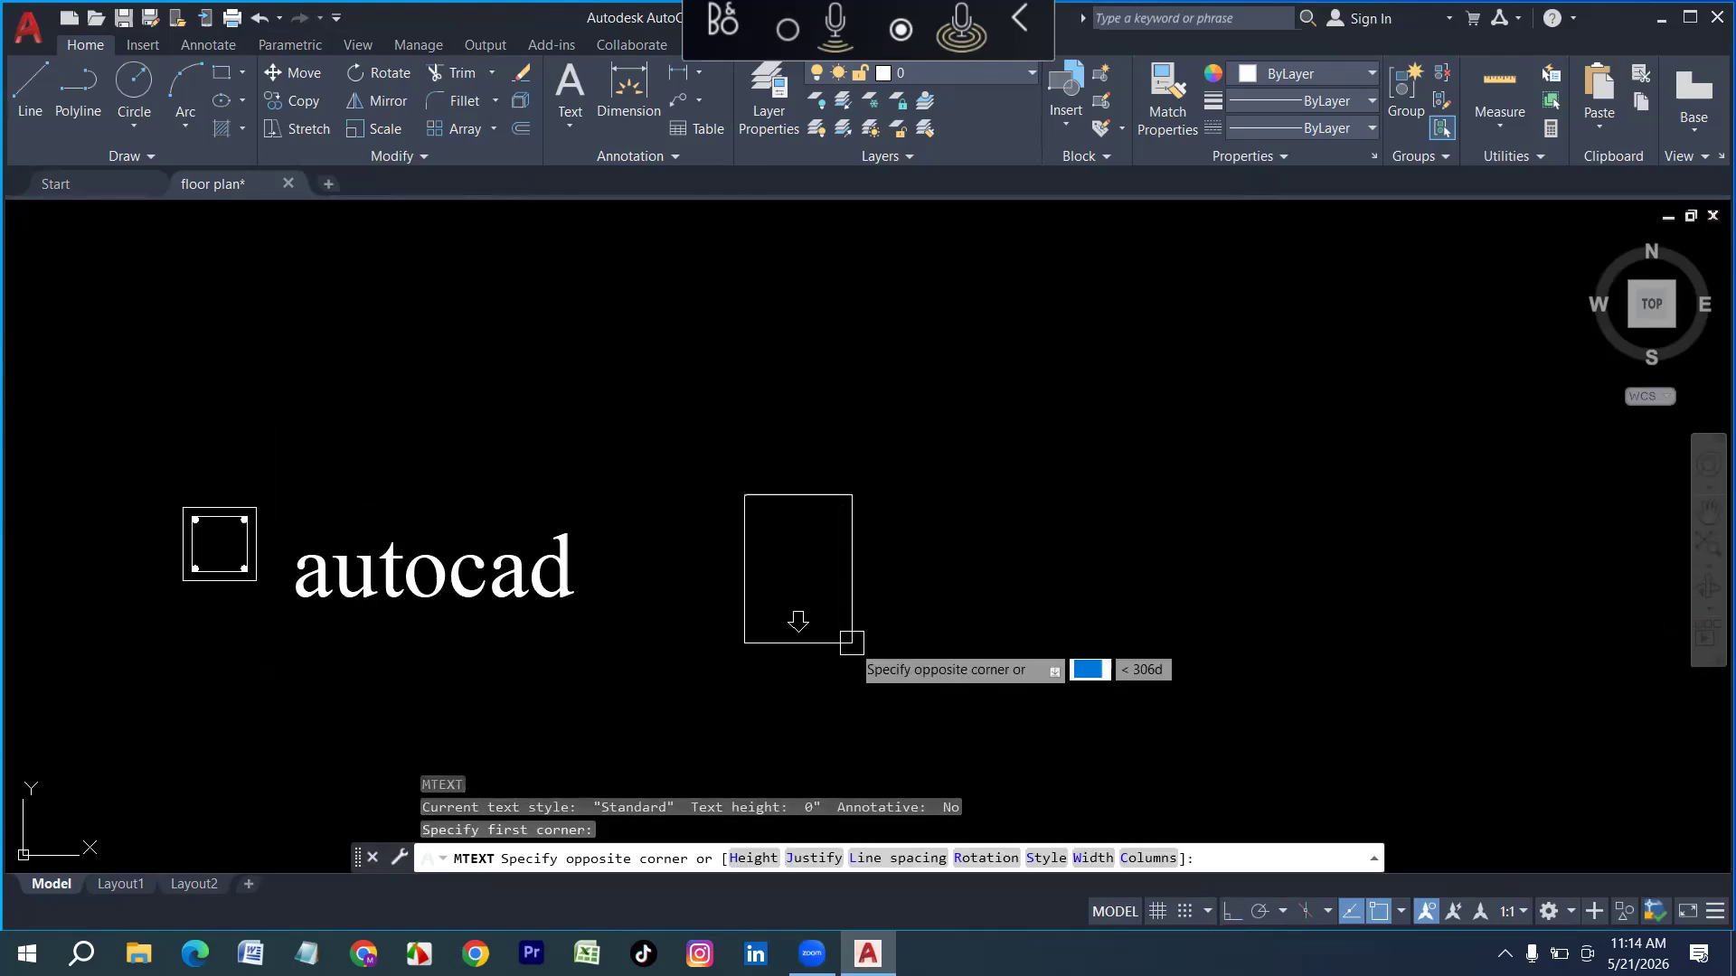
{"action": "left_click", "coordinate": [964, 696]}
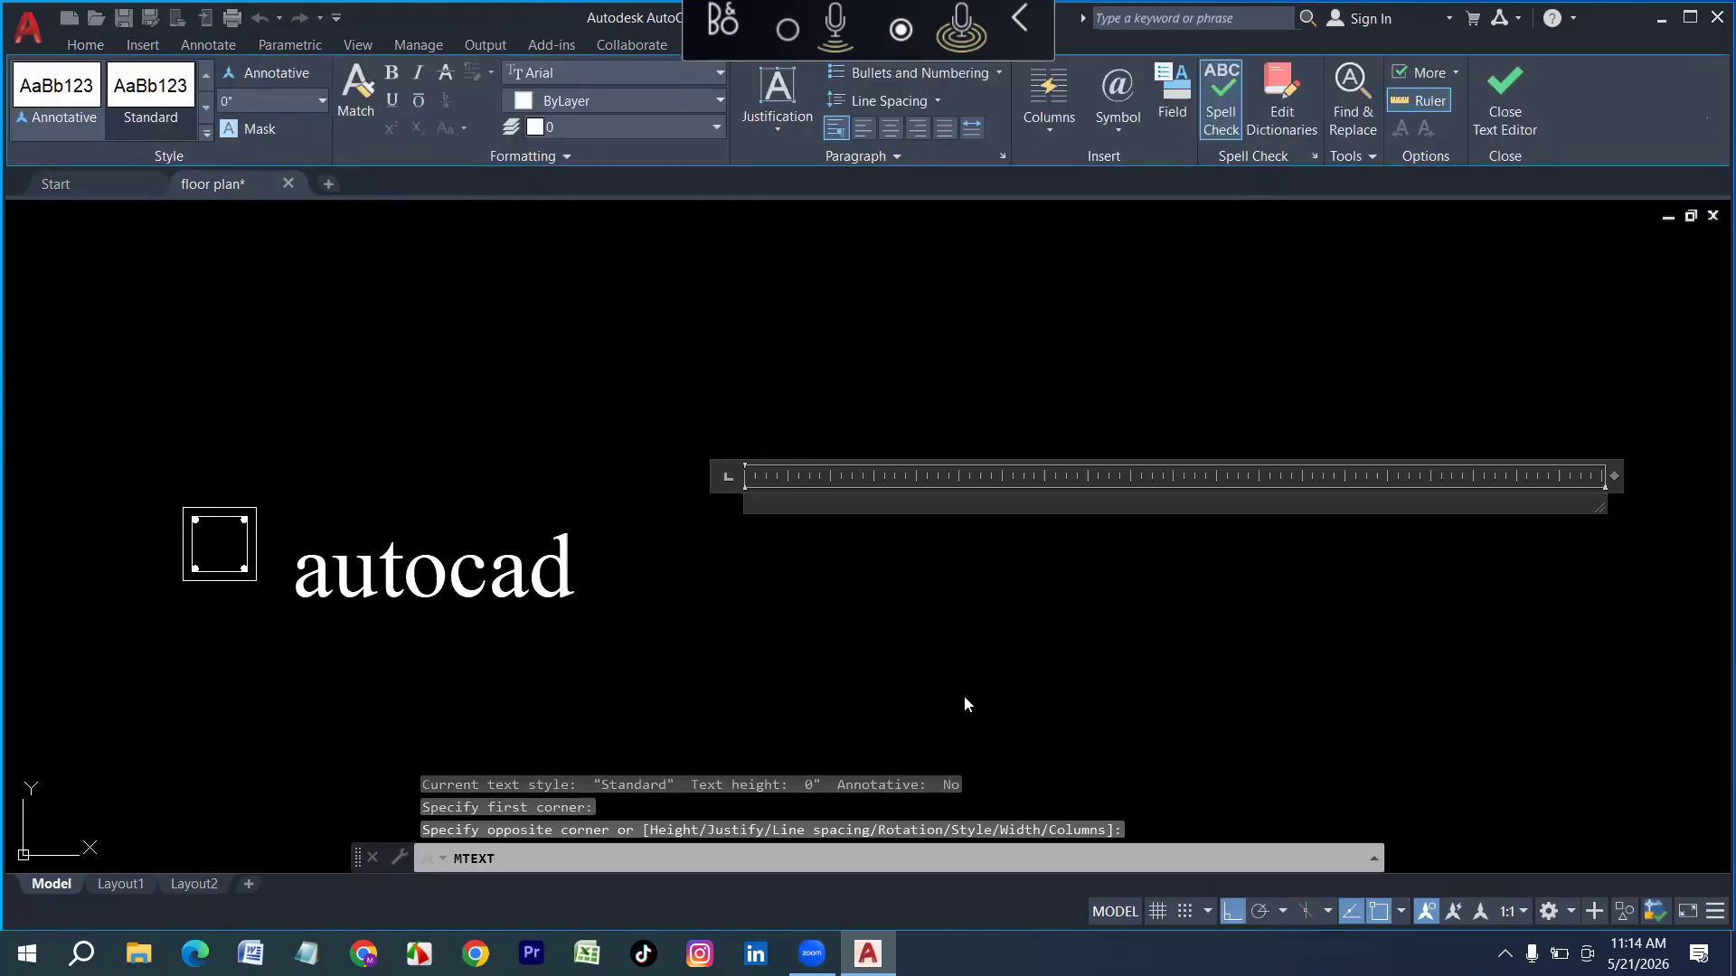
{"action": "left_click", "coordinate": [260, 104]}
{"action": "type", "text": "10"}
{"action": "key", "text": "Return"}
{"action": "type", "text": "1"}
{"action": "left_click", "coordinate": [531, 521]}
Copy the "1" text twice straight down to form a vertical column of three numbers
{"action": "scroll", "coordinate": [534, 493], "scroll_direction": "down", "scroll_amount": 2}
{"action": "scroll", "coordinate": [752, 535], "scroll_direction": "up", "scroll_amount": 2}
{"action": "left_click", "coordinate": [657, 534]}
{"action": "left_click", "coordinate": [609, 469]}
{"action": "key", "text": "BackSpace"}
{"action": "type", "text": "co"}
{"action": "key", "text": "Return"}
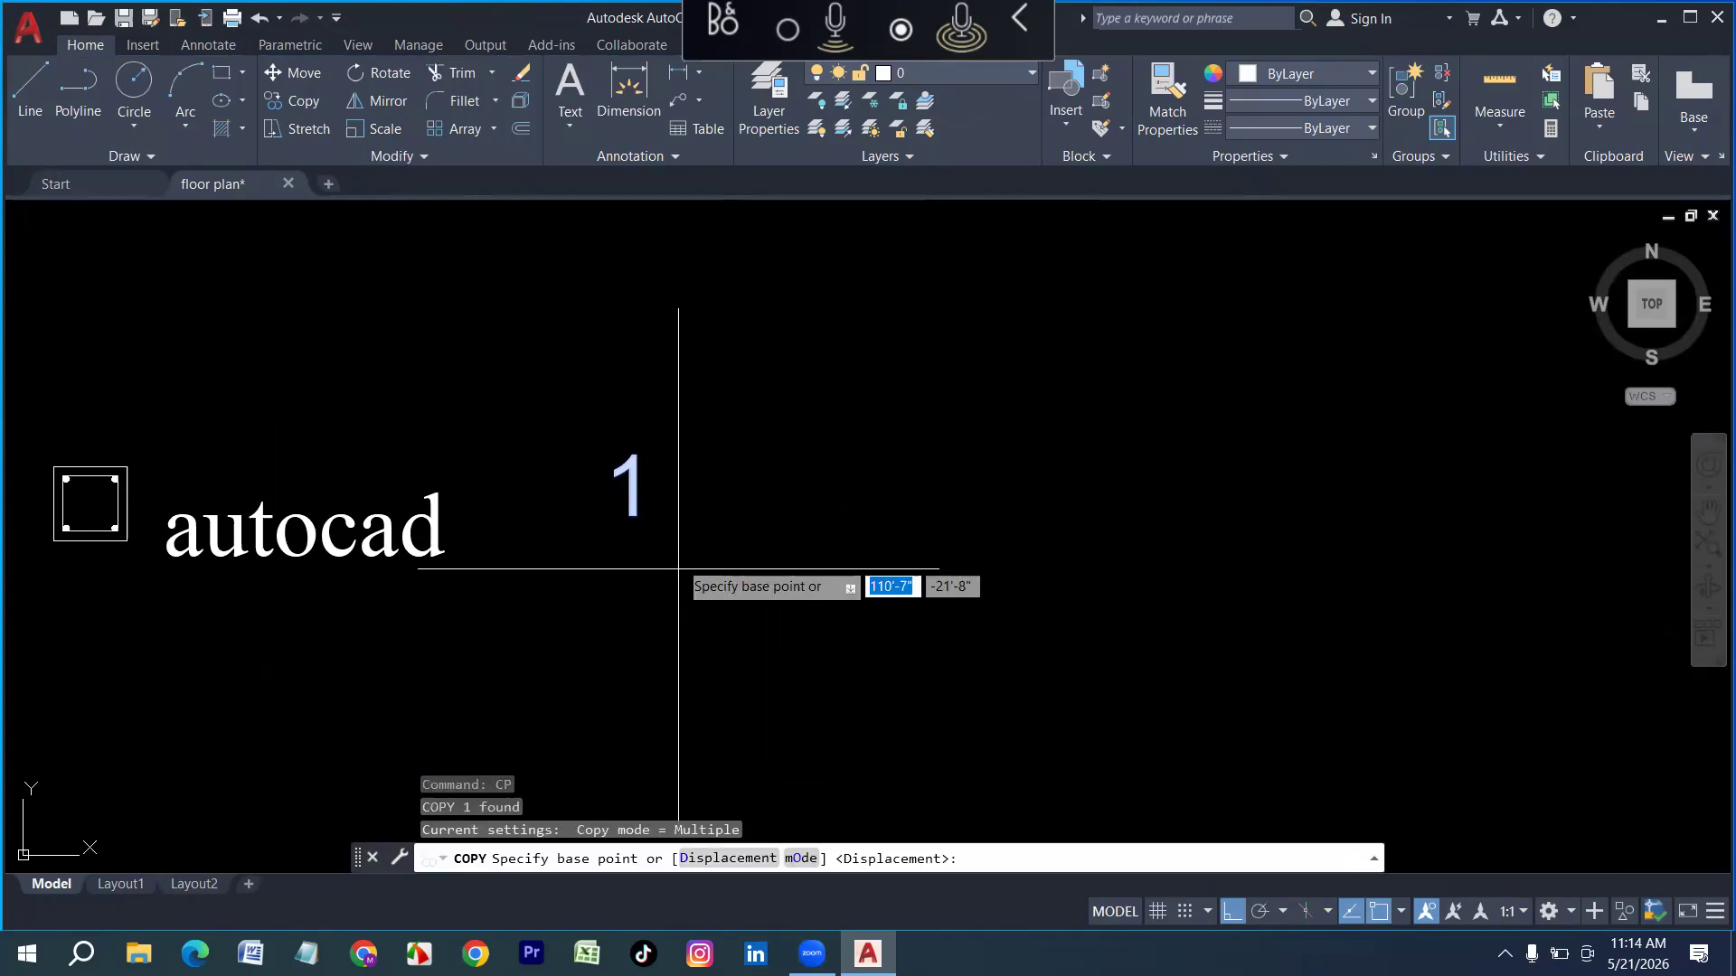
{"action": "left_click", "coordinate": [640, 499]}
{"action": "scroll", "coordinate": [640, 623], "scroll_direction": "up", "scroll_amount": 2}
{"action": "left_click", "coordinate": [639, 578]}
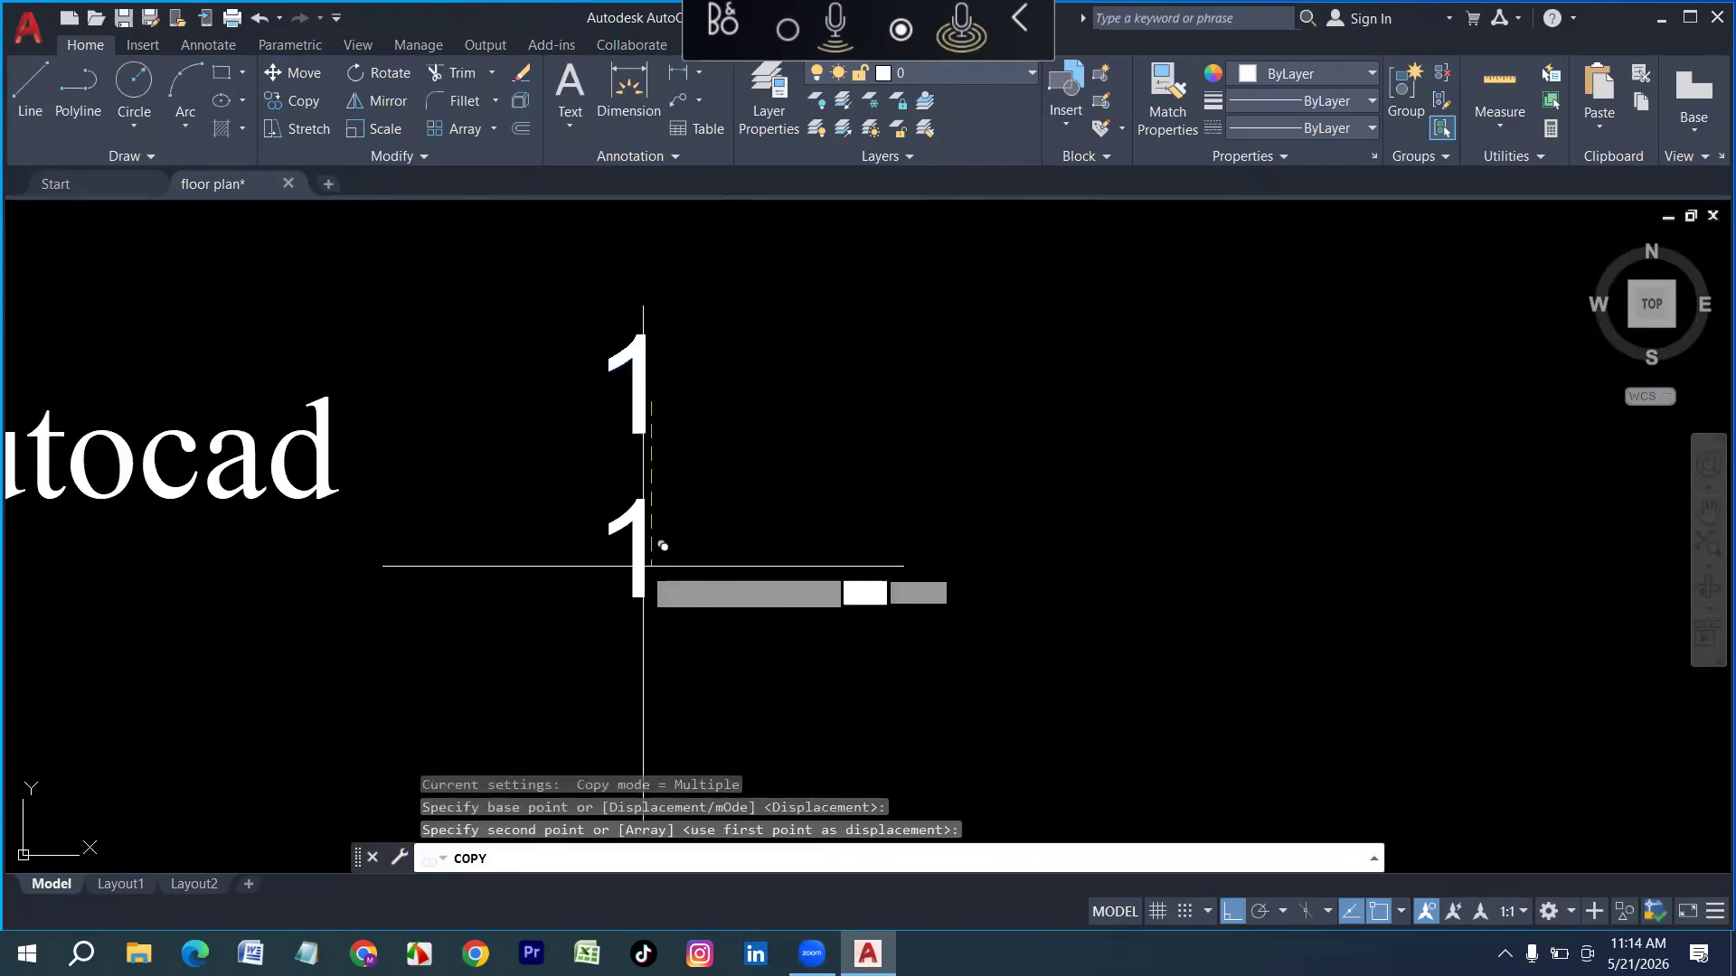
{"action": "scroll", "coordinate": [641, 633], "scroll_direction": "down", "scroll_amount": 4}
{"action": "scroll", "coordinate": [641, 688], "scroll_direction": "up", "scroll_amount": 2}
{"action": "left_click", "coordinate": [641, 685]}
{"action": "key", "text": "Escape"}
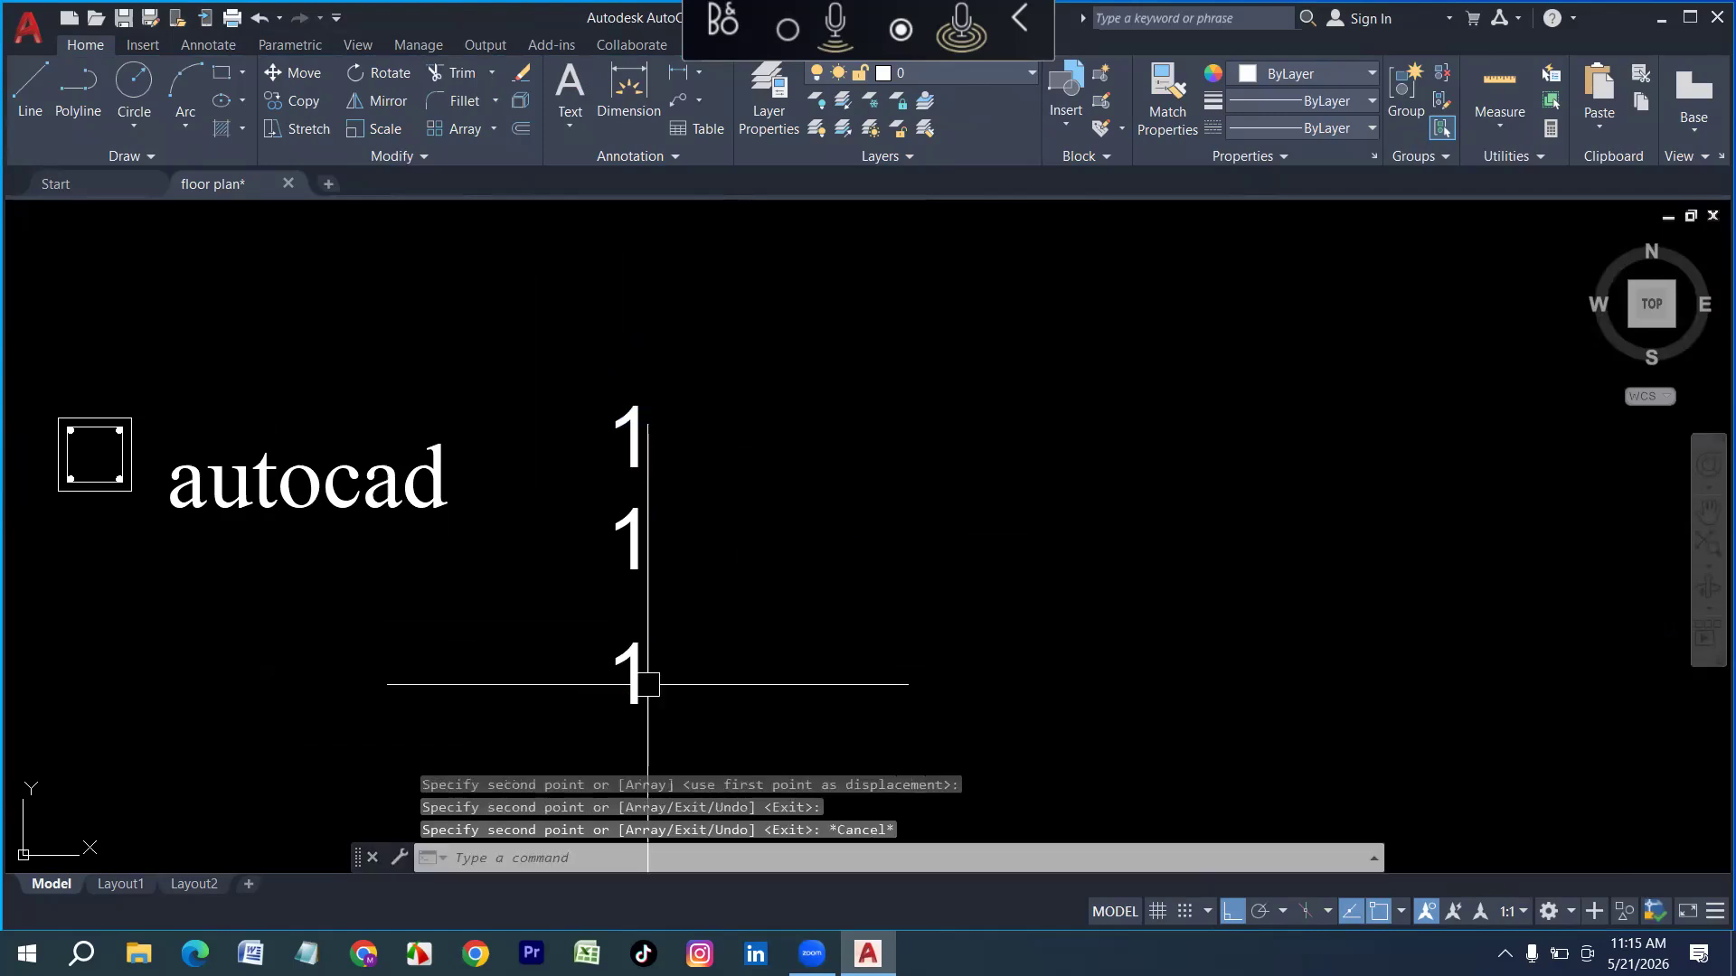
Renumber the three "1" texts with TCOUNT, sorted by X, with start and increment 1,1 and Overwrite placement
{"action": "left_click", "coordinate": [756, 716]}
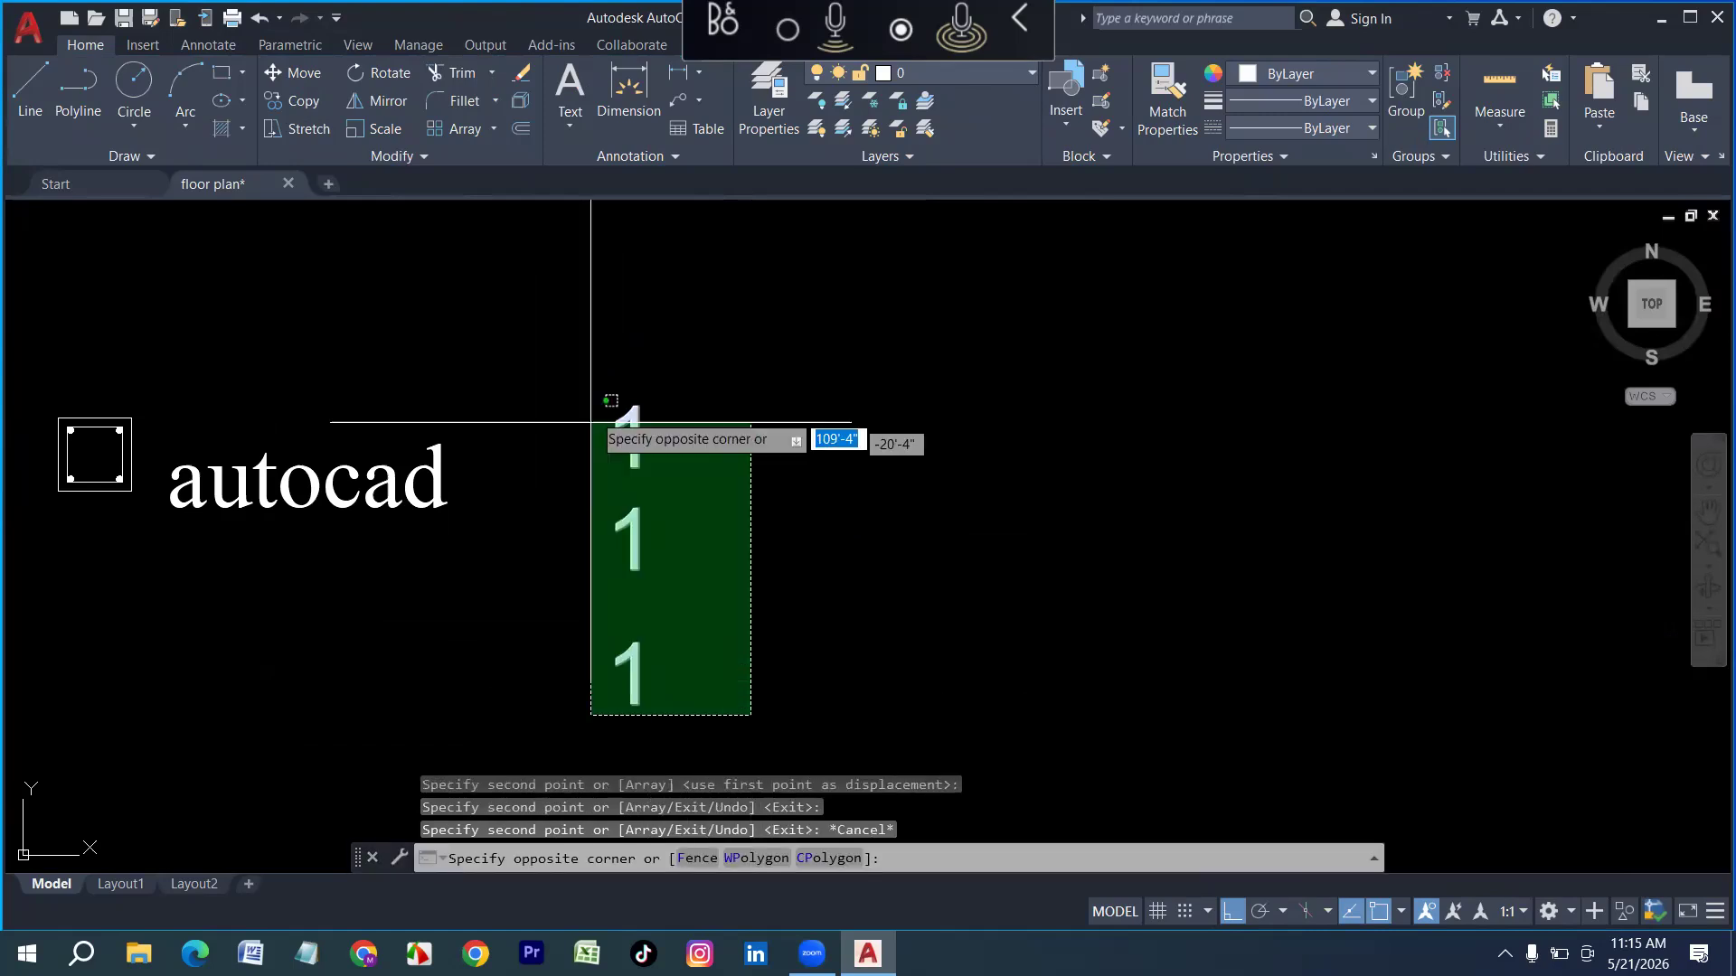
{"action": "left_click", "coordinate": [600, 399]}
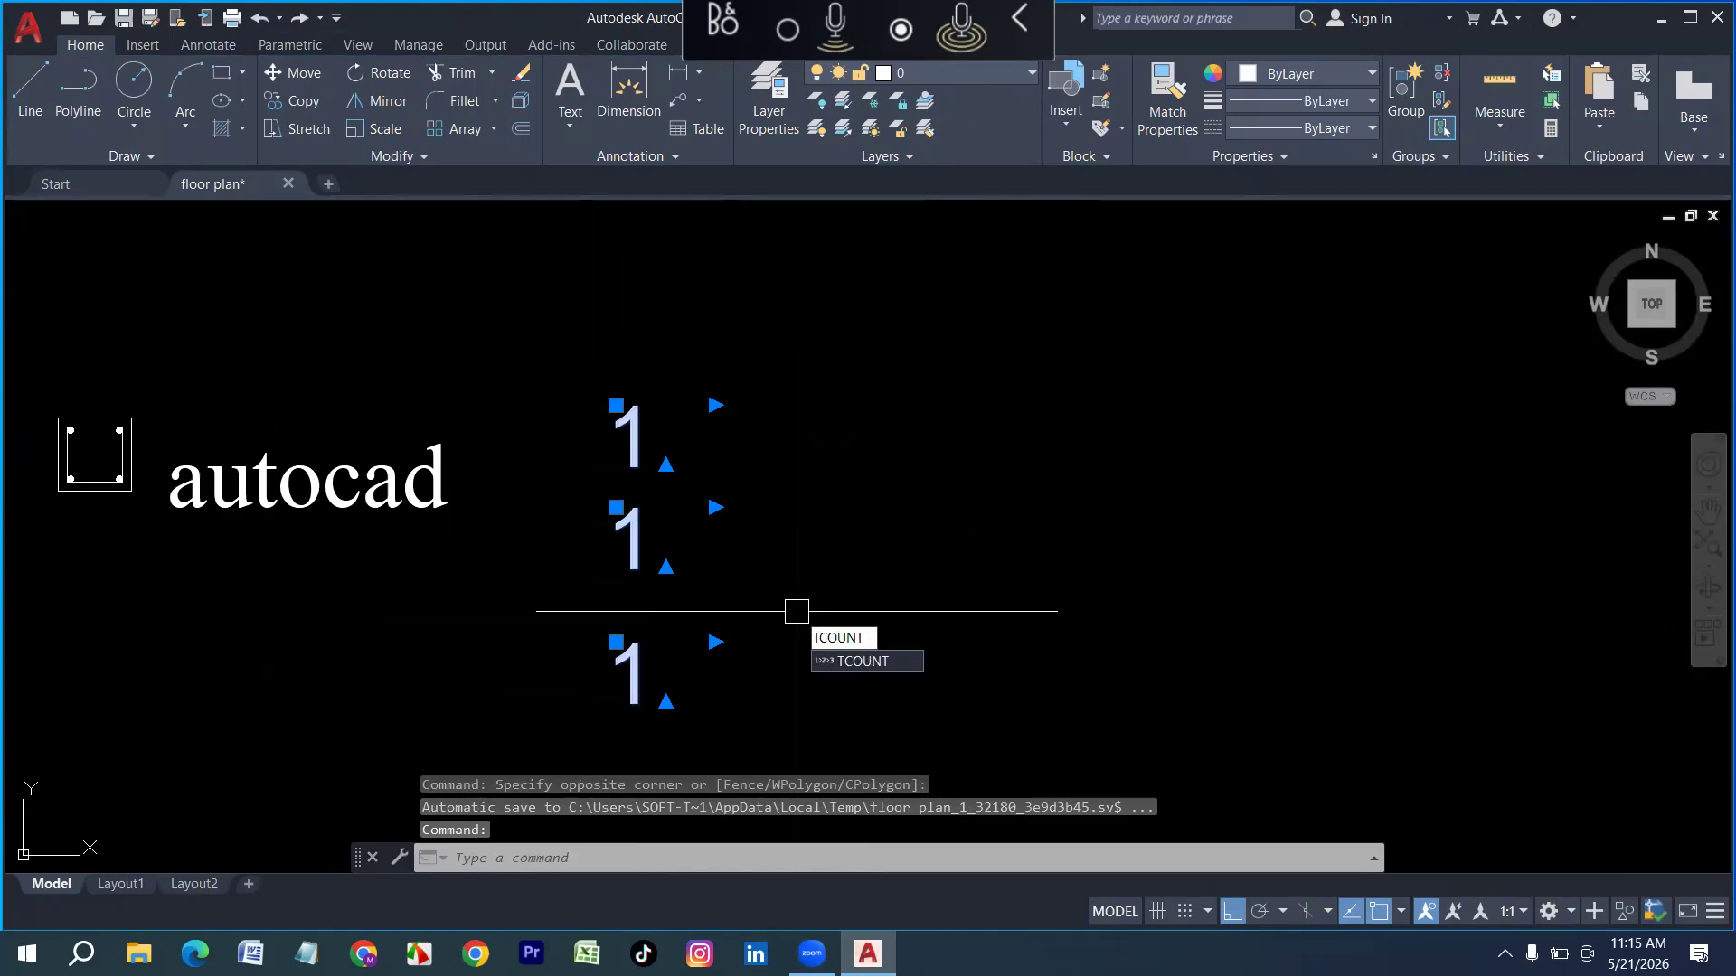
{"action": "left_click", "coordinate": [868, 661]}
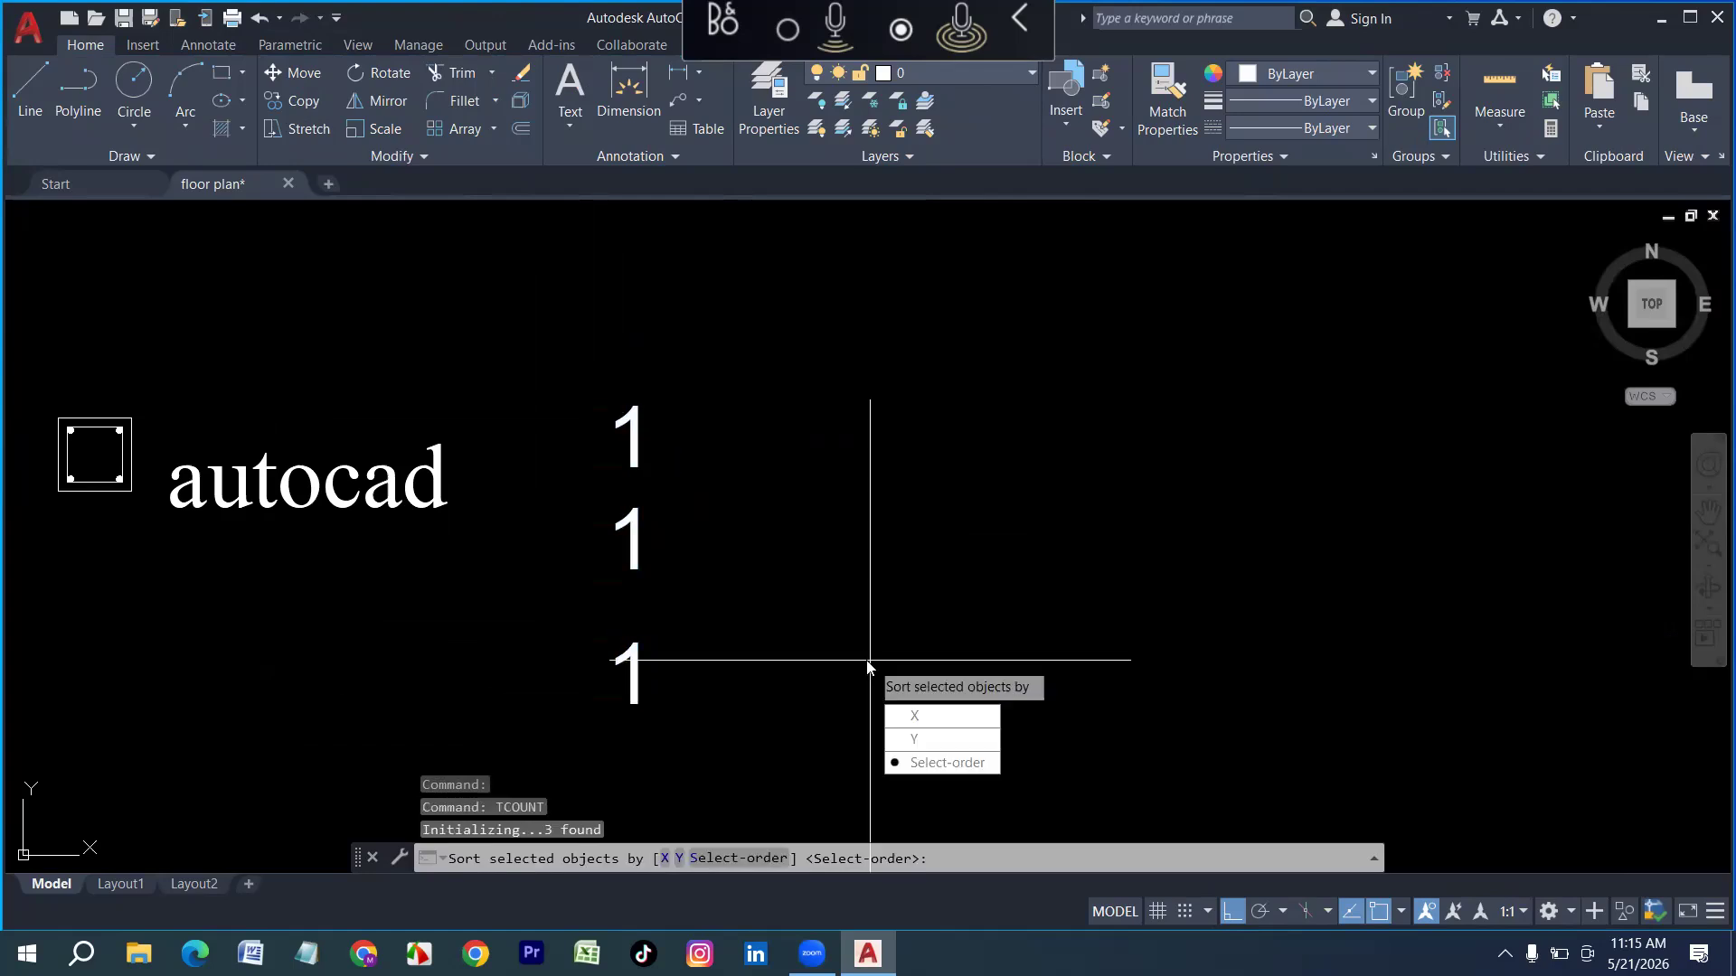
{"action": "left_click", "coordinate": [914, 716]}
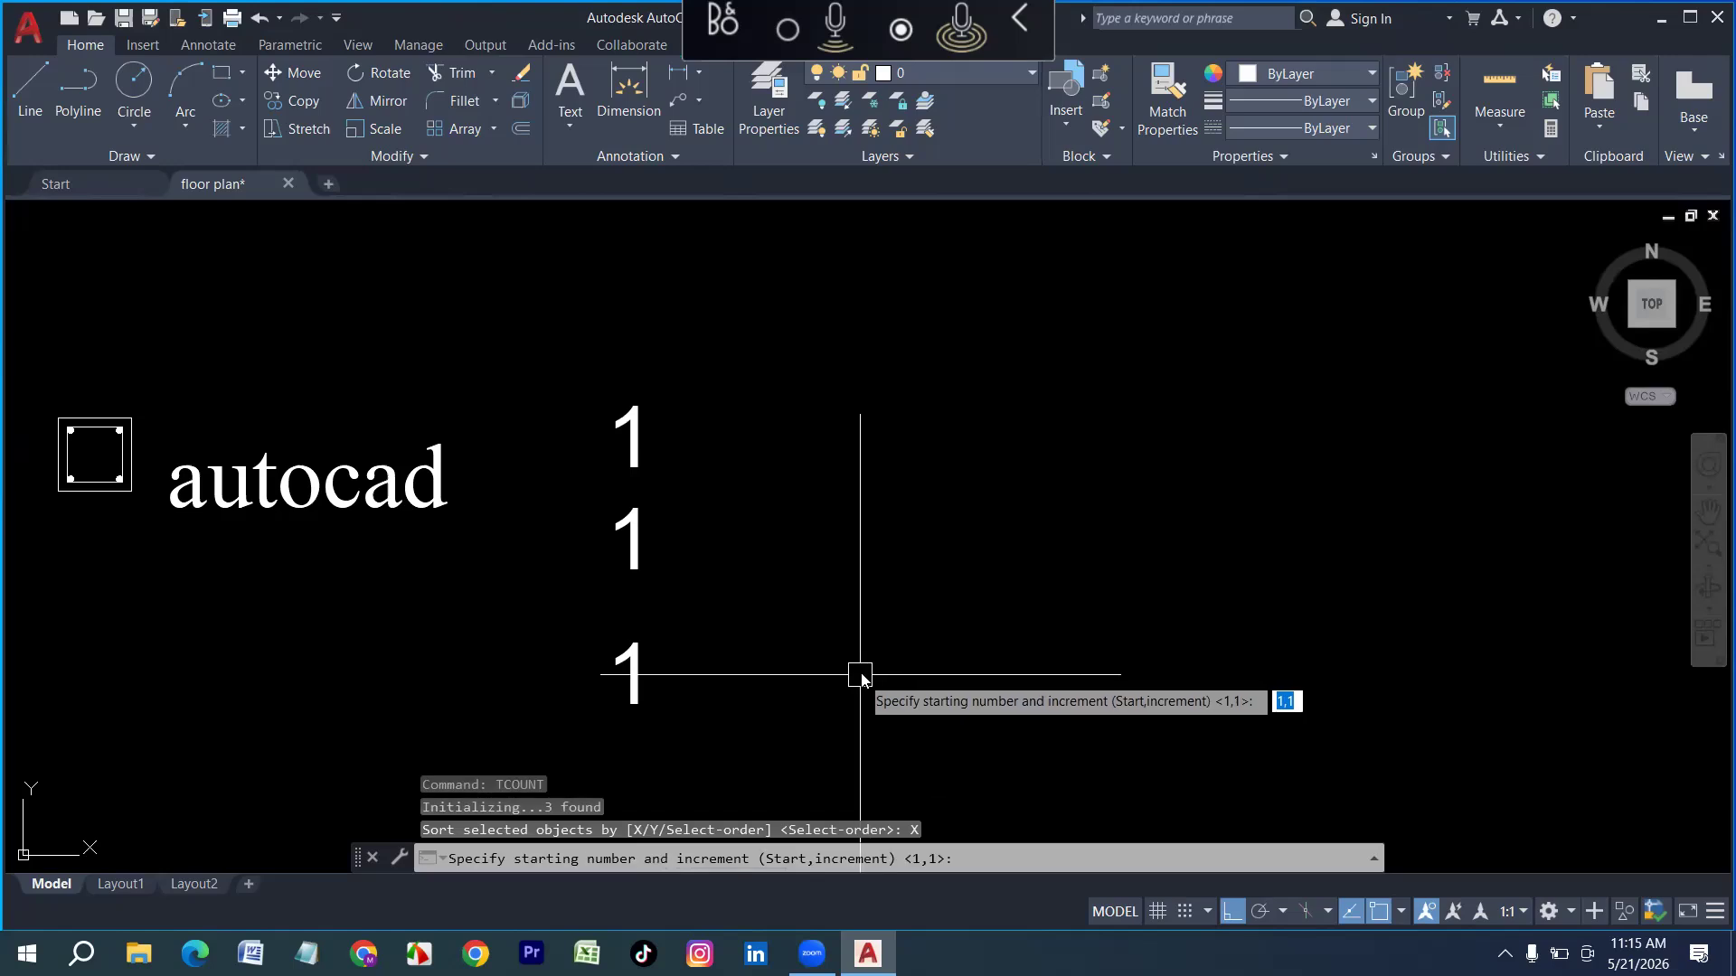
{"action": "type", "text": "1,1"}
{"action": "key", "text": "Return"}
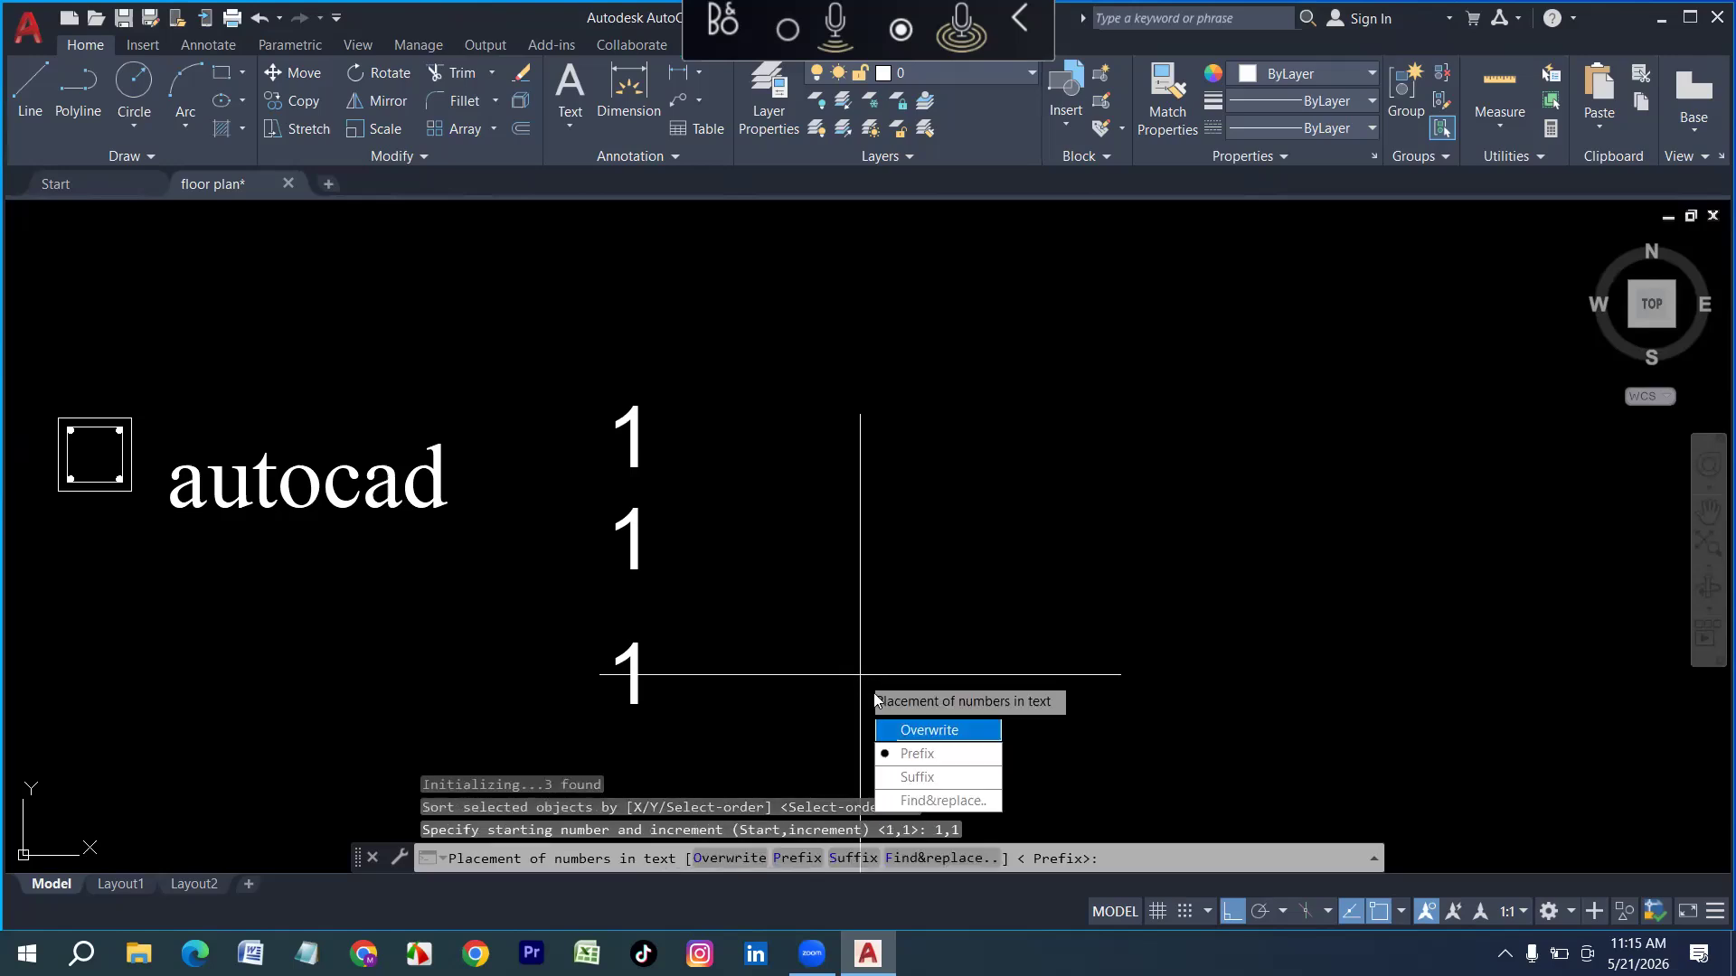
{"action": "type", "text": "O"}
{"action": "key", "text": "Return"}
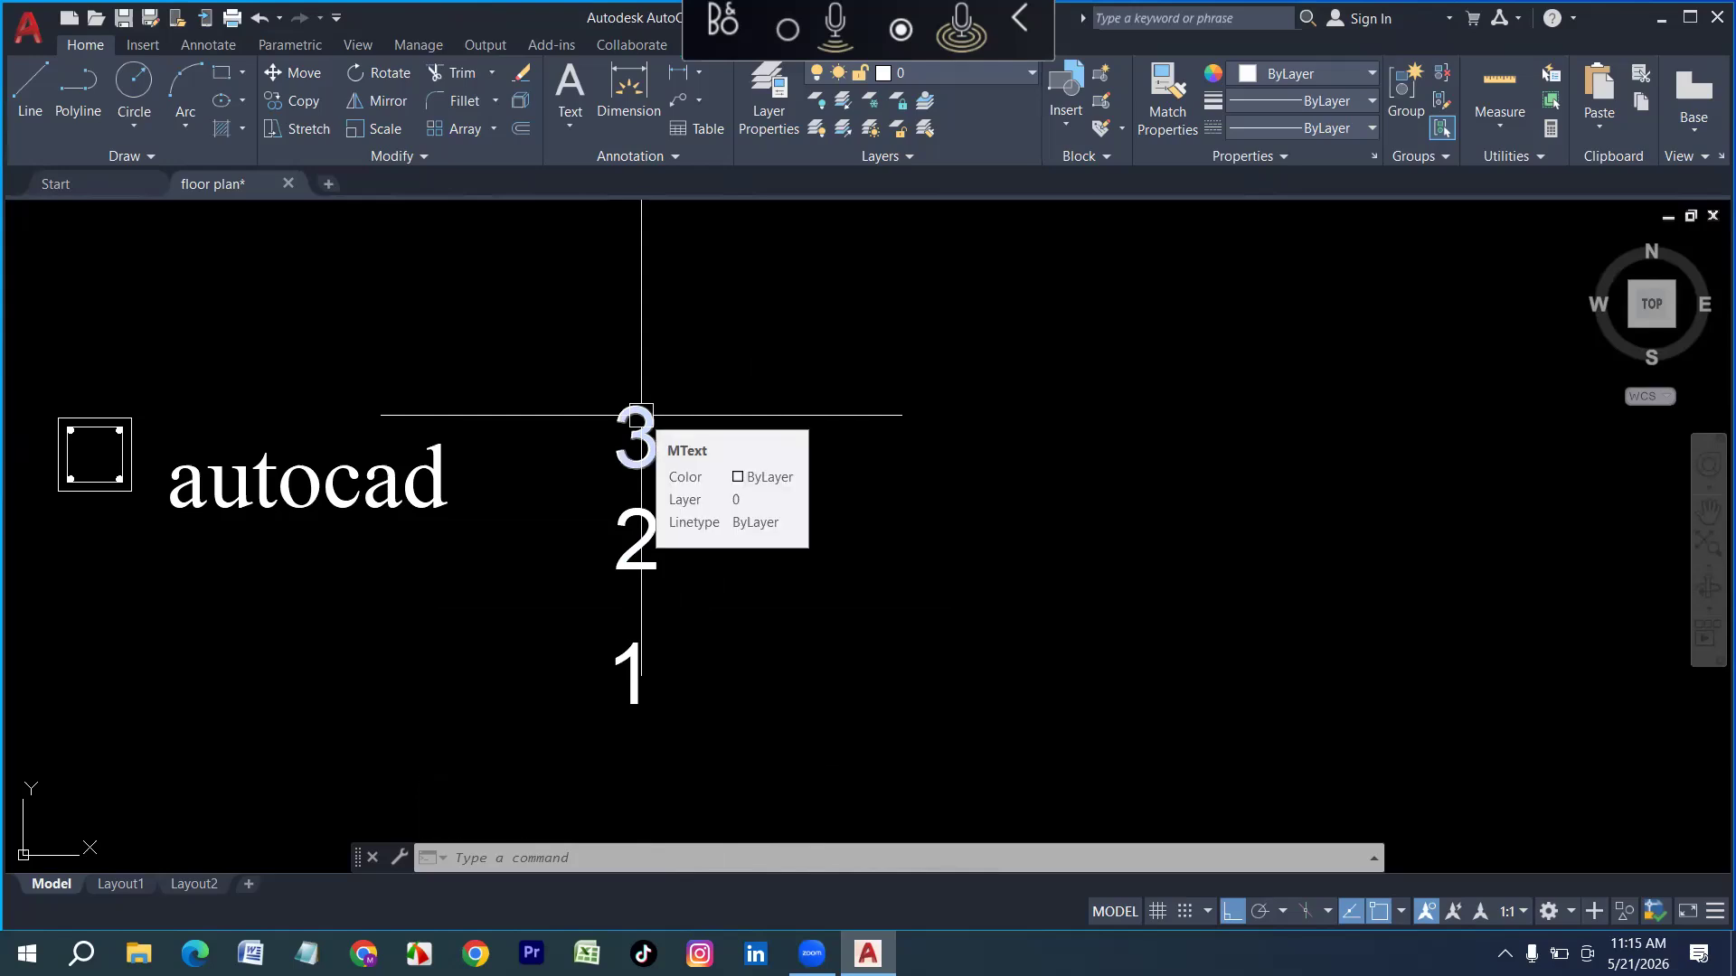
Copy the "autocad" text horizontally to the right, past the column of numbers
{"action": "scroll", "coordinate": [615, 402], "scroll_direction": "down", "scroll_amount": 3}
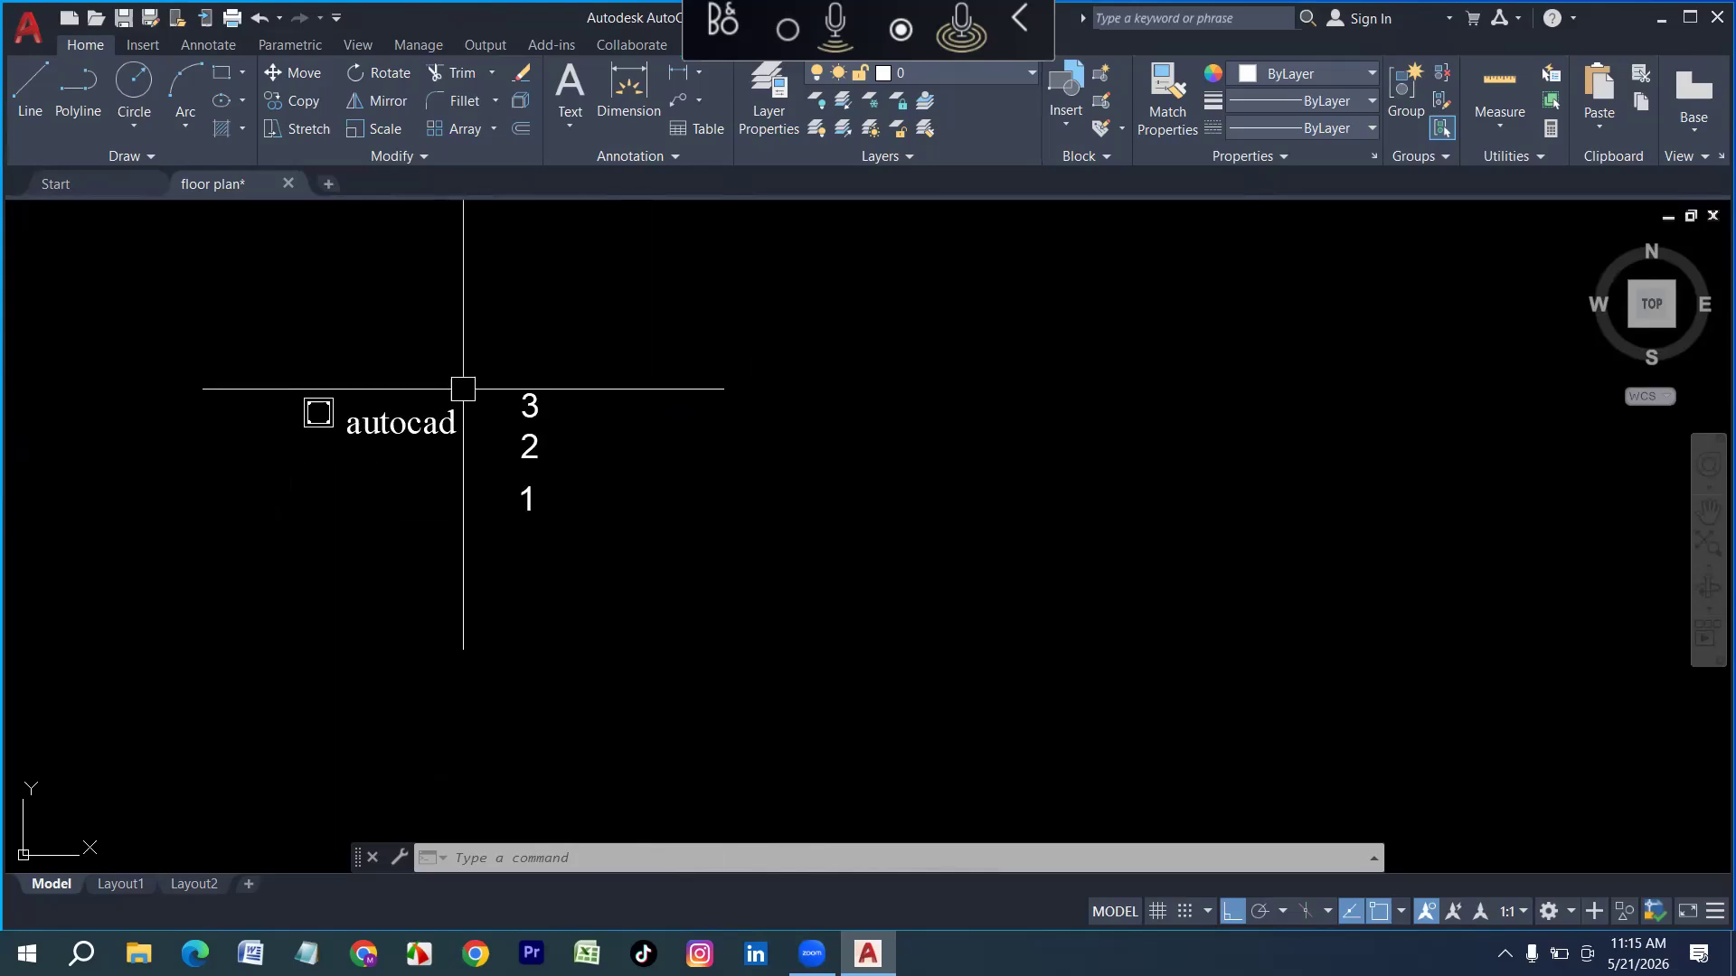
{"action": "scroll", "coordinate": [633, 403], "scroll_direction": "up", "scroll_amount": 3}
{"action": "scroll", "coordinate": [593, 496], "scroll_direction": "down", "scroll_amount": 2}
{"action": "left_click", "coordinate": [280, 491]}
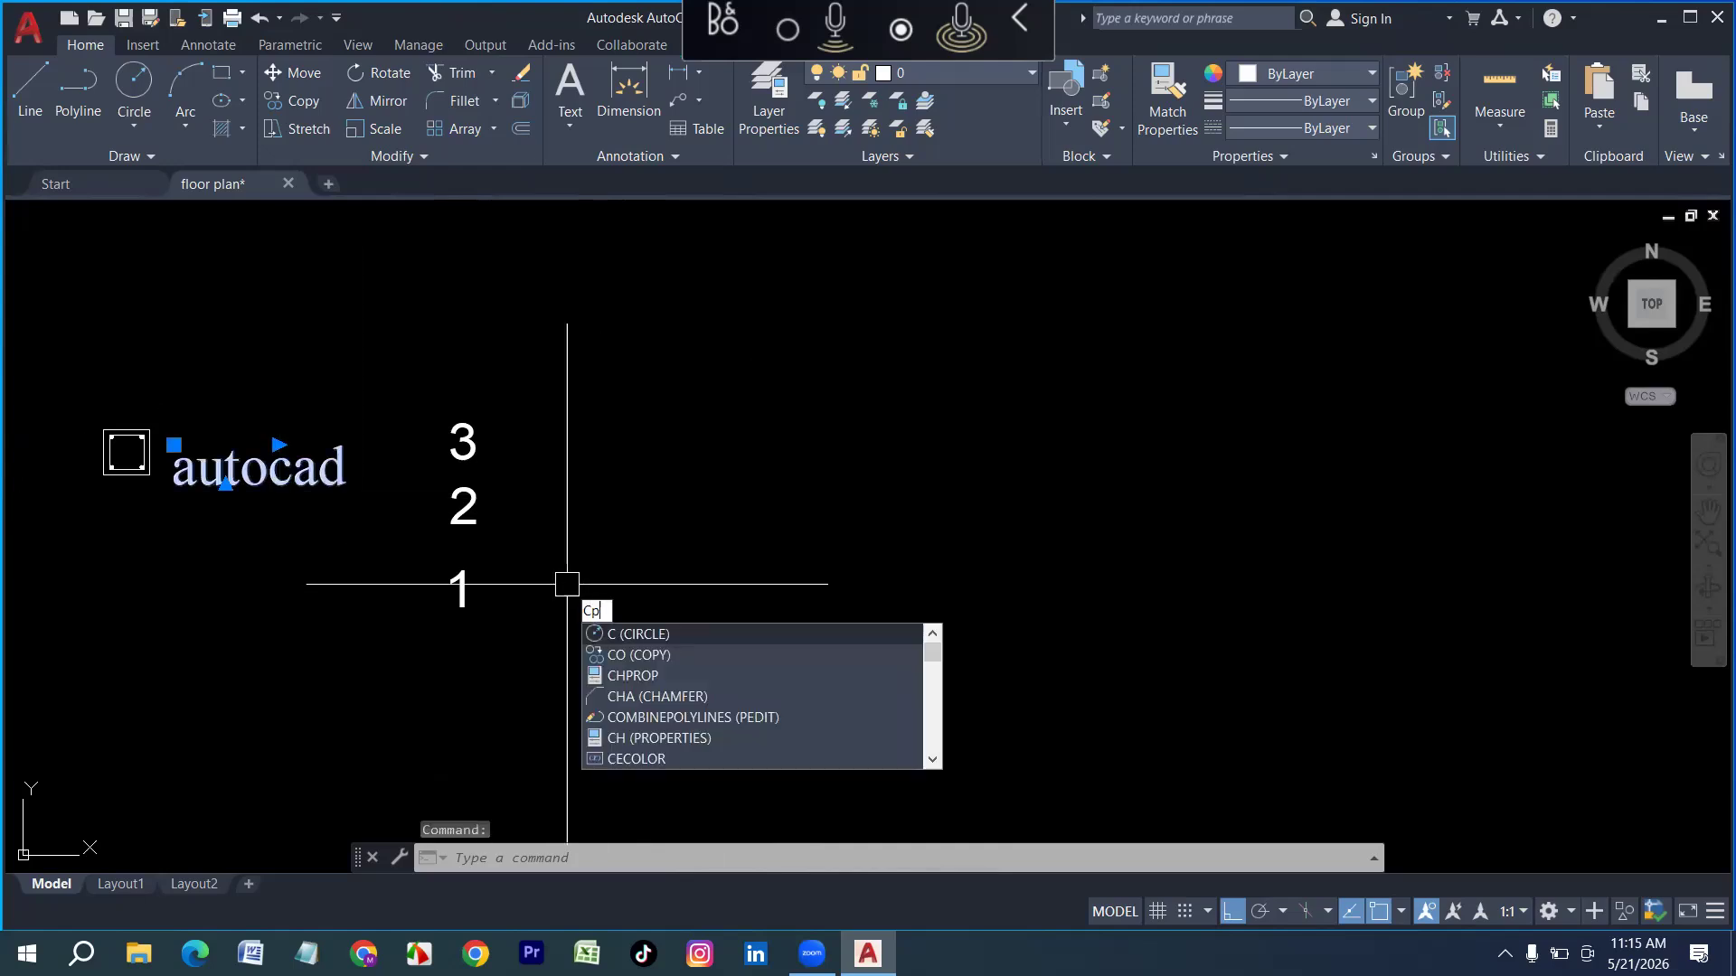
{"action": "type", "text": "o"}
{"action": "key", "text": "Return"}
{"action": "left_click", "coordinate": [212, 476]}
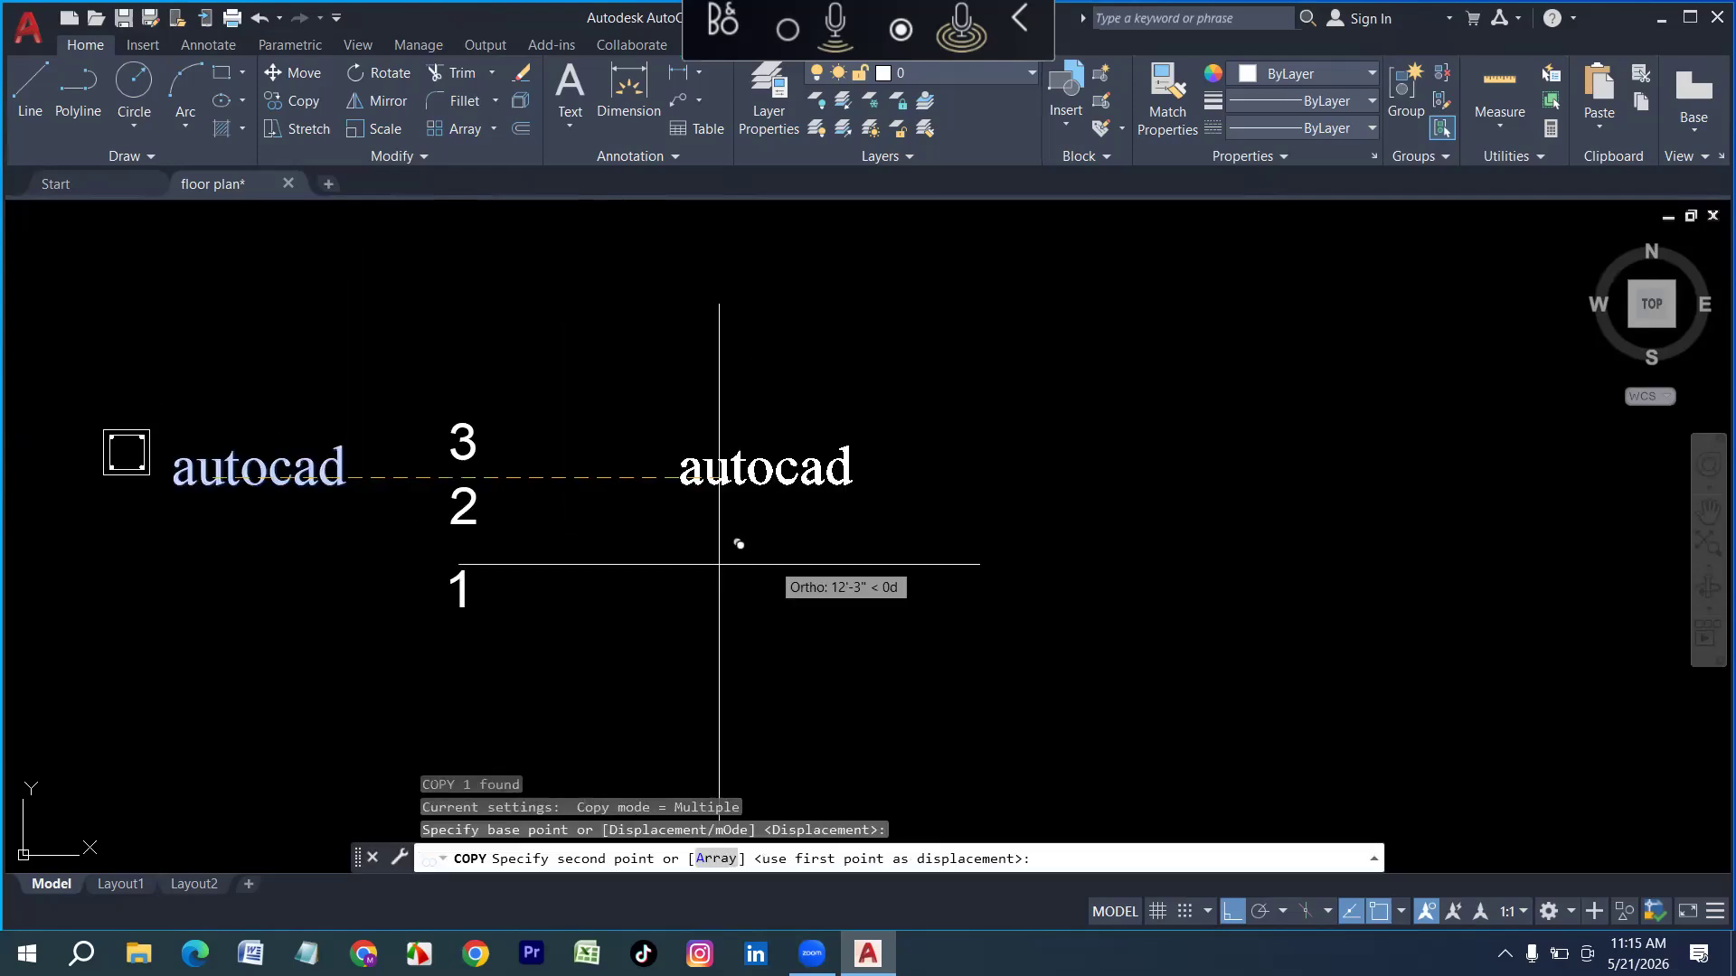
{"action": "left_click", "coordinate": [801, 528]}
{"action": "key", "text": "Escape"}
Copy the new "autocad" text to two unaligned positions below it with Ortho turned off
{"action": "scroll", "coordinate": [909, 511], "scroll_direction": "up", "scroll_amount": 4}
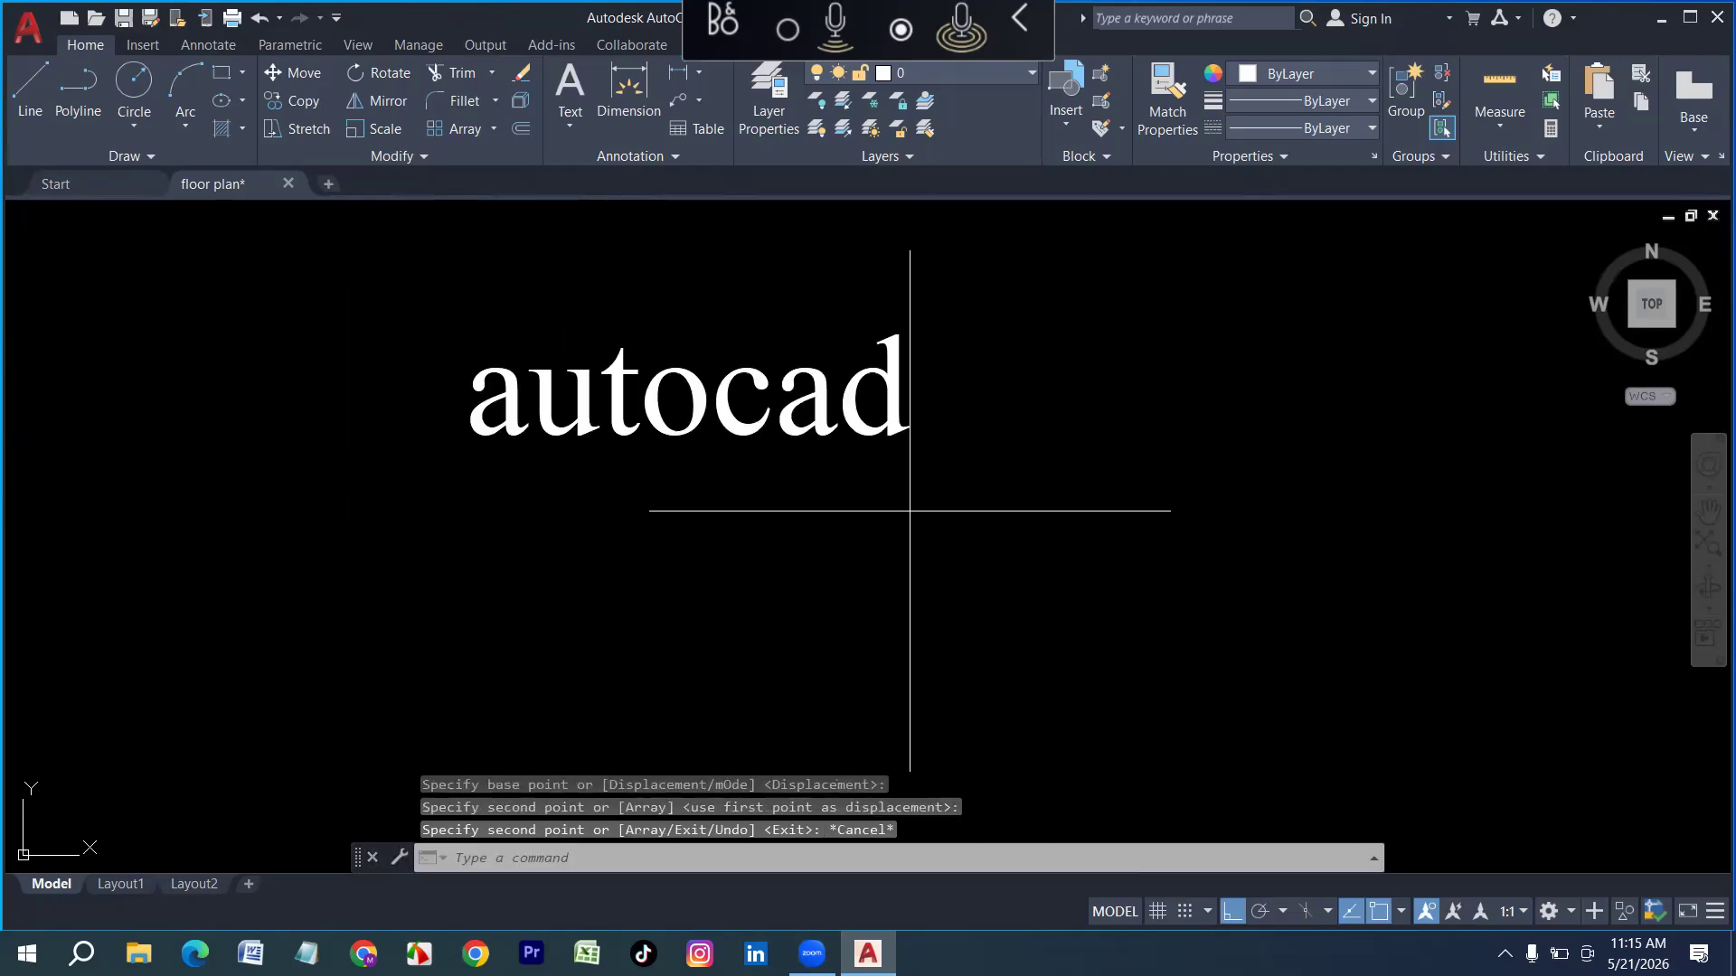
{"action": "left_click", "coordinate": [611, 594]}
{"action": "type", "text": "cp"}
{"action": "key", "text": "Return"}
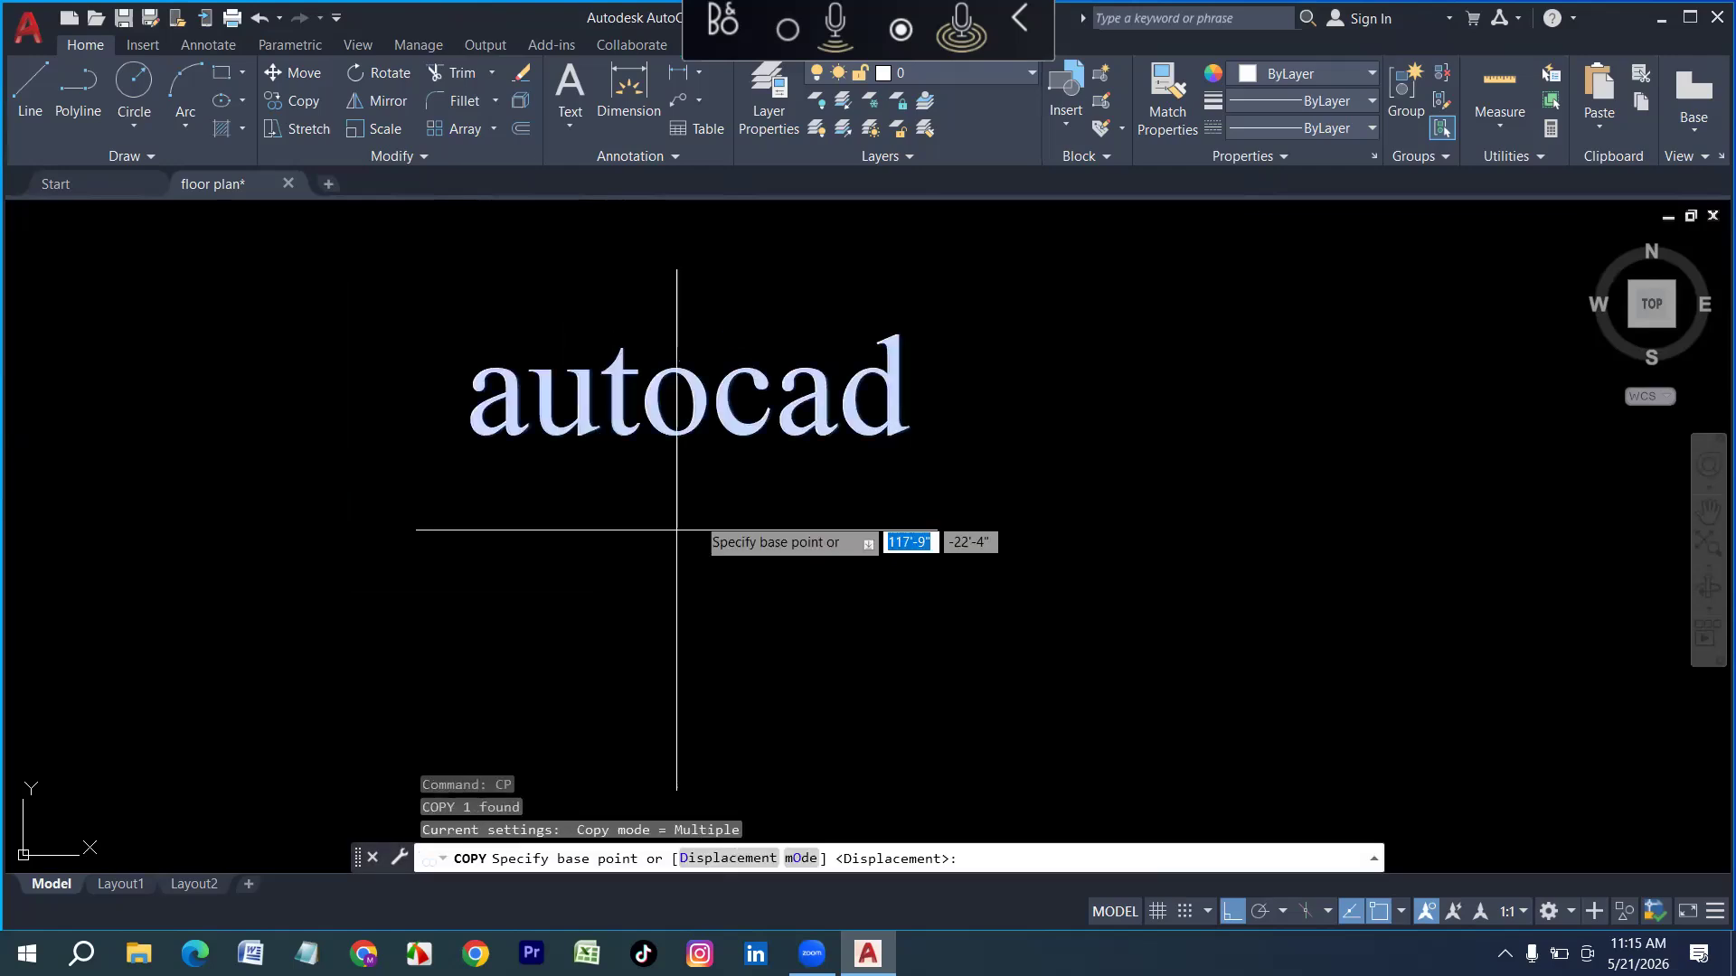
{"action": "left_click", "coordinate": [748, 435]}
{"action": "scroll", "coordinate": [798, 594], "scroll_direction": "down", "scroll_amount": 3}
{"action": "key", "text": "F8"}
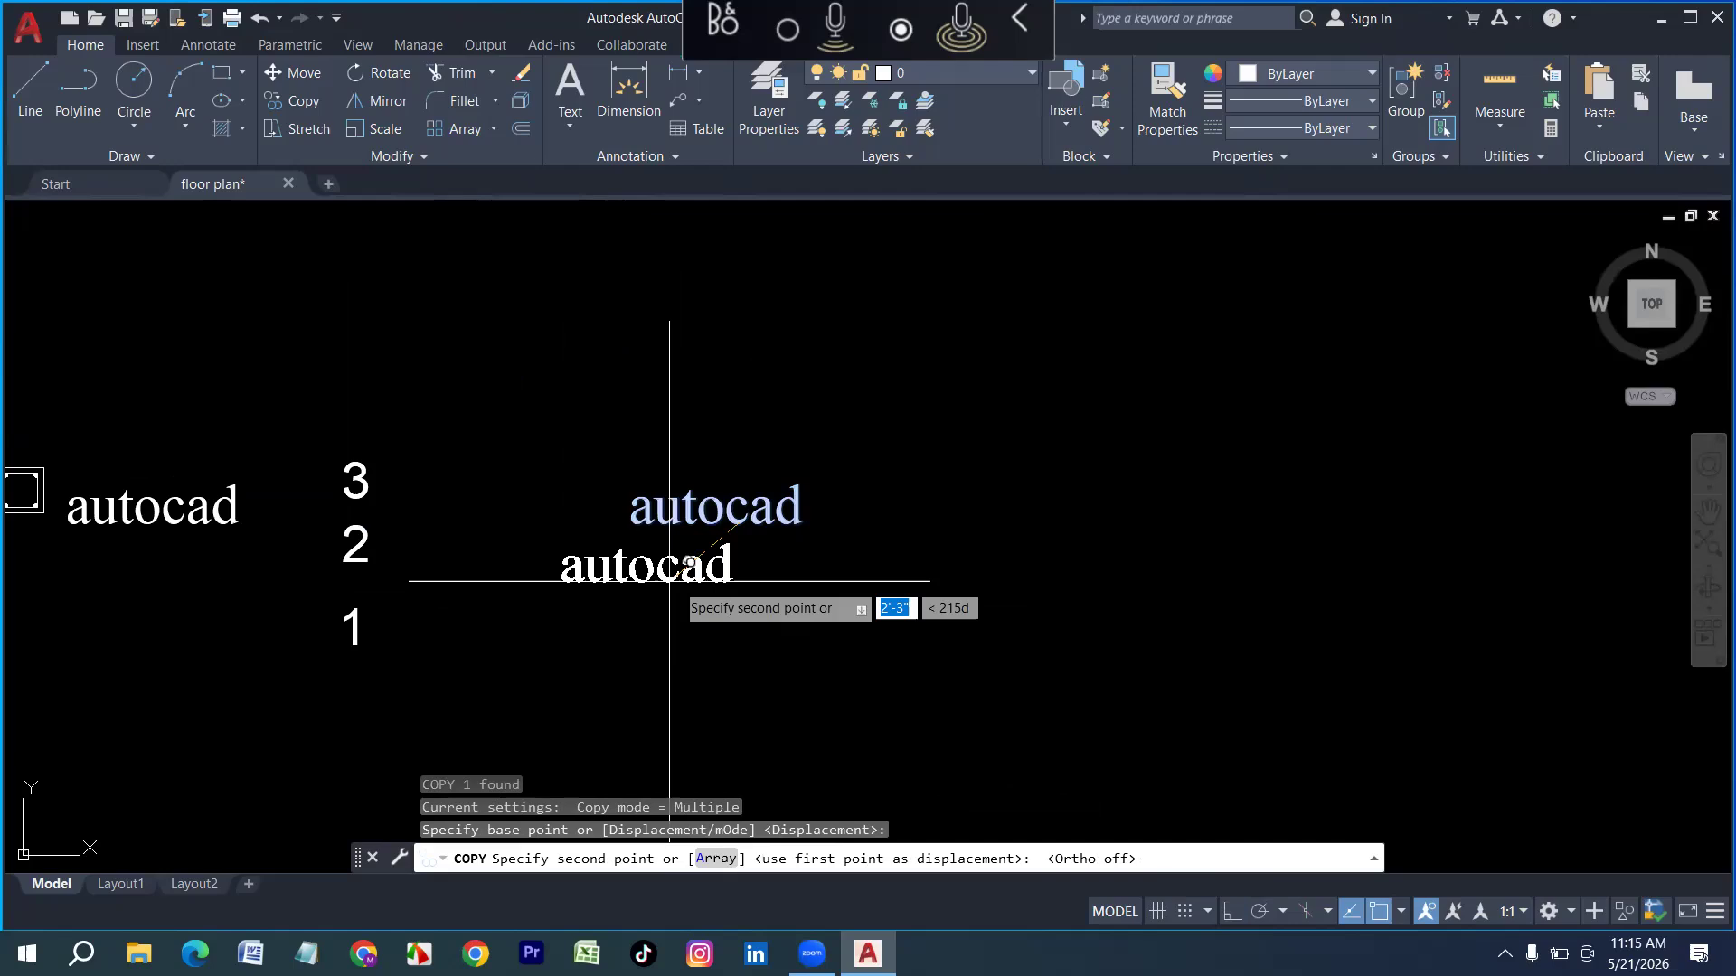
{"action": "scroll", "coordinate": [855, 596], "scroll_direction": "up", "scroll_amount": 2}
{"action": "left_click", "coordinate": [802, 616]}
{"action": "mouse_move", "coordinate": [725, 629]}
{"action": "middle_mouse_down"}
{"action": "mouse_move", "coordinate": [636, 456]}
{"action": "mouse_move", "coordinate": [720, 548]}
{"action": "middle_mouse_up"}
{"action": "key", "text": "Escape"}
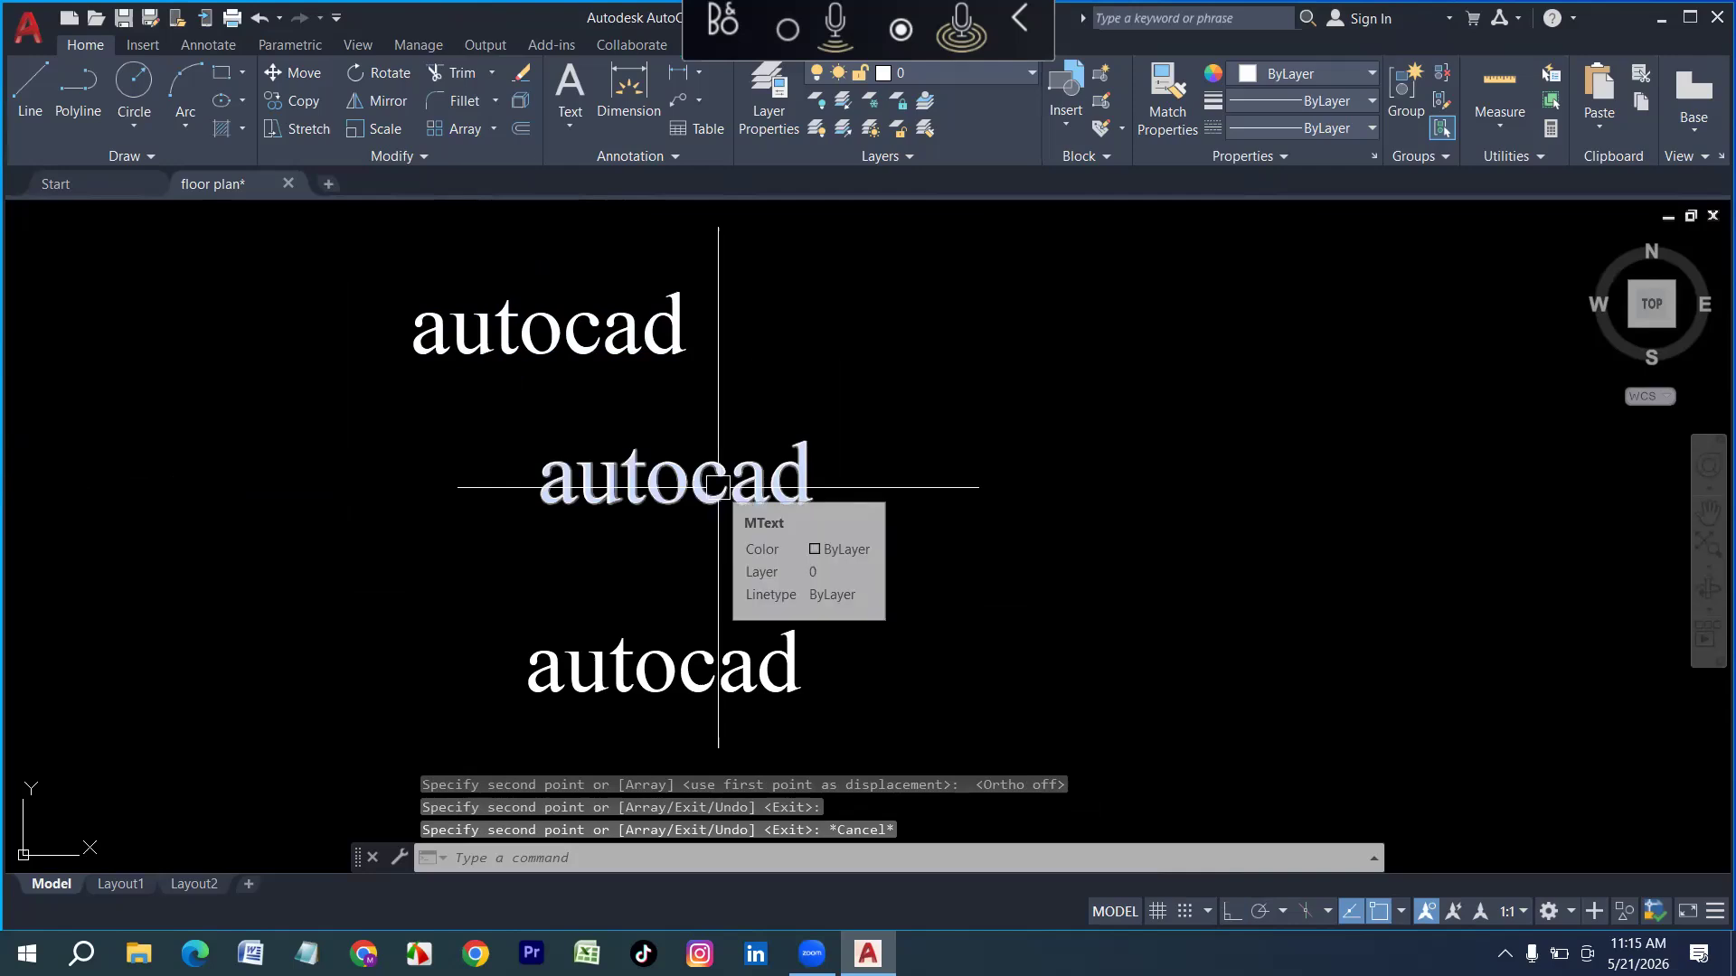
Replace the middle "autocad" copy's content with "3d" using the text edit command
{"action": "type", "text": "ed"}
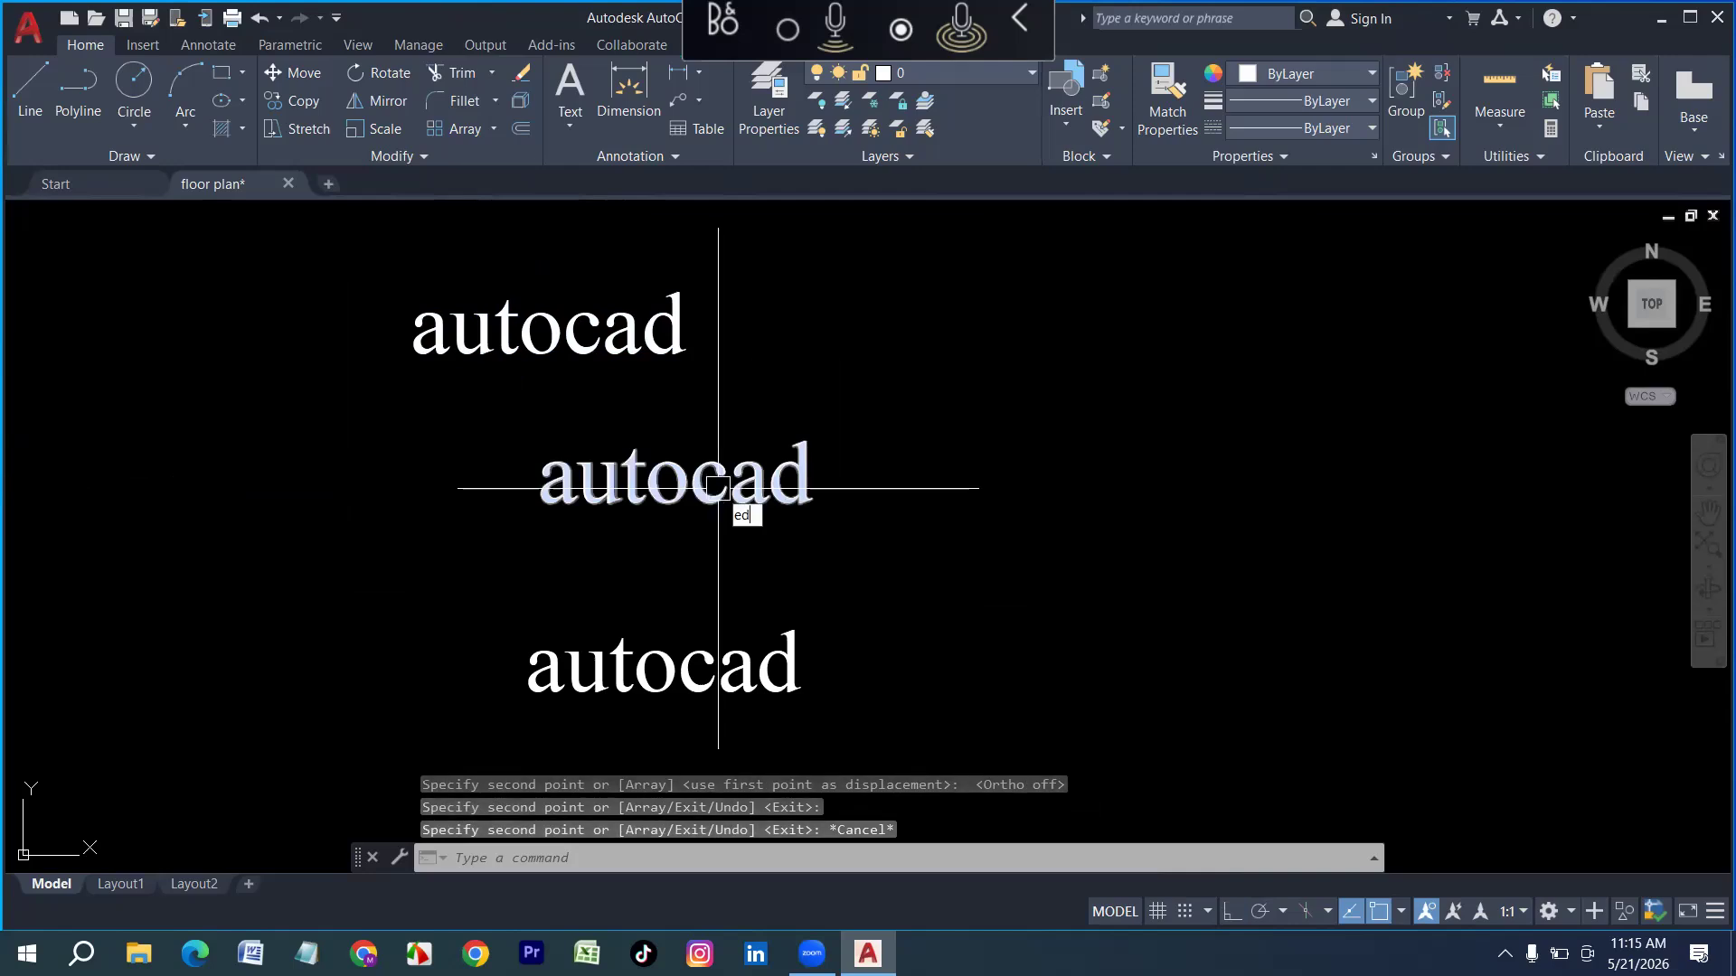
{"action": "key", "text": "Return"}
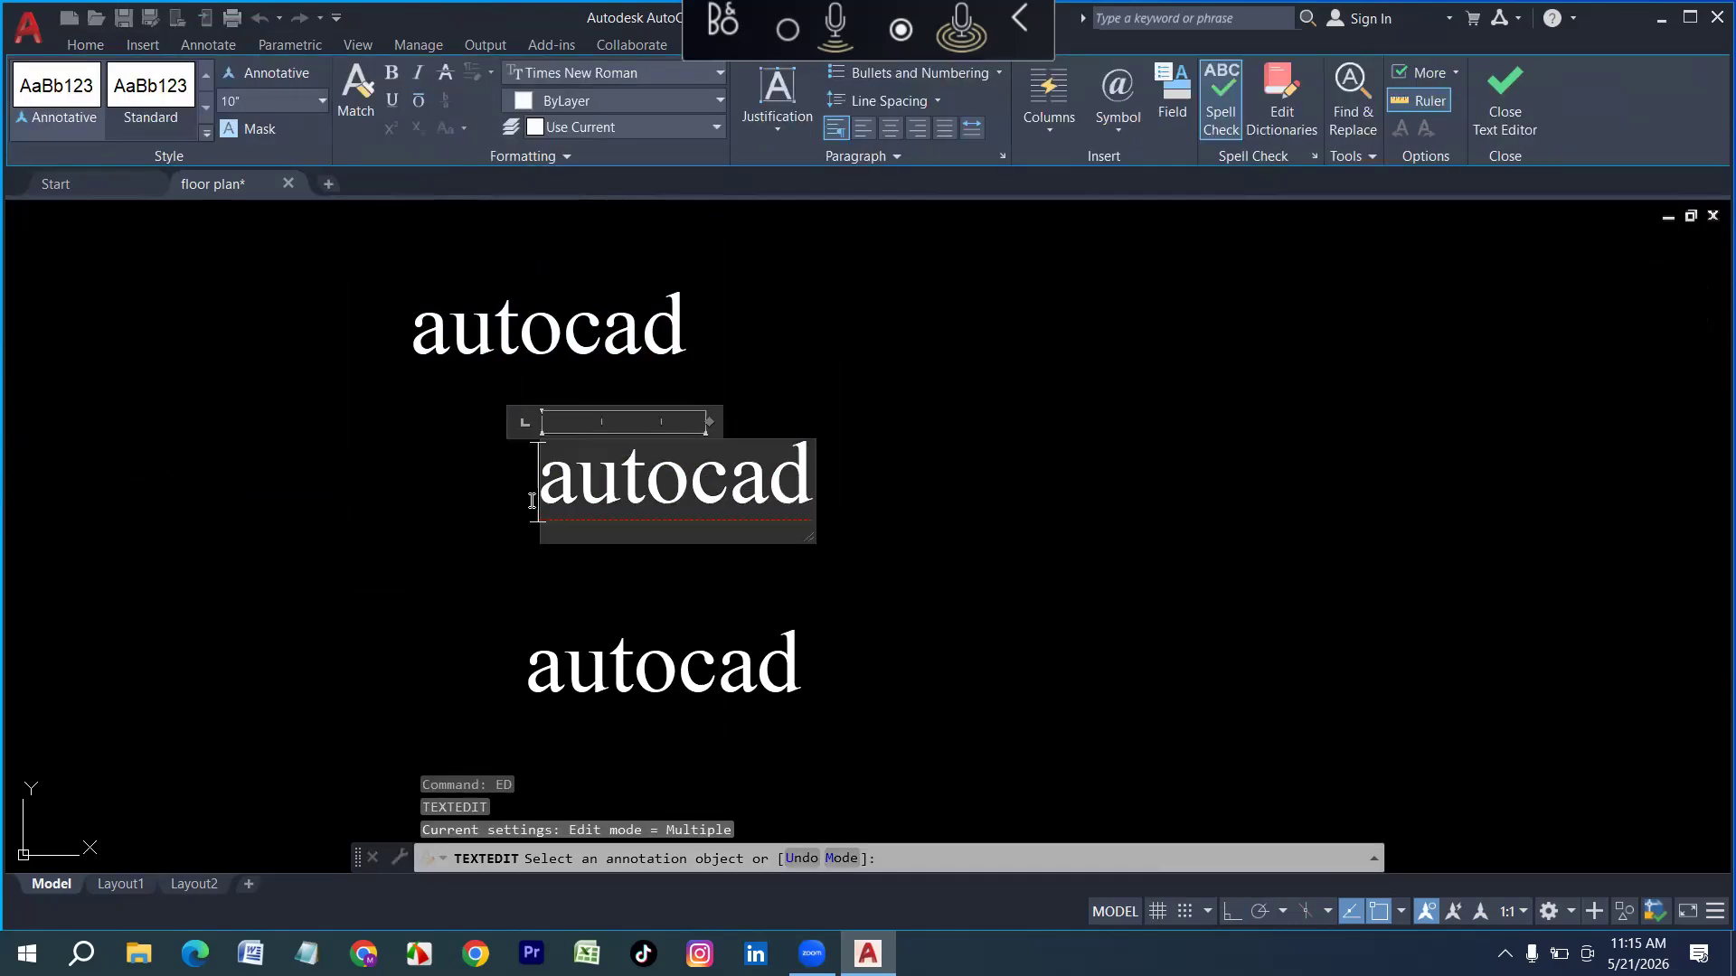
{"action": "double_click", "coordinate": [535, 501]}
{"action": "type", "text": "3"}
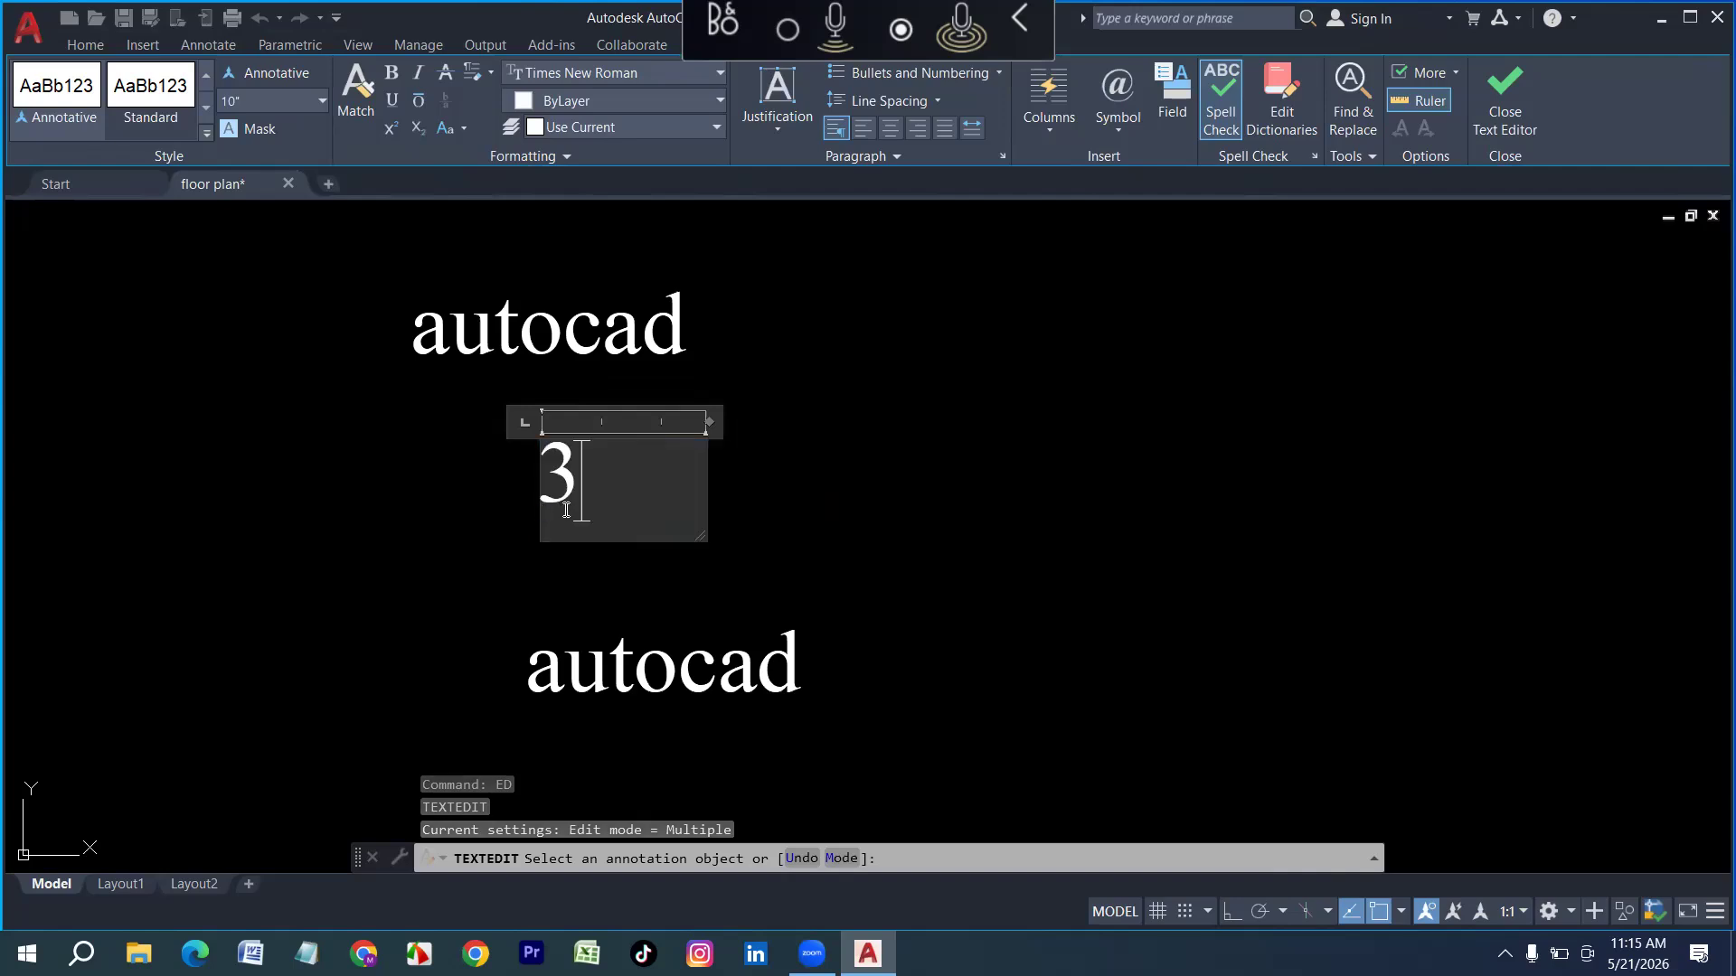
{"action": "type", "text": "f"}
{"action": "key", "text": "BackSpace"}
{"action": "type", "text": "d"}
{"action": "left_click", "coordinate": [633, 570]}
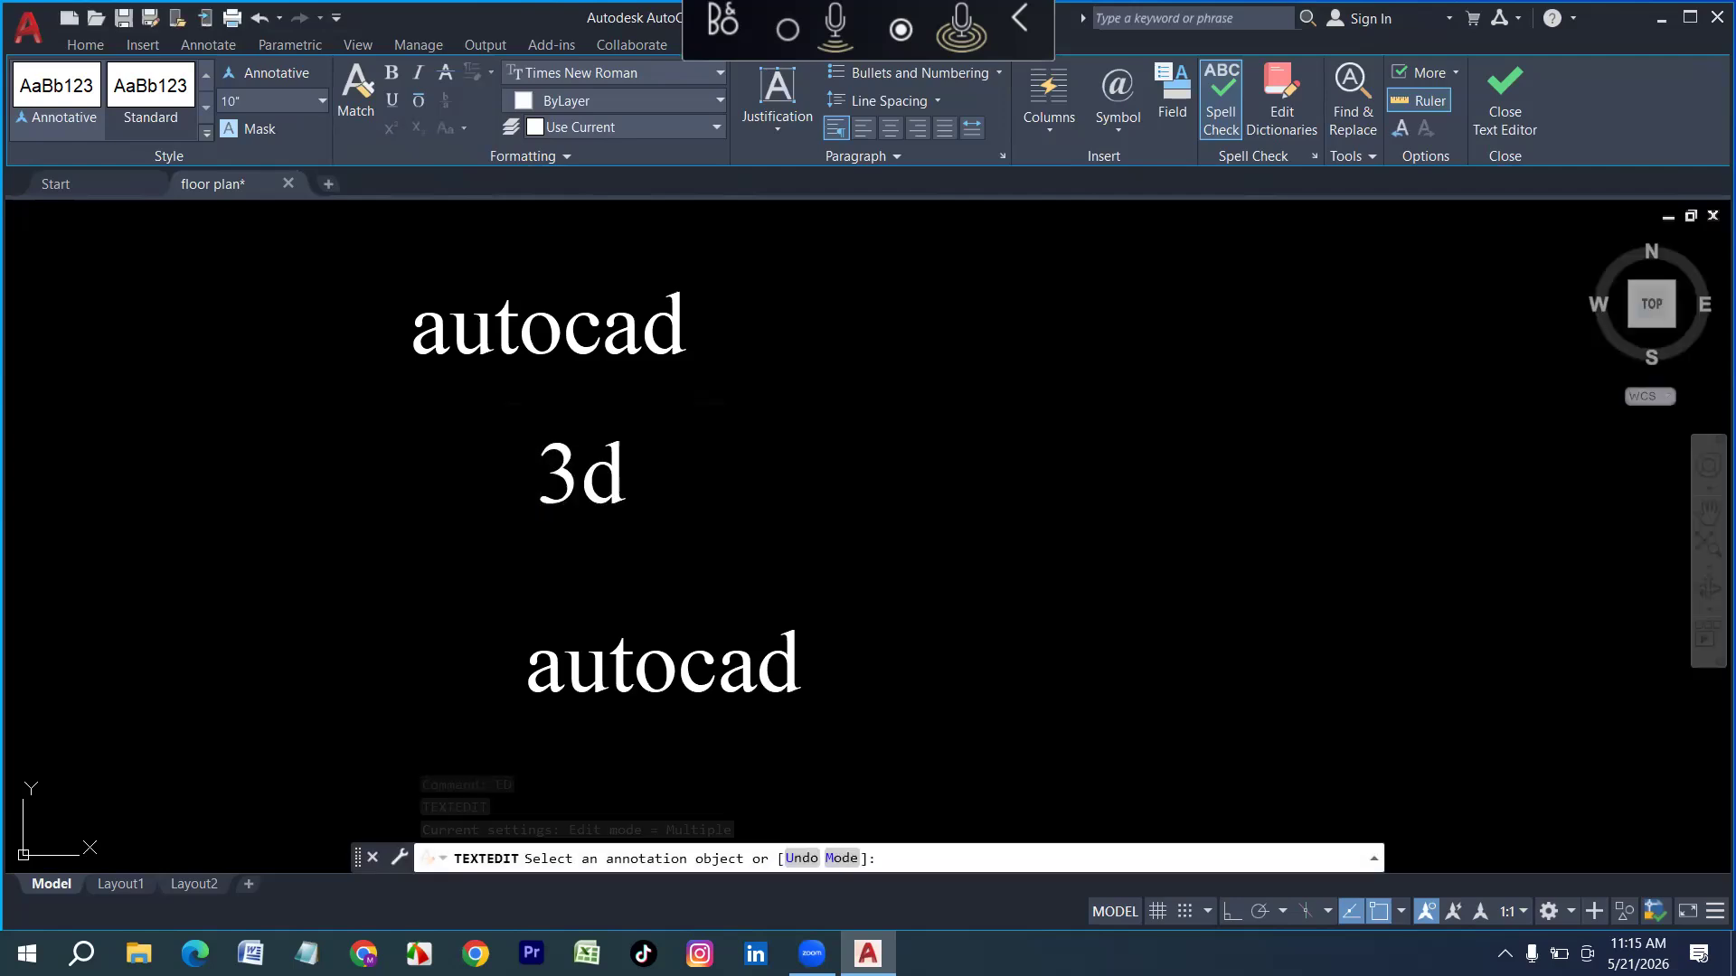
{"action": "key", "text": "Escape"}
Replace the lowest "autocad" copy's content with "etabs" using the text edit command
{"action": "type", "text": "ed"}
{"action": "key", "text": "Return"}
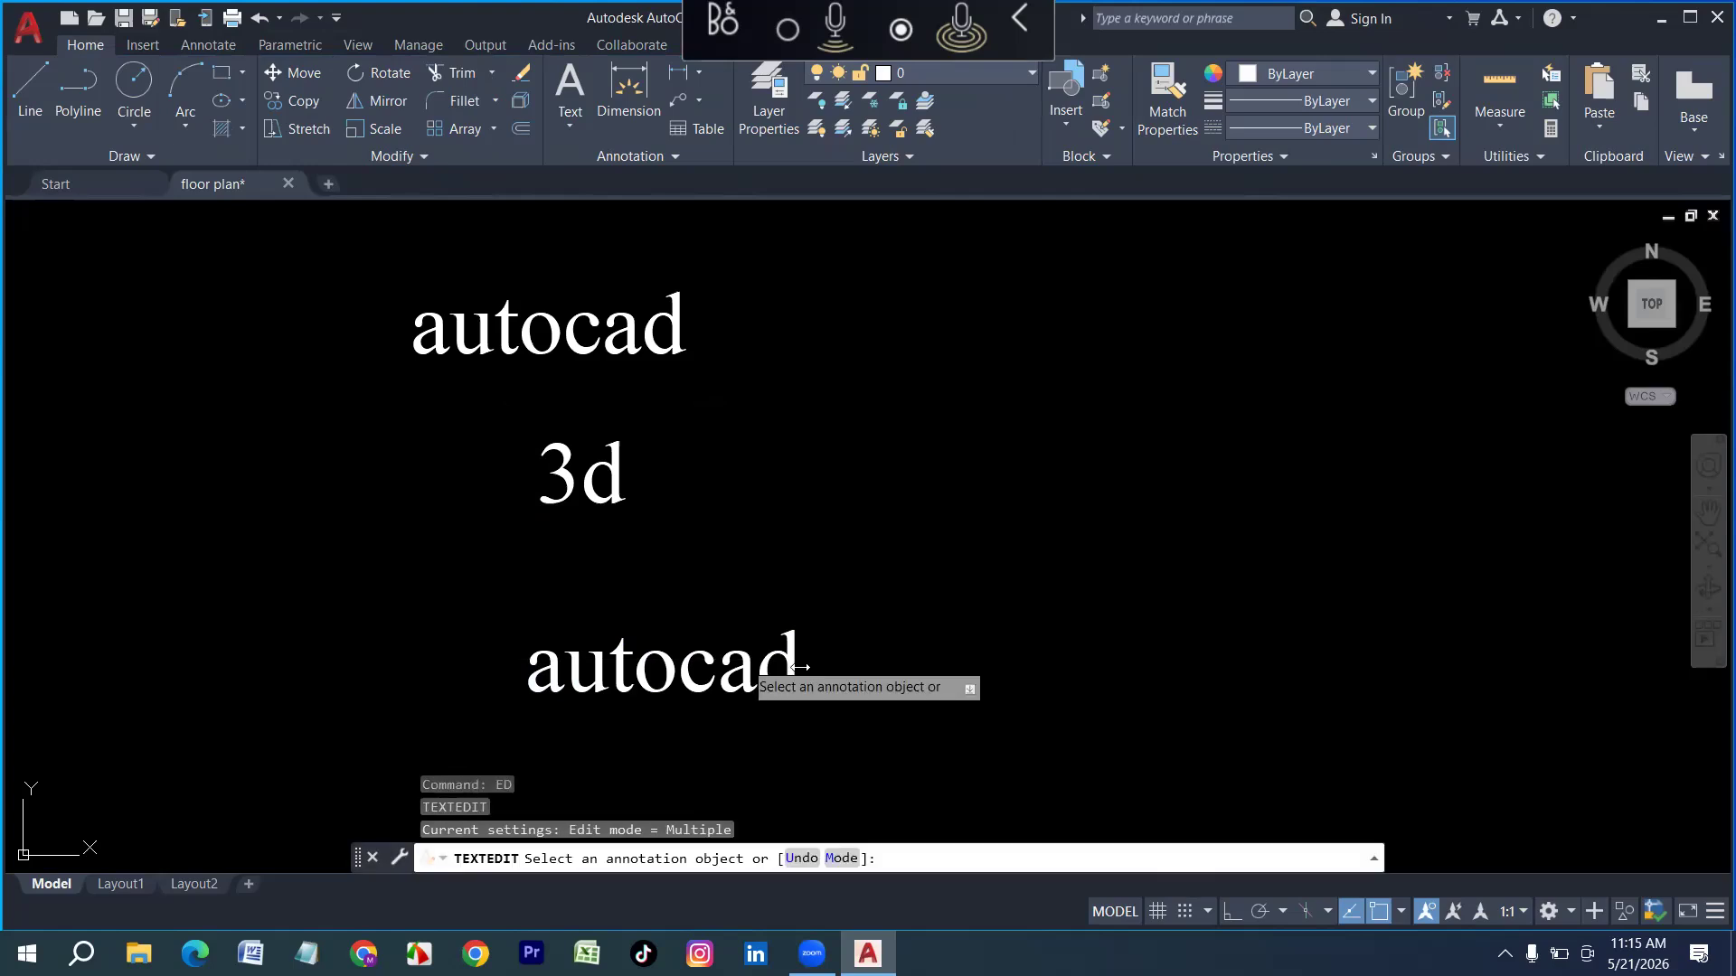
{"action": "left_click", "coordinate": [799, 667]}
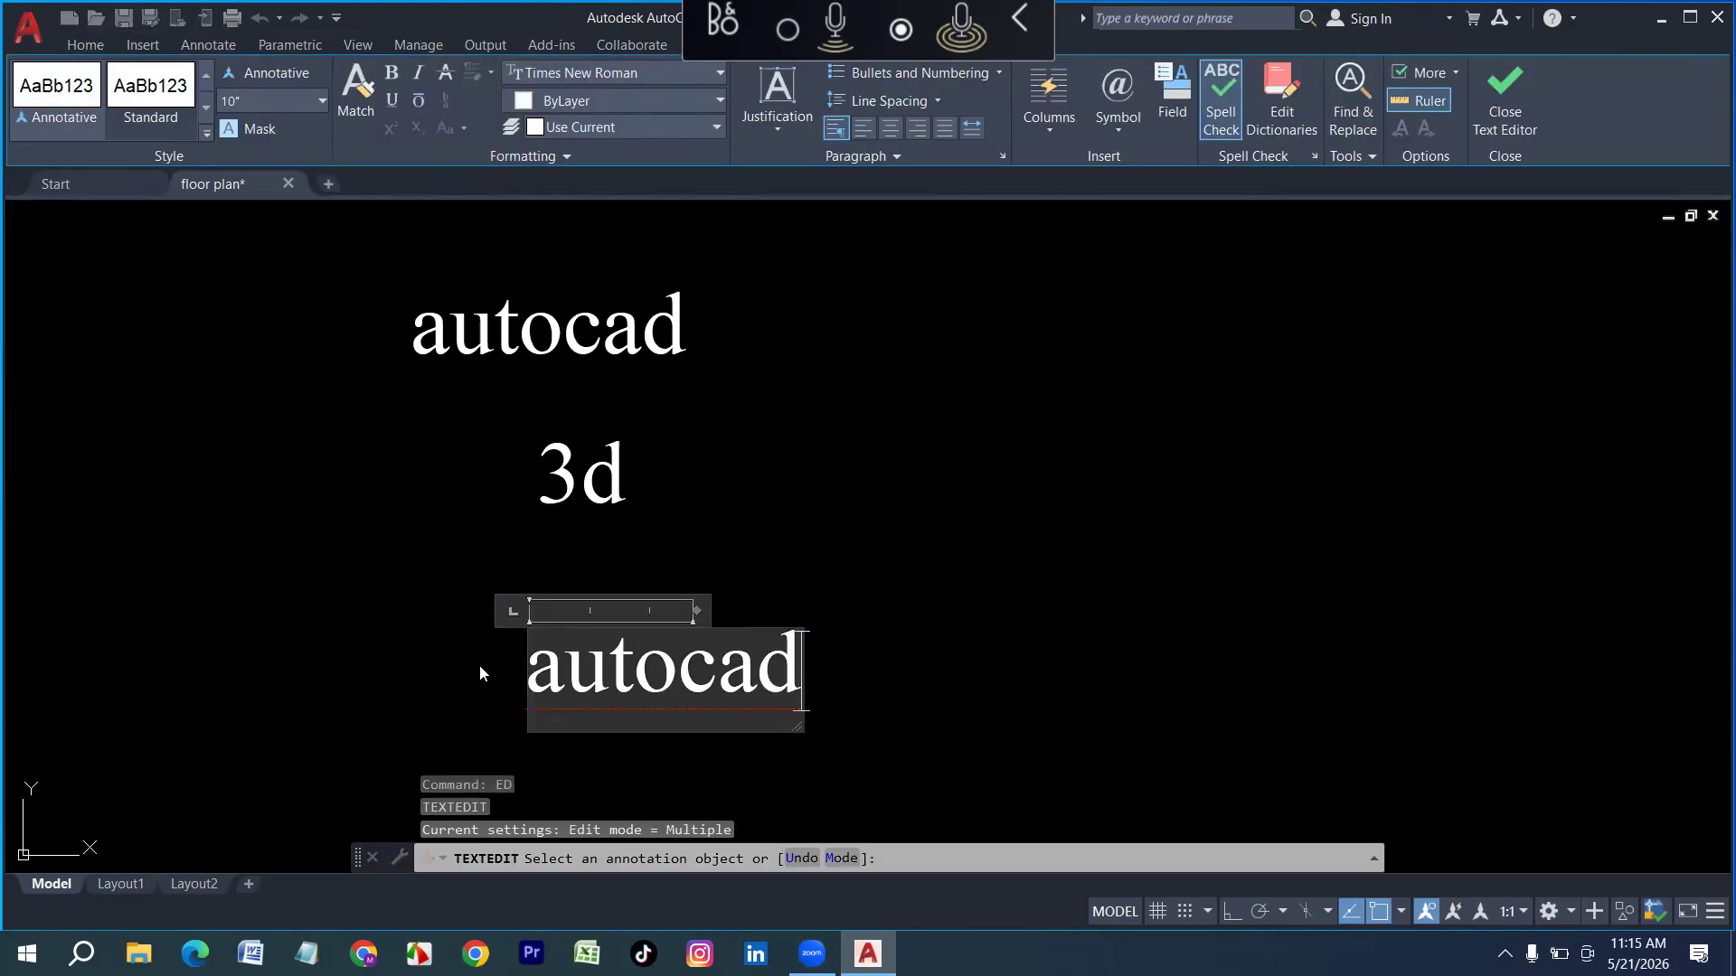
{"action": "key", "text": "ctrl+a"}
{"action": "type", "text": "et"}
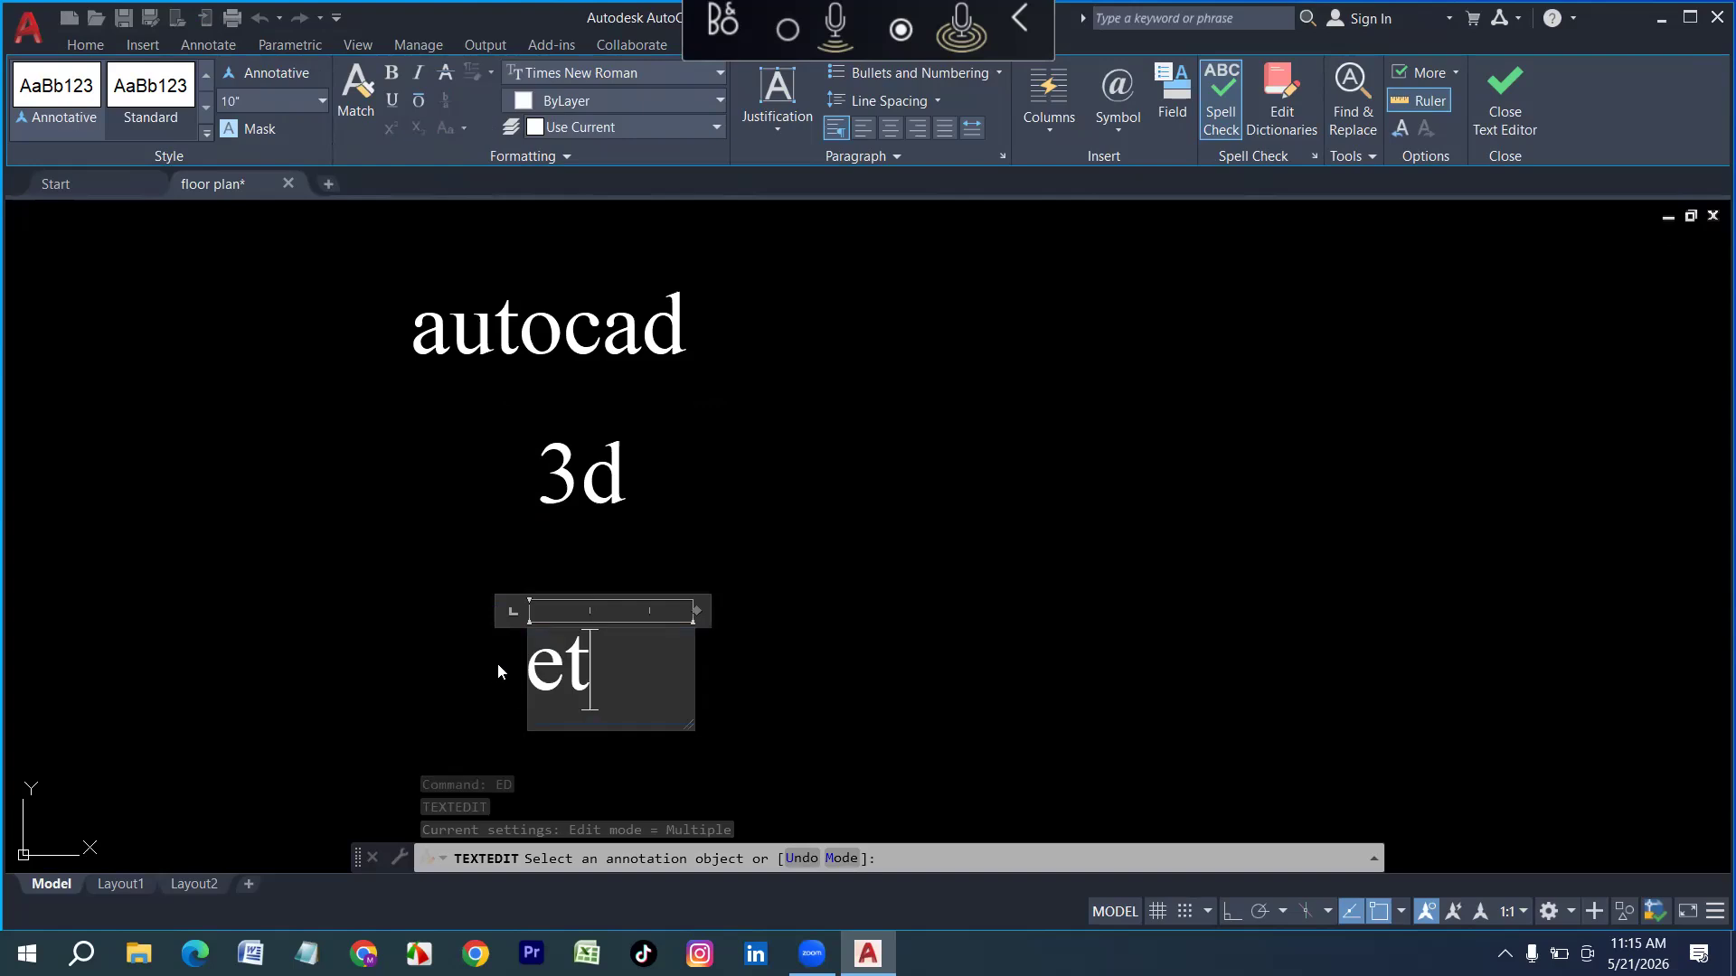
{"action": "type", "text": "ab"}
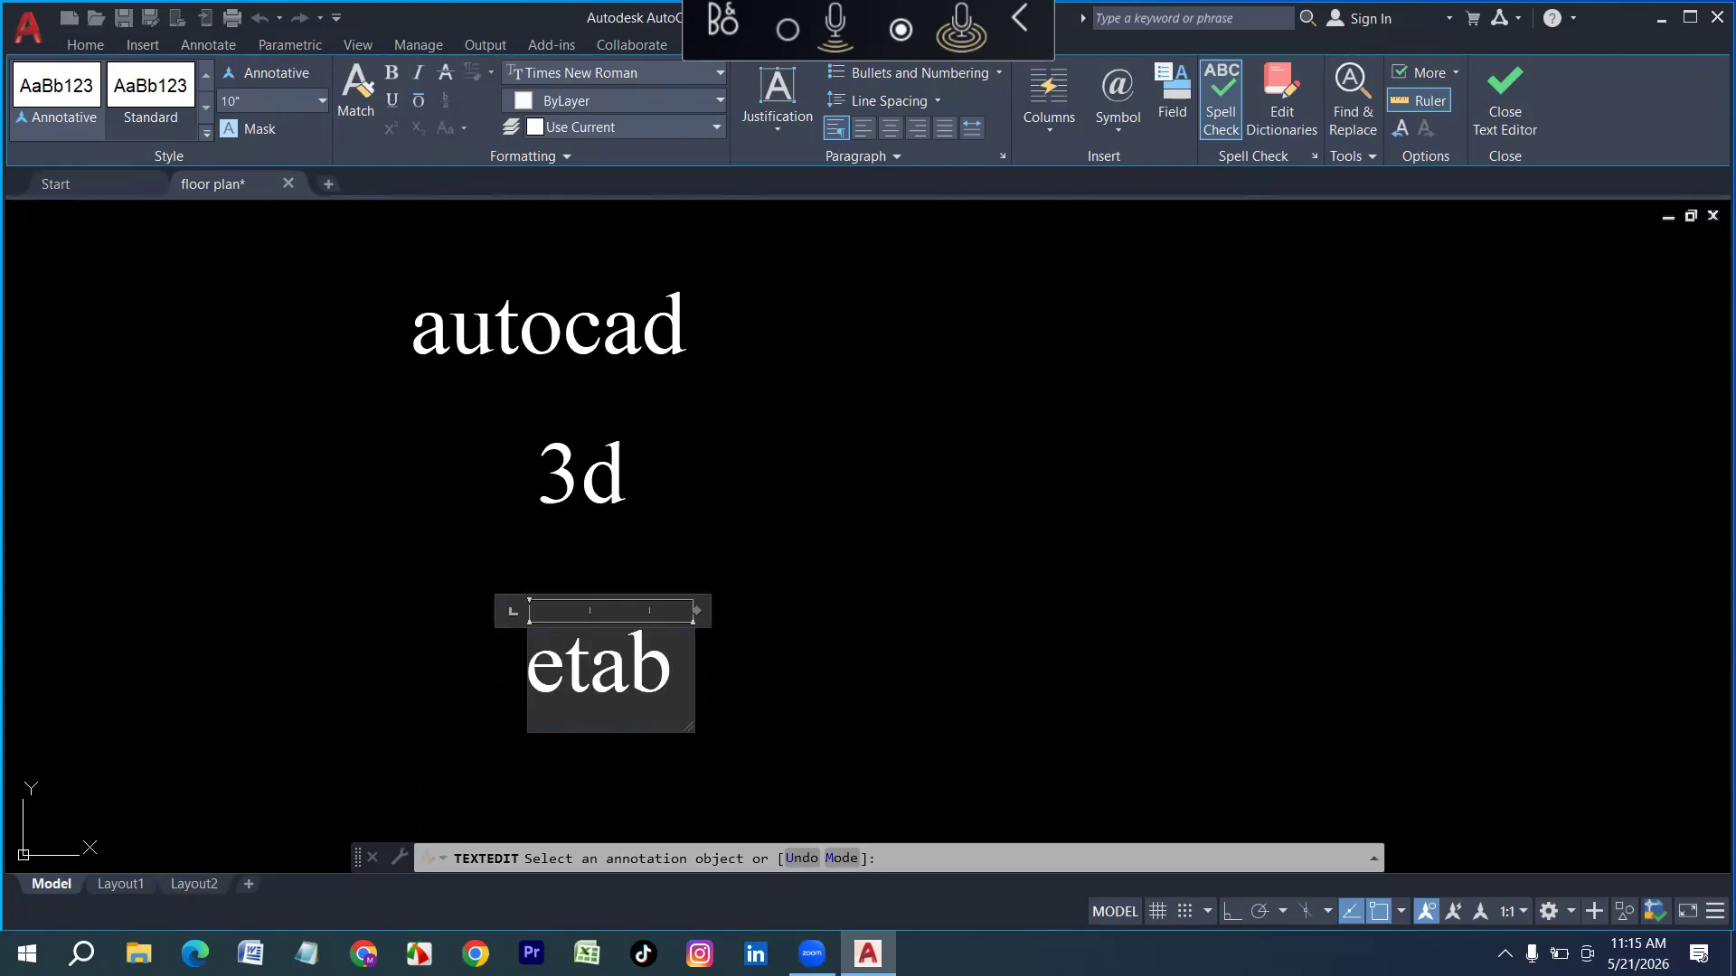
{"action": "type", "text": "s"}
{"action": "key", "text": "ctrl+Return"}
{"action": "key", "text": "Escape"}
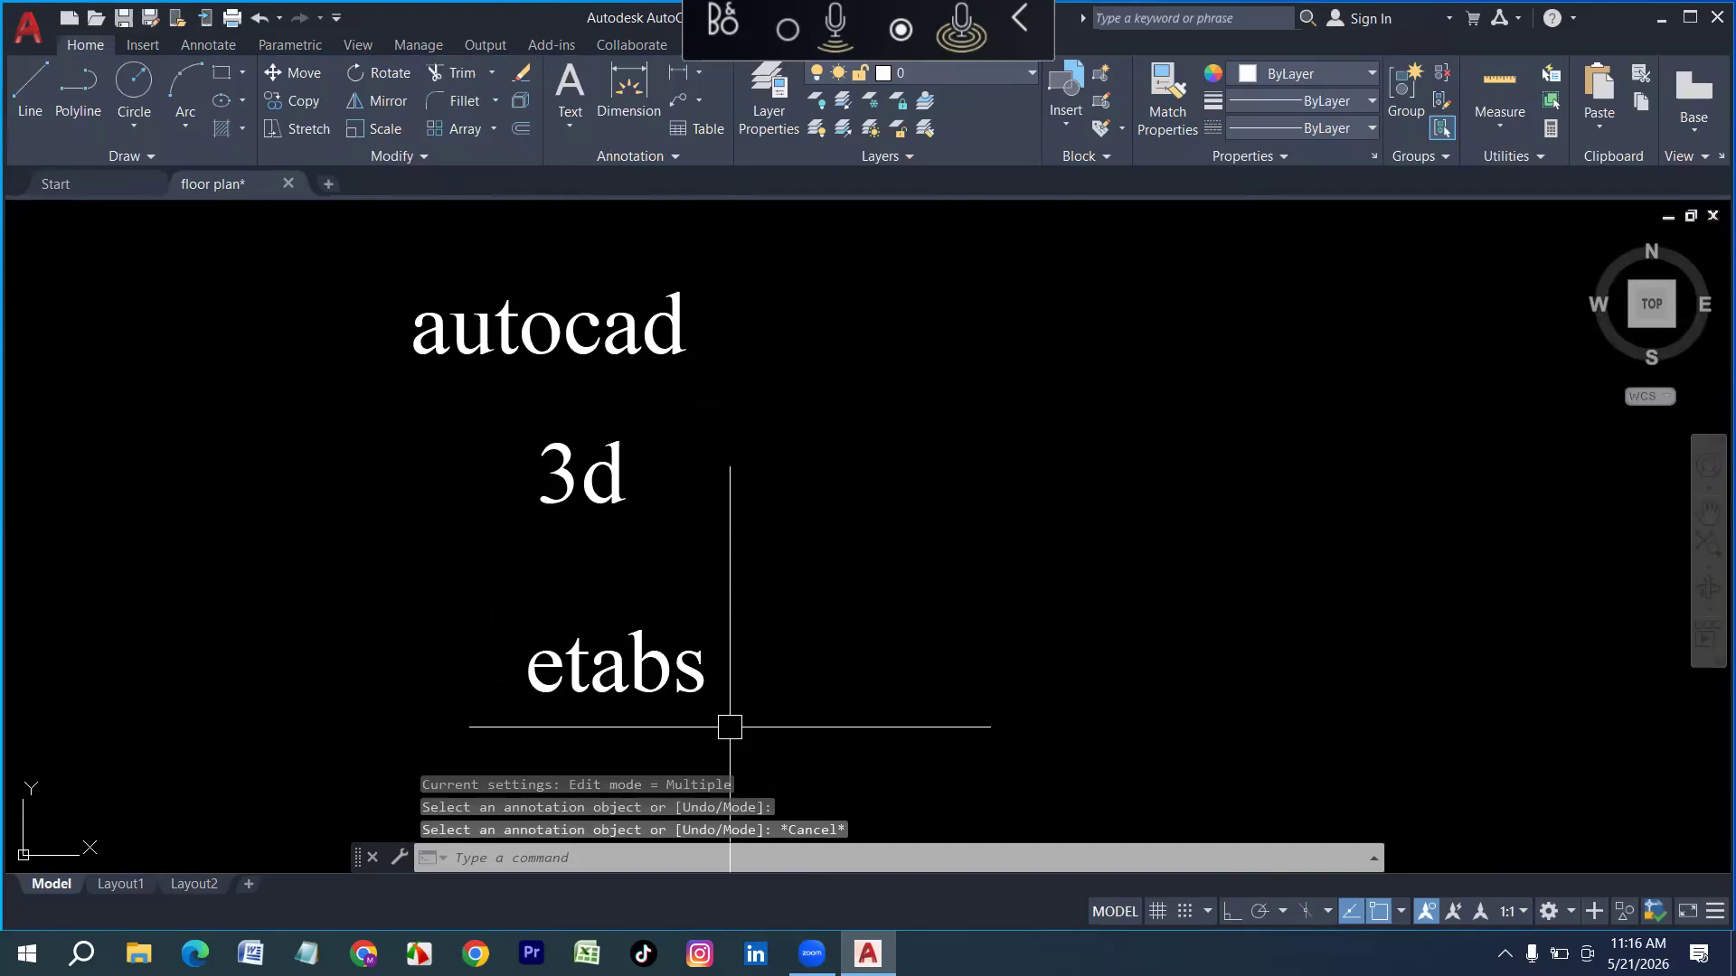
Align "3d" and "etabs" vertically under "autocad" with TEXTALIGN, using "autocad" as the reference and Ortho on
{"action": "left_click", "coordinate": [751, 748]}
{"action": "left_click", "coordinate": [426, 422]}
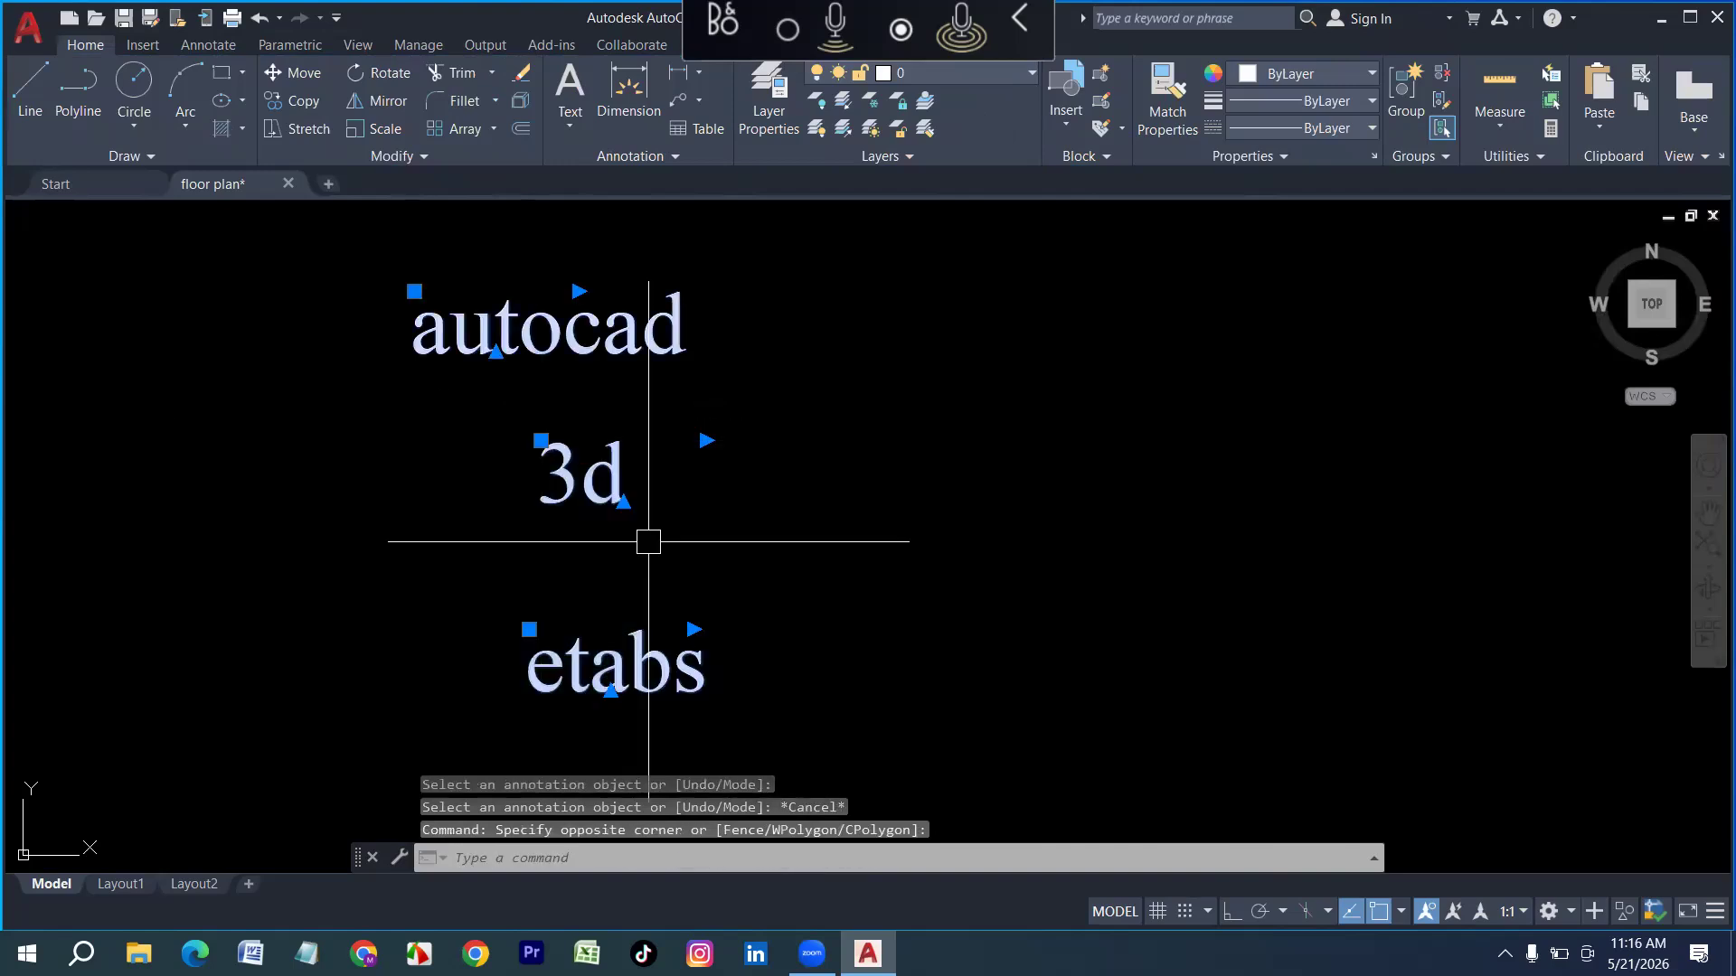
{"action": "type", "text": "textal"}
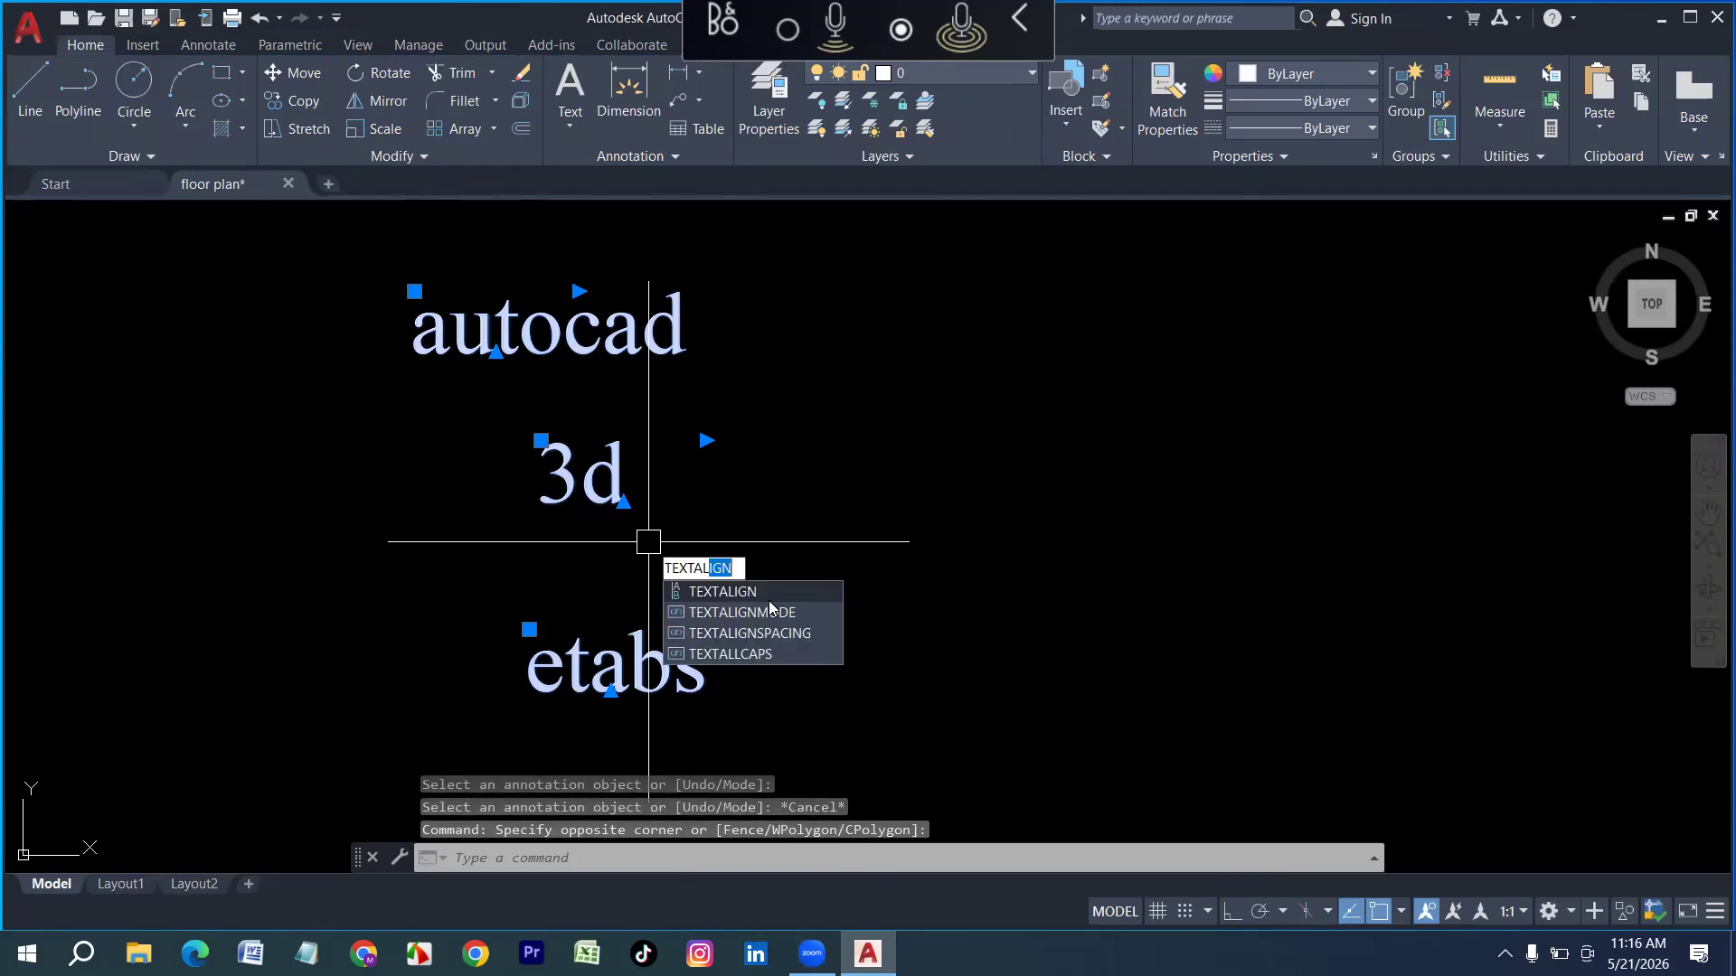
{"action": "key", "text": "Return"}
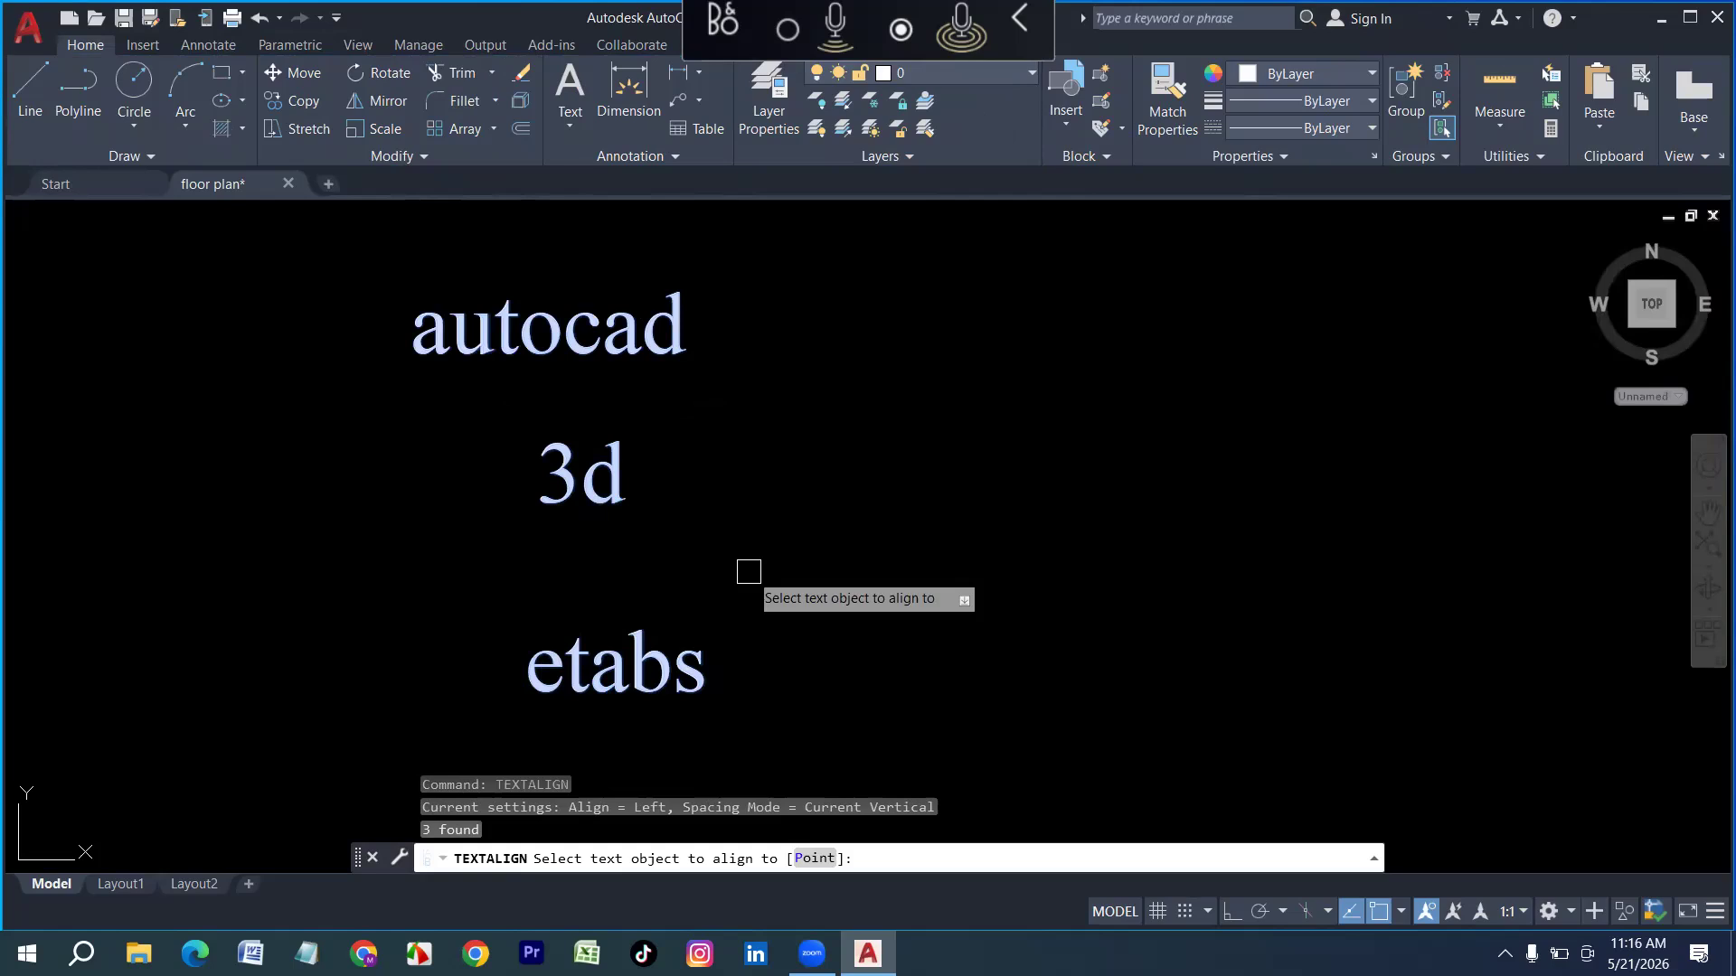
{"action": "left_click", "coordinate": [429, 329]}
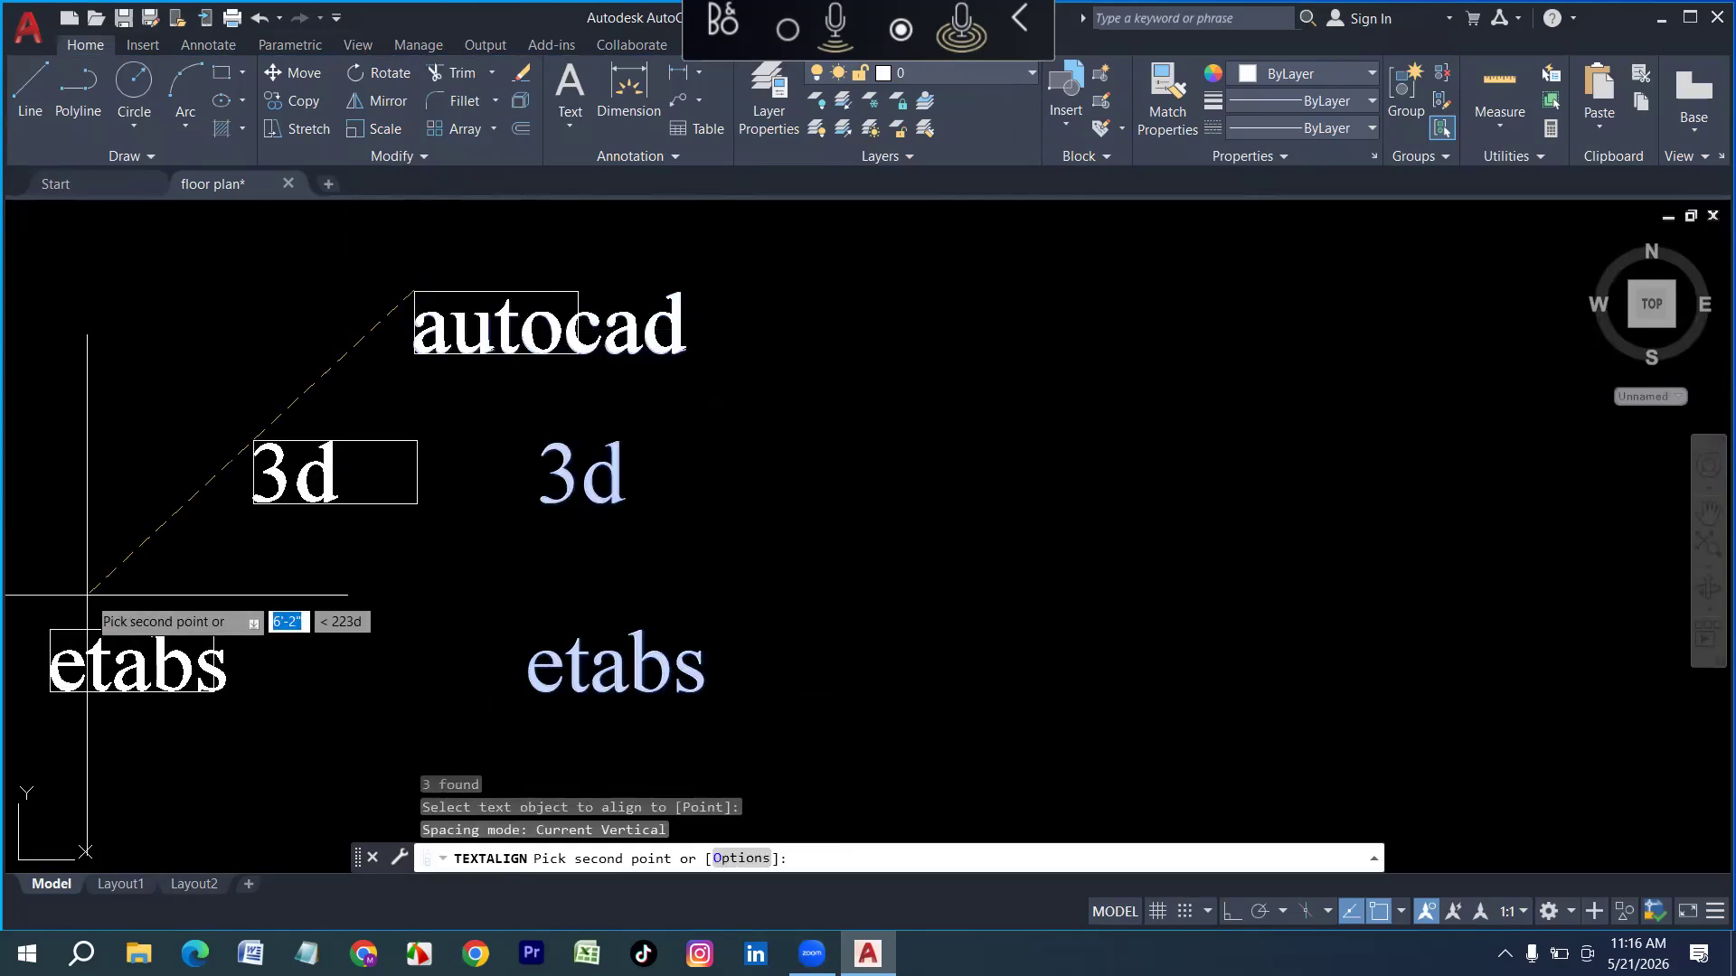
{"action": "key", "text": "F8"}
{"action": "left_click", "coordinate": [393, 687]}
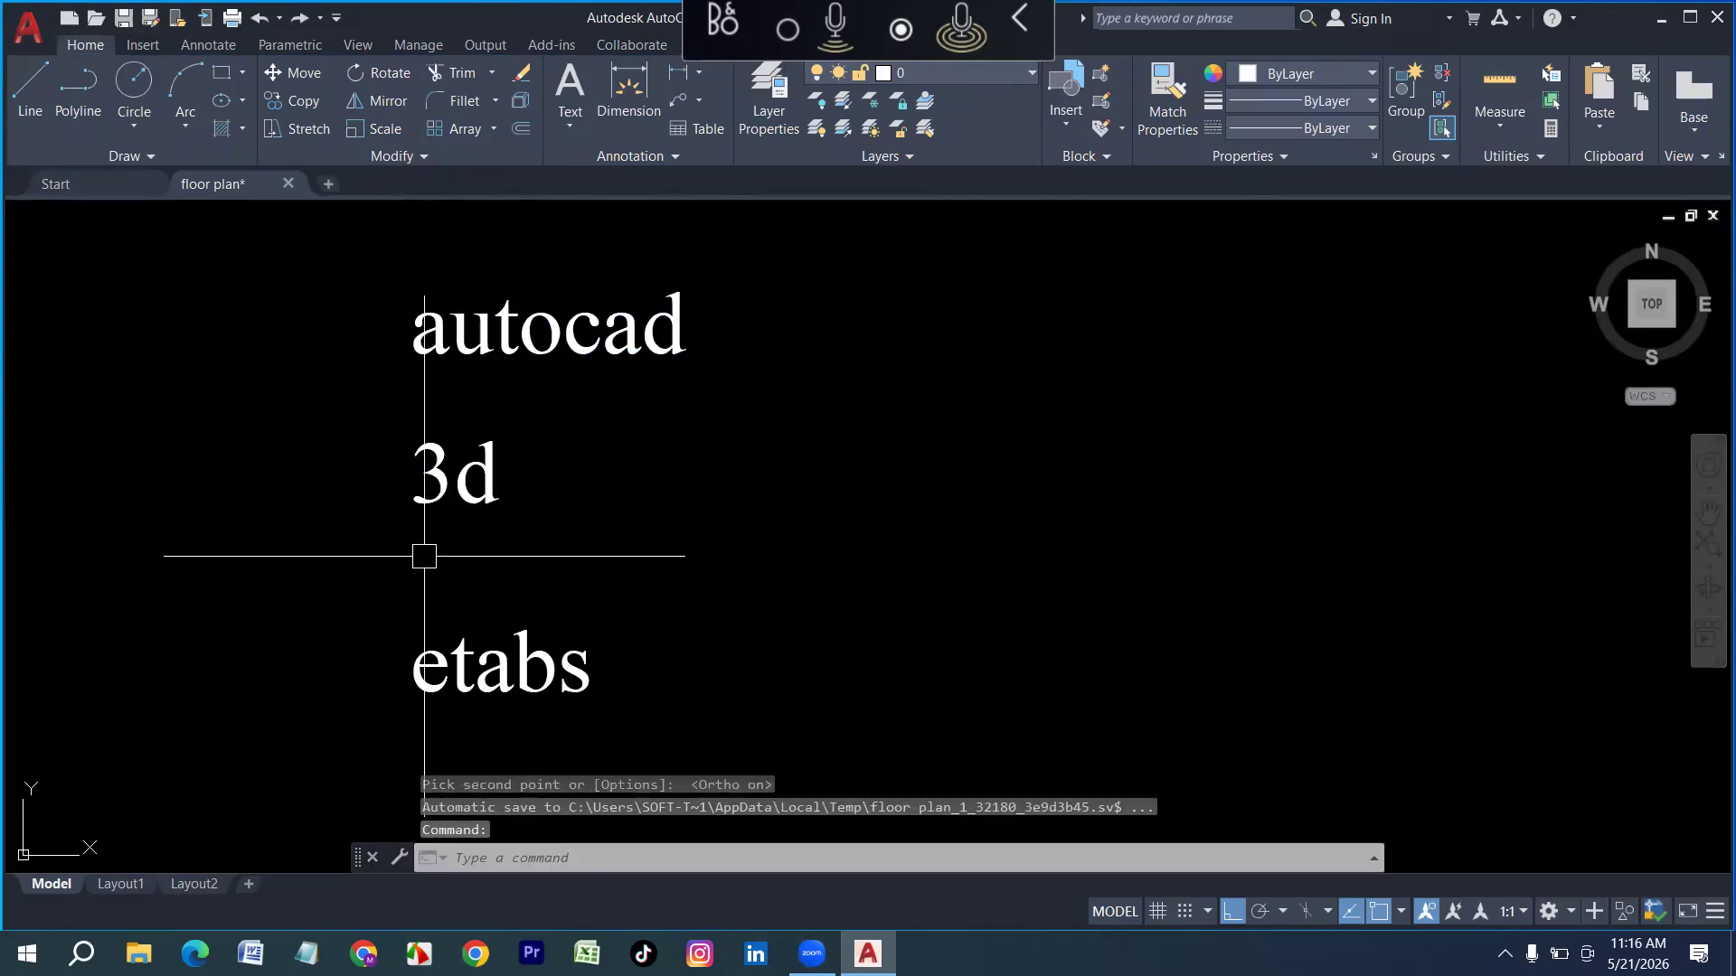
Copy the topmost number "3" horizontally to the empty area past the aligned "autocad", "3d" and "etabs" texts
{"action": "scroll", "coordinate": [483, 541], "scroll_direction": "down", "scroll_amount": 4}
{"action": "scroll", "coordinate": [567, 567], "scroll_direction": "up", "scroll_amount": 4}
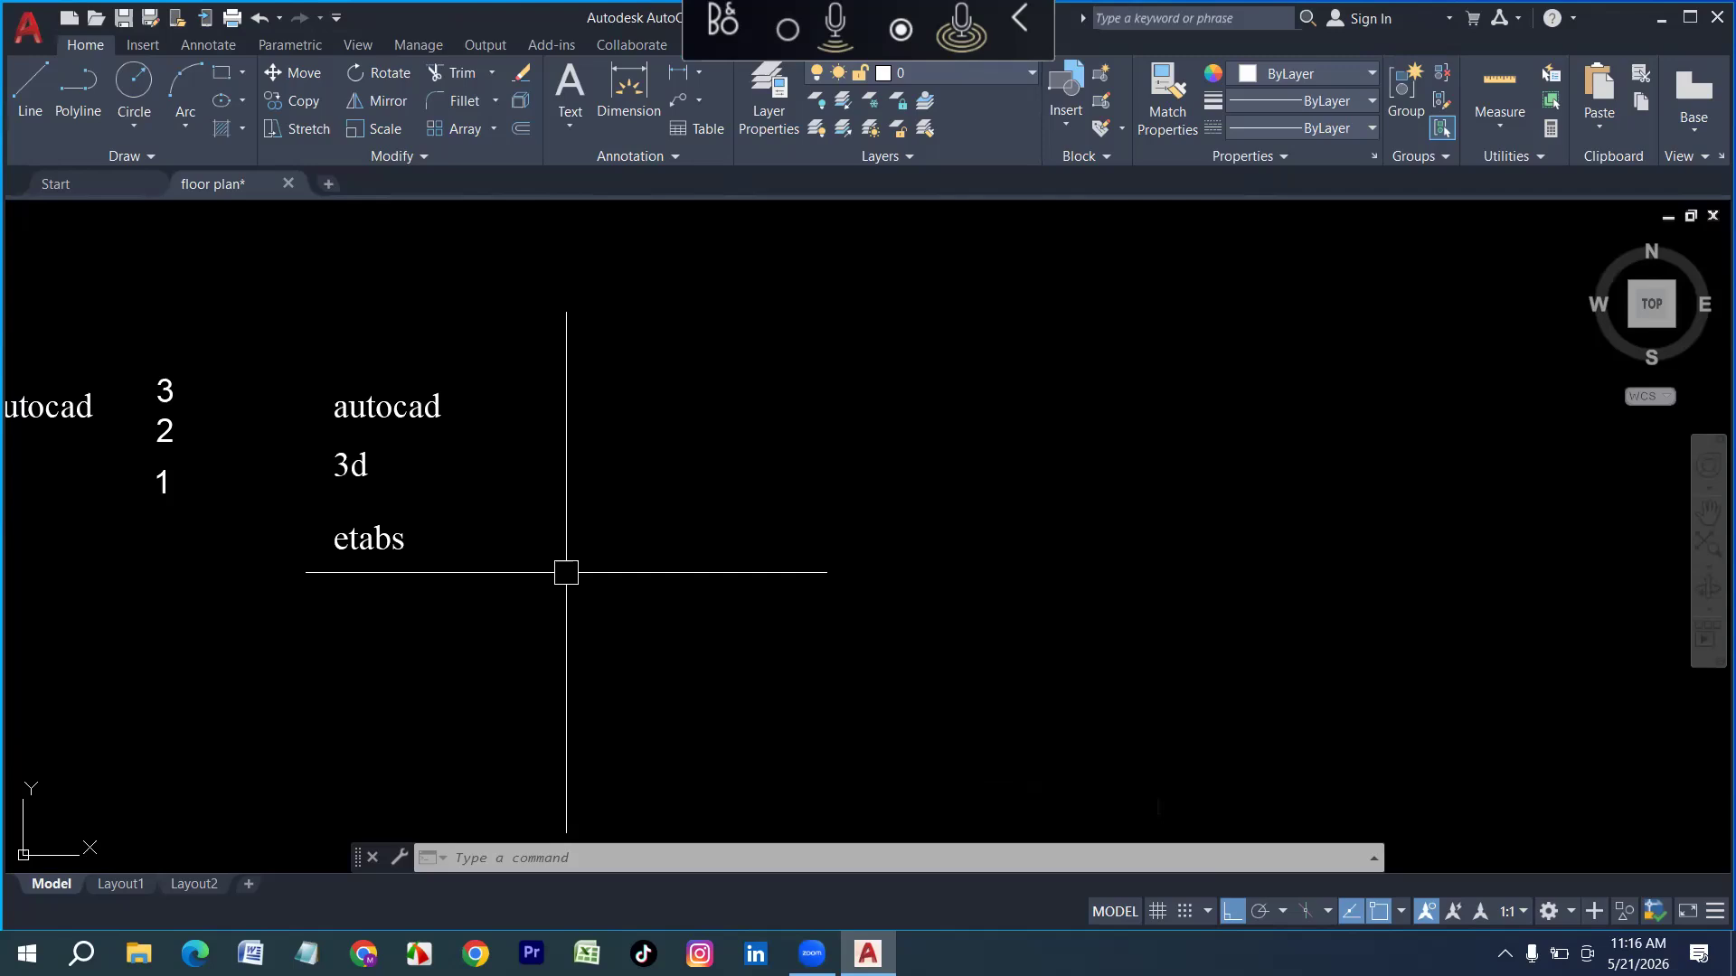
{"action": "scroll", "coordinate": [178, 422], "scroll_direction": "up", "scroll_amount": 4}
{"action": "left_click", "coordinate": [198, 412]}
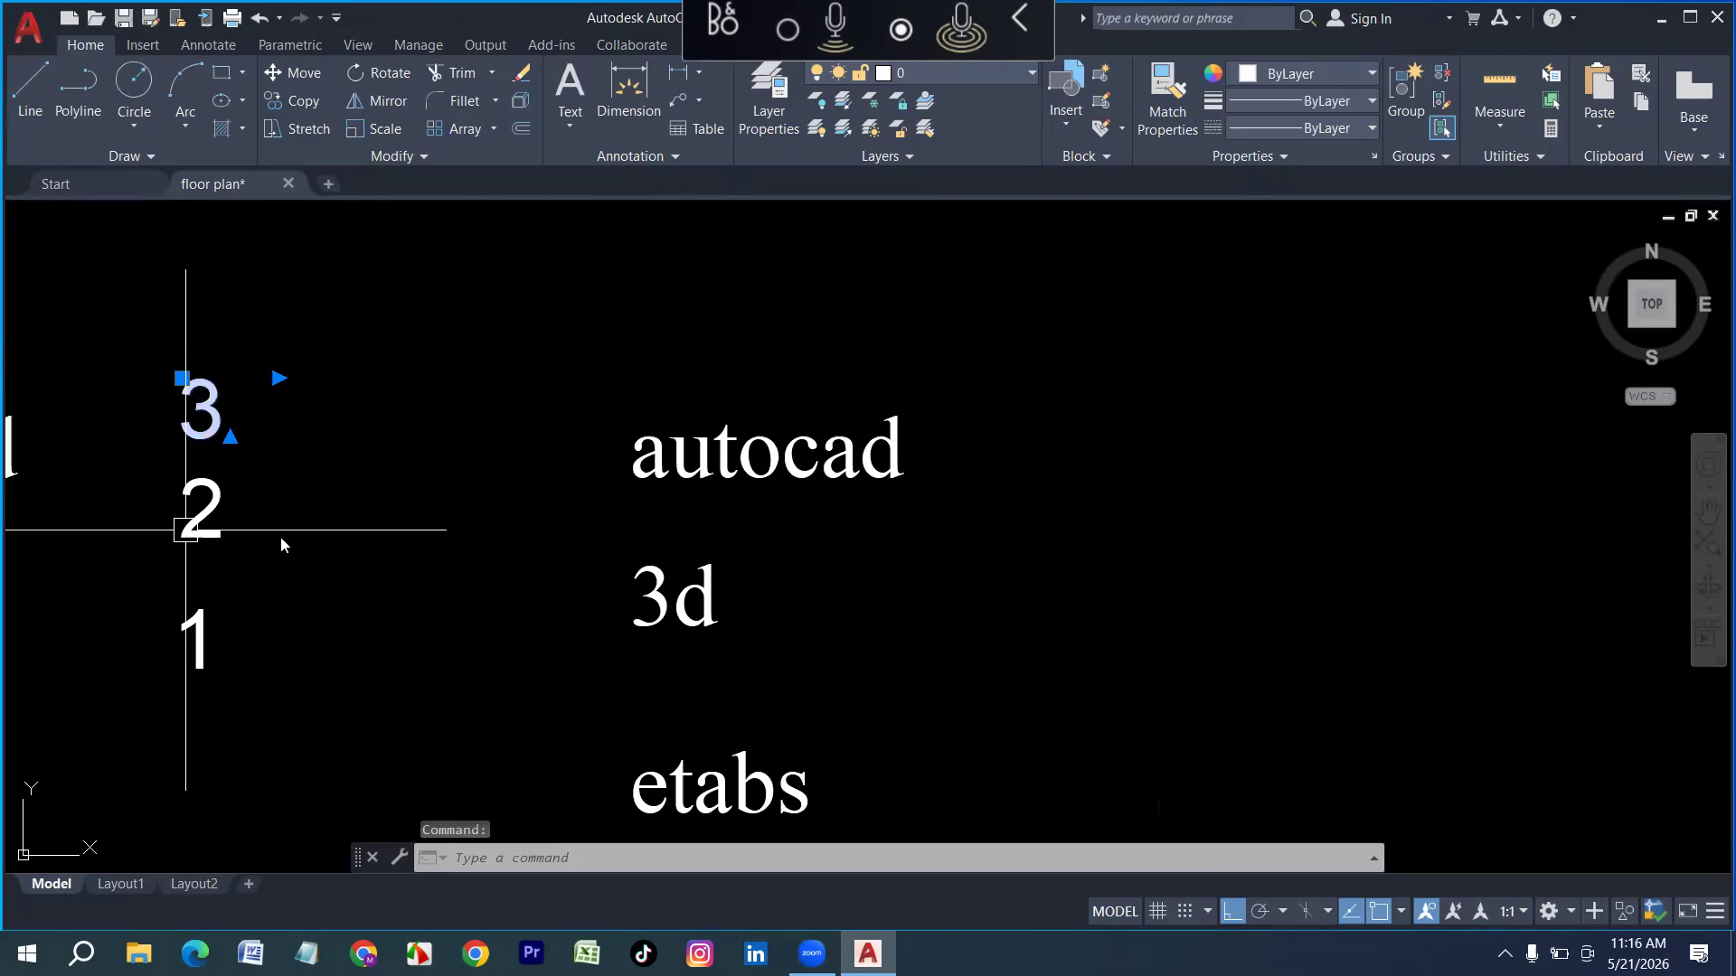
{"action": "type", "text": "cp"}
{"action": "key", "text": "Return"}
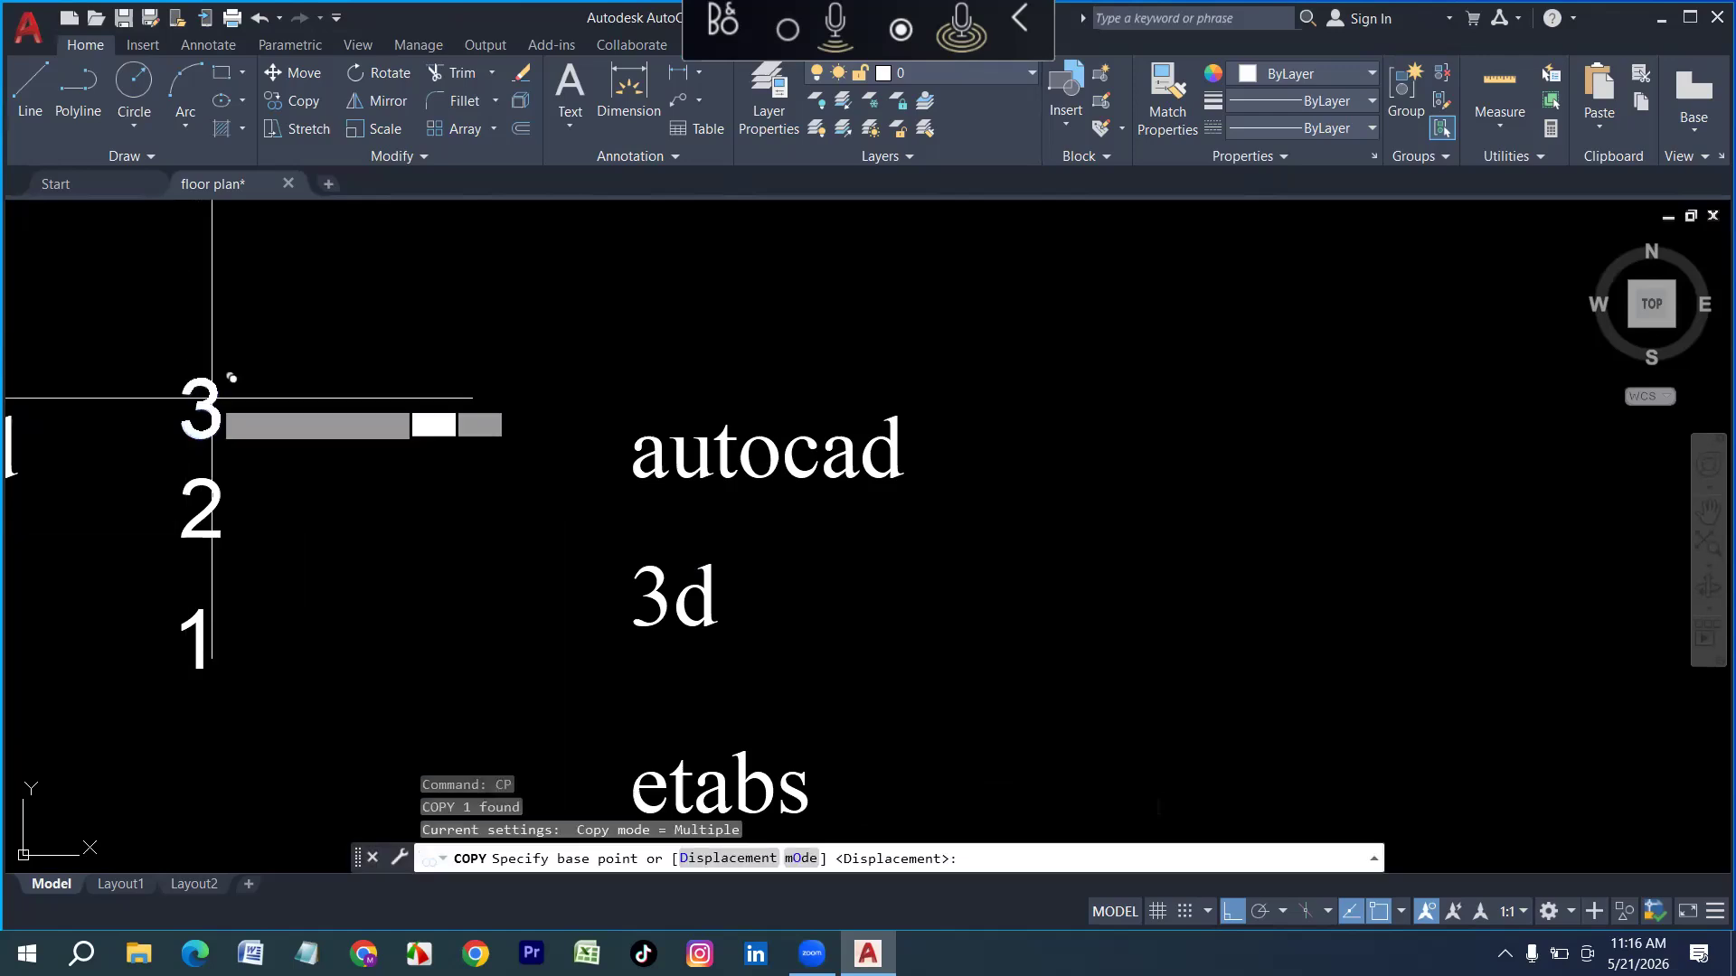
{"action": "left_click", "coordinate": [213, 398]}
{"action": "scroll", "coordinate": [213, 398], "scroll_direction": "down", "scroll_amount": 4}
{"action": "left_click", "coordinate": [359, 492]}
{"action": "scroll", "coordinate": [289, 398], "scroll_direction": "up", "scroll_amount": 4}
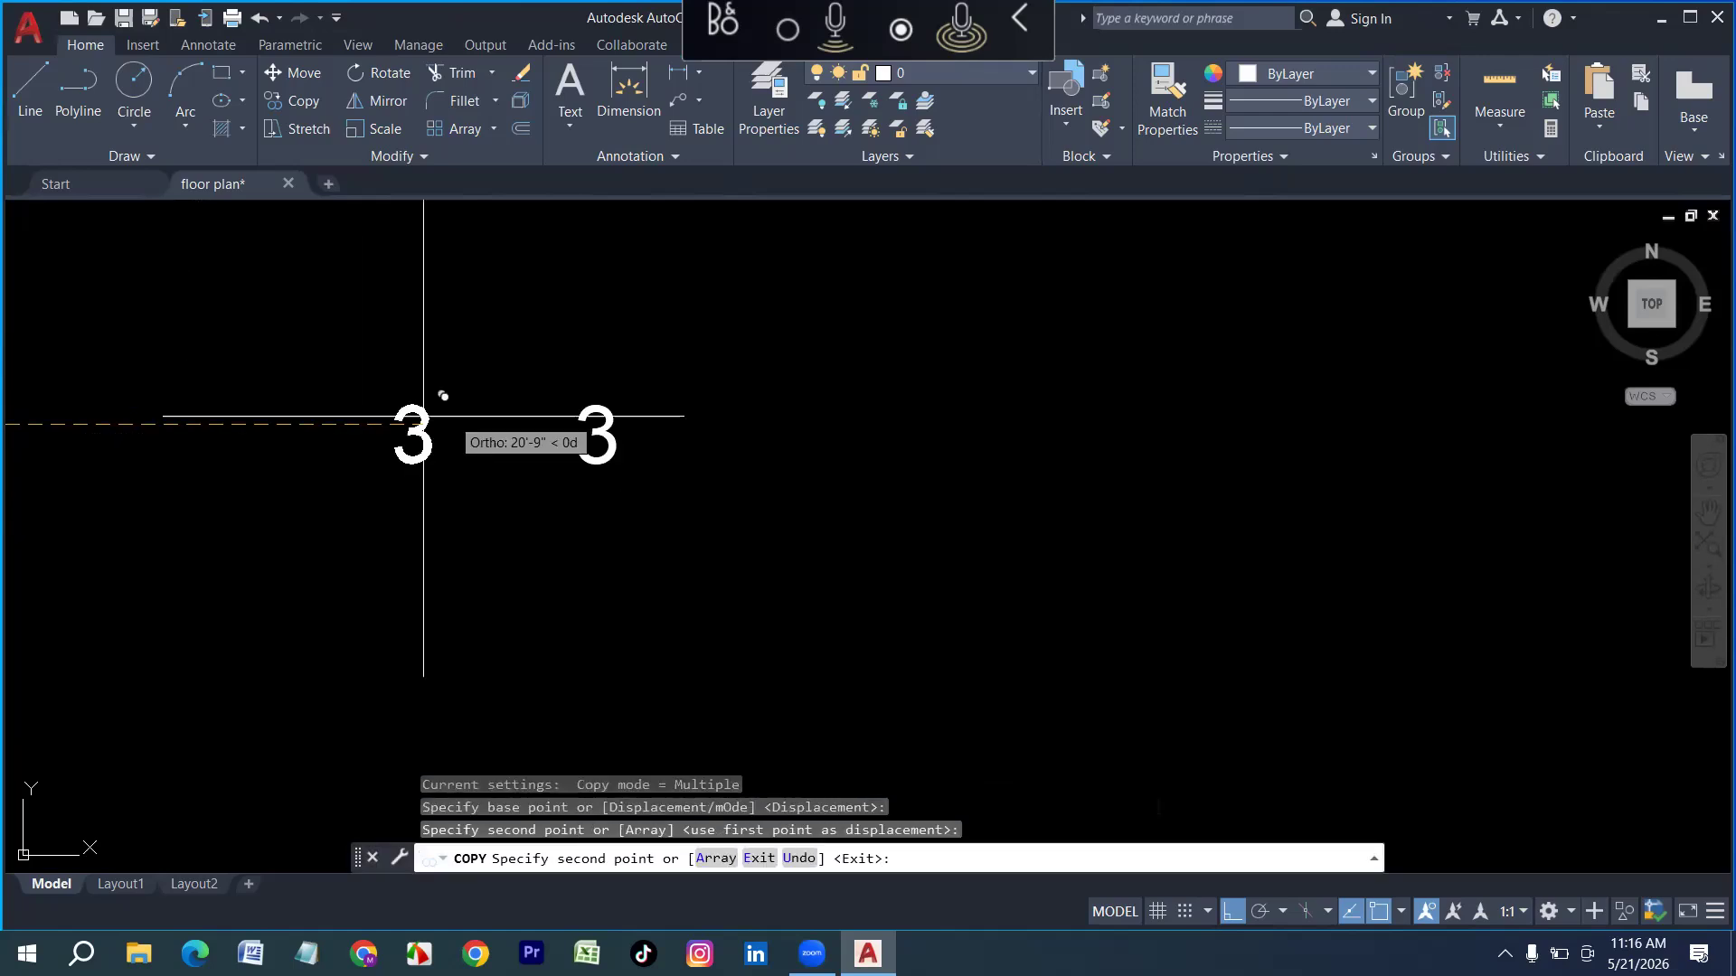
{"action": "key", "text": "Escape"}
Edit the copied "3", trying the Subscript 2 symbol after it and replacing that with the Squared symbol
{"action": "scroll", "coordinate": [610, 437], "scroll_direction": "up", "scroll_amount": 3}
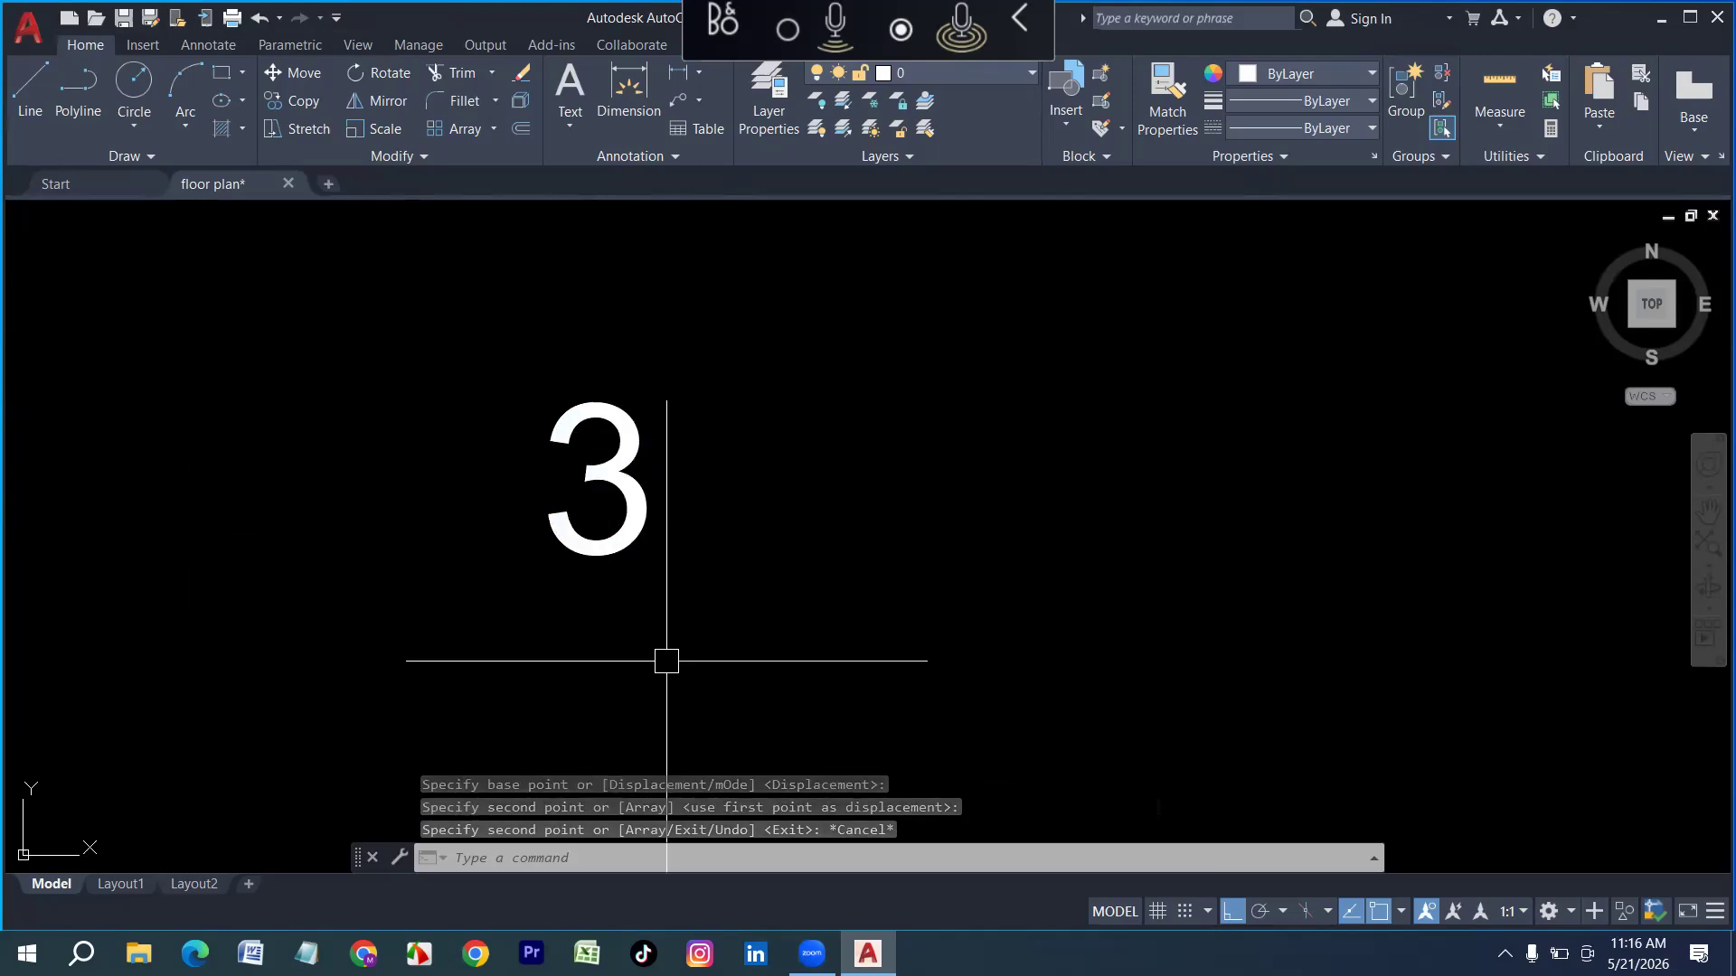
{"action": "double_click", "coordinate": [612, 504]}
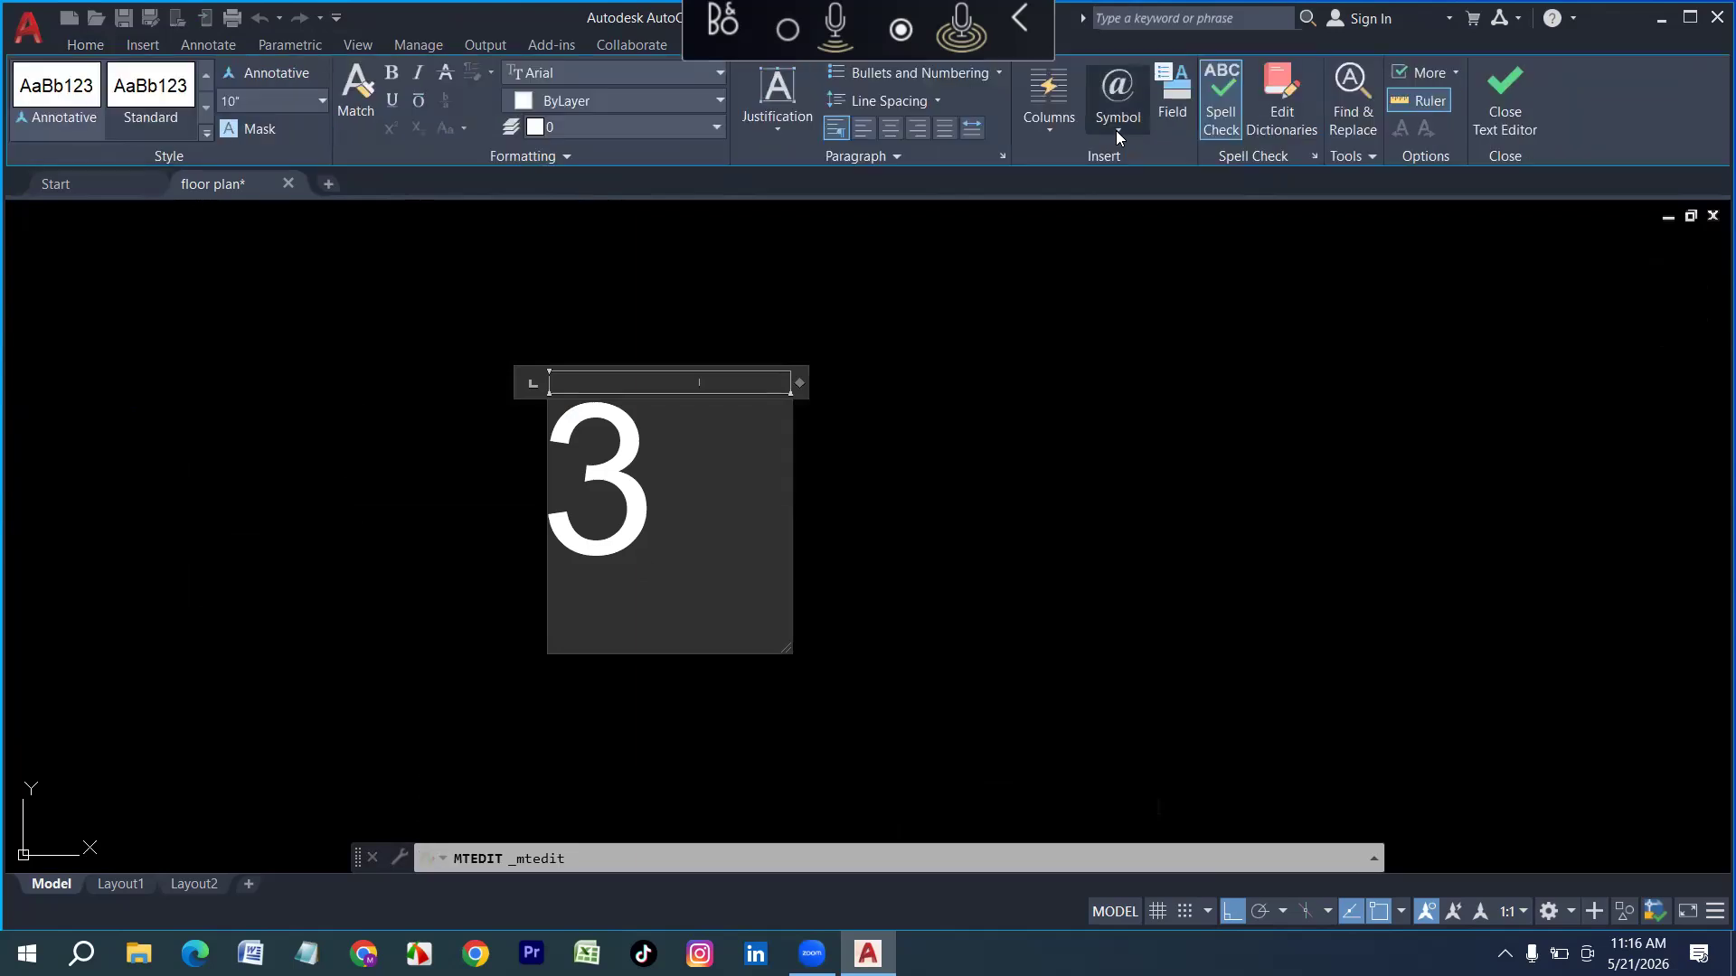
{"action": "left_click", "coordinate": [1118, 130]}
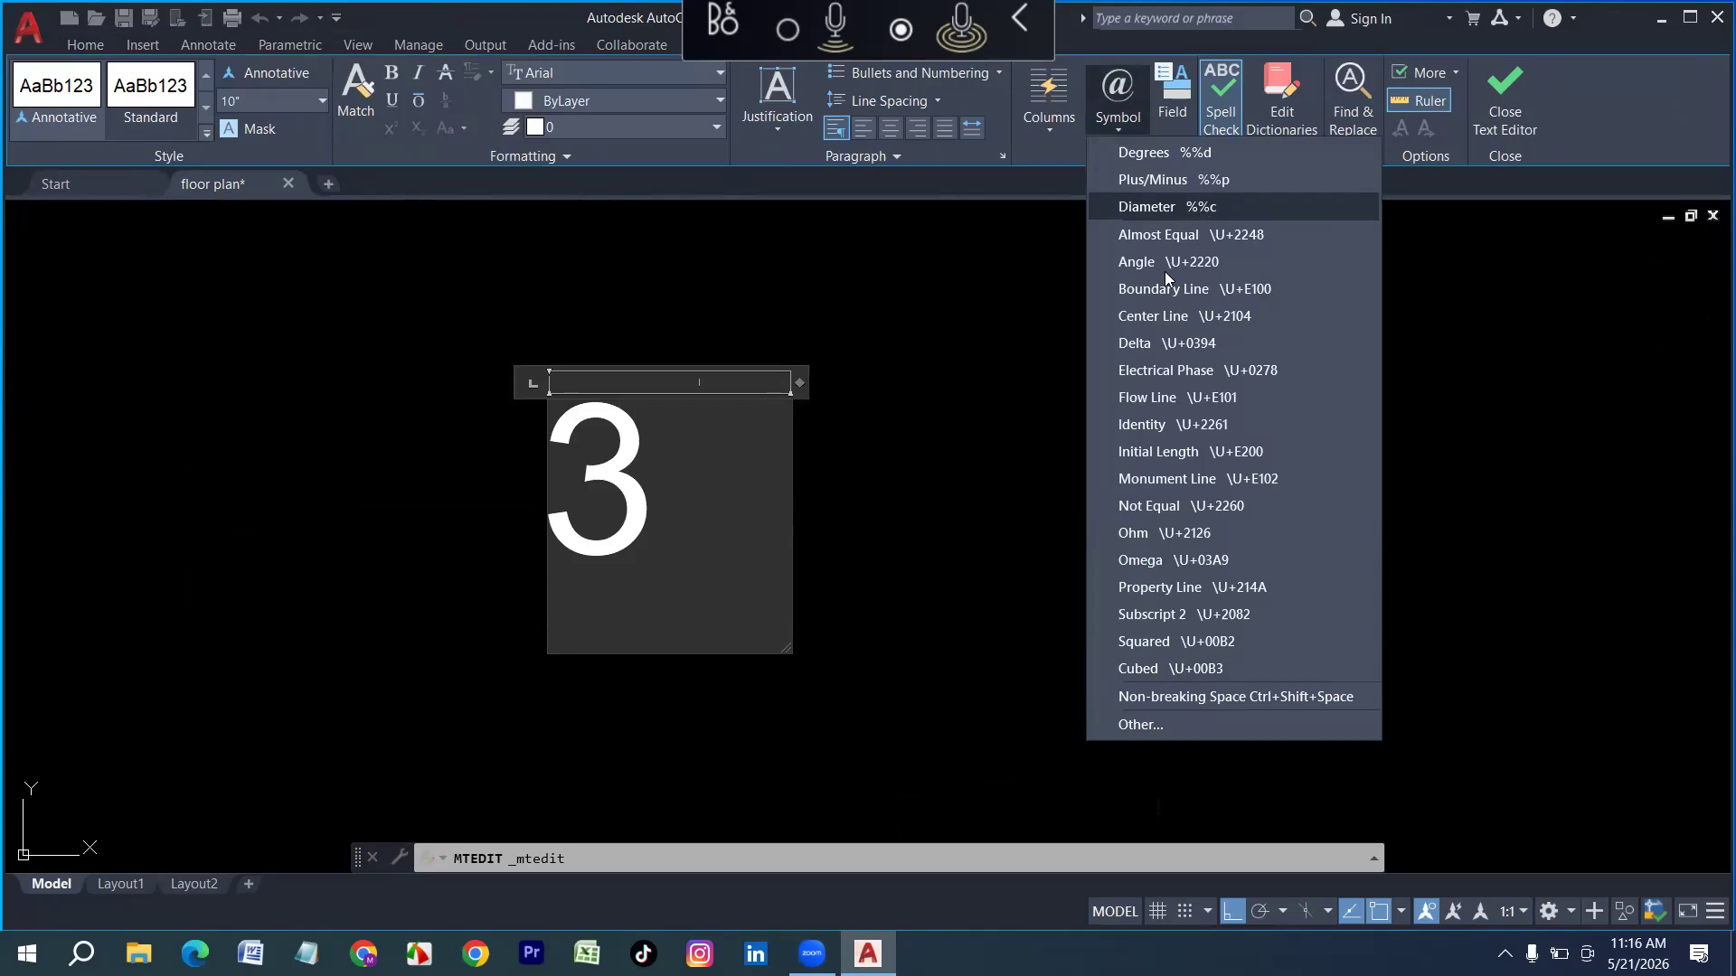
{"action": "left_click", "coordinate": [1182, 615]}
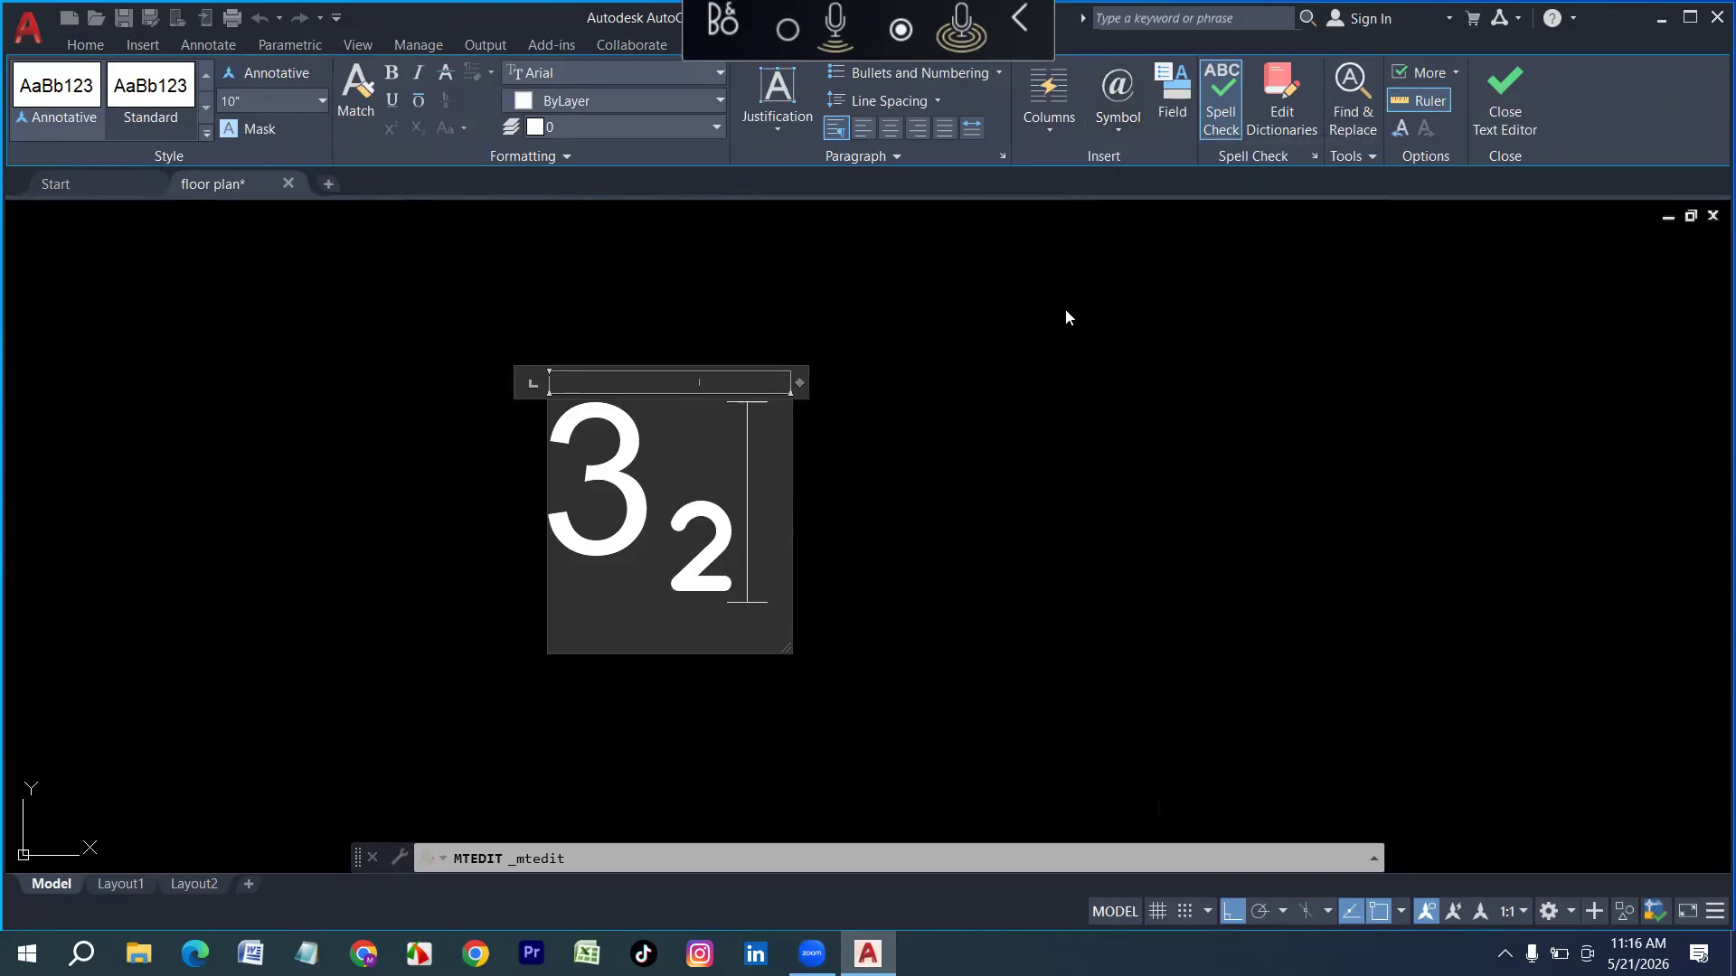
{"action": "key", "text": "BackSpace"}
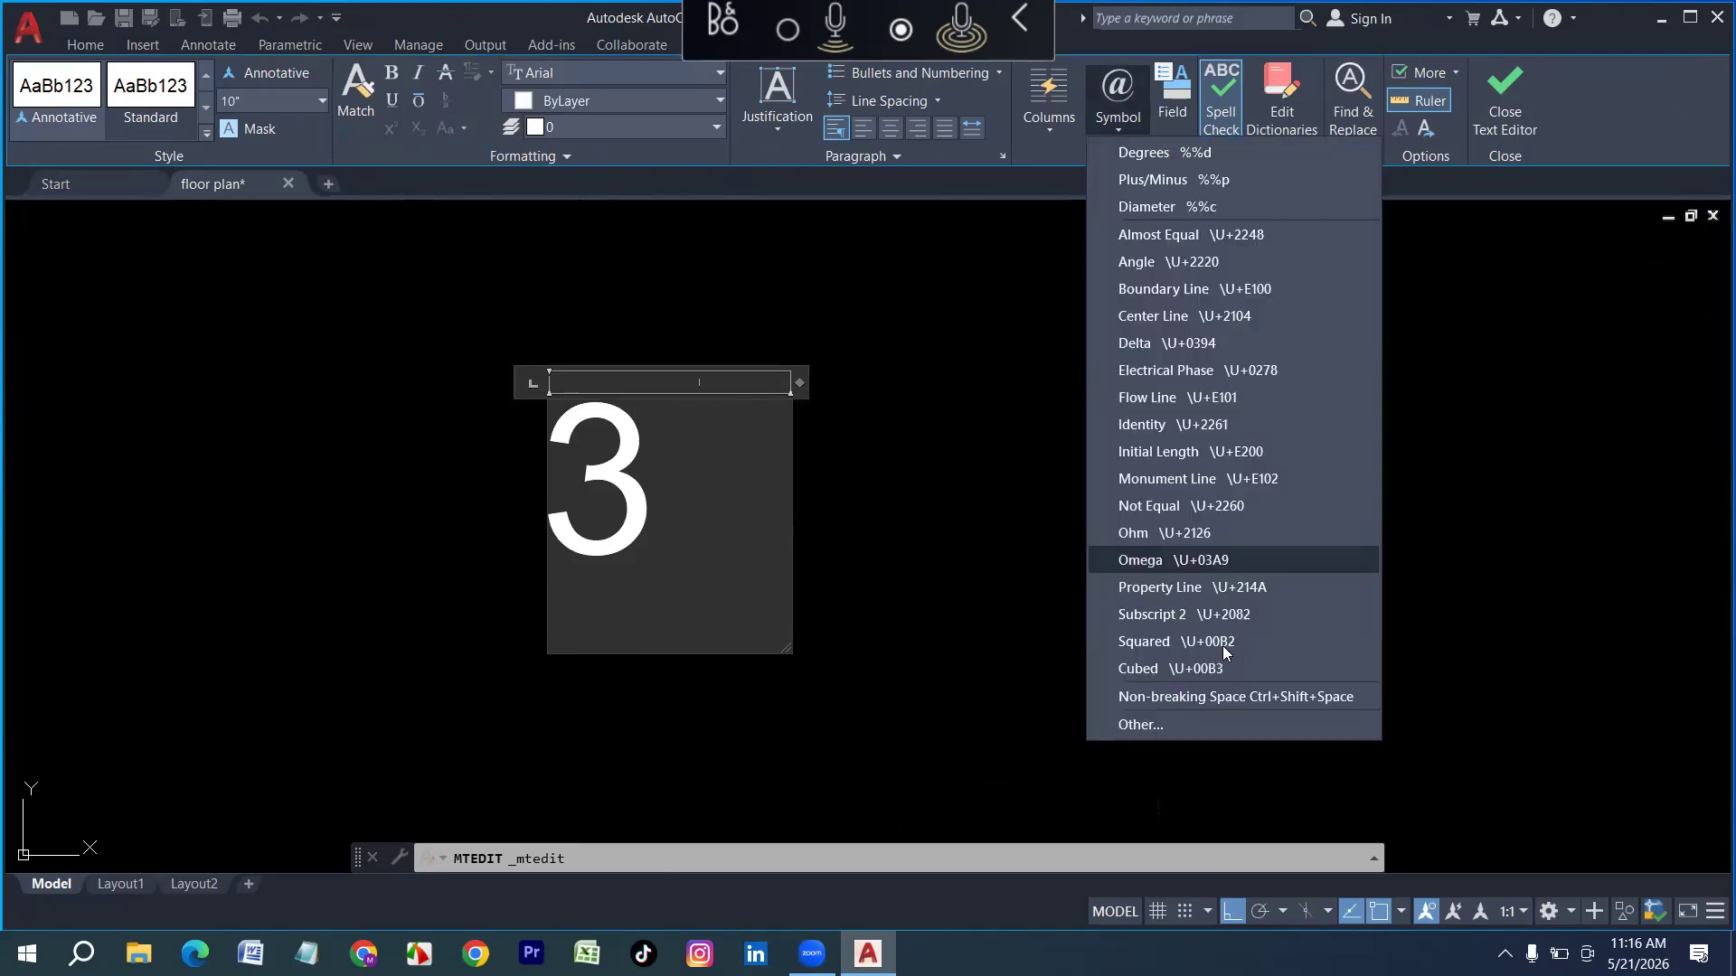
{"action": "left_click", "coordinate": [1219, 646]}
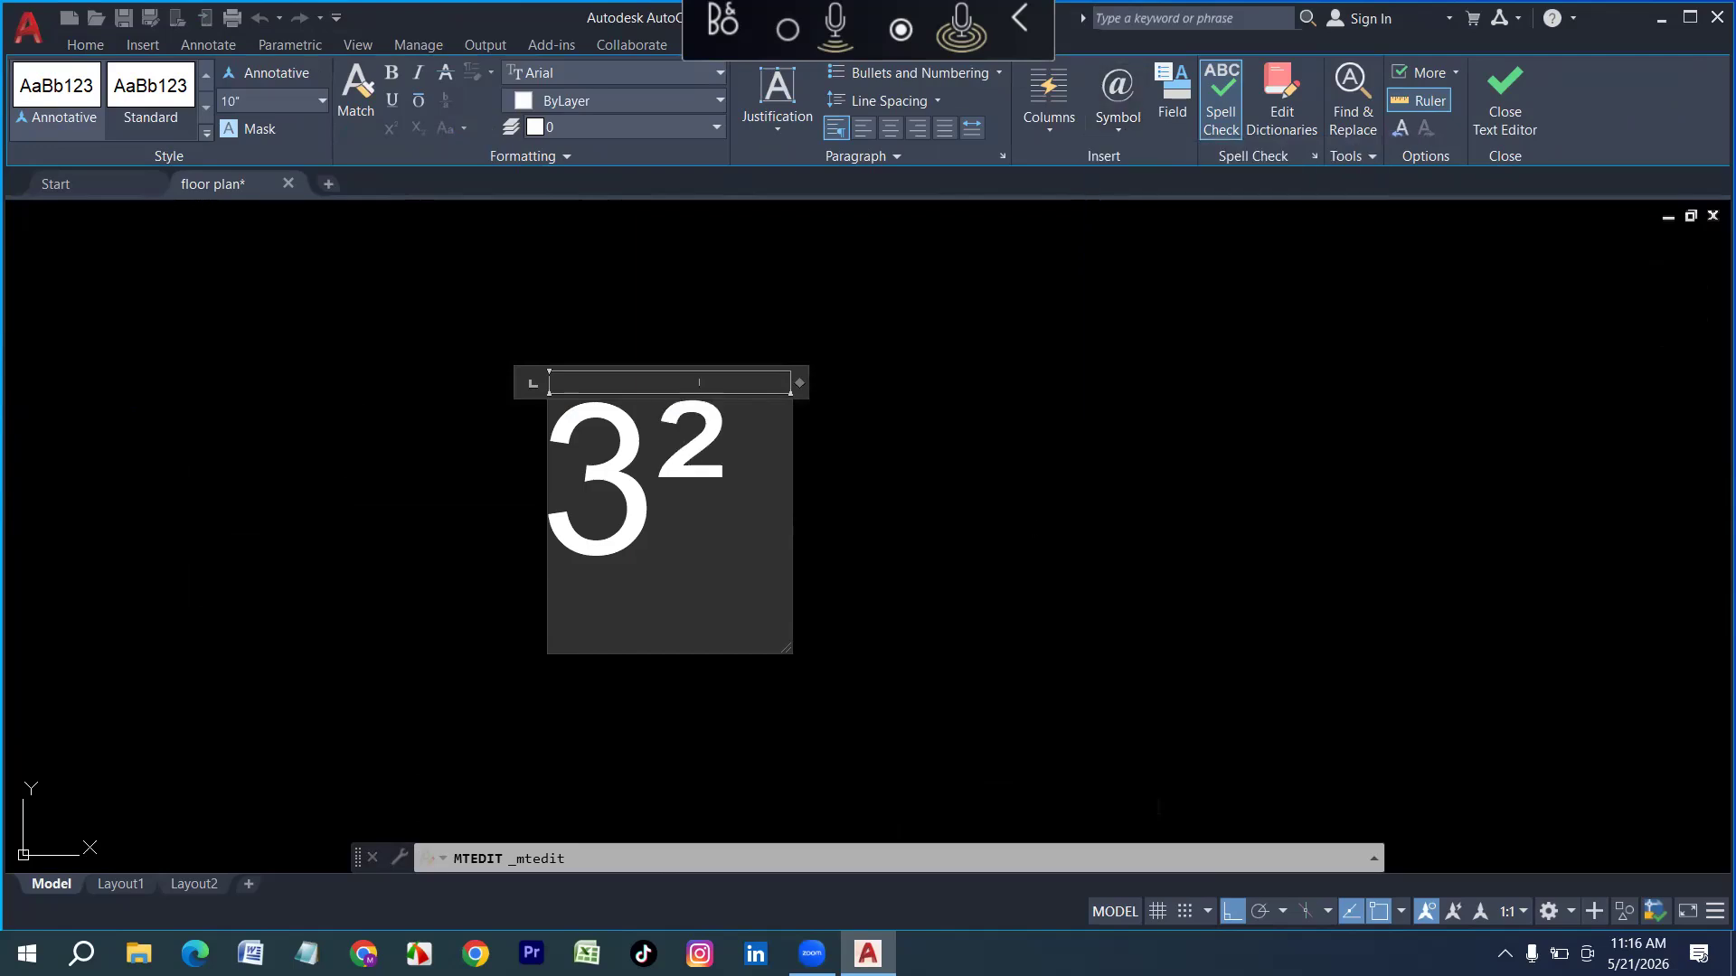
{"action": "left_click", "coordinate": [812, 554]}
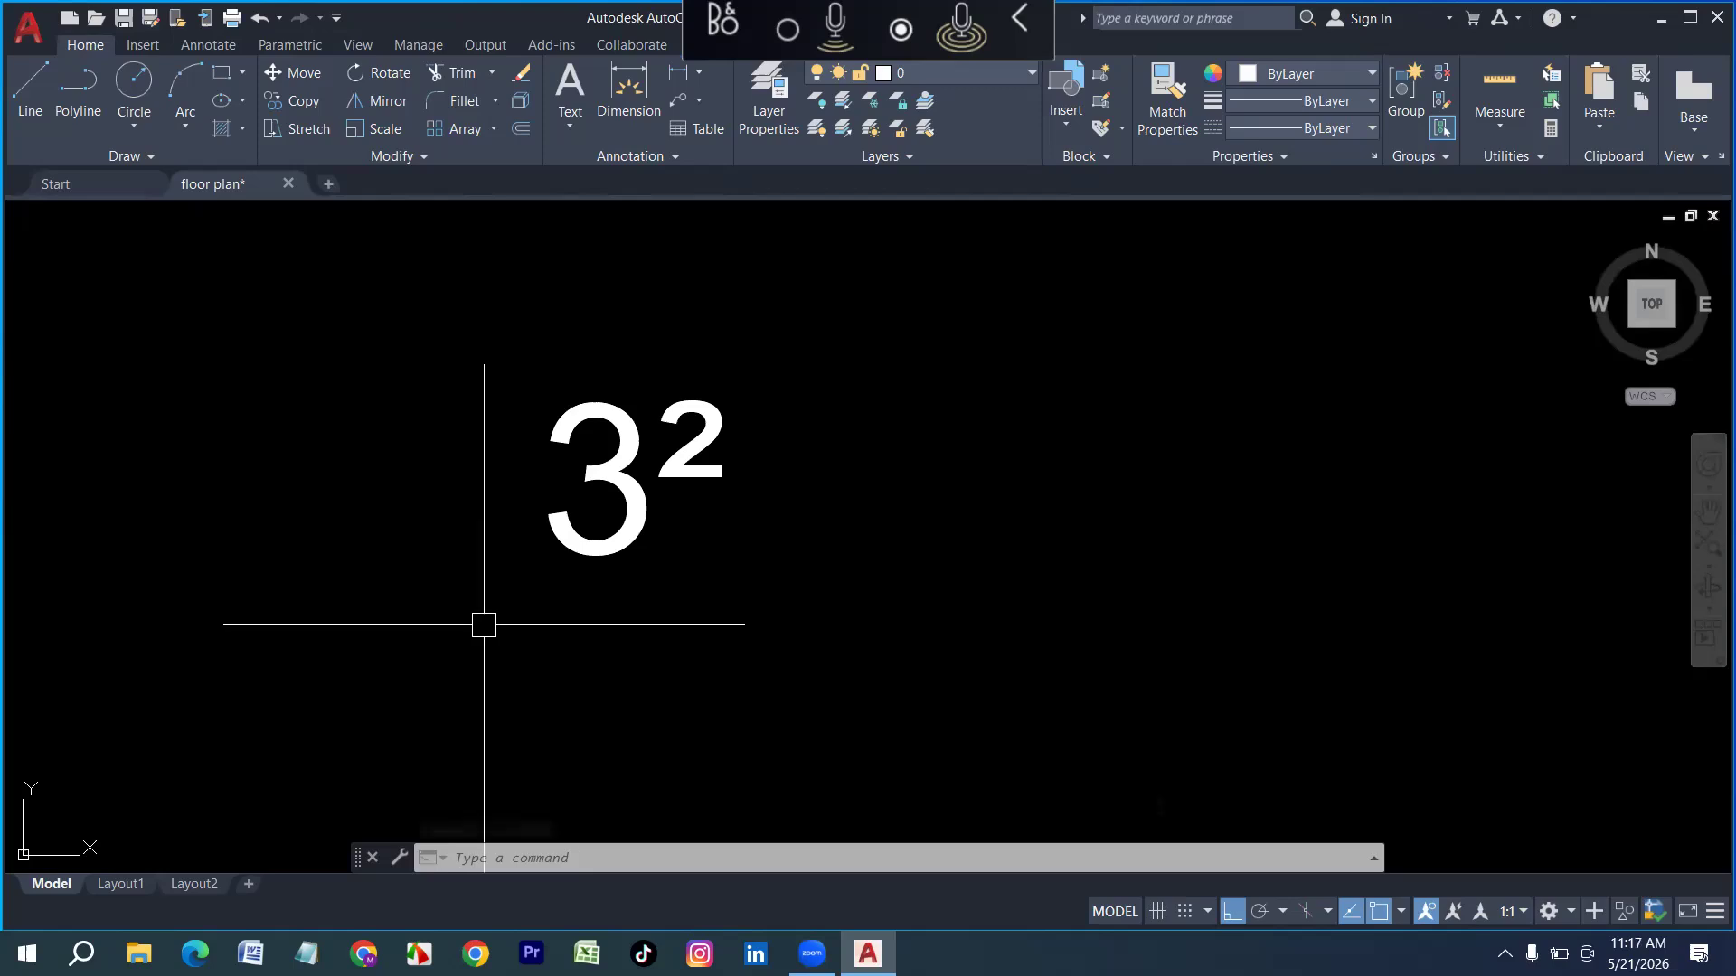
{"action": "key", "text": "Escape"}
Draw a rectangle 12' wide and 14' high in the empty space beside the "3²" text
{"action": "scroll", "coordinate": [405, 604], "scroll_direction": "down", "scroll_amount": 8}
{"action": "scroll", "coordinate": [429, 577], "scroll_direction": "up", "scroll_amount": 4}
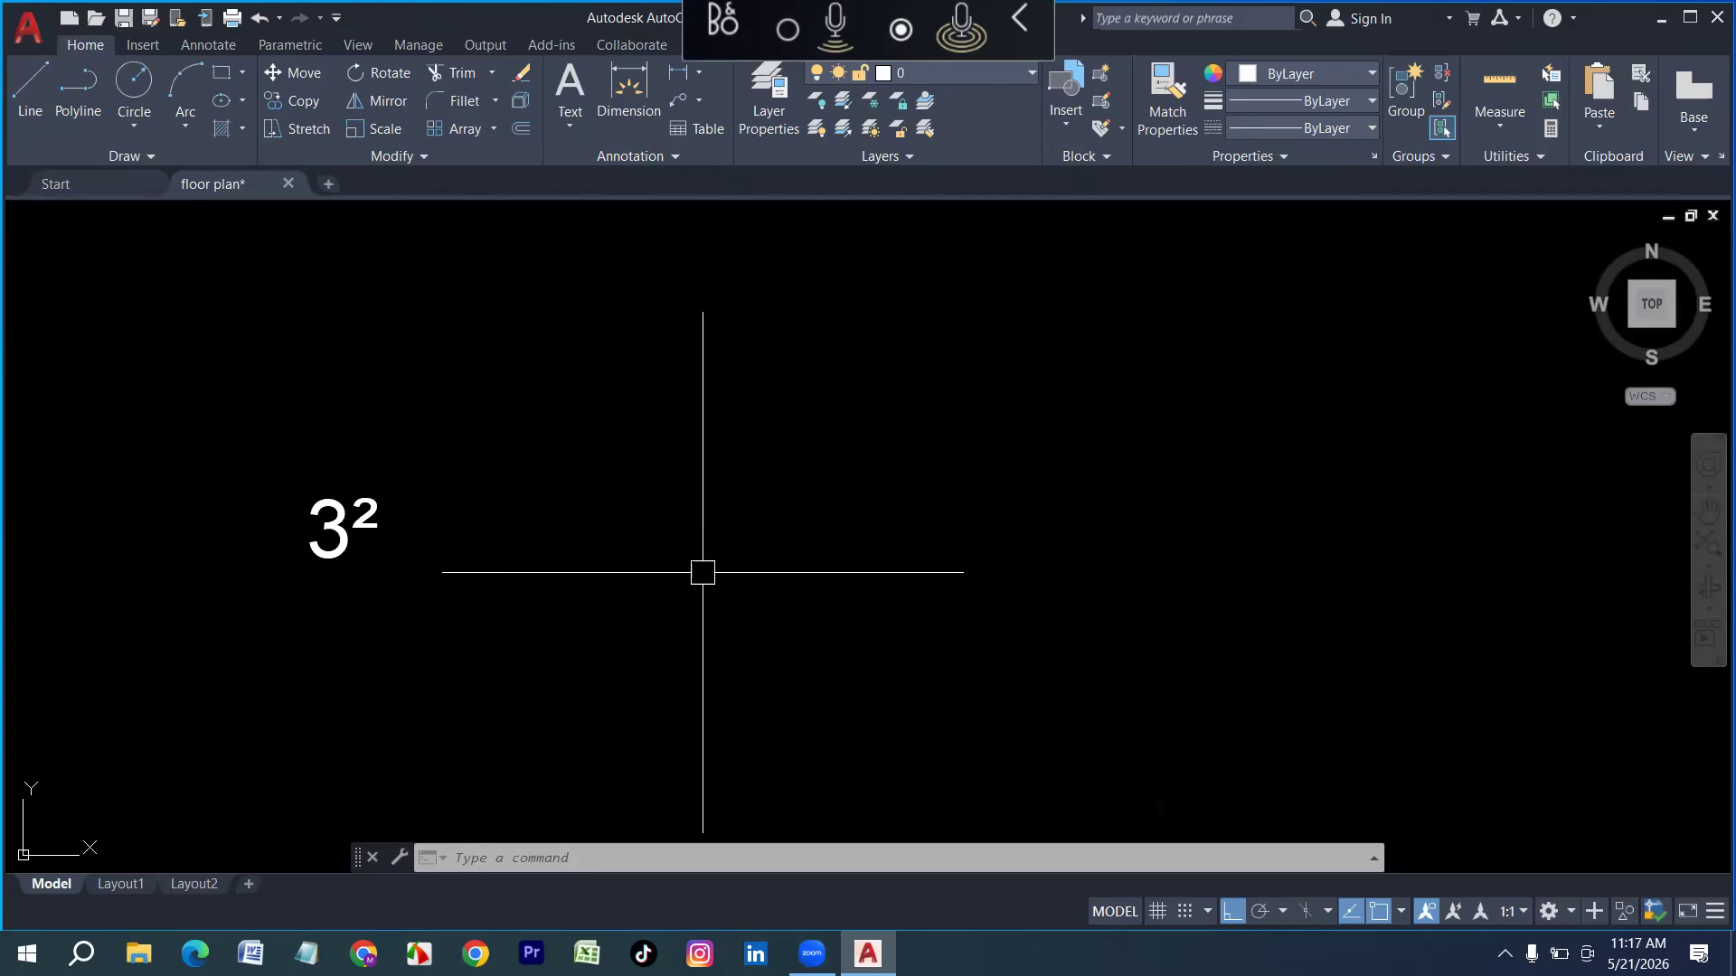
{"action": "scroll", "coordinate": [271, 544], "scroll_direction": "down", "scroll_amount": 3}
{"action": "scroll", "coordinate": [388, 560], "scroll_direction": "up", "scroll_amount": 2}
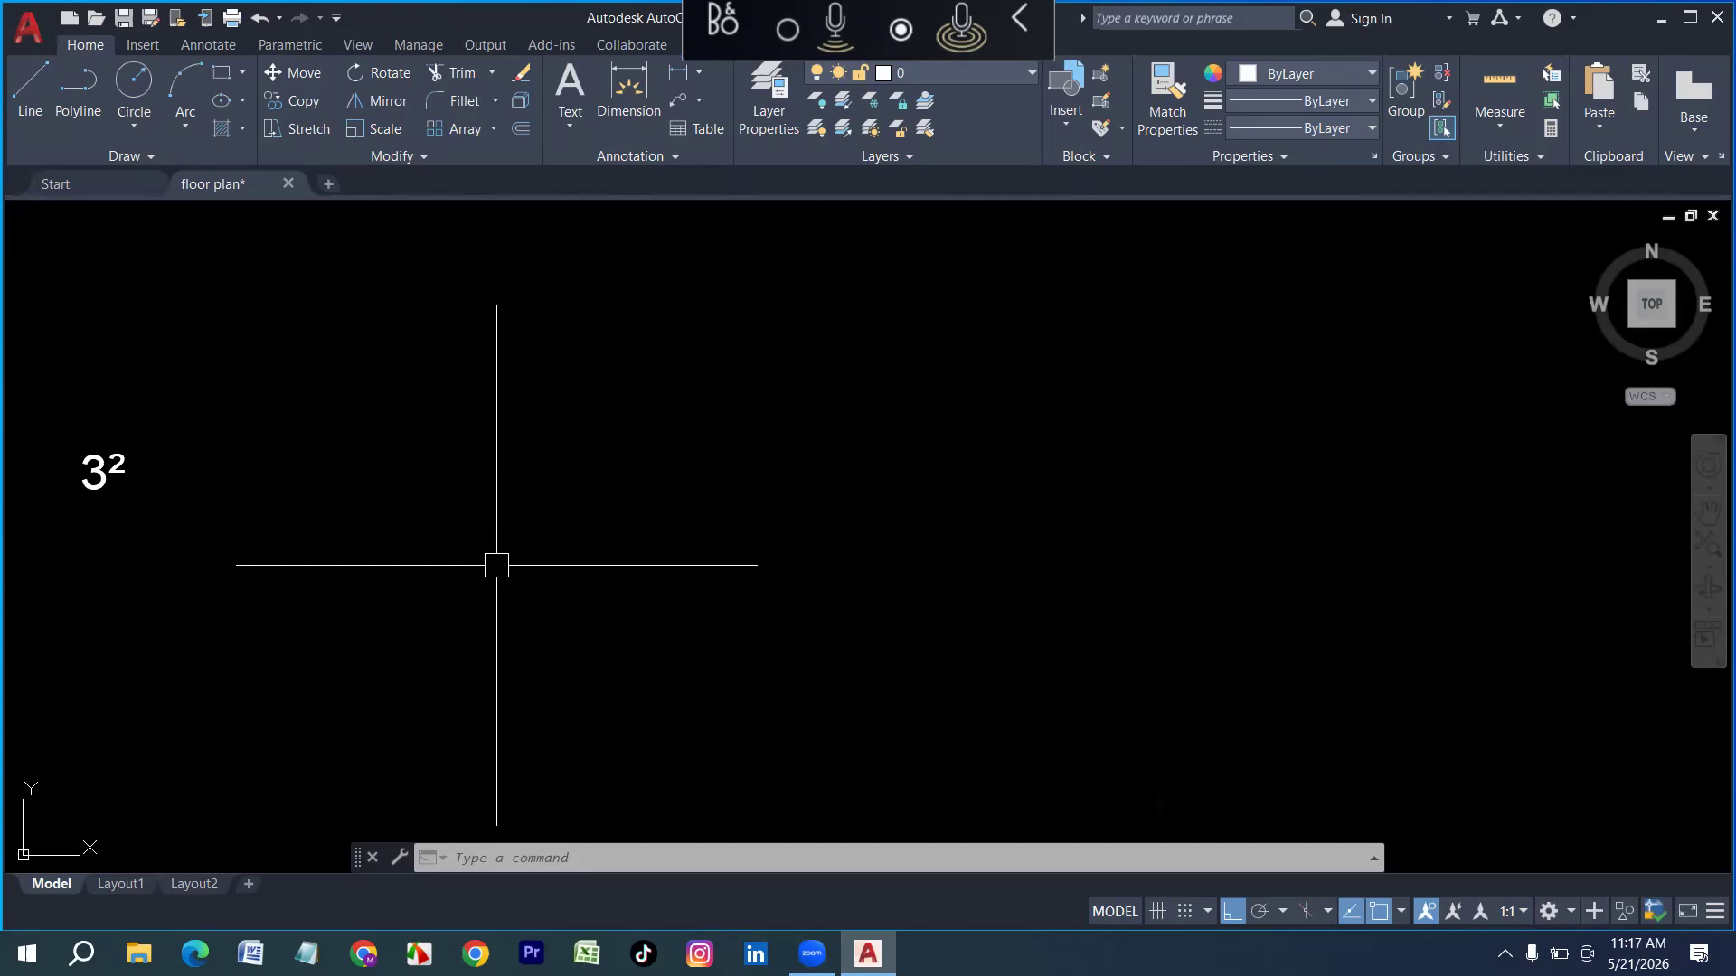
{"action": "type", "text": "re"}
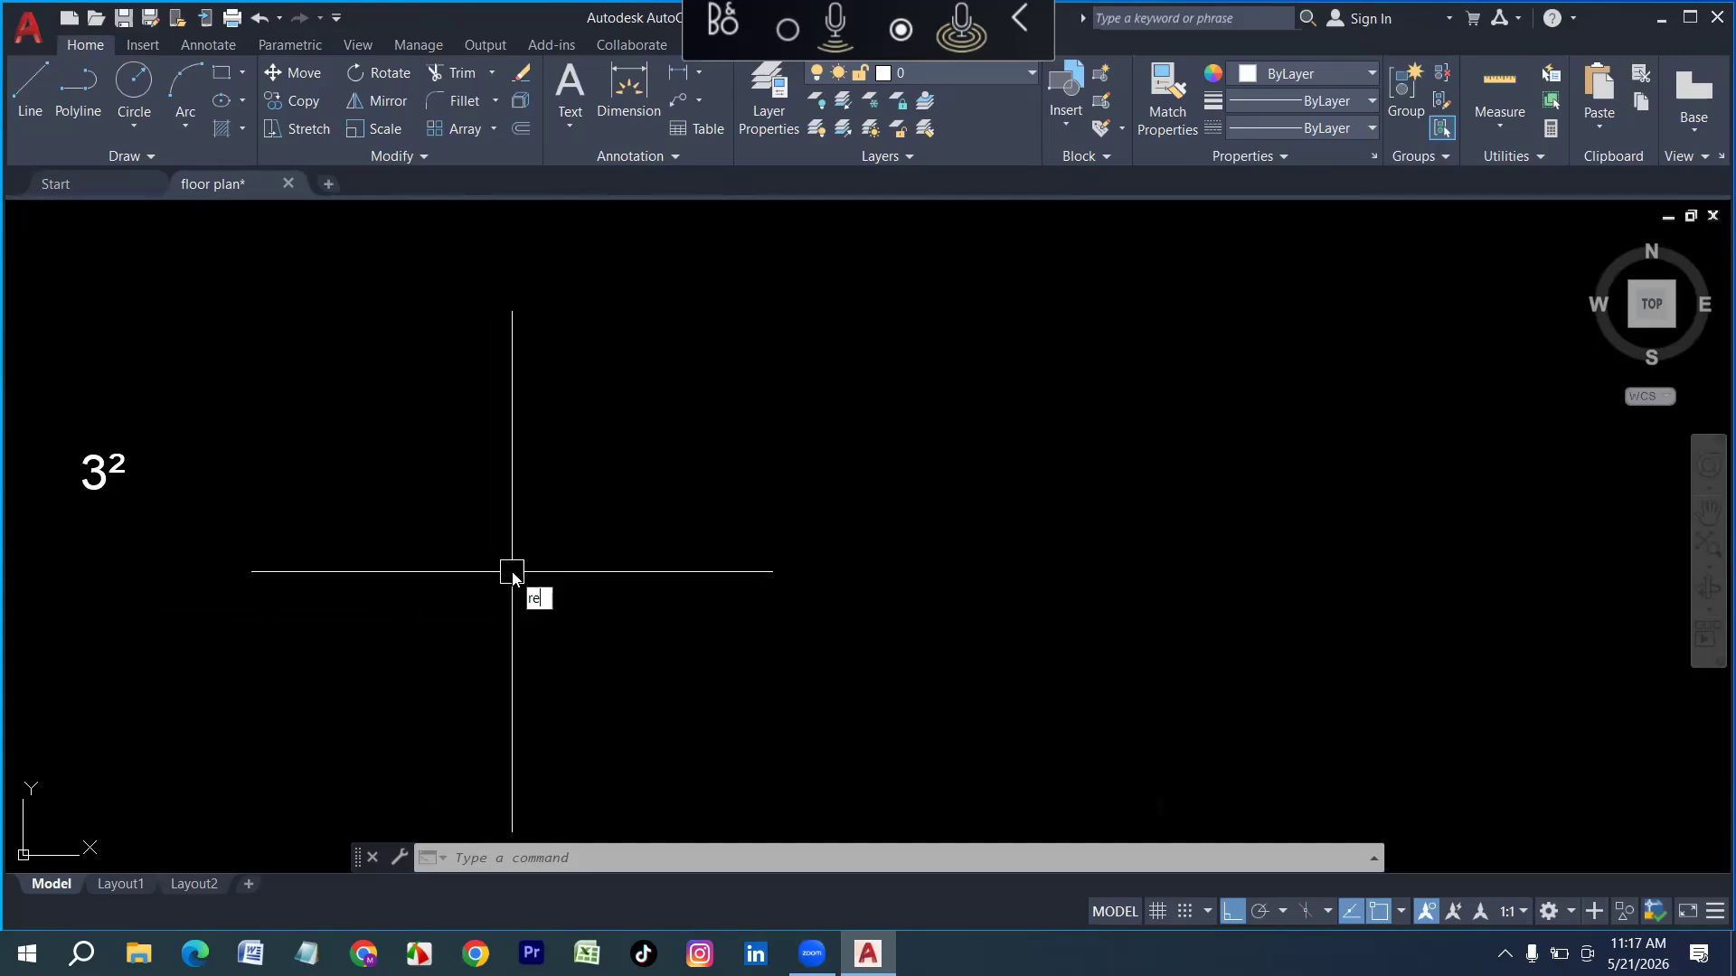
{"action": "type", "text": "c"}
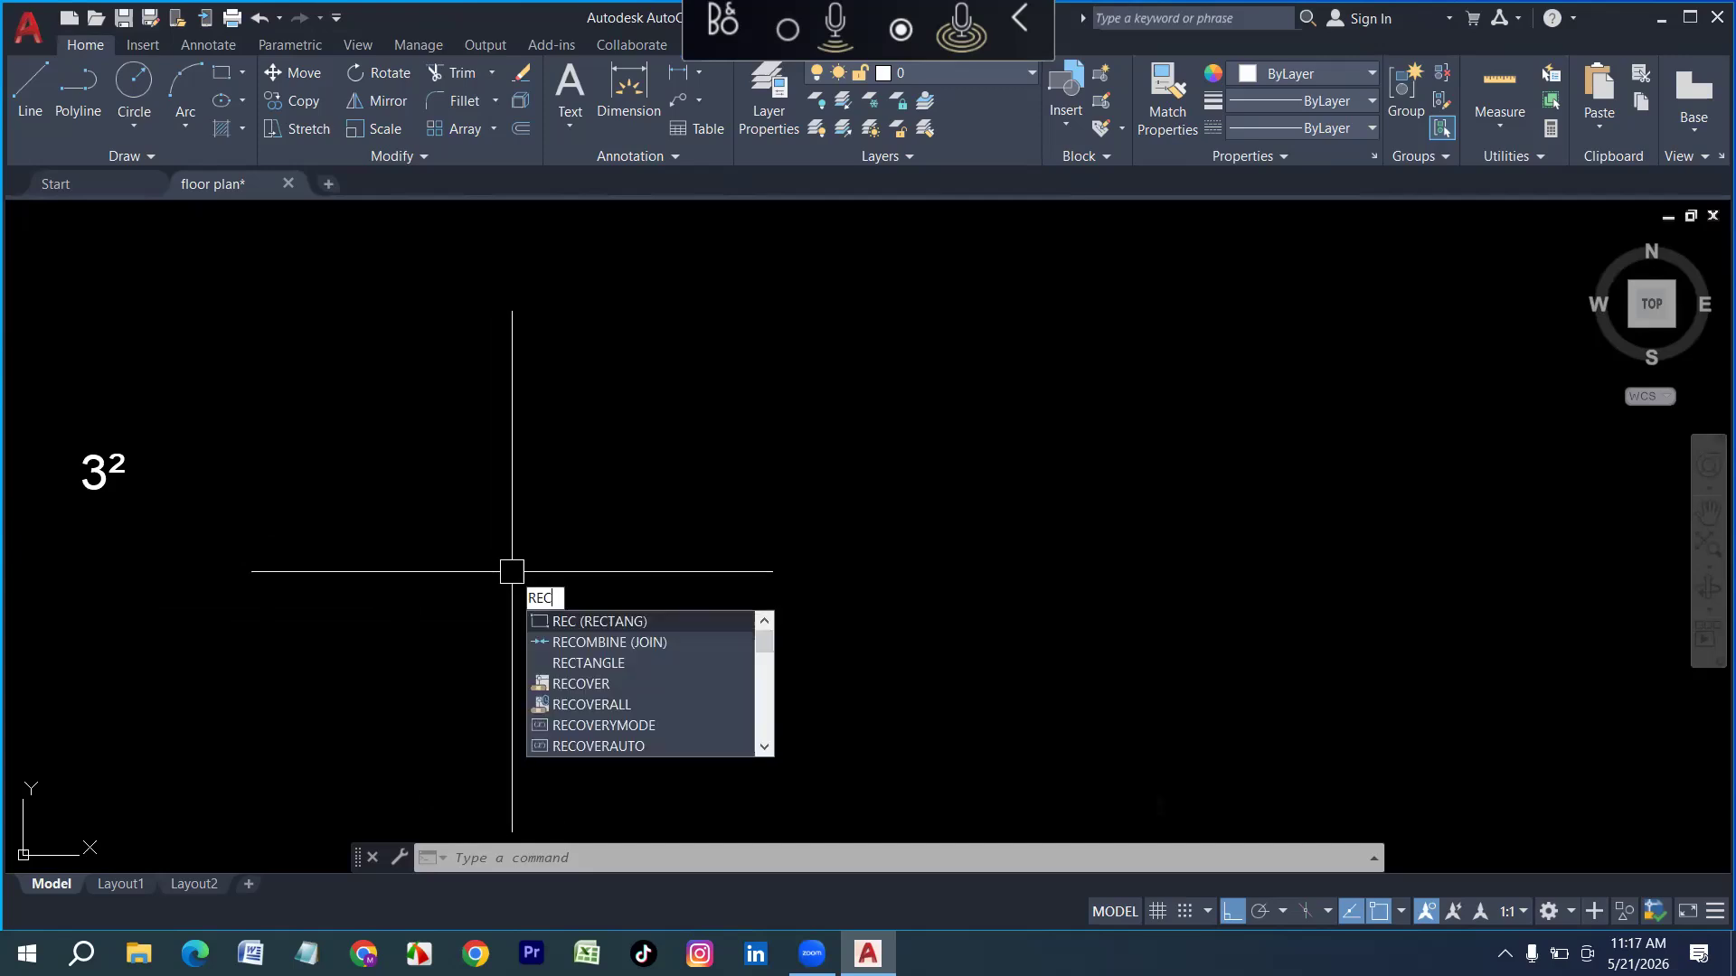
{"action": "key", "text": "Return"}
{"action": "left_click", "coordinate": [355, 373]}
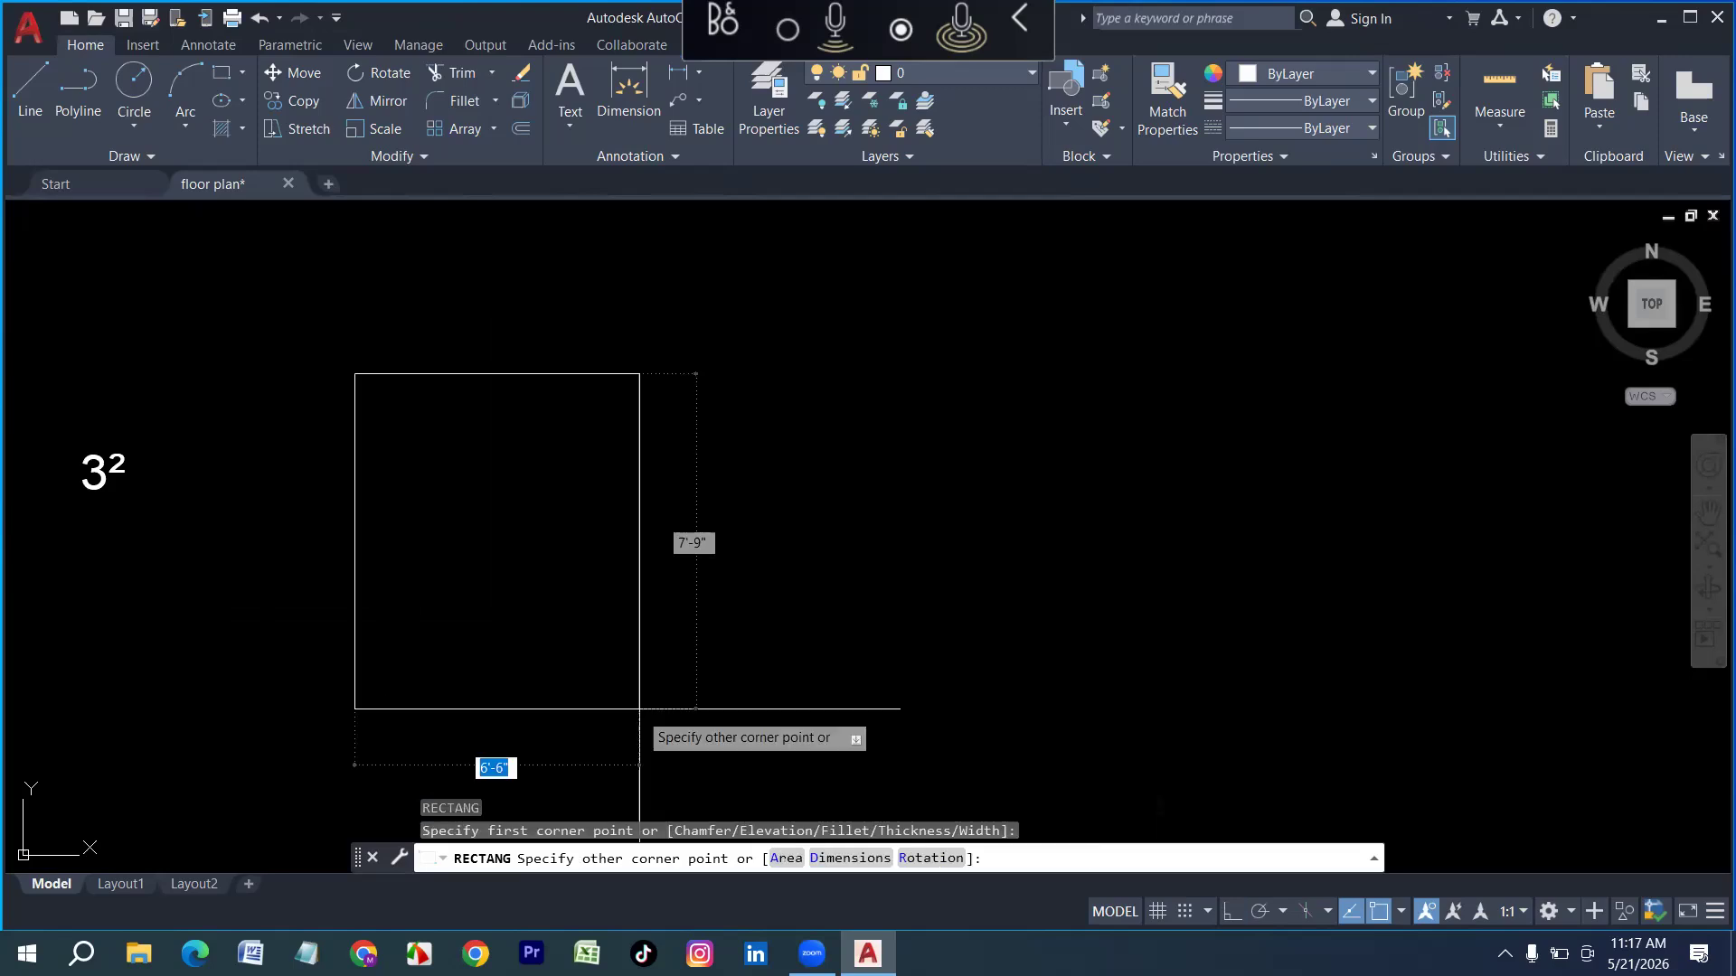
{"action": "type", "text": "12'"}
{"action": "key", "text": "Tab"}
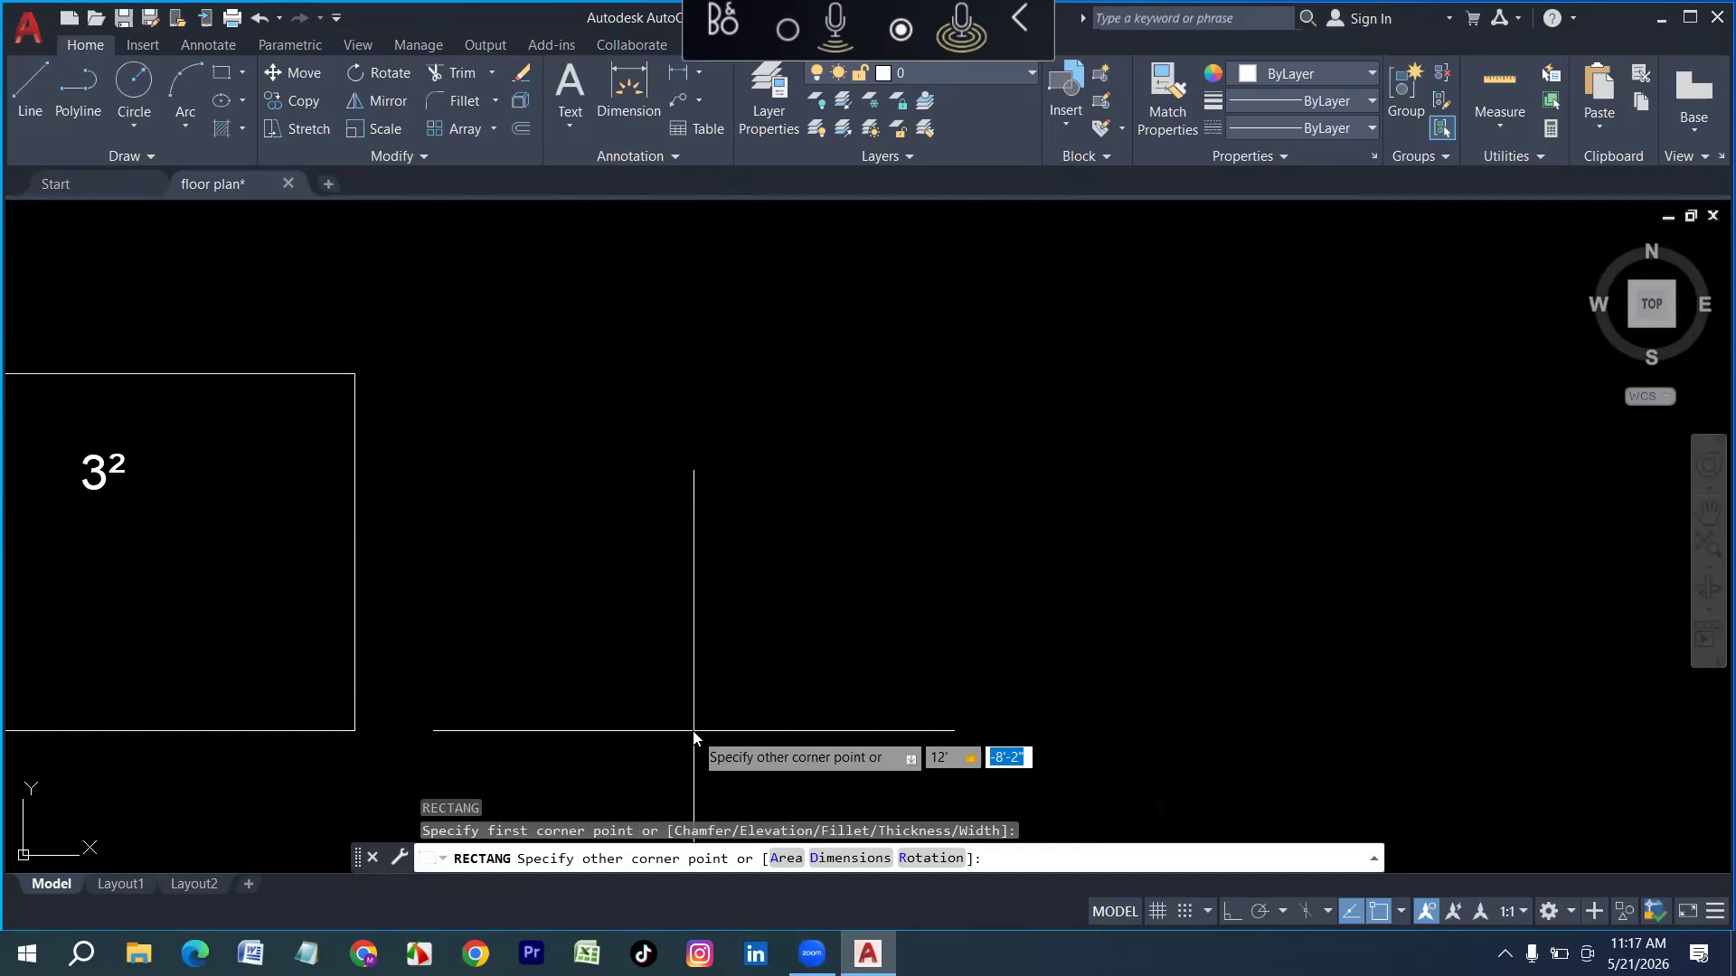
{"action": "type", "text": "14'"}
{"action": "key", "text": "Return"}
Offset the 12' by 14' rectangle 5" outward
{"action": "scroll", "coordinate": [572, 639], "scroll_direction": "down", "scroll_amount": 5}
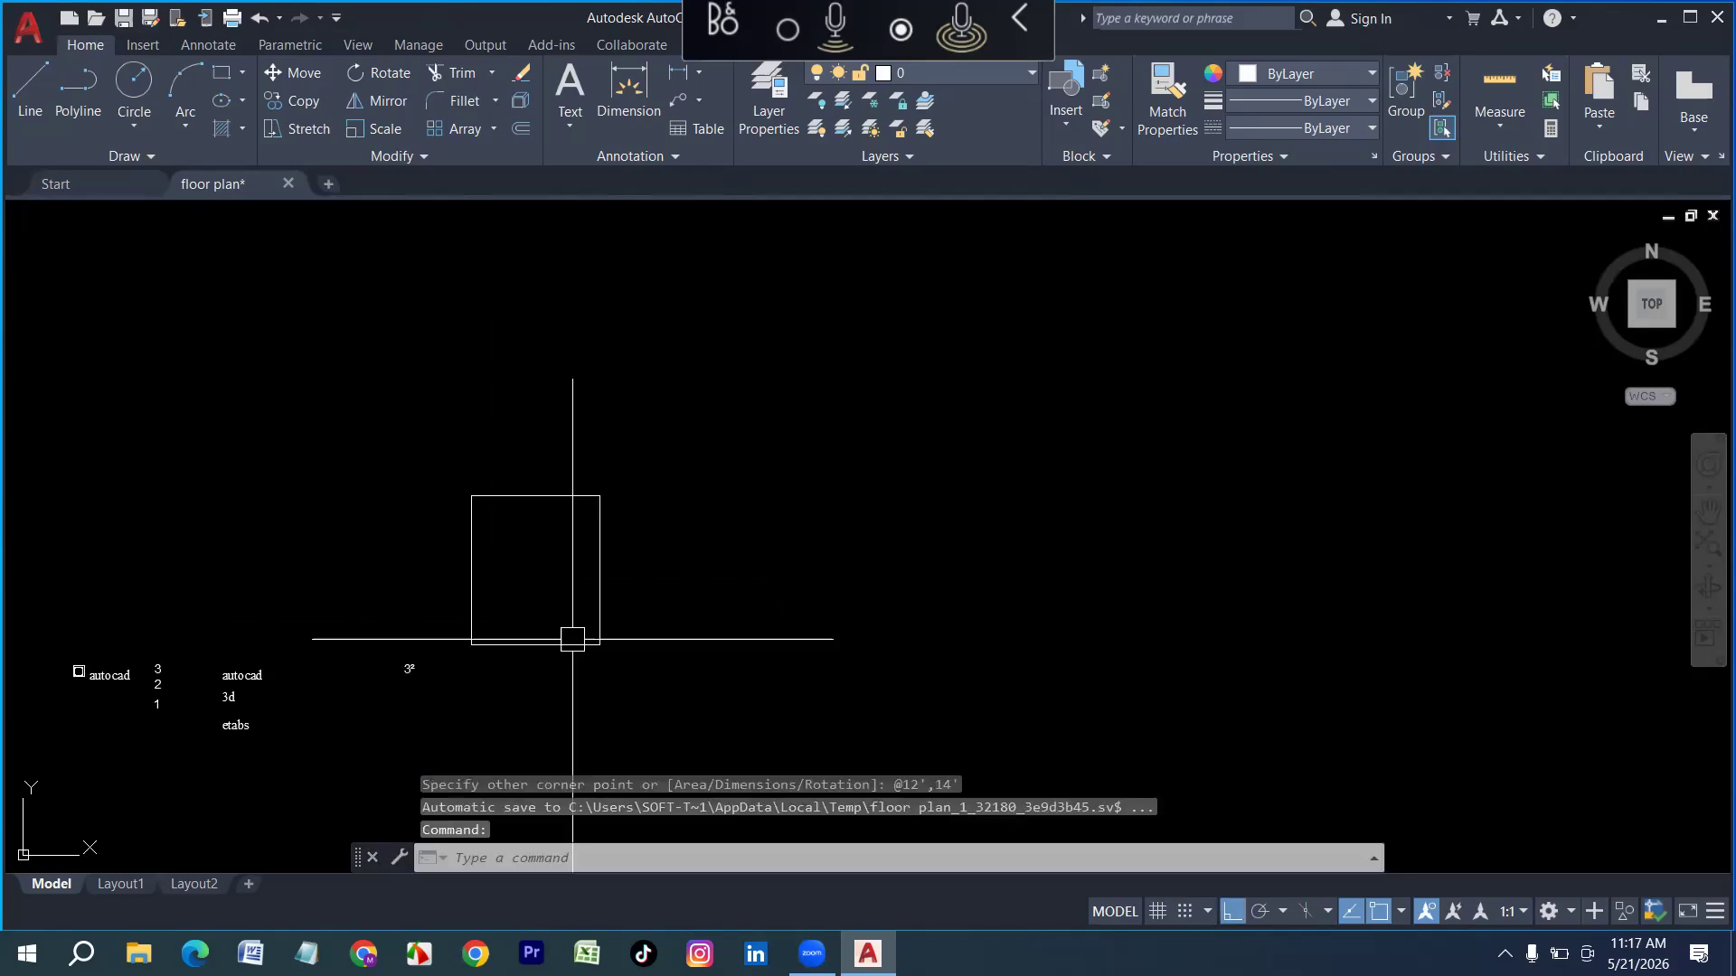
{"action": "scroll", "coordinate": [571, 629], "scroll_direction": "up", "scroll_amount": 4}
{"action": "type", "text": "o"}
{"action": "key", "text": "Return"}
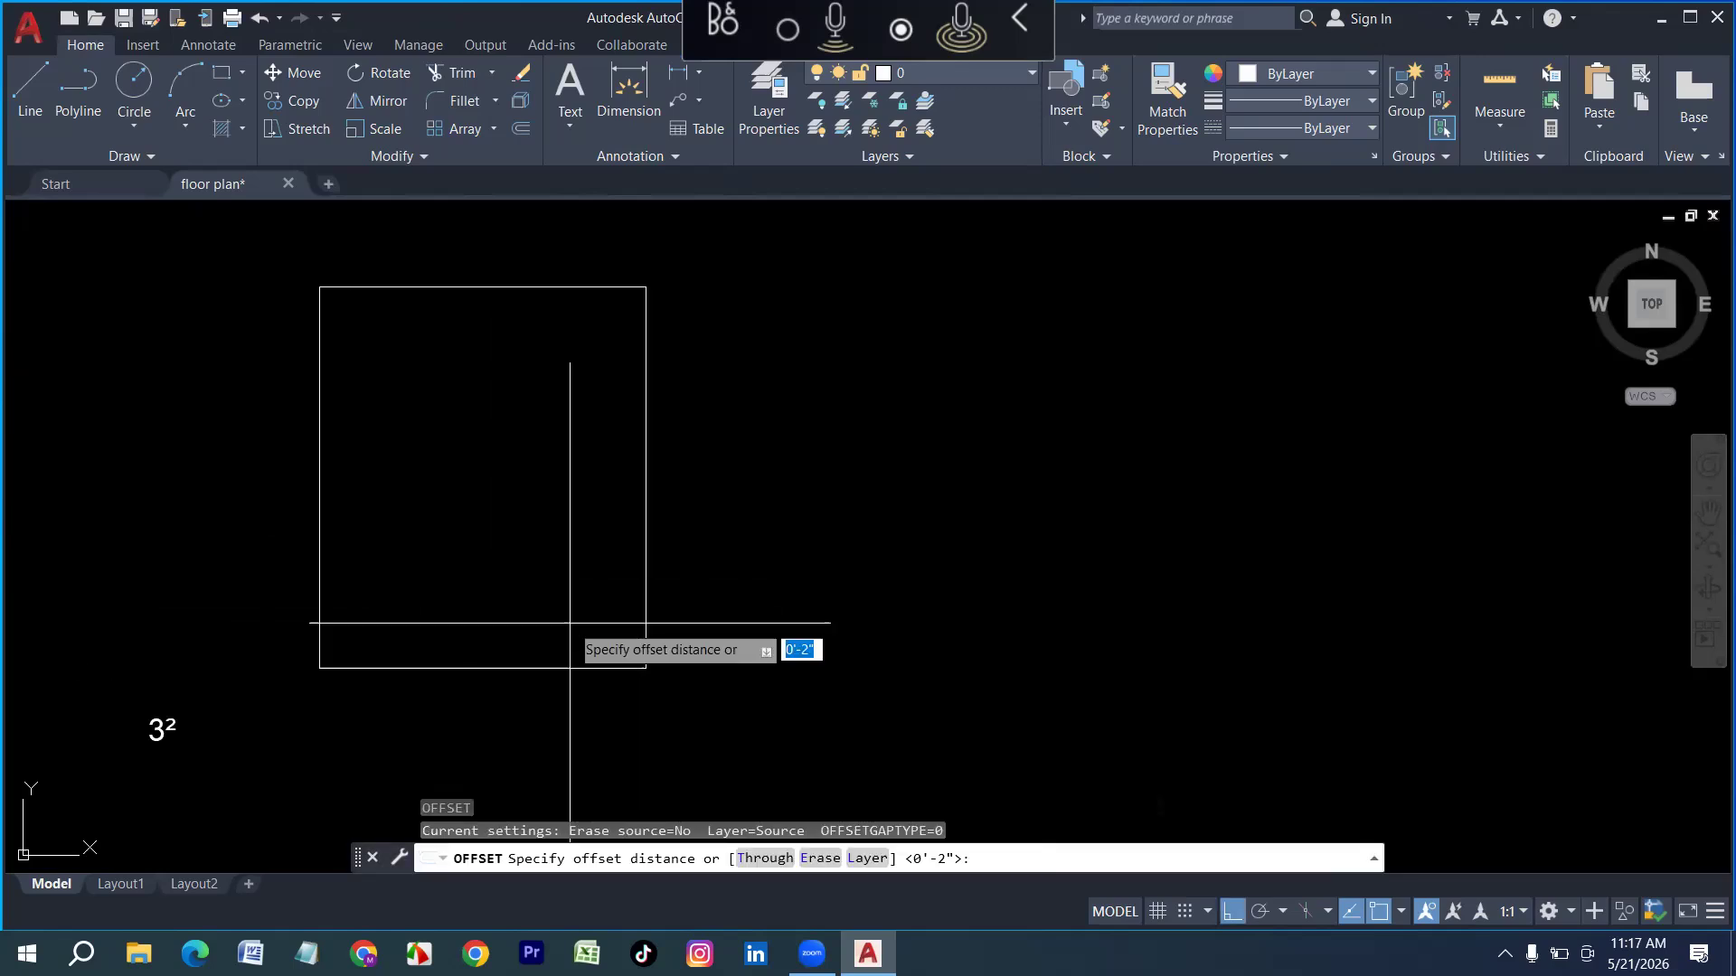
{"action": "key", "text": "Return"}
{"action": "left_click", "coordinate": [646, 631]}
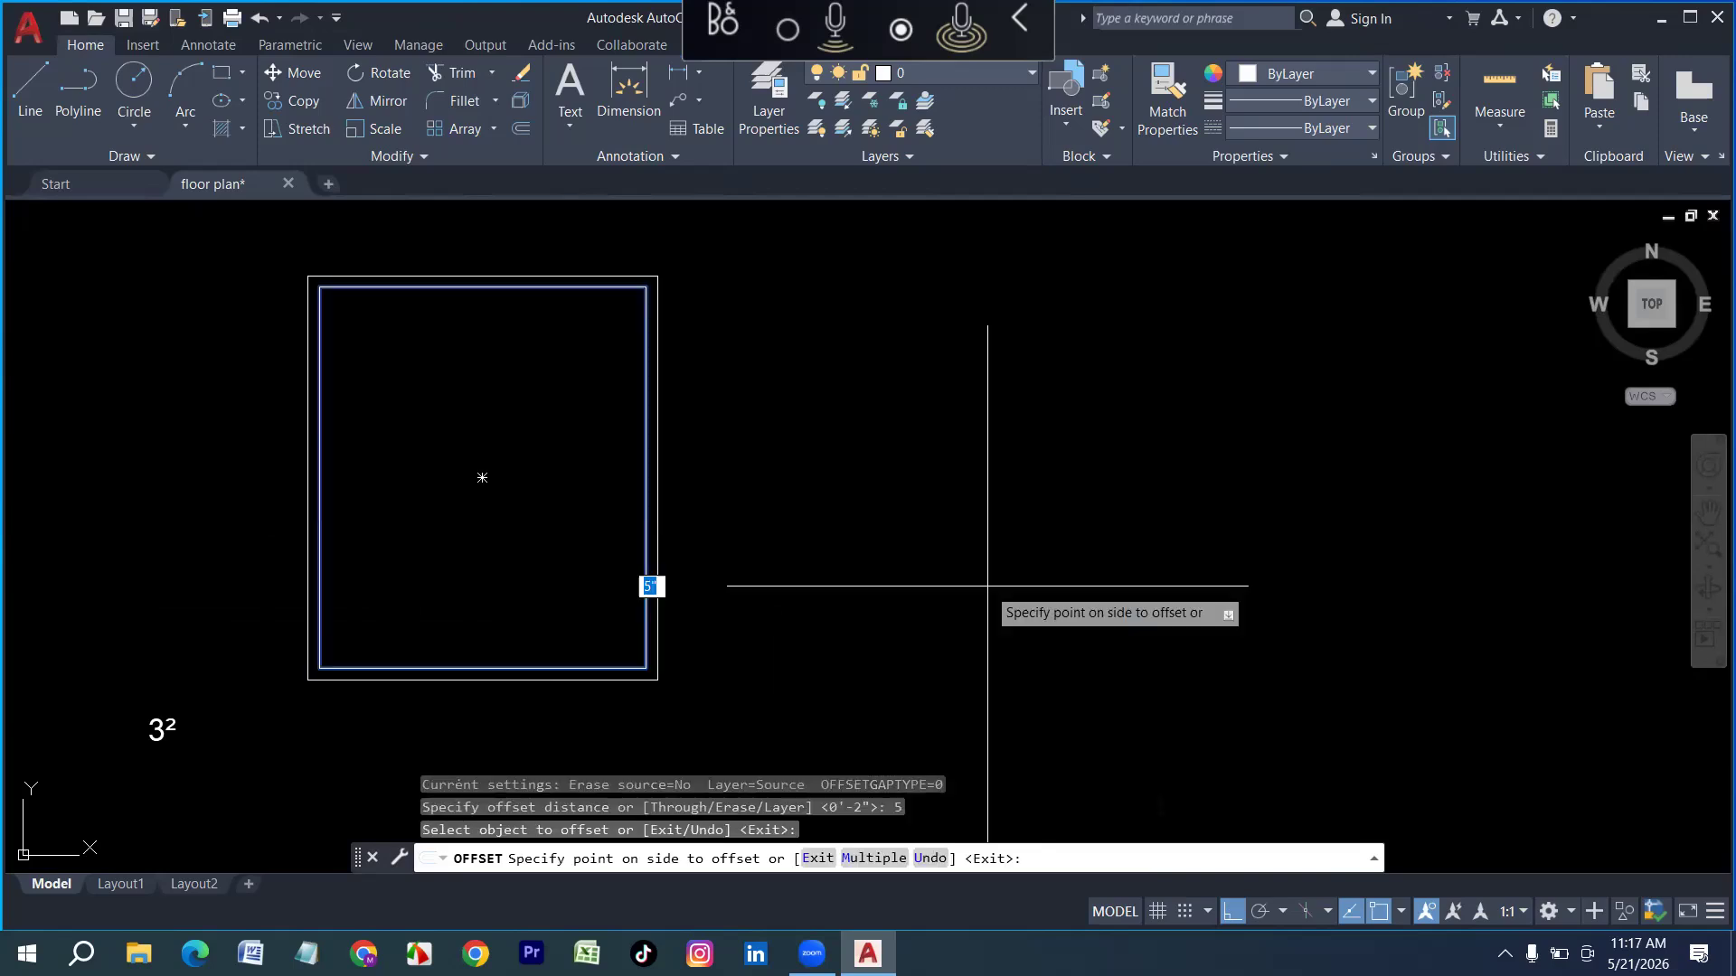
{"action": "left_click", "coordinate": [987, 586]}
{"action": "key", "text": "Escape"}
Draw a horizontal breakline with symbol size 20 in the empty area beside the offset rectangles, placing the break symbol at its midpoint
{"action": "scroll", "coordinate": [325, 631], "scroll_direction": "down", "scroll_amount": 6}
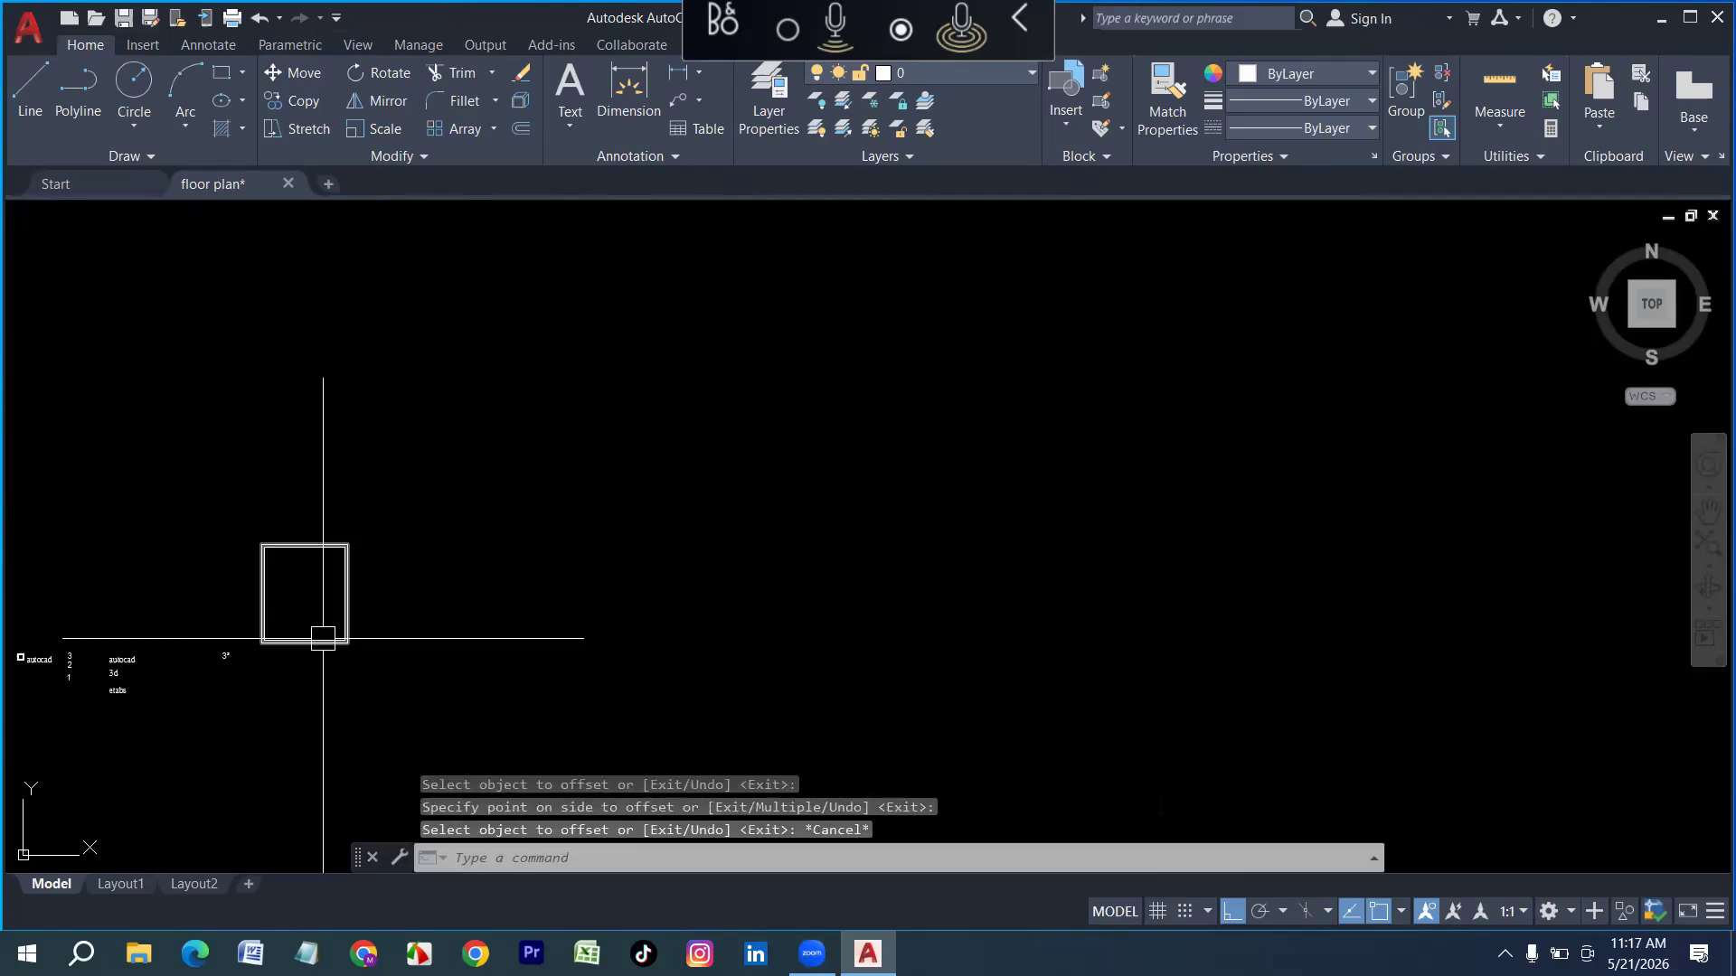
{"action": "scroll", "coordinate": [326, 631], "scroll_direction": "up", "scroll_amount": 2}
{"action": "scroll", "coordinate": [629, 576], "scroll_direction": "up", "scroll_amount": 5}
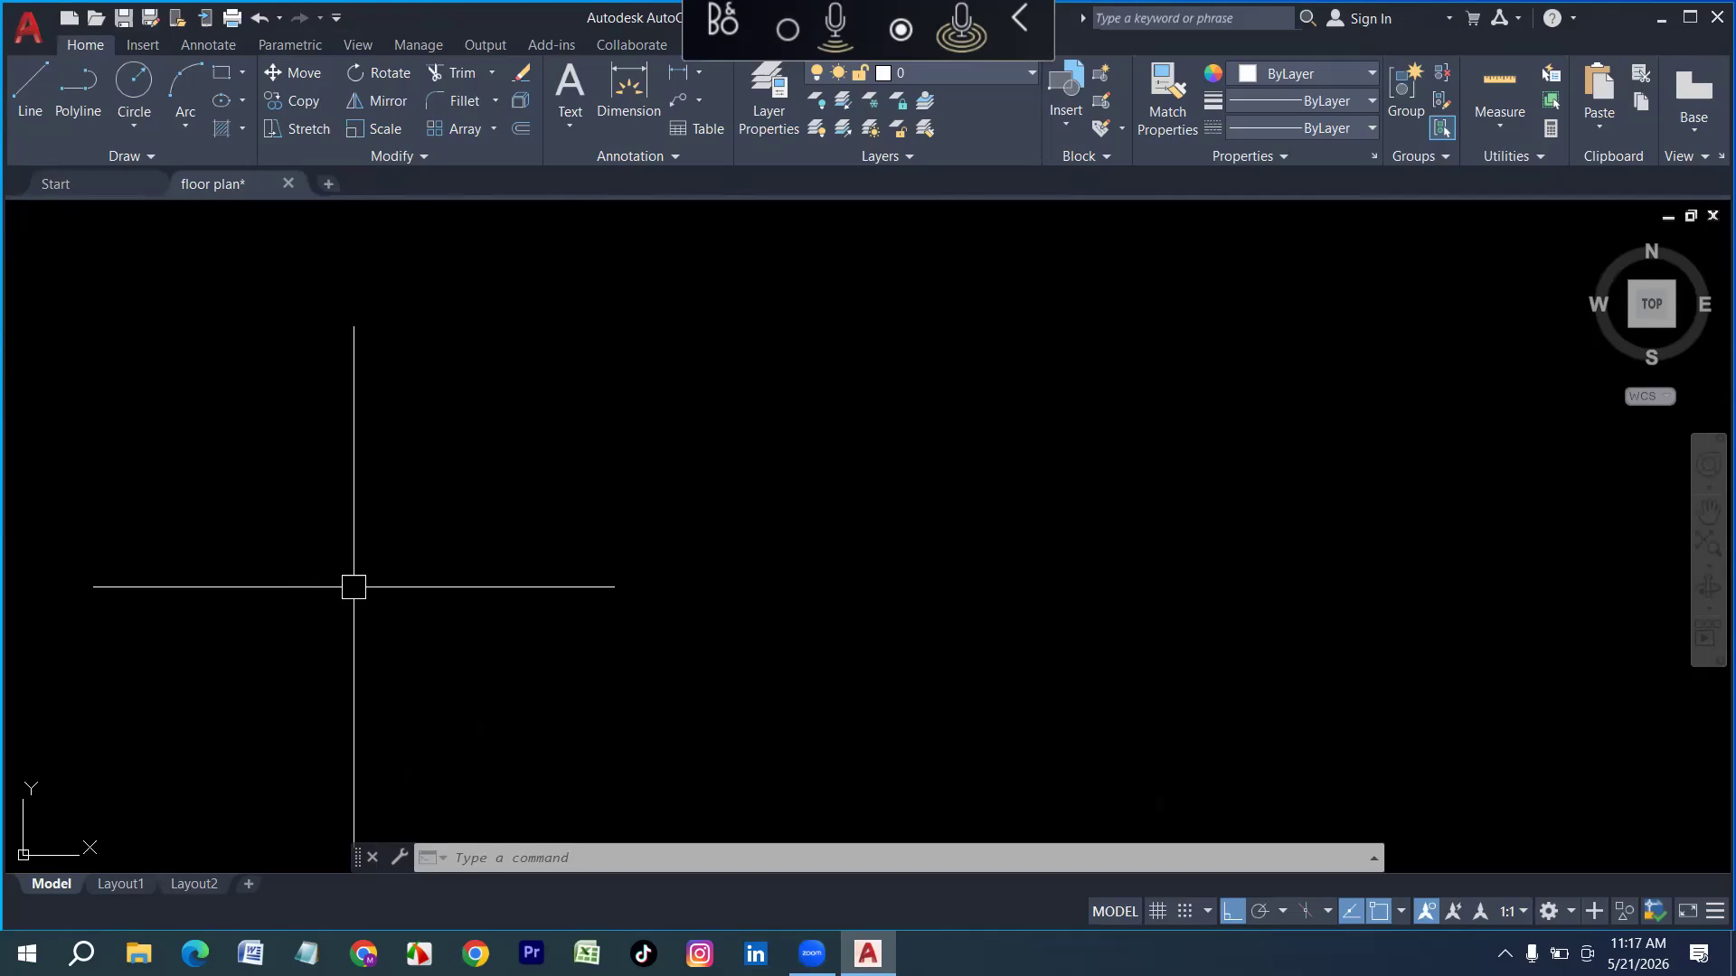
{"action": "type", "text": "Br"}
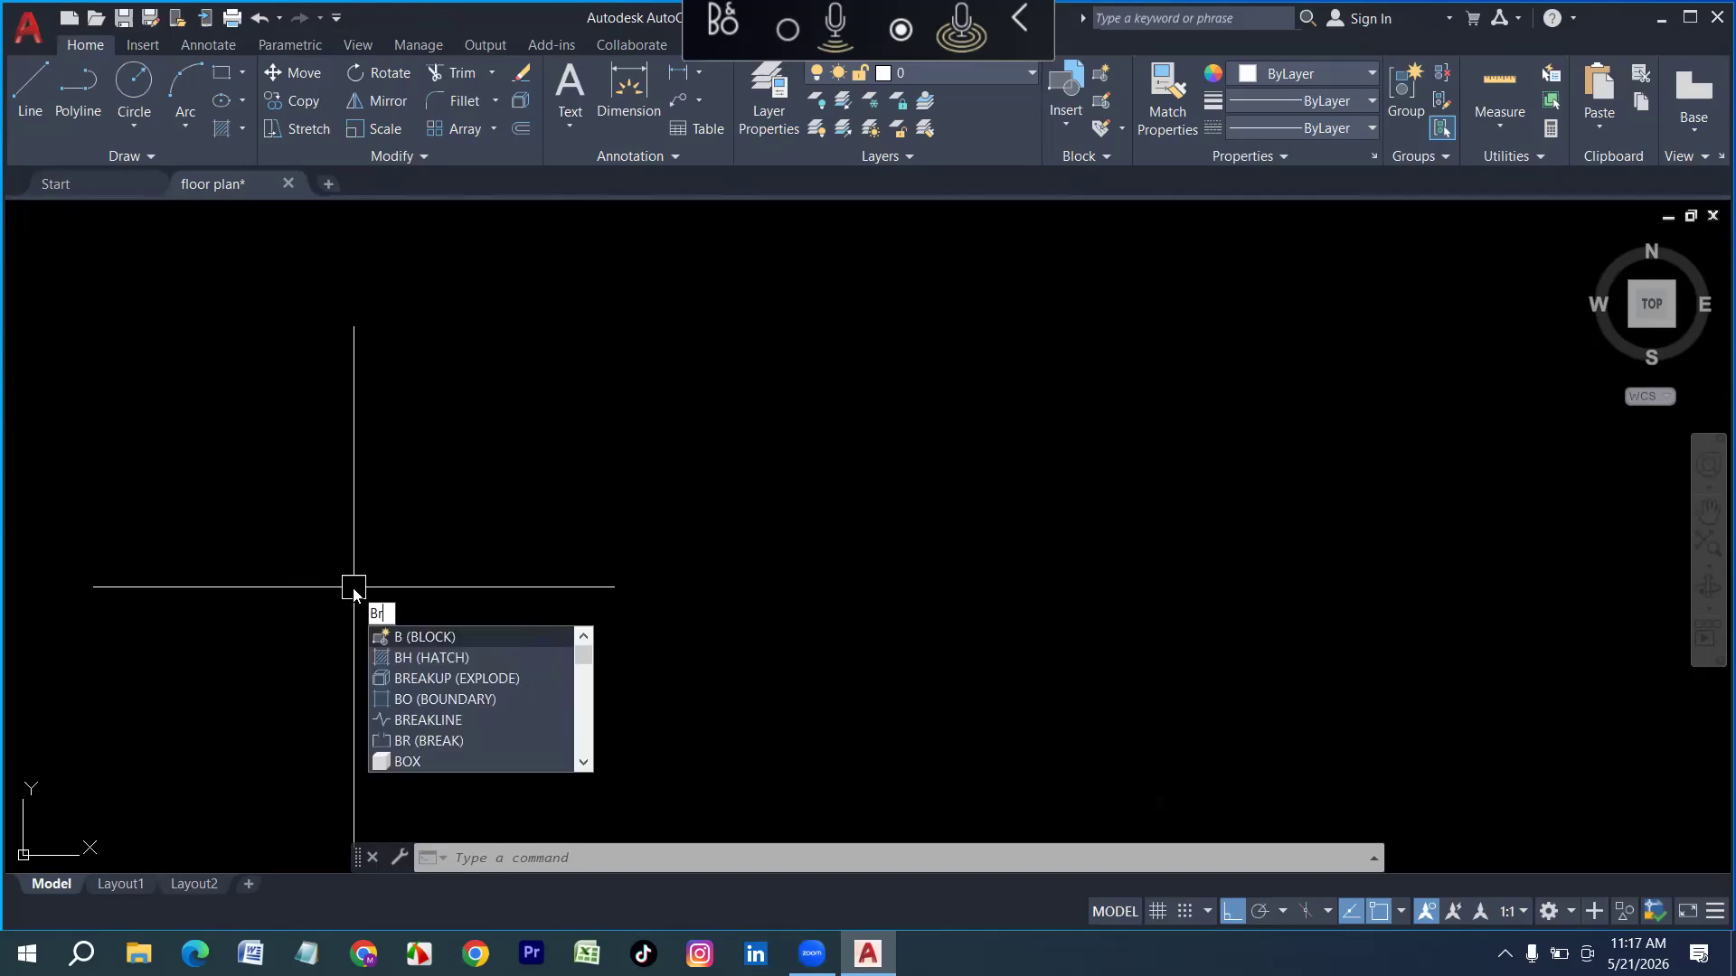
{"action": "type", "text": "ea"}
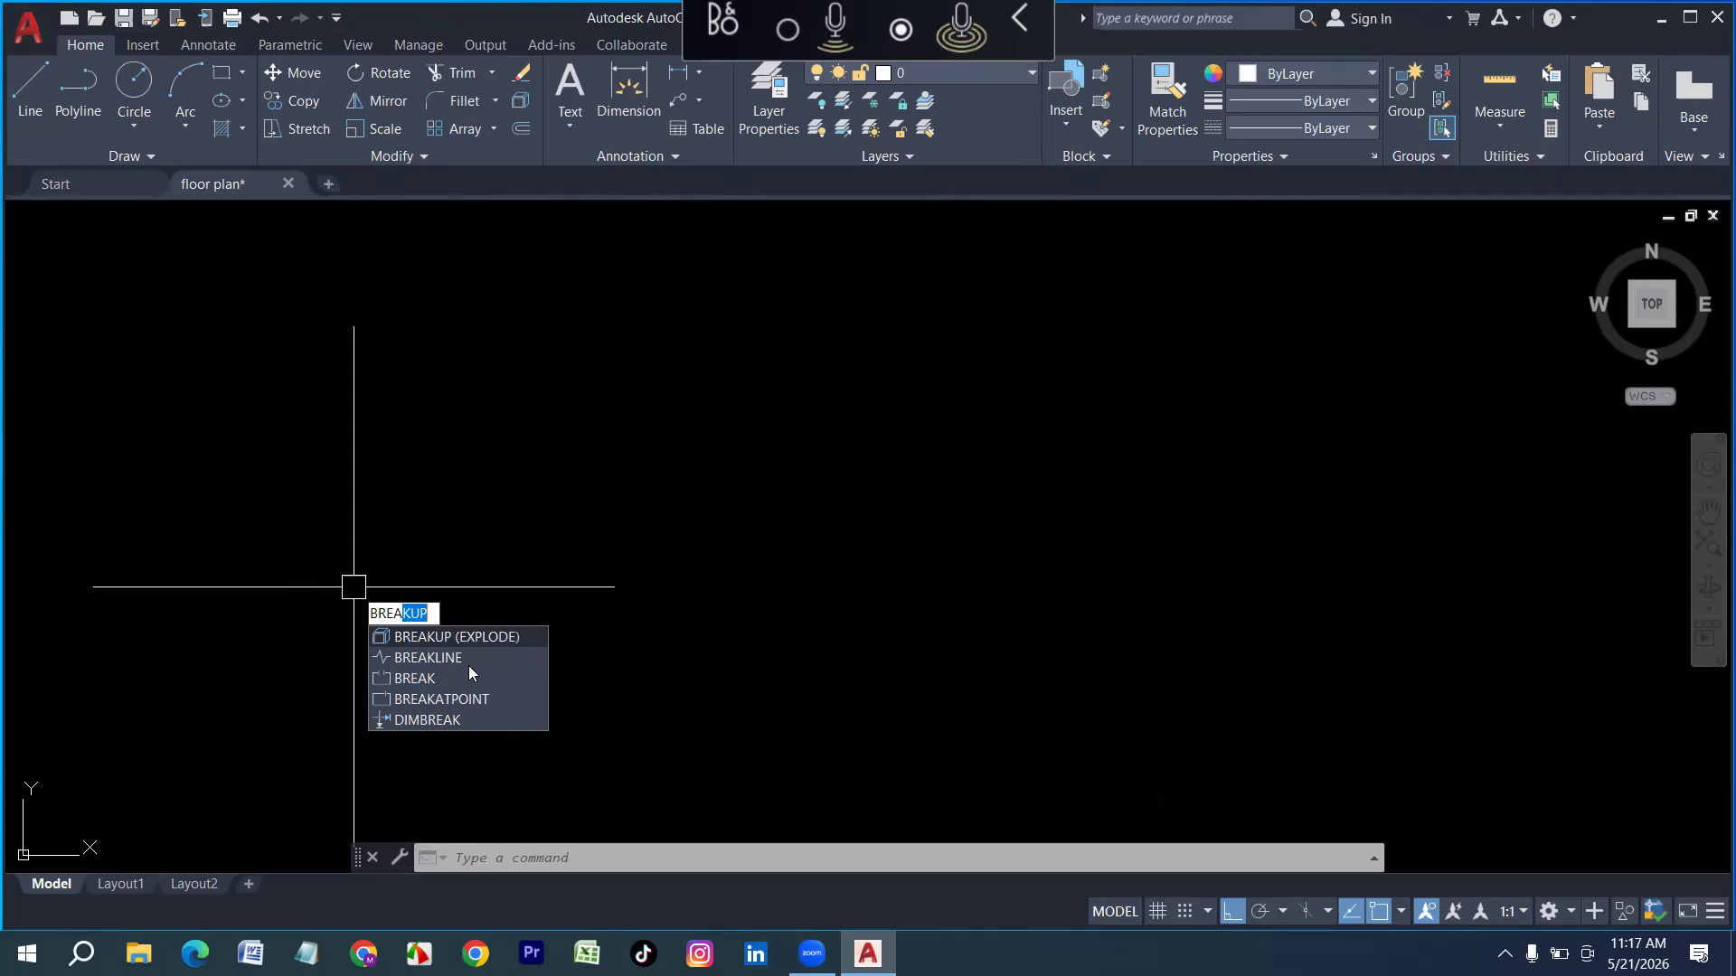
{"action": "key", "text": "Escape"}
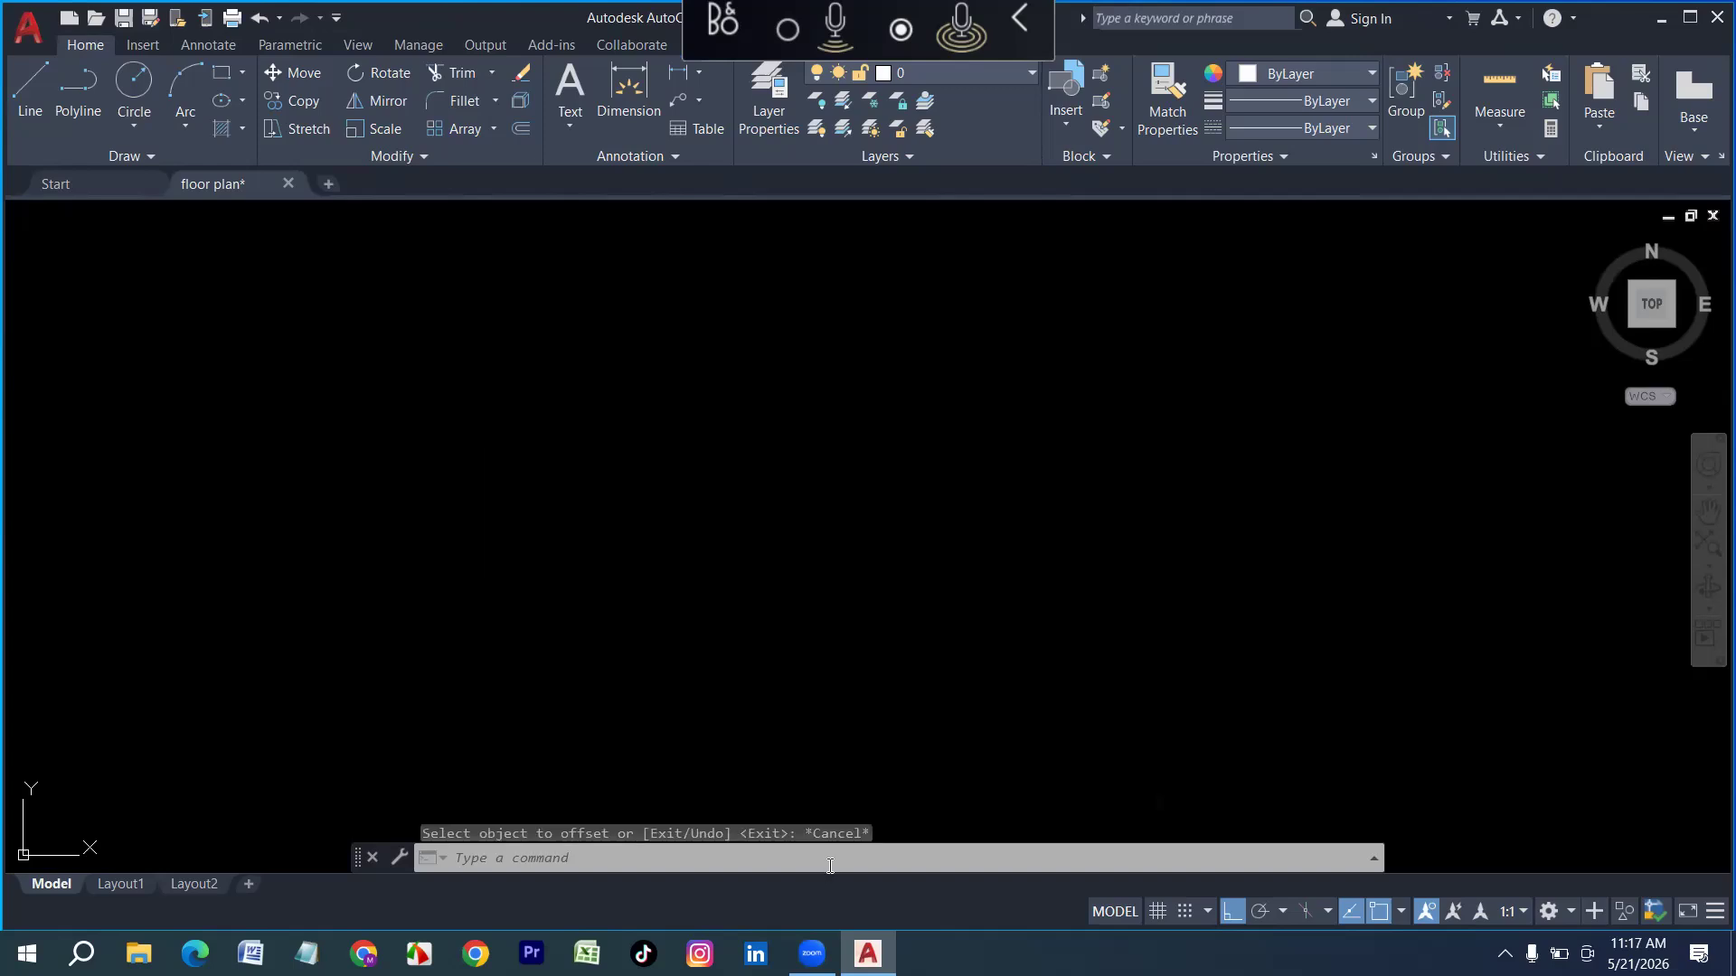
{"action": "type", "text": "S"}
{"action": "key", "text": "Return"}
{"action": "type", "text": "20"}
{"action": "key", "text": "Return"}
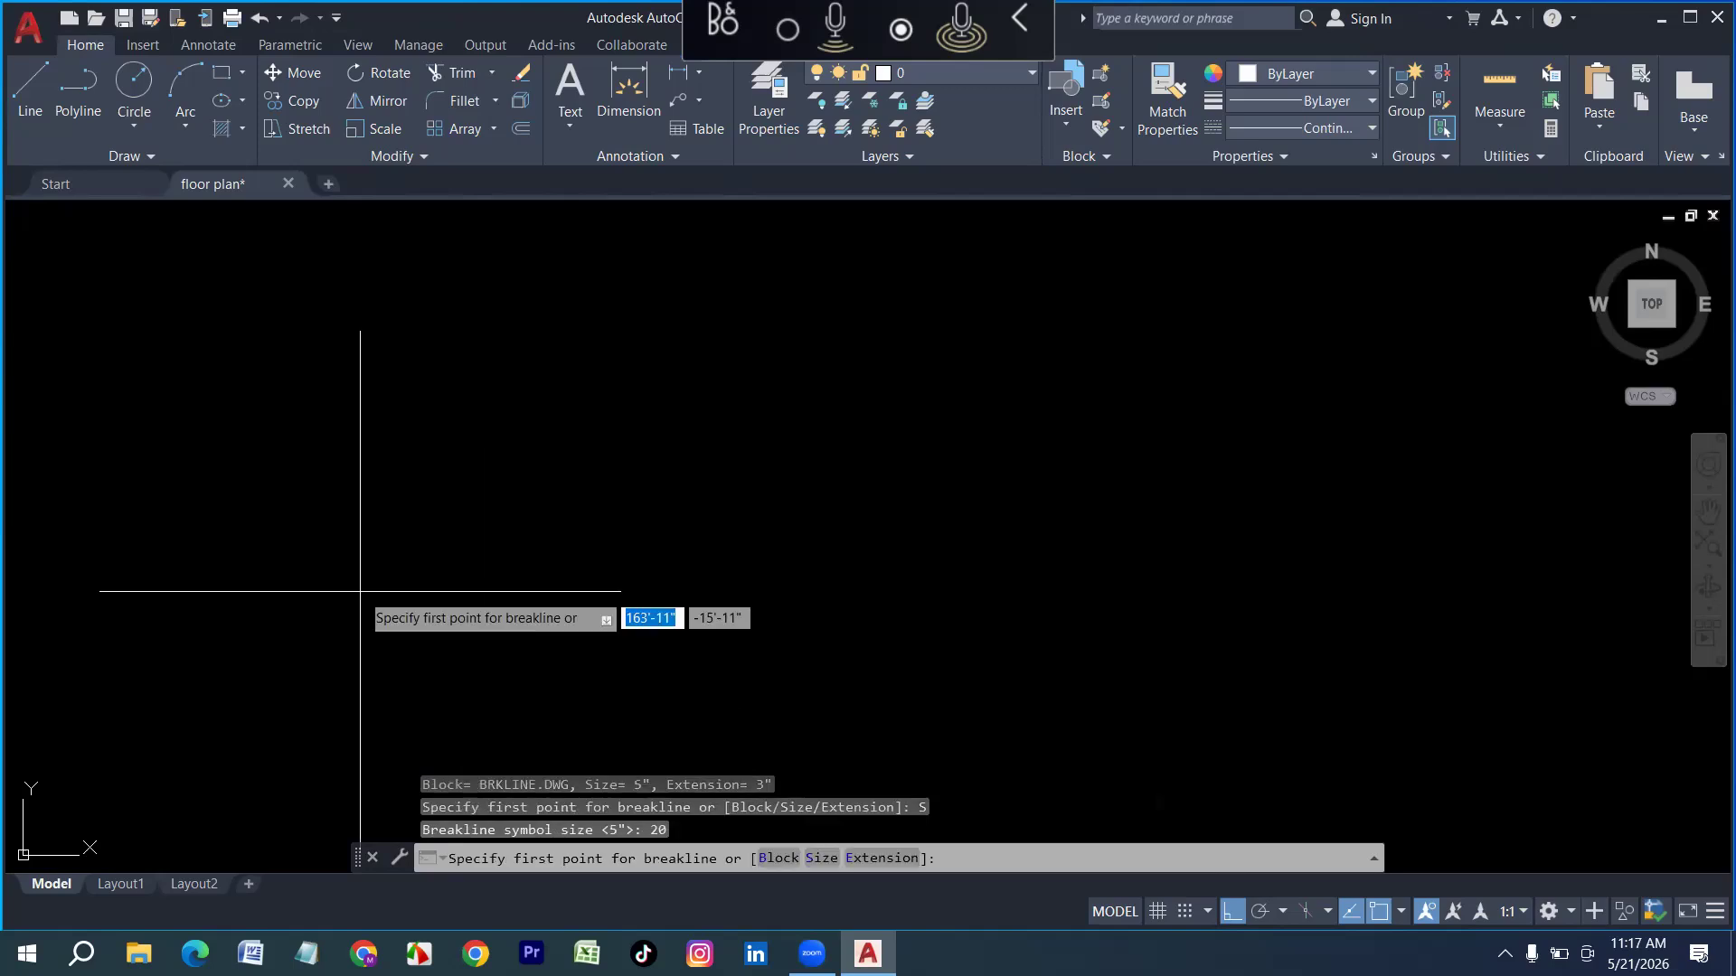
{"action": "left_click", "coordinate": [360, 591]}
{"action": "left_click", "coordinate": [886, 594]}
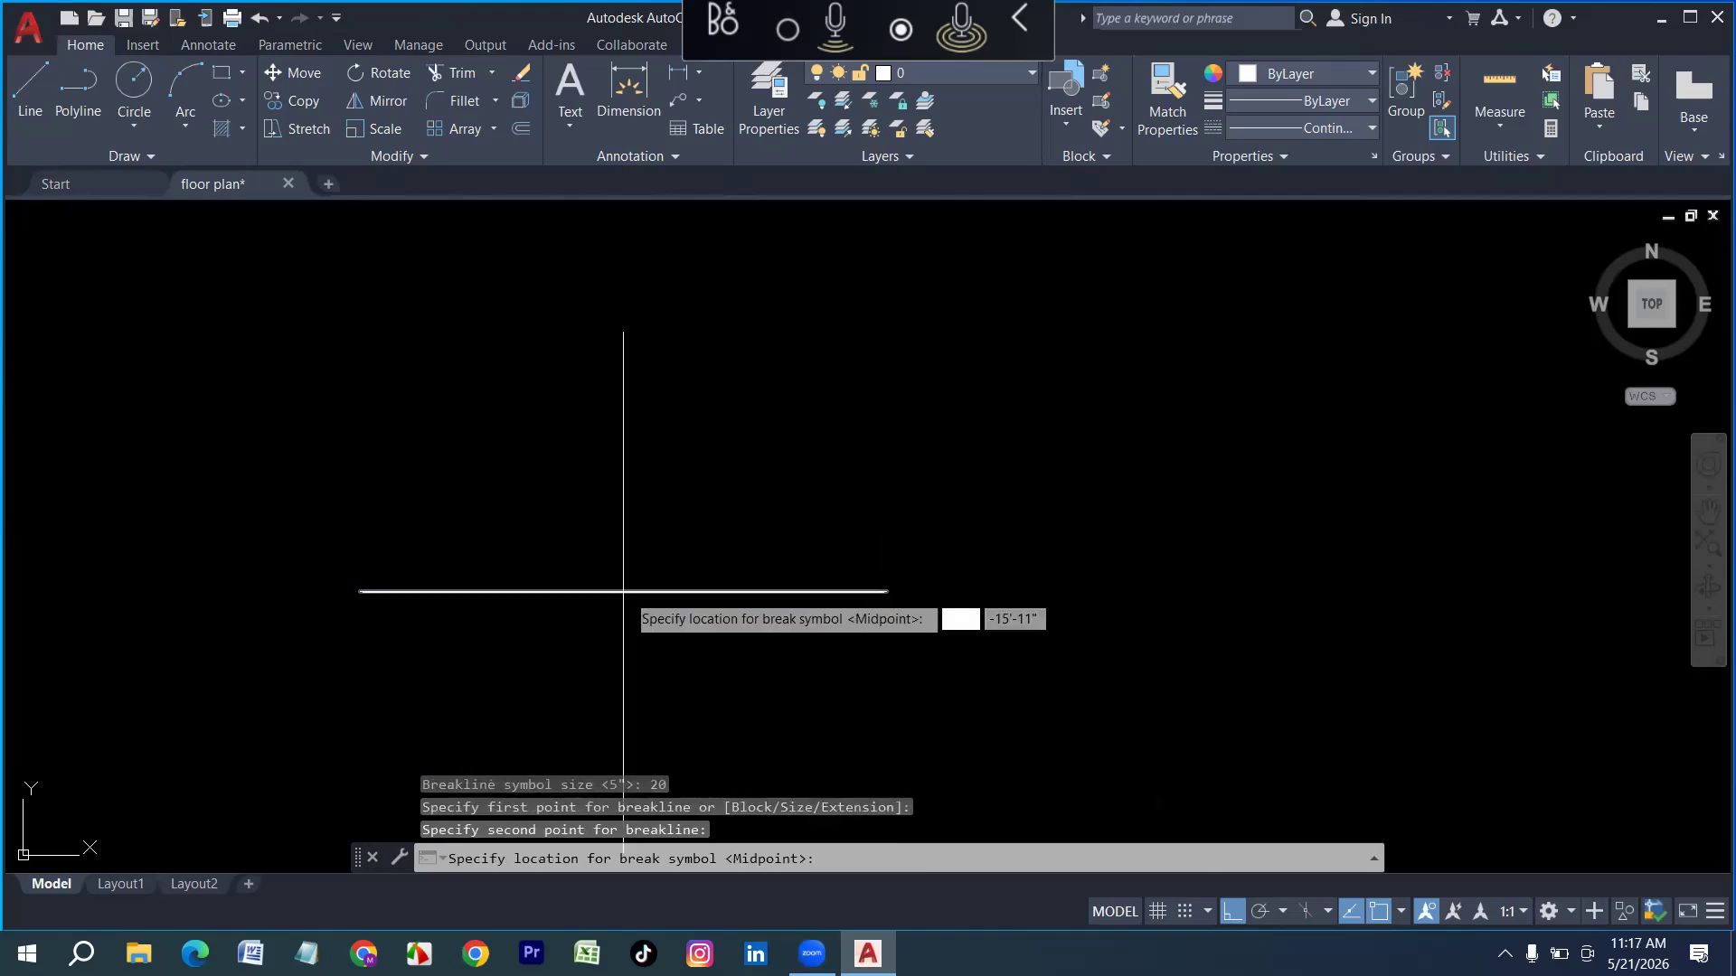
{"action": "left_click", "coordinate": [623, 593]}
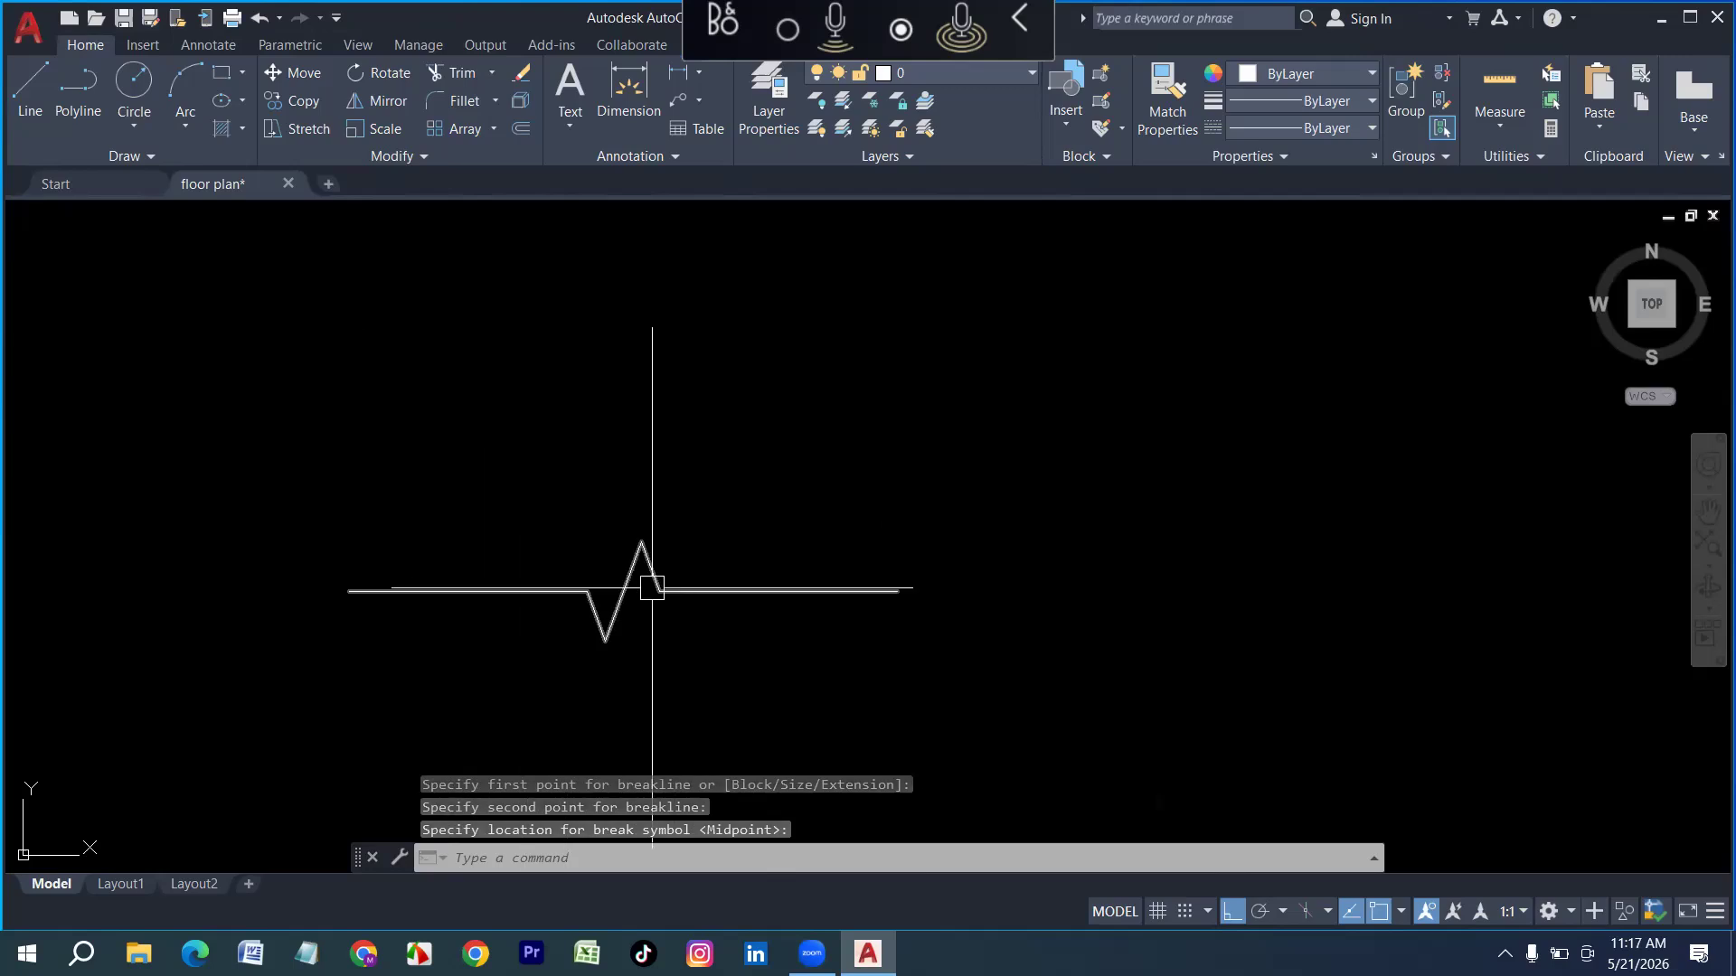
Set the text height of the "autocad" text above "3d" to 20 in its properties
{"action": "scroll", "coordinate": [632, 592], "scroll_direction": "down", "scroll_amount": 1}
{"action": "scroll", "coordinate": [594, 624], "scroll_direction": "up", "scroll_amount": 2}
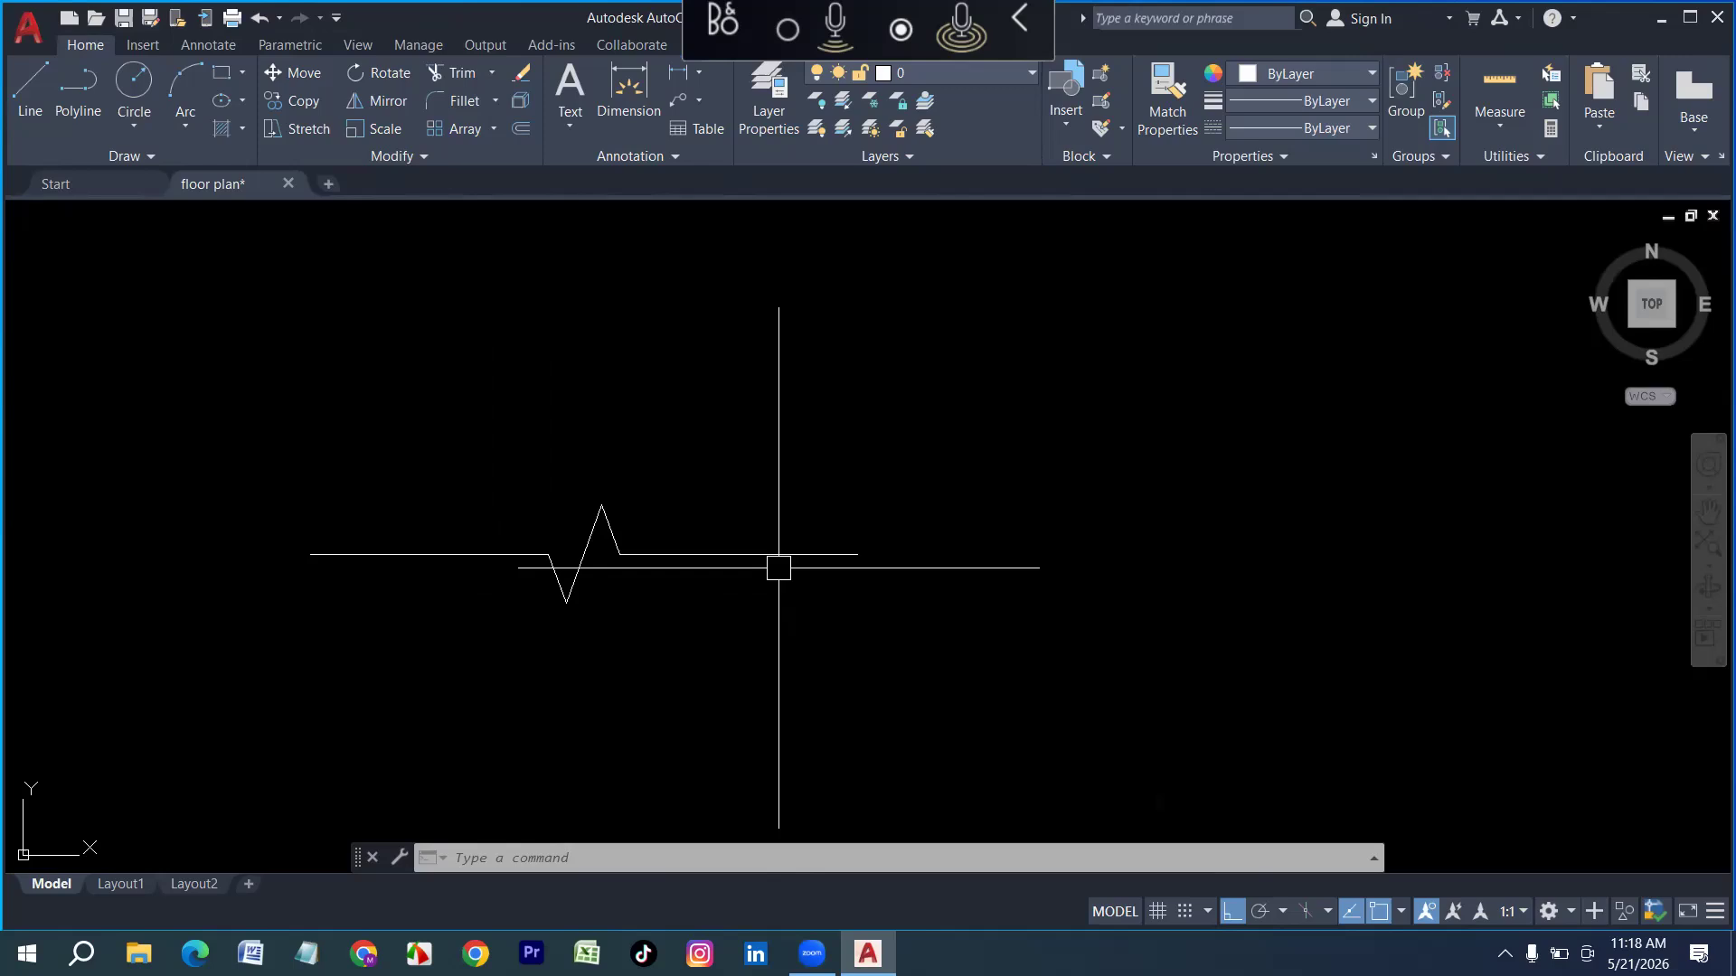
{"action": "scroll", "coordinate": [504, 641], "scroll_direction": "down", "scroll_amount": 10}
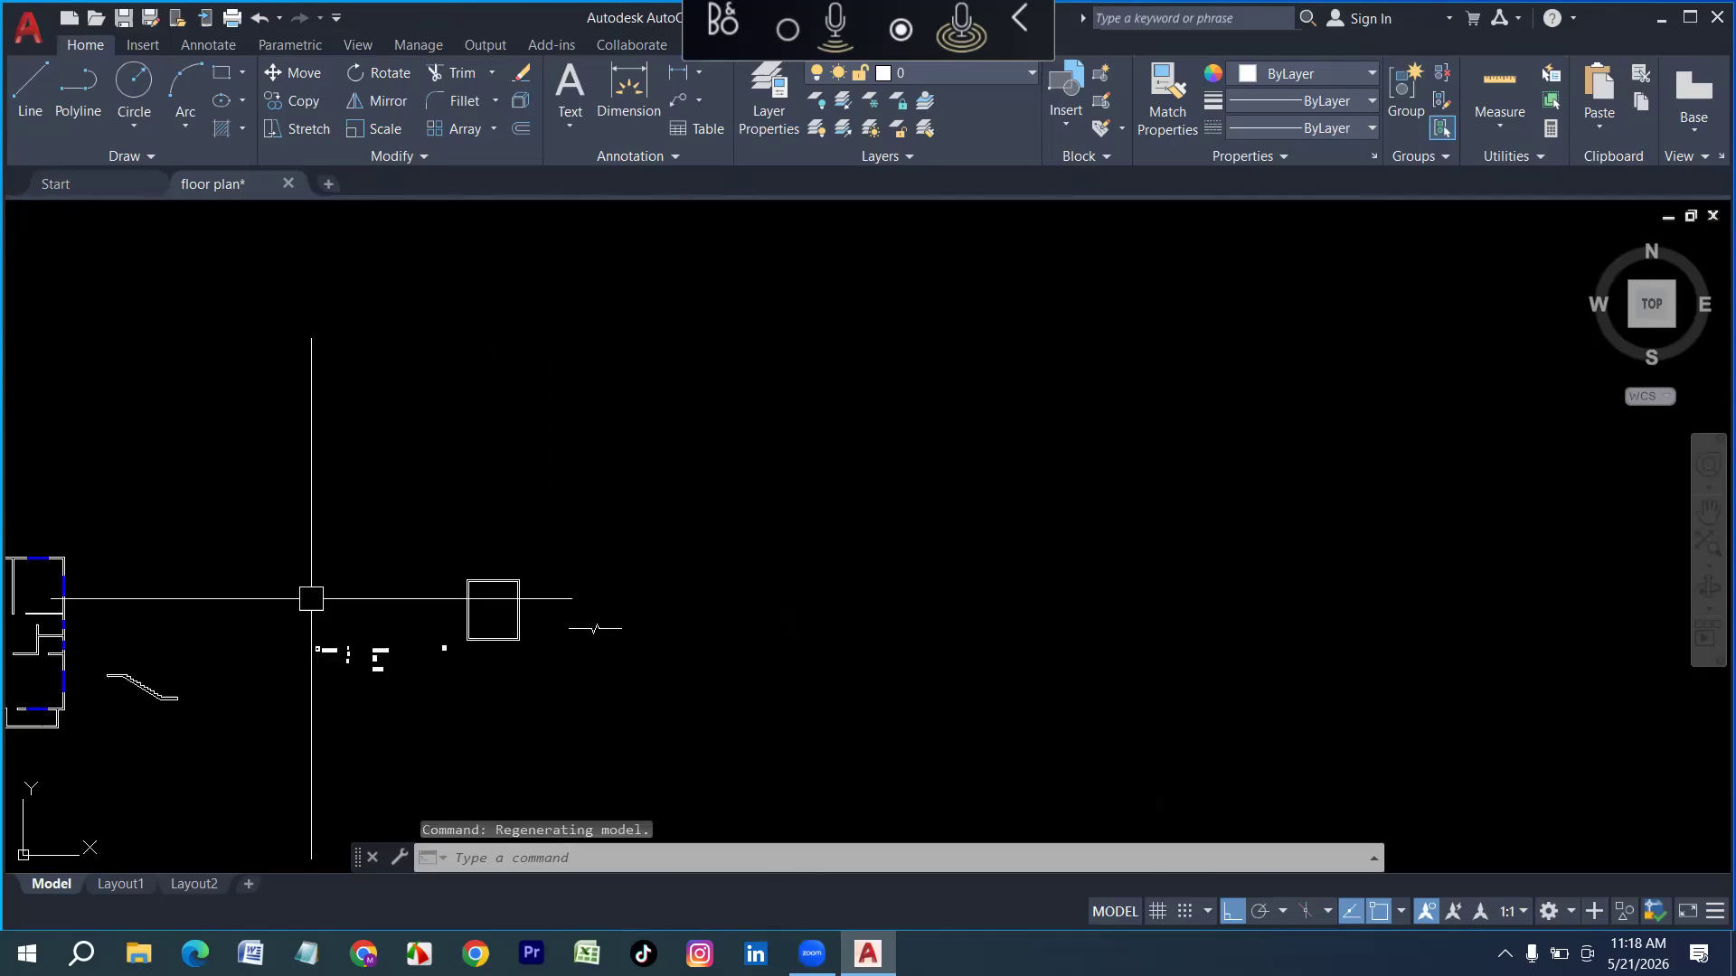
{"action": "scroll", "coordinate": [982, 630], "scroll_direction": "up", "scroll_amount": 10}
{"action": "scroll", "coordinate": [982, 630], "scroll_direction": "up", "scroll_amount": 2}
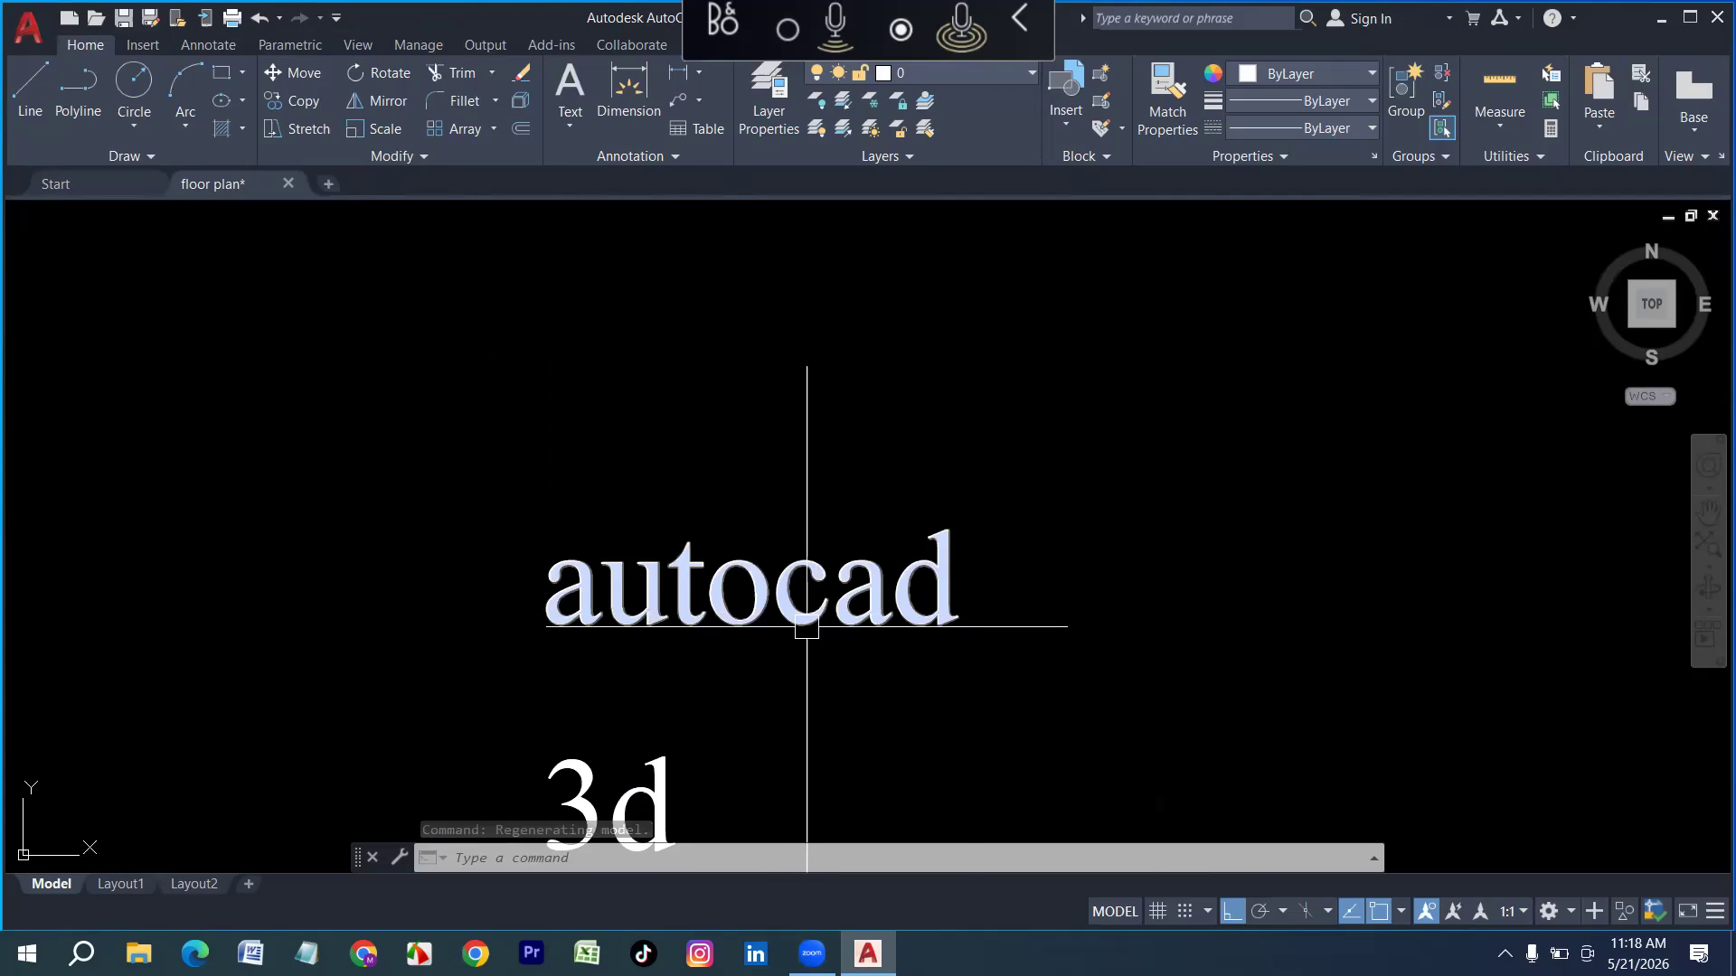
{"action": "left_click", "coordinate": [815, 649]}
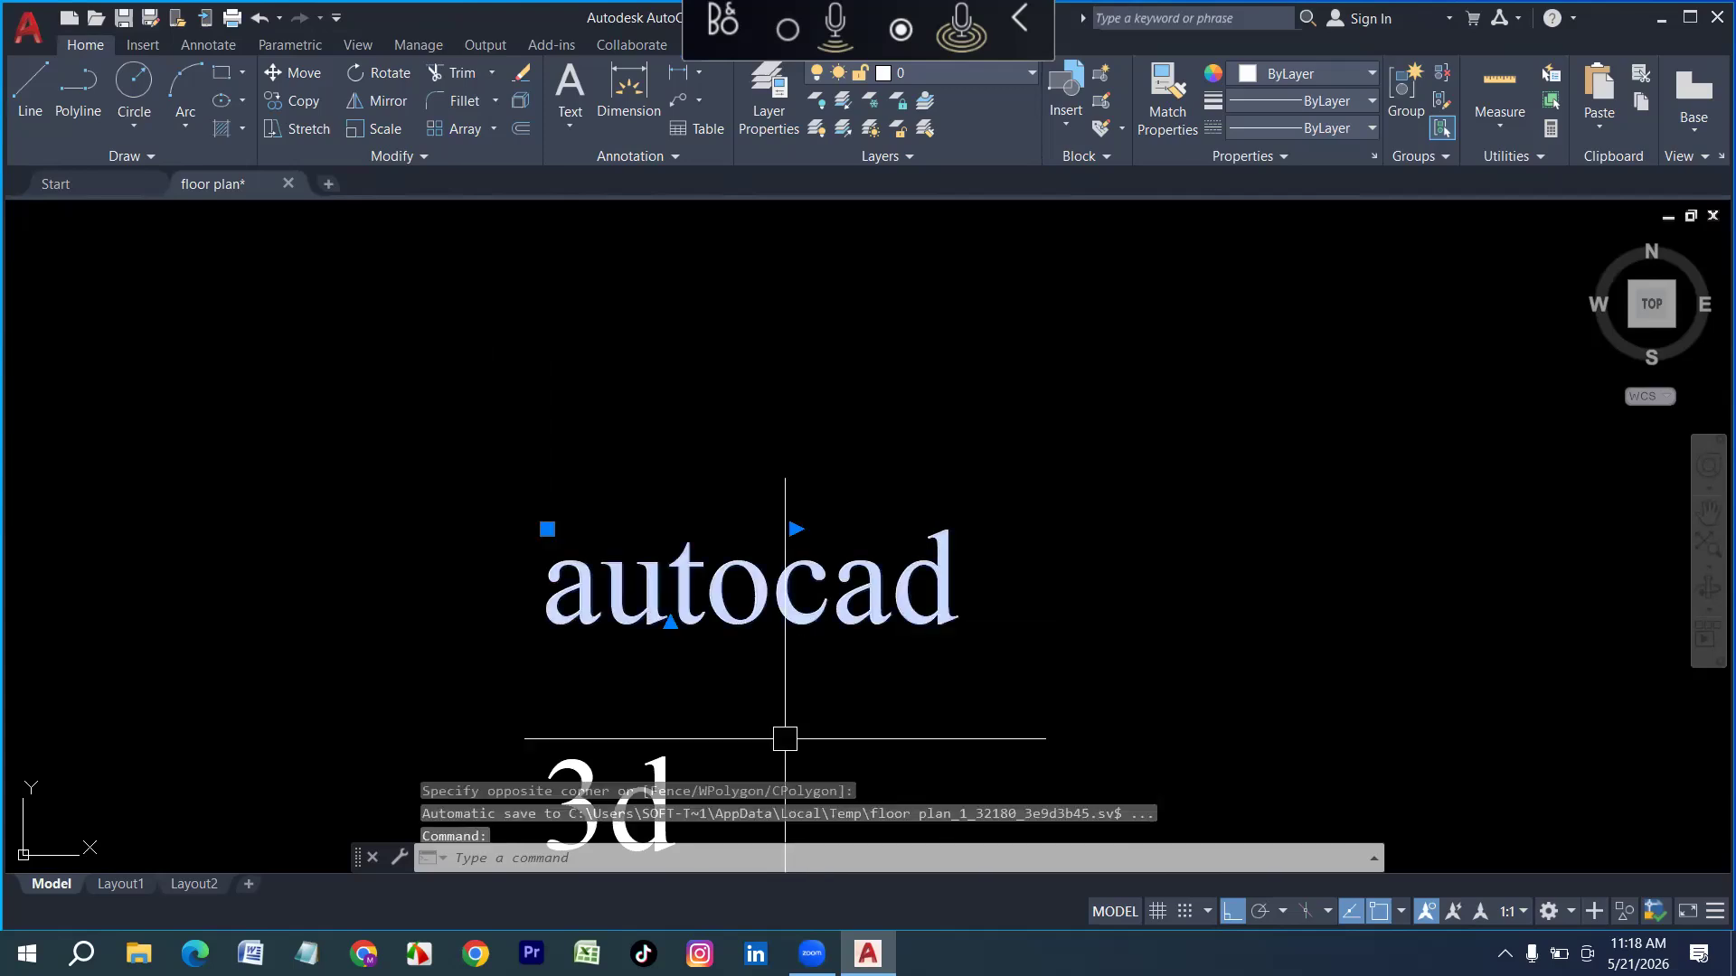
{"action": "type", "text": "CH"}
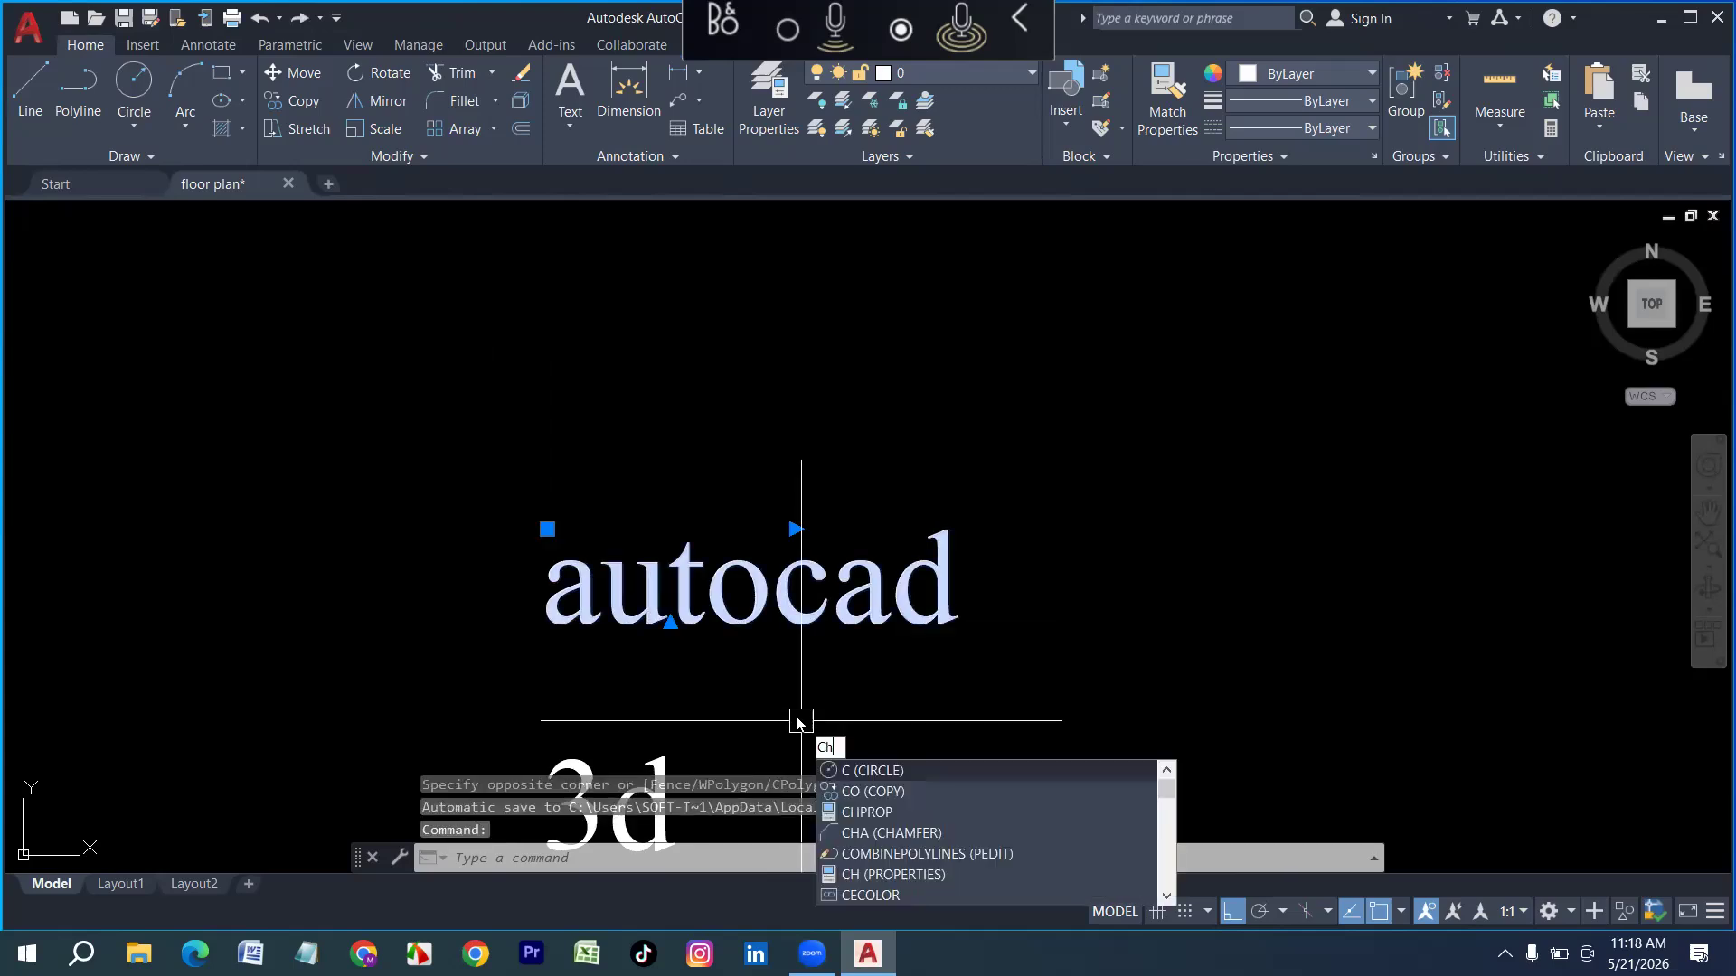
{"action": "key", "text": "Return"}
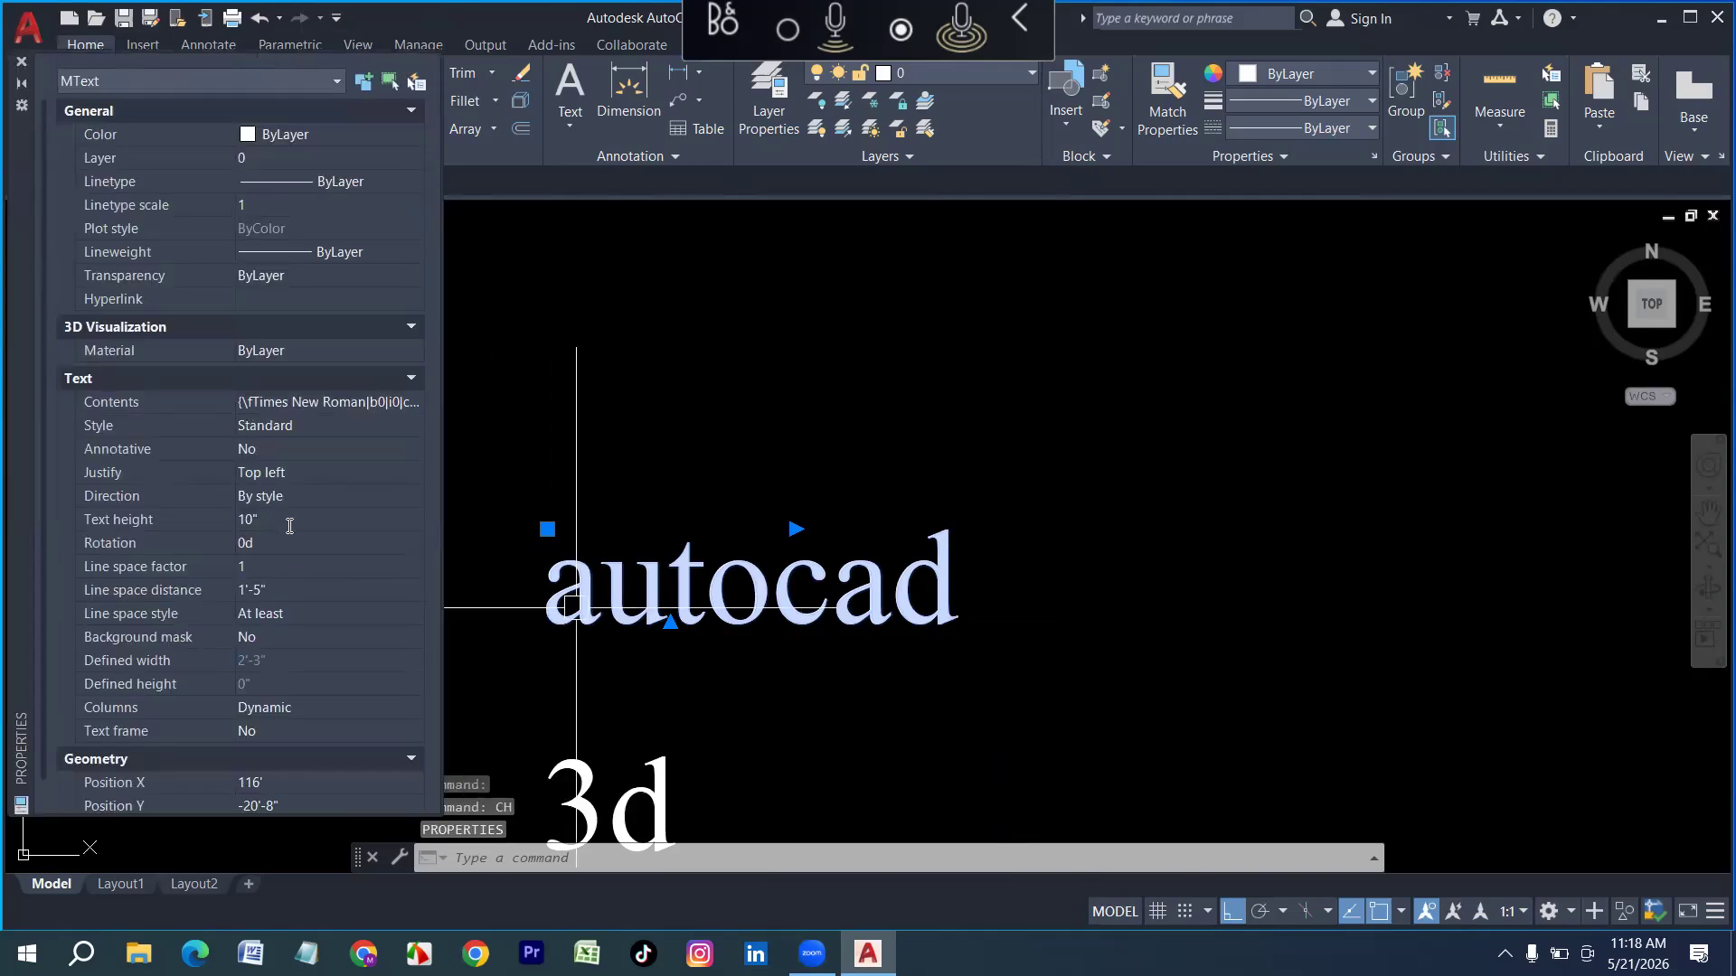
{"action": "left_click", "coordinate": [291, 520]}
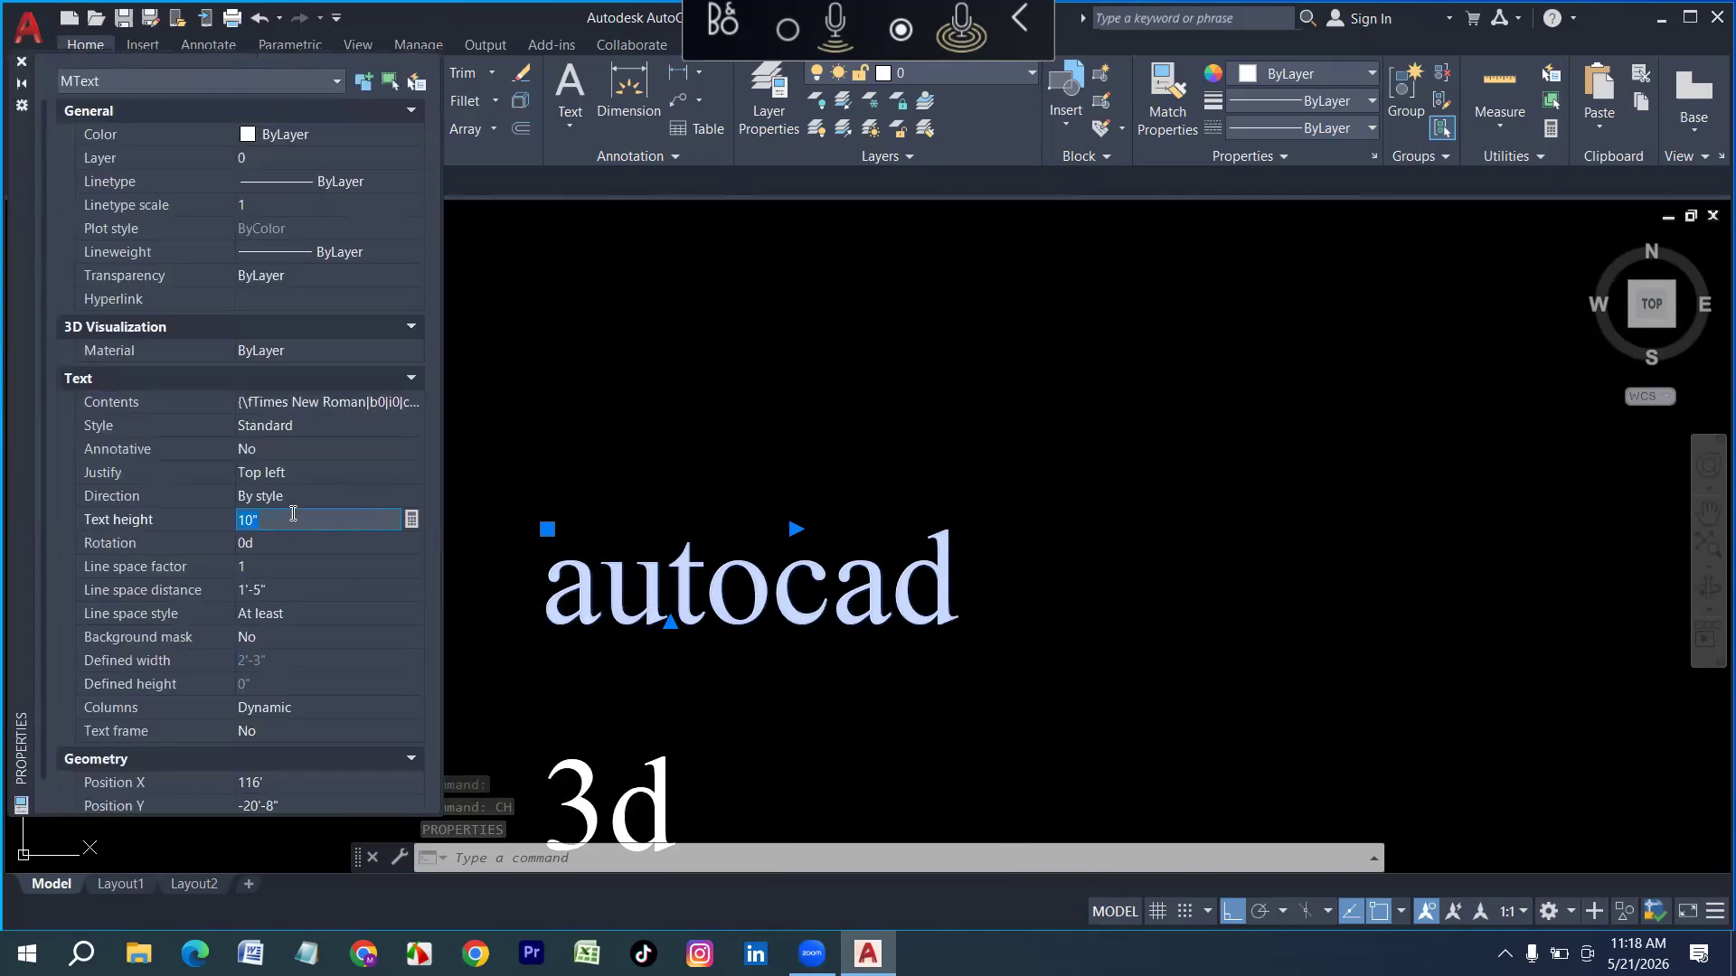
{"action": "type", "text": "20"}
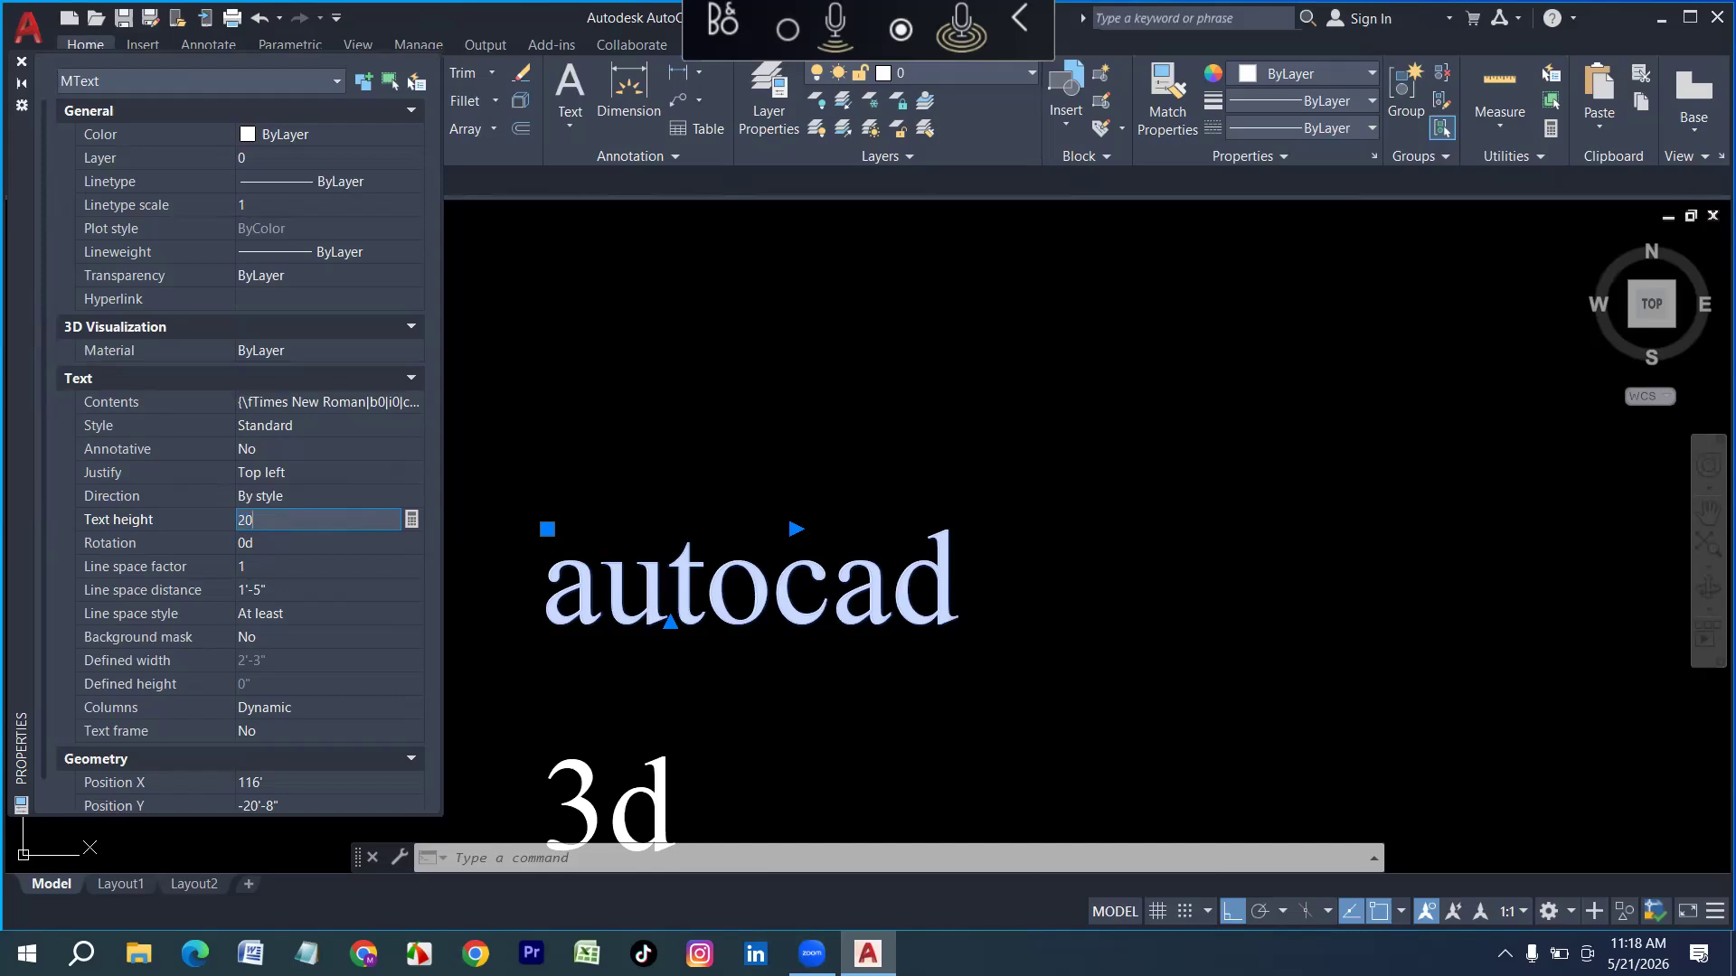
{"action": "key", "text": "Tab"}
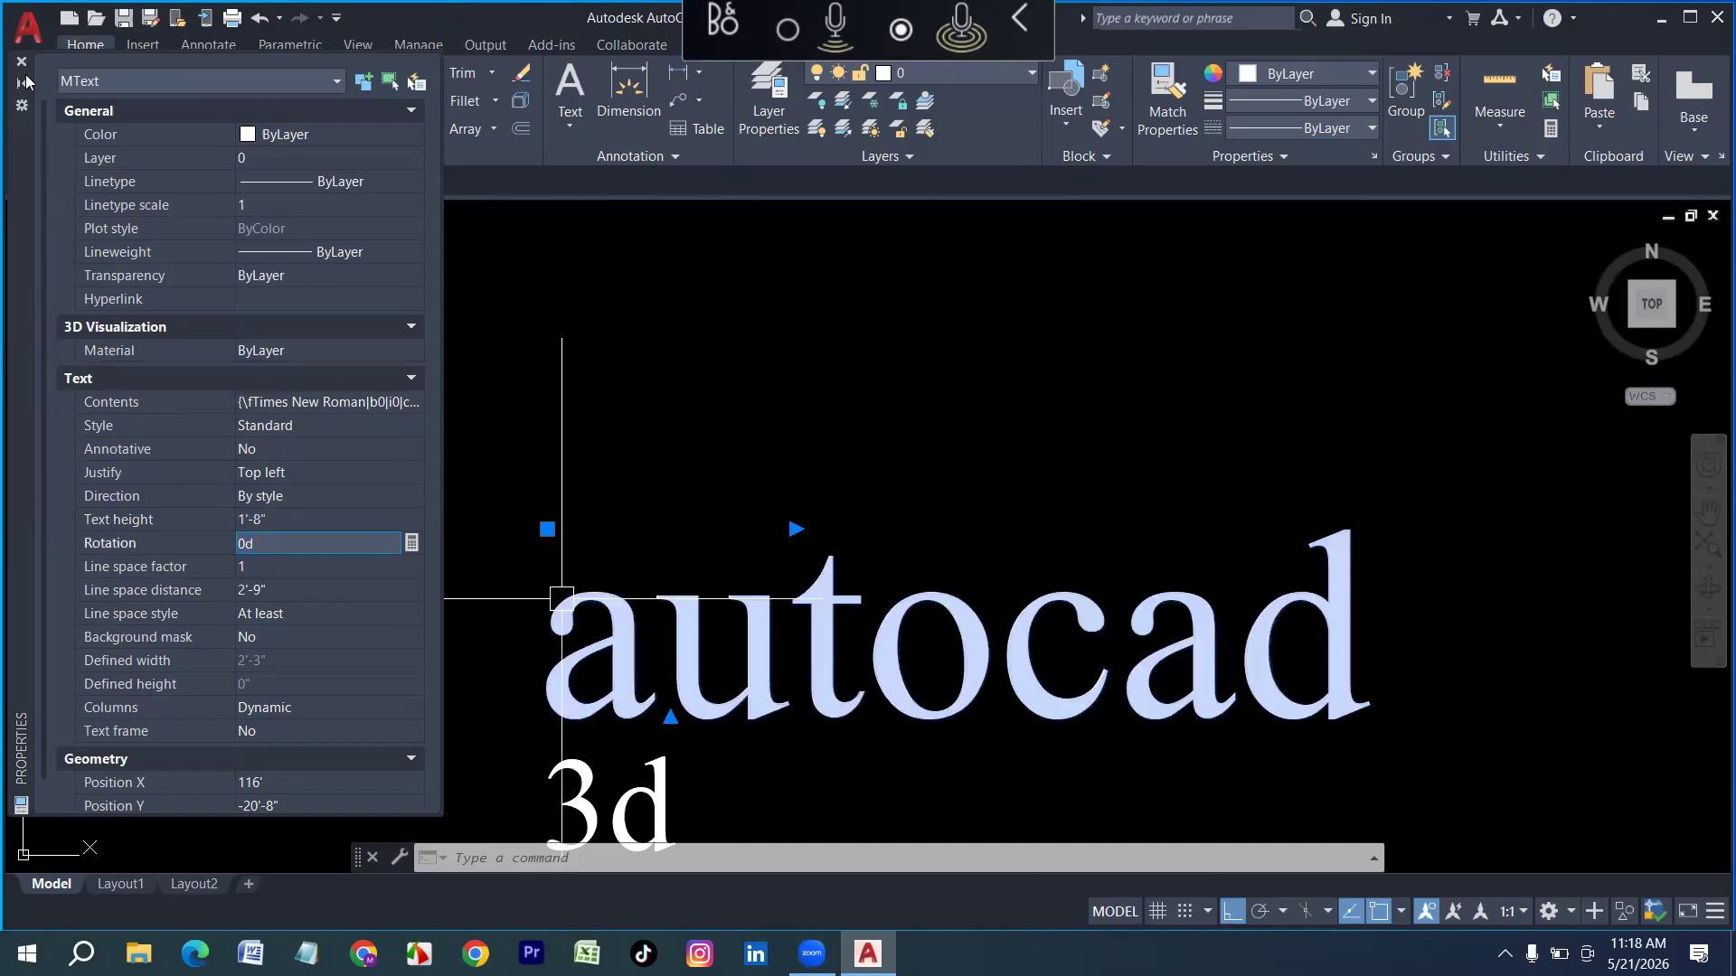
{"action": "scroll", "coordinate": [451, 514], "scroll_direction": "down", "scroll_amount": 2}
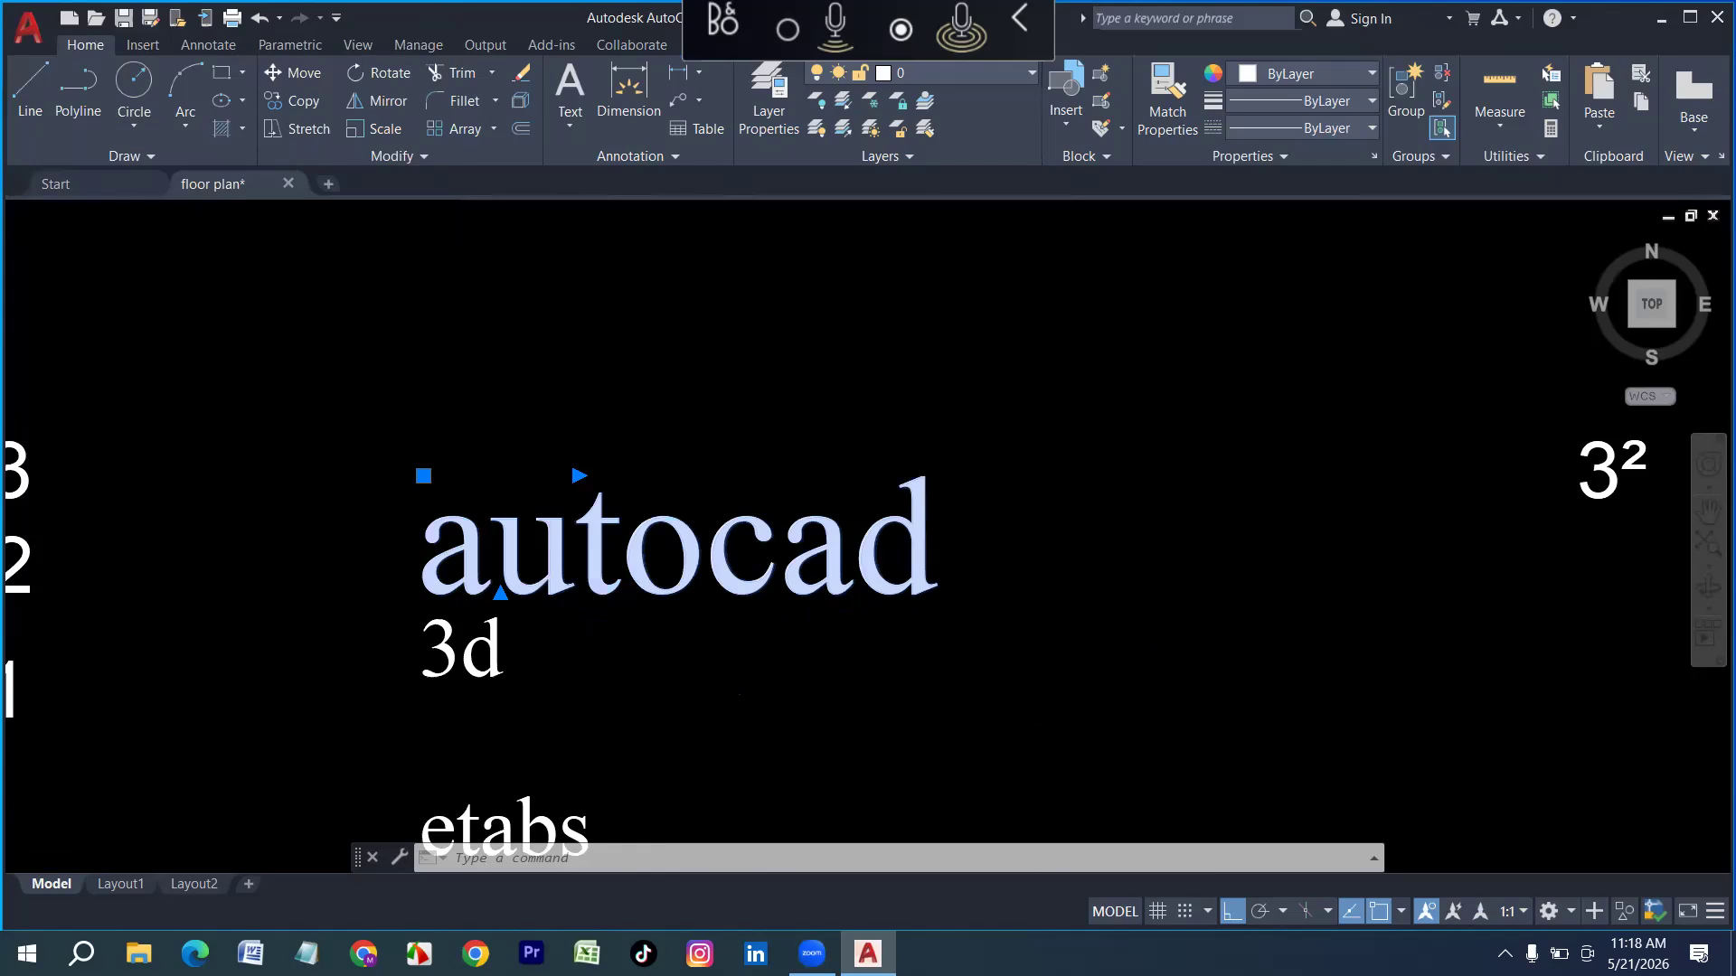
{"action": "key", "text": "Escape"}
Set the text height of the "etabs" text below "3d" to 25 in its properties
{"action": "scroll", "coordinate": [217, 379], "scroll_direction": "down", "scroll_amount": 2}
{"action": "left_click", "coordinate": [373, 673]}
{"action": "scroll", "coordinate": [373, 674], "scroll_direction": "up", "scroll_amount": 2}
{"action": "type", "text": "ch"}
{"action": "key", "text": "Return"}
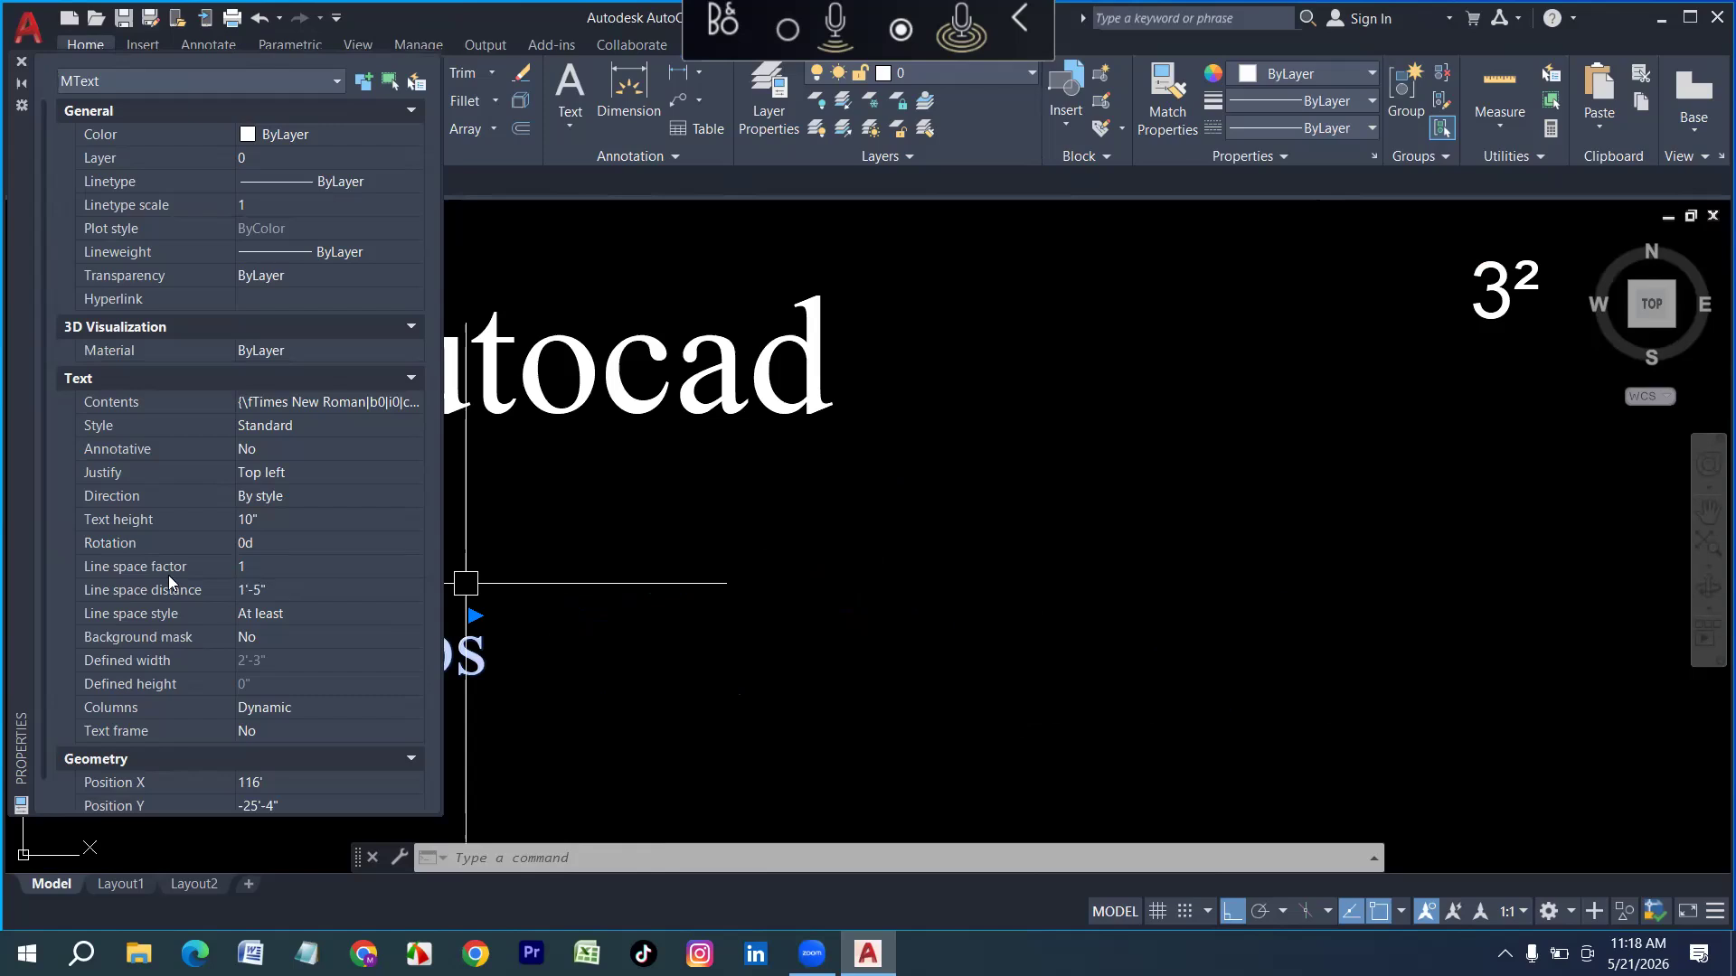
{"action": "left_click", "coordinate": [289, 522]}
{"action": "type", "text": "25"}
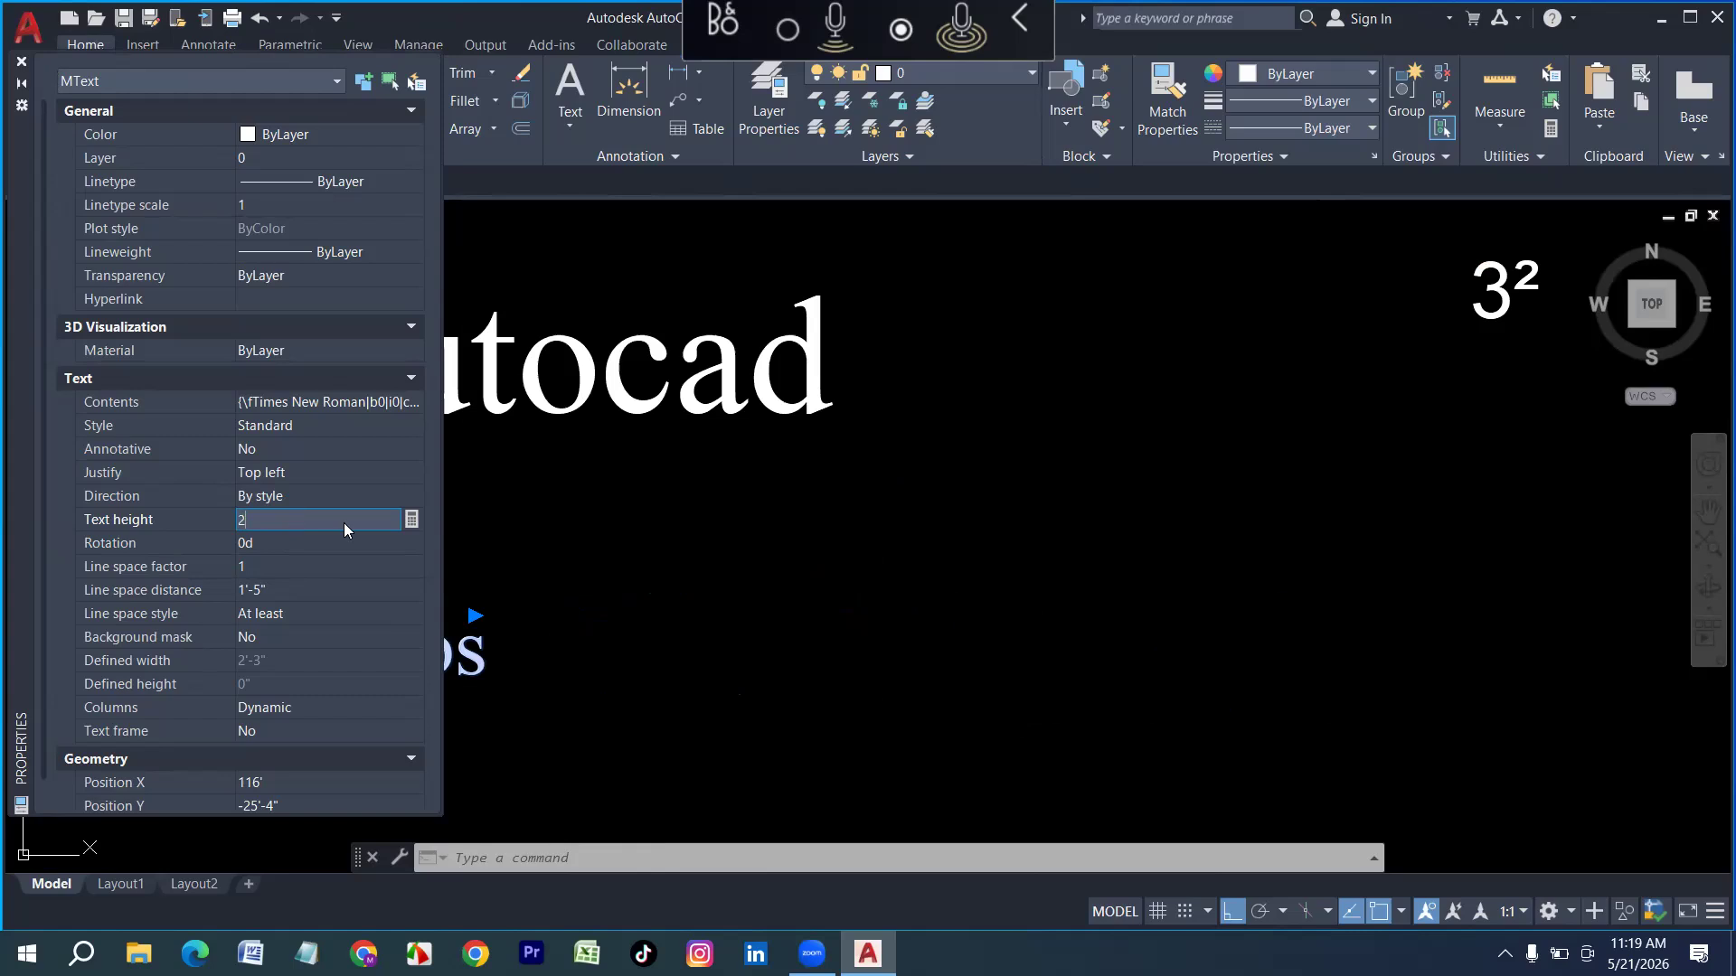
{"action": "key", "text": "Tab"}
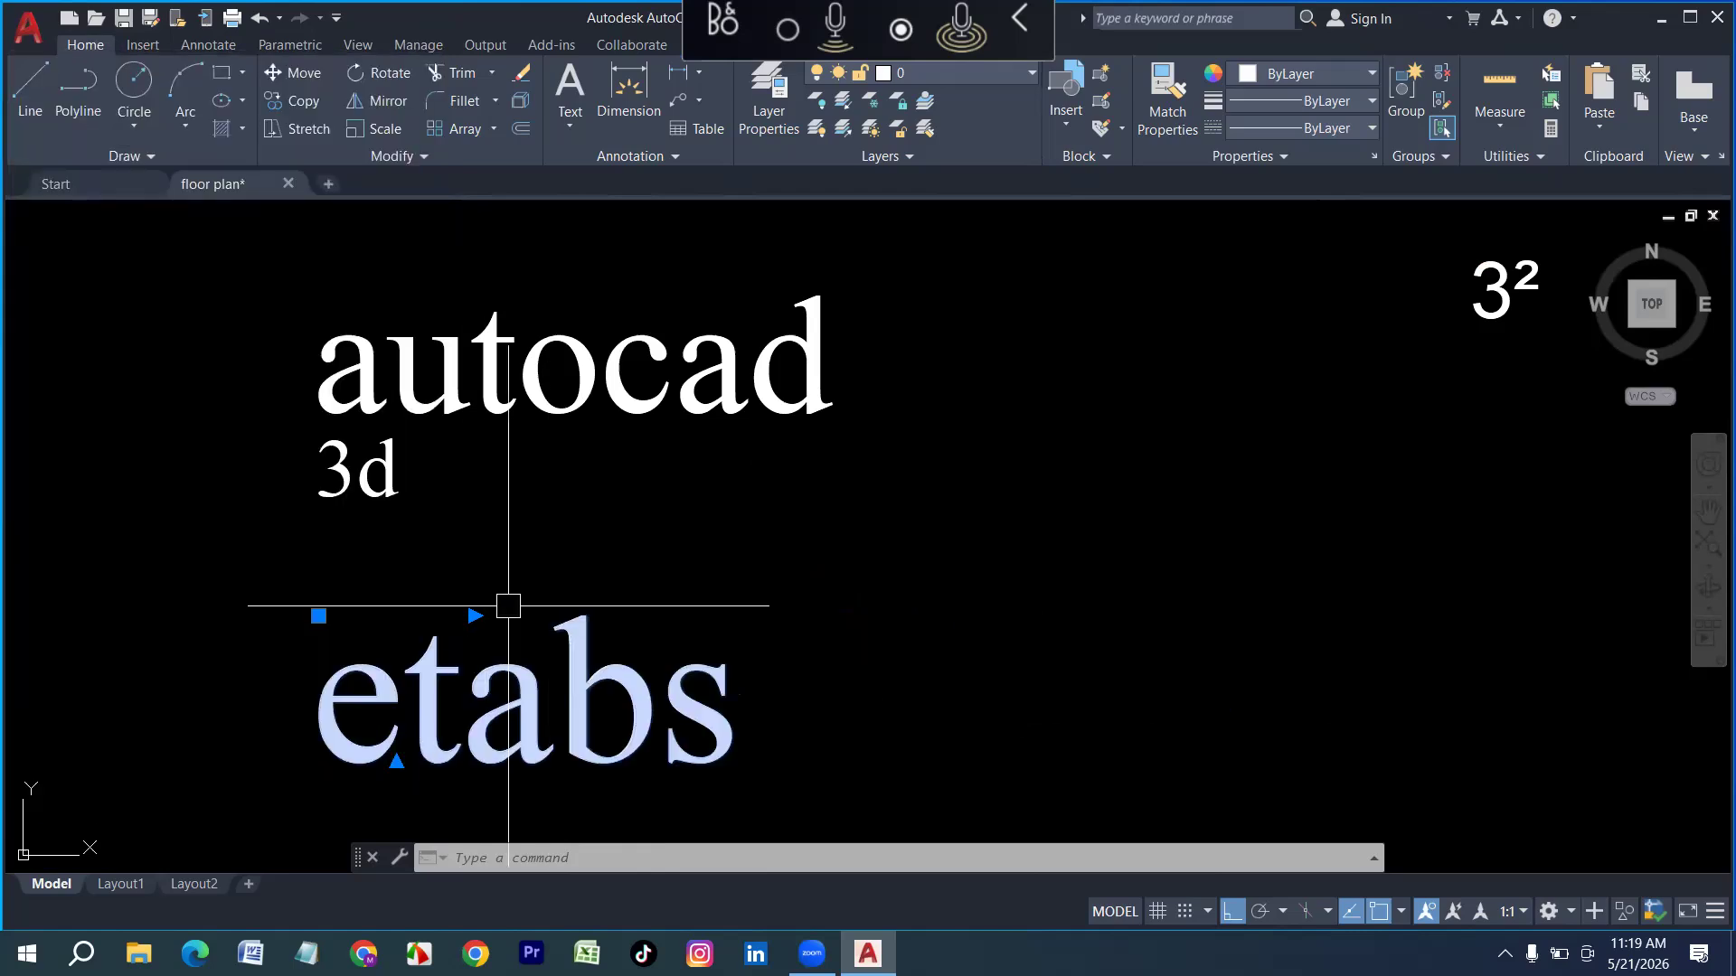
{"action": "key", "text": "Escape"}
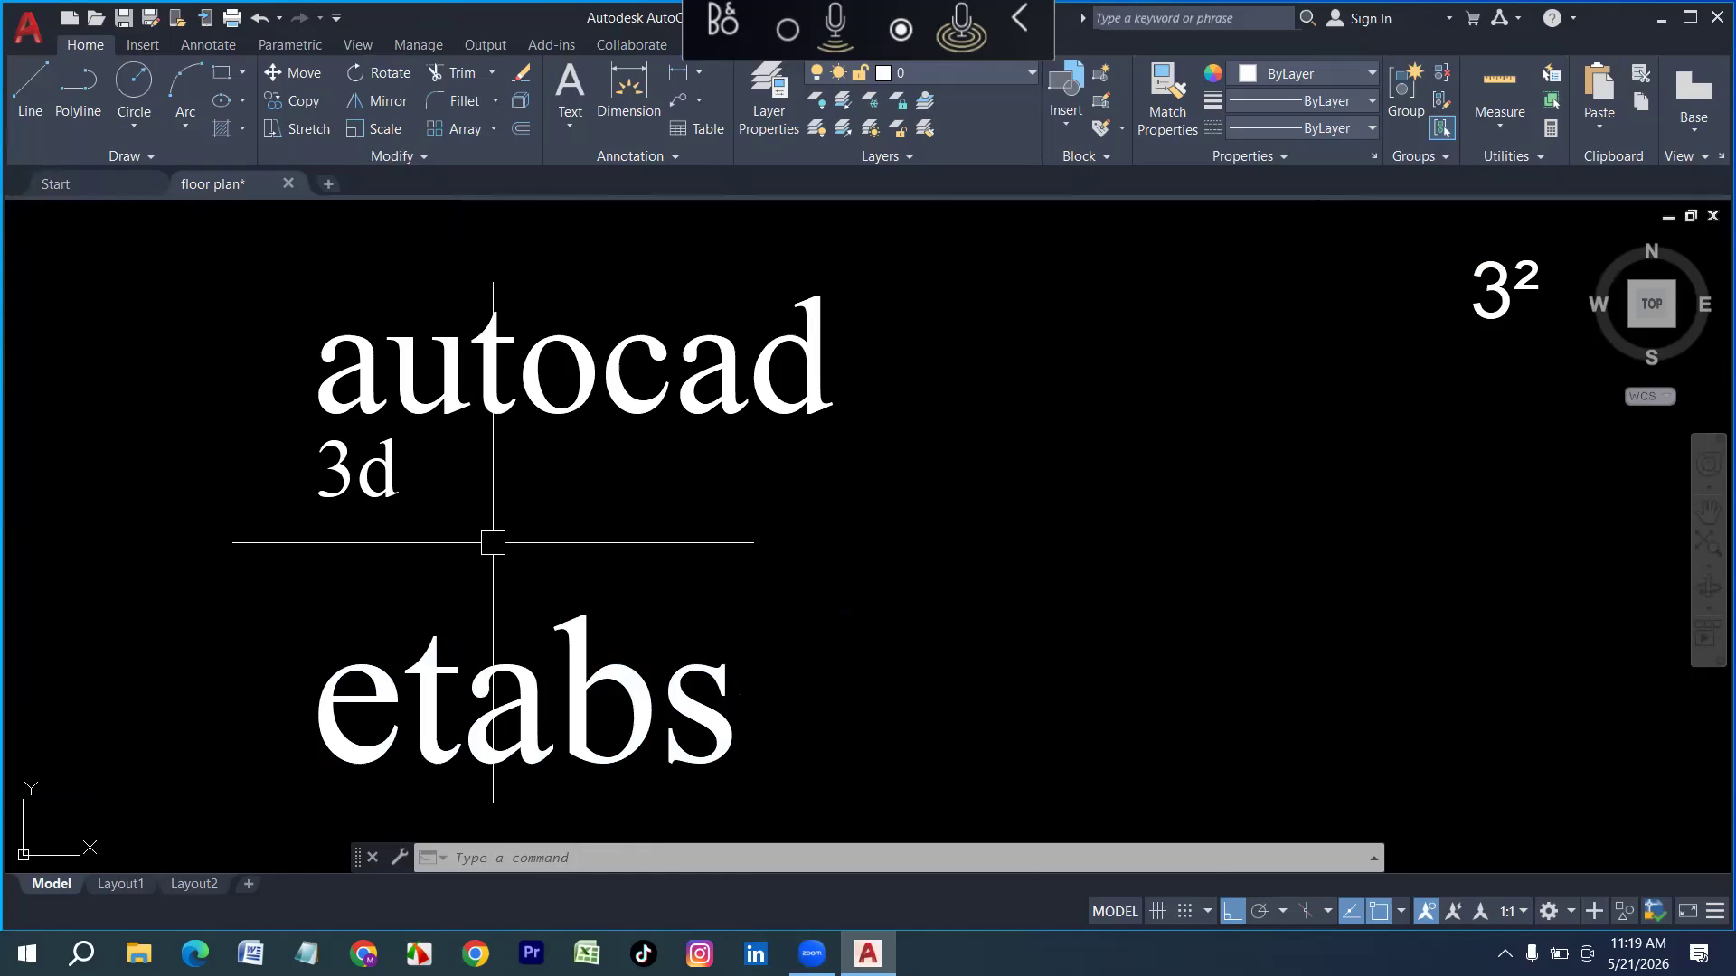
Draw a 10' horizontal line in an empty area of the drawing
{"action": "scroll", "coordinate": [568, 545], "scroll_direction": "down", "scroll_amount": 4}
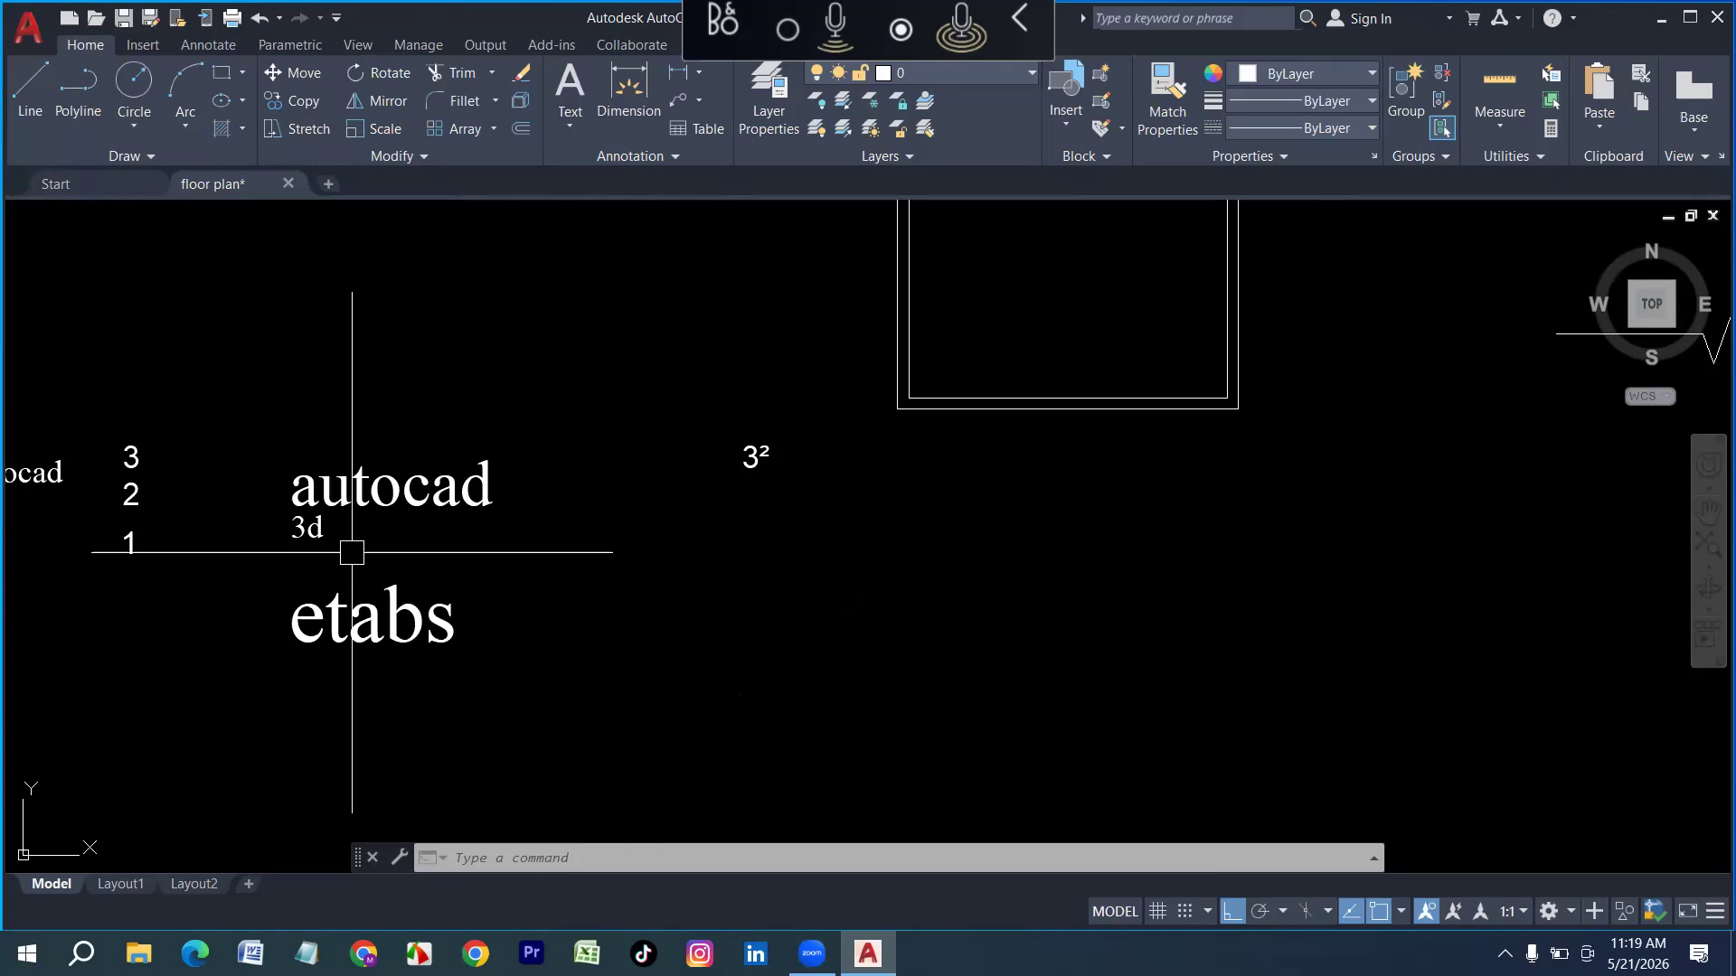
{"action": "scroll", "coordinate": [339, 592], "scroll_direction": "down", "scroll_amount": 6}
{"action": "scroll", "coordinate": [425, 507], "scroll_direction": "up", "scroll_amount": 4}
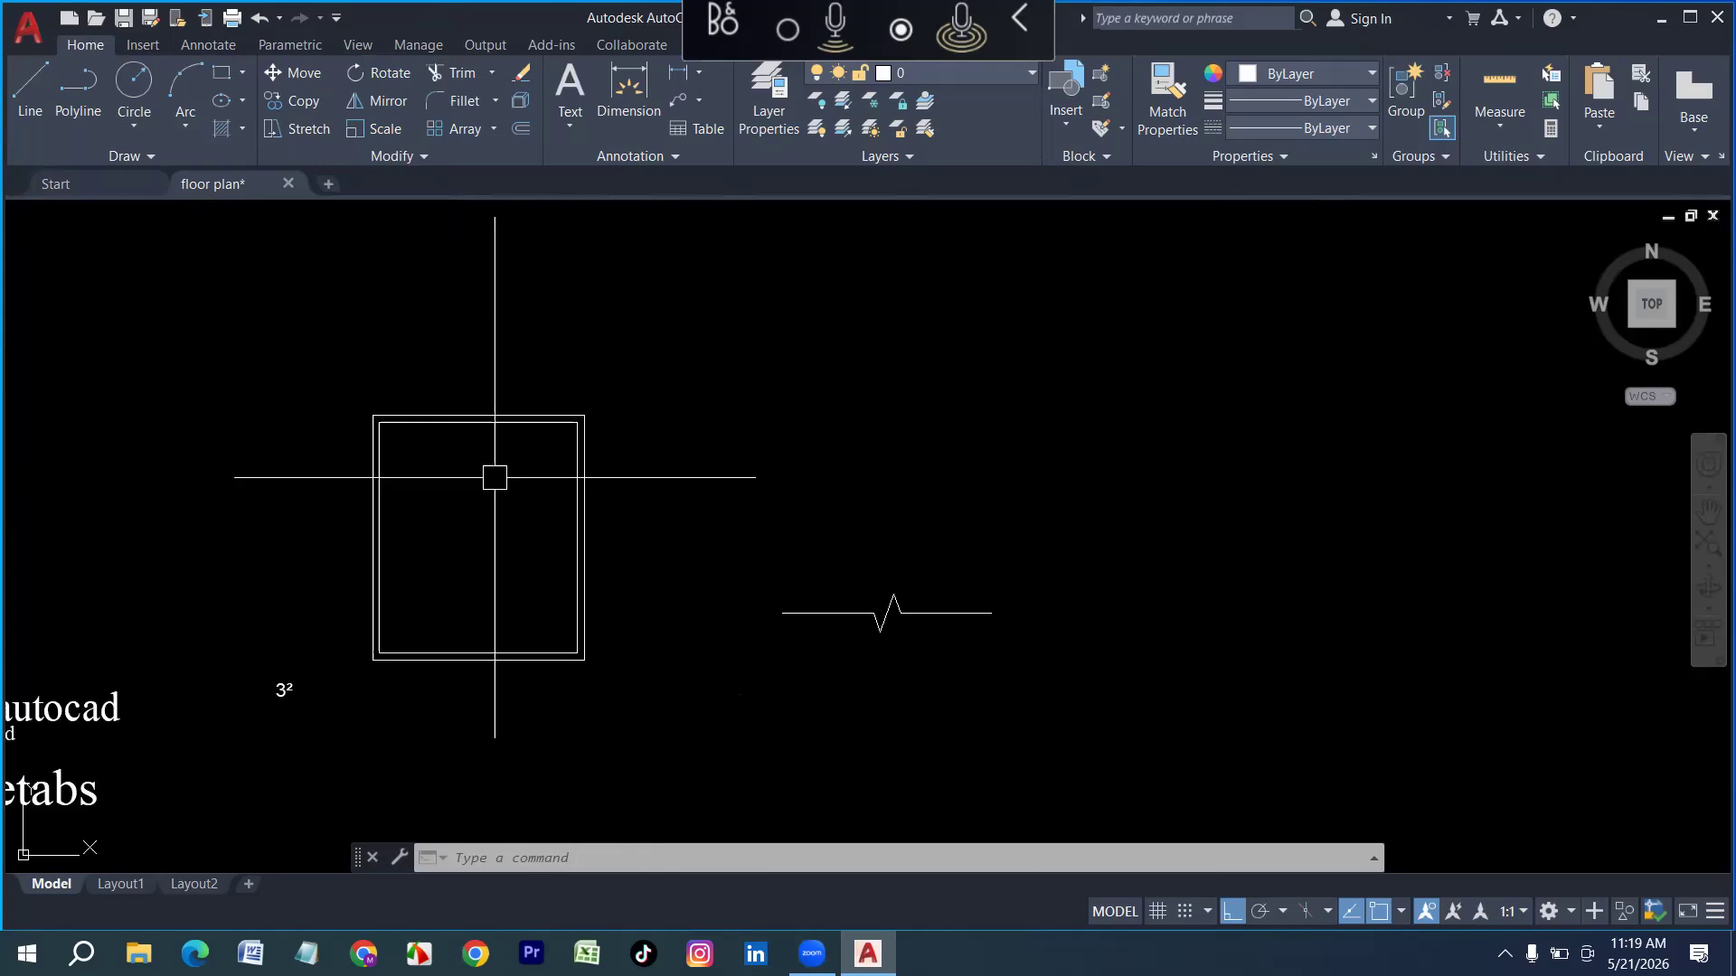
{"action": "scroll", "coordinate": [744, 583], "scroll_direction": "down", "scroll_amount": 4}
{"action": "scroll", "coordinate": [682, 767], "scroll_direction": "up", "scroll_amount": 5}
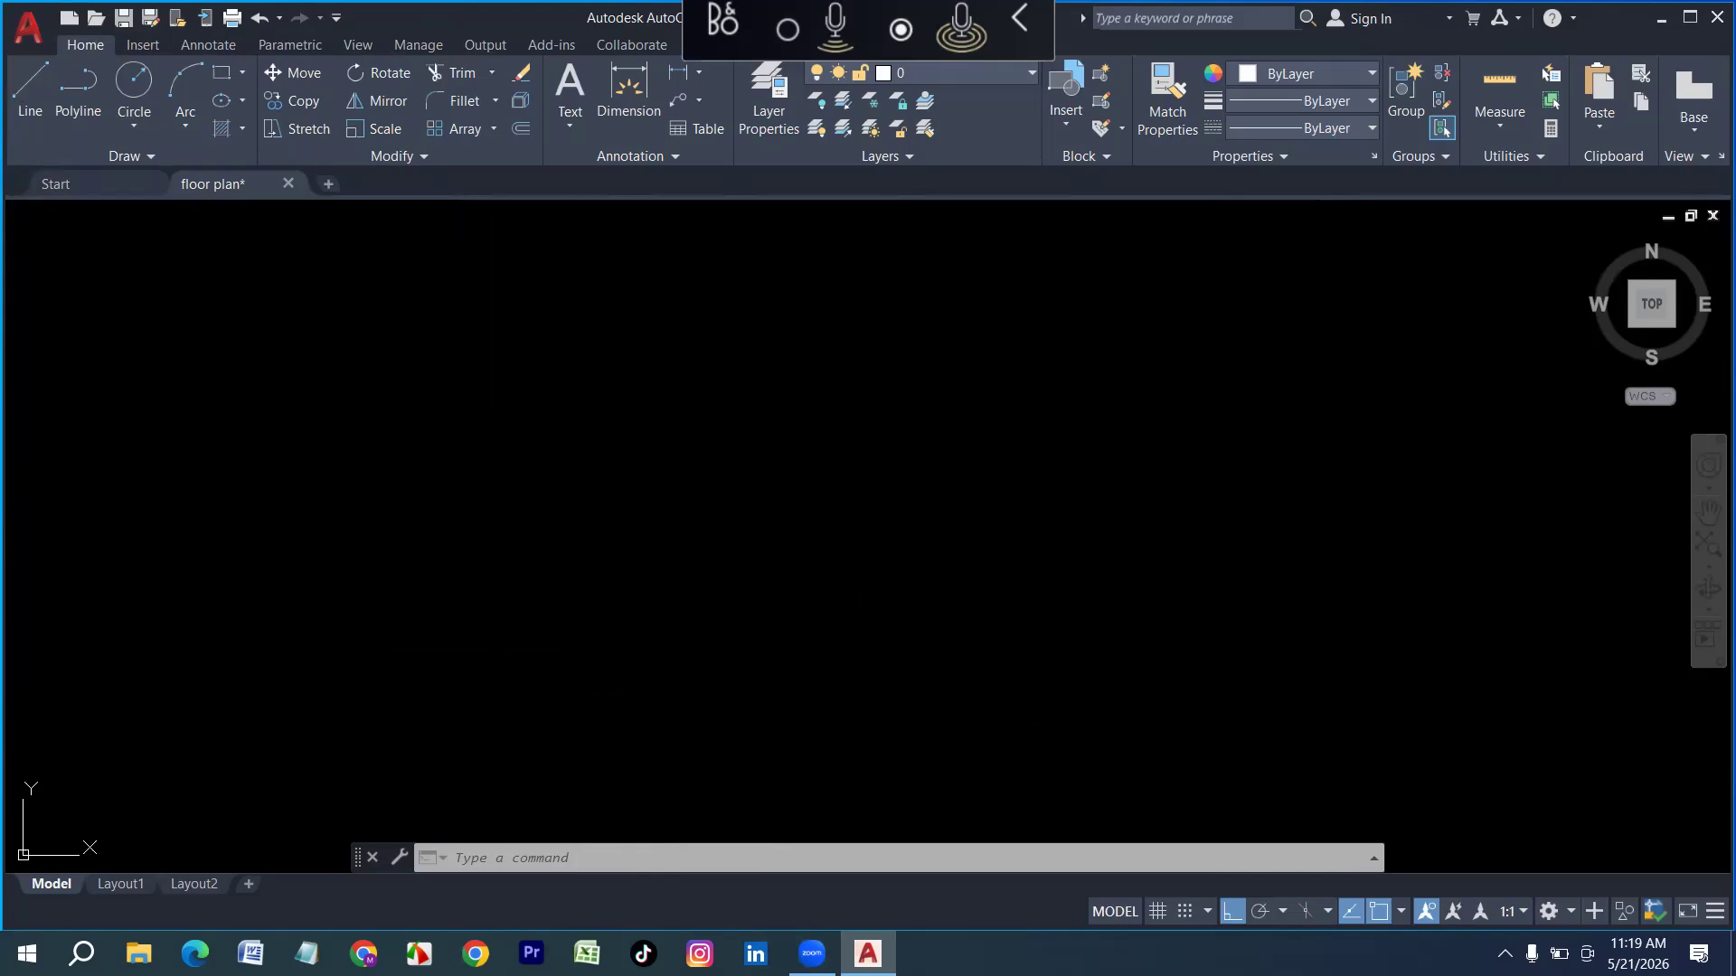
{"action": "type", "text": "l"}
{"action": "key", "text": "Return"}
{"action": "left_click", "coordinate": [440, 663]}
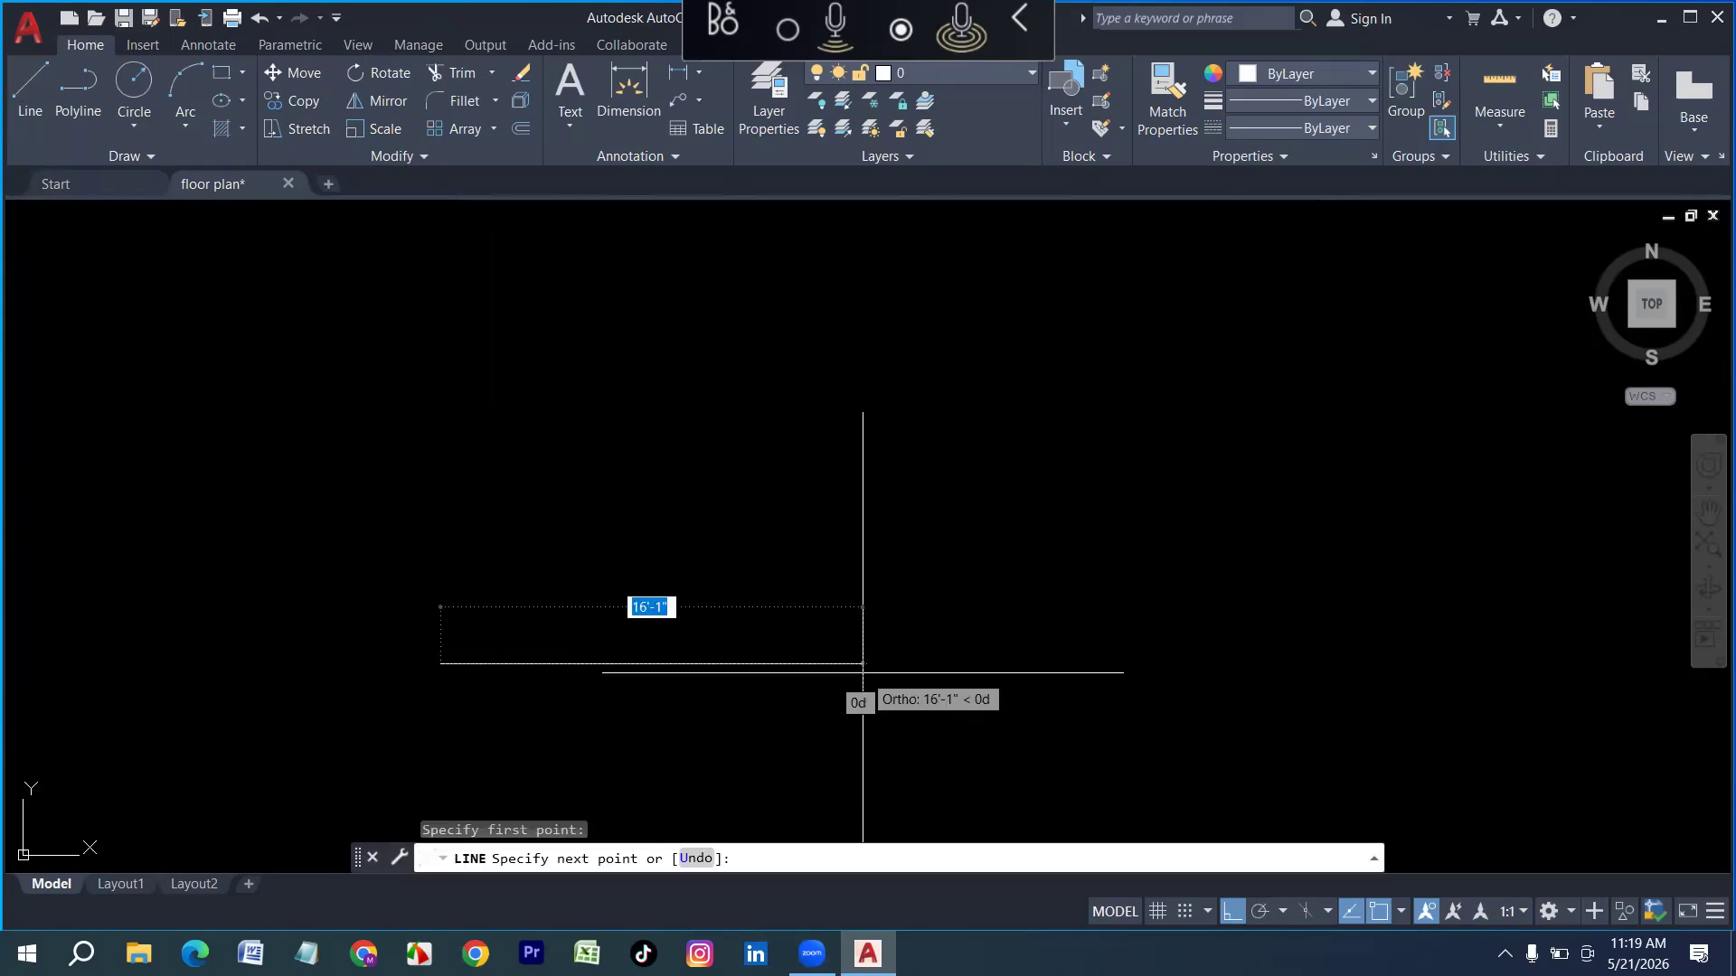
{"action": "type", "text": "10'"}
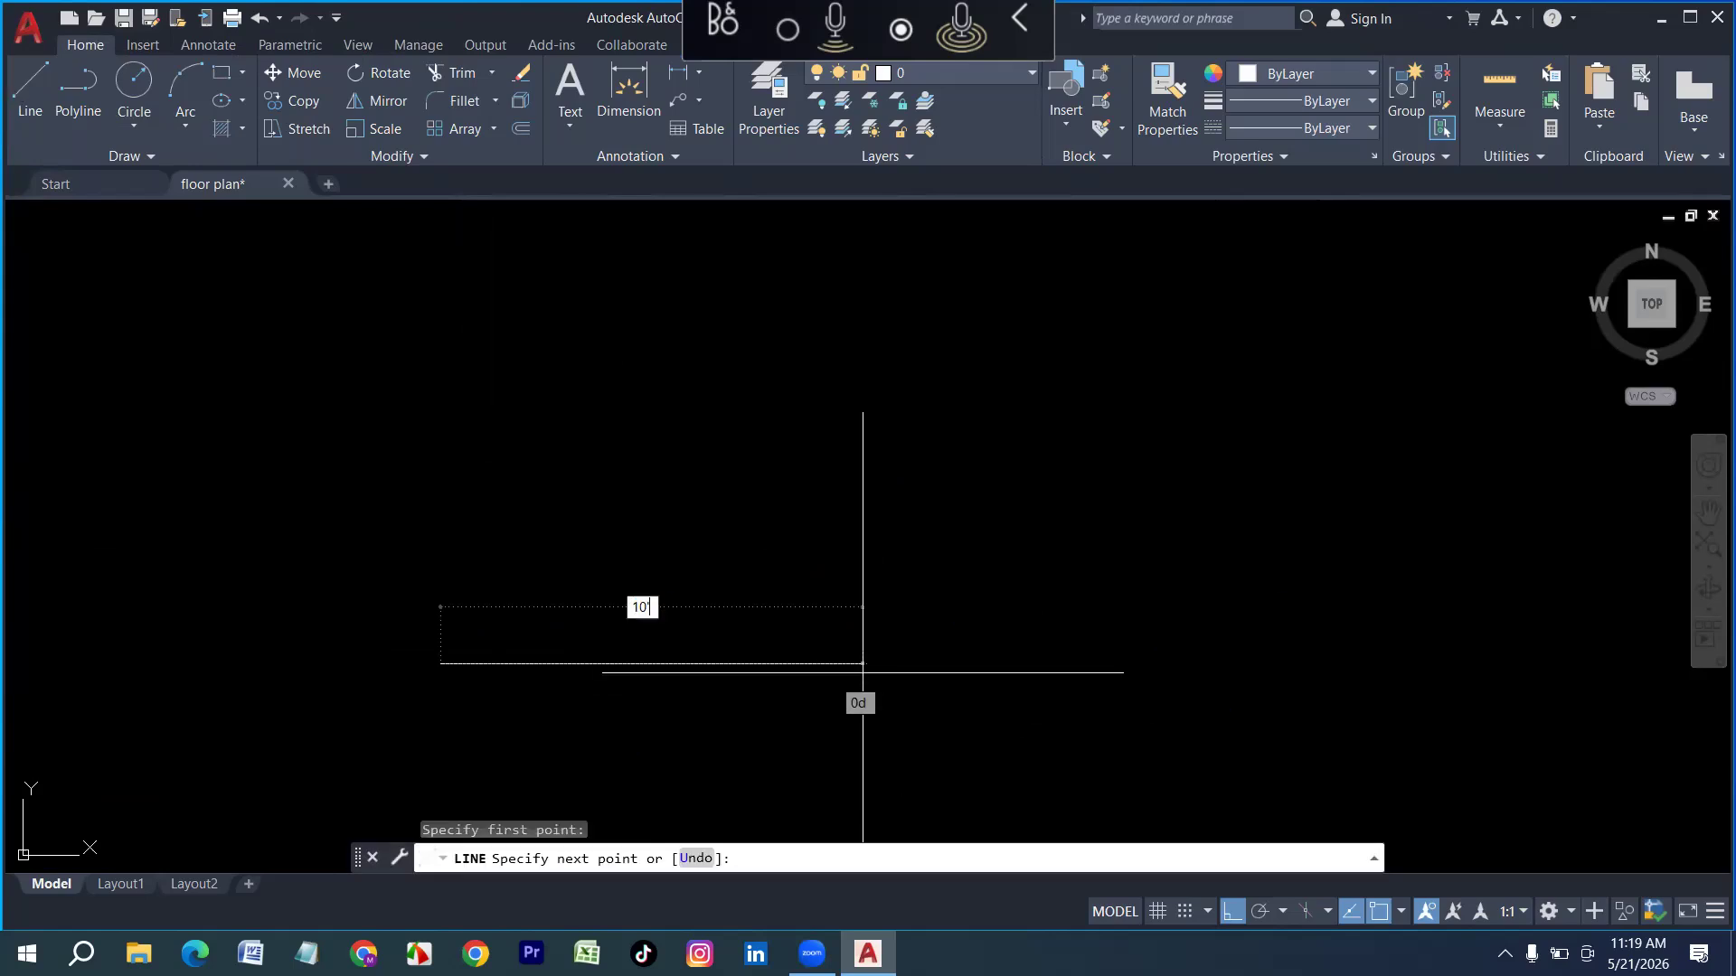
{"action": "key", "text": "Return"}
{"action": "key", "text": "Return"}
From the left end of the 10' line, draw a 2' line upward and a 2' line to the right
{"action": "key", "text": "Return"}
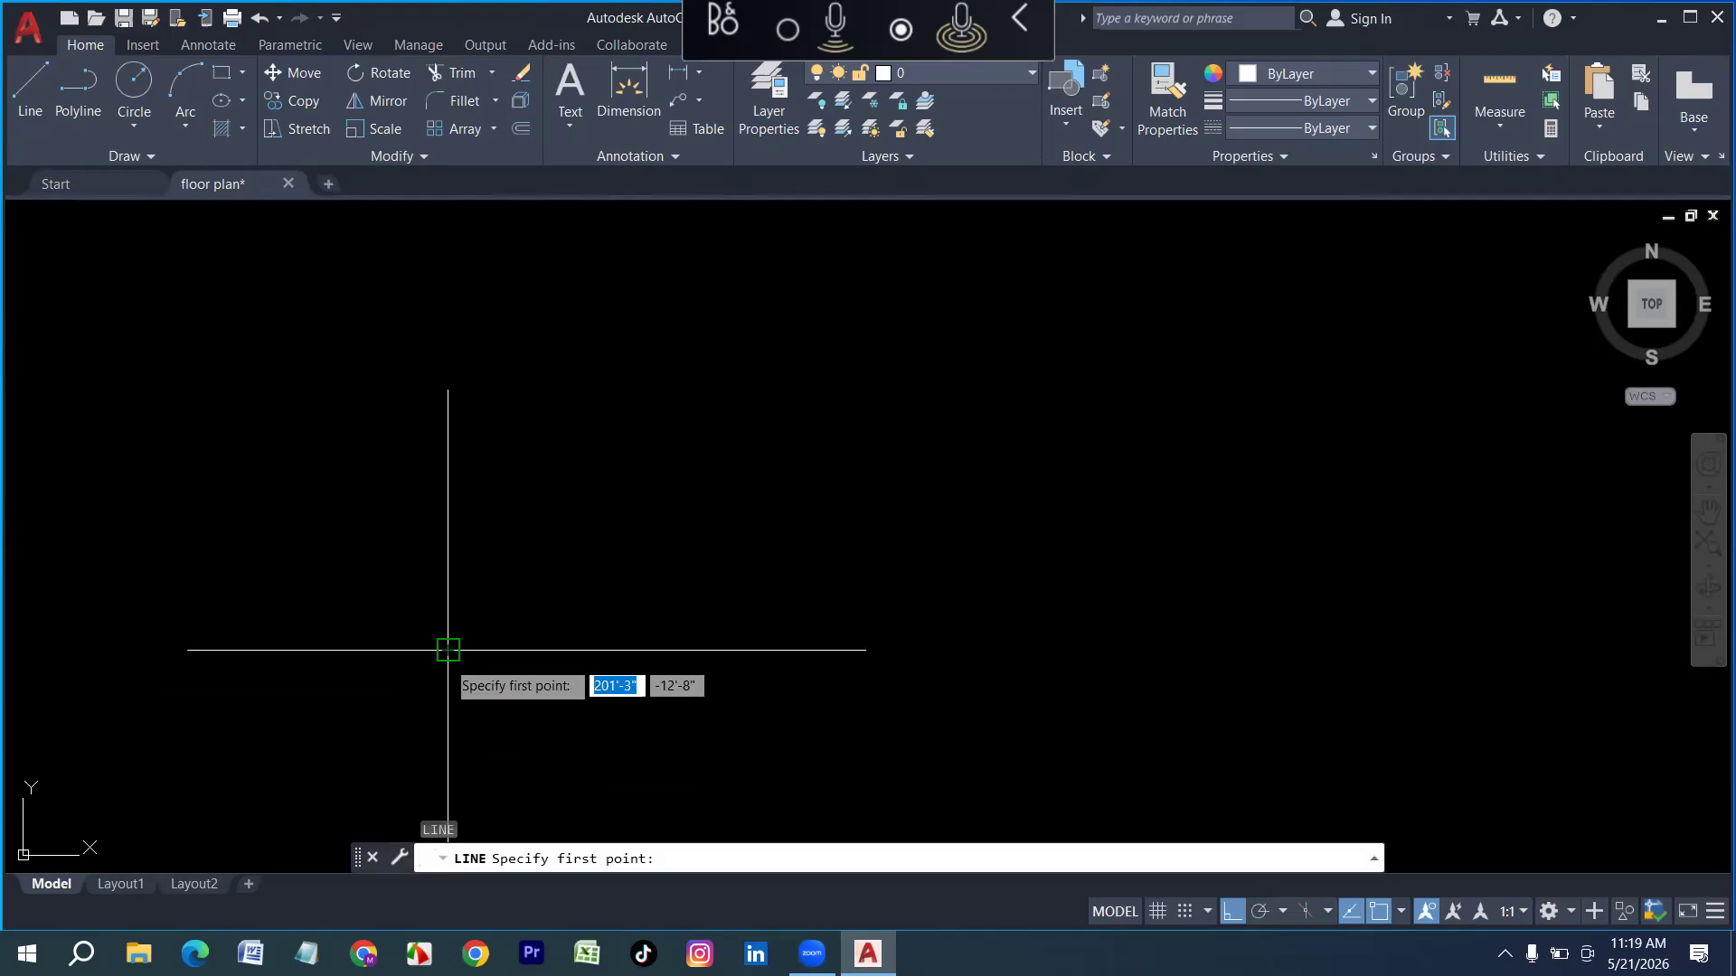
{"action": "left_click", "coordinate": [448, 703]}
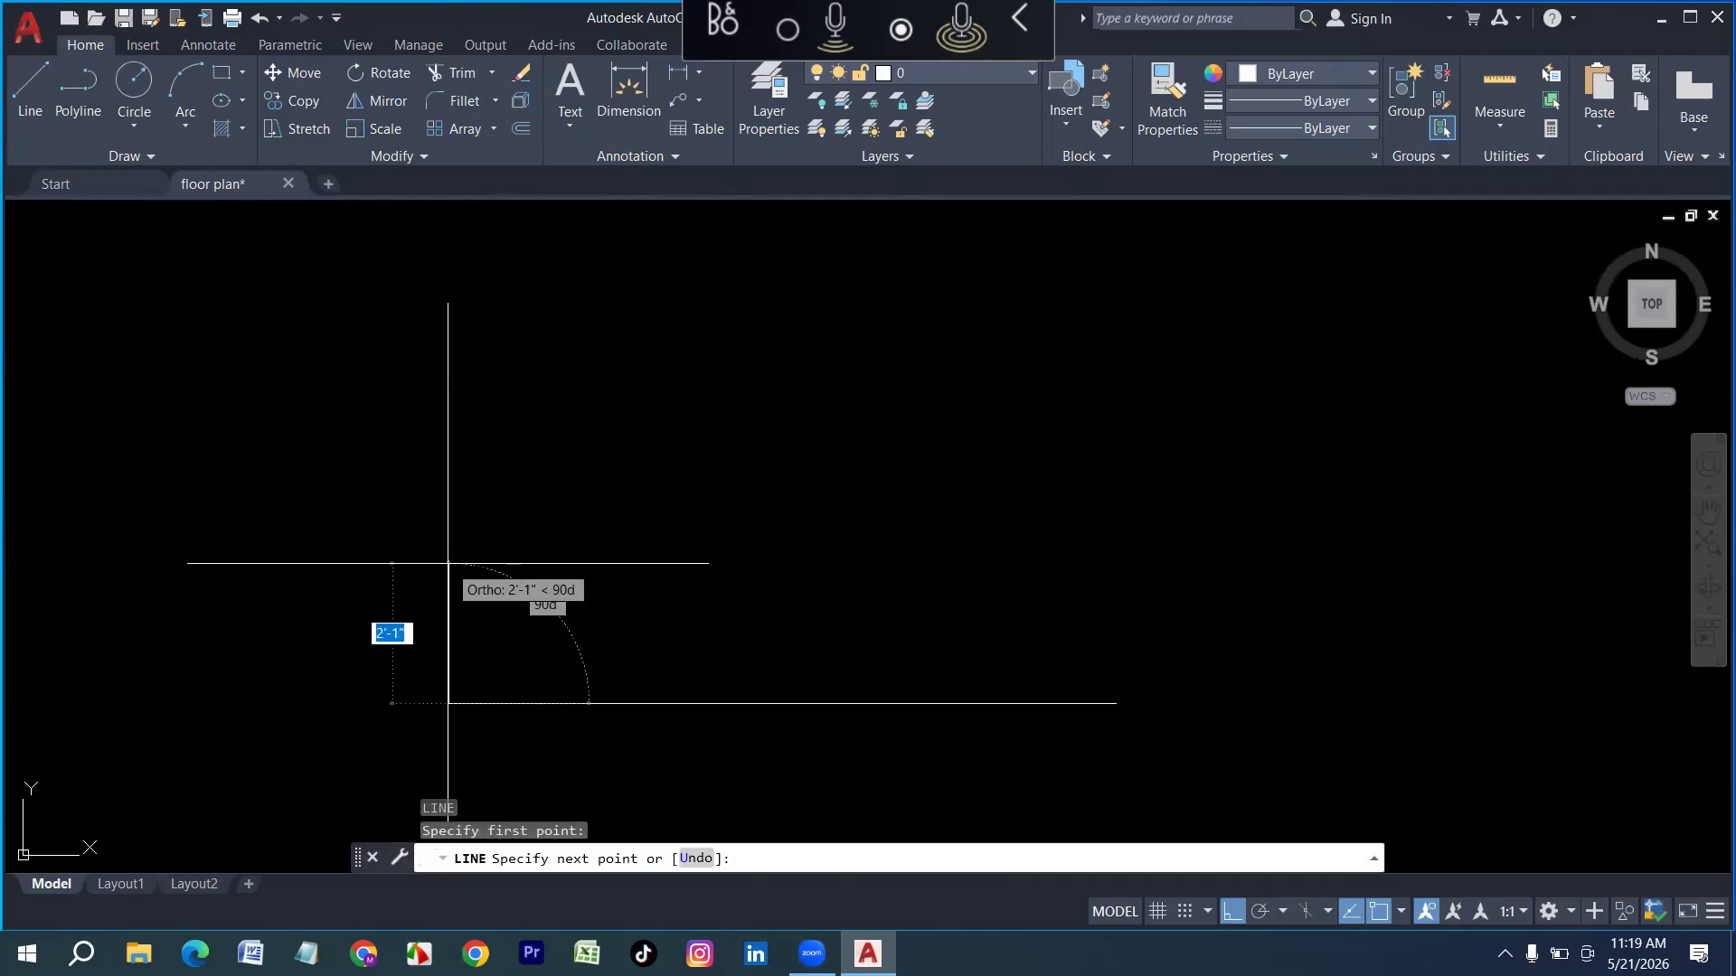
{"action": "type", "text": "2'"}
{"action": "key", "text": "Return"}
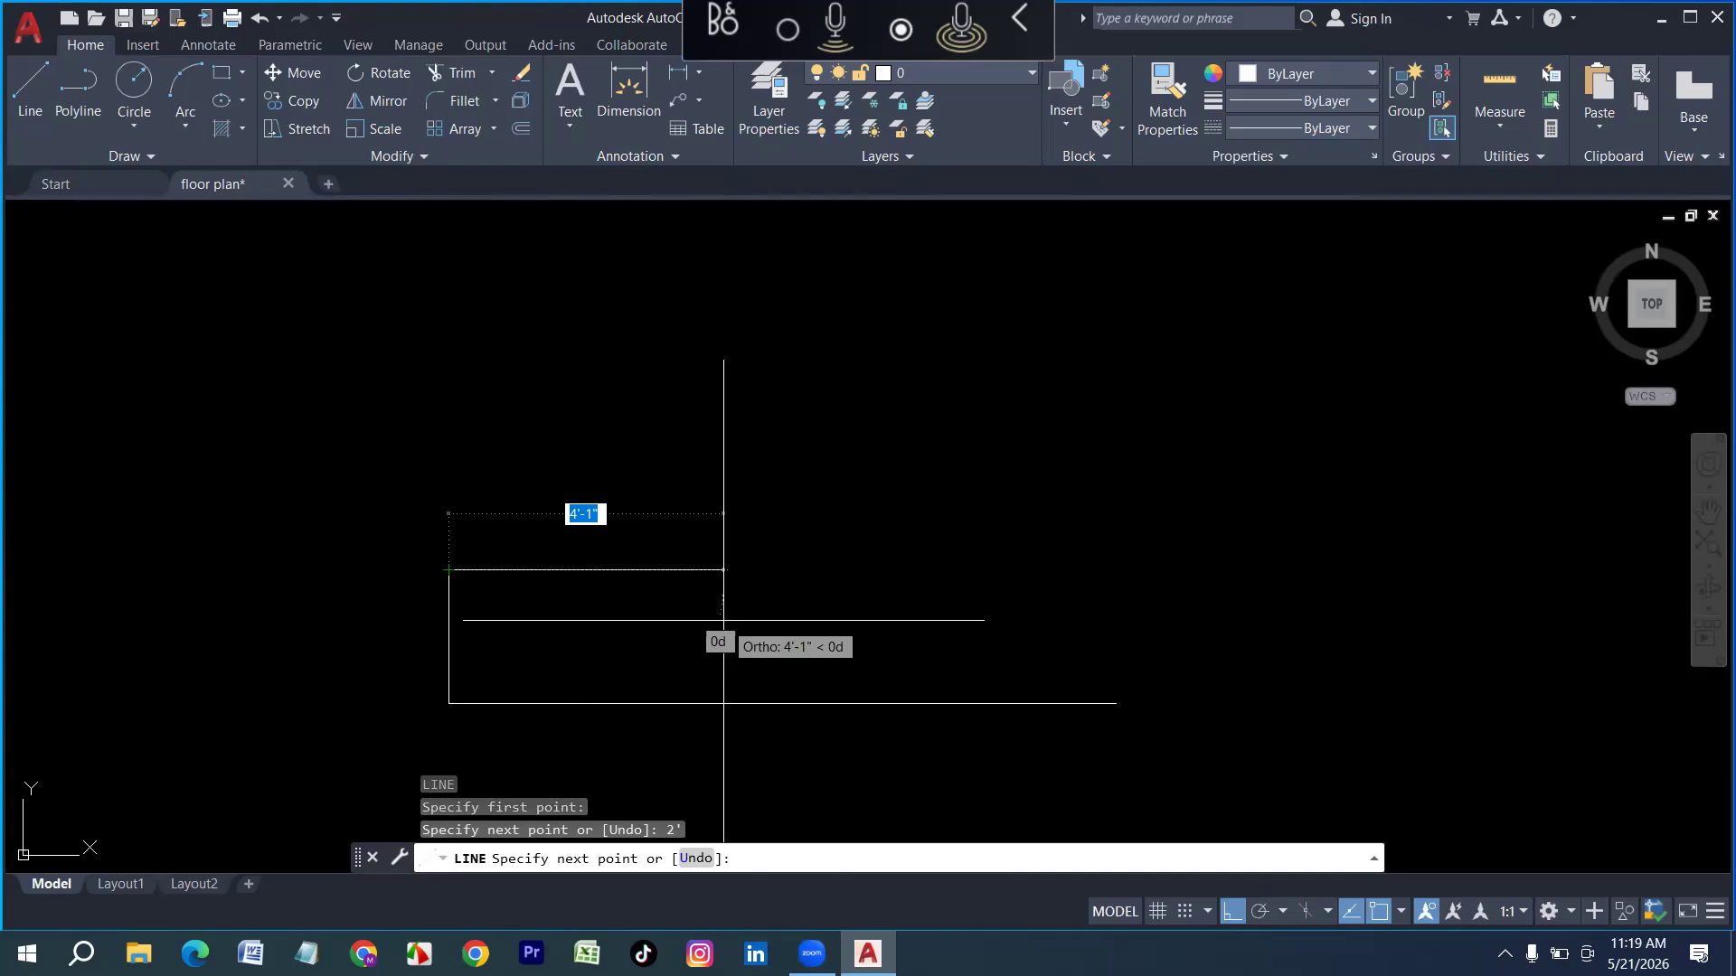
{"action": "type", "text": "2'"}
{"action": "key", "text": "Return"}
{"action": "key", "text": "Return"}
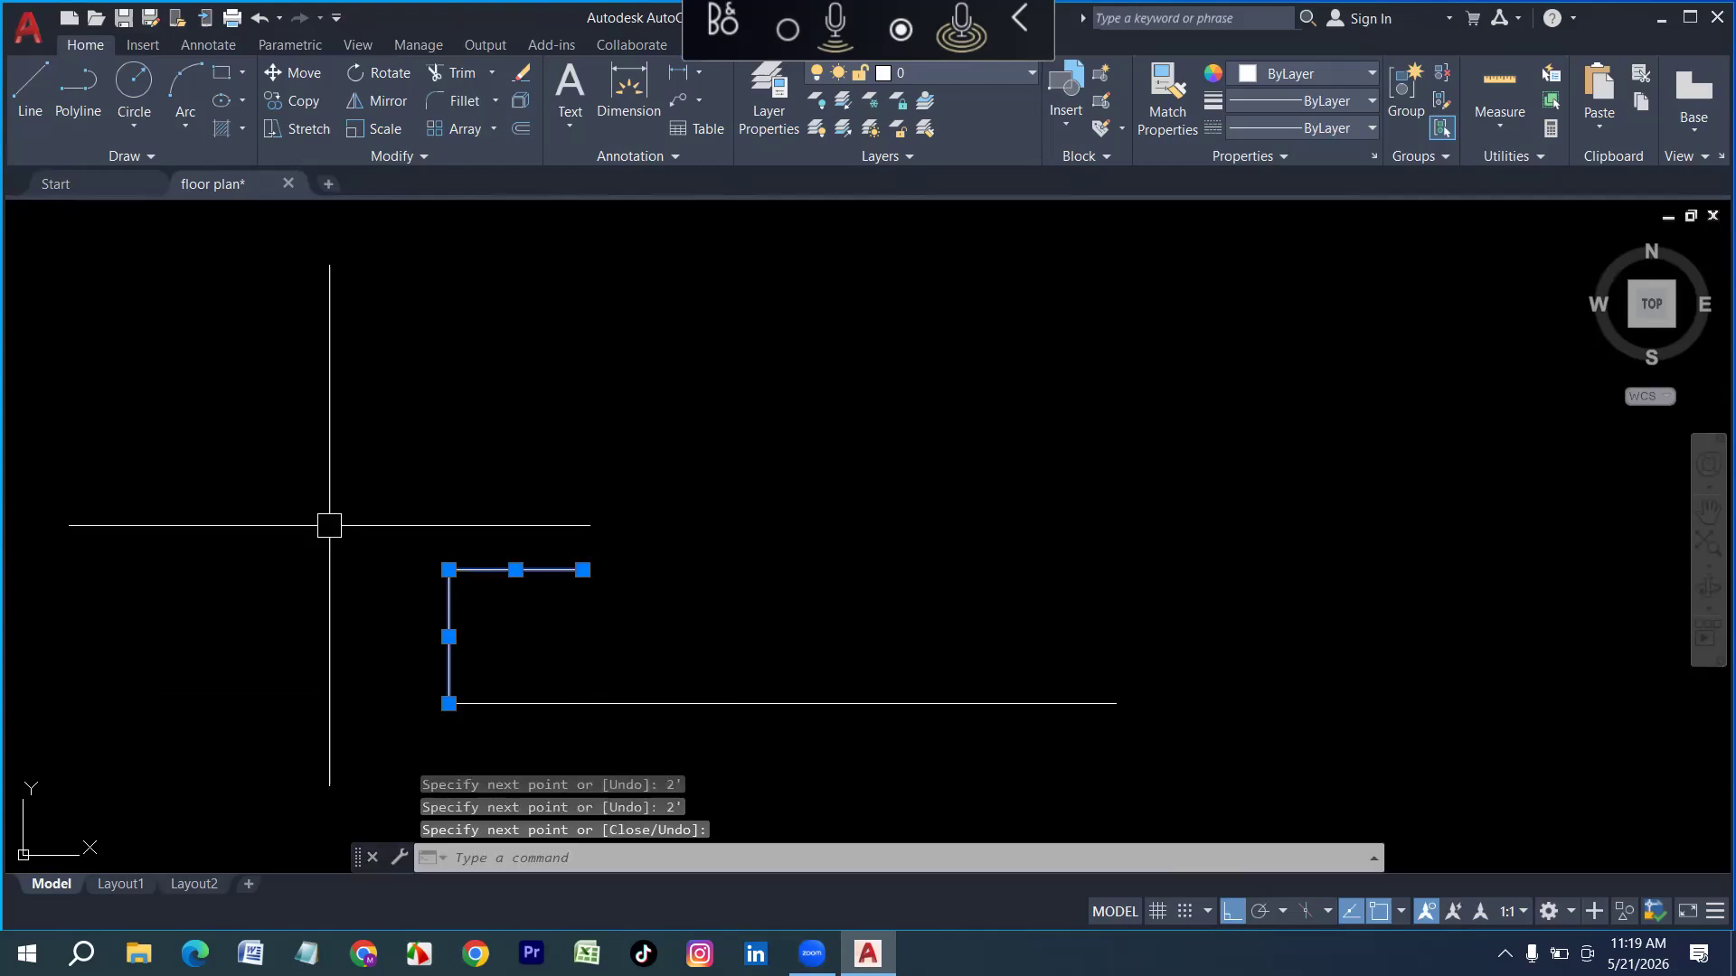
Mirror the two 2' lines about a vertical axis through the 10' line's midpoint, keeping the source objects
{"action": "type", "text": "mi"}
{"action": "key", "text": "Return"}
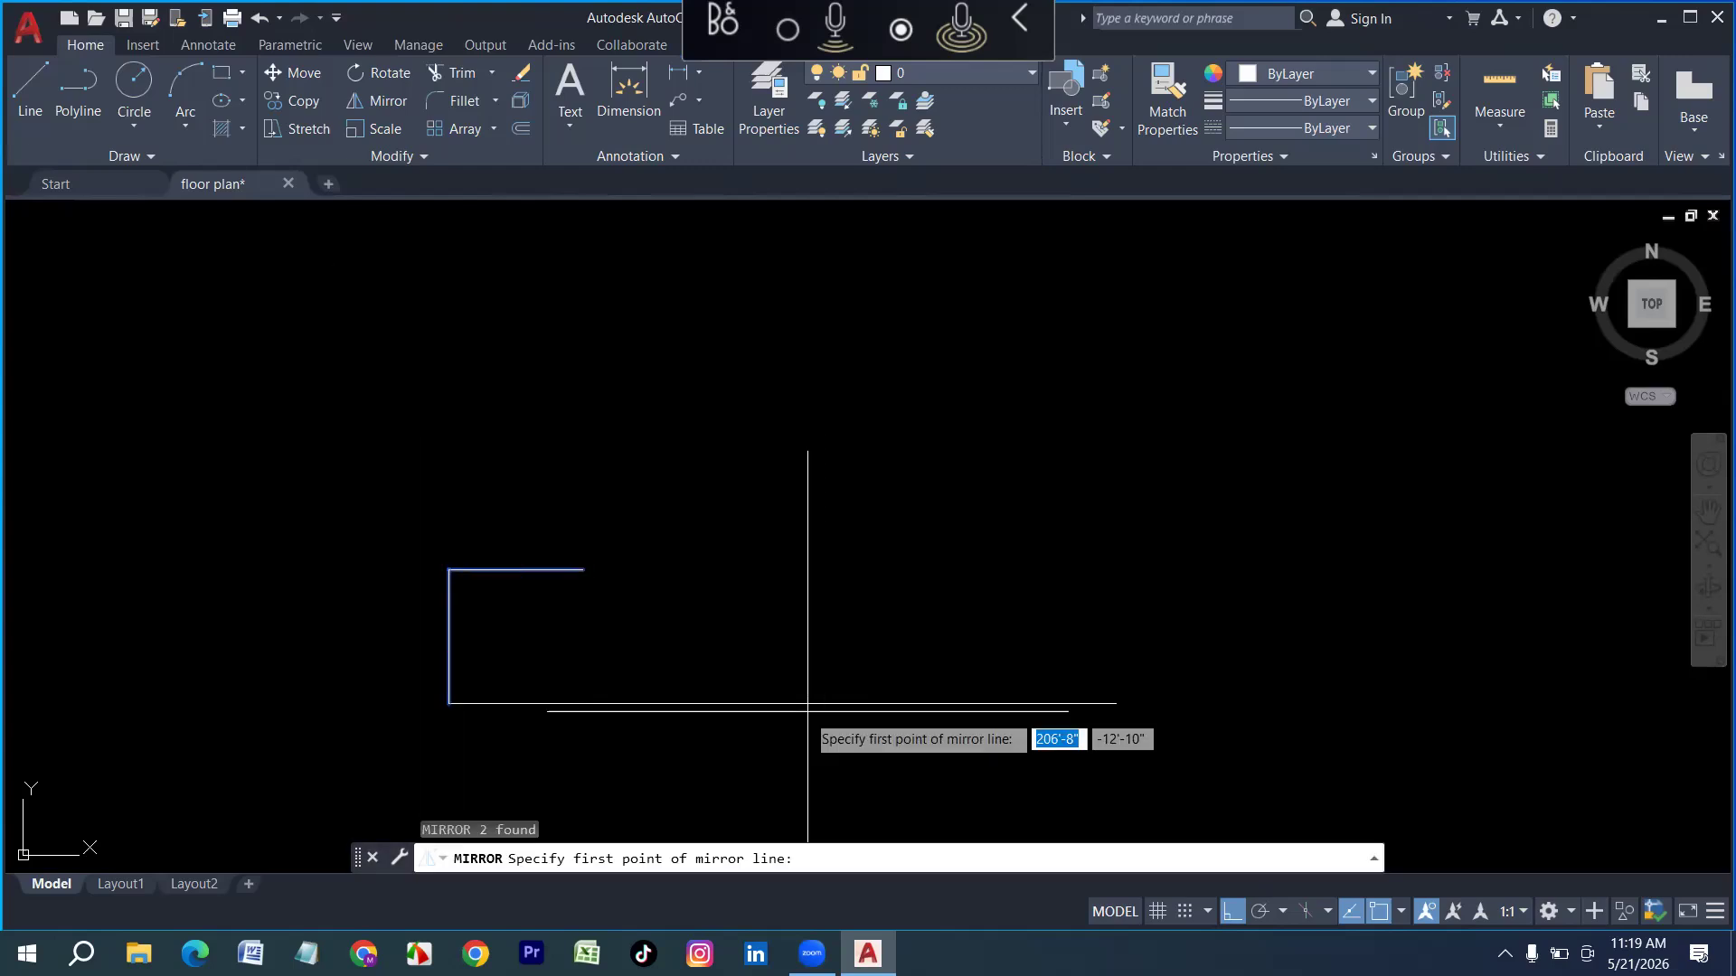
{"action": "left_click", "coordinate": [782, 703]}
{"action": "left_click", "coordinate": [772, 572]}
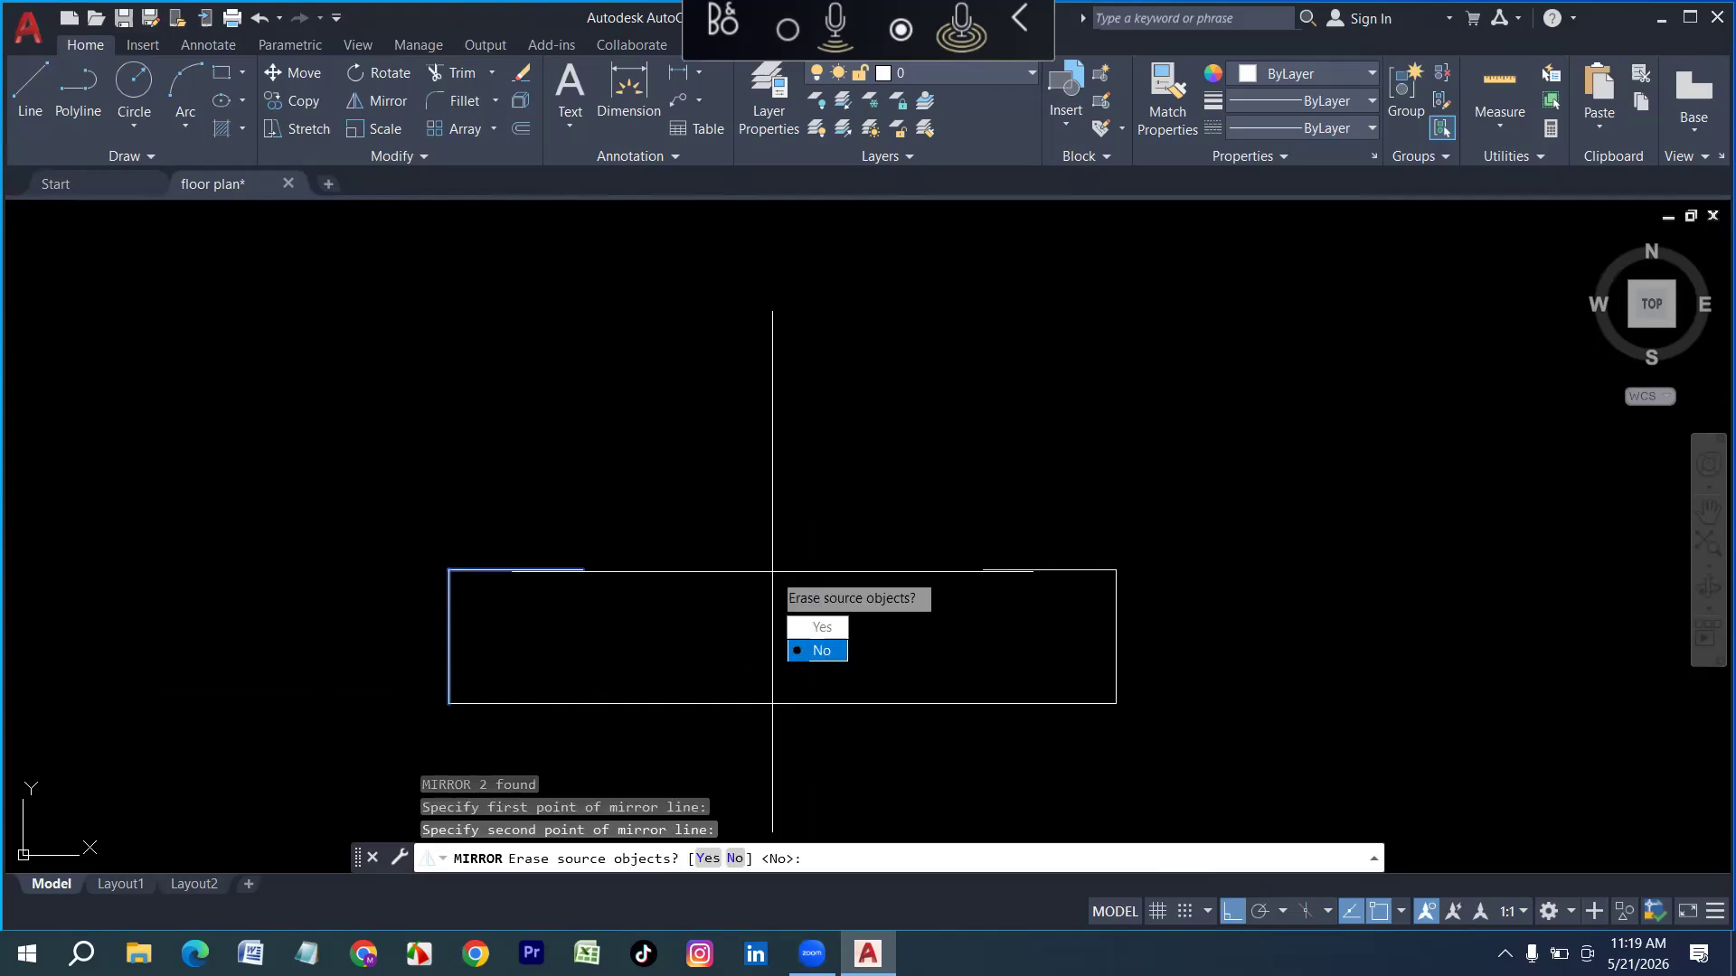
{"action": "type", "text": "N"}
{"action": "key", "text": "Return"}
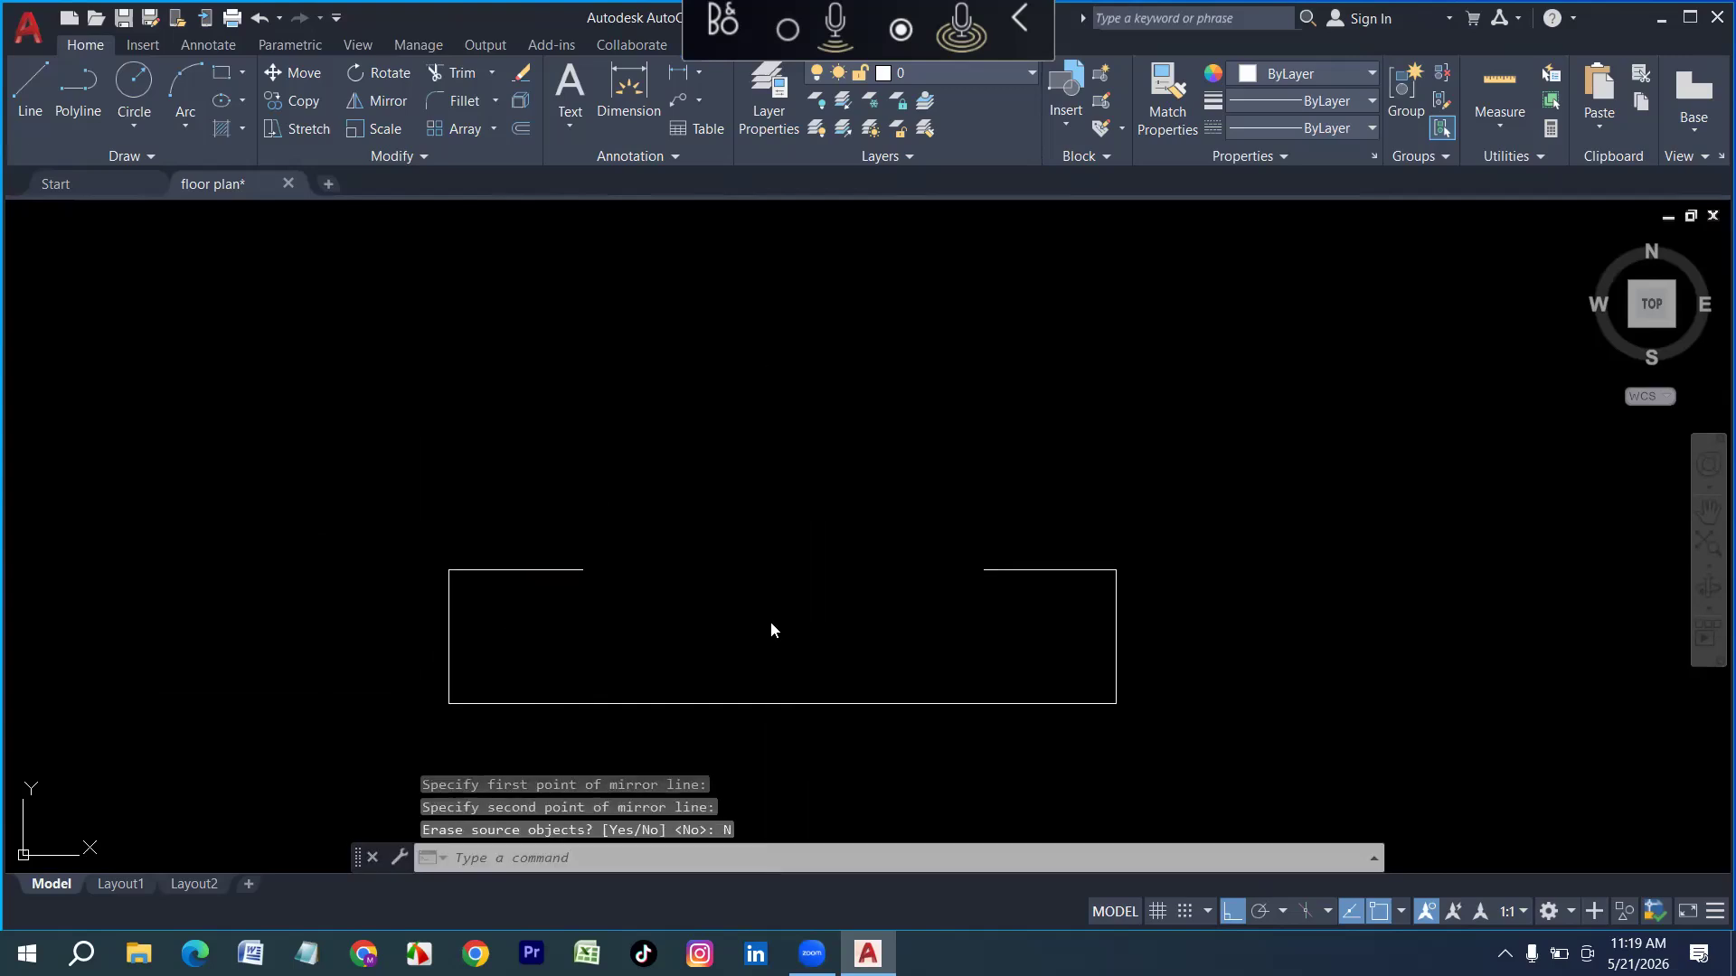
Offset the 10' base line 4' upward
{"action": "type", "text": "o"}
{"action": "key", "text": "Return"}
{"action": "type", "text": "4'"}
{"action": "key", "text": "Return"}
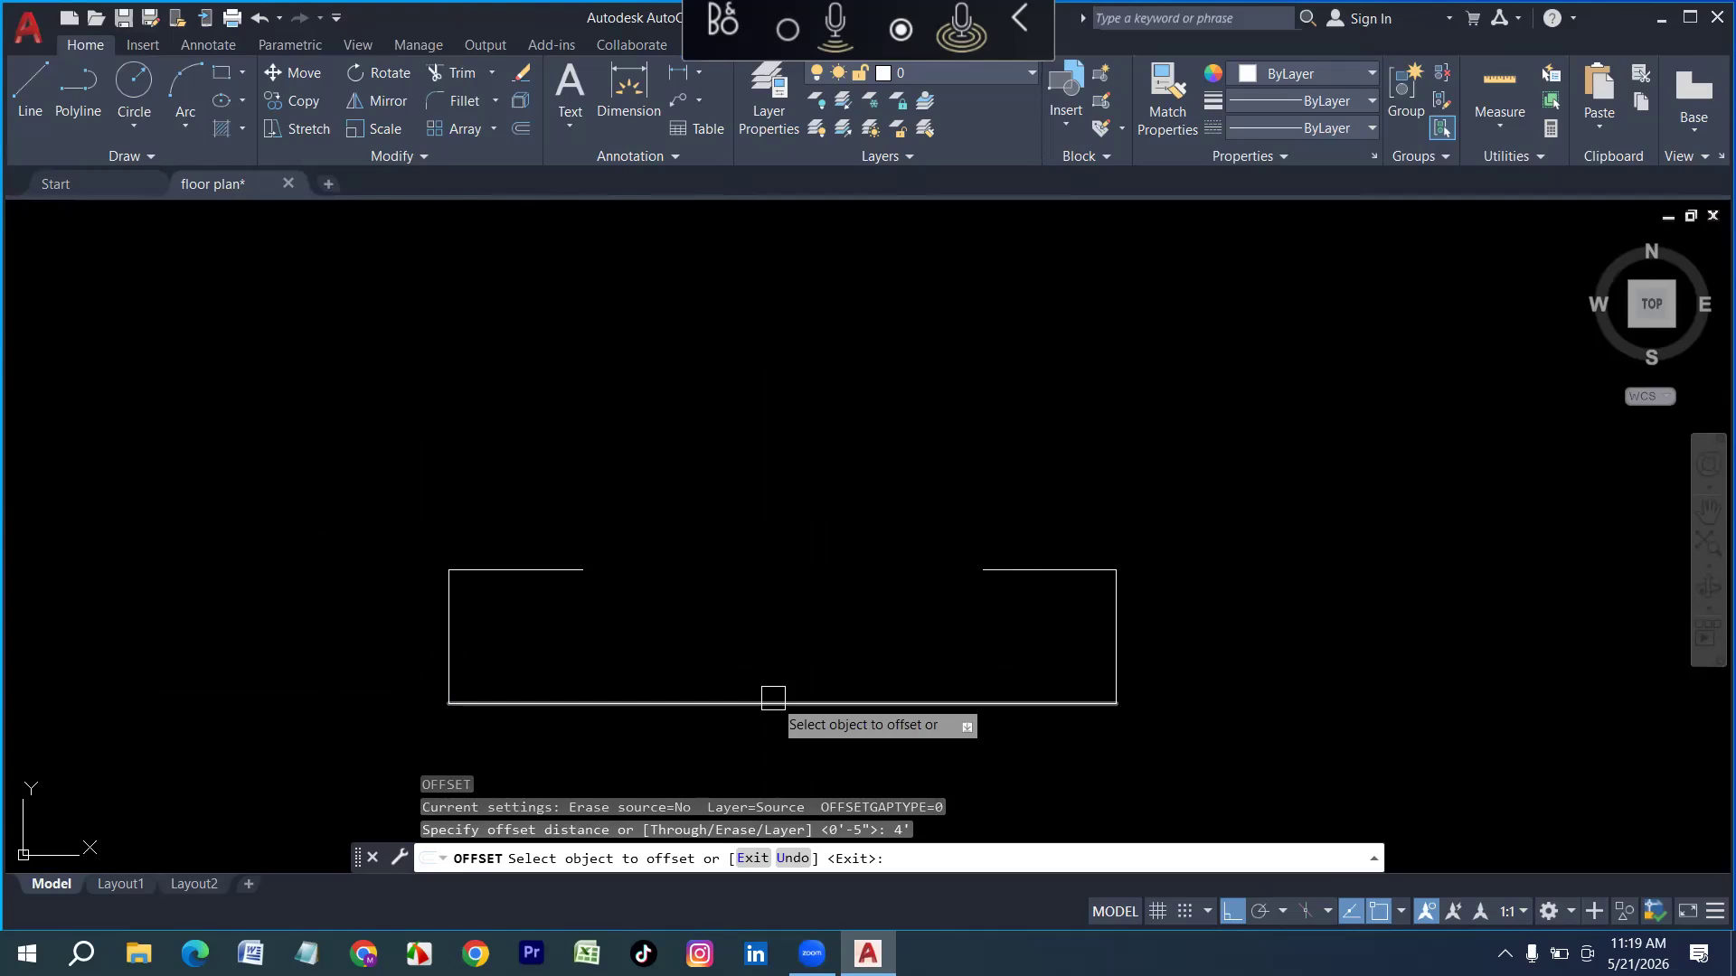
{"action": "left_click", "coordinate": [773, 697]}
{"action": "left_click", "coordinate": [716, 588]}
{"action": "key", "text": "Escape"}
{"action": "type", "text": "a"}
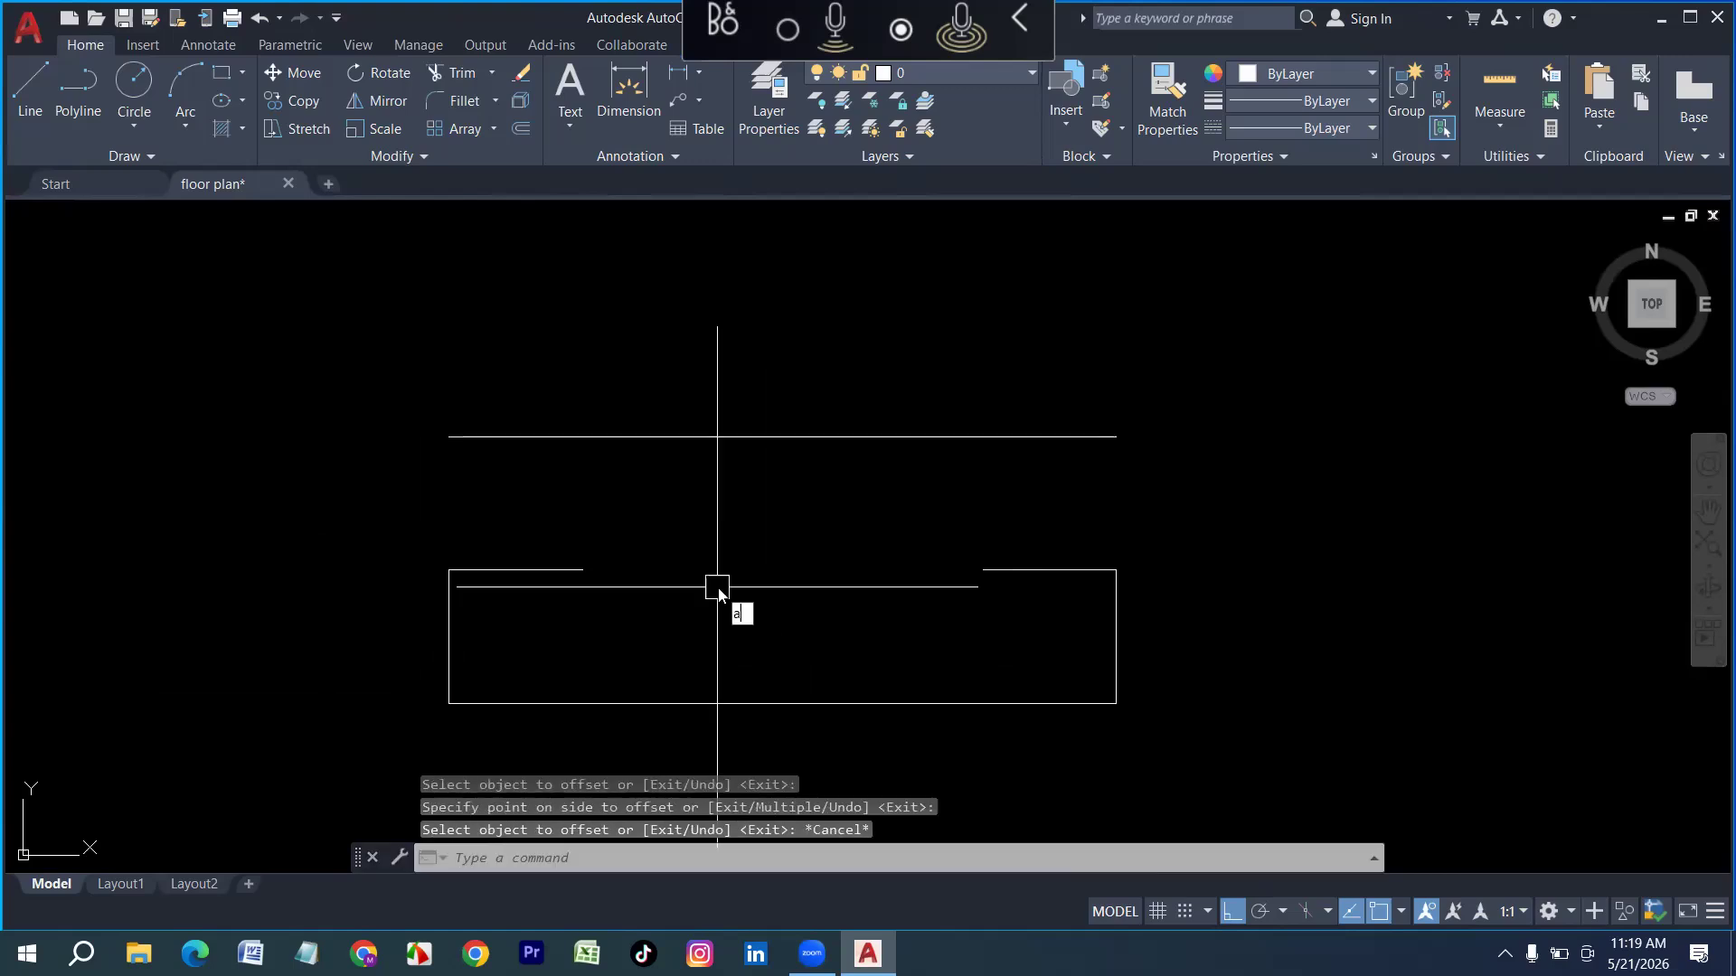
{"action": "type", "text": "rc"}
{"action": "key", "text": "Return"}
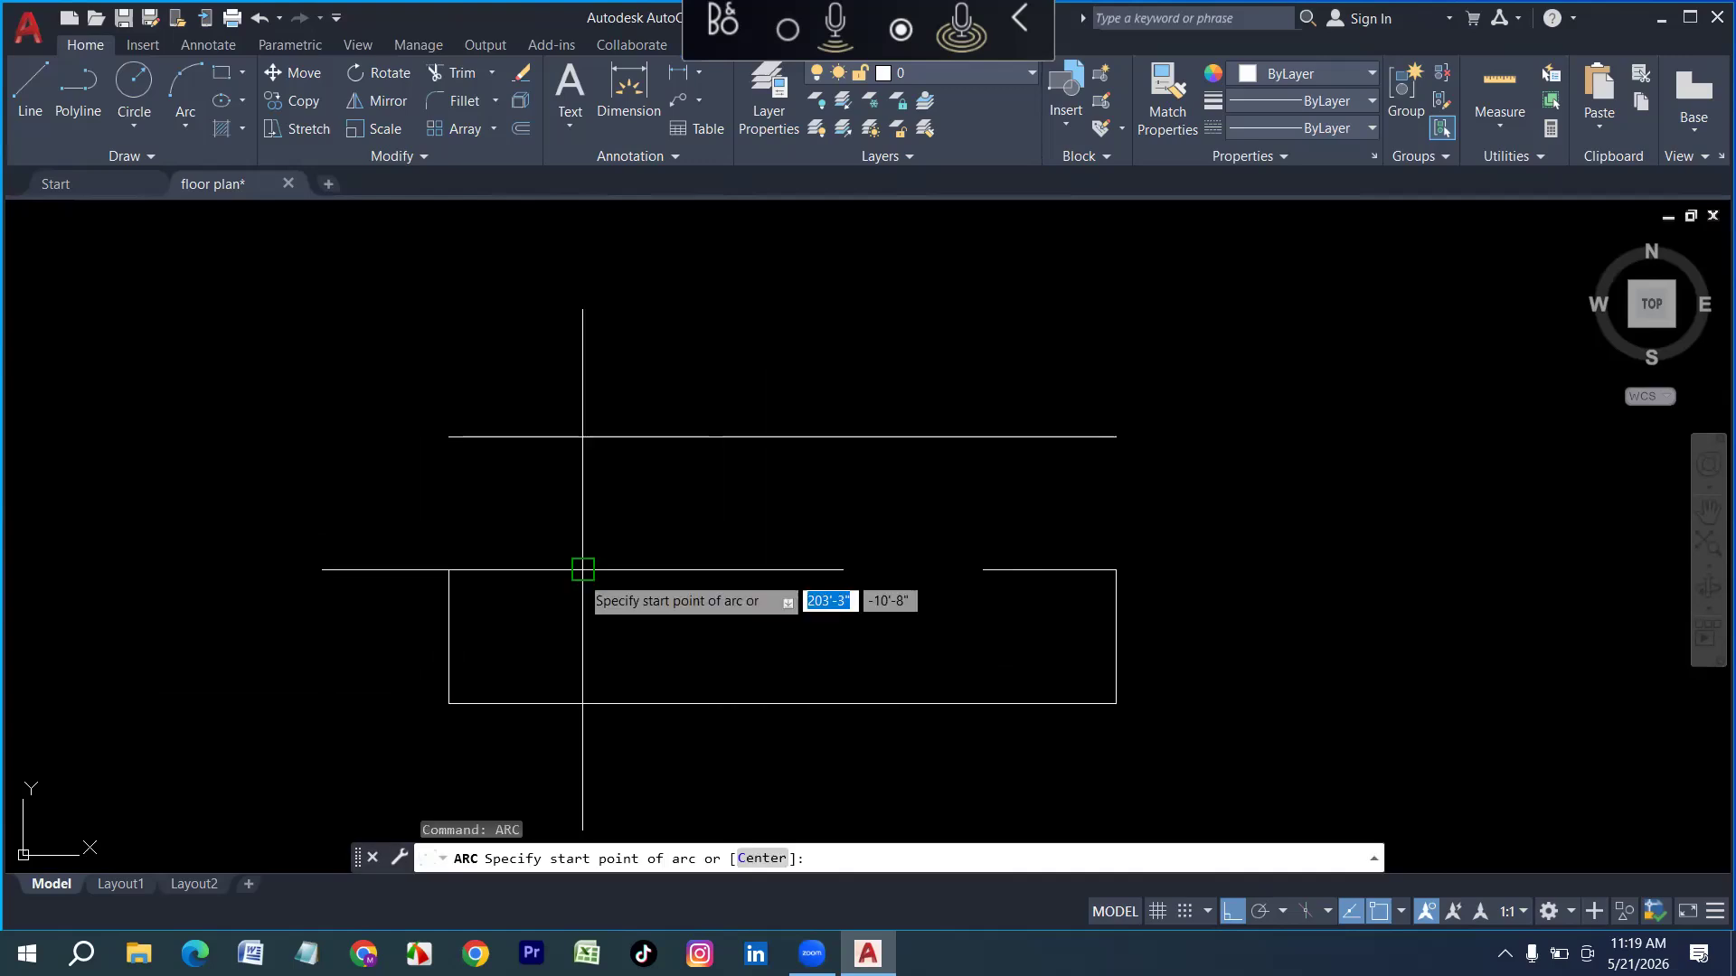
{"action": "left_click", "coordinate": [582, 570]}
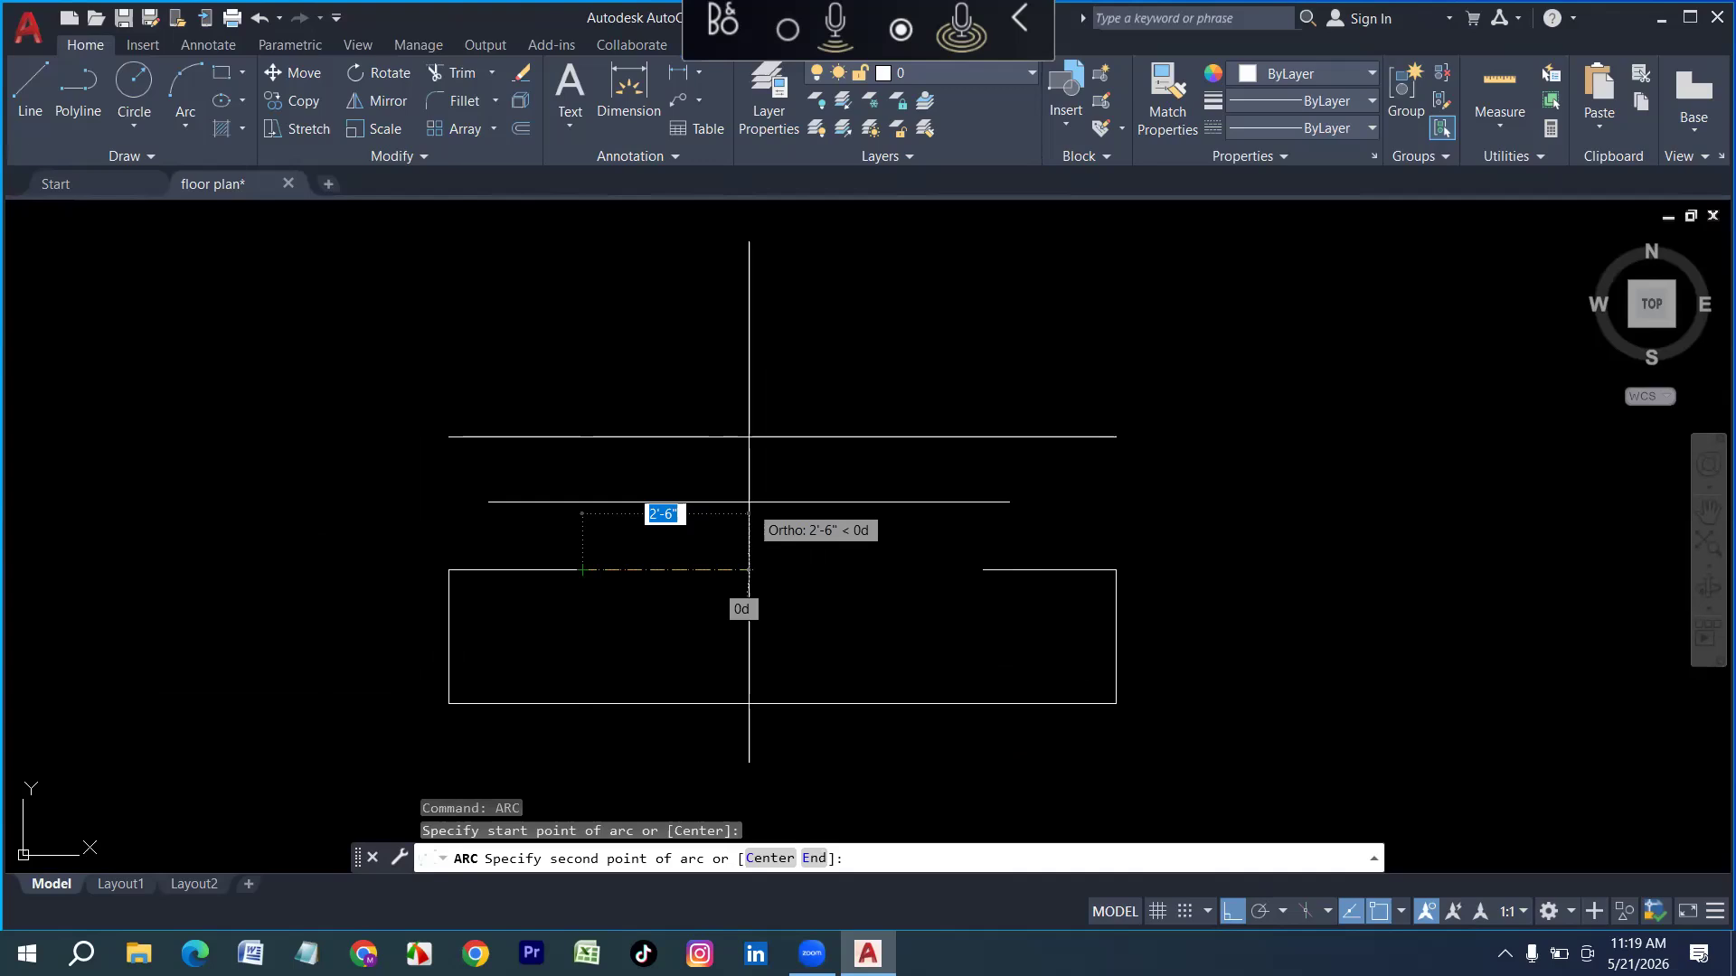
{"action": "left_click", "coordinate": [816, 437]}
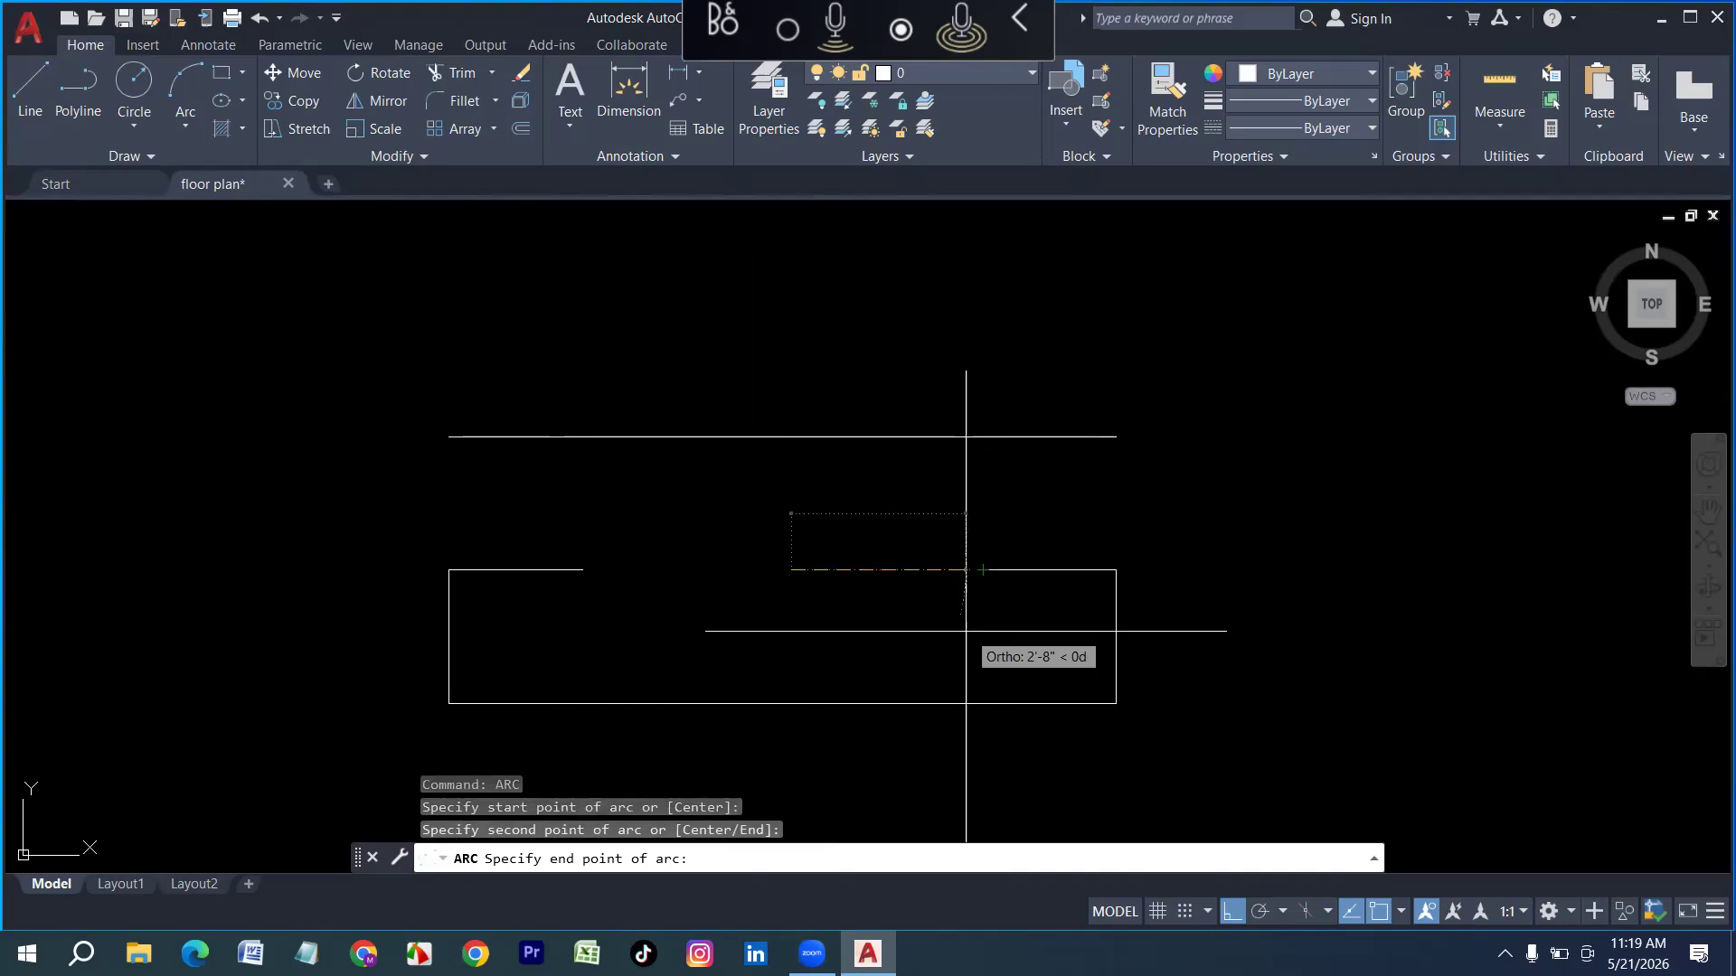
{"action": "key", "text": "Escape"}
Draw a three-point arc between the inner ends of the short horizontal lines, passing through the offset line's midpoint
{"action": "type", "text": "a"}
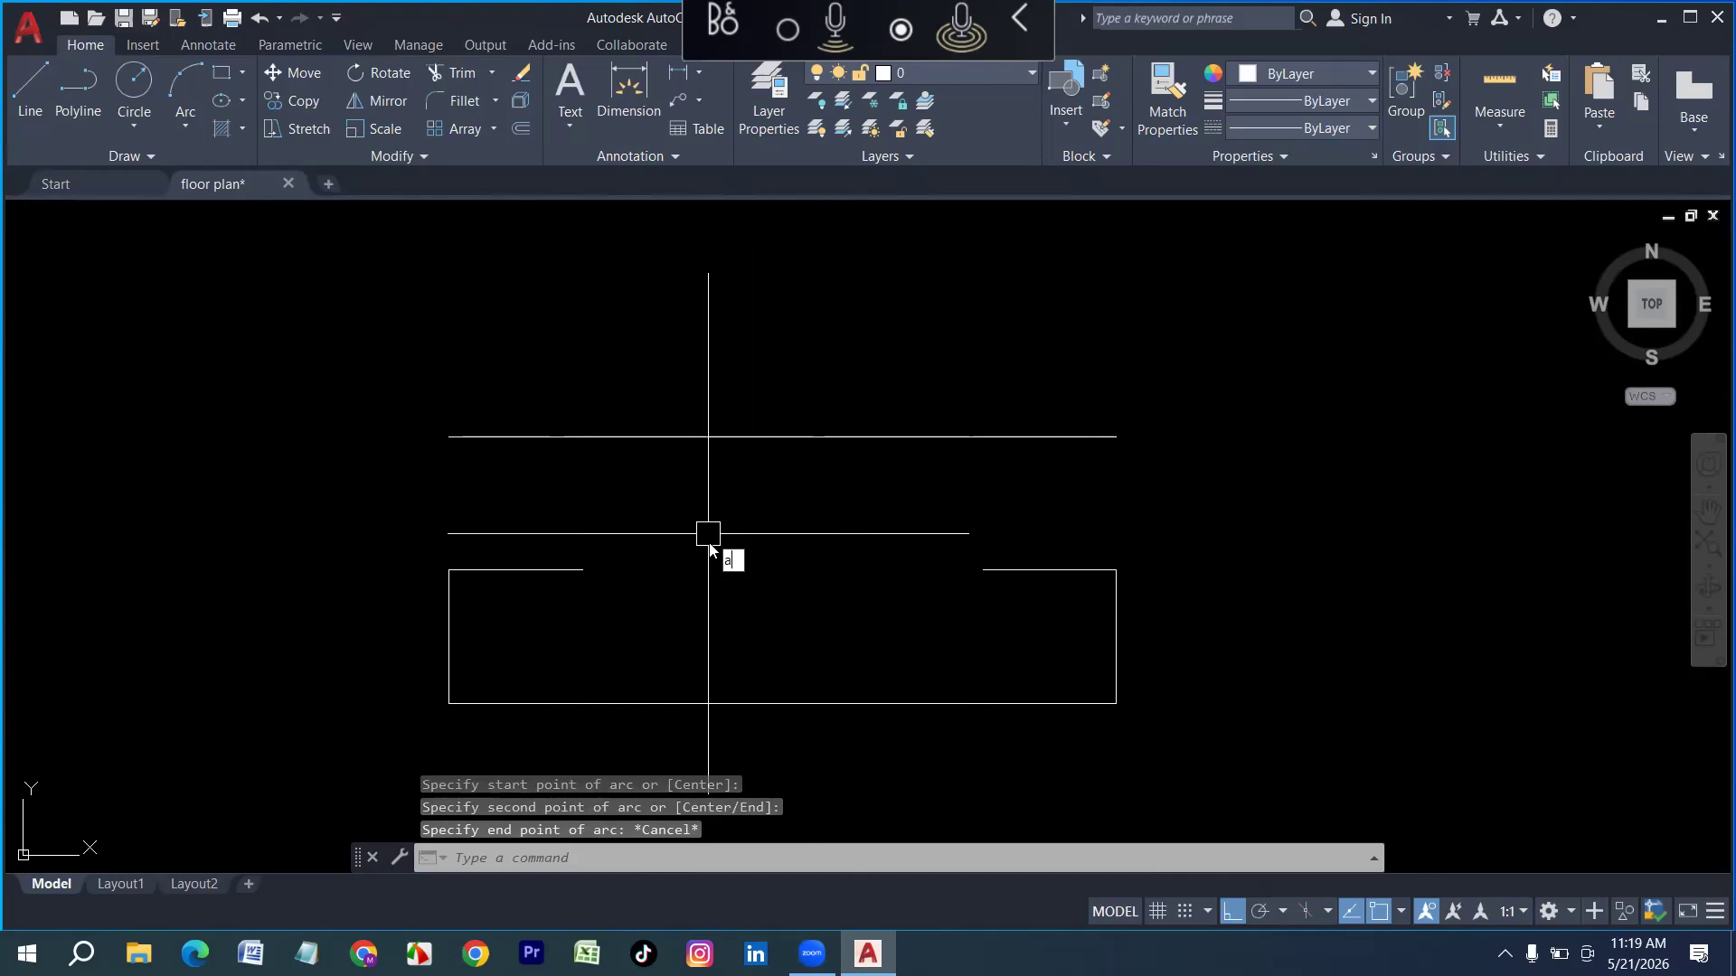
{"action": "type", "text": "rc"}
{"action": "key", "text": "Return"}
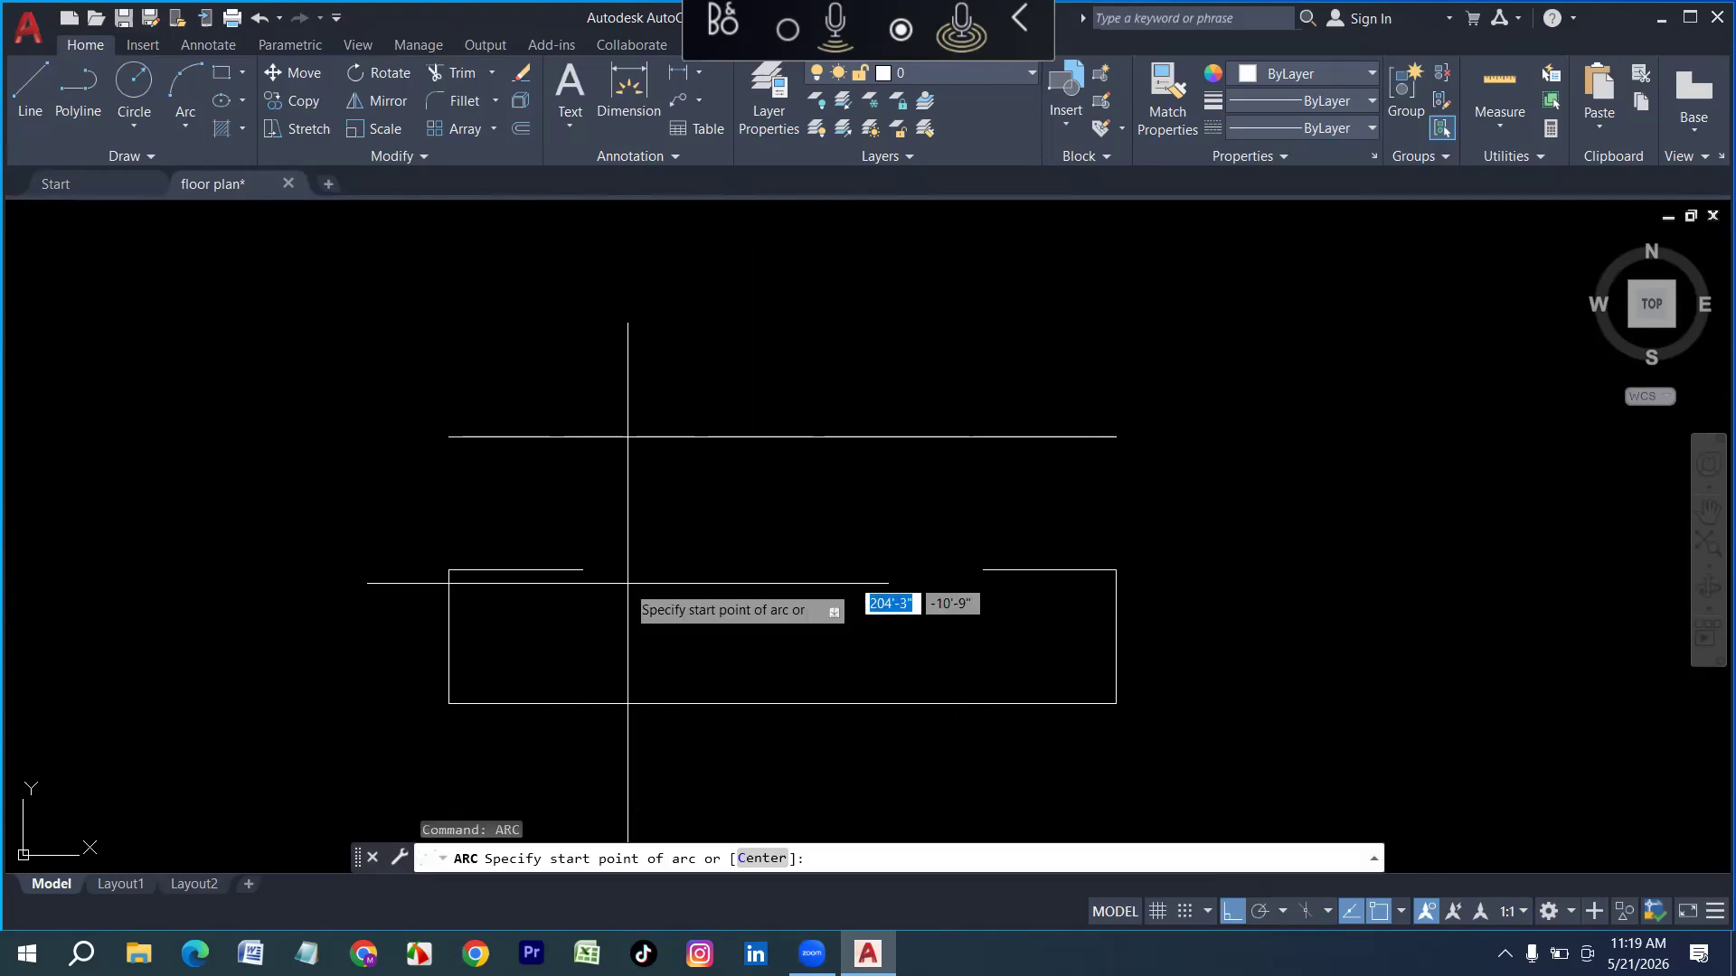
{"action": "left_click", "coordinate": [582, 570]}
{"action": "left_click", "coordinate": [783, 437]}
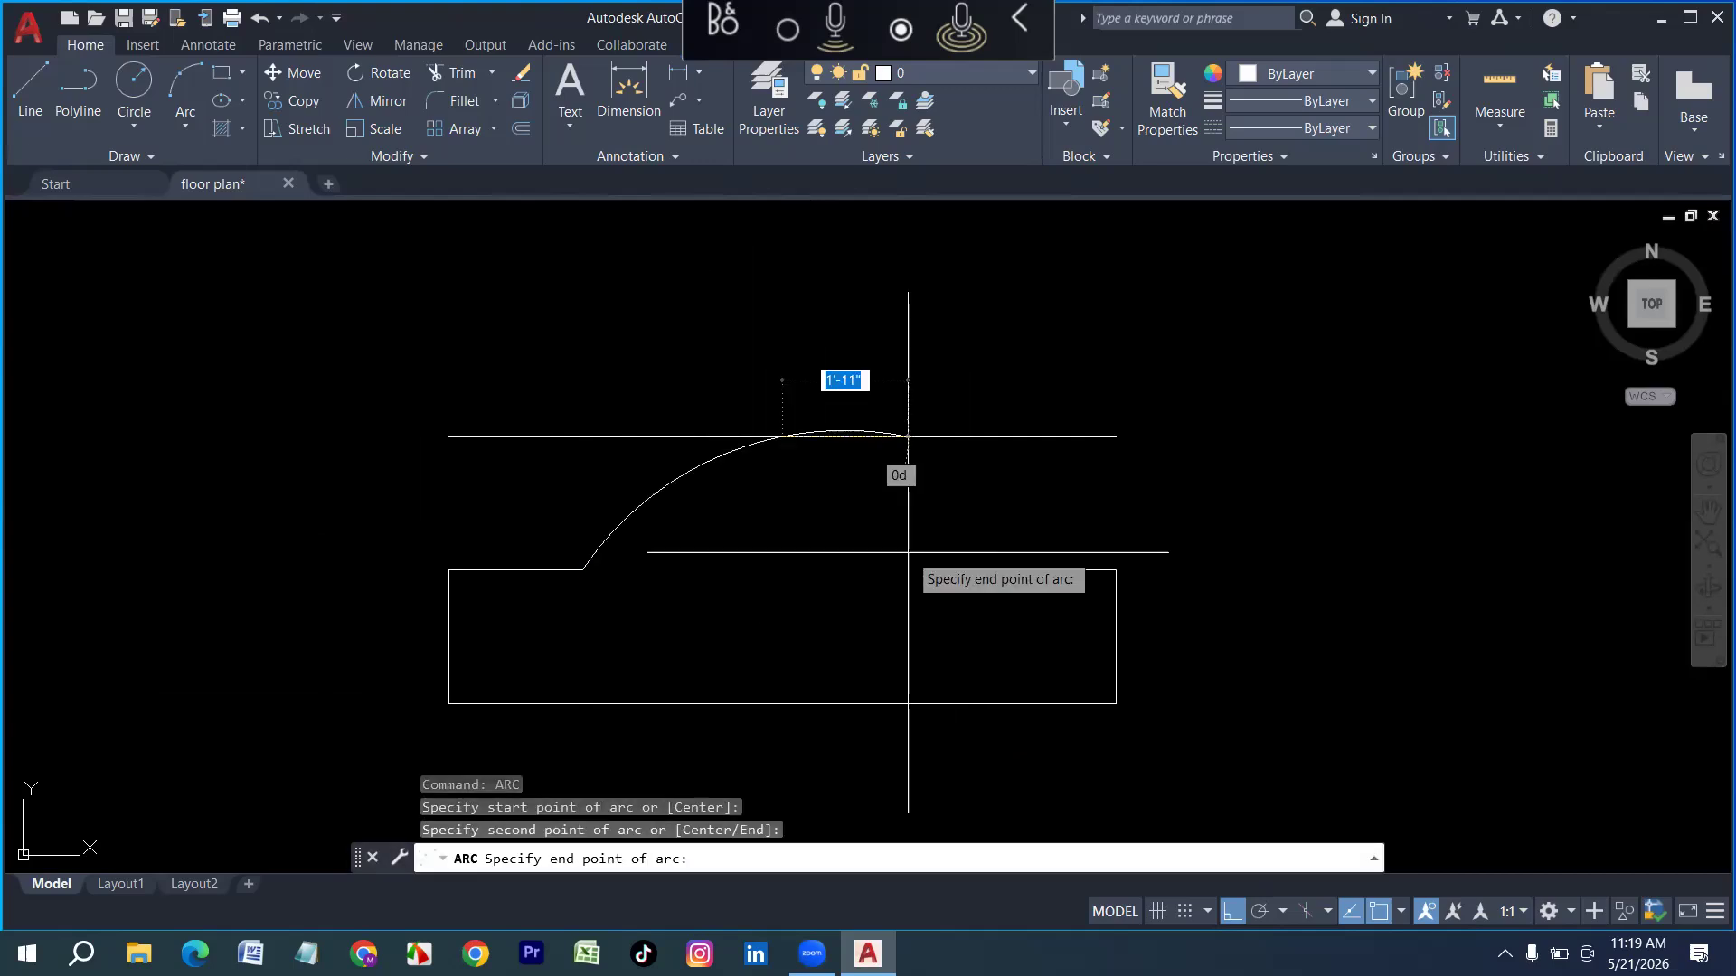
{"action": "left_click", "coordinate": [982, 570]}
Erase the upper offset line and the 10' base line from the arched profile
{"action": "left_click", "coordinate": [1031, 509]}
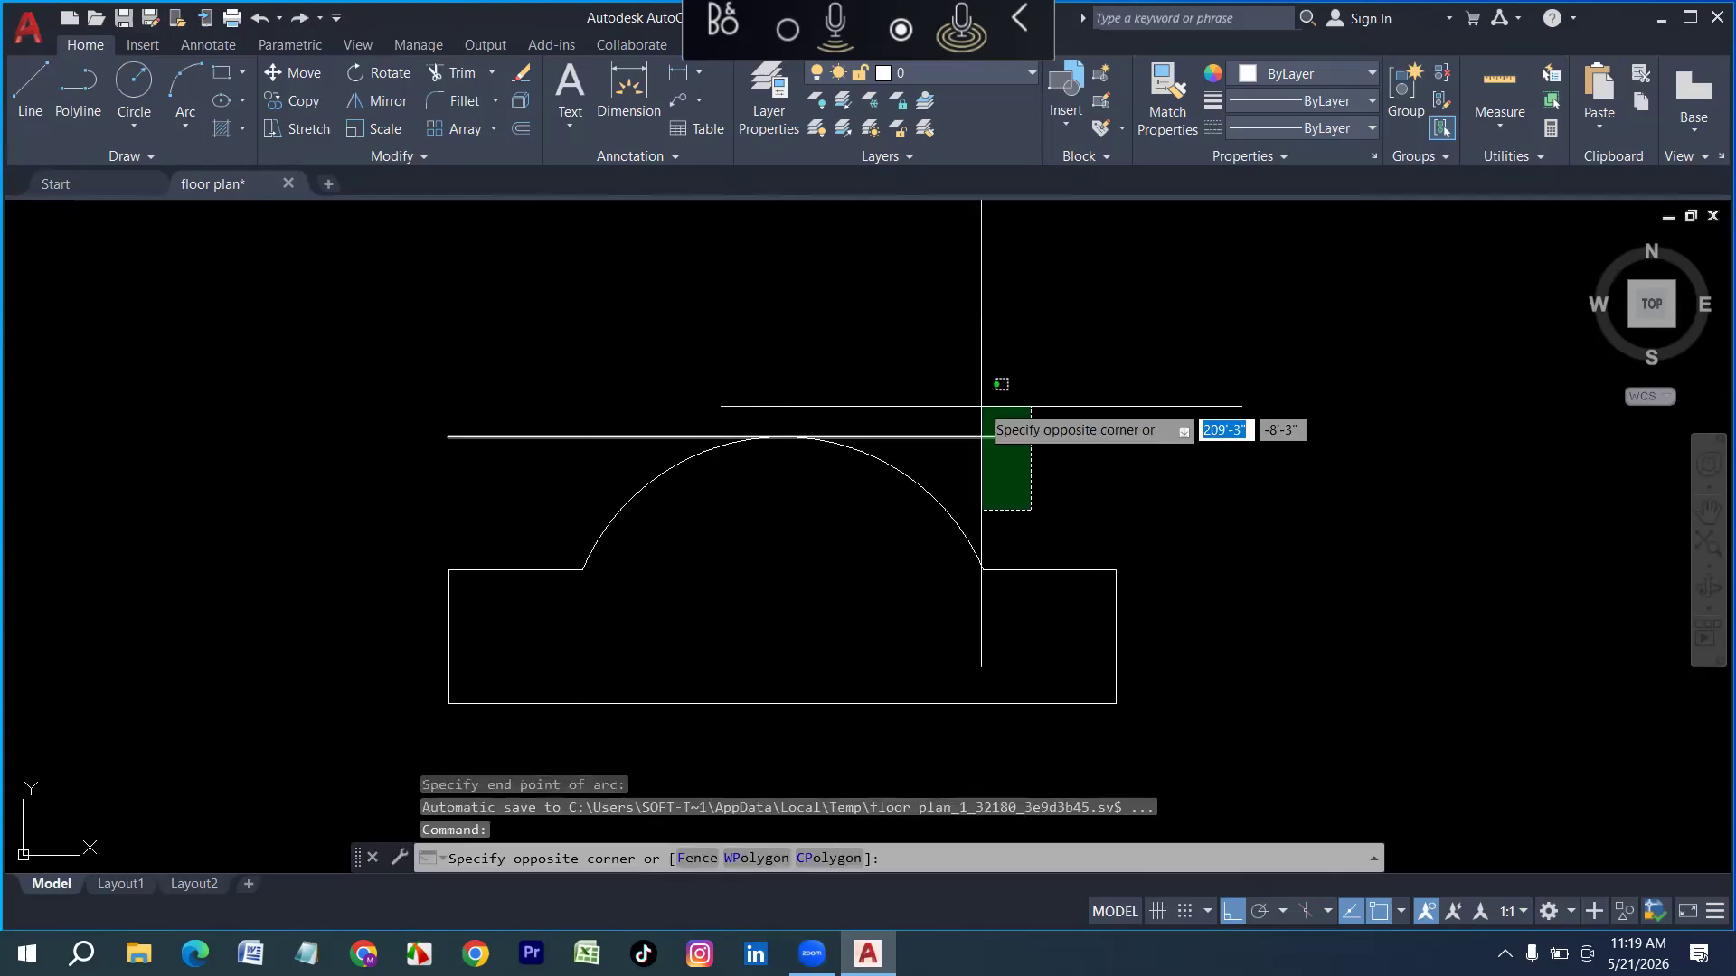
{"action": "left_click", "coordinate": [982, 405]}
{"action": "key", "text": "Delete"}
{"action": "left_click", "coordinate": [840, 702]}
{"action": "key", "text": "Delete"}
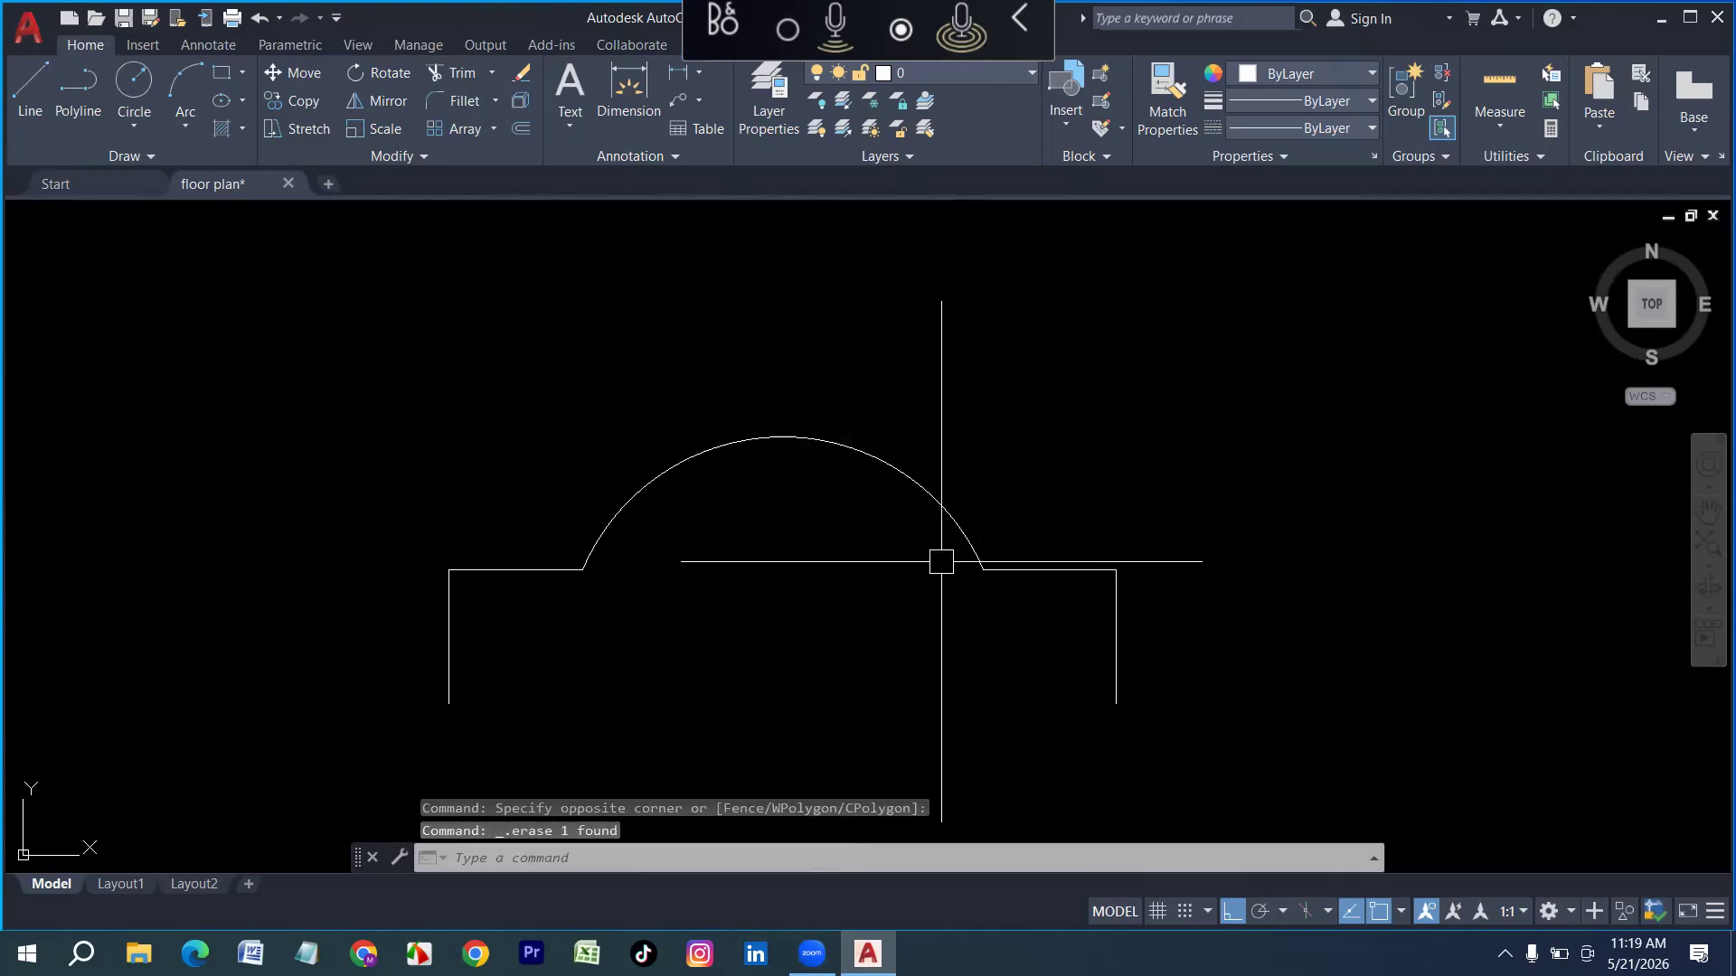
Join the arc and the four straight segments of the arched profile into one polyline
{"action": "scroll", "coordinate": [882, 535], "scroll_direction": "down", "scroll_amount": 2}
{"action": "left_click", "coordinate": [1064, 446]}
{"action": "left_click", "coordinate": [543, 696]}
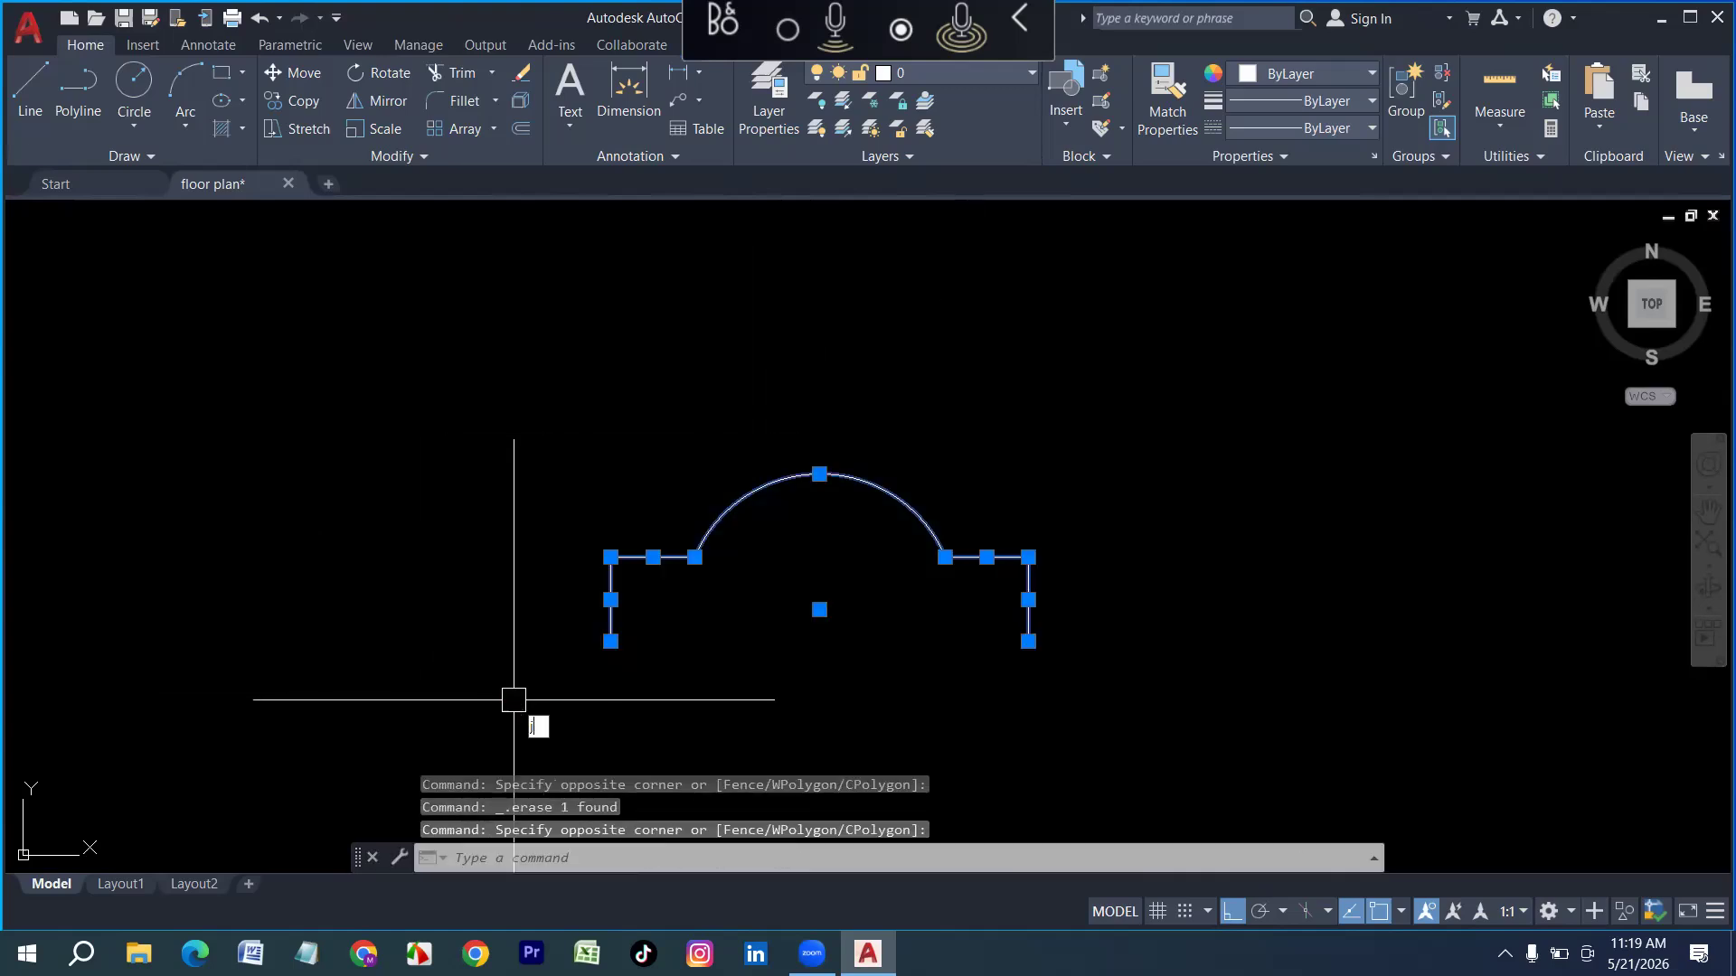
{"action": "type", "text": "J"}
{"action": "key", "text": "Return"}
Offset the joined profile polyline 3" inward
{"action": "type", "text": "o"}
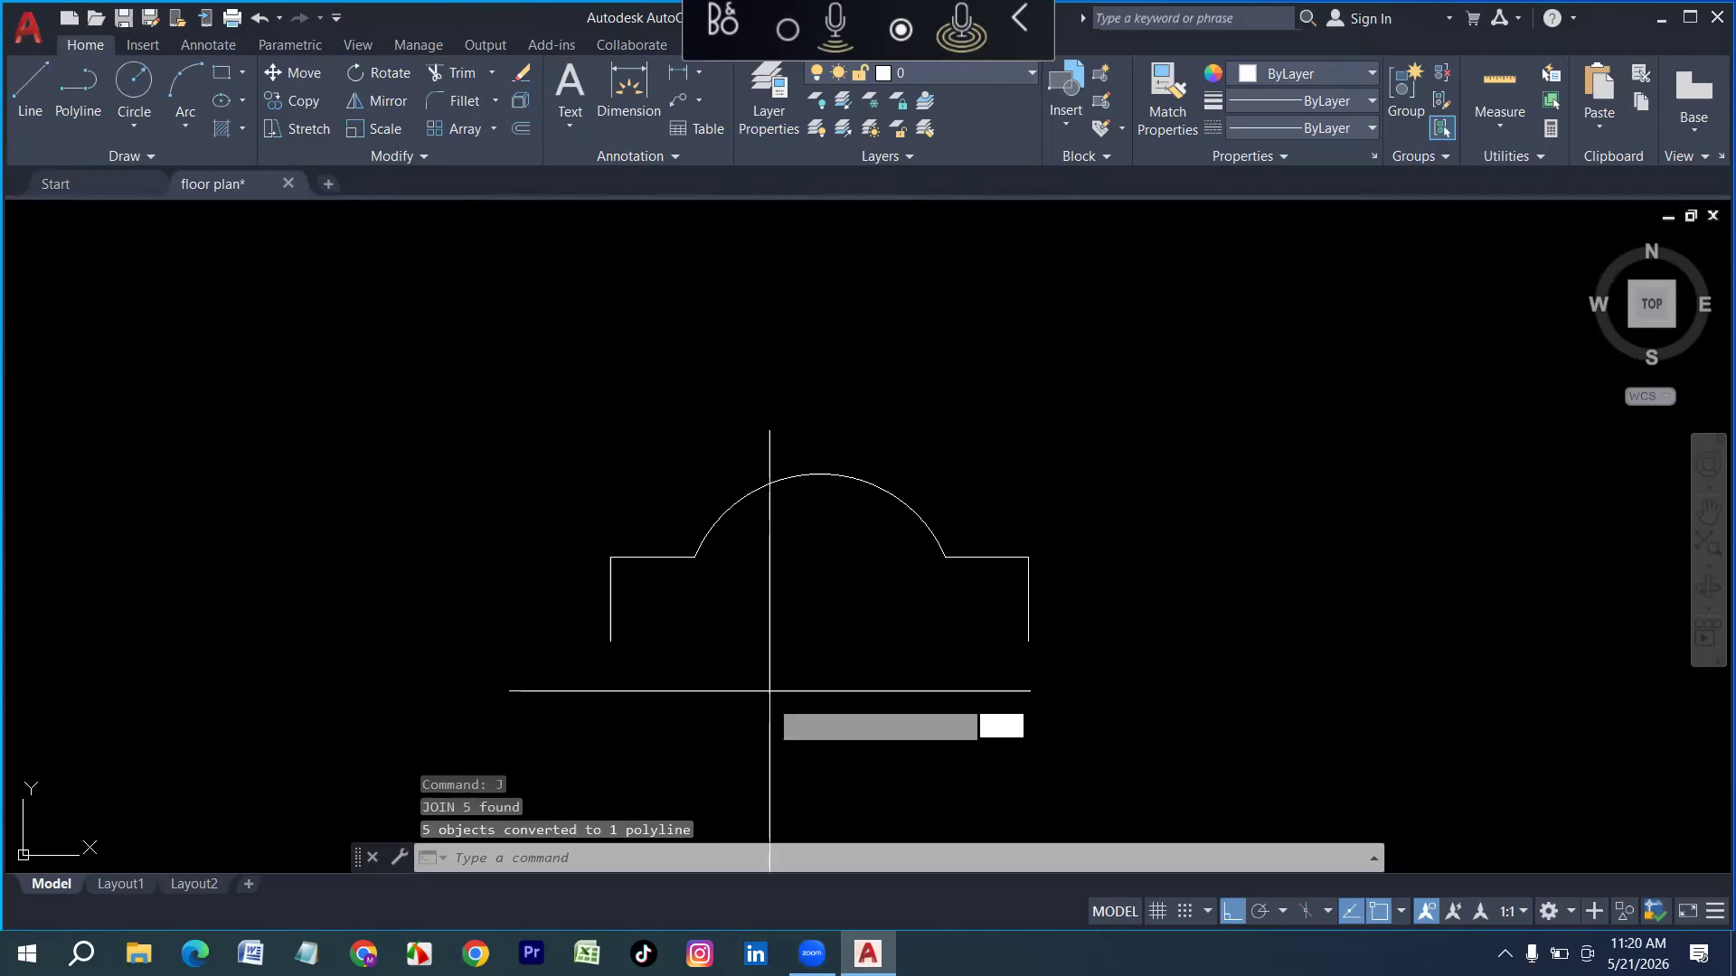
{"action": "key", "text": "Return"}
{"action": "type", "text": "3"}
{"action": "key", "text": "Return"}
{"action": "left_click", "coordinate": [941, 550]}
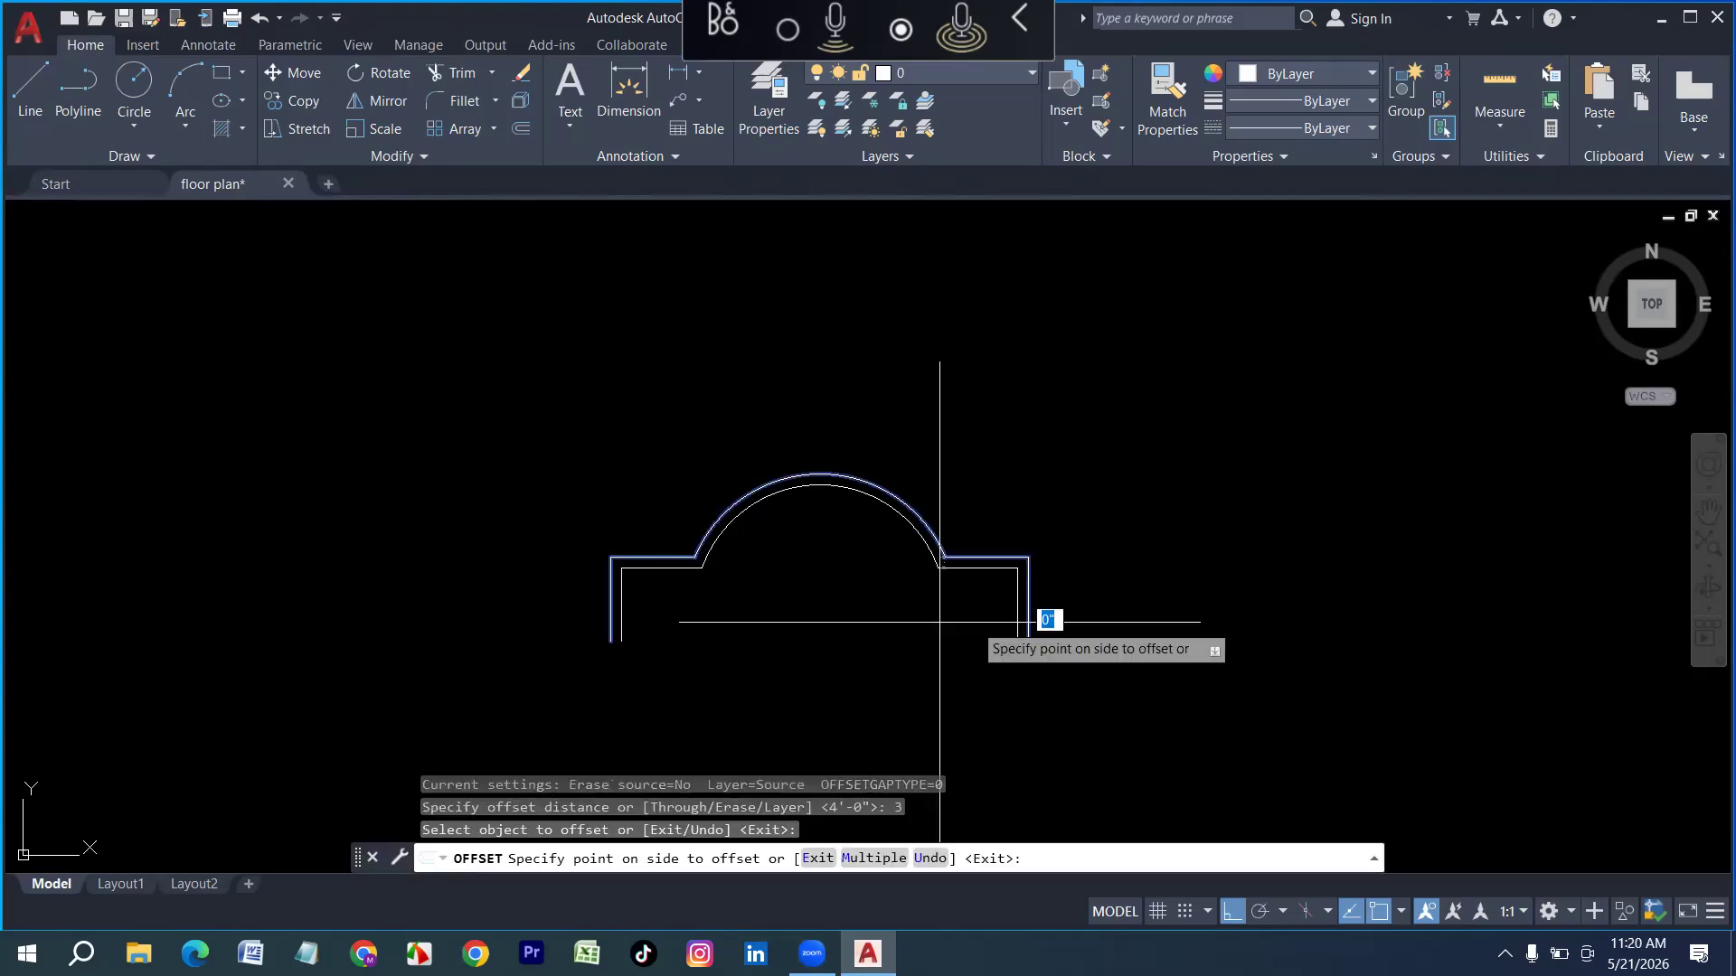
{"action": "left_click", "coordinate": [940, 622]}
{"action": "key", "text": "Escape"}
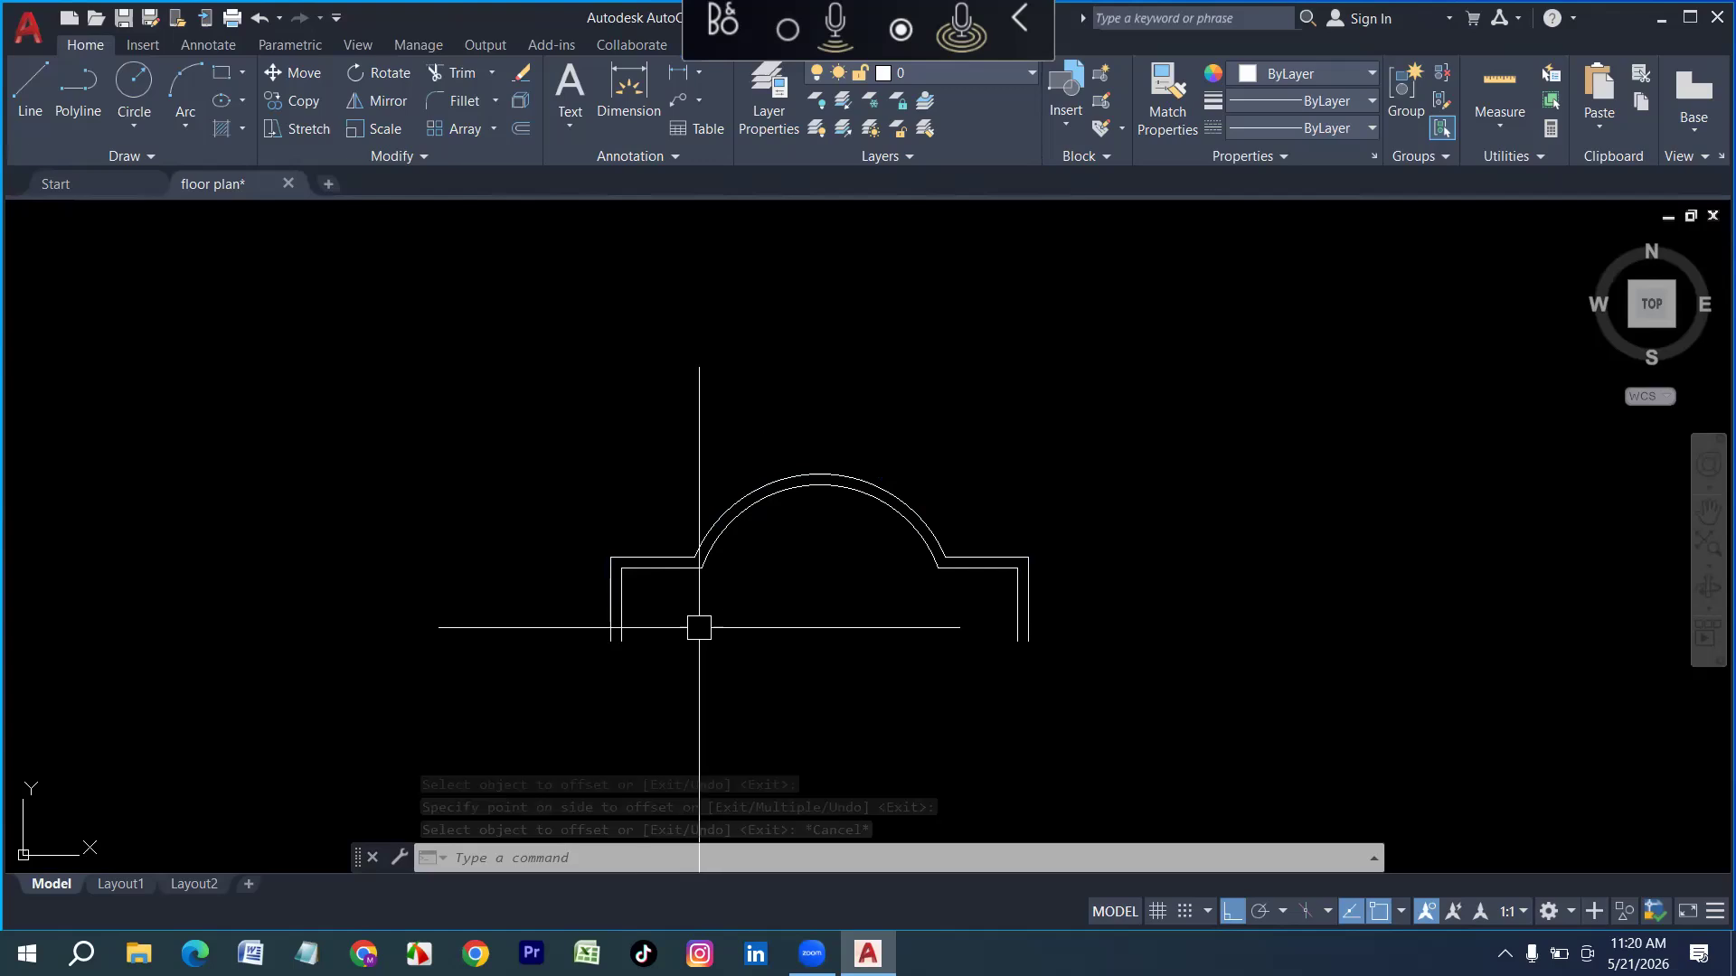
{"action": "key", "text": "Escape"}
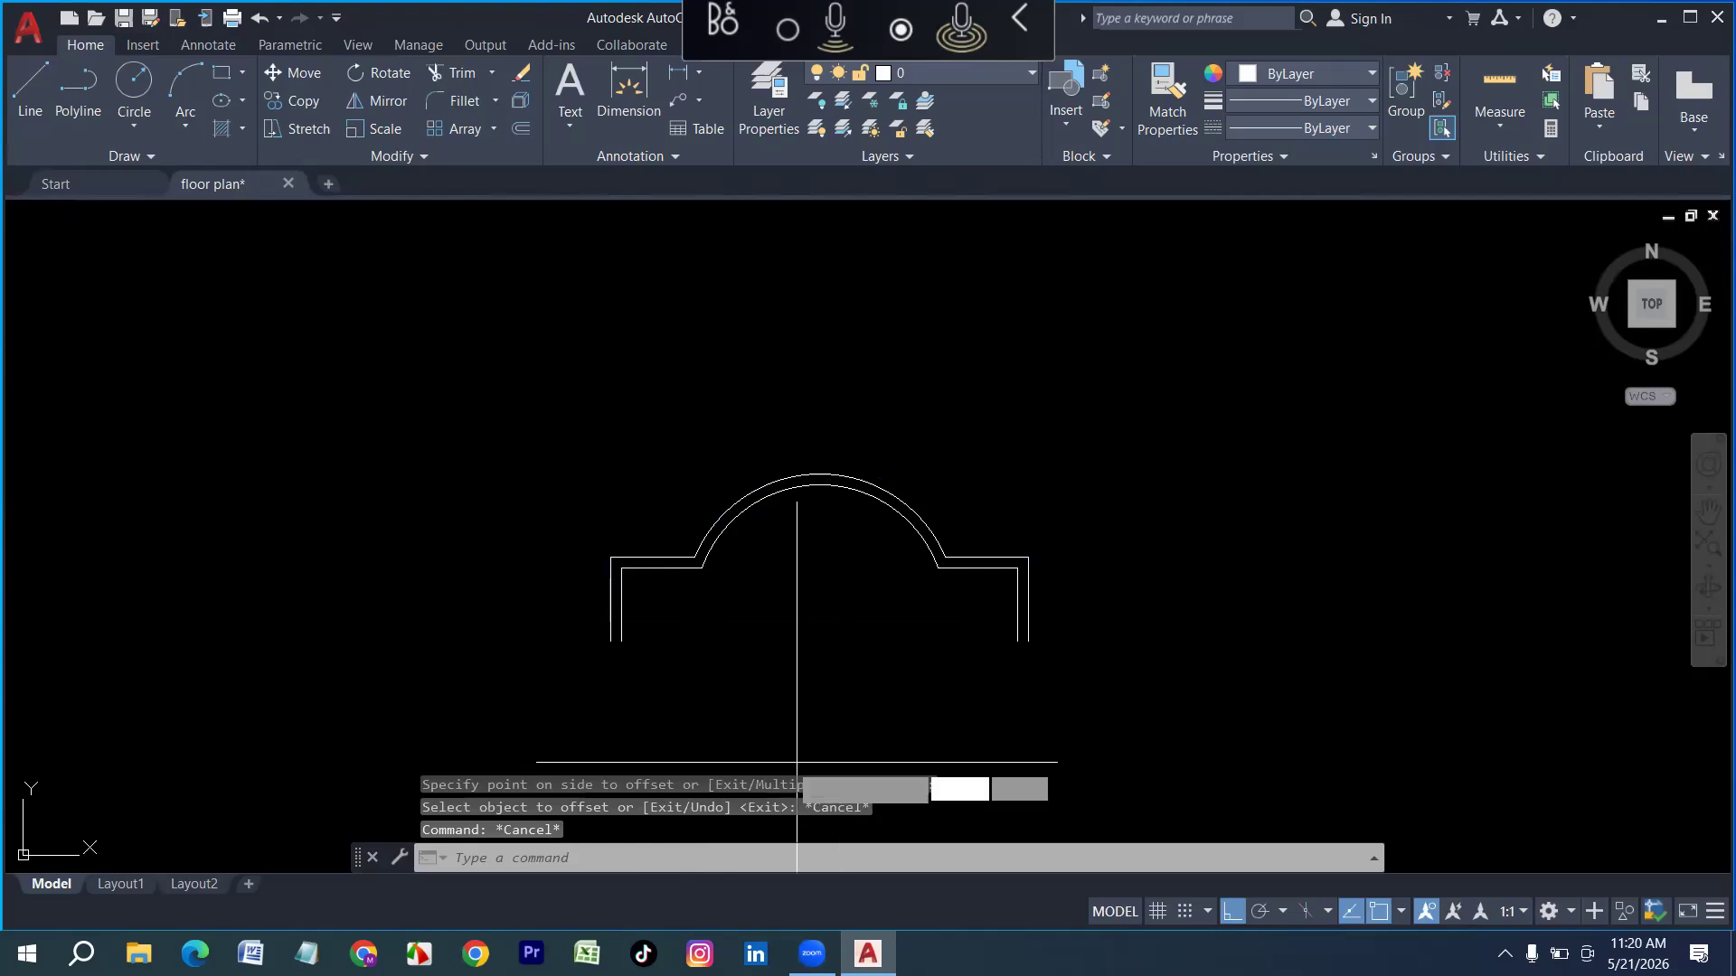
Close both open lower ends of the double profile with short lines between the inner and outer polylines
{"action": "key", "text": "l"}
{"action": "key", "text": "Return"}
{"action": "left_click", "coordinate": [621, 641]}
{"action": "scroll", "coordinate": [619, 641], "scroll_direction": "up", "scroll_amount": 2}
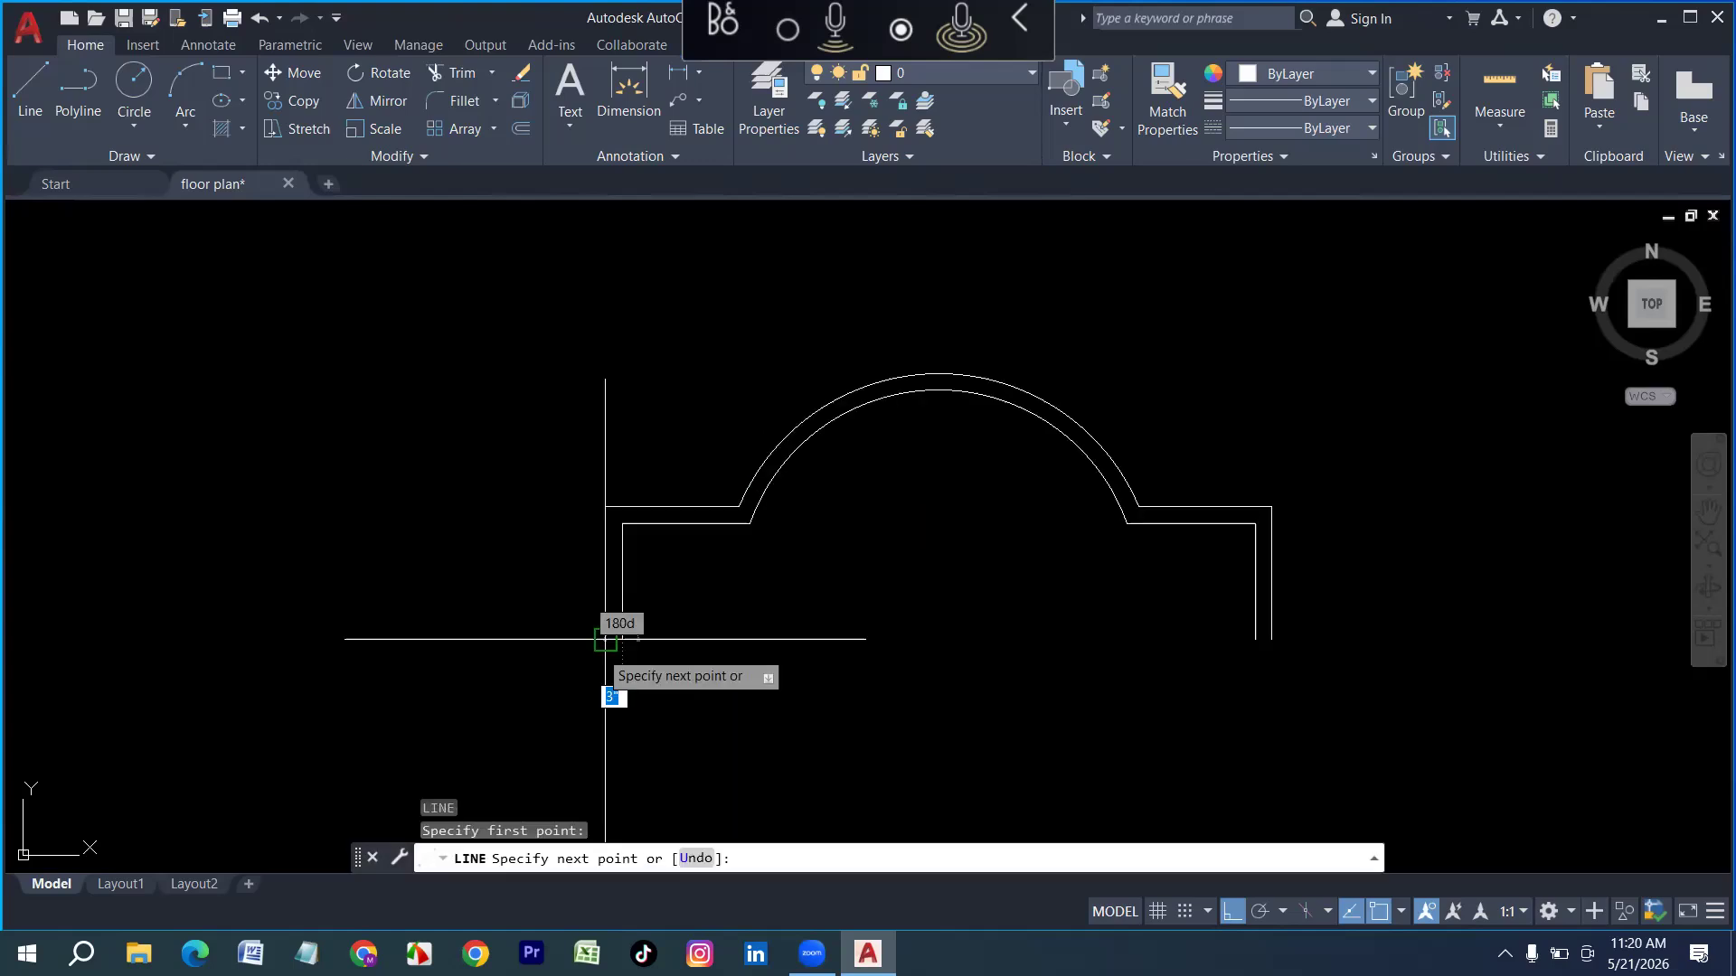
{"action": "key", "text": "Return"}
{"action": "key", "text": "Return"}
{"action": "scroll", "coordinate": [489, 661], "scroll_direction": "down", "scroll_amount": 2}
{"action": "scroll", "coordinate": [915, 616], "scroll_direction": "up", "scroll_amount": 2}
{"action": "key", "text": "Return"}
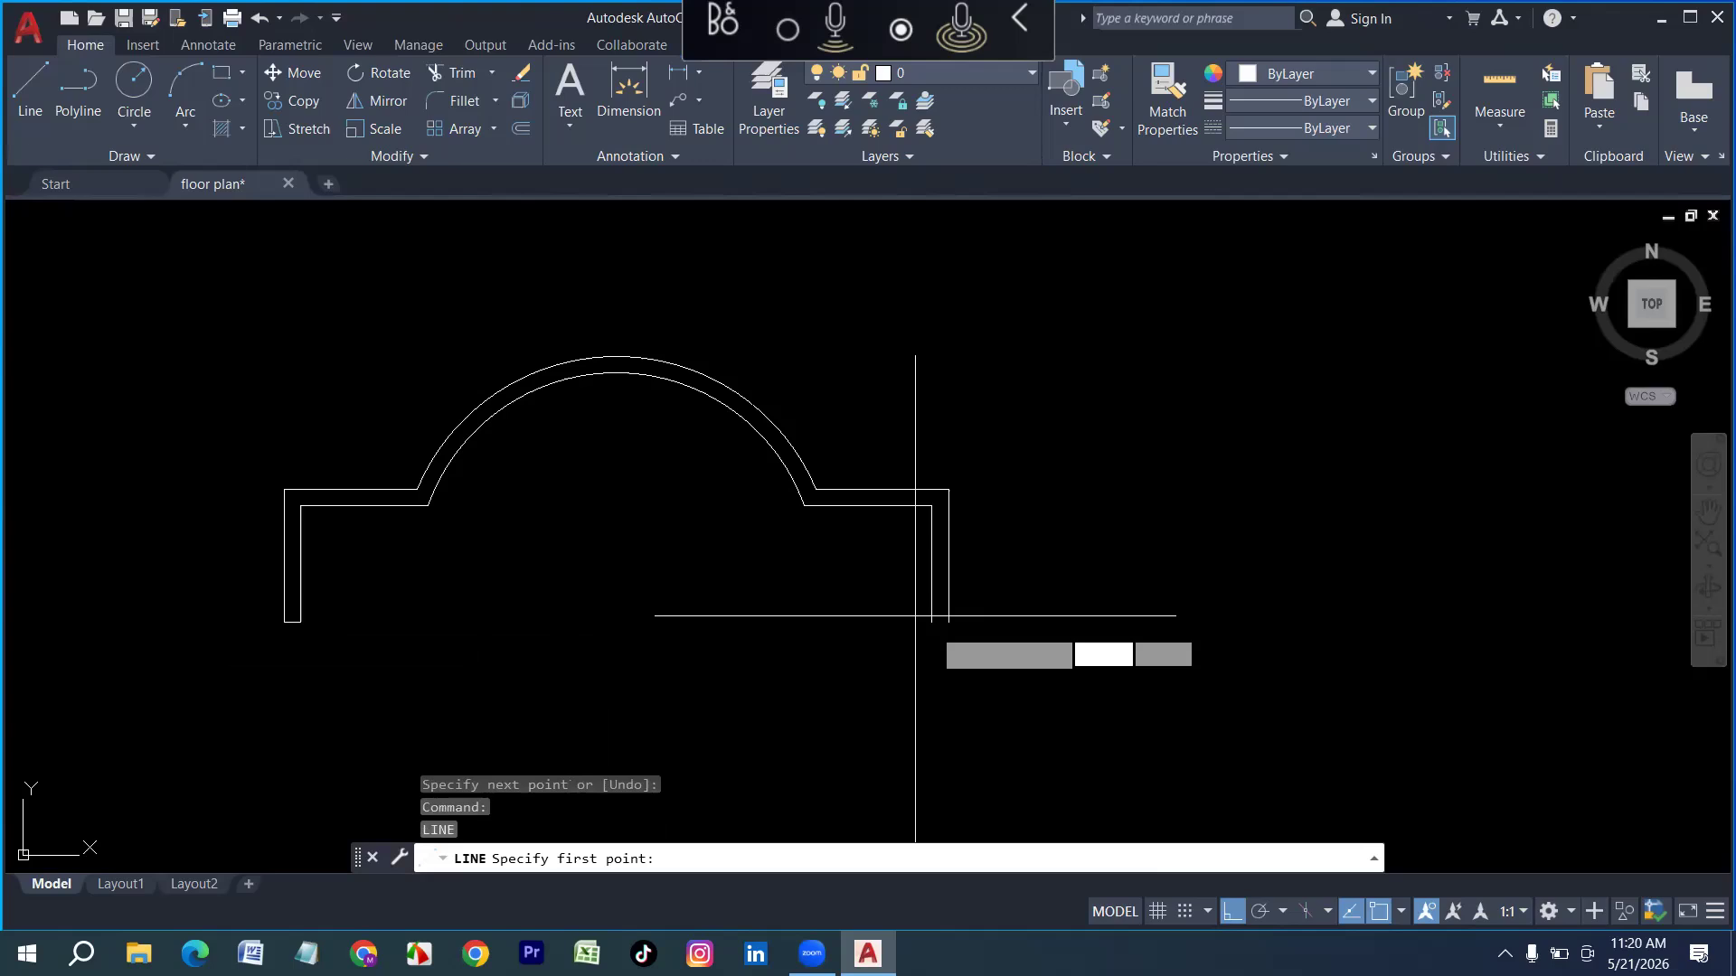
{"action": "left_click", "coordinate": [948, 622]}
{"action": "left_click", "coordinate": [931, 622]}
{"action": "key", "text": "Return"}
{"action": "left_click", "coordinate": [931, 565]}
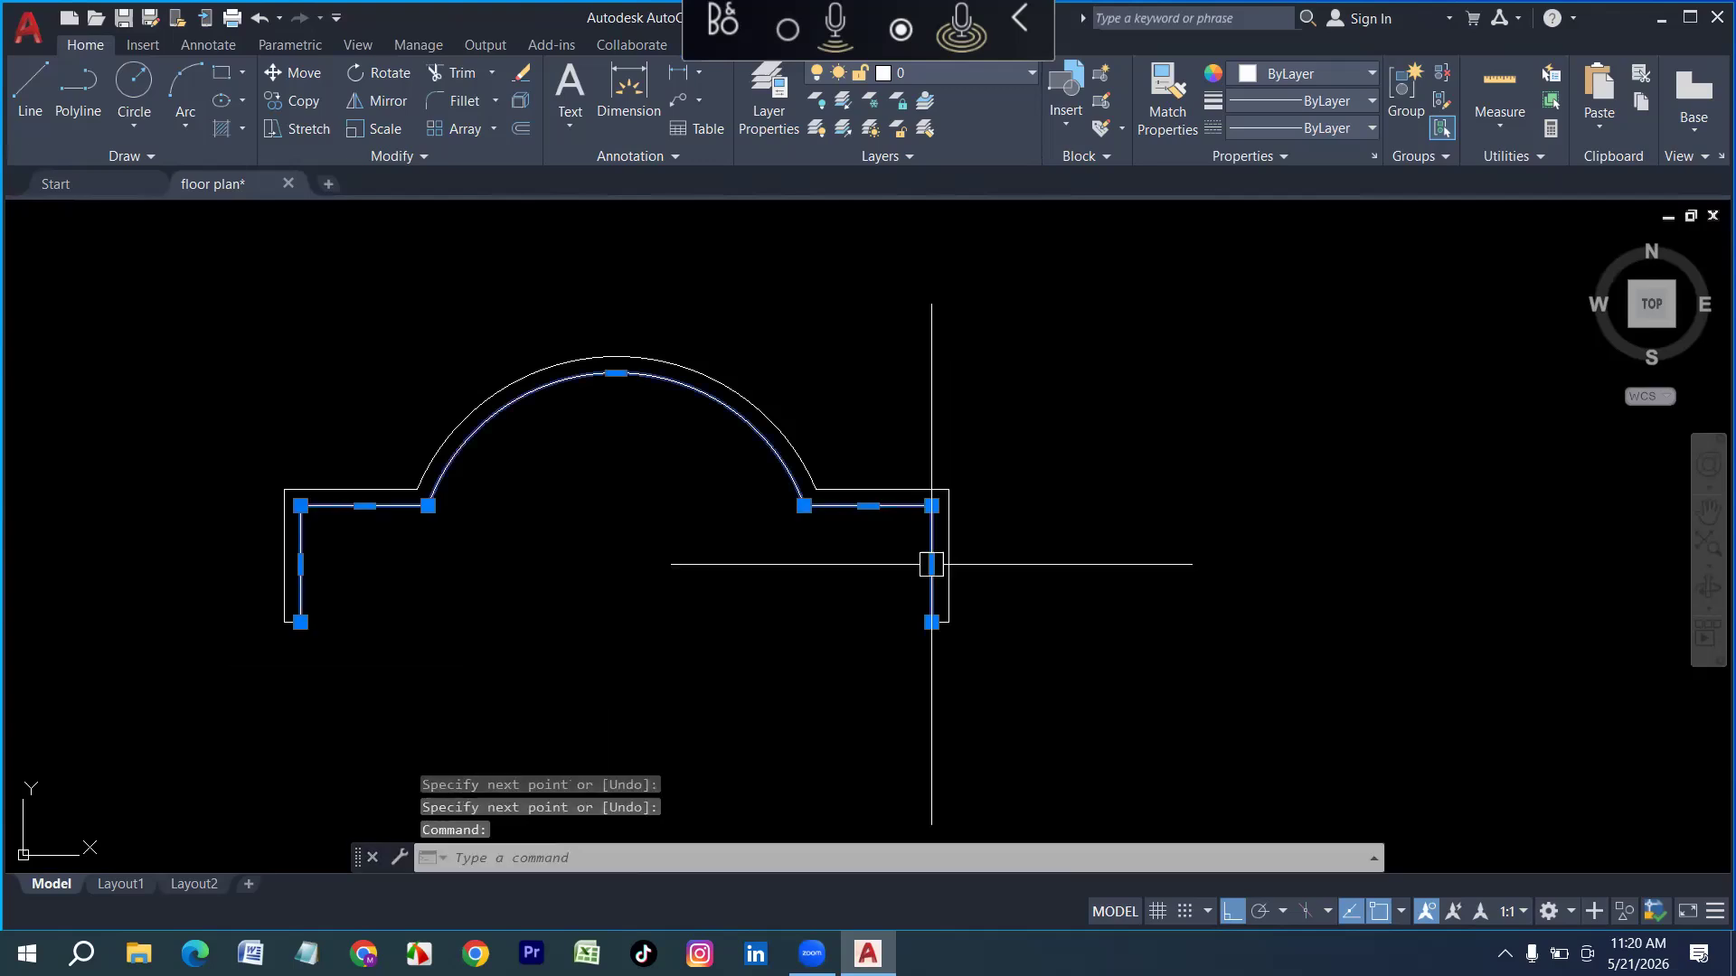
{"action": "left_click", "coordinate": [931, 564]}
{"action": "key", "text": "Escape"}
Define a block named "ver 4" from the two profile polylines and their end lines
{"action": "scroll", "coordinate": [951, 698], "scroll_direction": "down", "scroll_amount": 2}
{"action": "left_click", "coordinate": [1082, 745]}
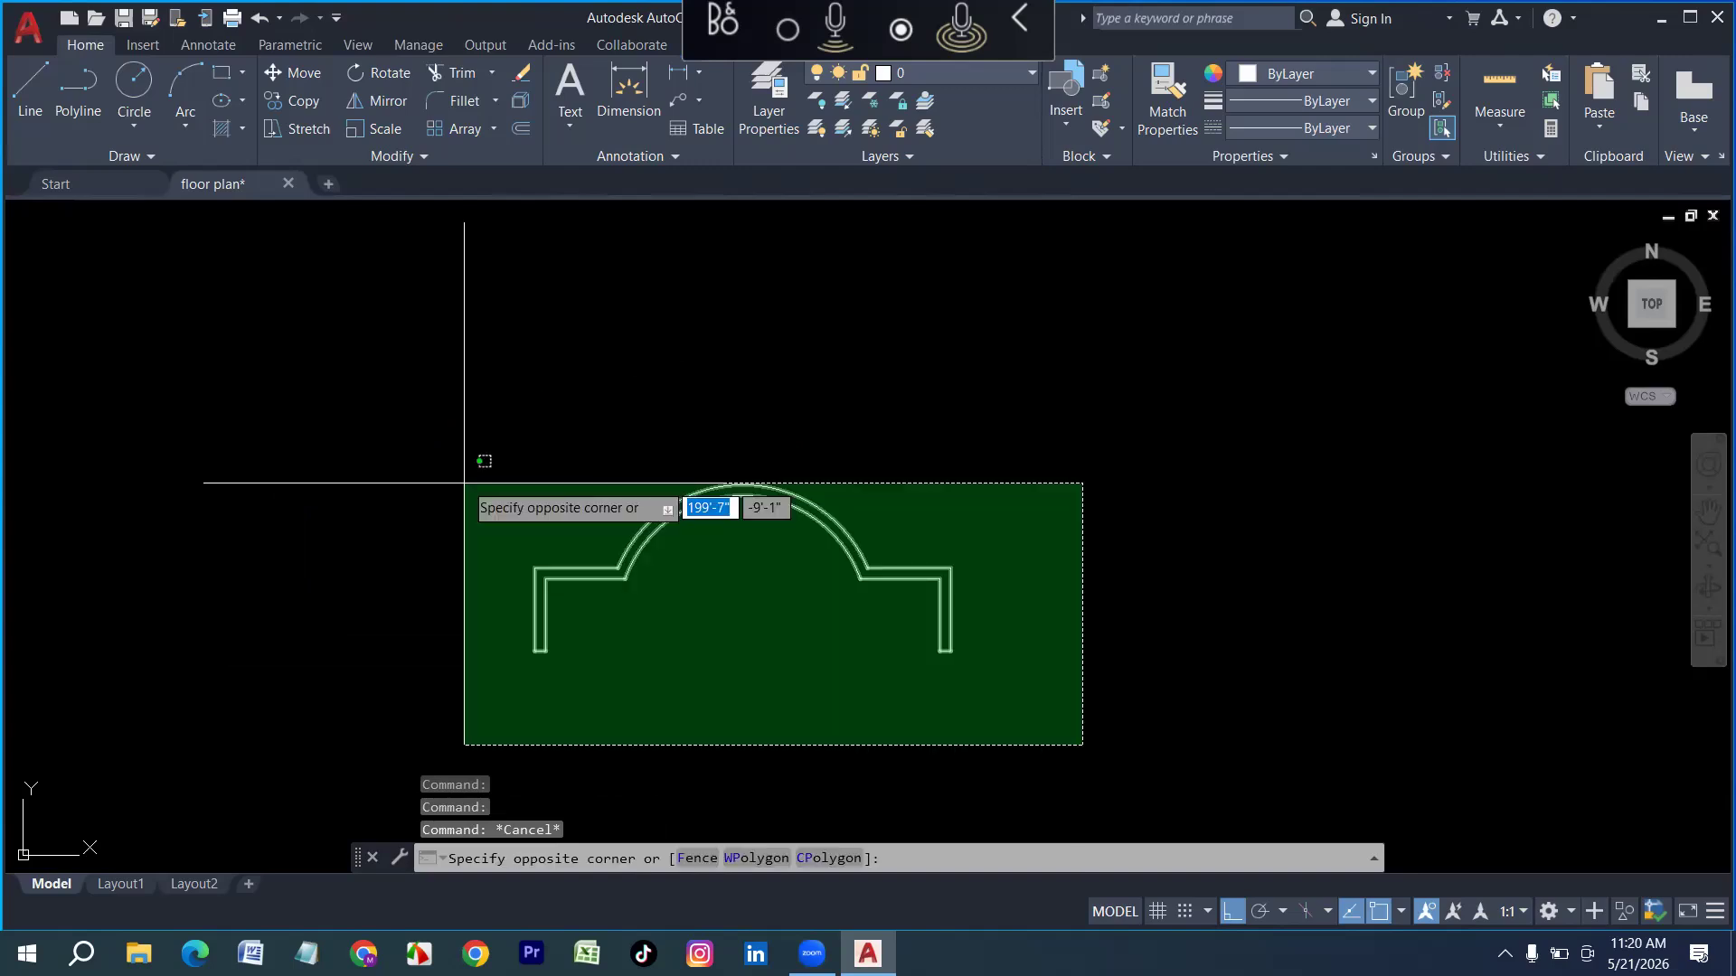
{"action": "left_click", "coordinate": [464, 483]}
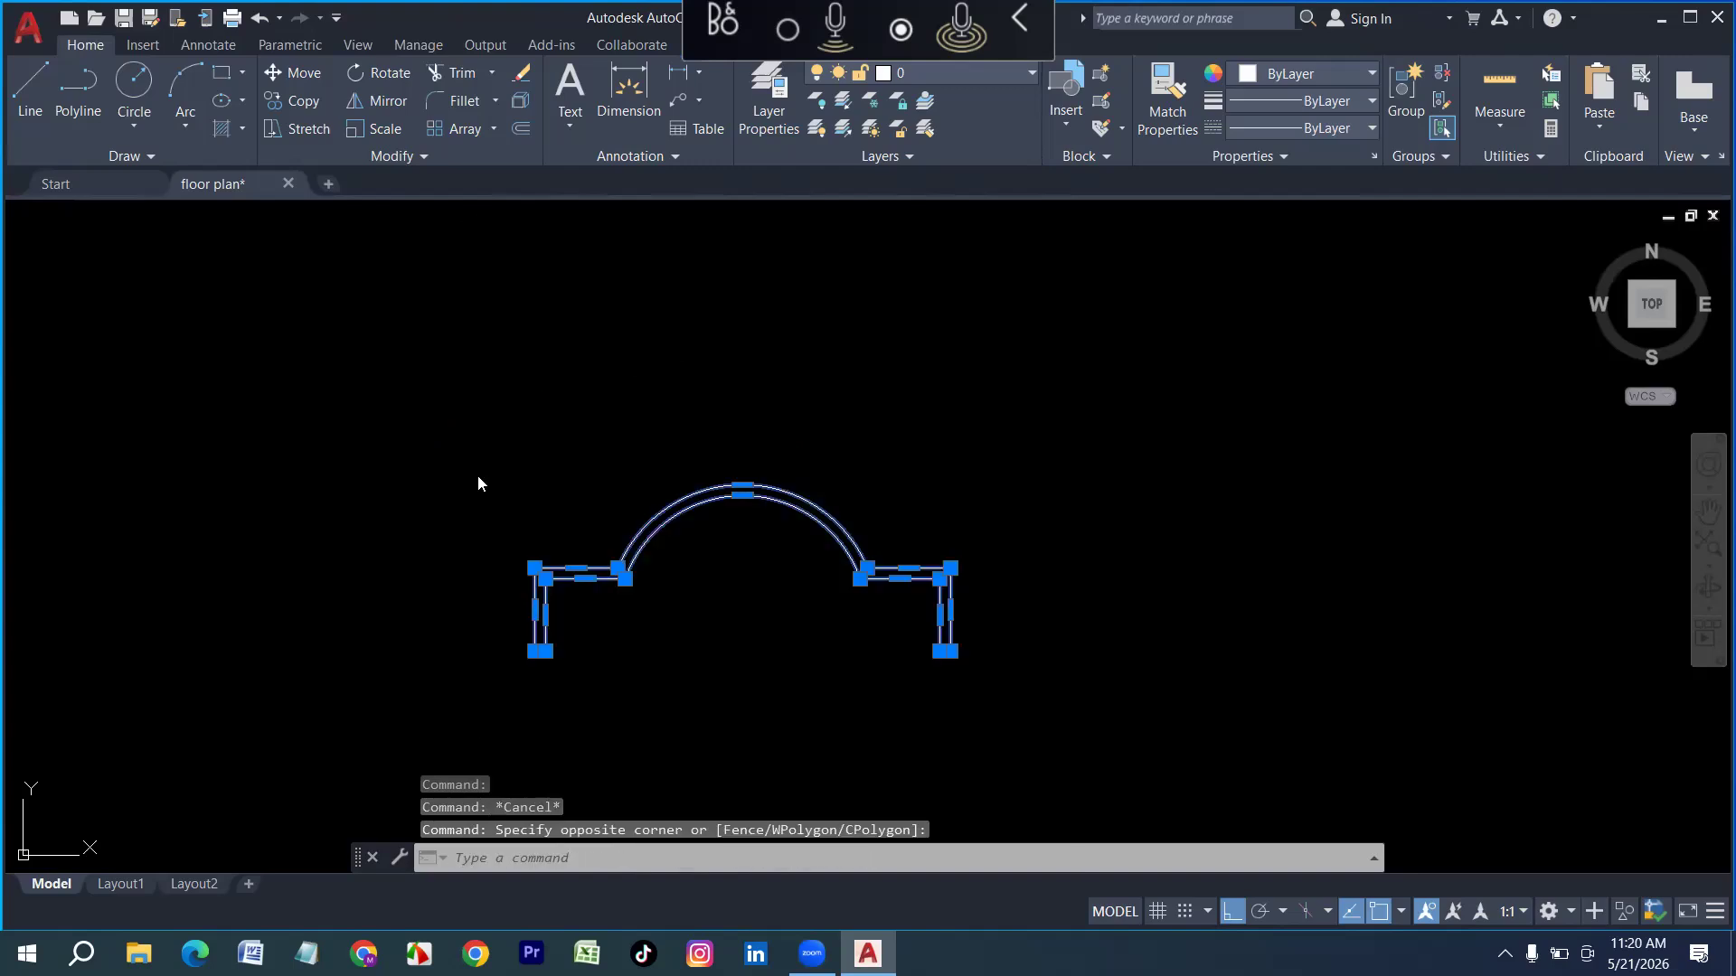
{"action": "type", "text": "b"}
{"action": "key", "text": "Return"}
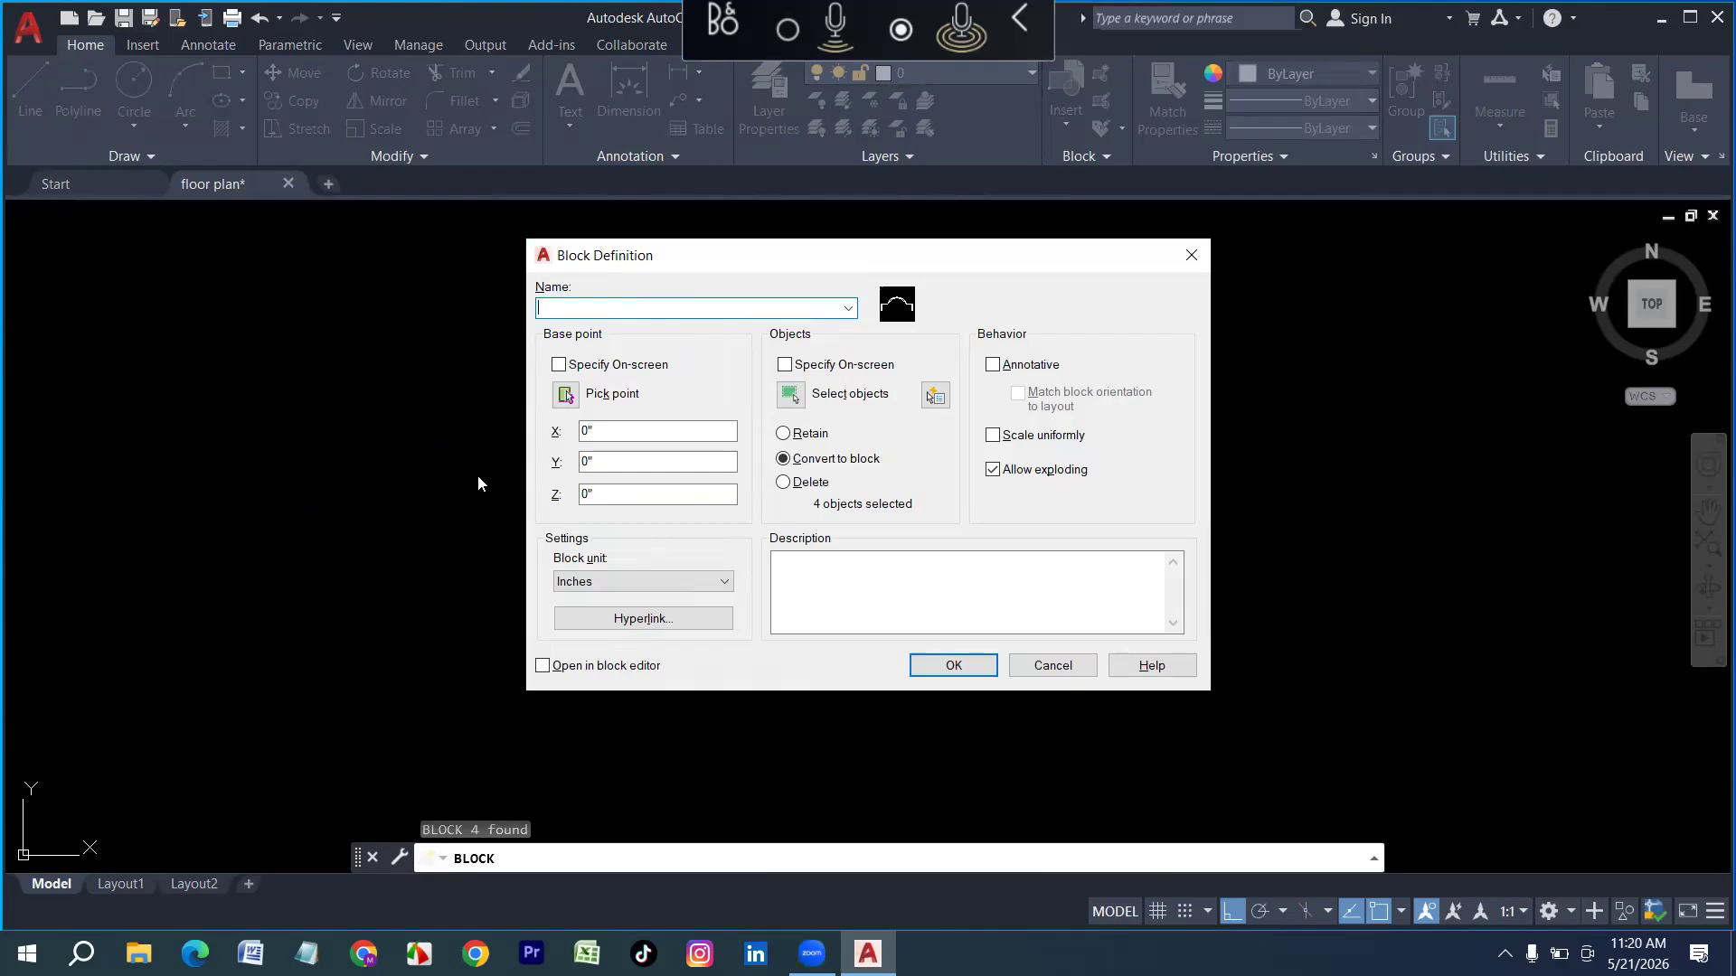
{"action": "type", "text": "b"}
{"action": "key", "text": "BackSpace"}
{"action": "type", "text": "ver 4"}
{"action": "left_click", "coordinate": [959, 666]}
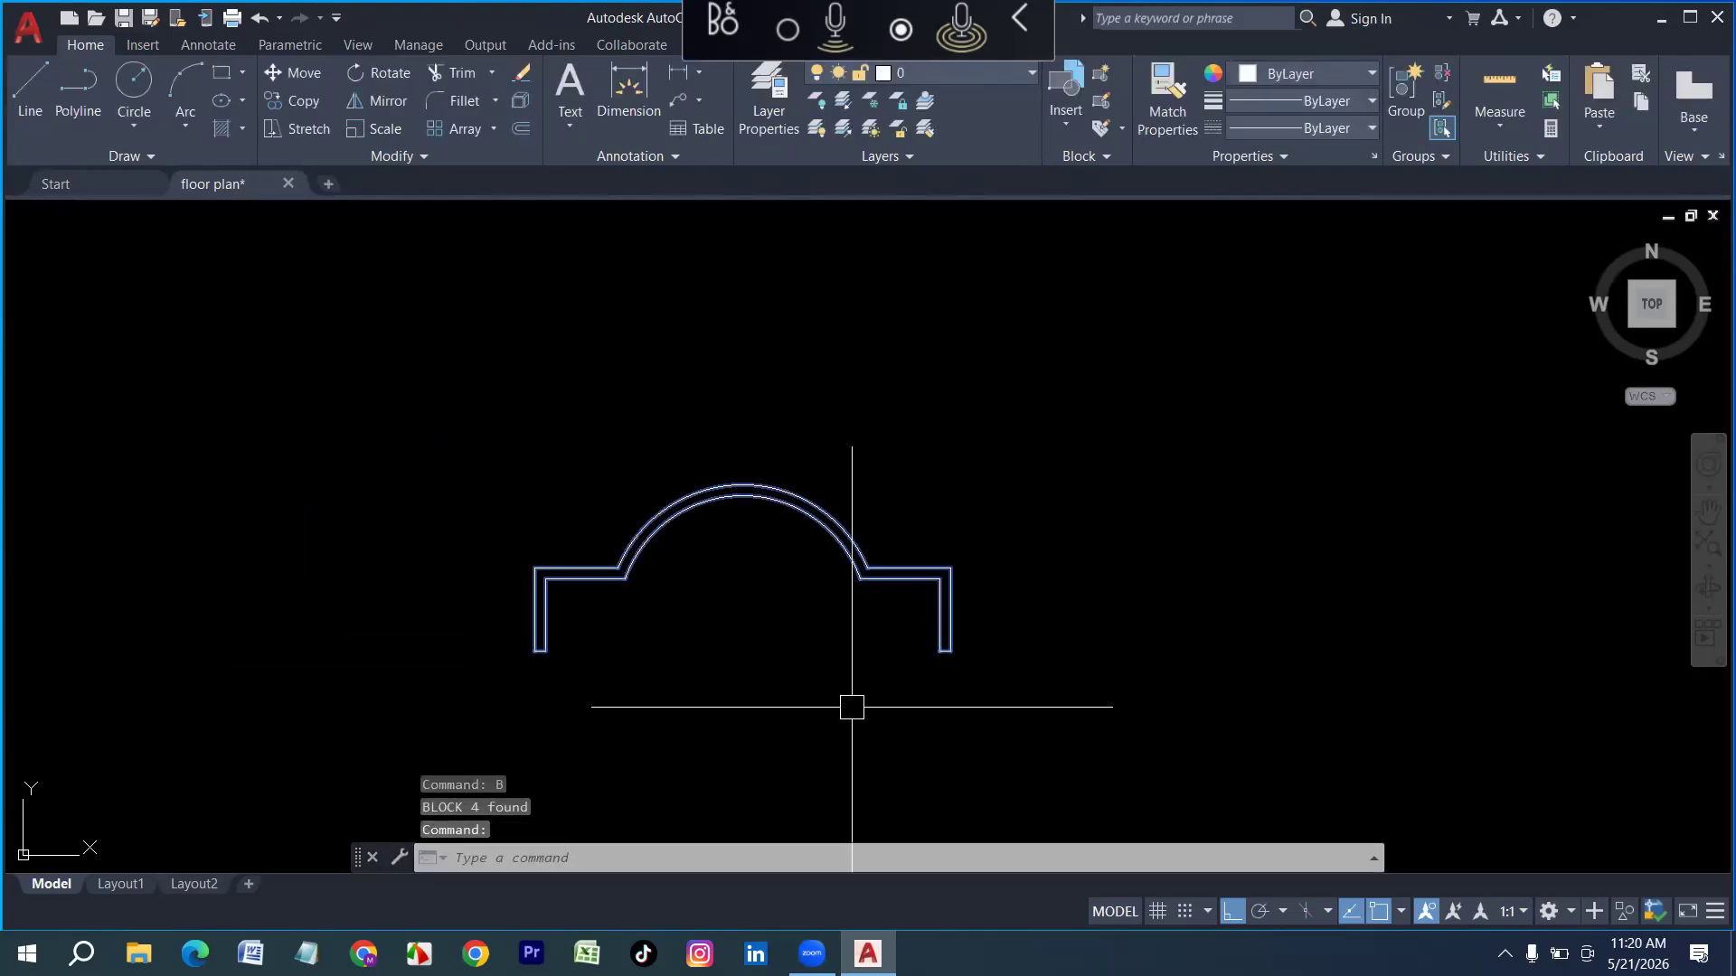
Explode the arched profile block into its separate objects
{"action": "type", "text": "x"}
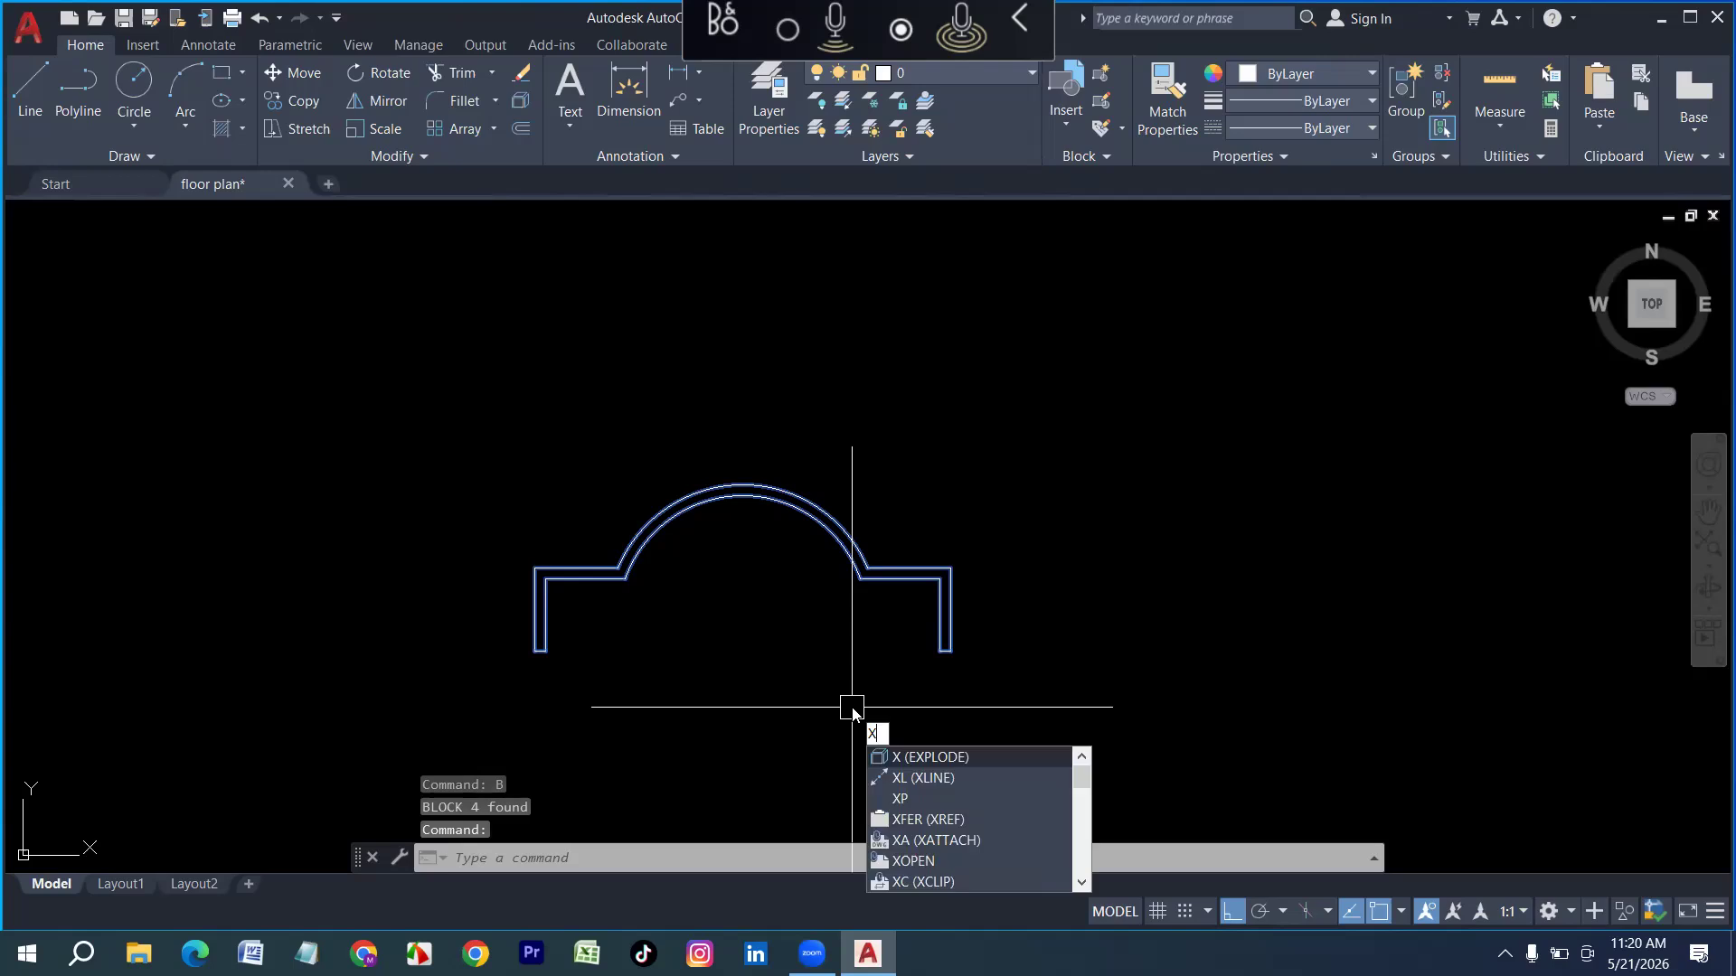
{"action": "key", "text": "Return"}
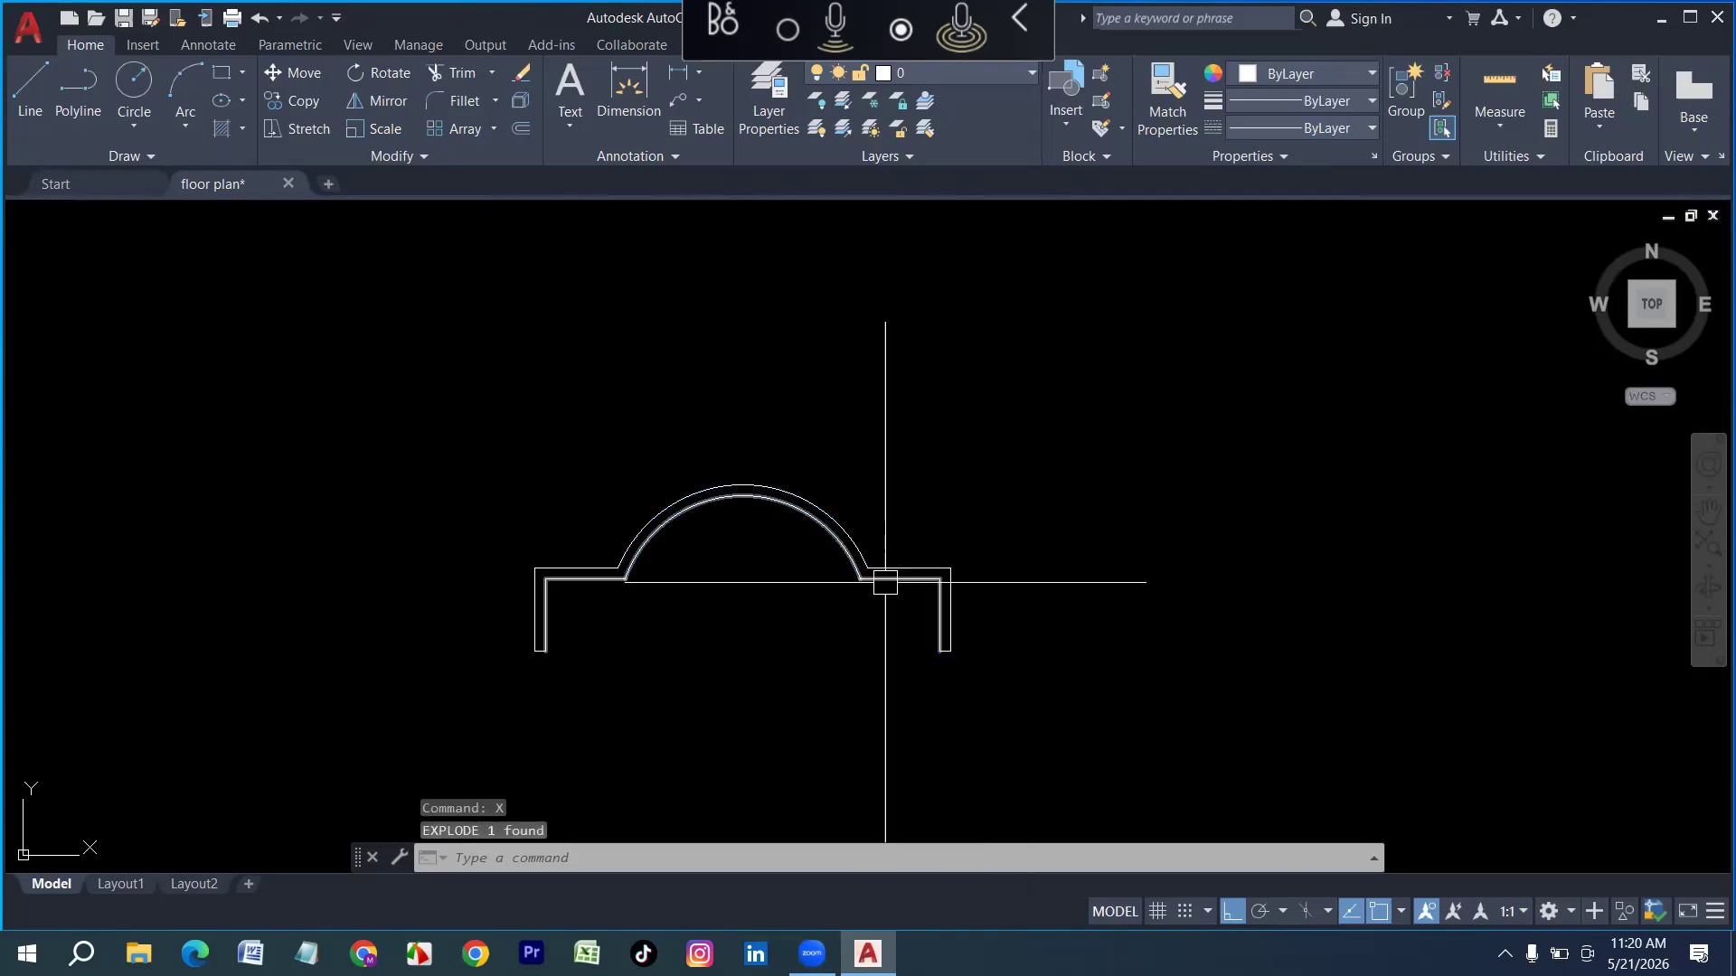
{"action": "key", "text": "Escape"}
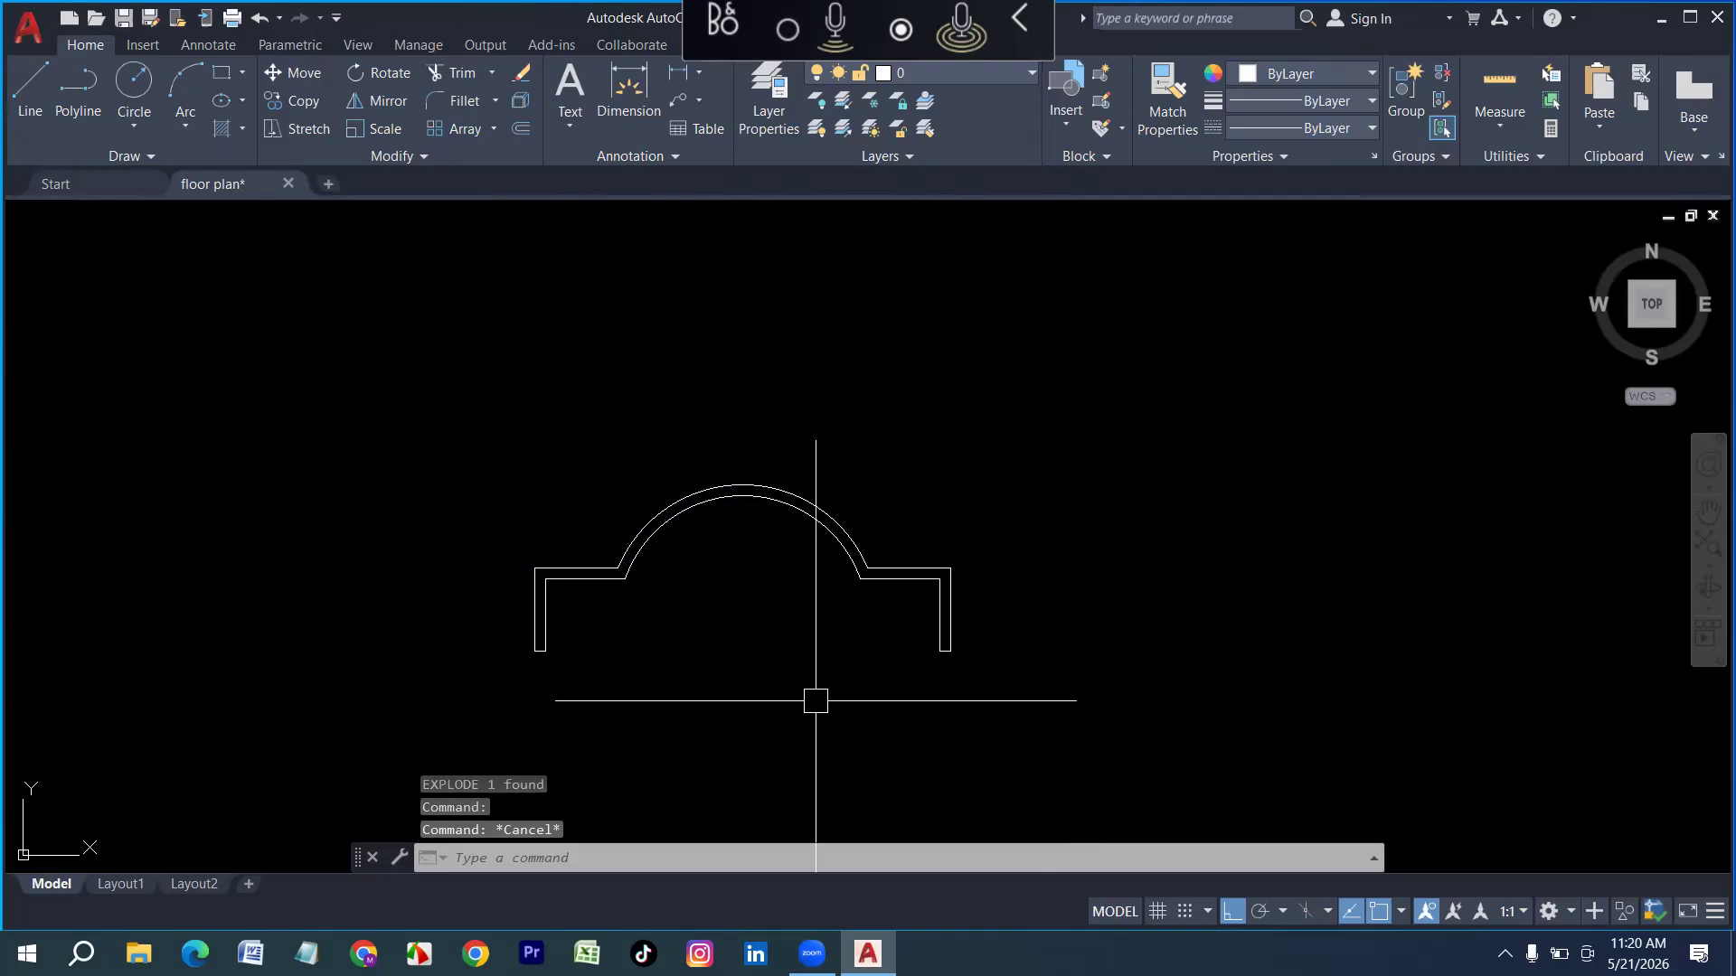
Set the crosshair size to 100 in the display options
{"action": "scroll", "coordinate": [722, 735], "scroll_direction": "down", "scroll_amount": 6}
{"action": "scroll", "coordinate": [887, 617], "scroll_direction": "up", "scroll_amount": 4}
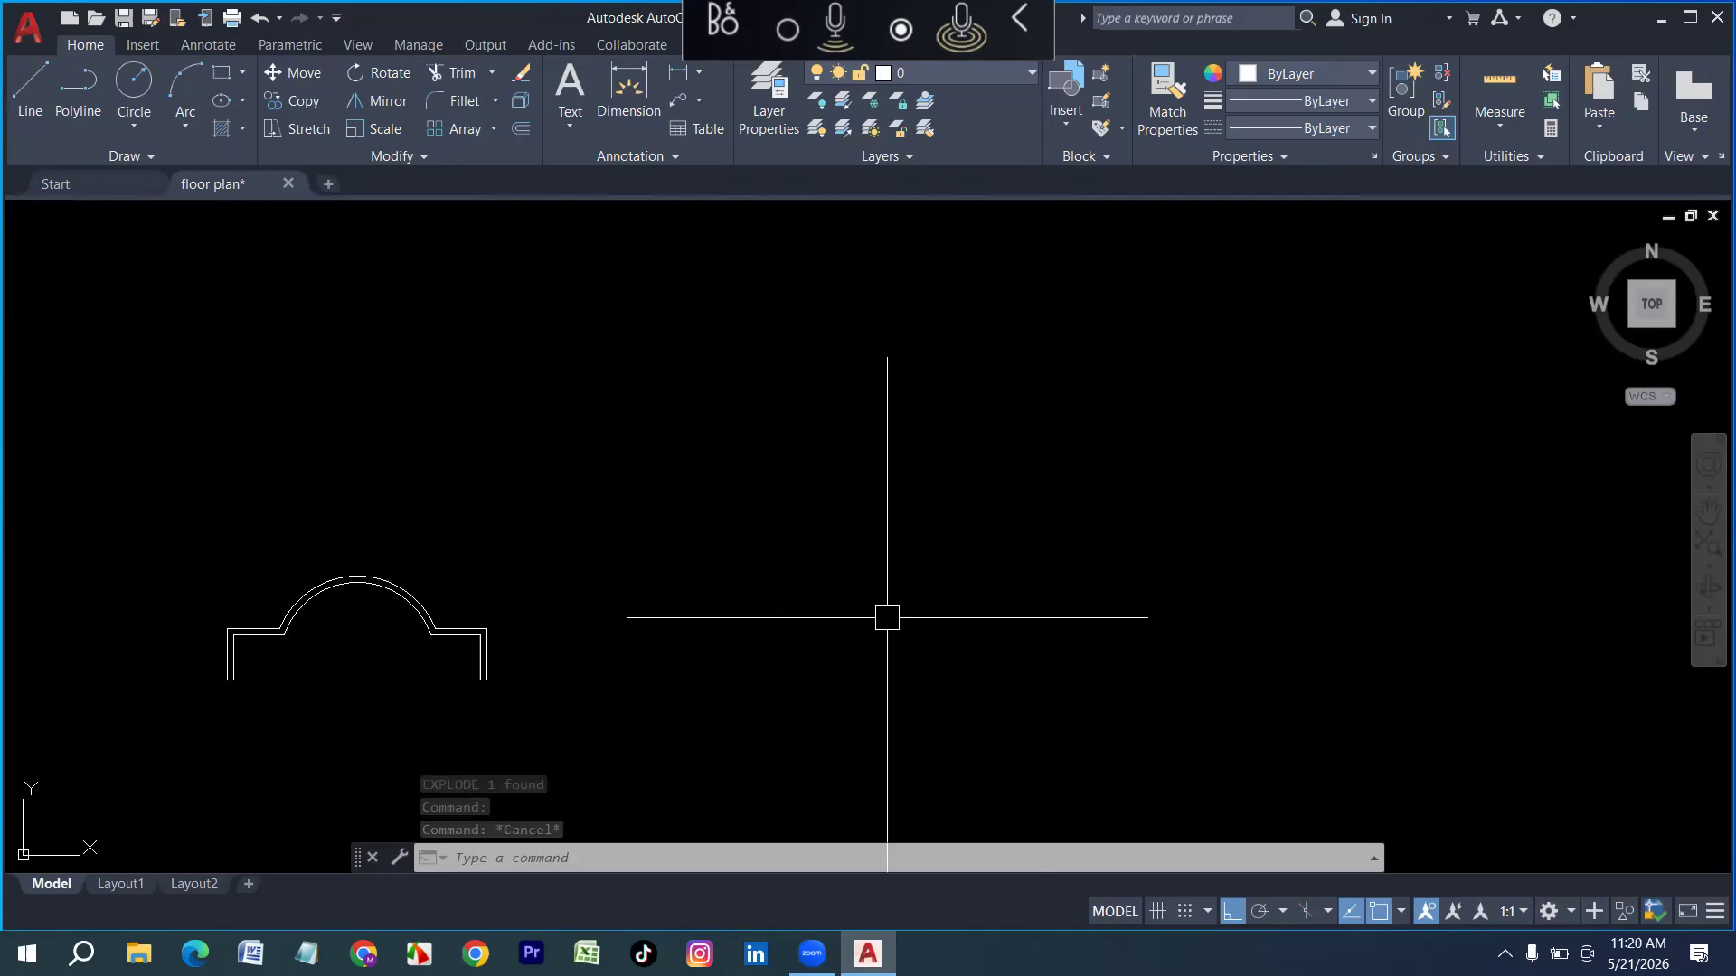
{"action": "scroll", "coordinate": [792, 612], "scroll_direction": "up", "scroll_amount": 5}
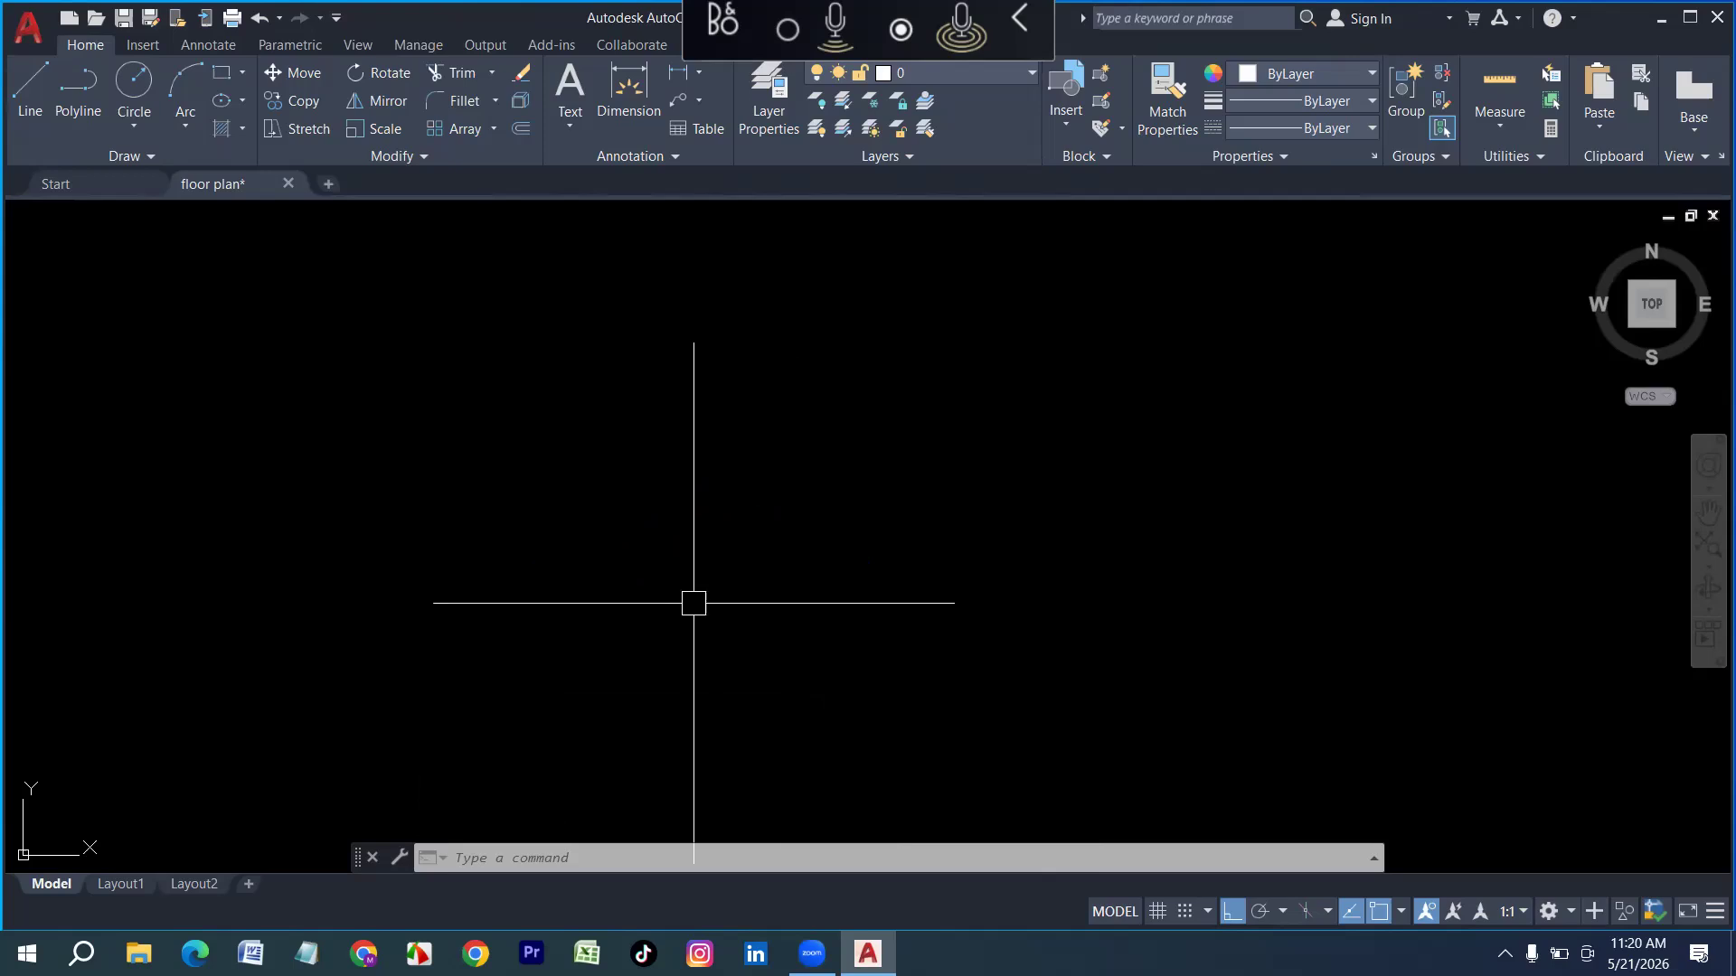
{"action": "type", "text": "op"}
{"action": "key", "text": "Return"}
{"action": "left_click_drag", "start_coordinate": [715, 561], "coordinate": [931, 564]}
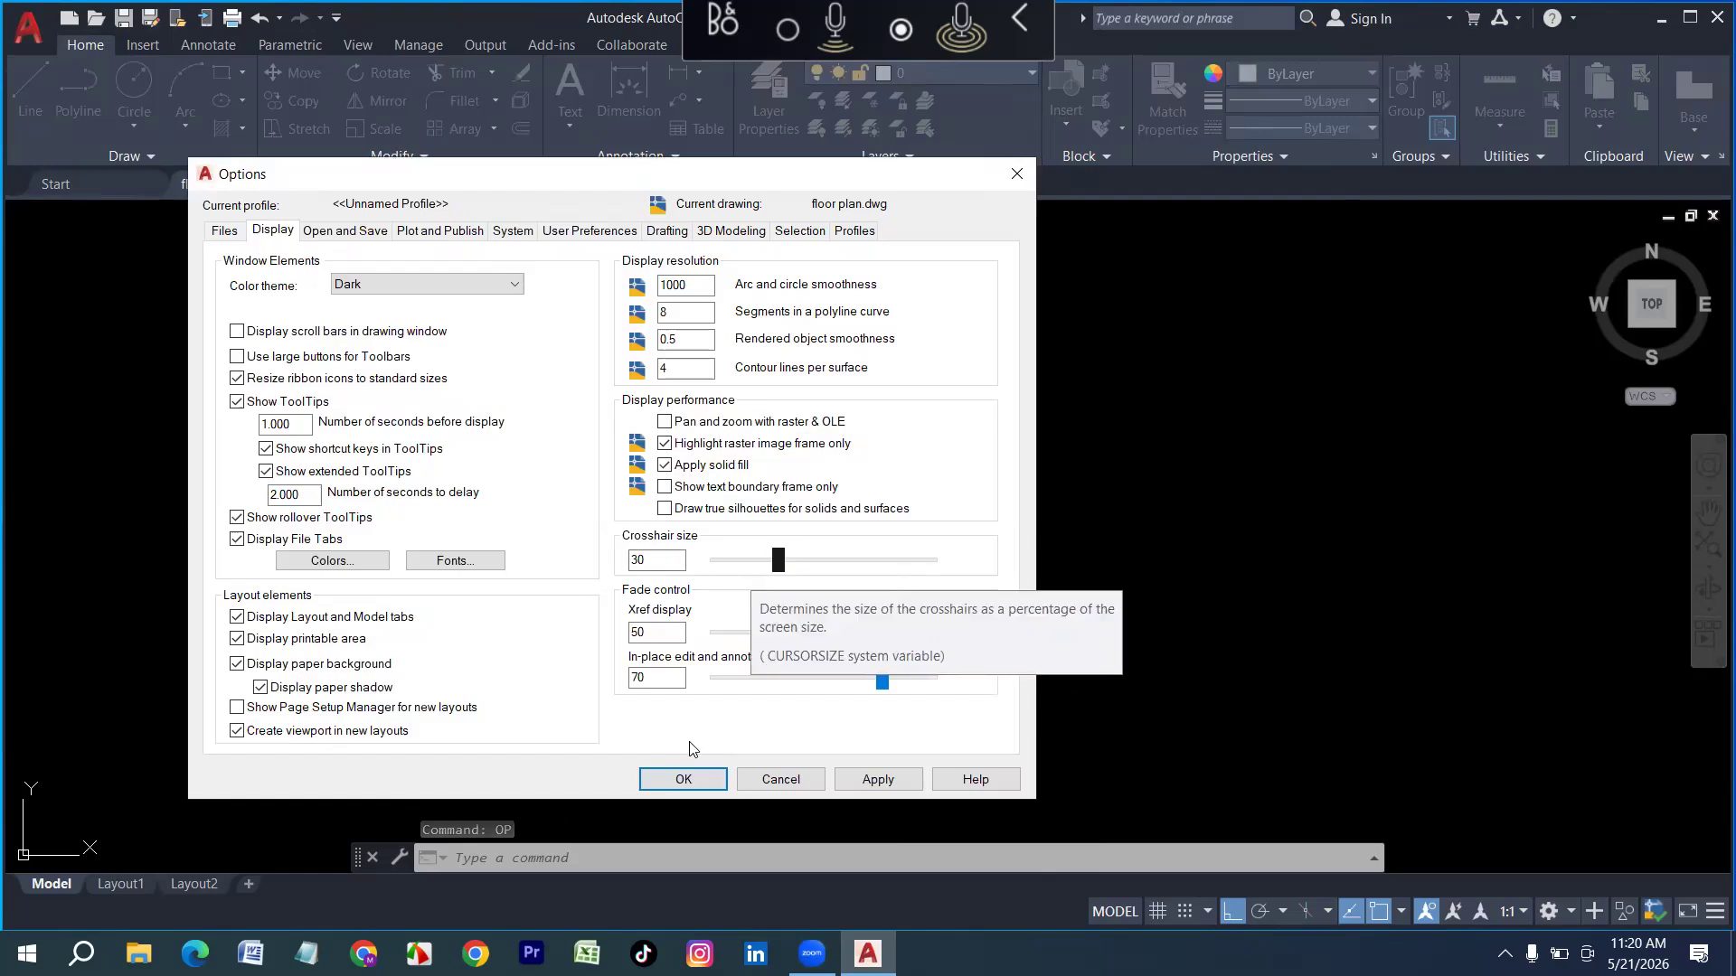
{"action": "left_click", "coordinate": [683, 780]}
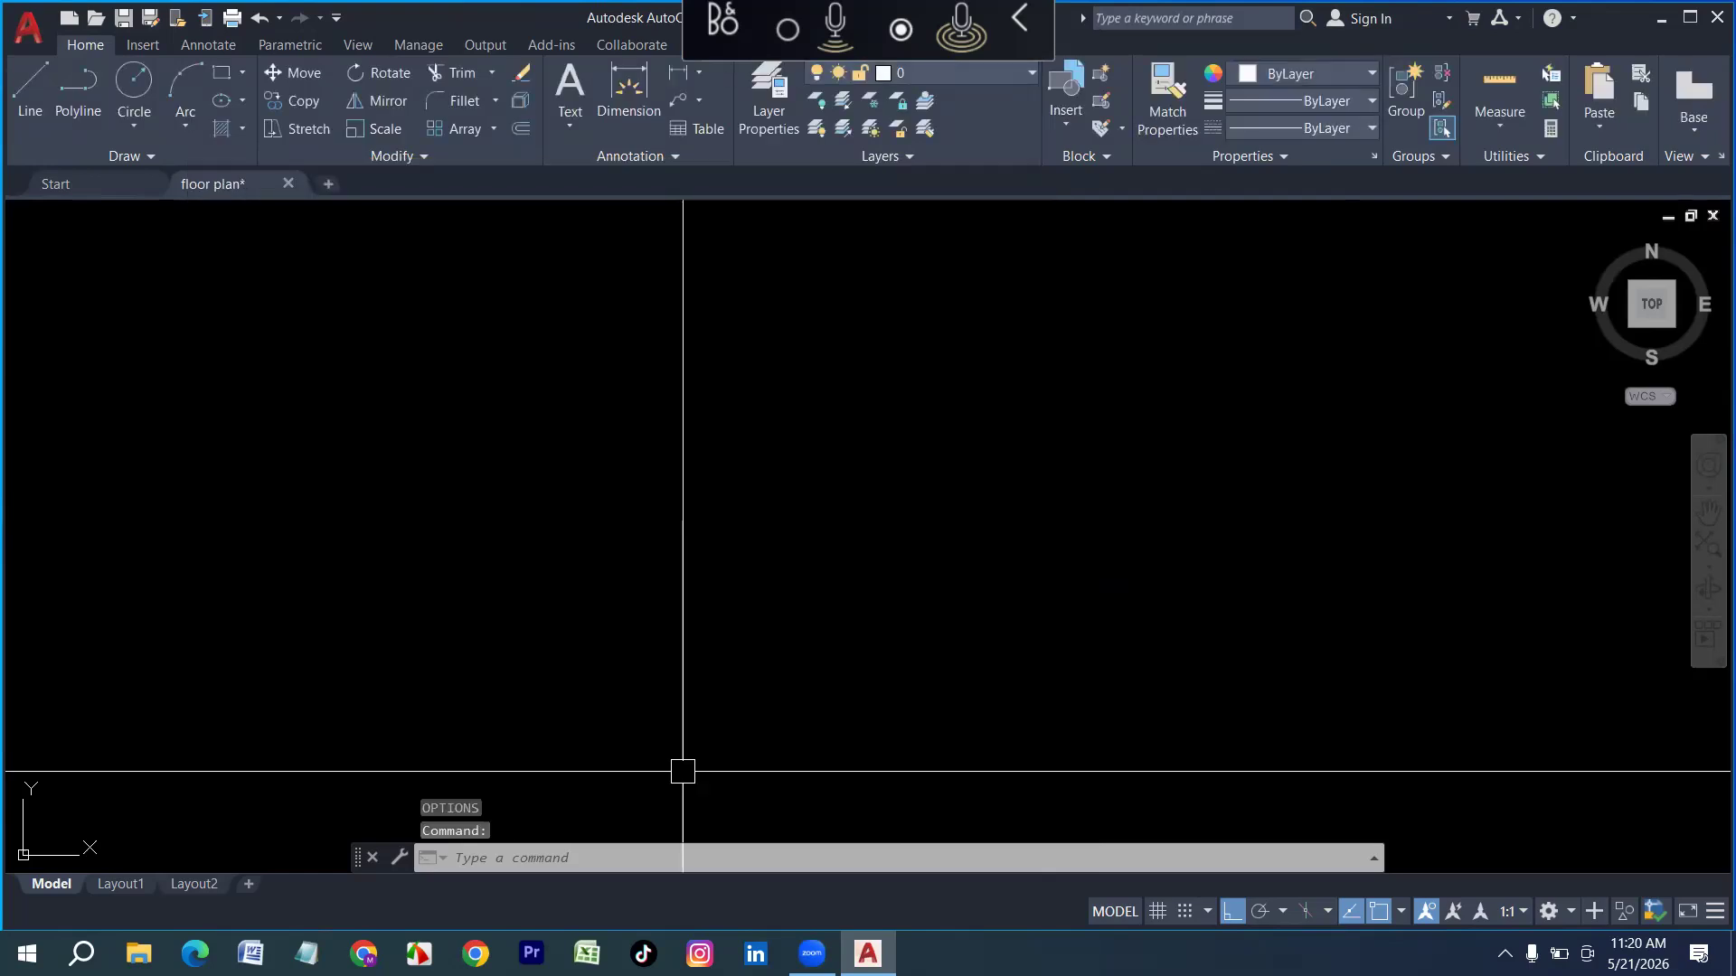
Set the crosshair size to 25 in the display options
{"action": "type", "text": "o"}
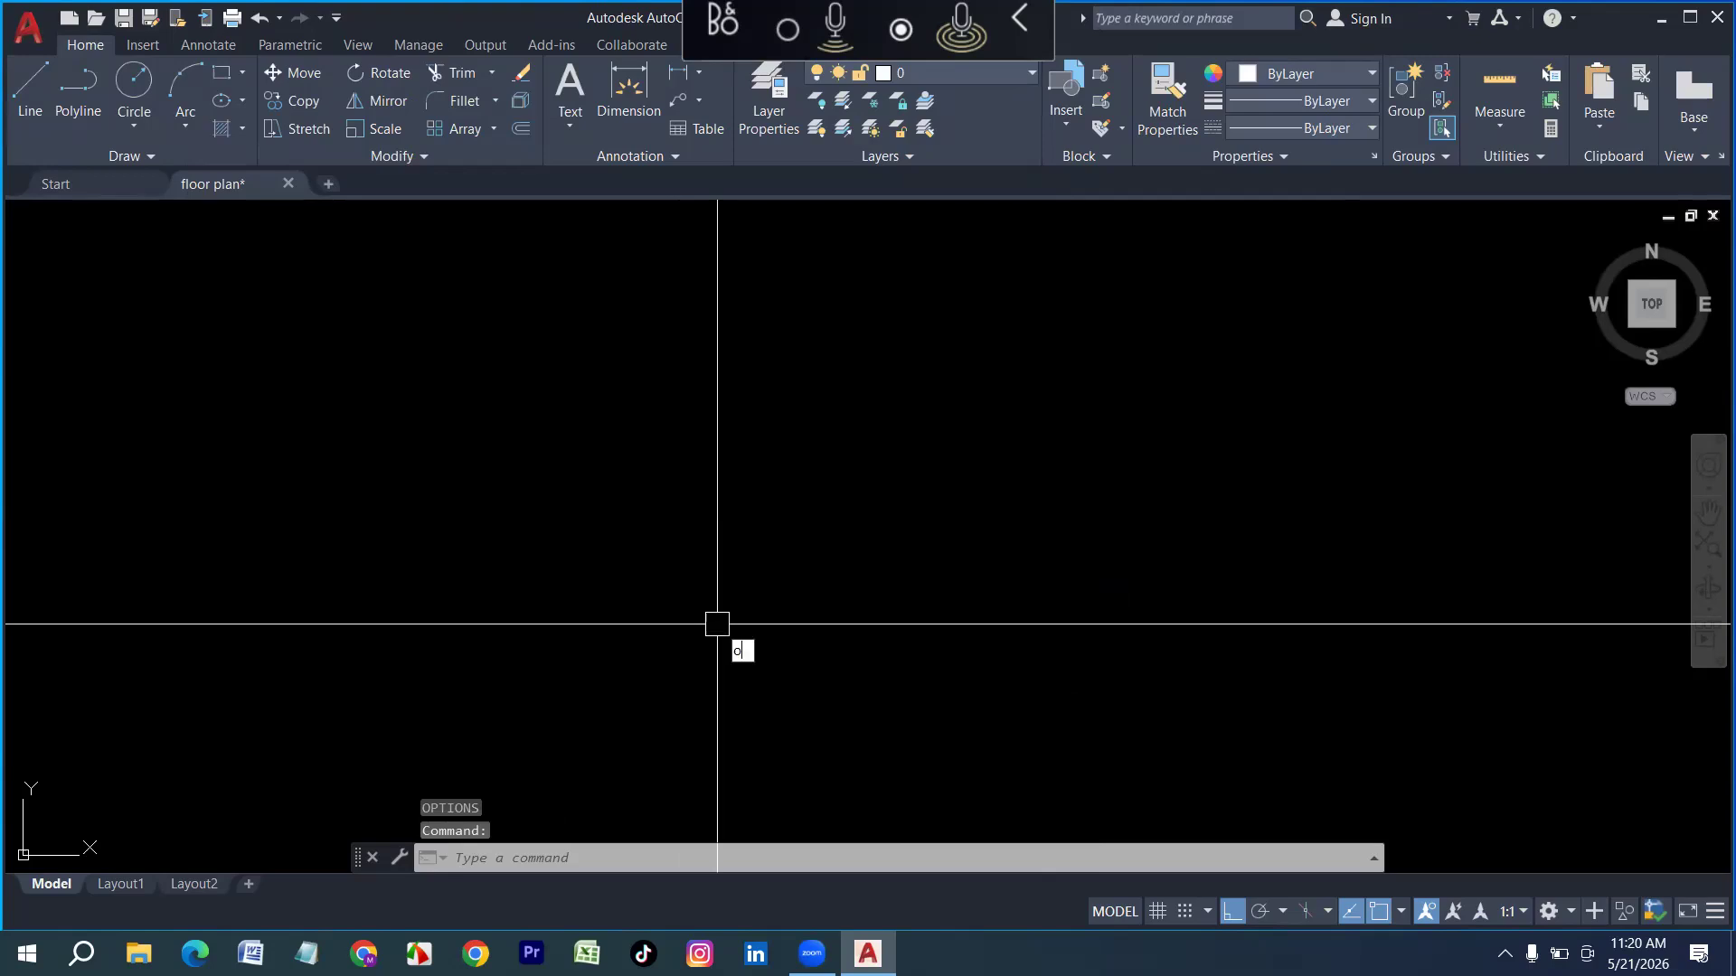
{"action": "type", "text": "p"}
{"action": "key", "text": "Return"}
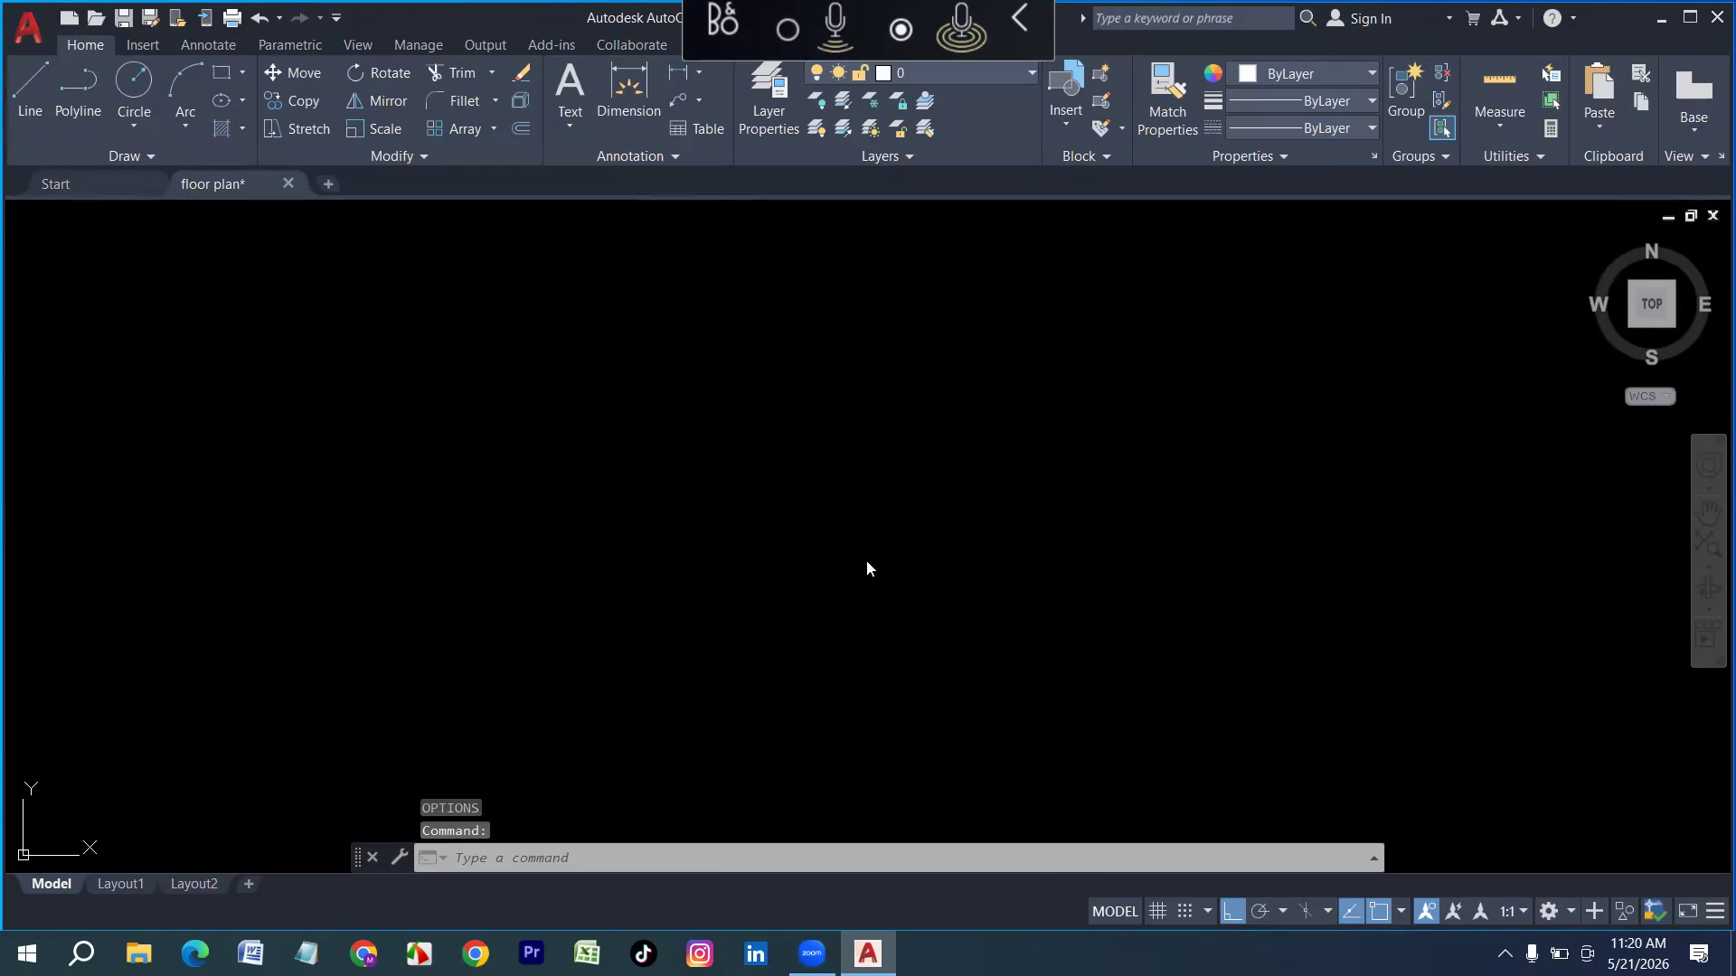
{"action": "double_click", "coordinate": [657, 560]}
{"action": "type", "text": "2"}
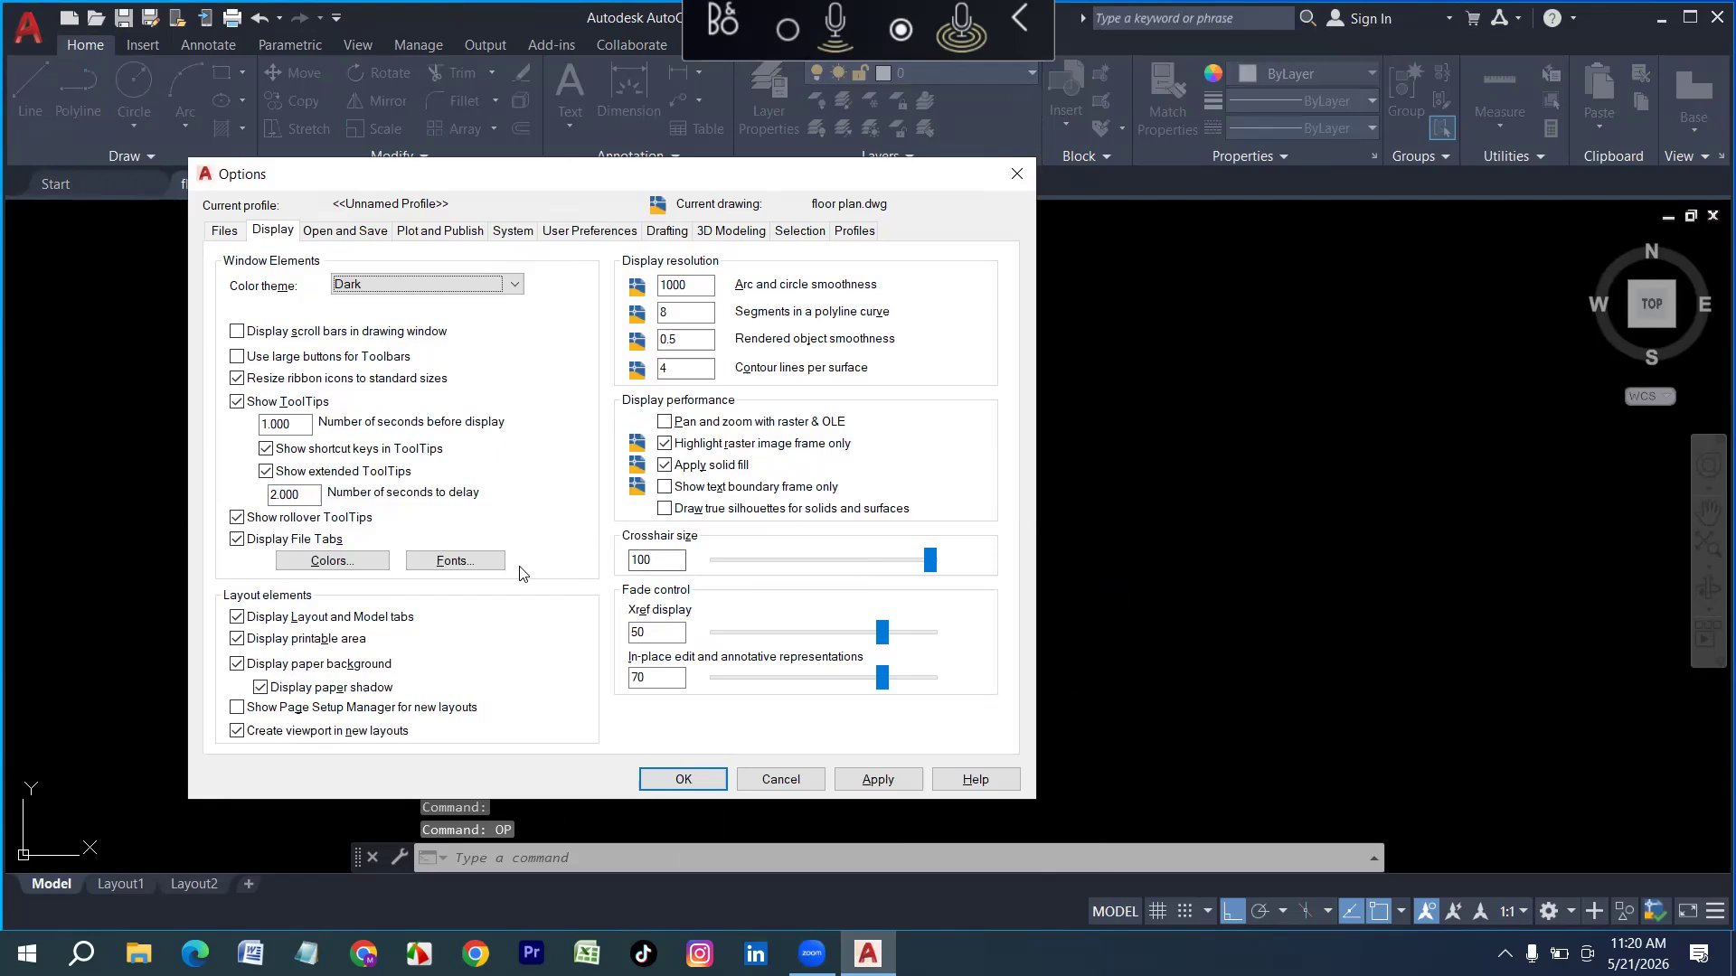
{"action": "type", "text": "5"}
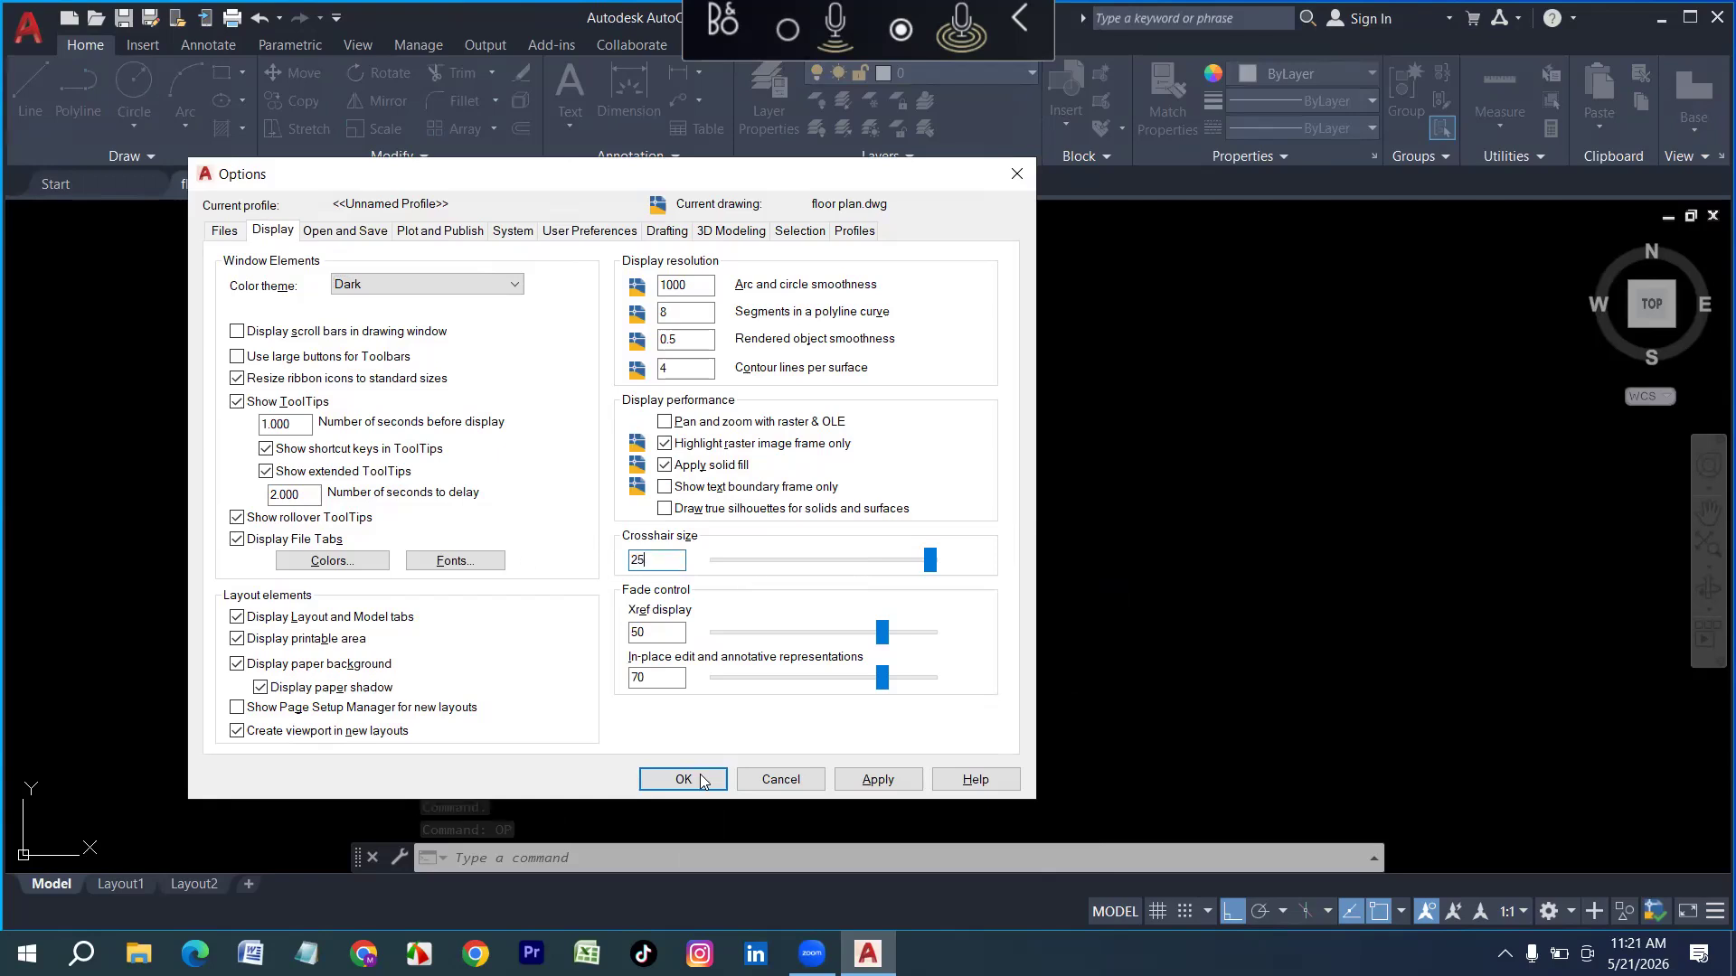
{"action": "key", "text": "Return"}
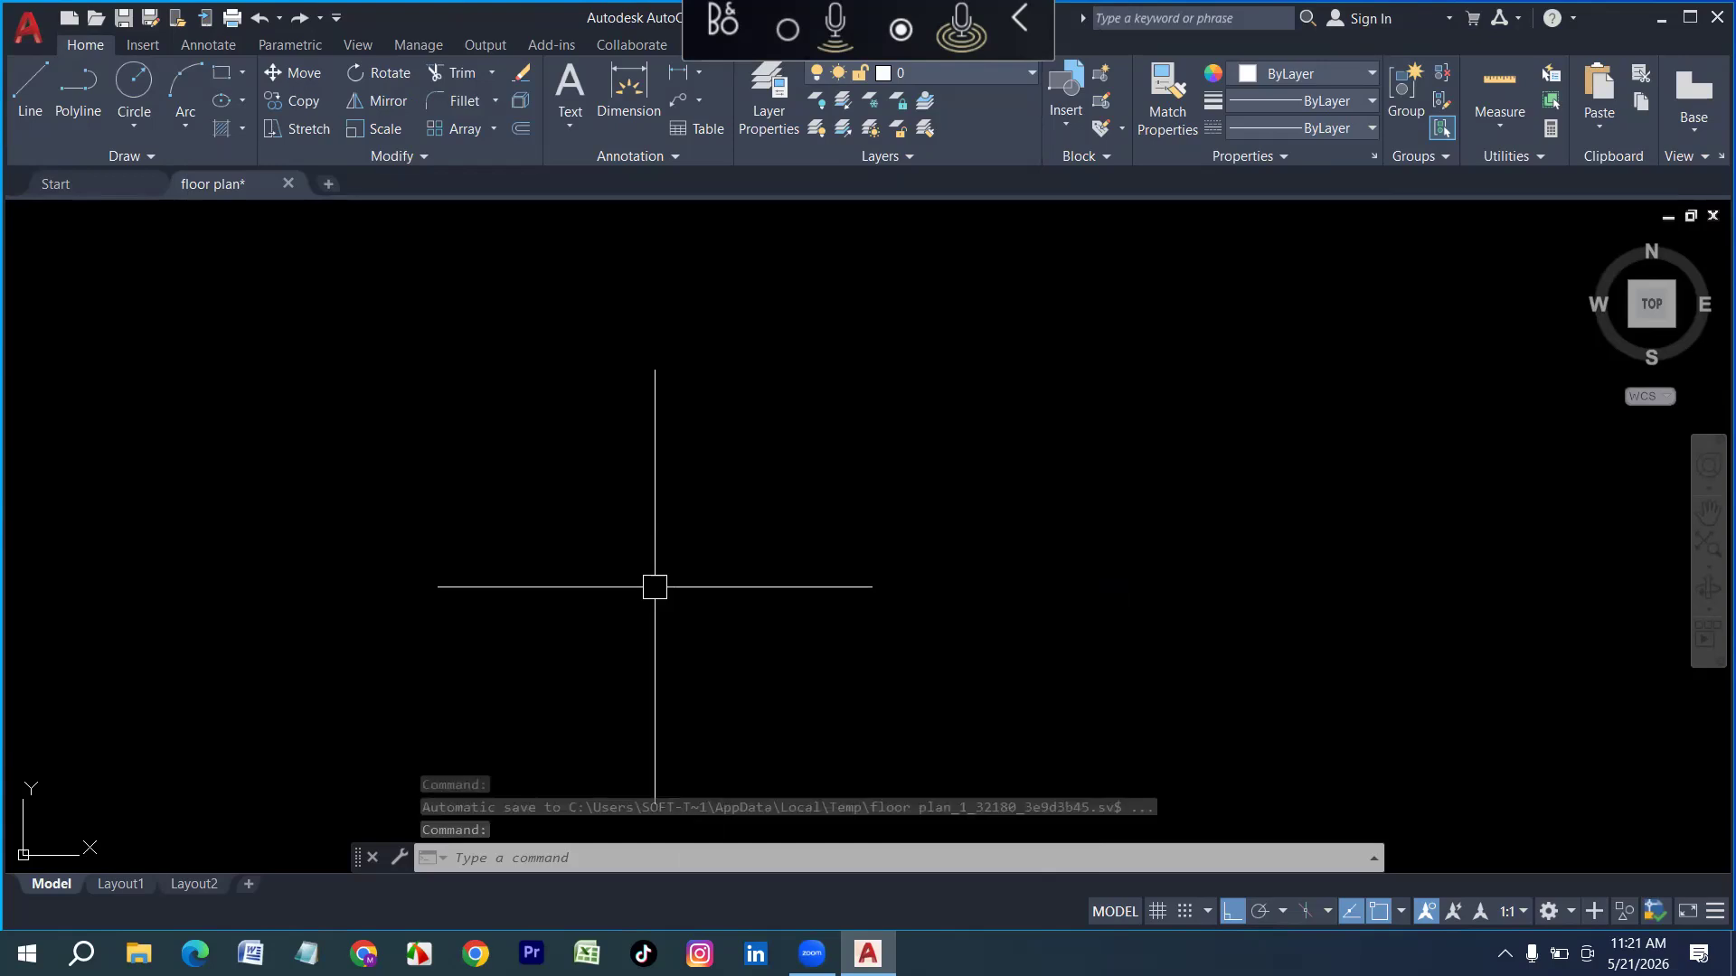
Draw a rectangle 6' wide and 5" high to the right of the arched profile
{"action": "key", "text": "ctrl+y"}
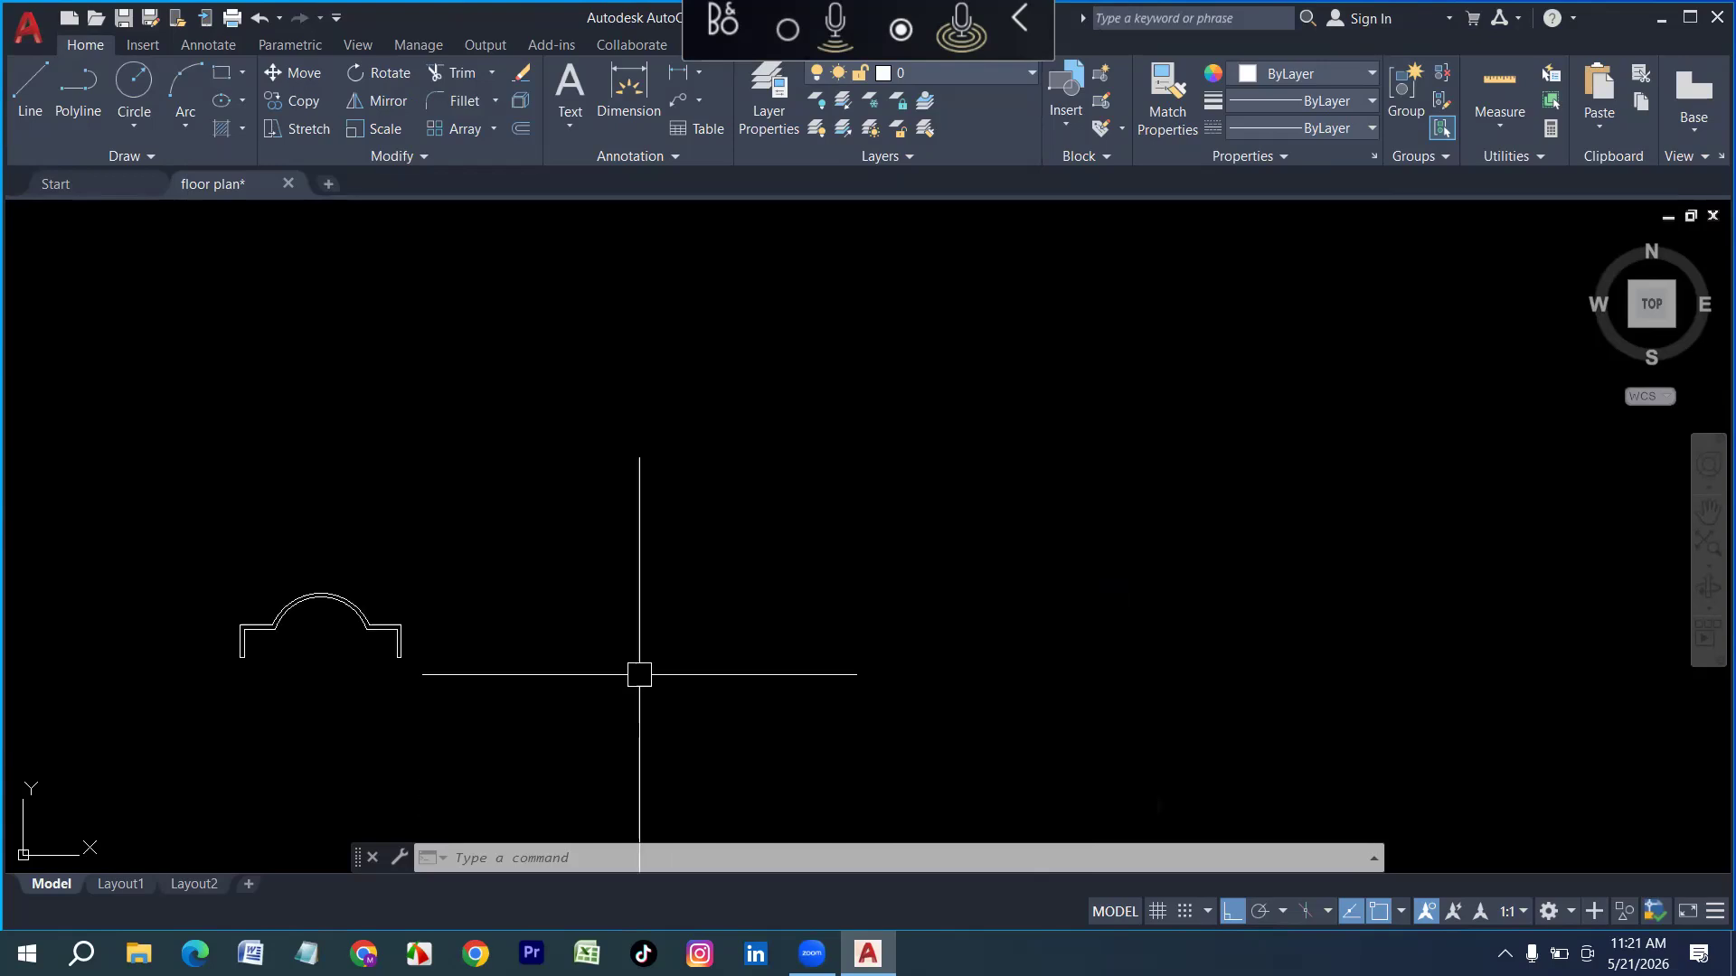
{"action": "scroll", "coordinate": [643, 659], "scroll_direction": "up", "scroll_amount": 2}
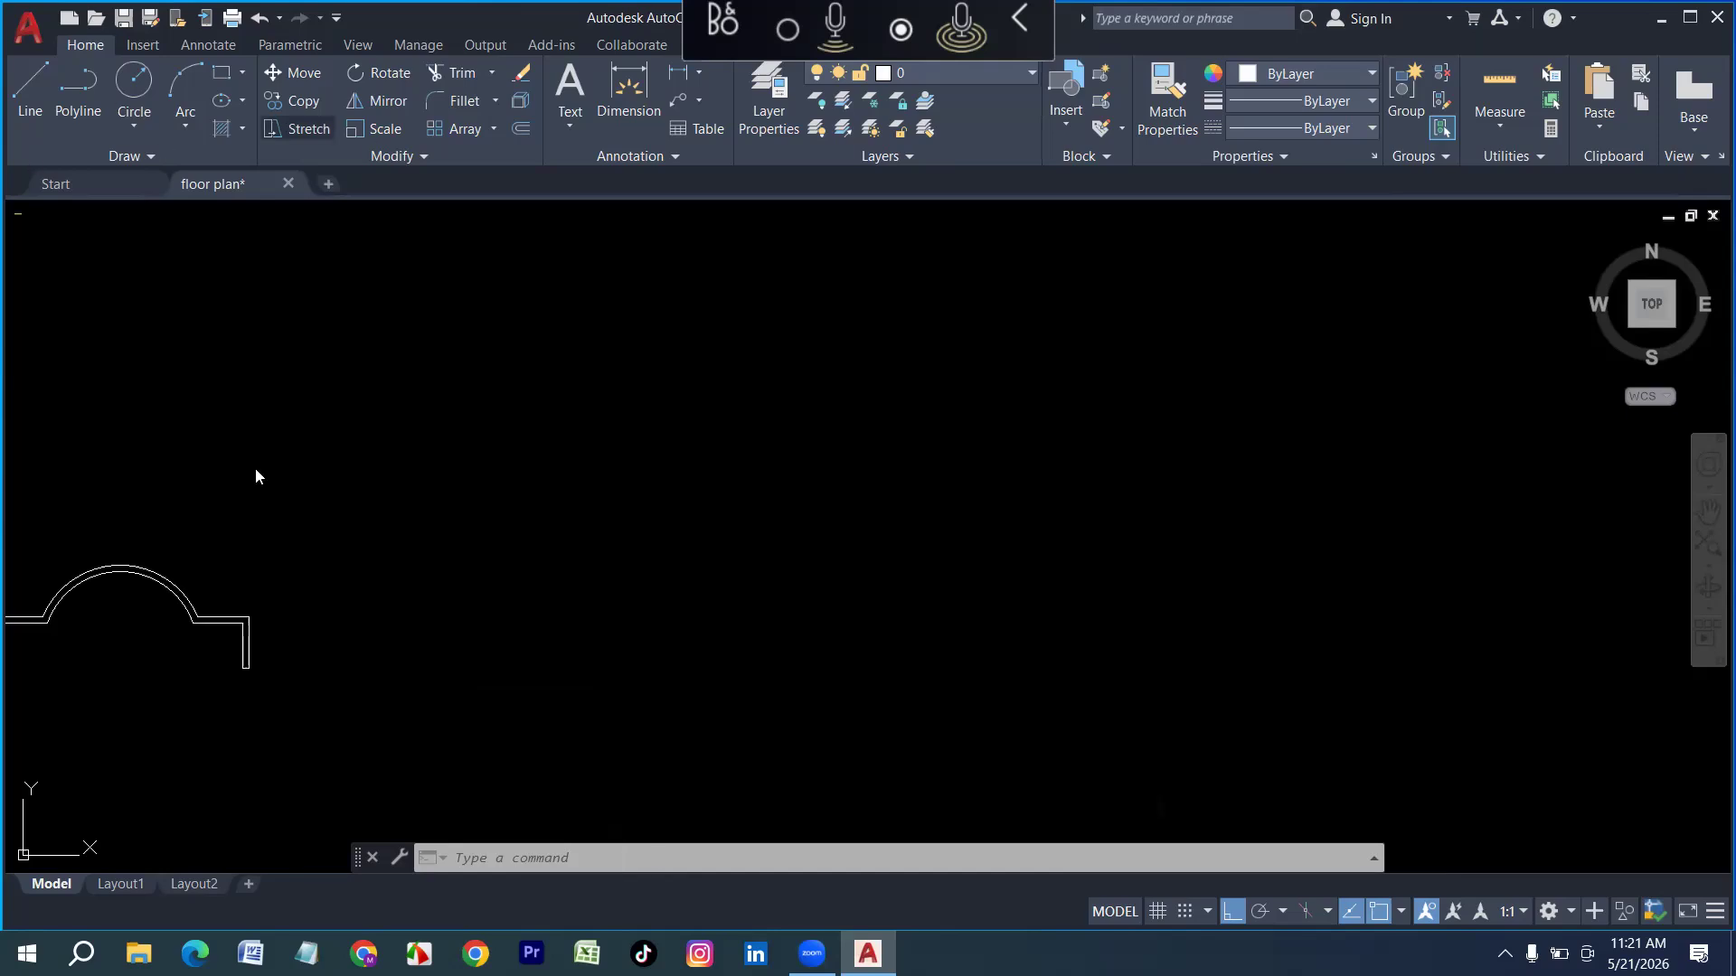
{"action": "type", "text": "rec"}
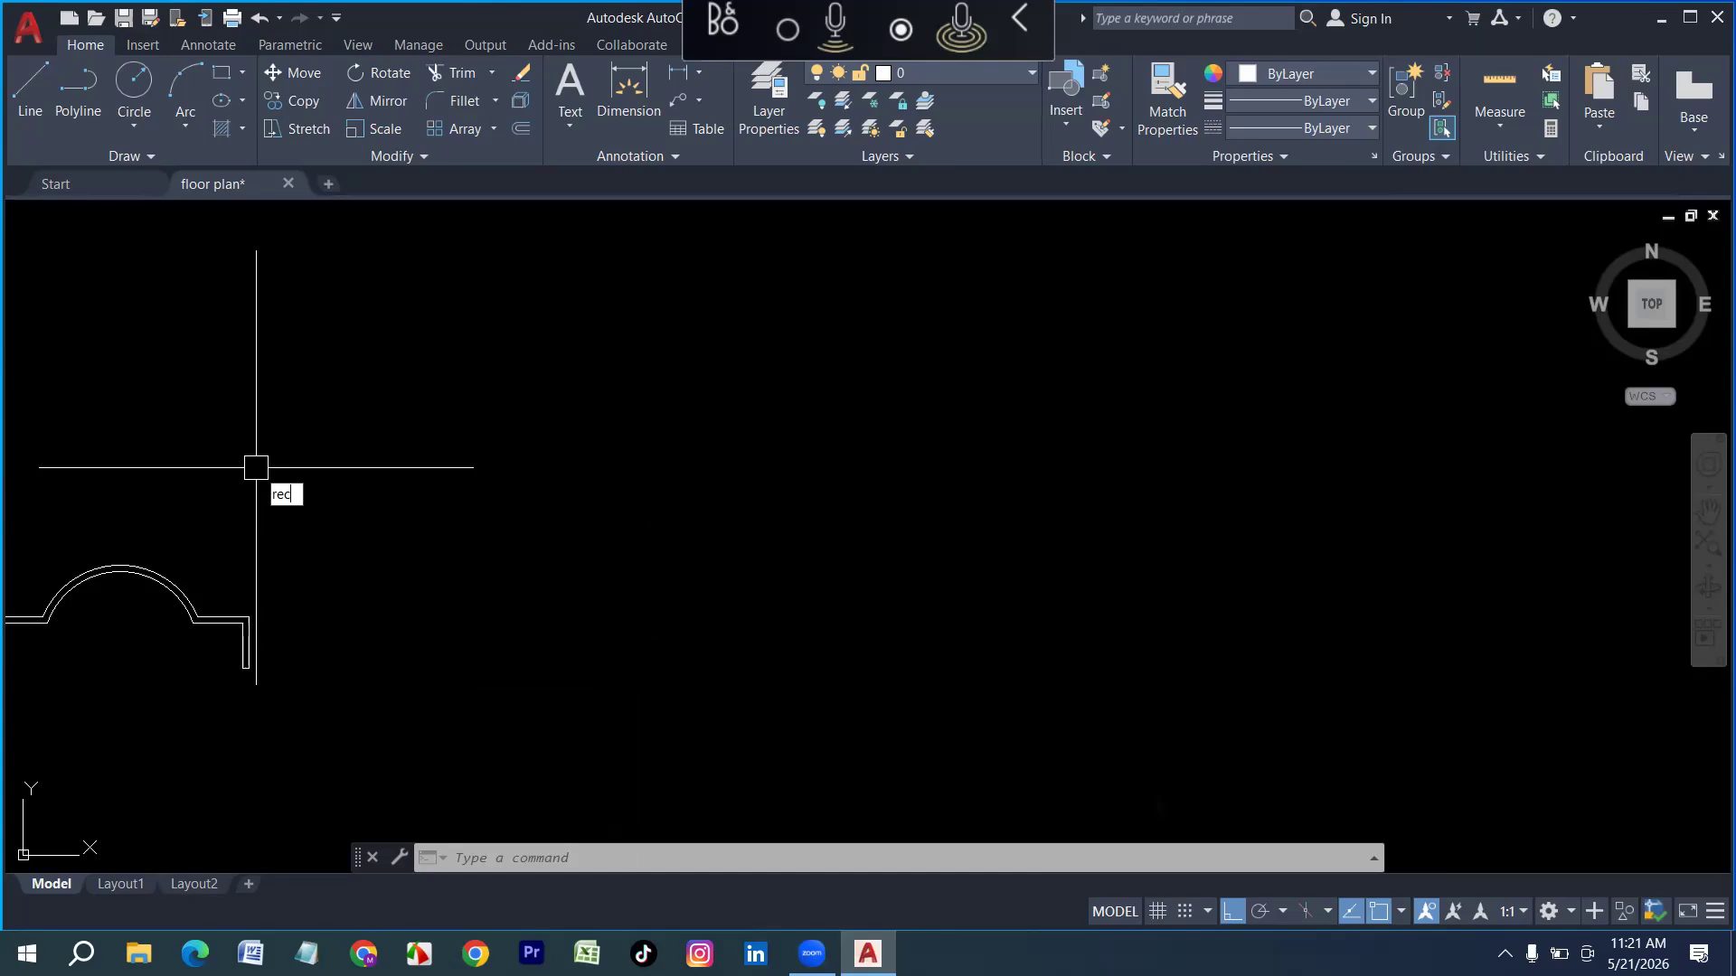
{"action": "key", "text": "Return"}
{"action": "left_click", "coordinate": [434, 574]}
{"action": "type", "text": "6'"}
{"action": "key", "text": "Tab"}
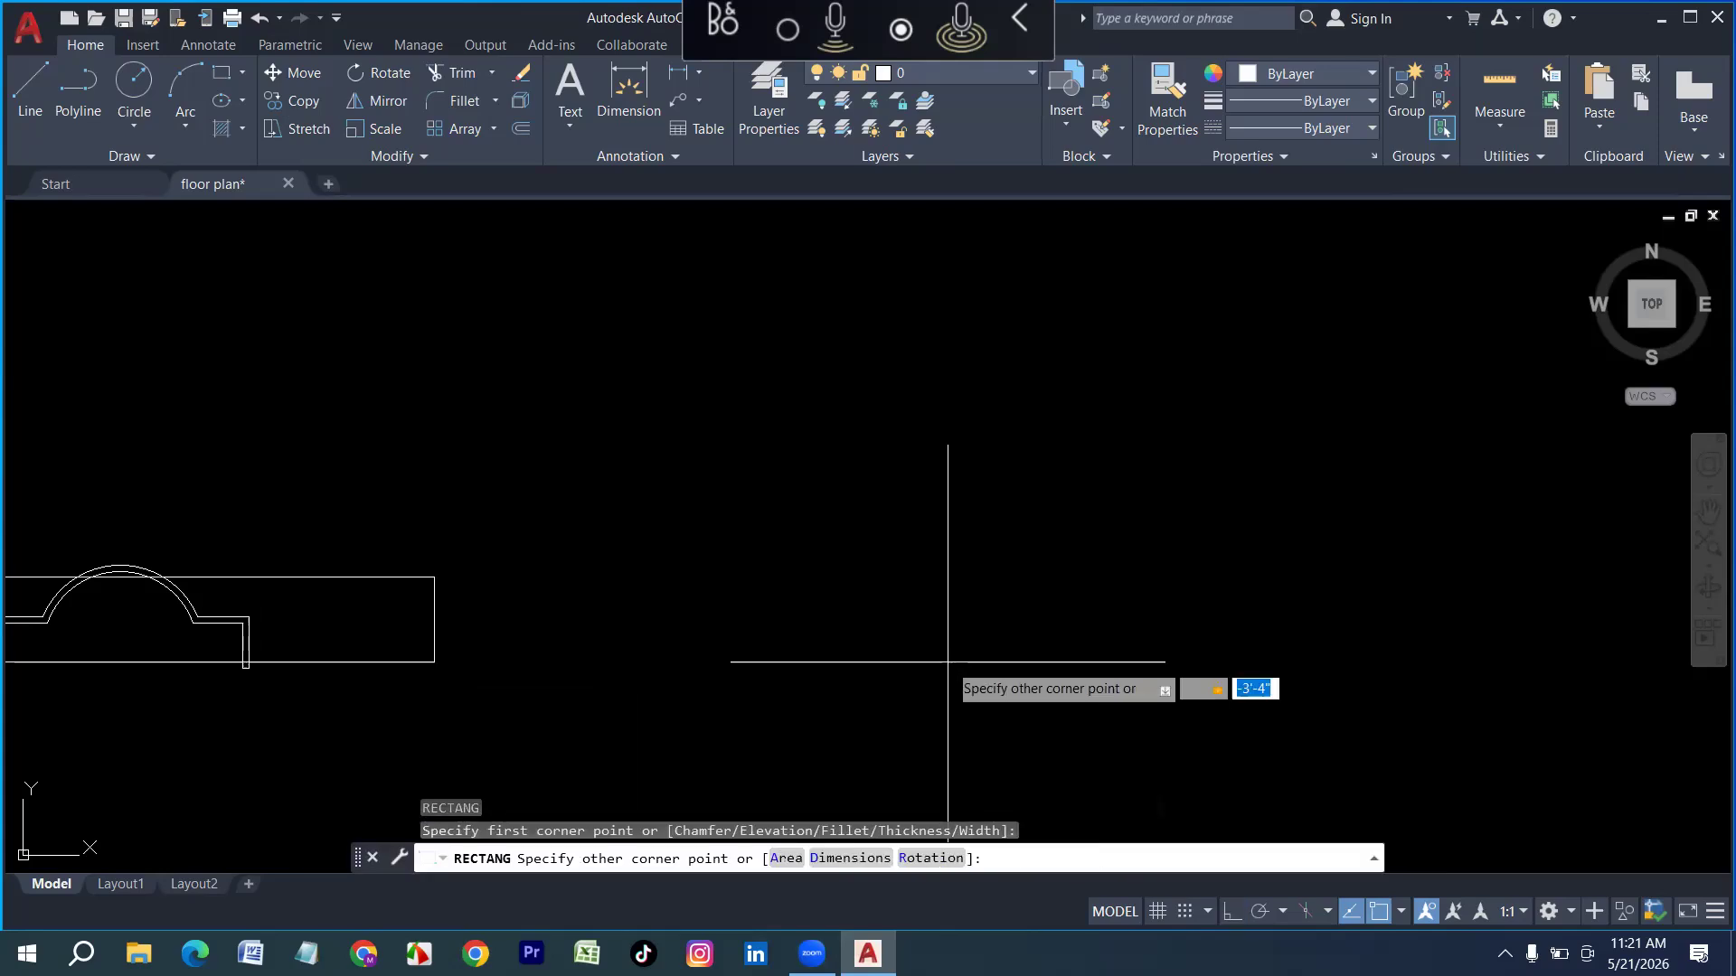
{"action": "type", "text": "5"}
{"action": "key", "text": "Return"}
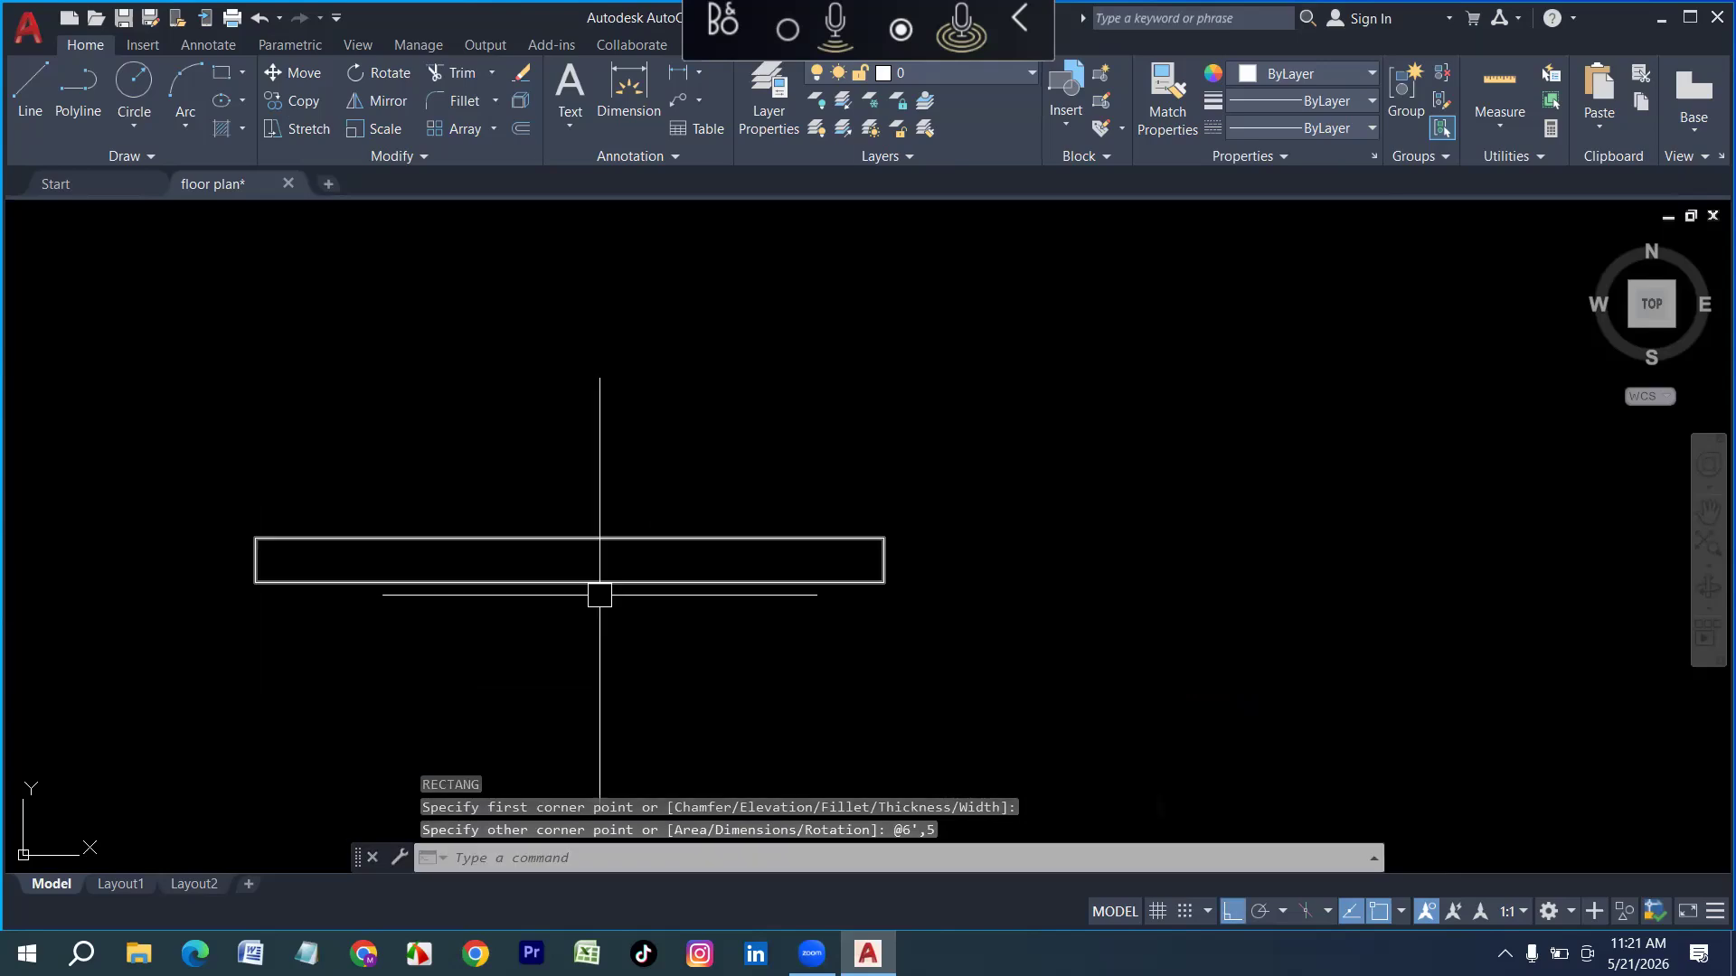
Draw a vertical line across the 6' by 5" rectangle between the midpoints of its long sides
{"action": "scroll", "coordinate": [599, 595], "scroll_direction": "up", "scroll_amount": 2}
{"action": "type", "text": "l"}
{"action": "key", "text": "Return"}
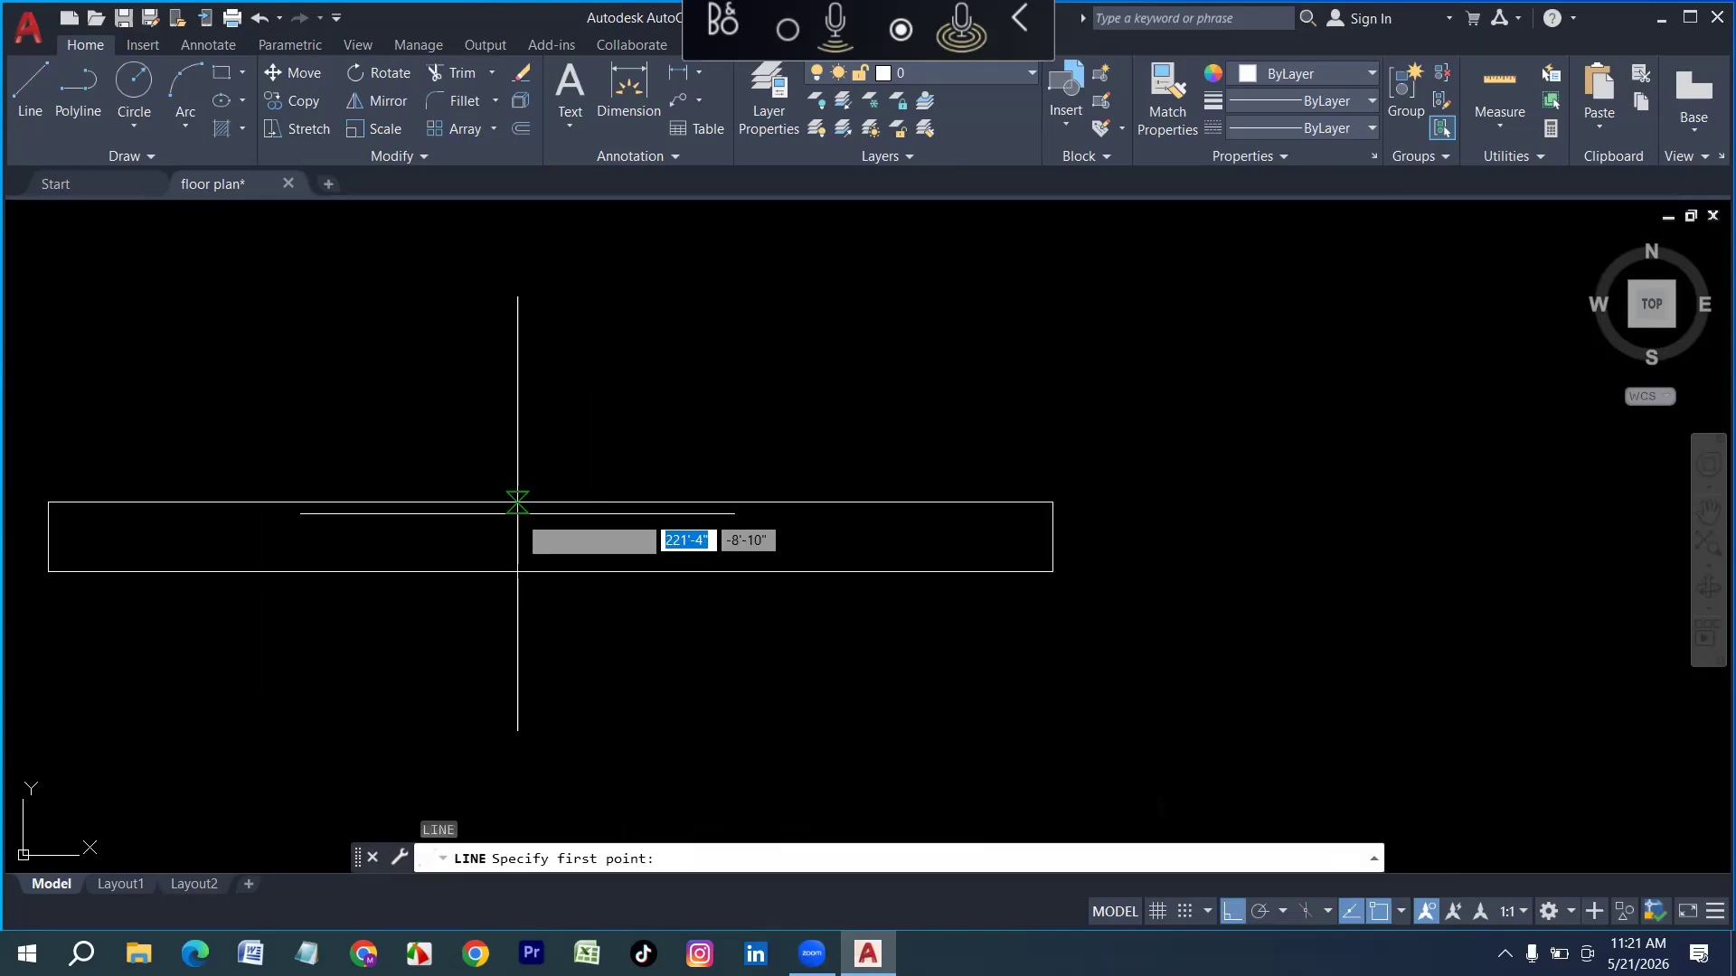
{"action": "left_click", "coordinate": [550, 537]}
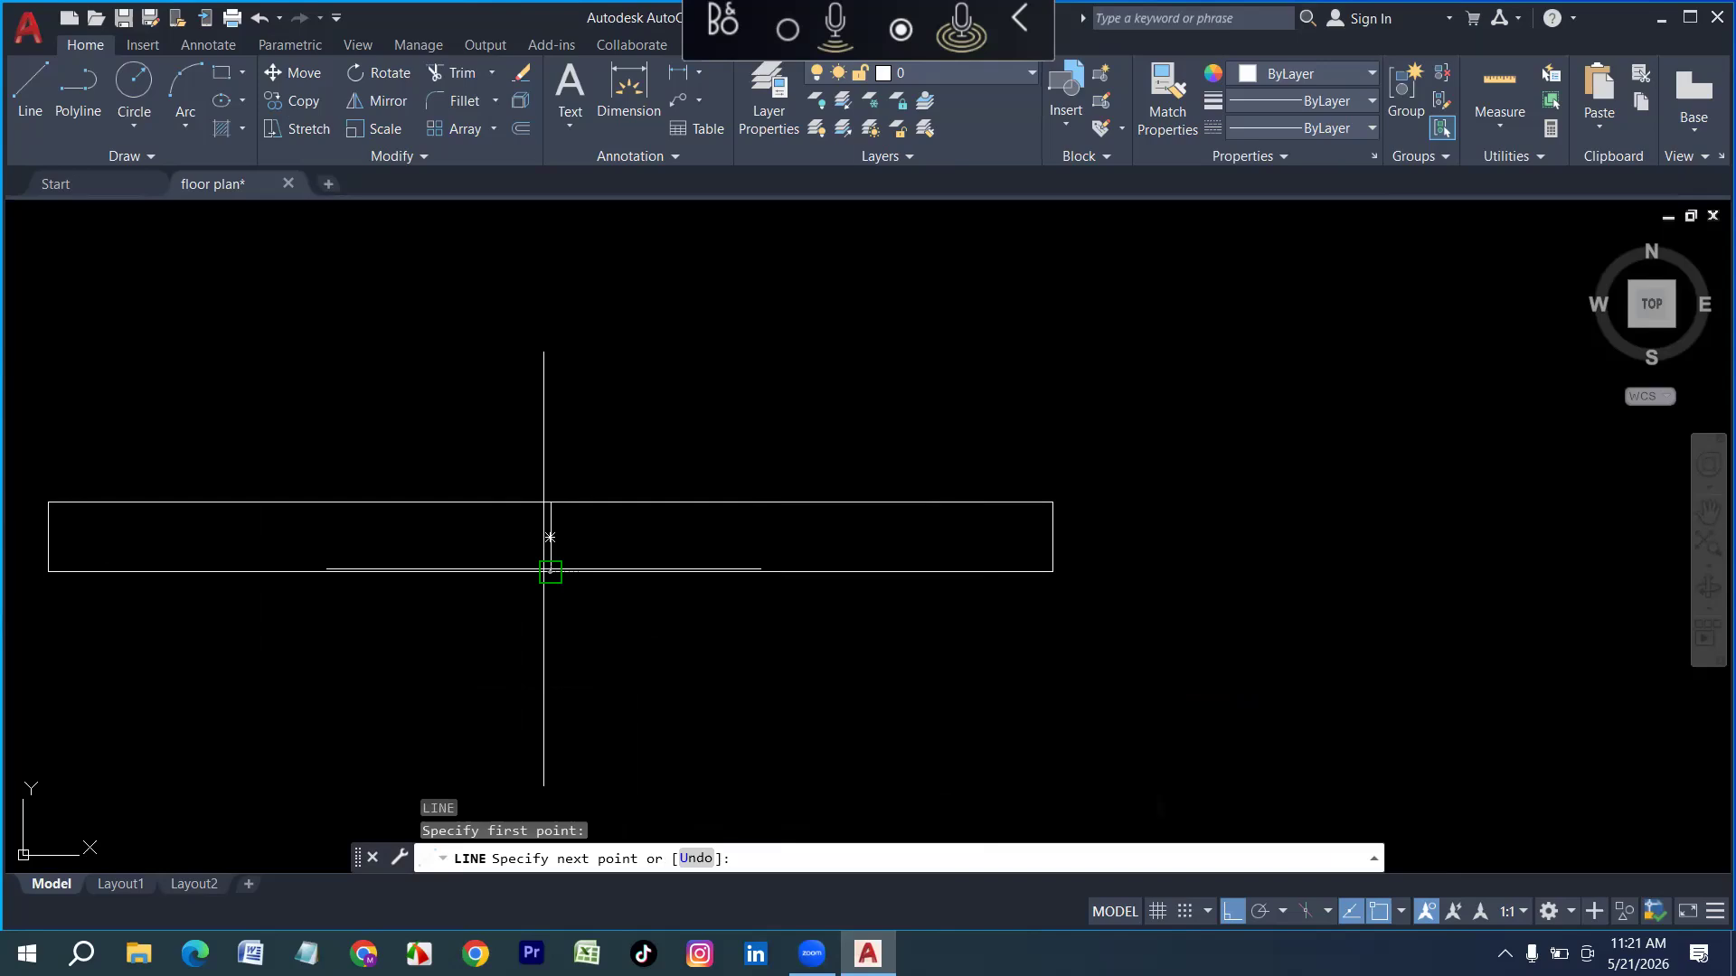
{"action": "left_click", "coordinate": [544, 570]}
{"action": "key", "text": "Return"}
Explode the 6' by 5" rectangle into separate lines
{"action": "left_click", "coordinate": [749, 635]}
{"action": "left_click", "coordinate": [692, 530]}
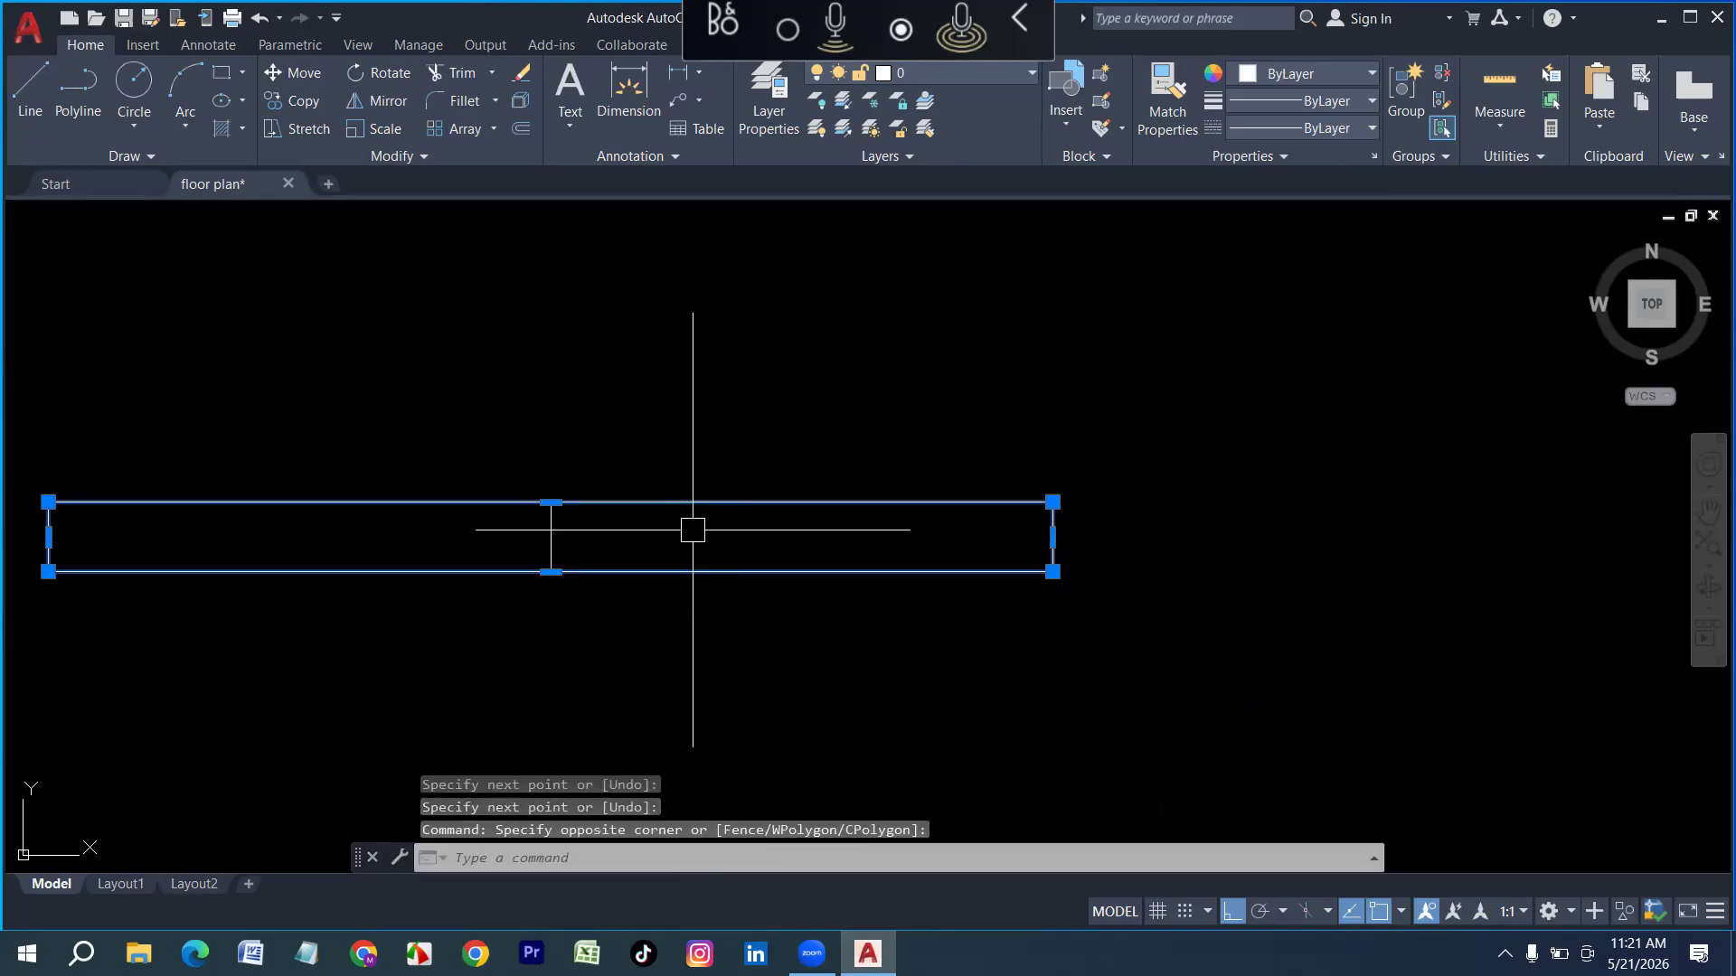
{"action": "key", "text": "Escape"}
Offset the rectangle's two short end edges inward by 2"
{"action": "type", "text": "o"}
{"action": "key", "text": "Return"}
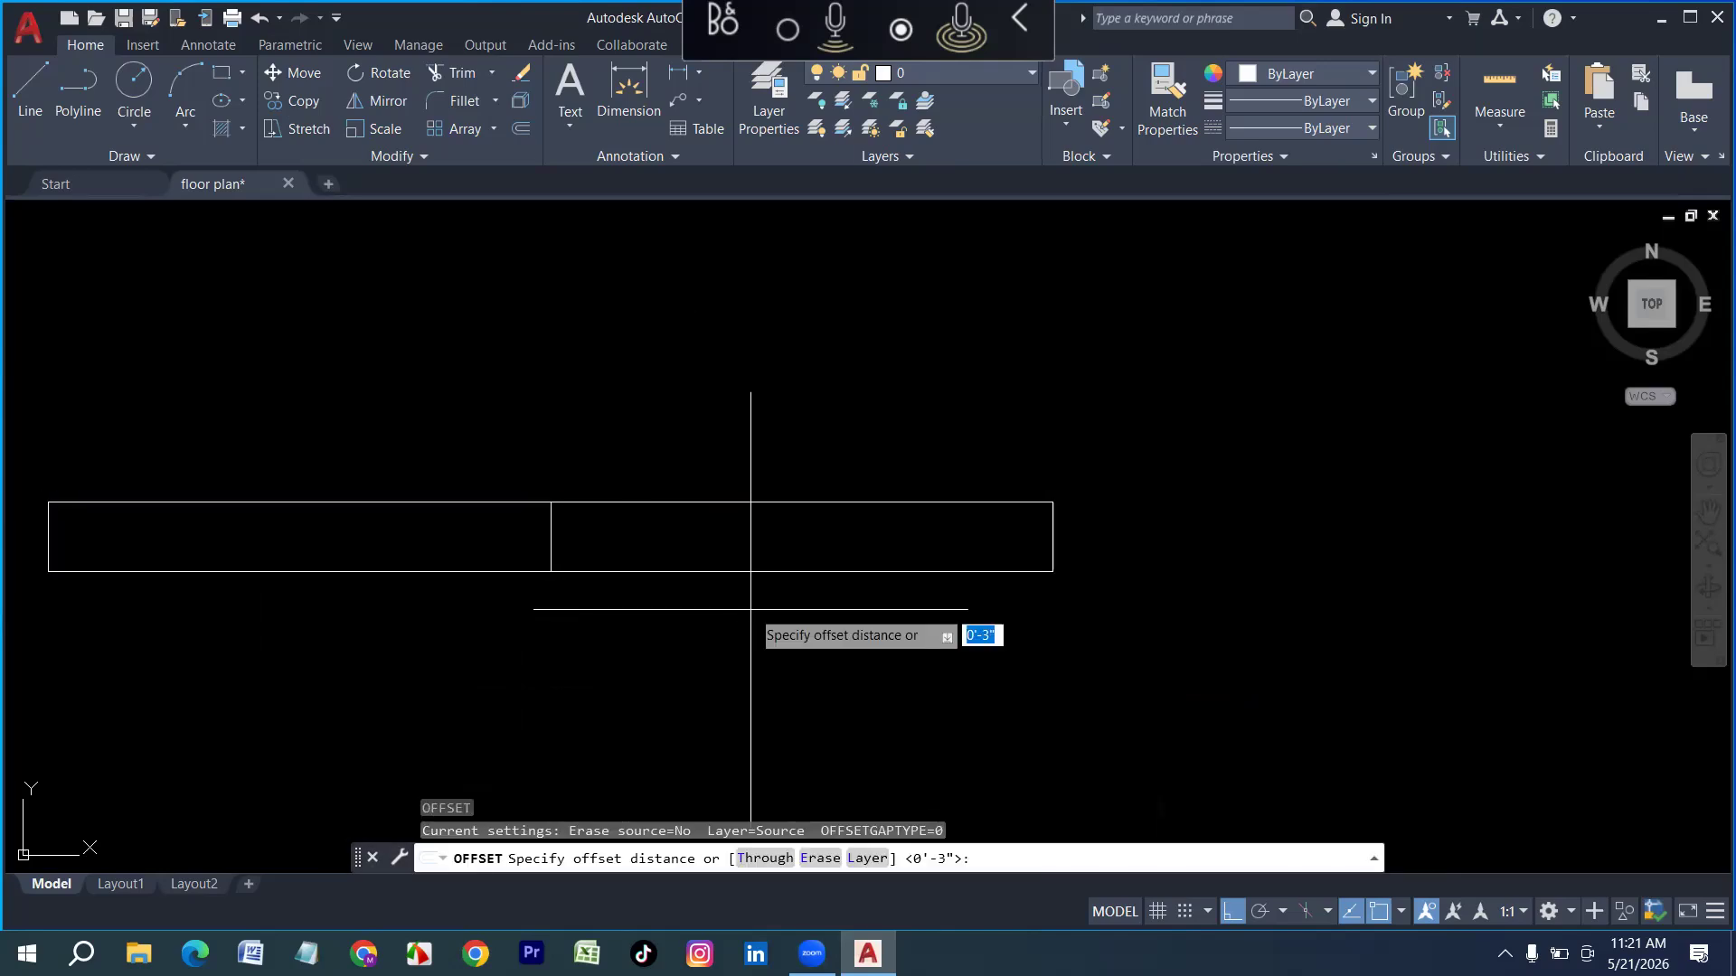
{"action": "type", "text": "2"}
{"action": "key", "text": "Return"}
{"action": "left_click", "coordinate": [48, 539]}
{"action": "left_click", "coordinate": [224, 539]}
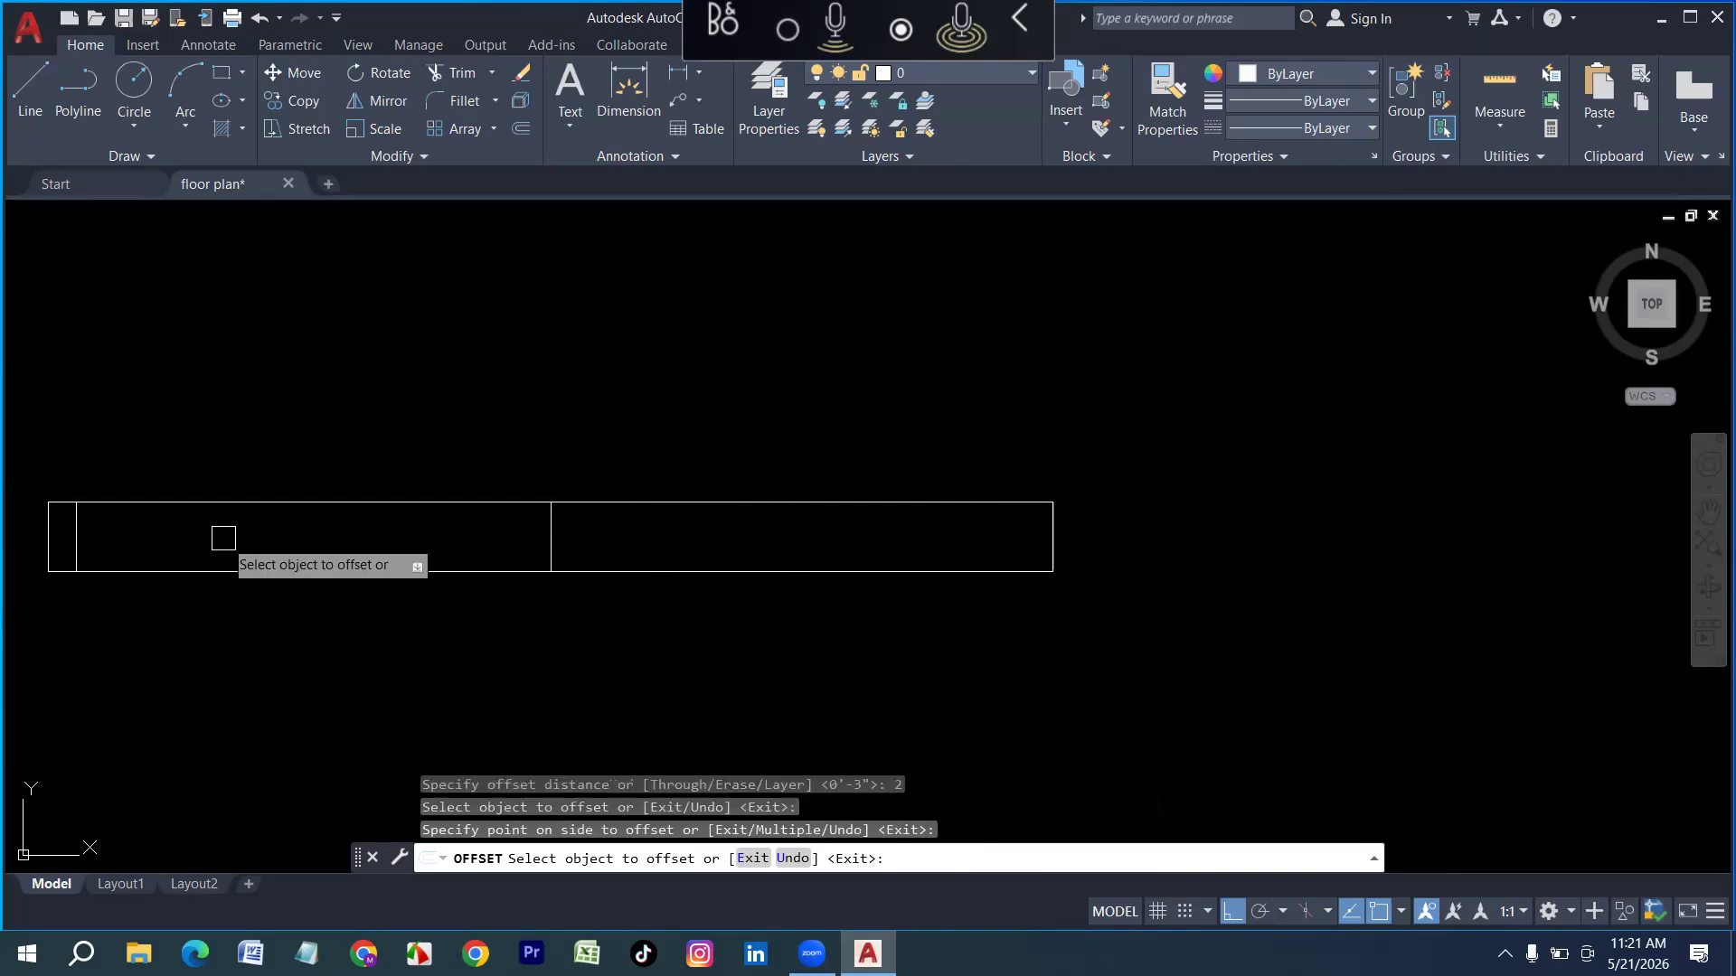
{"action": "left_click", "coordinate": [1052, 533]}
{"action": "left_click", "coordinate": [876, 558]}
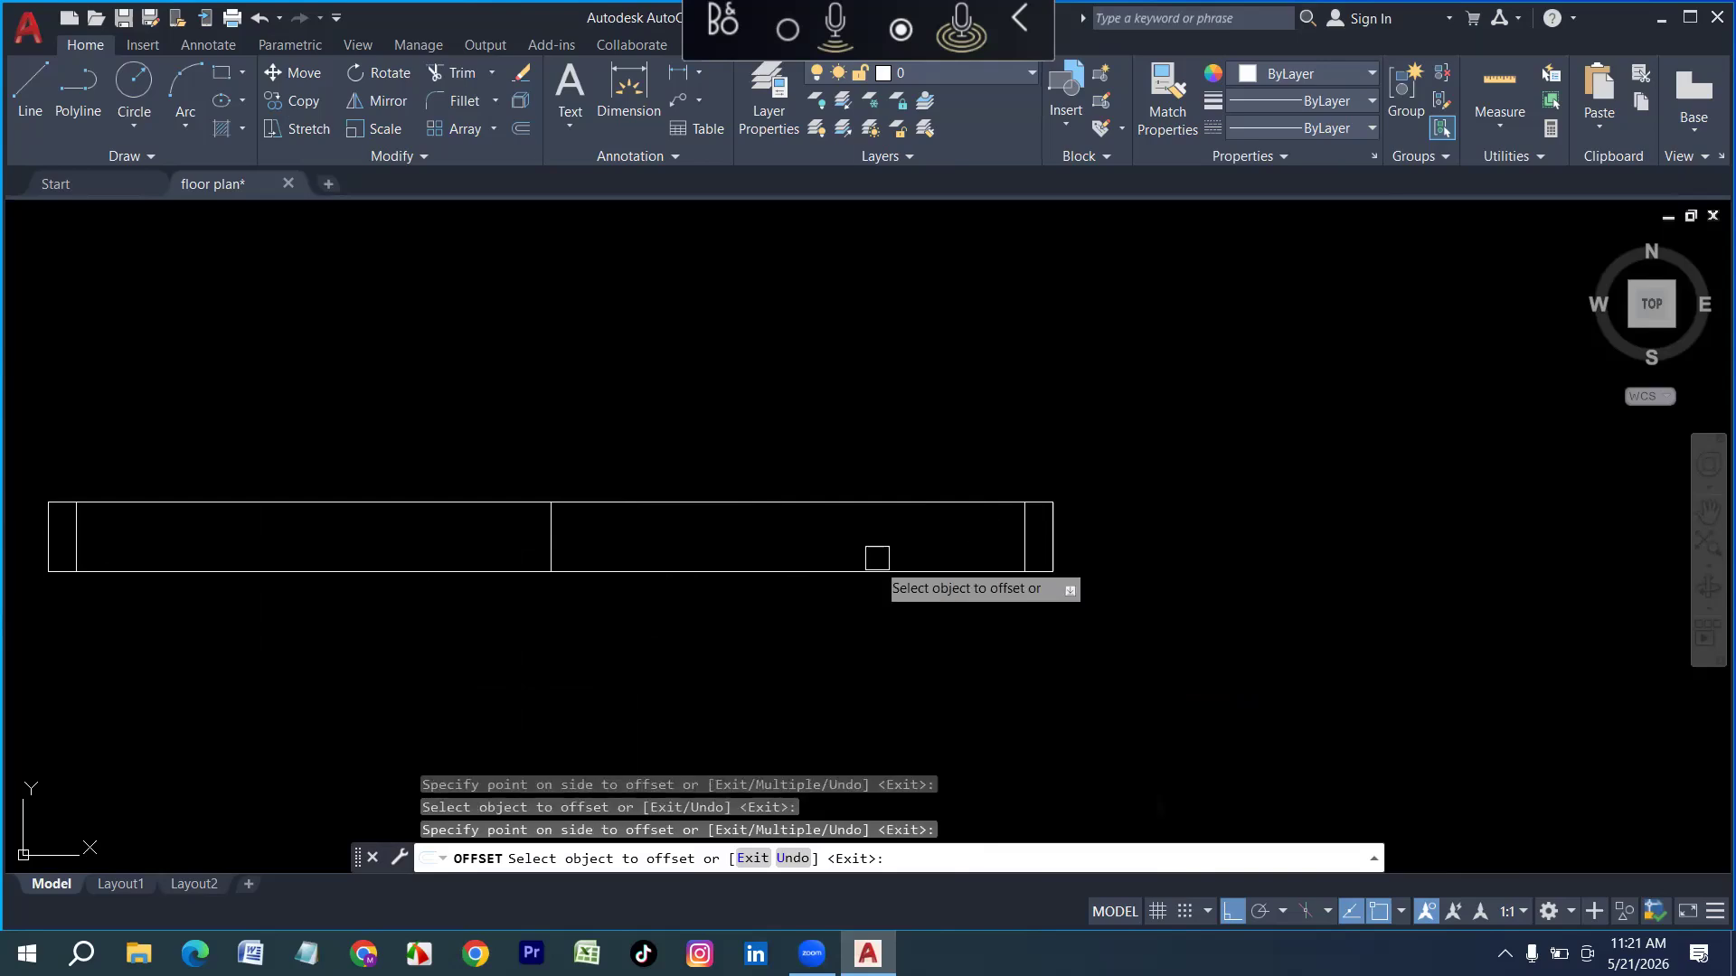
{"action": "key", "text": "Return"}
Offset the vertical center line 1" to each side and delete the original center line
{"action": "key", "text": "Return"}
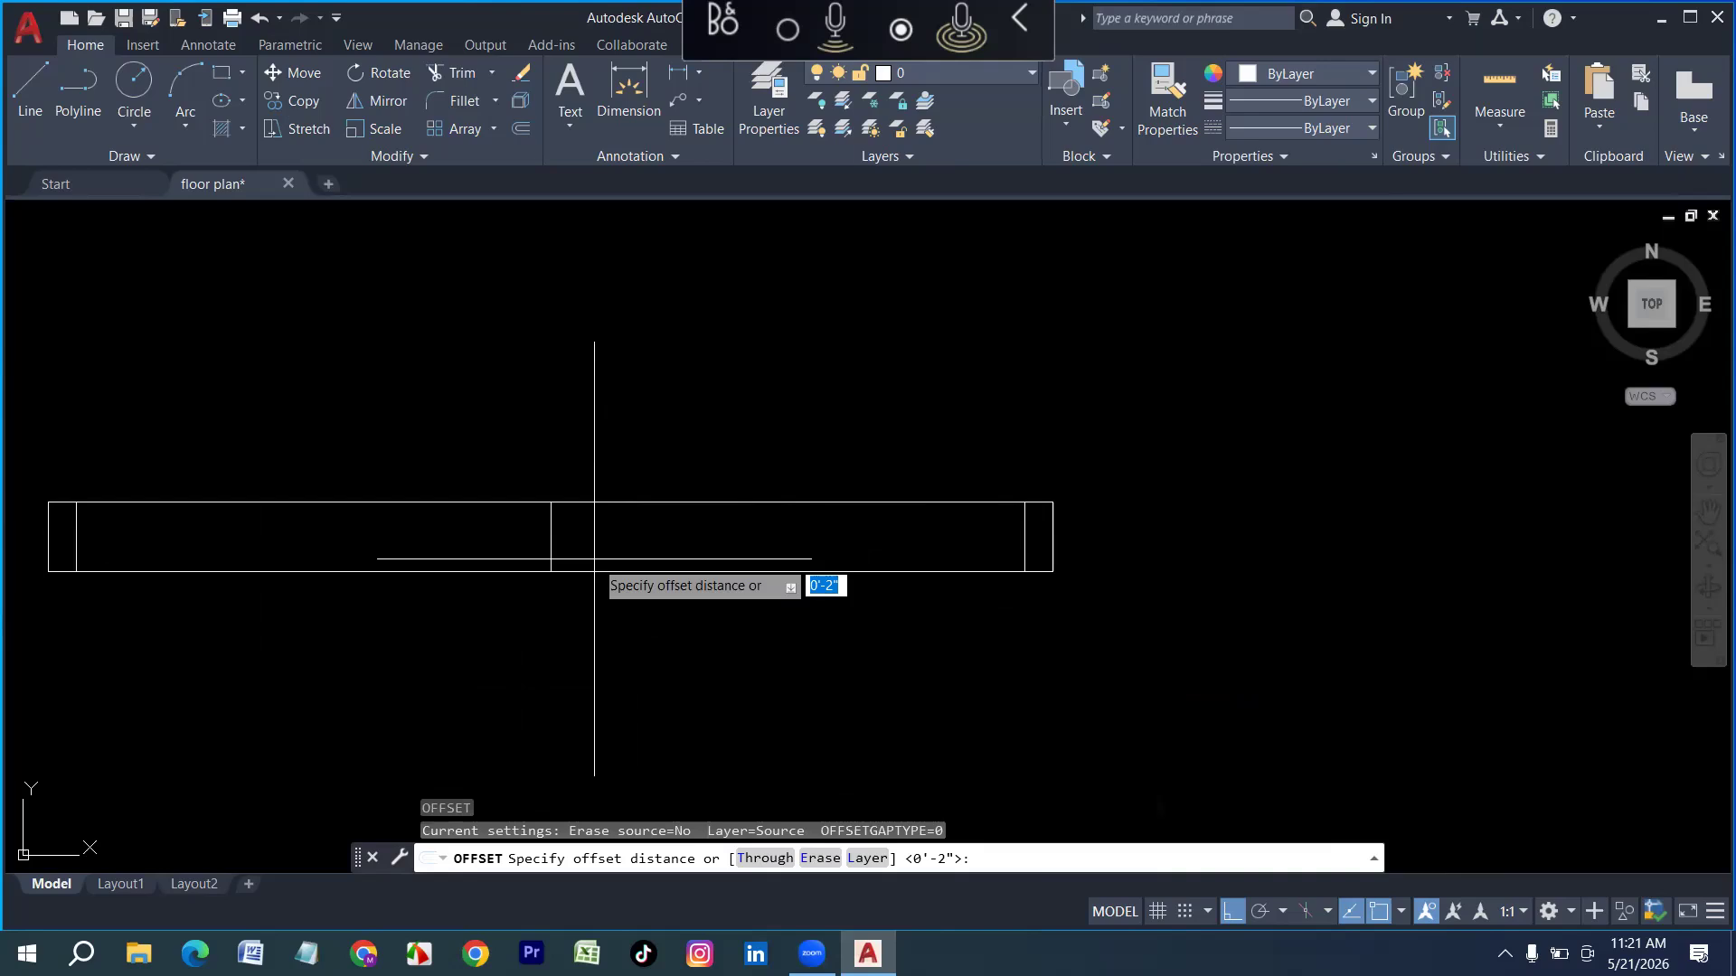
{"action": "type", "text": "1"}
{"action": "key", "text": "Return"}
{"action": "left_click", "coordinate": [551, 534]}
{"action": "left_click", "coordinate": [541, 542]}
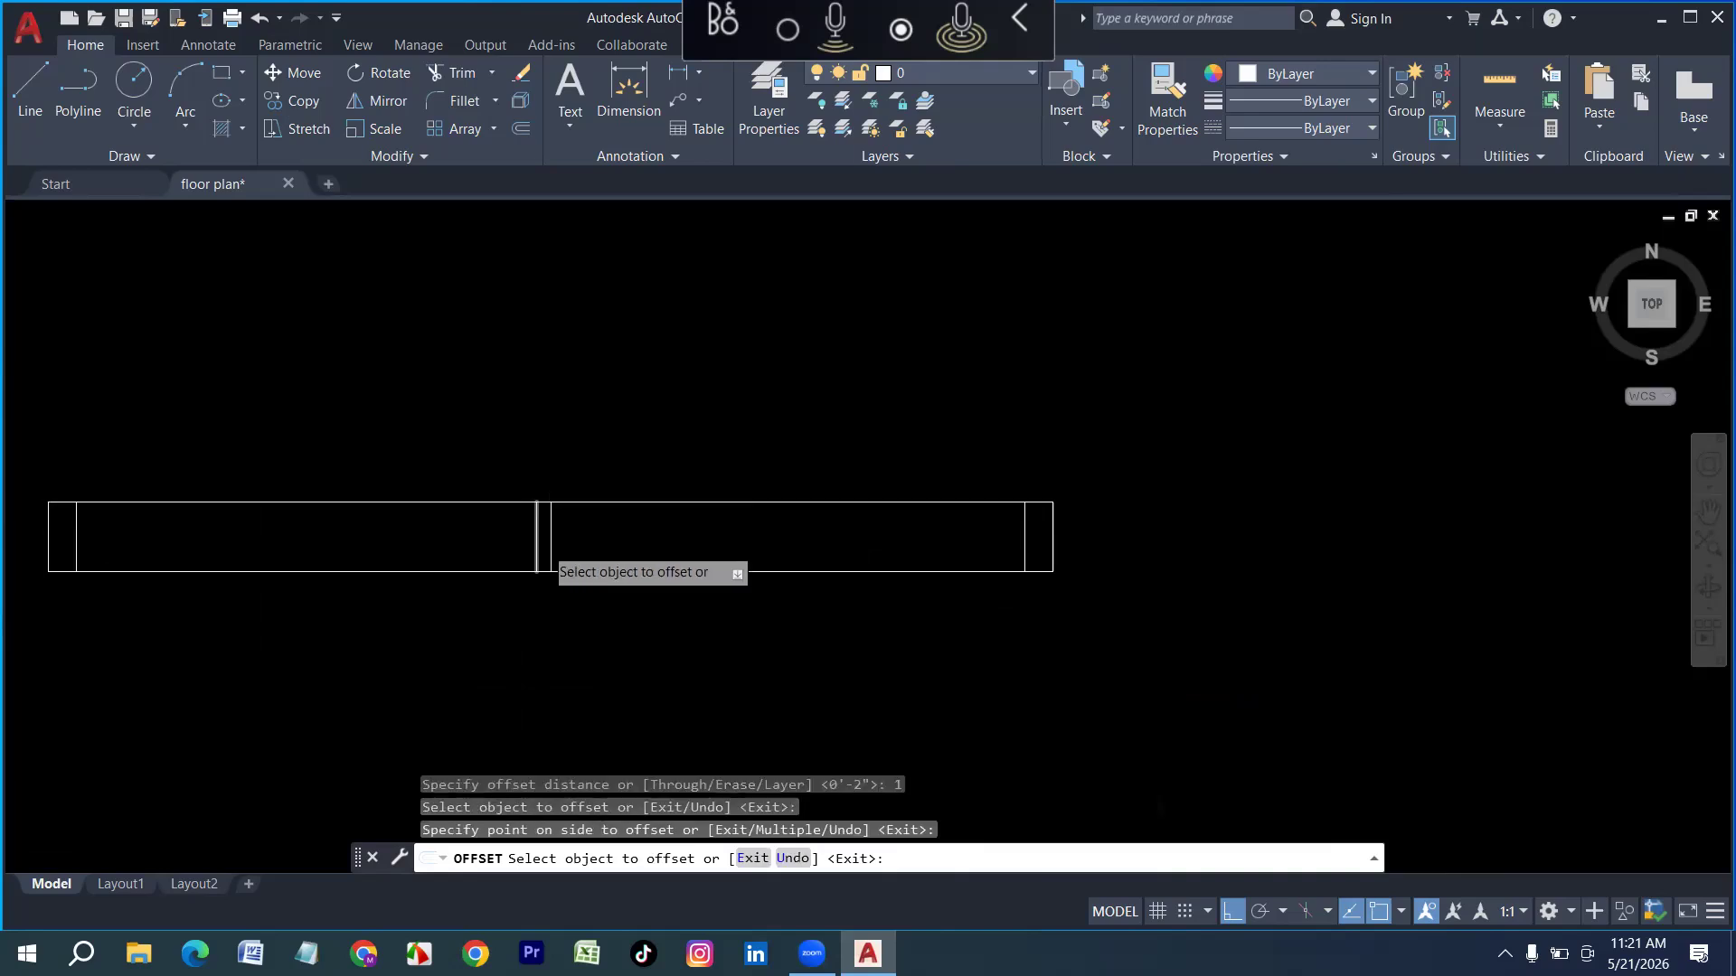
{"action": "scroll", "coordinate": [541, 544], "scroll_direction": "up", "scroll_amount": 2}
{"action": "left_click", "coordinate": [537, 537]}
{"action": "key", "text": "Escape"}
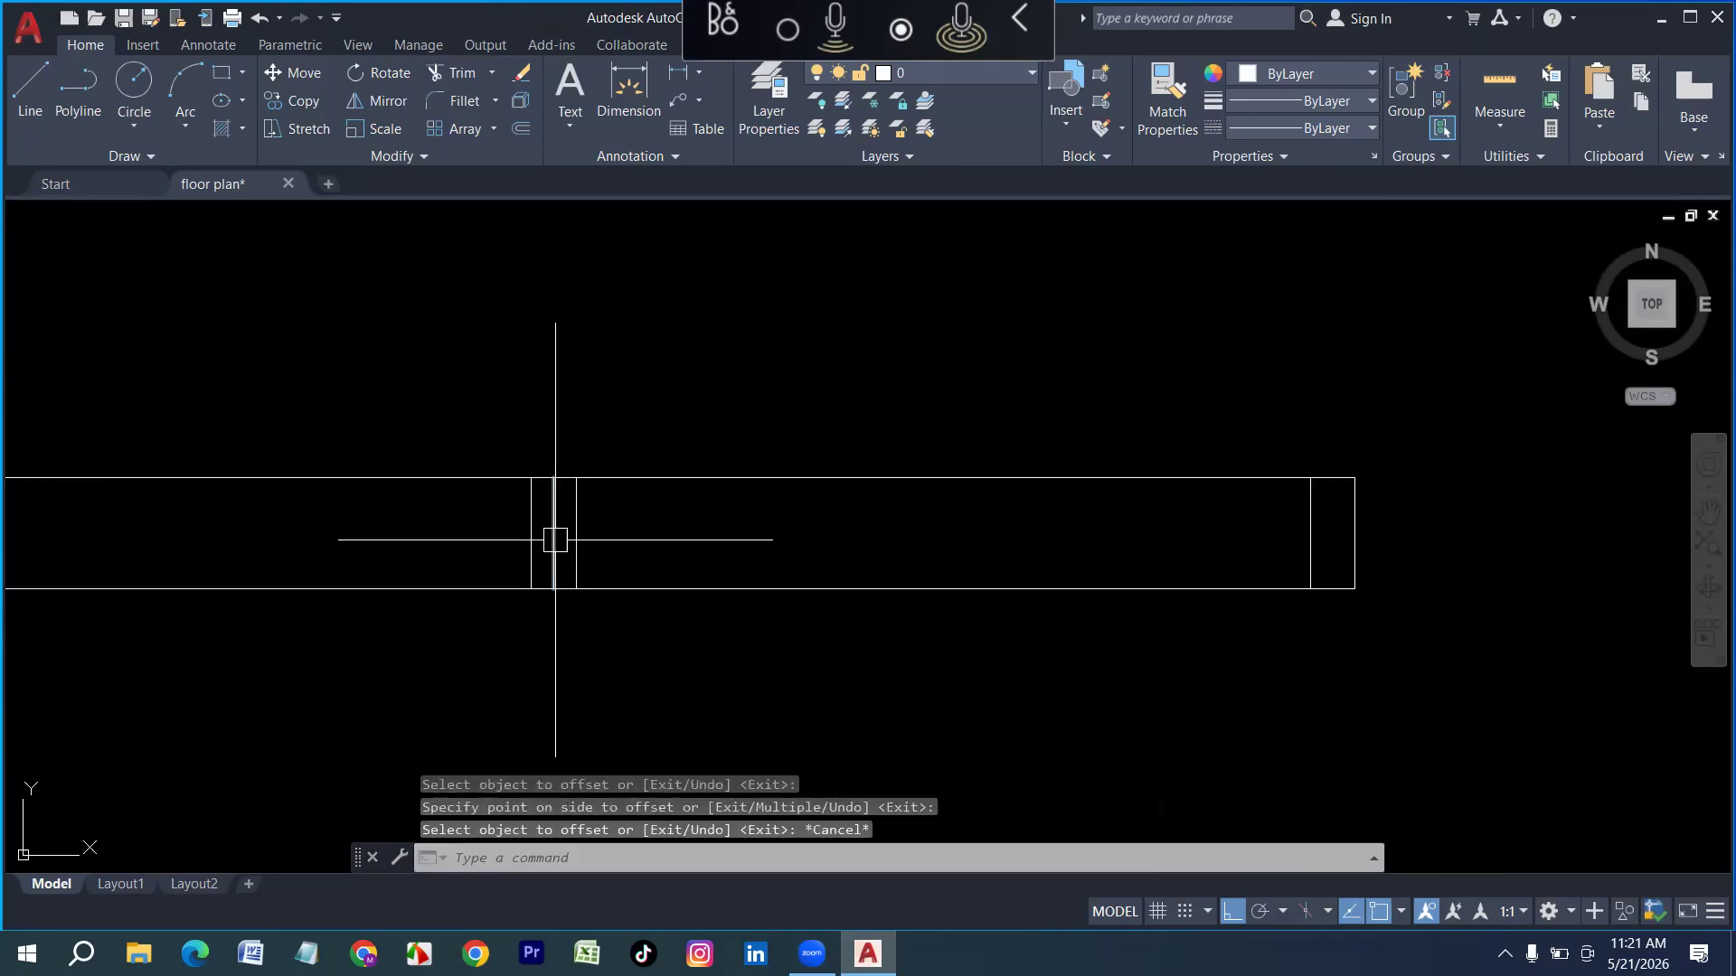
{"action": "left_click", "coordinate": [554, 541]}
{"action": "key", "text": "Delete"}
Draw a horizontal line between the midpoints of the inner vertical lines of the two end posts
{"action": "scroll", "coordinate": [492, 572], "scroll_direction": "down", "scroll_amount": 2}
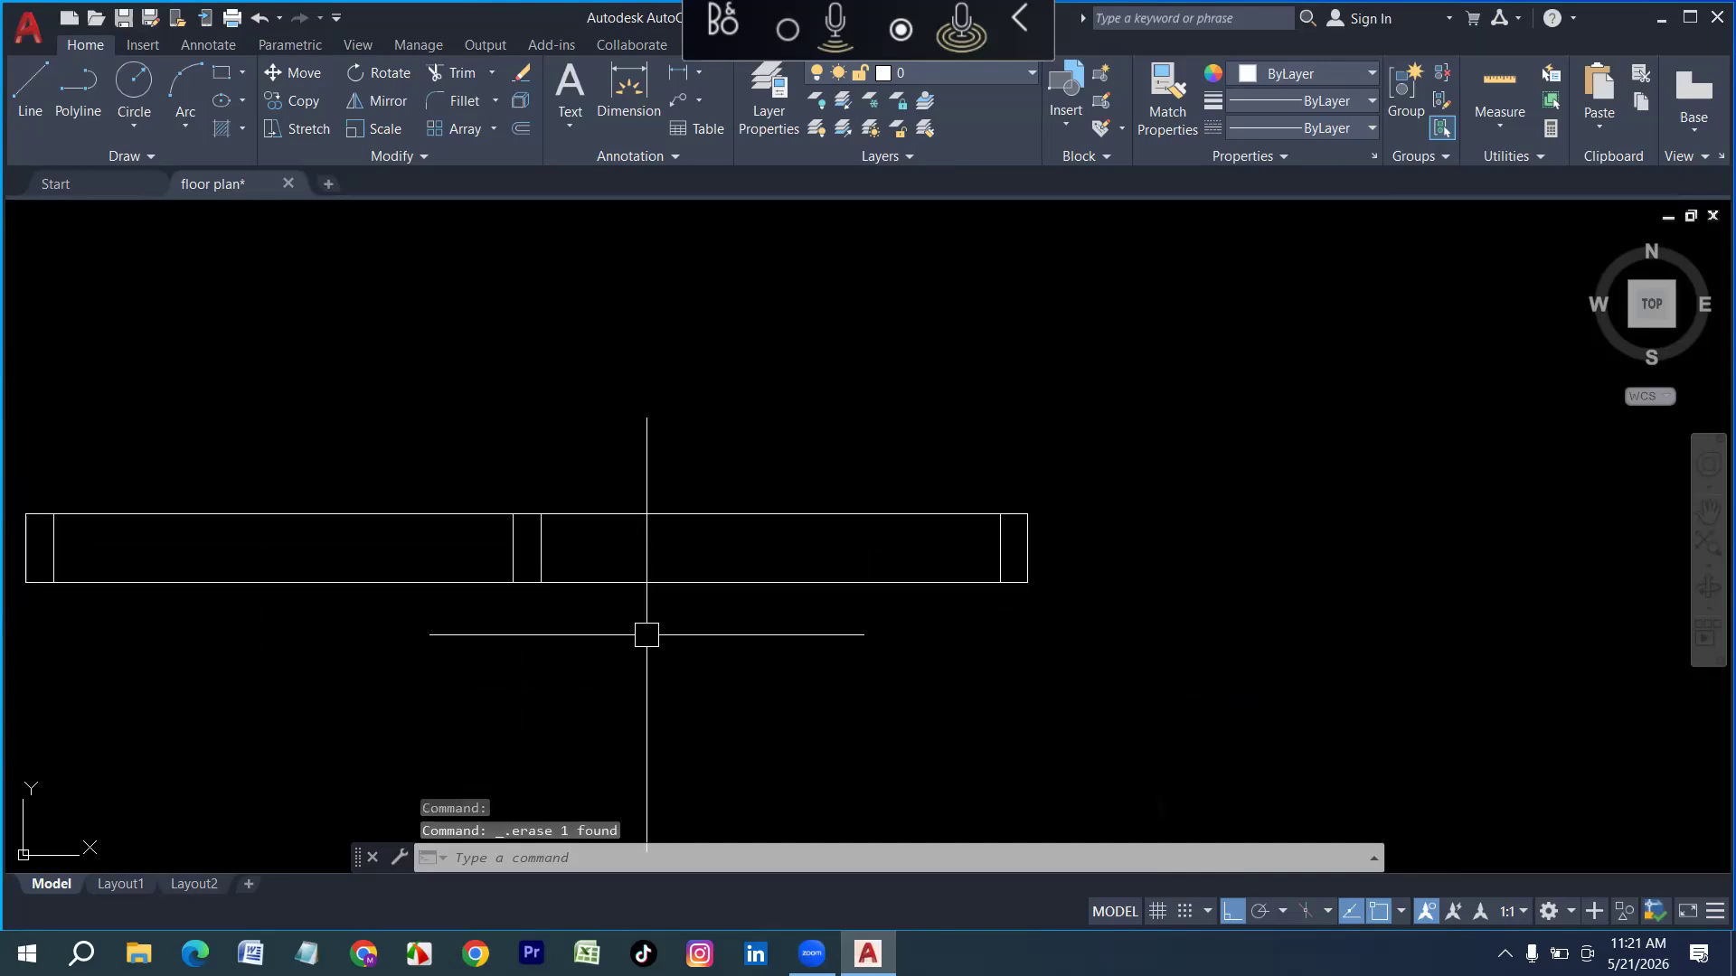
{"action": "key", "text": "l"}
{"action": "key", "text": "Return"}
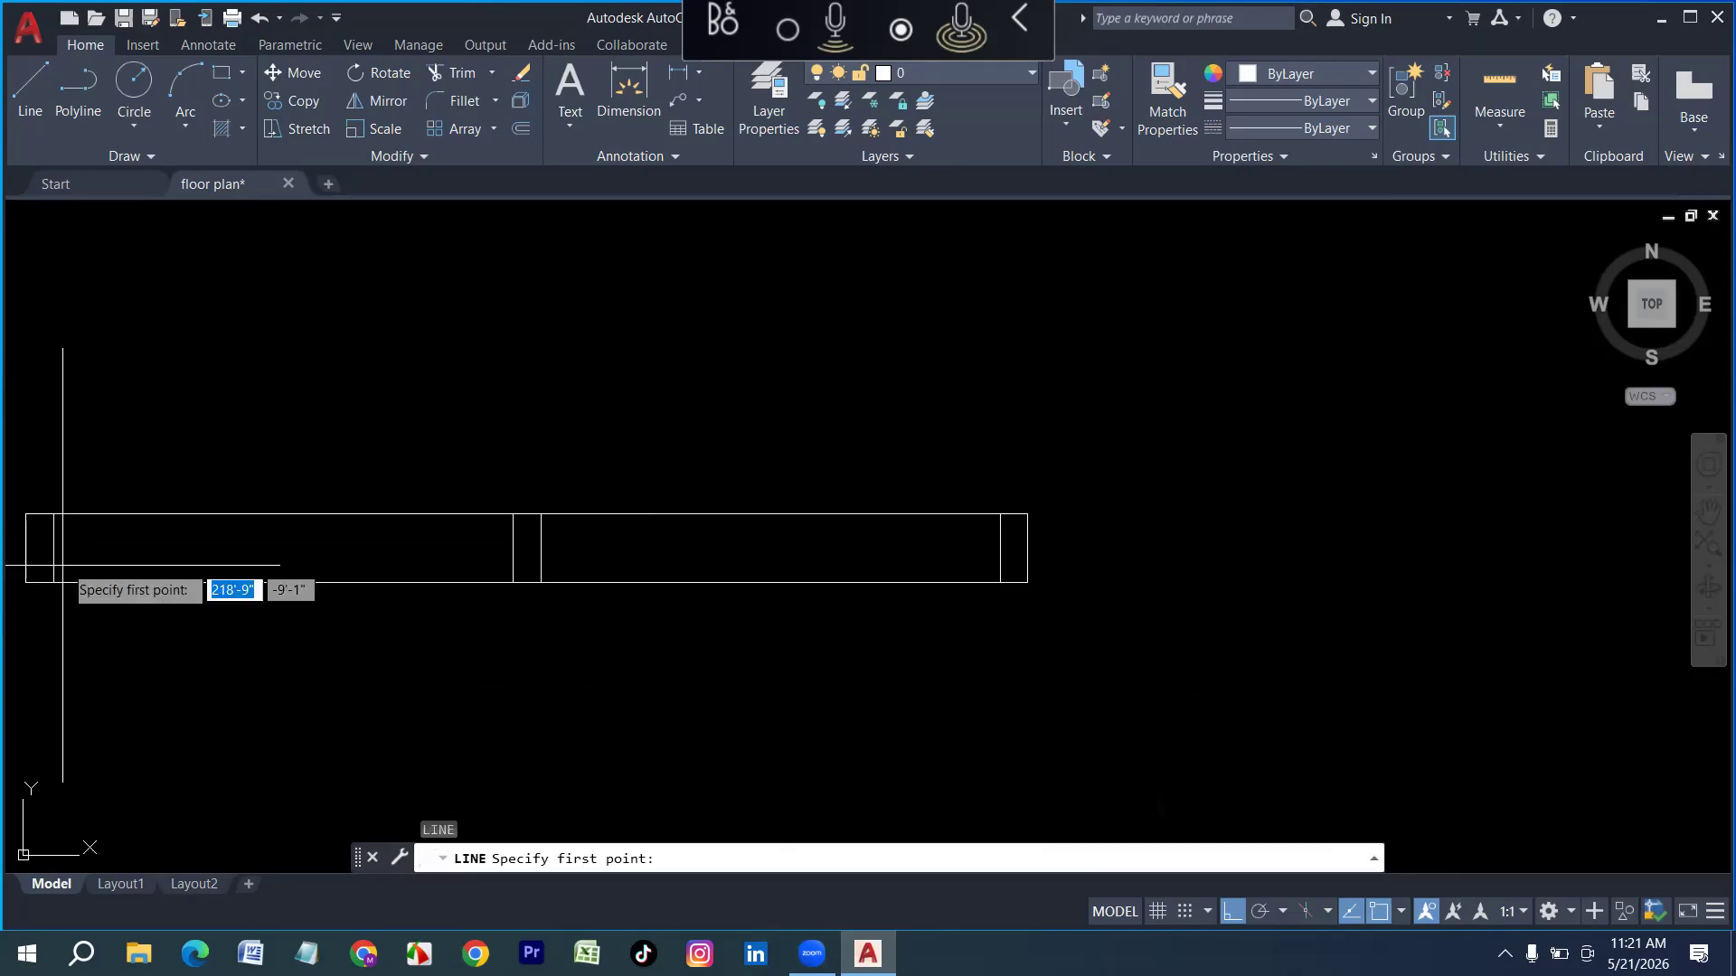
{"action": "left_click", "coordinate": [53, 546]}
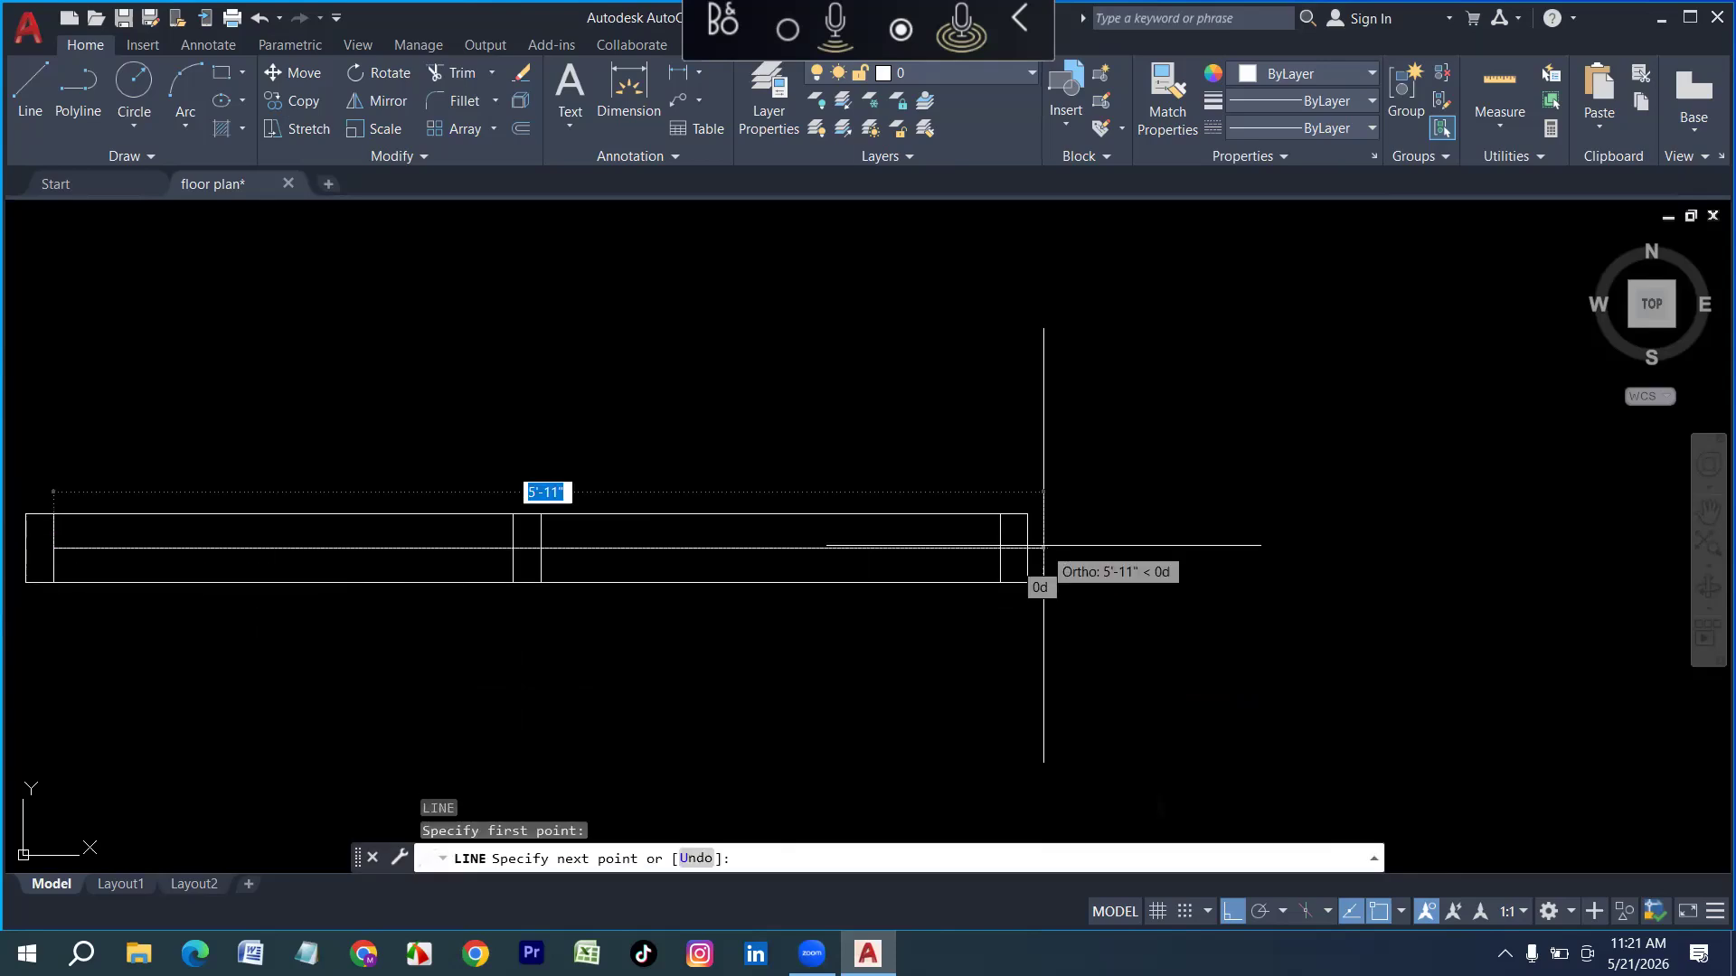
{"action": "left_click", "coordinate": [993, 541]}
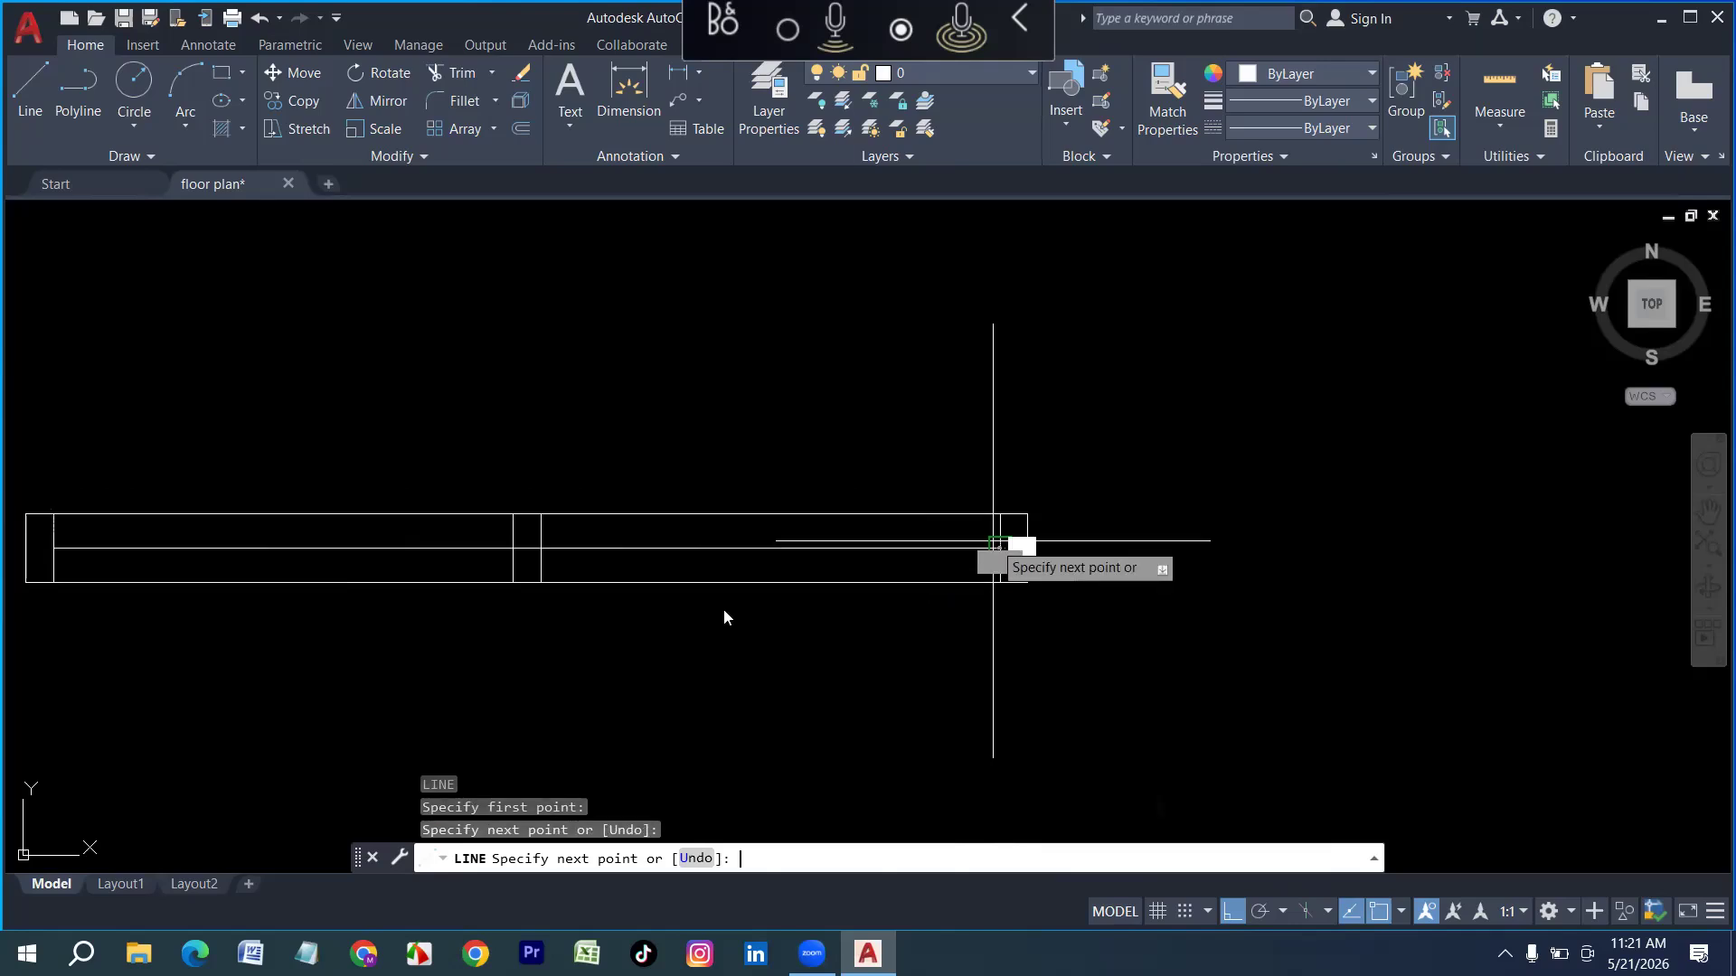
{"action": "key", "text": "Return"}
Offset the horizontal center line by 0.6" both upward and downward
{"action": "type", "text": "o"}
{"action": "key", "text": "Return"}
{"action": "type", "text": ".6"}
{"action": "key", "text": "Return"}
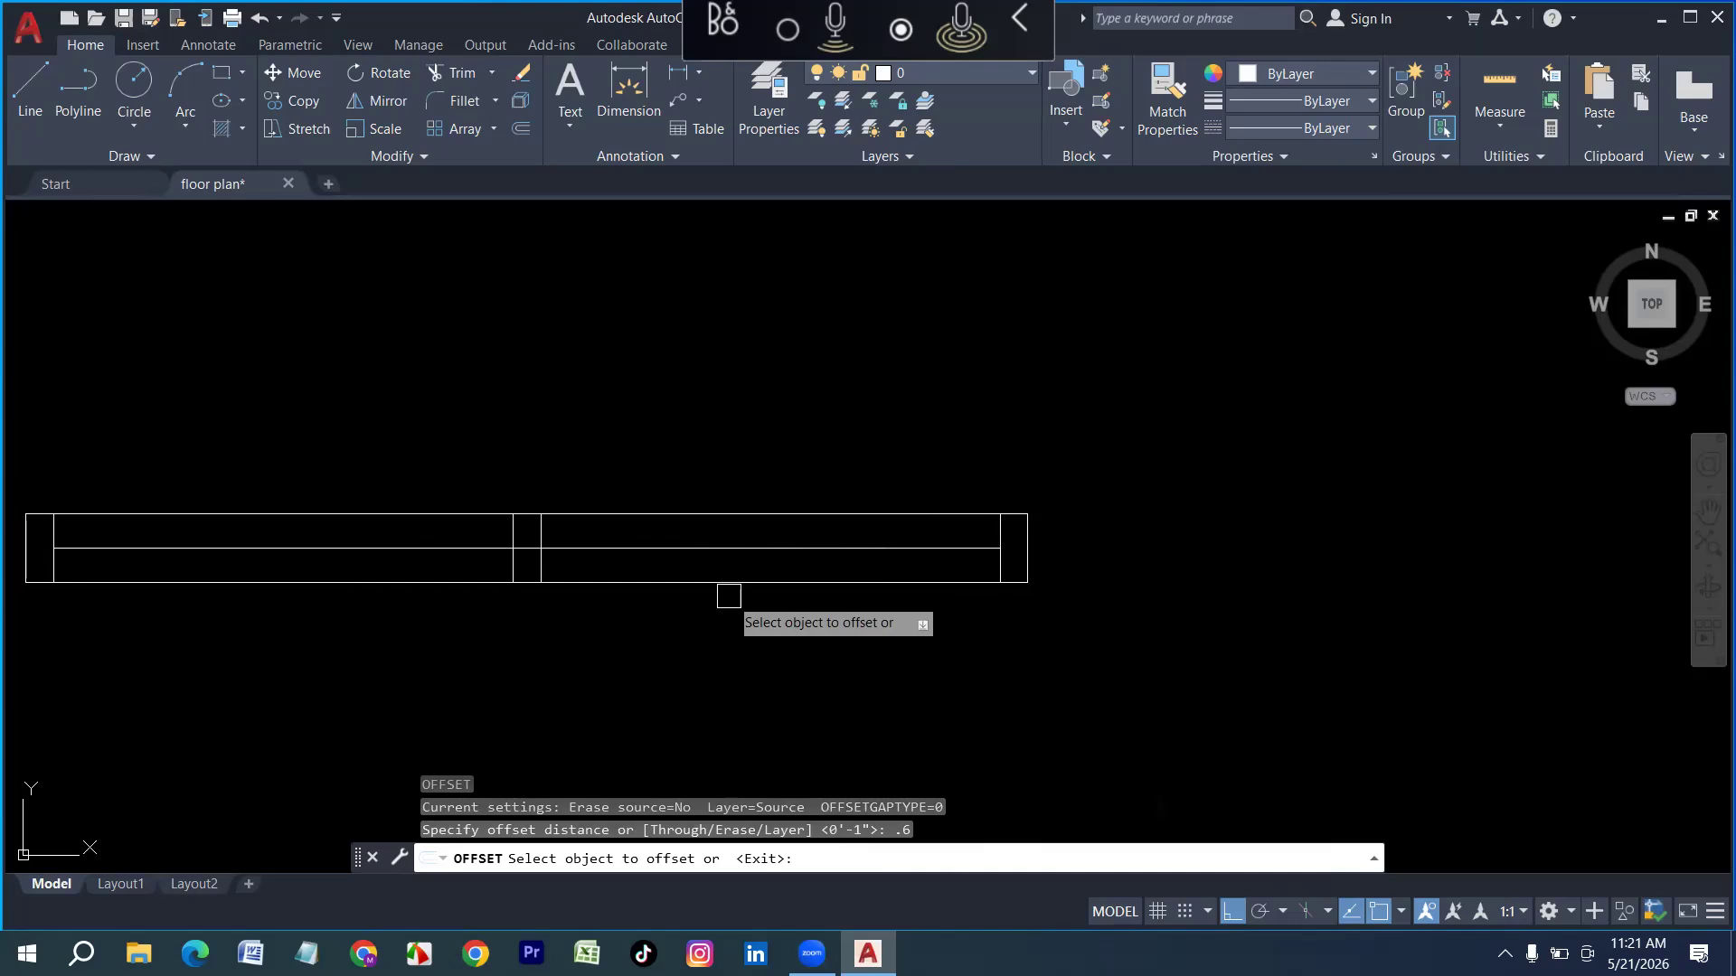
{"action": "left_click", "coordinate": [708, 549]}
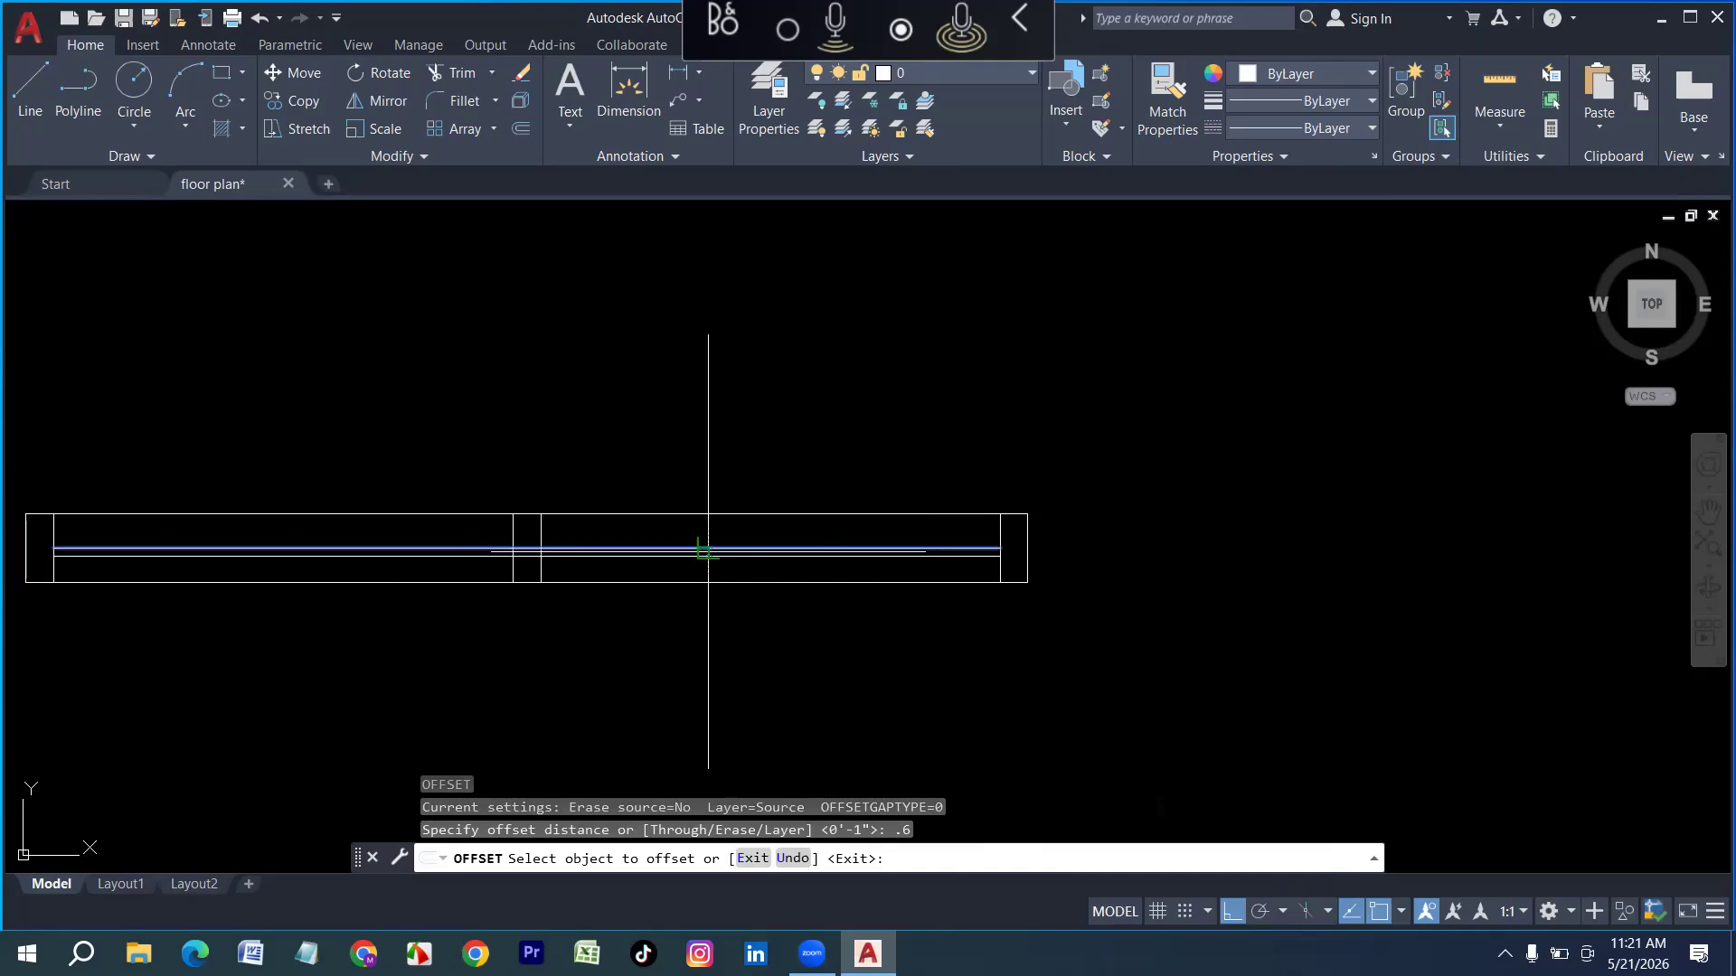
{"action": "left_click", "coordinate": [702, 554]}
{"action": "left_click", "coordinate": [693, 555]}
{"action": "left_click", "coordinate": [694, 550]}
{"action": "scroll", "coordinate": [679, 543], "scroll_direction": "up", "scroll_amount": 3}
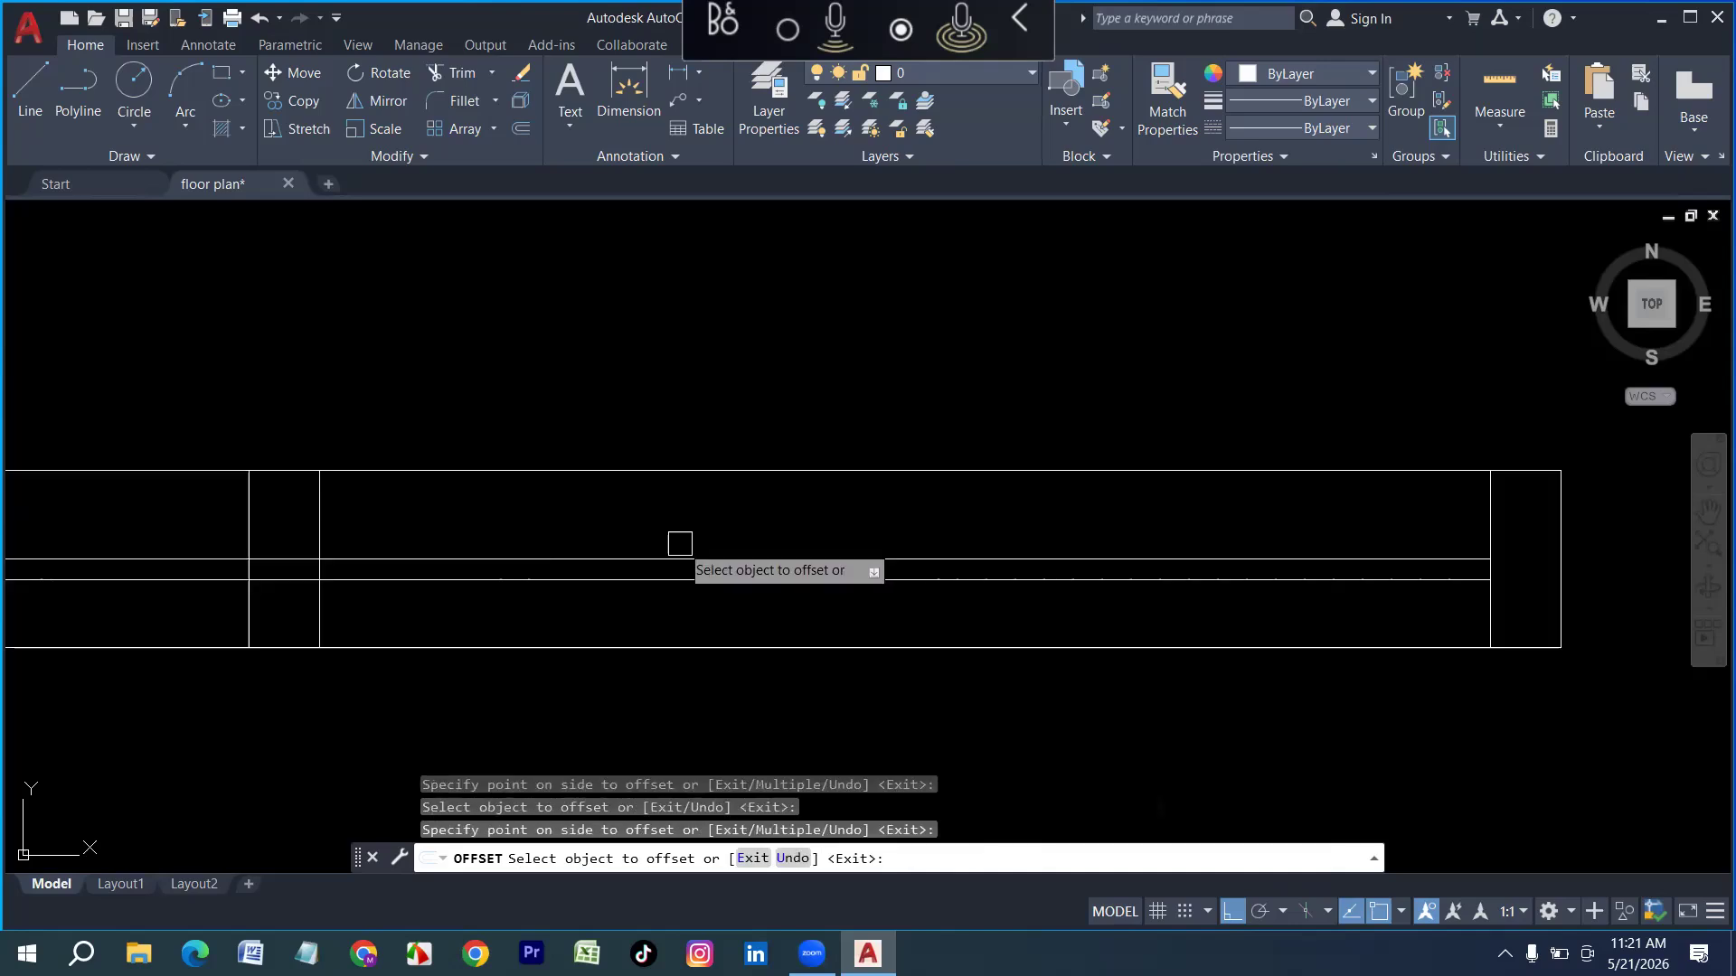
{"action": "key", "text": "Escape"}
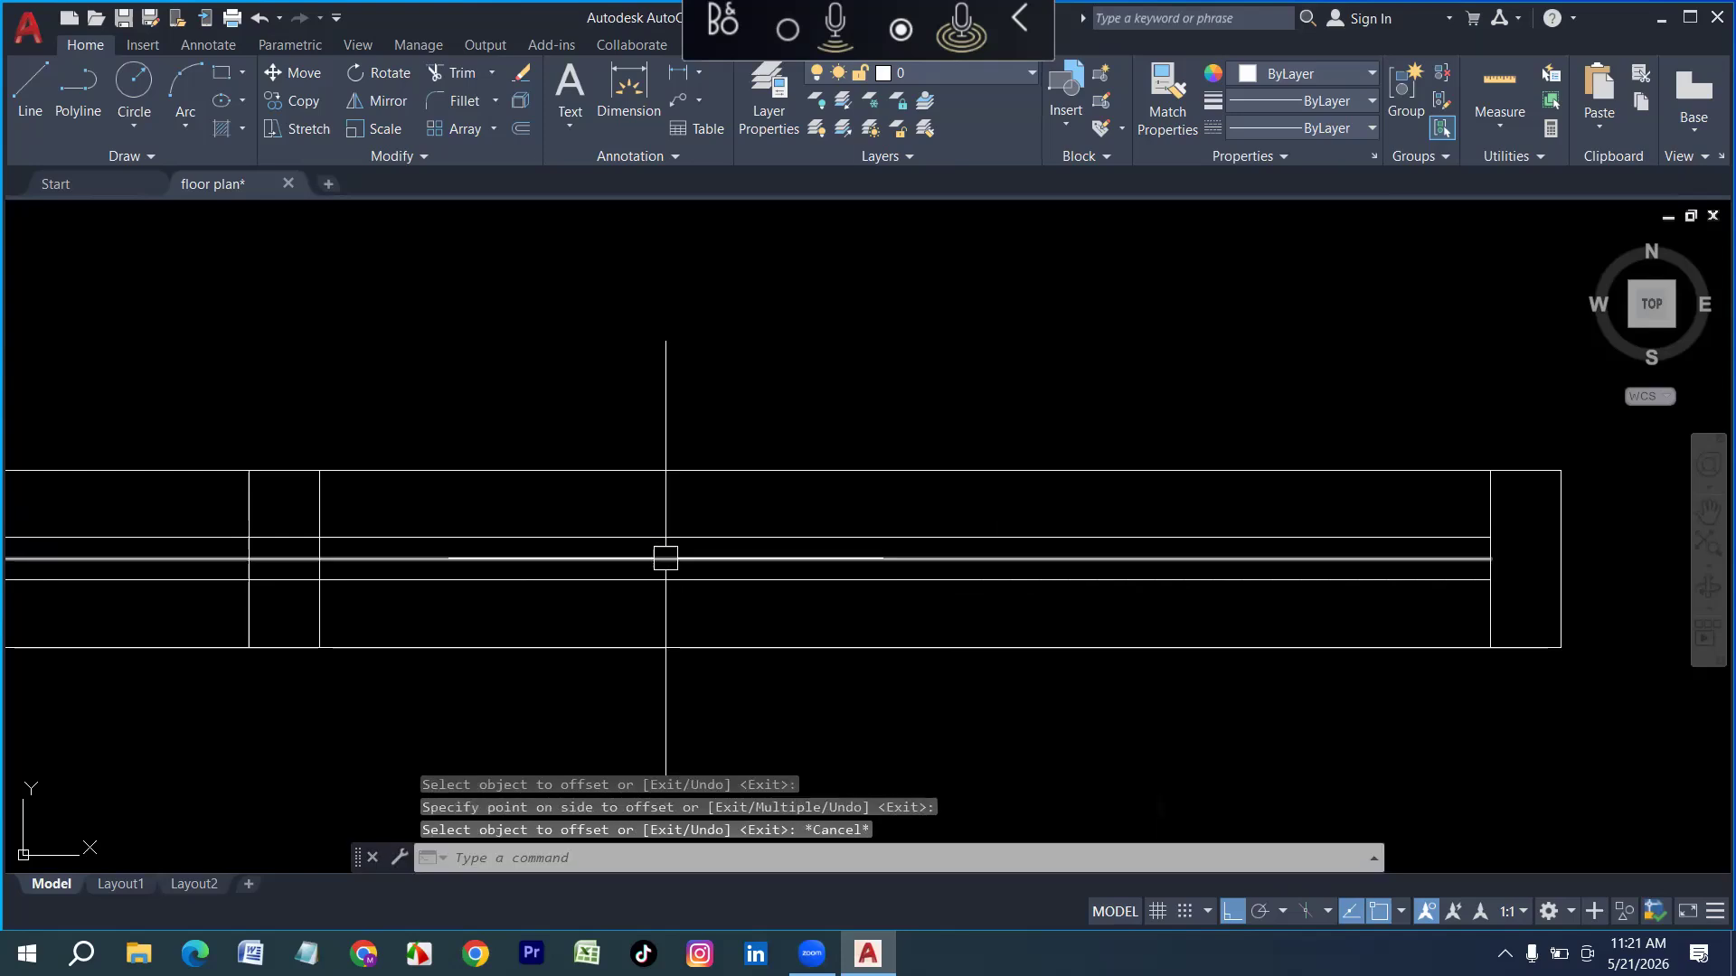
Delete the overlapping horizontal center lines, keeping only the offset pair
{"action": "left_click", "coordinate": [665, 558]}
{"action": "key", "text": "Delete"}
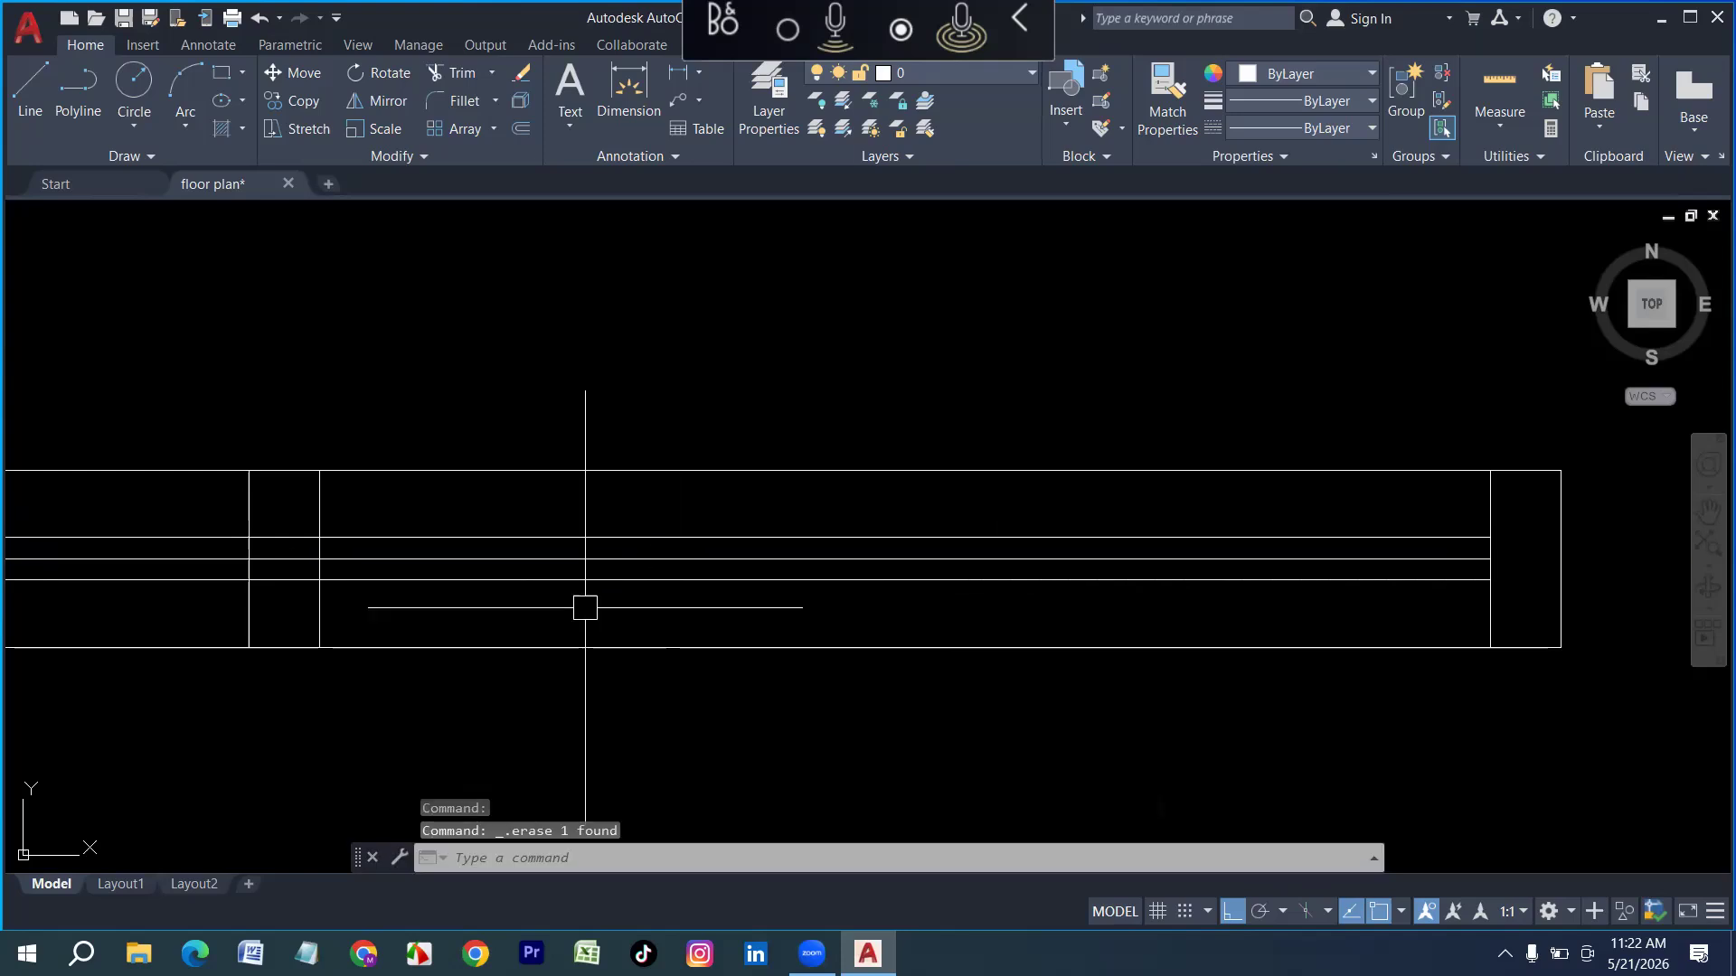
{"action": "left_click", "coordinate": [585, 560]}
{"action": "key", "text": "Delete"}
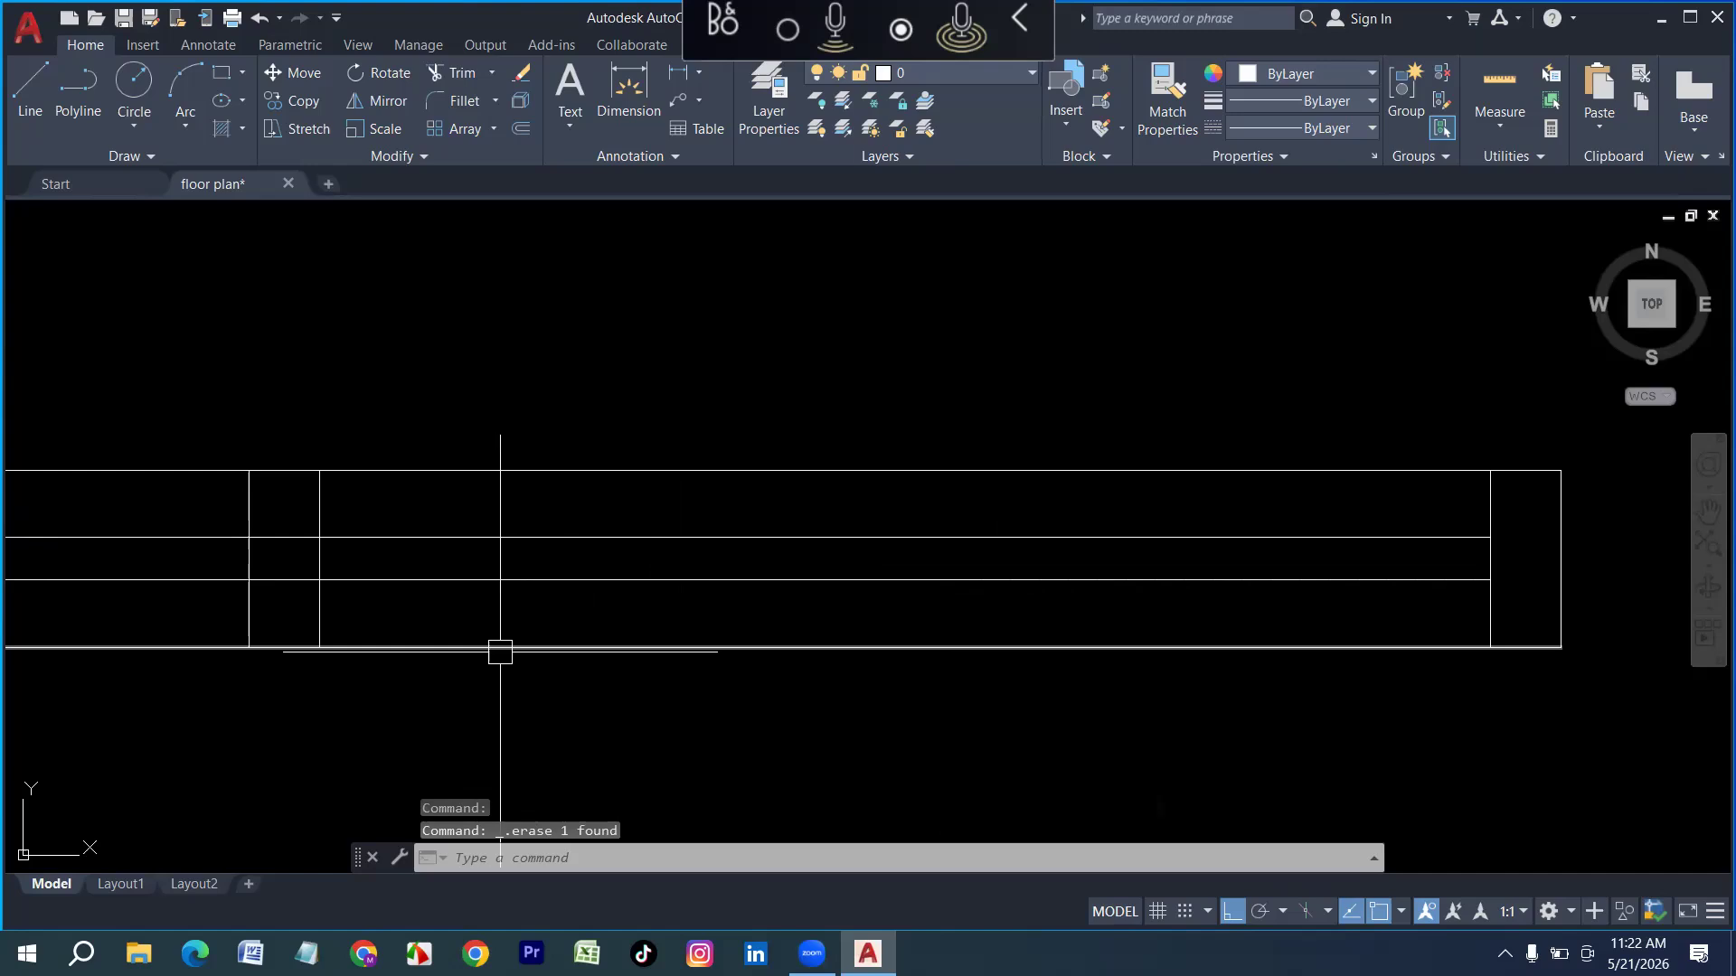
Trim the top edge left of the central post, the bottom edge right of it, and the two horizontal lines inside that post
{"action": "type", "text": "tr"}
{"action": "key", "text": "Return"}
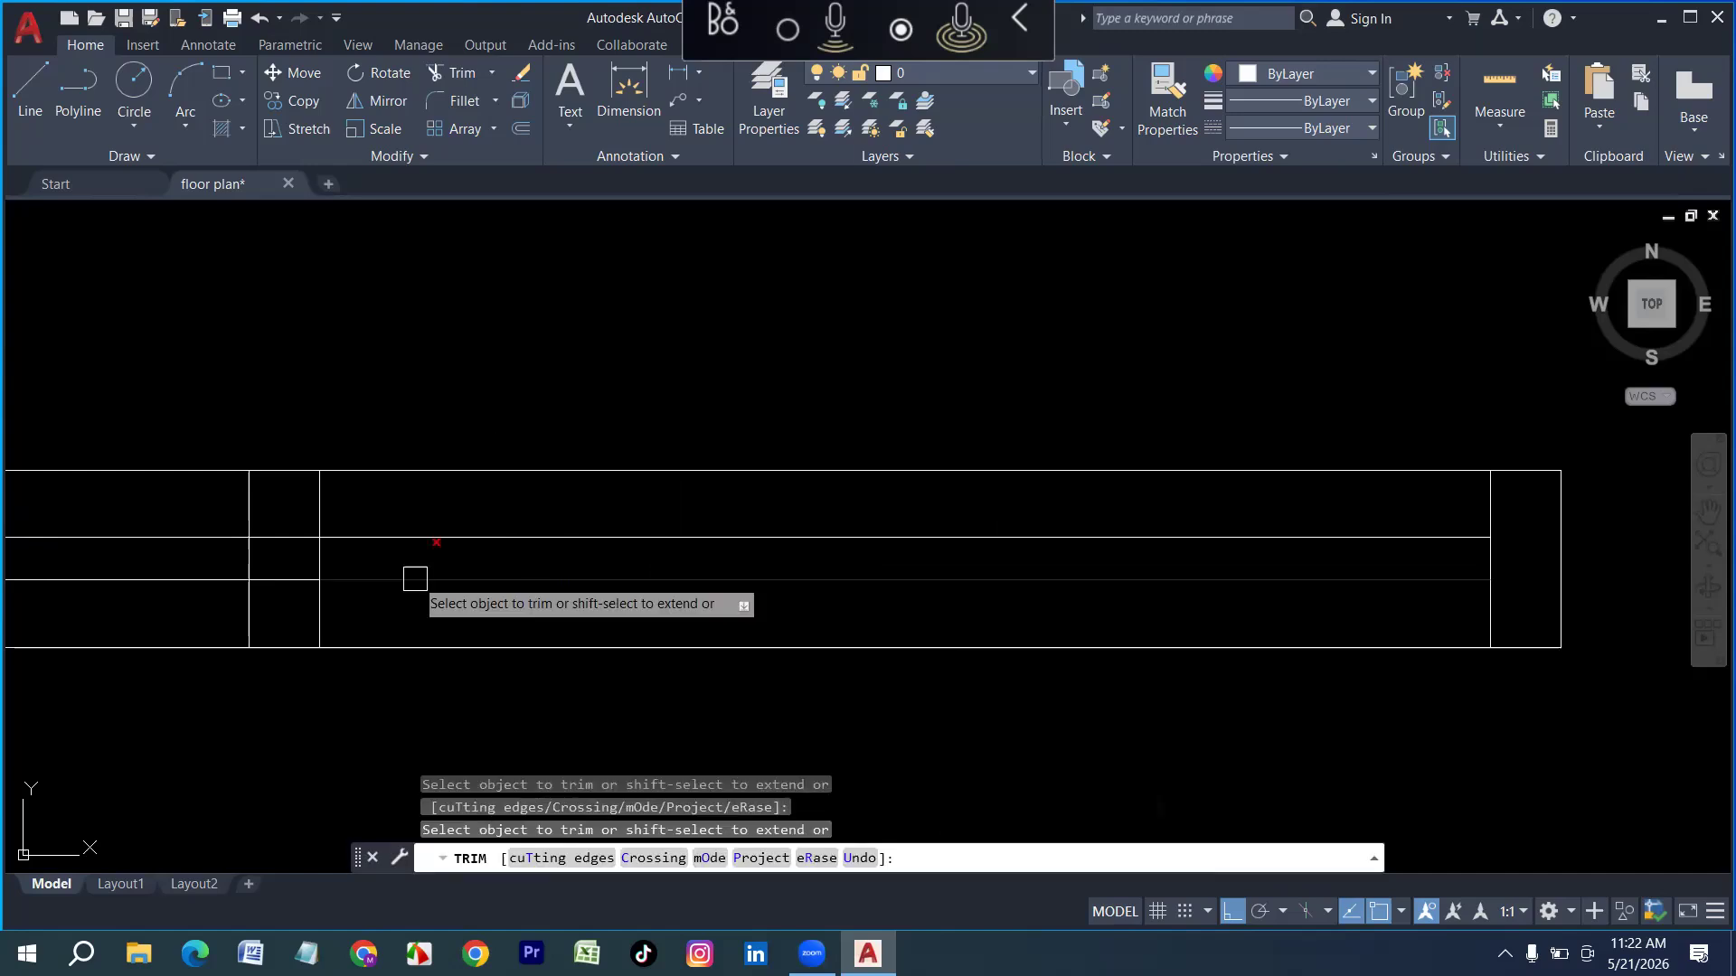
{"action": "scroll", "coordinate": [434, 553], "scroll_direction": "down", "scroll_amount": 3}
{"action": "scroll", "coordinate": [201, 522], "scroll_direction": "up", "scroll_amount": 4}
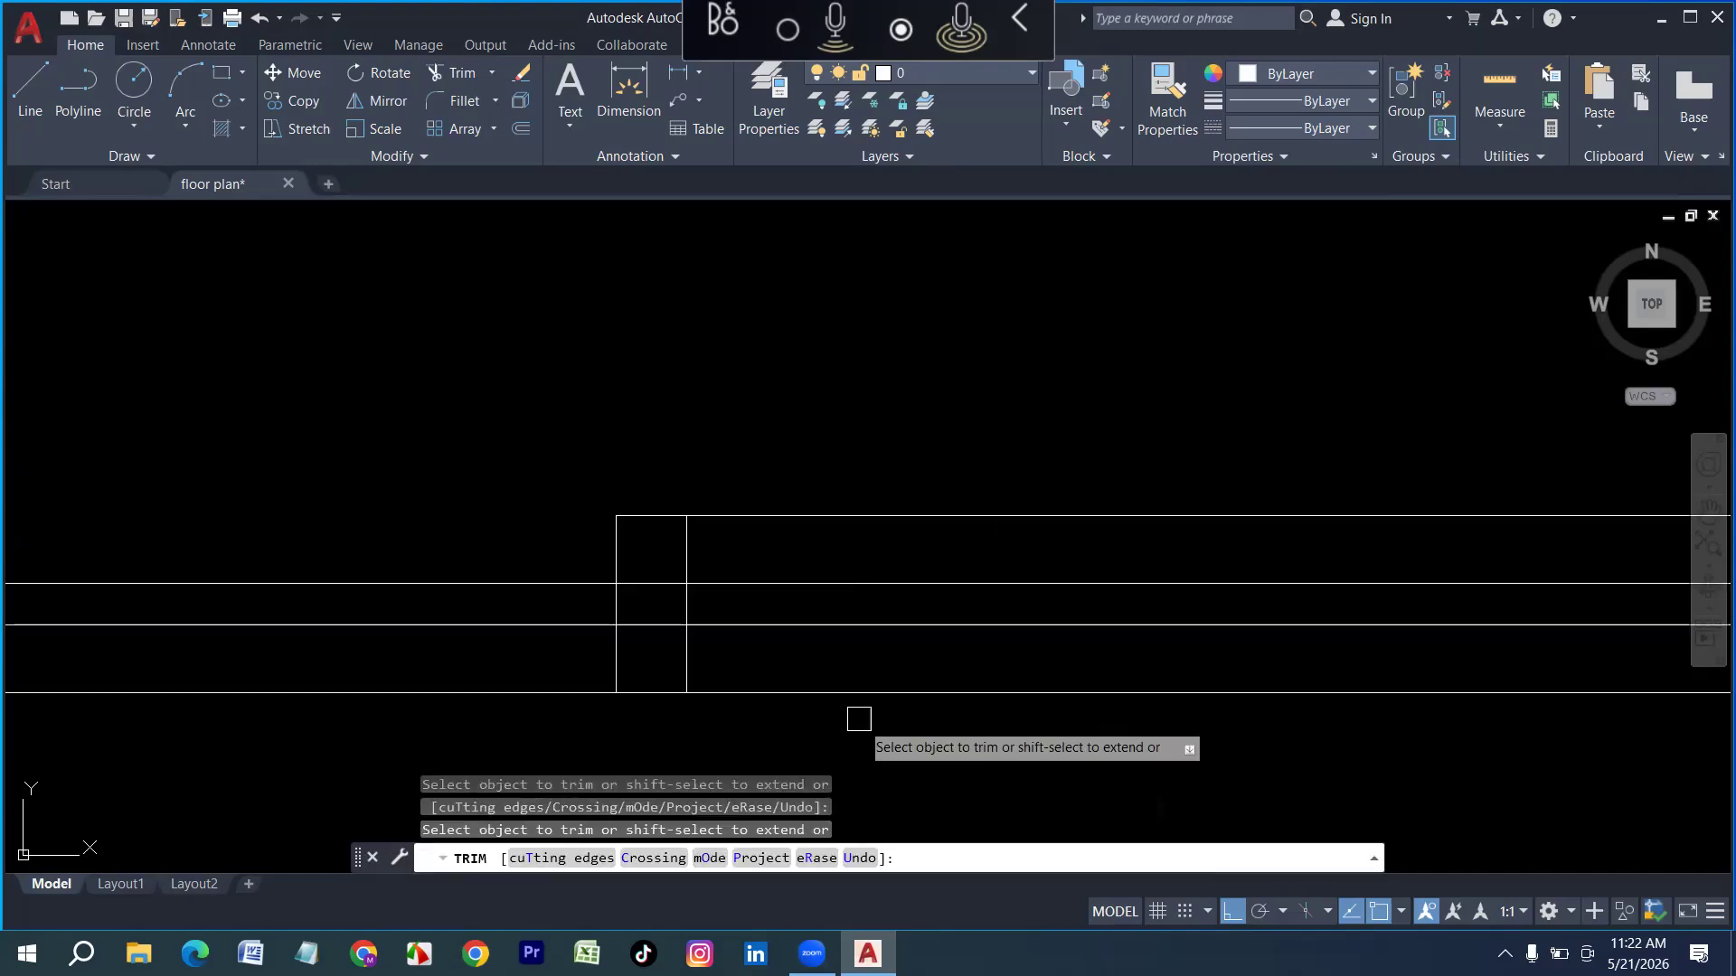
{"action": "left_click", "coordinate": [645, 651]}
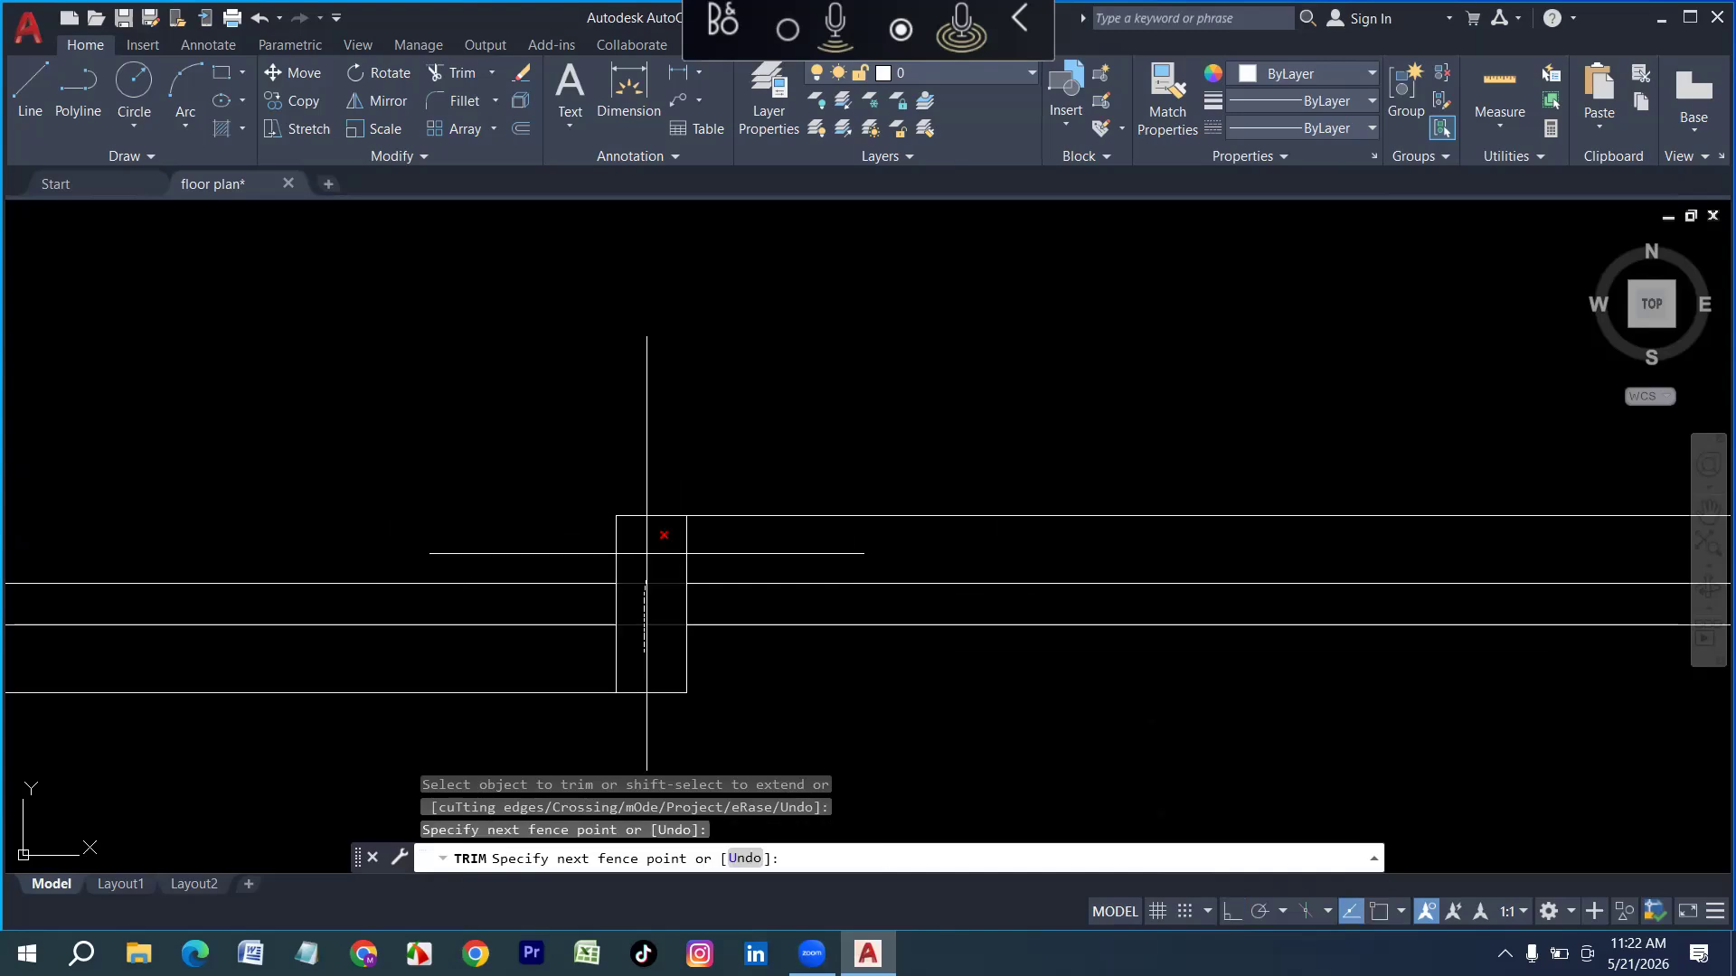
{"action": "left_click_drag", "start_coordinate": [646, 553], "coordinate": [648, 549]}
{"action": "scroll", "coordinate": [686, 653], "scroll_direction": "down", "scroll_amount": 6}
{"action": "scroll", "coordinate": [949, 683], "scroll_direction": "up", "scroll_amount": 4}
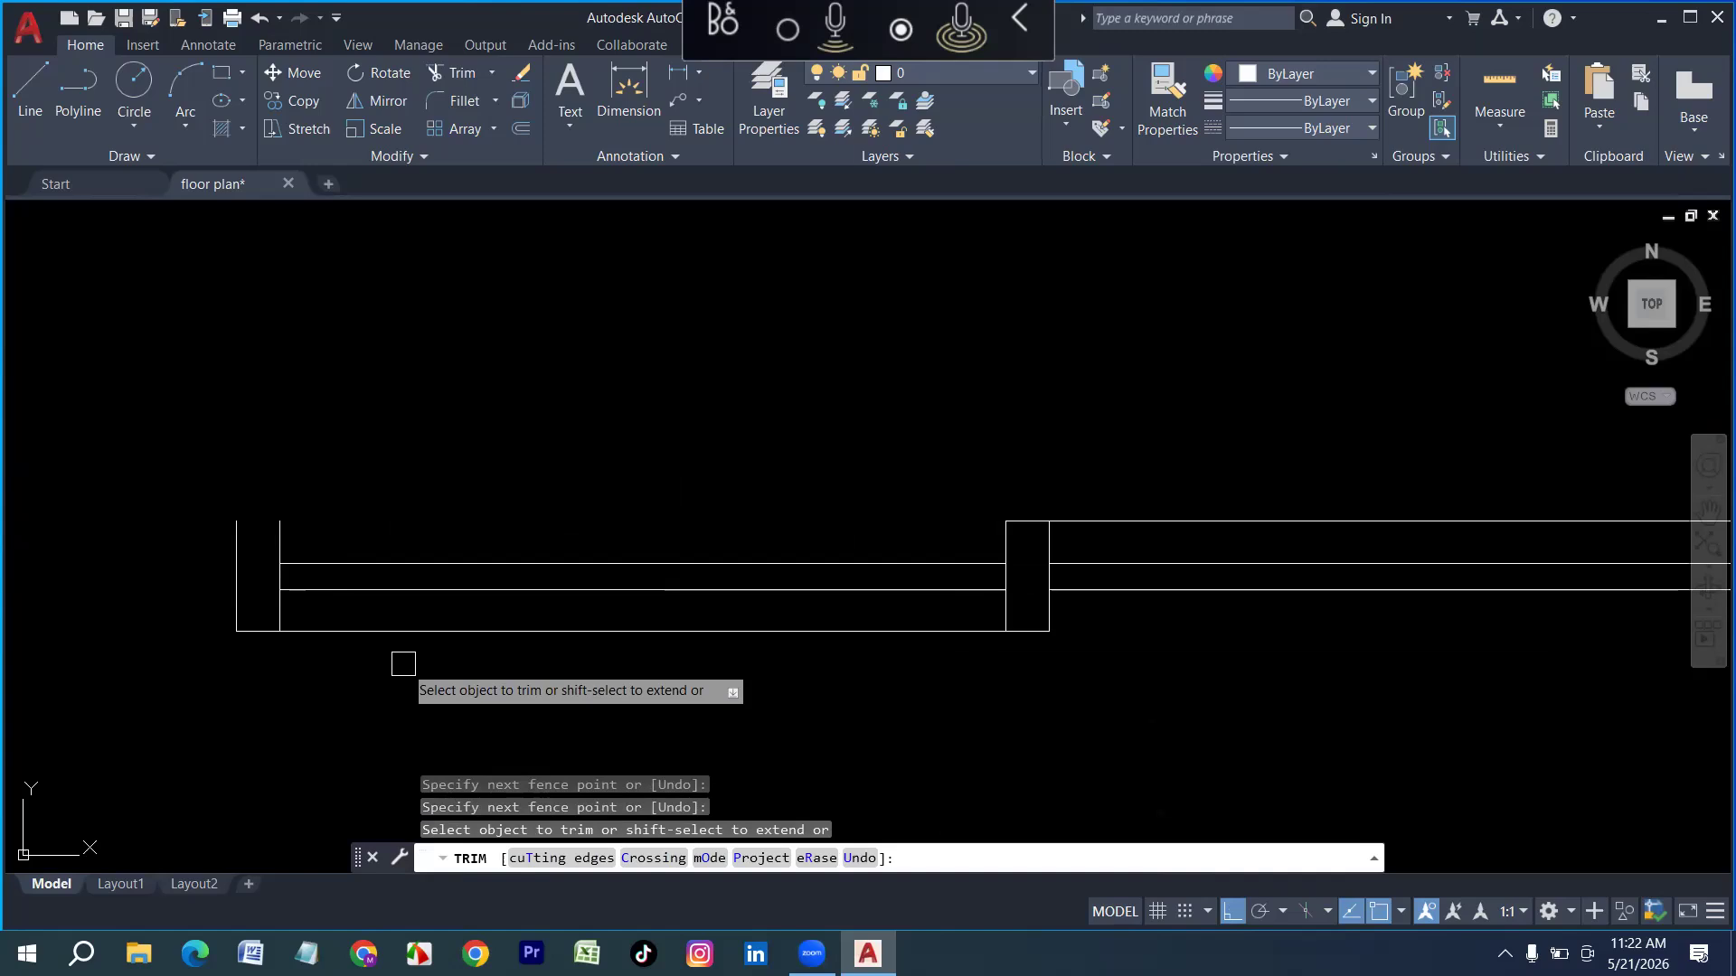
{"action": "key", "text": "Escape"}
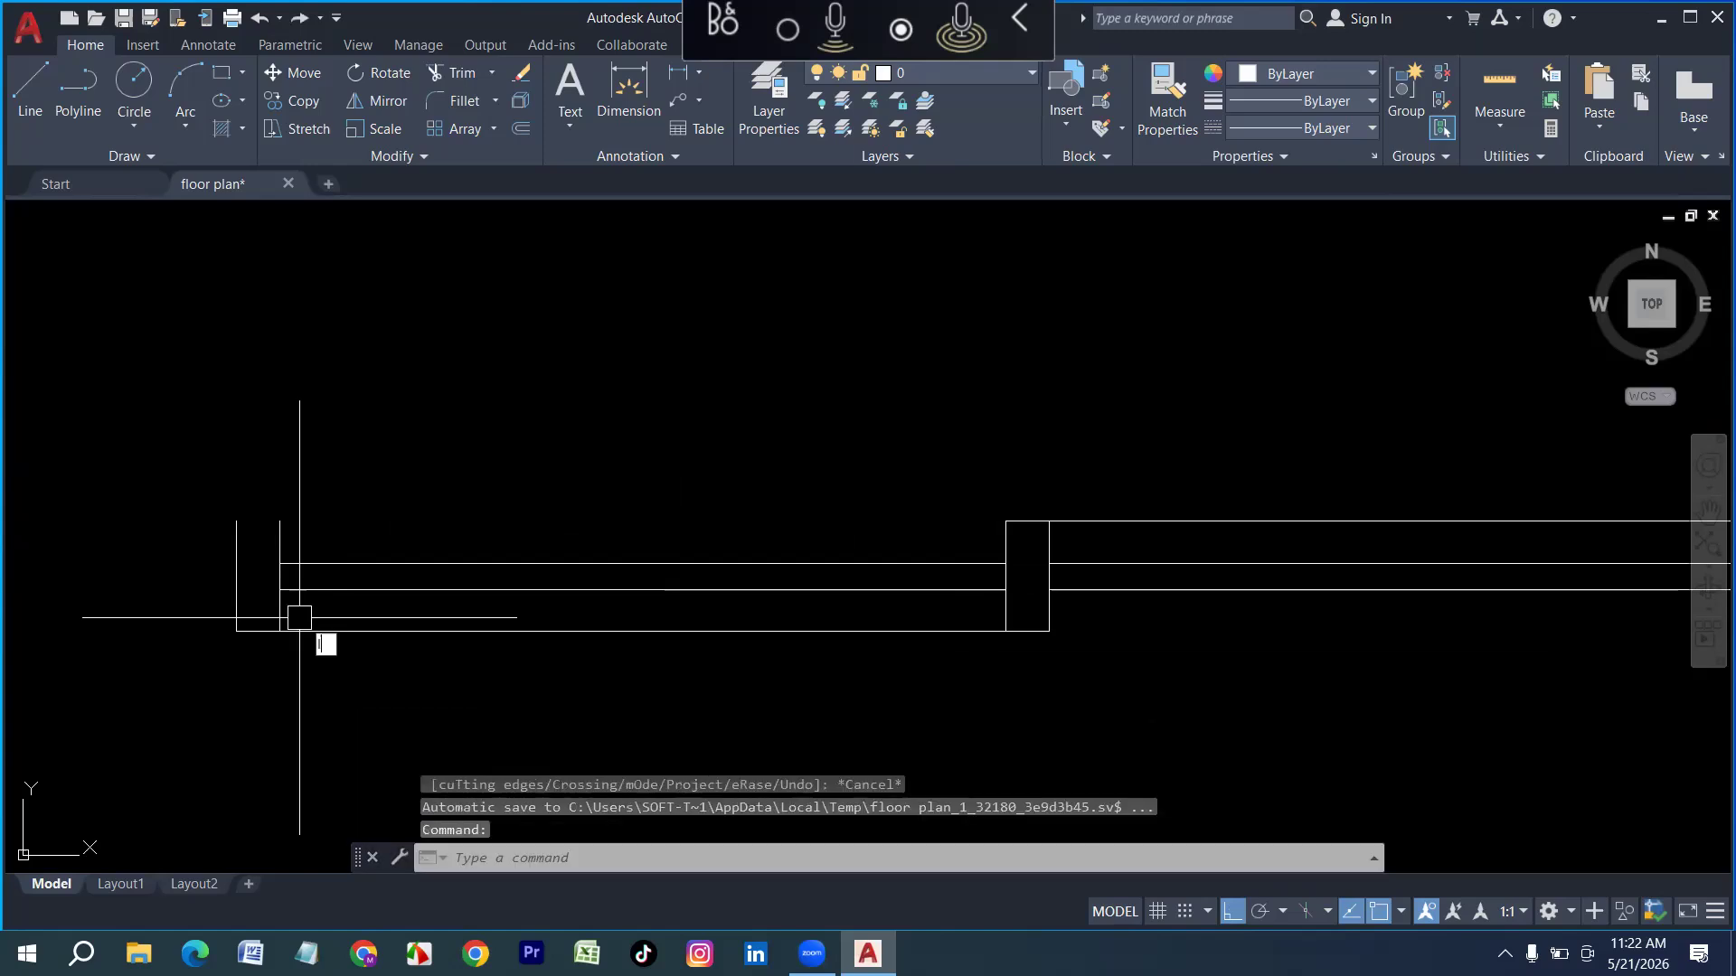
Draw a horizontal line closing the open bottom of the right end post
{"action": "scroll", "coordinate": [299, 617], "scroll_direction": "down", "scroll_amount": 2}
{"action": "type", "text": "l"}
{"action": "key", "text": "Return"}
{"action": "scroll", "coordinate": [326, 574], "scroll_direction": "down", "scroll_amount": 2}
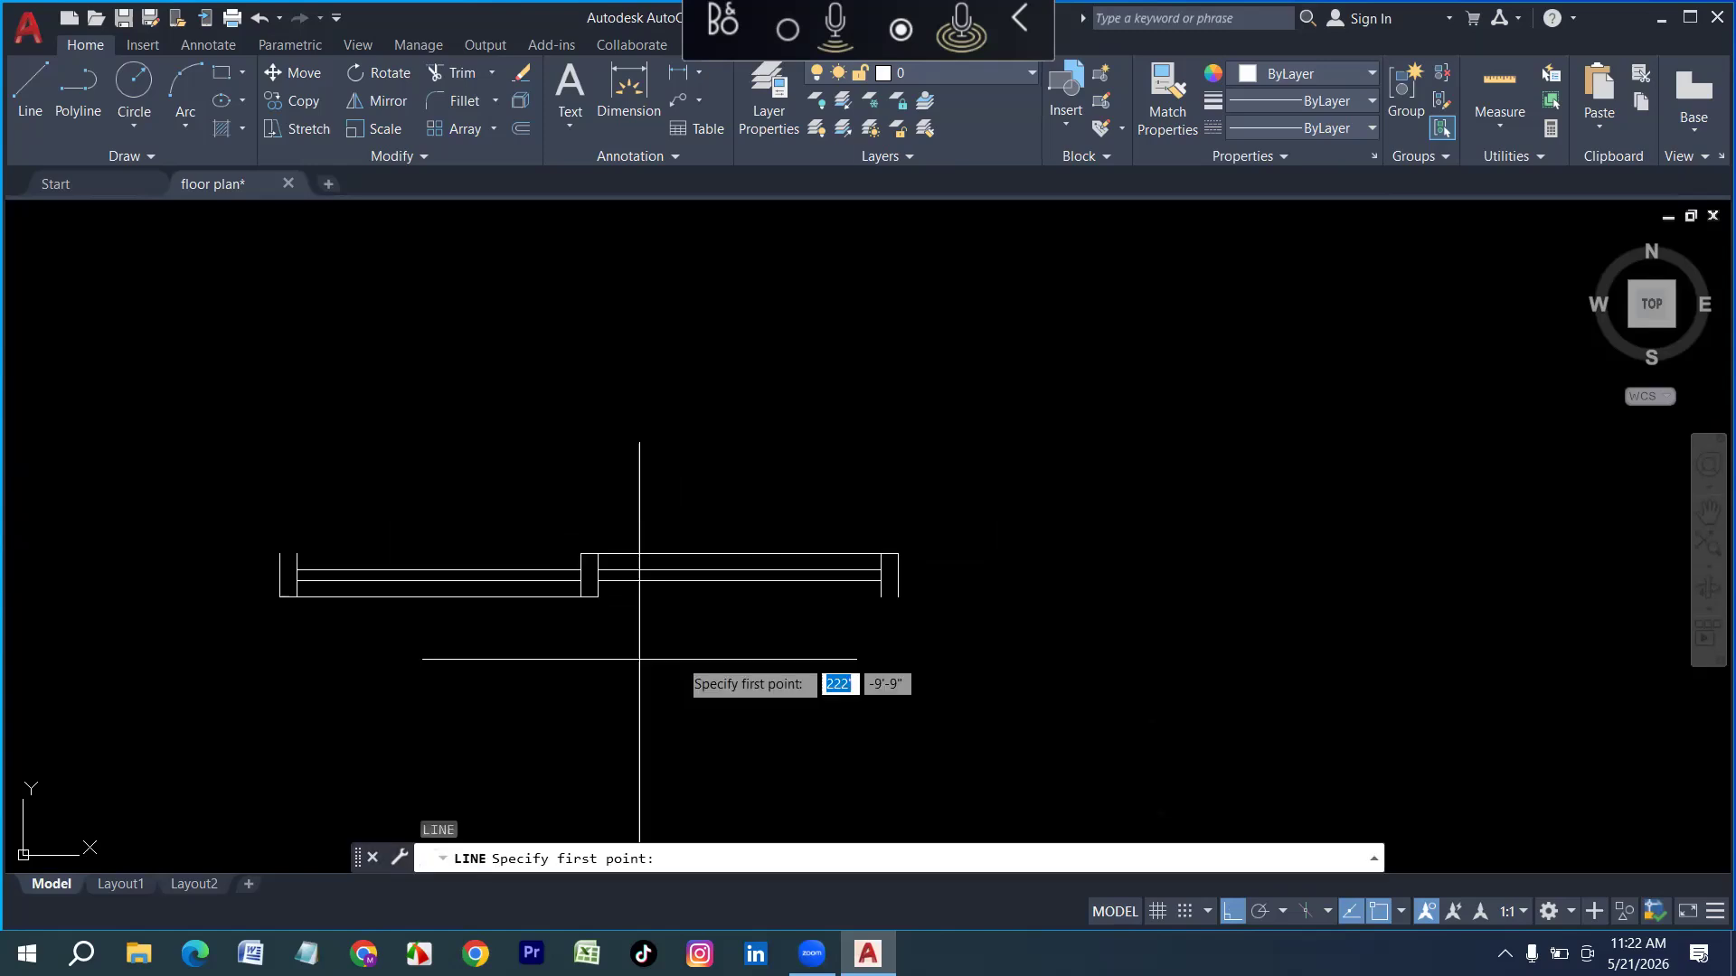
{"action": "scroll", "coordinate": [893, 592], "scroll_direction": "up", "scroll_amount": 4}
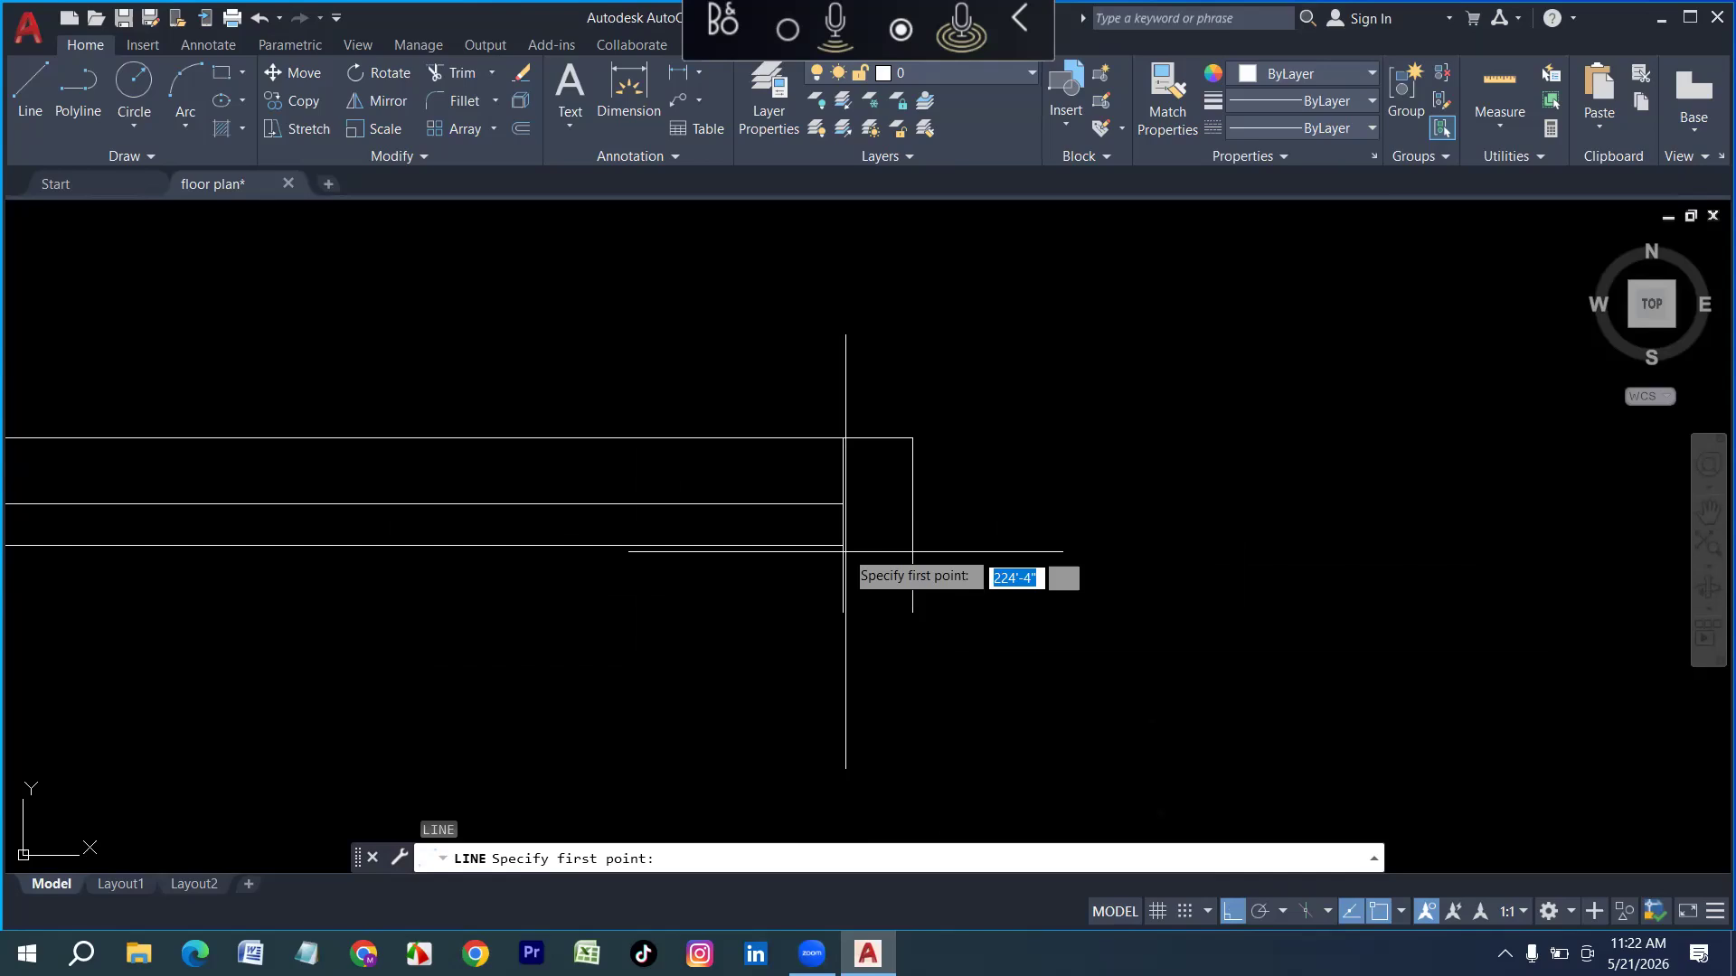
{"action": "left_click", "coordinate": [844, 611]}
{"action": "left_click", "coordinate": [908, 608]}
{"action": "key", "text": "Return"}
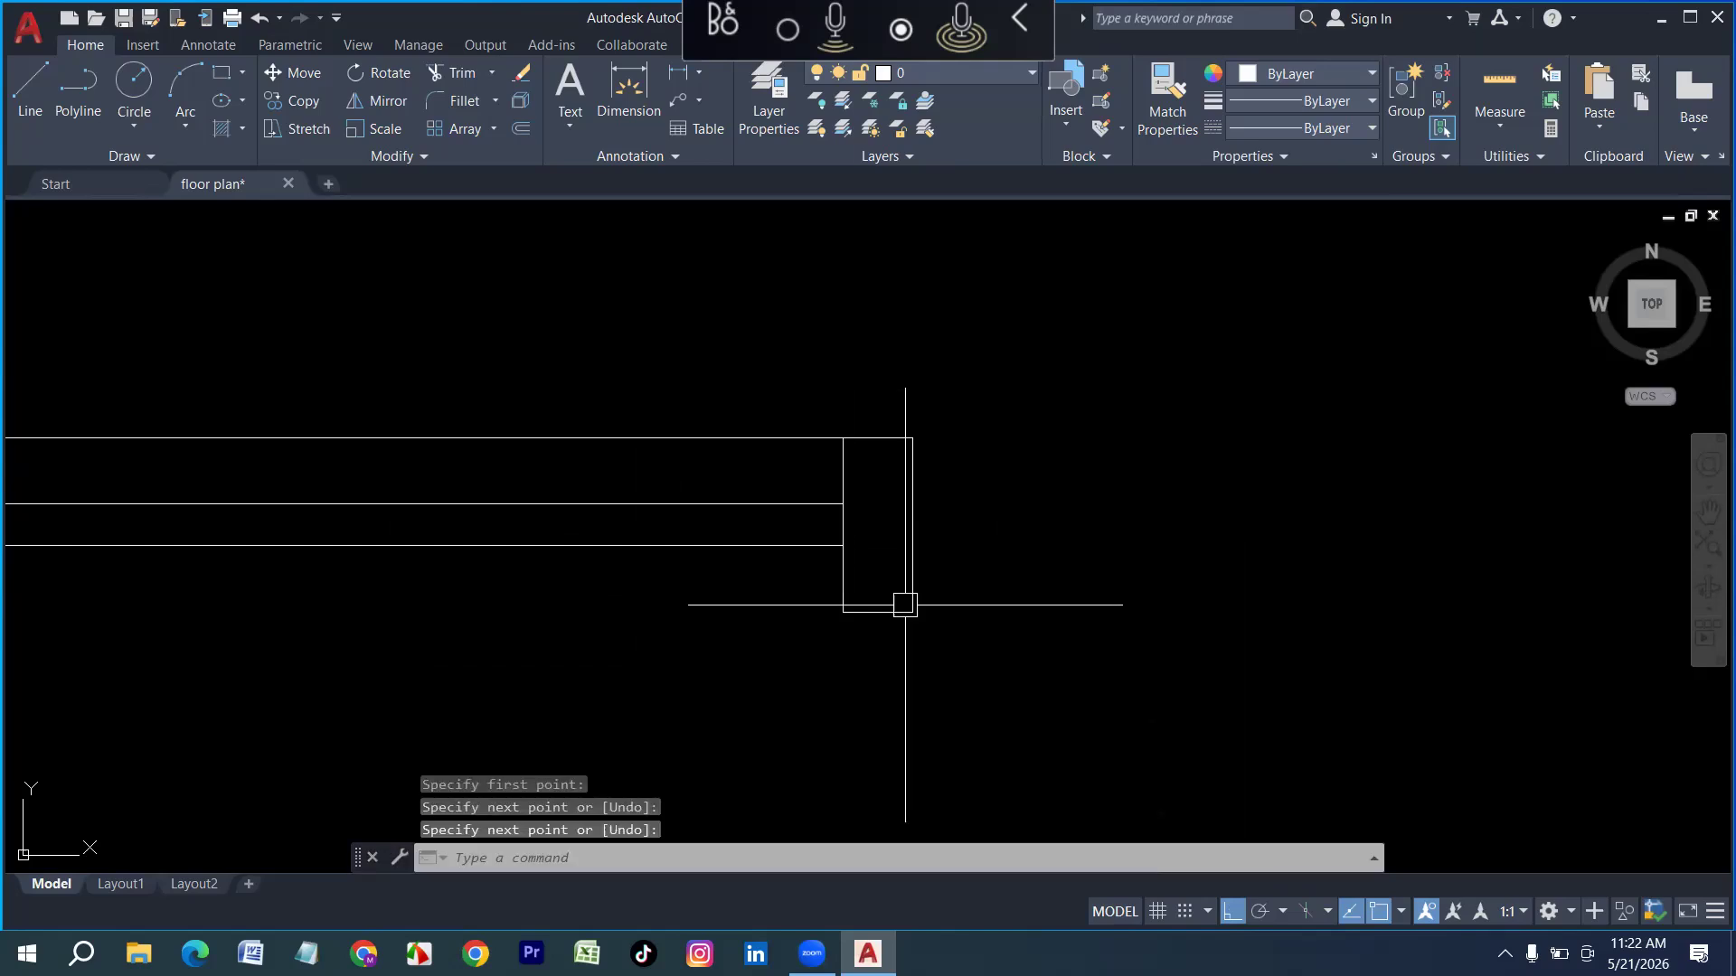
Draw a horizontal line closing the open top of the left end post
{"action": "scroll", "coordinate": [835, 638], "scroll_direction": "down", "scroll_amount": 3}
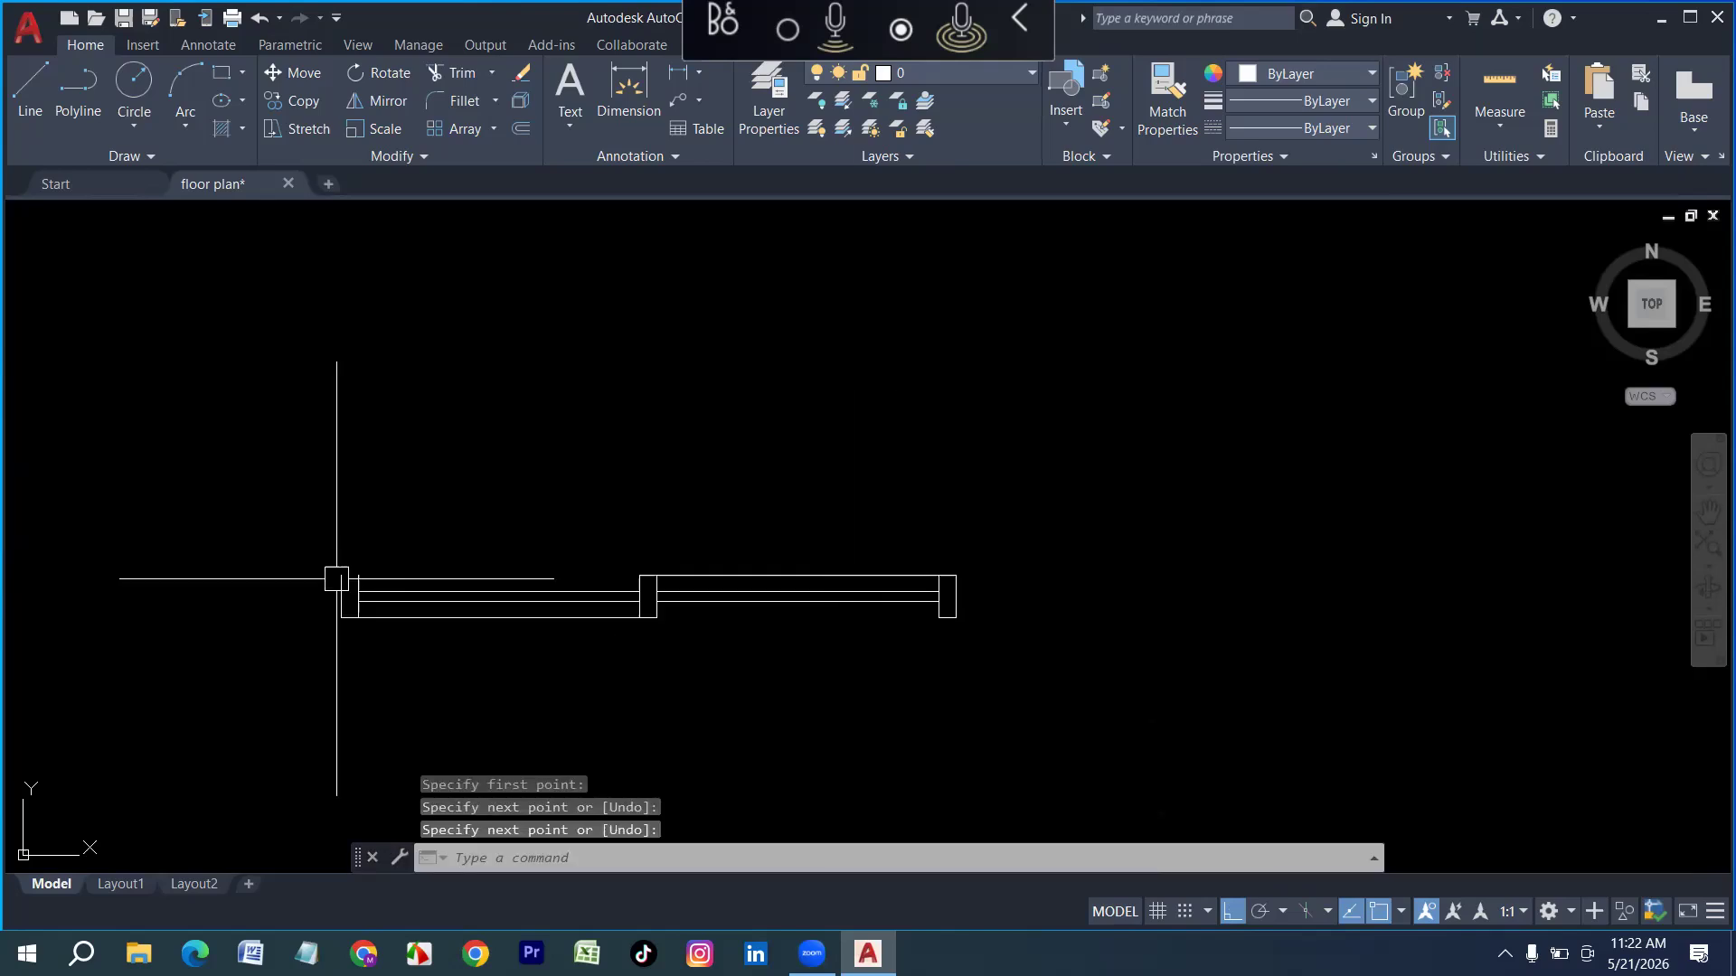
{"action": "scroll", "coordinate": [337, 579], "scroll_direction": "up", "scroll_amount": 4}
{"action": "key", "text": "Return"}
{"action": "key", "text": "Escape"}
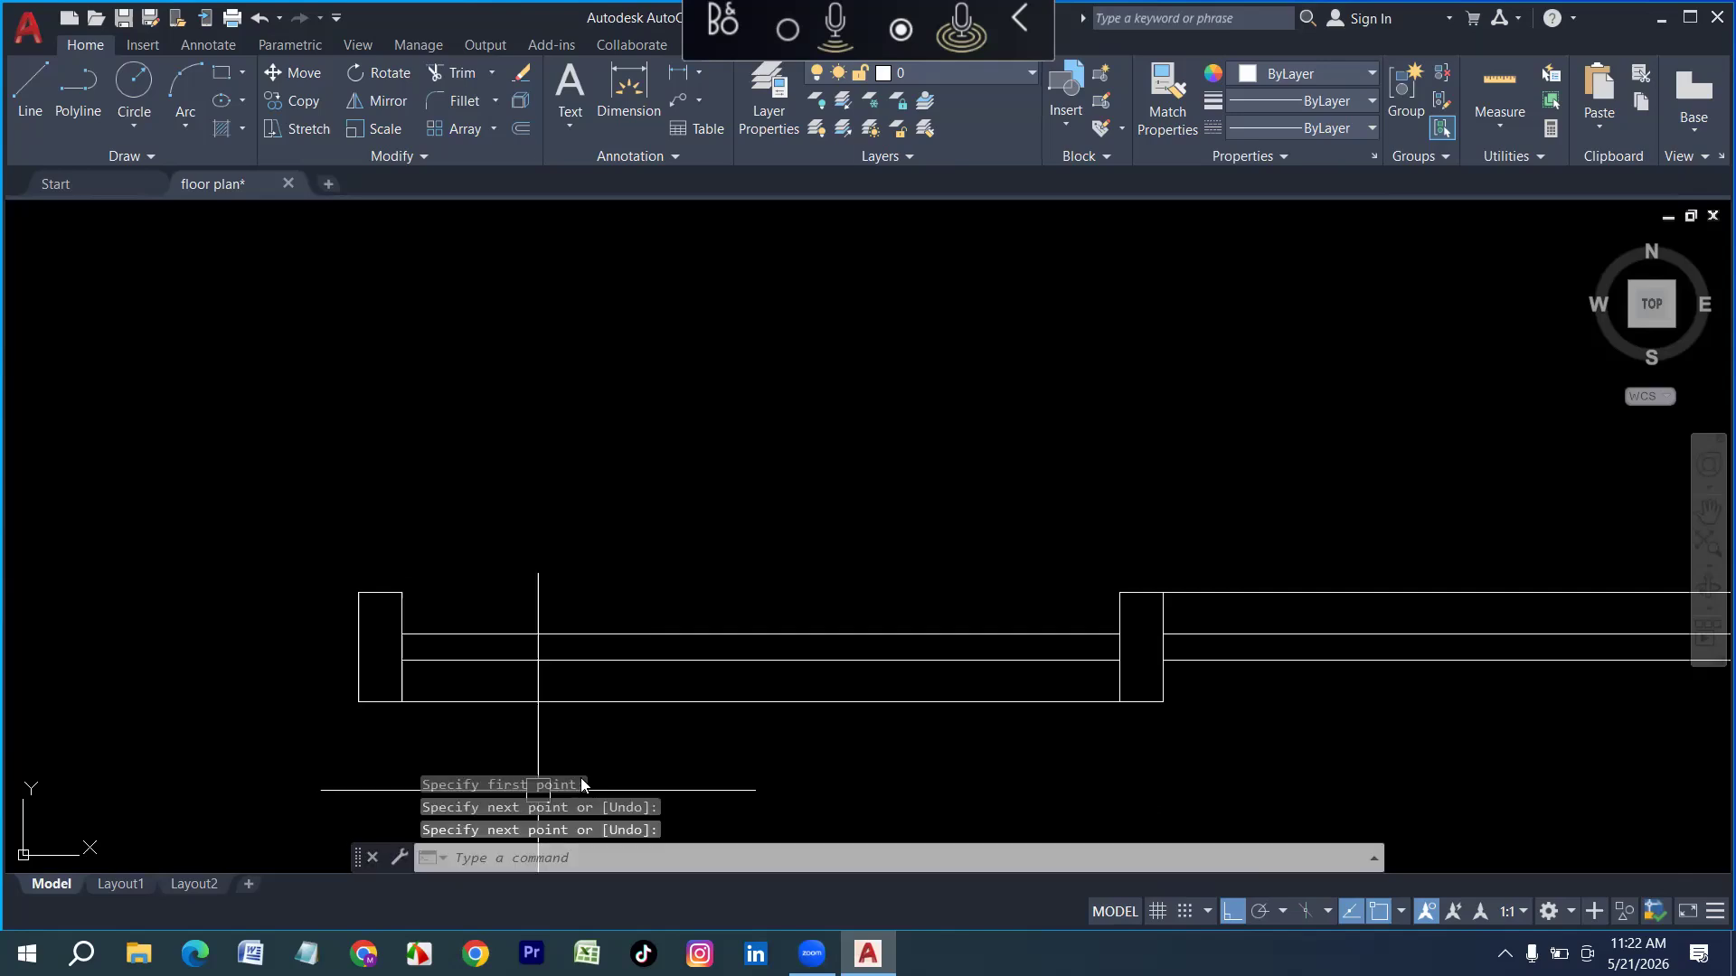
Trim away the bottom edge between the left and central posts
{"action": "type", "text": "tr"}
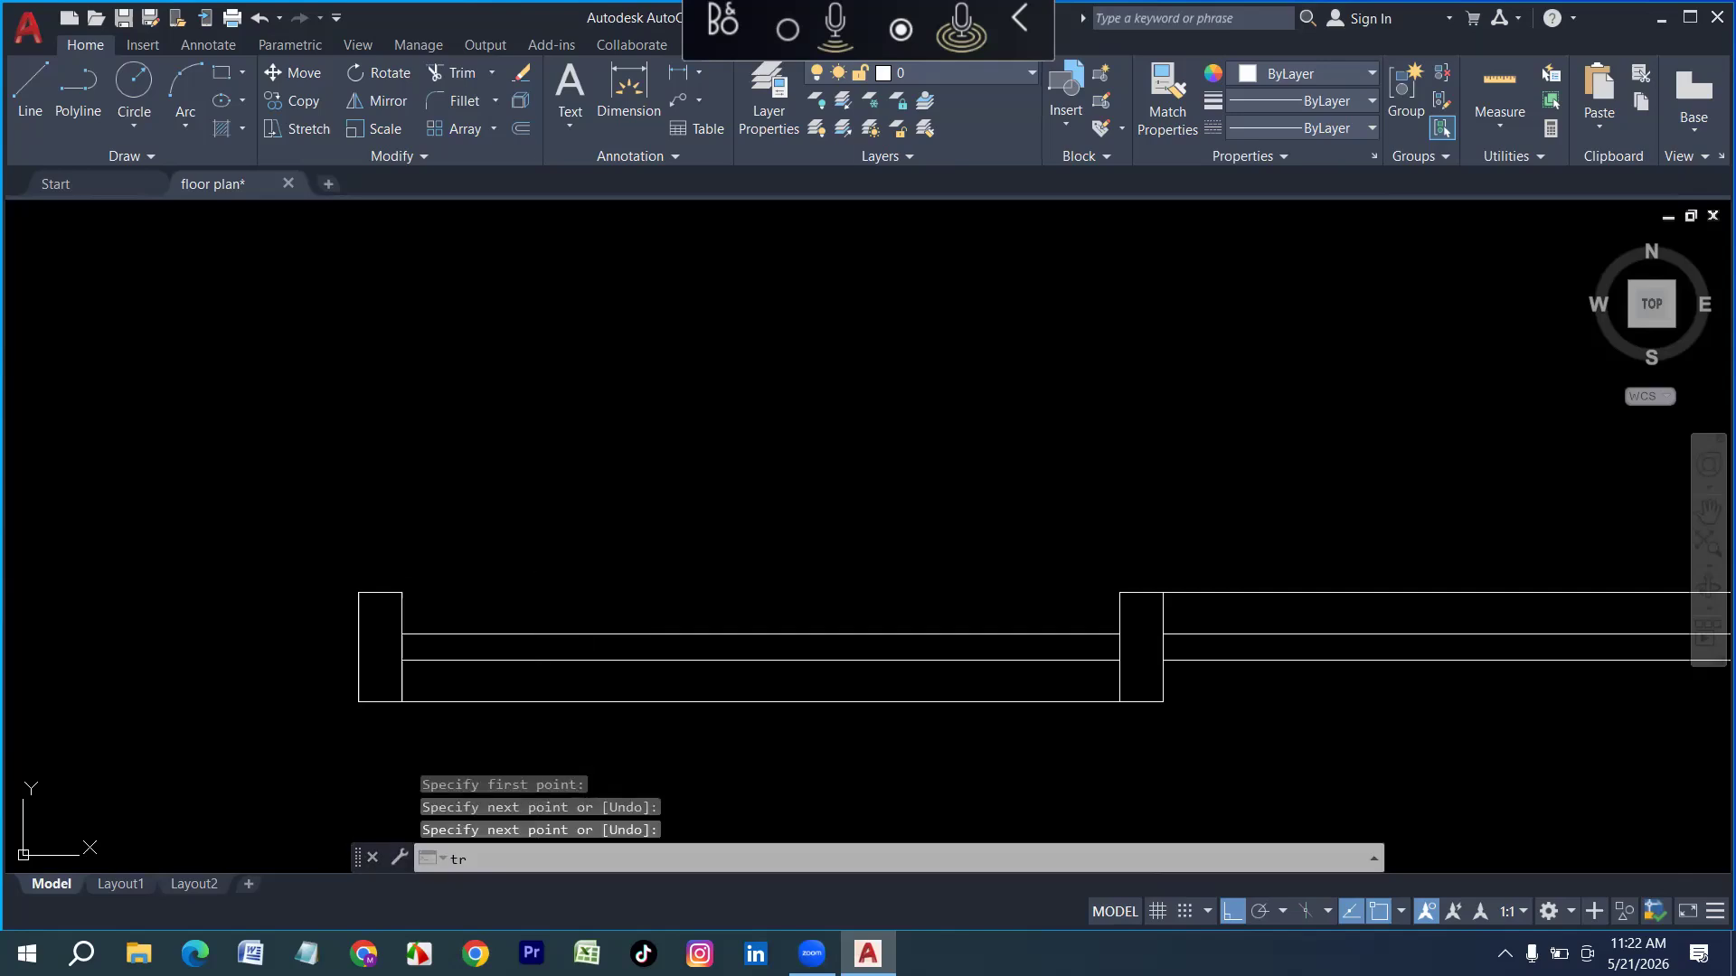
{"action": "key", "text": "Return"}
{"action": "left_click", "coordinate": [630, 746]}
{"action": "left_click_drag", "start_coordinate": [619, 700], "coordinate": [618, 694]}
{"action": "scroll", "coordinate": [420, 694], "scroll_direction": "down", "scroll_amount": 4}
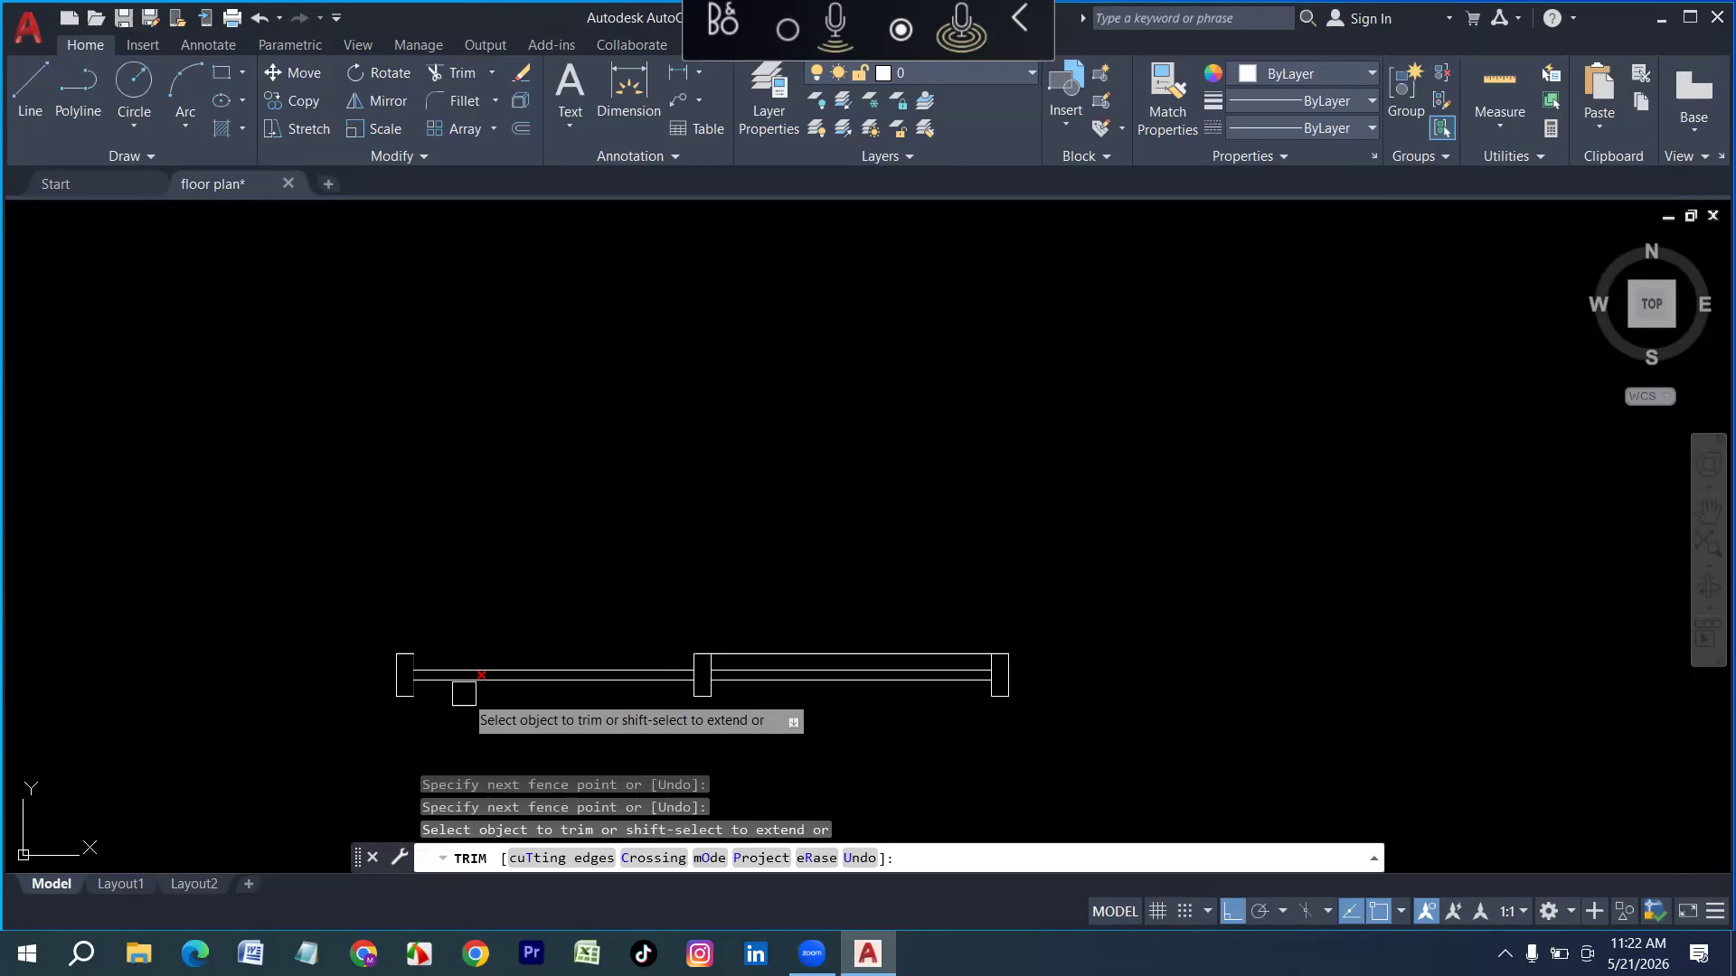
Try trimming the top edge between the central and right posts, and undo that trim
{"action": "scroll", "coordinate": [878, 685], "scroll_direction": "up", "scroll_amount": 2}
{"action": "left_click", "coordinate": [893, 638]}
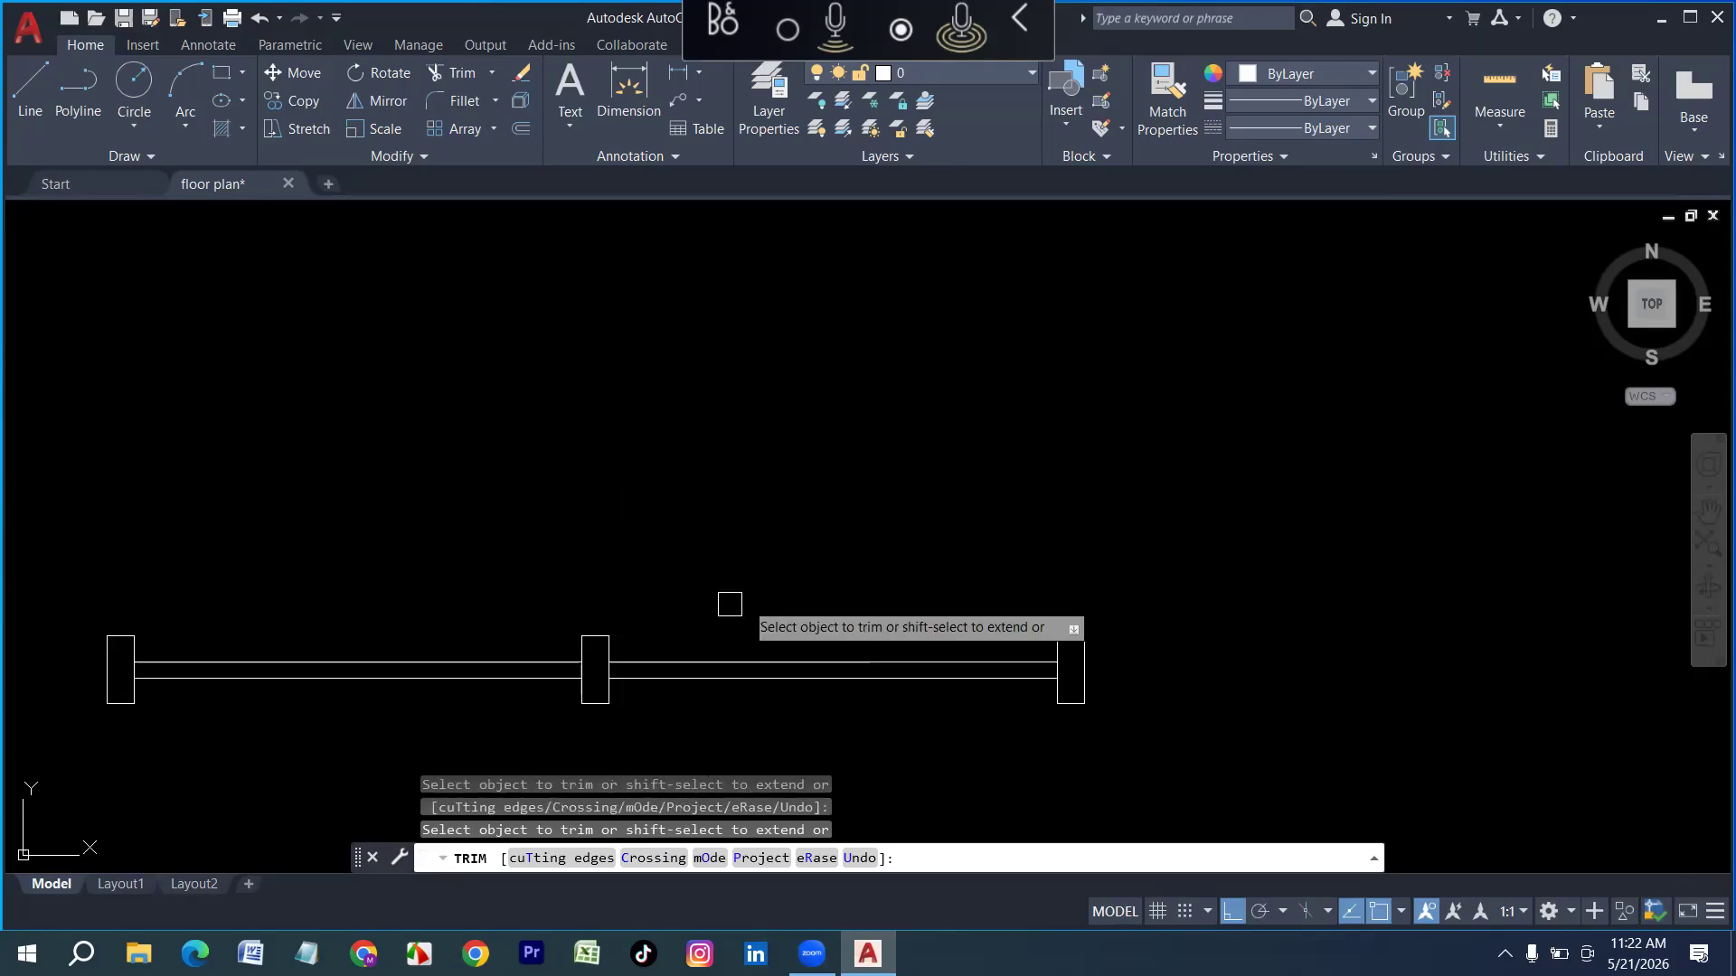
{"action": "key", "text": "ctrl+z"}
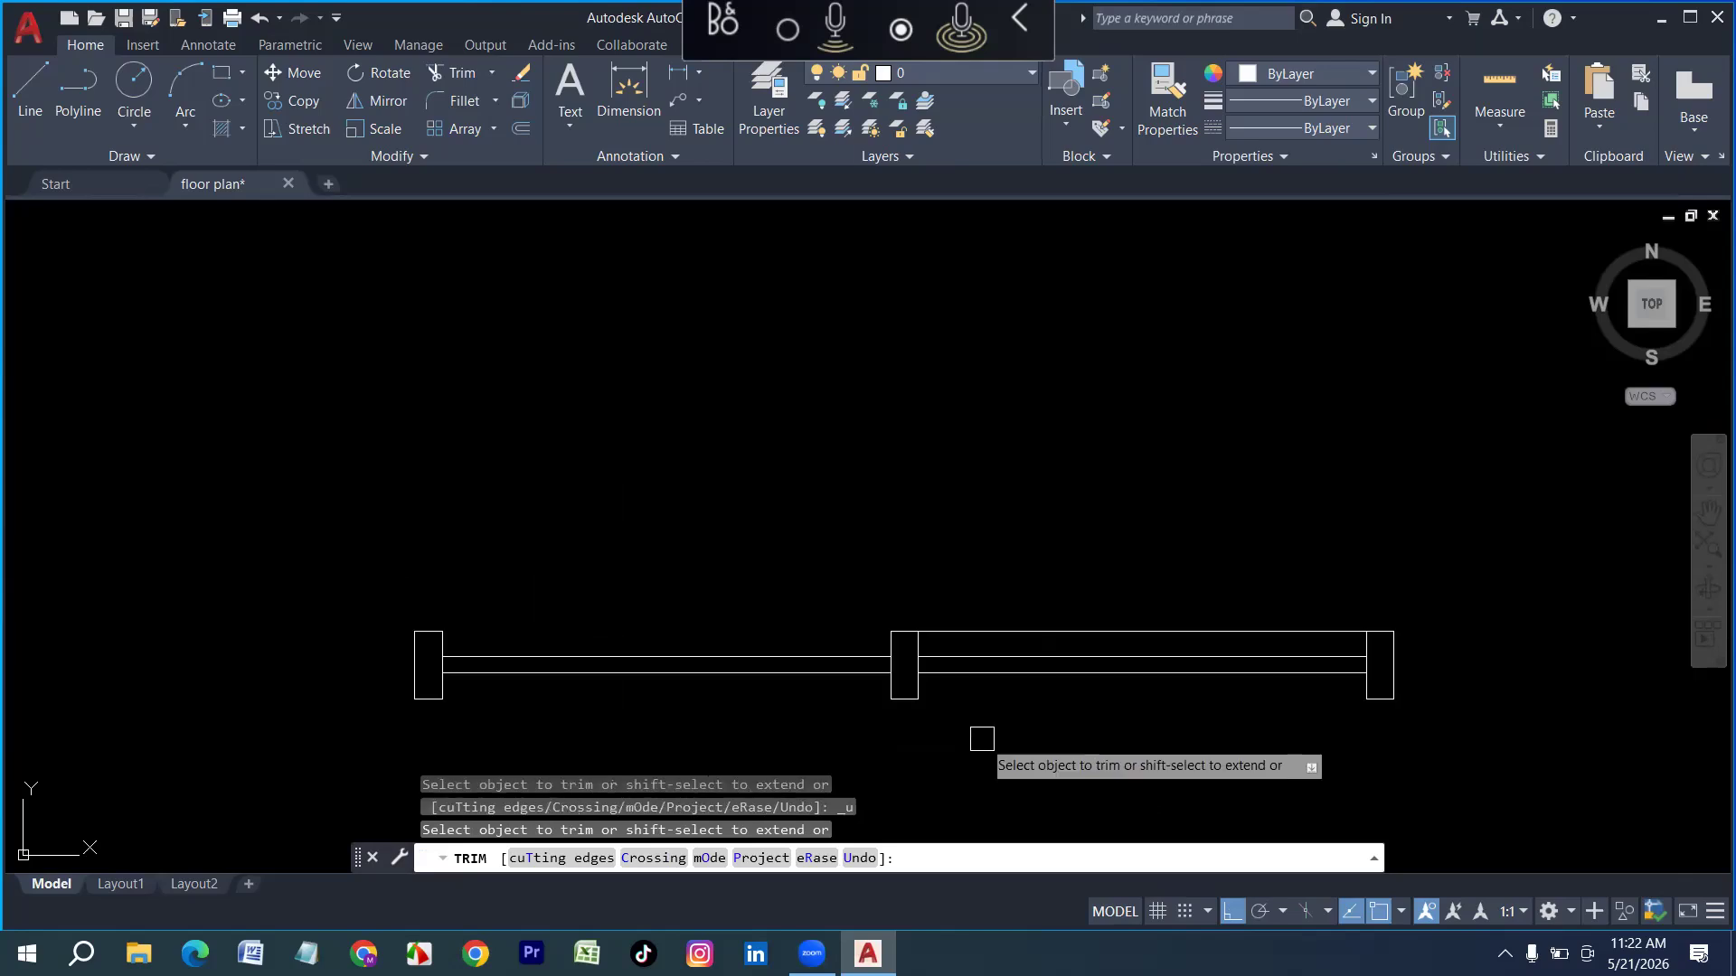
Trim away the lower inner line of the right bay and the upper inner line of the left bay
{"action": "left_click", "coordinate": [1029, 674]}
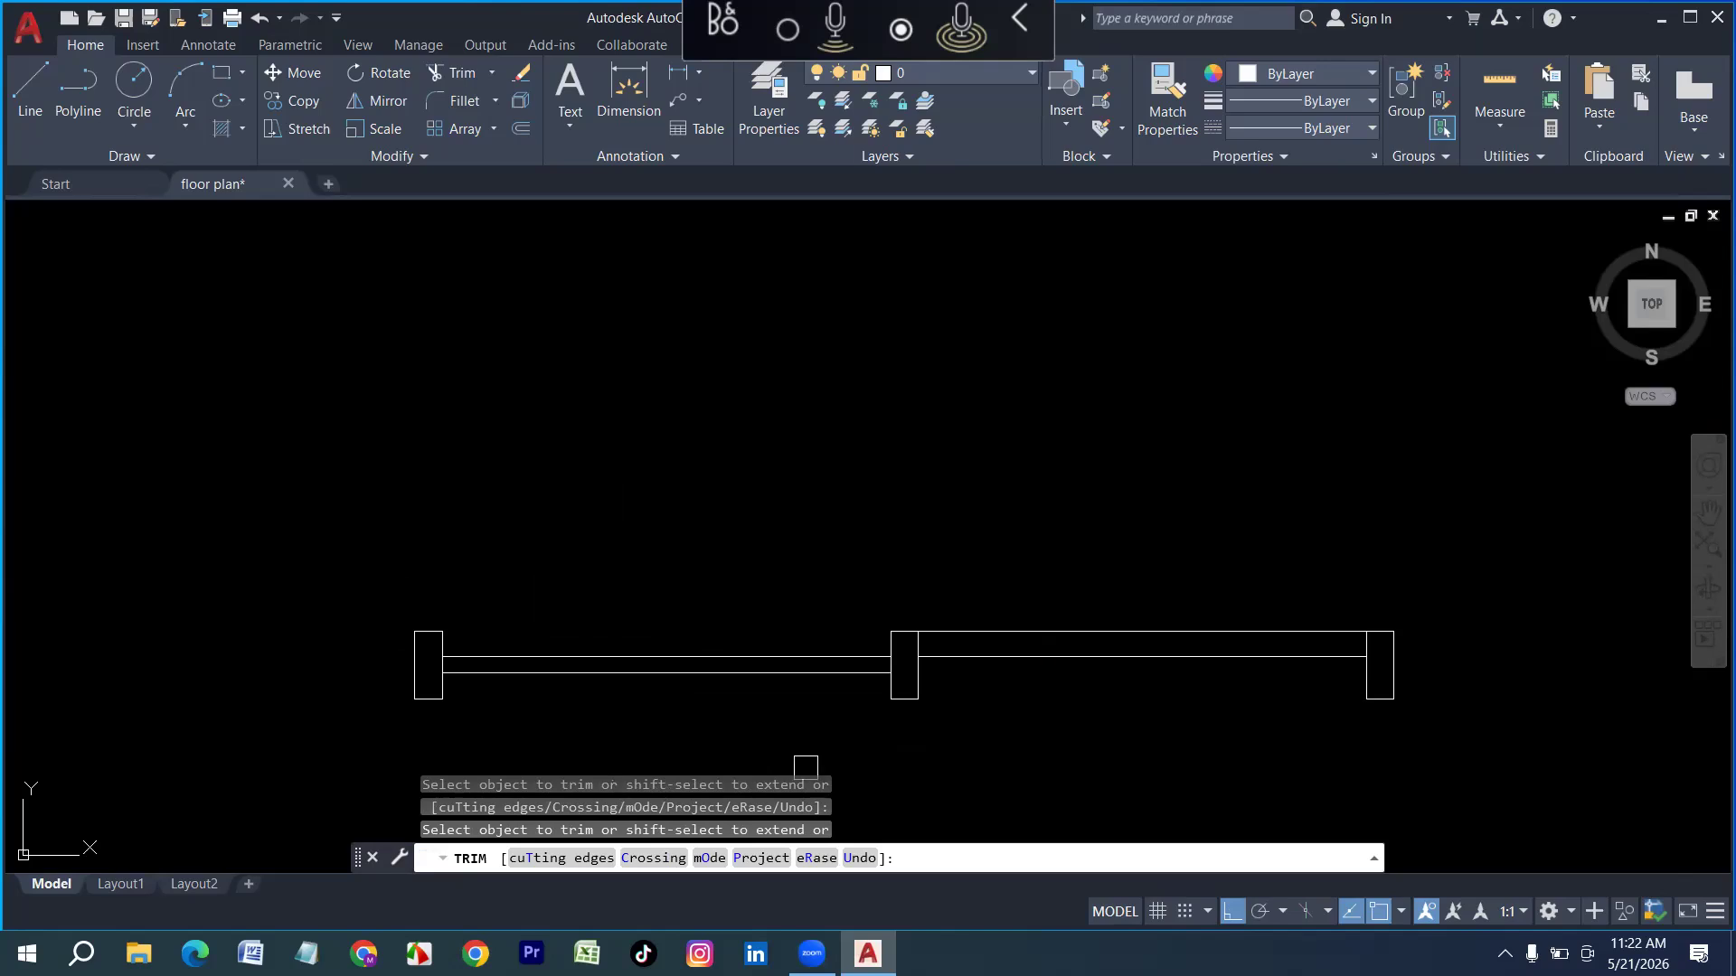
{"action": "left_click", "coordinate": [600, 659]}
{"action": "key", "text": "Escape"}
Copy the left bay's remaining horizontal line down to the bottom corner of the left post
{"action": "left_click", "coordinate": [751, 674]}
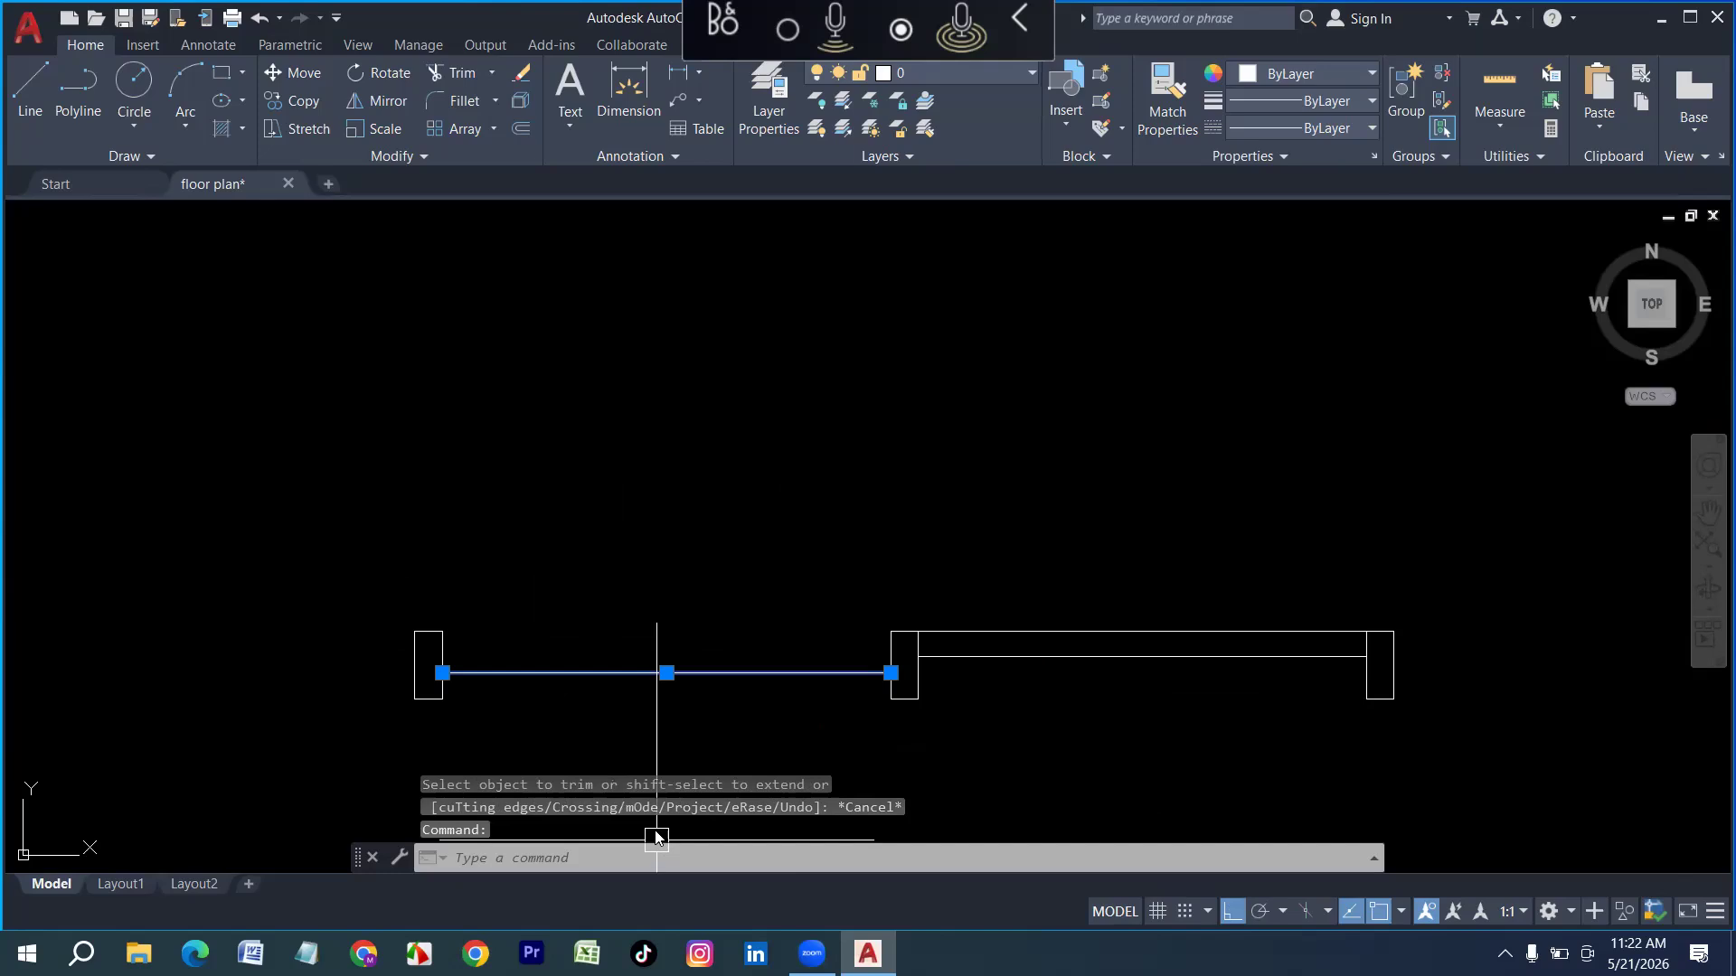
{"action": "type", "text": "cp"}
{"action": "key", "text": "Return"}
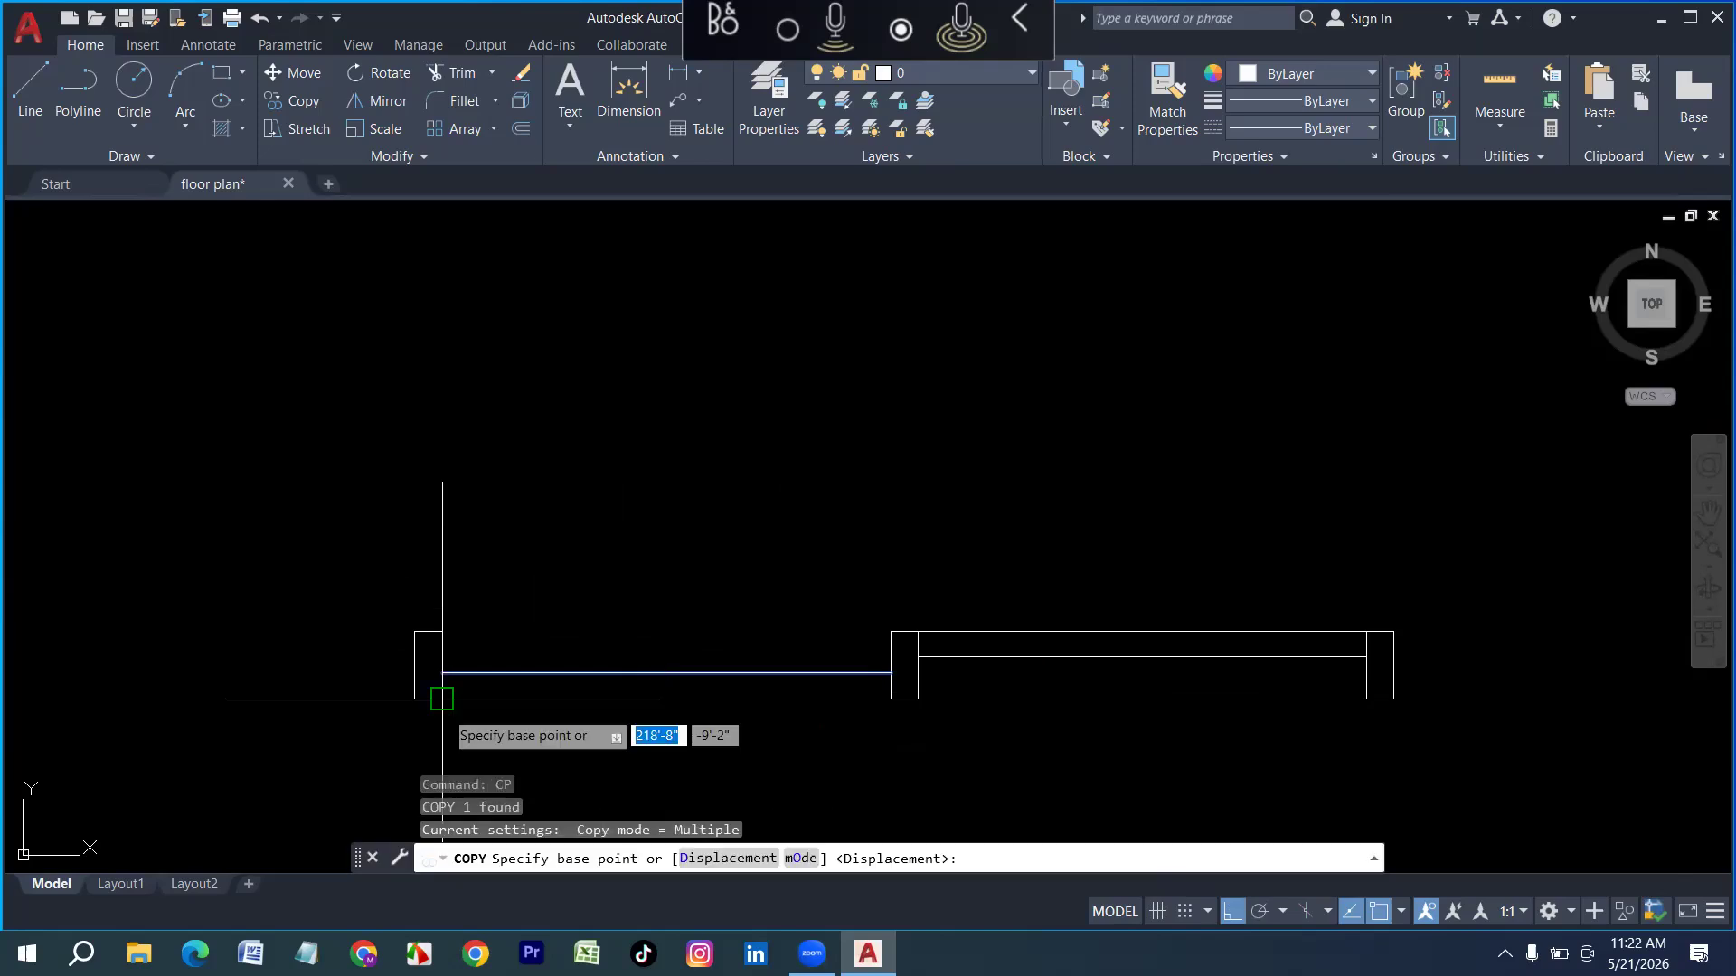
{"action": "left_click", "coordinate": [442, 699]}
{"action": "scroll", "coordinate": [465, 678], "scroll_direction": "down", "scroll_amount": 2}
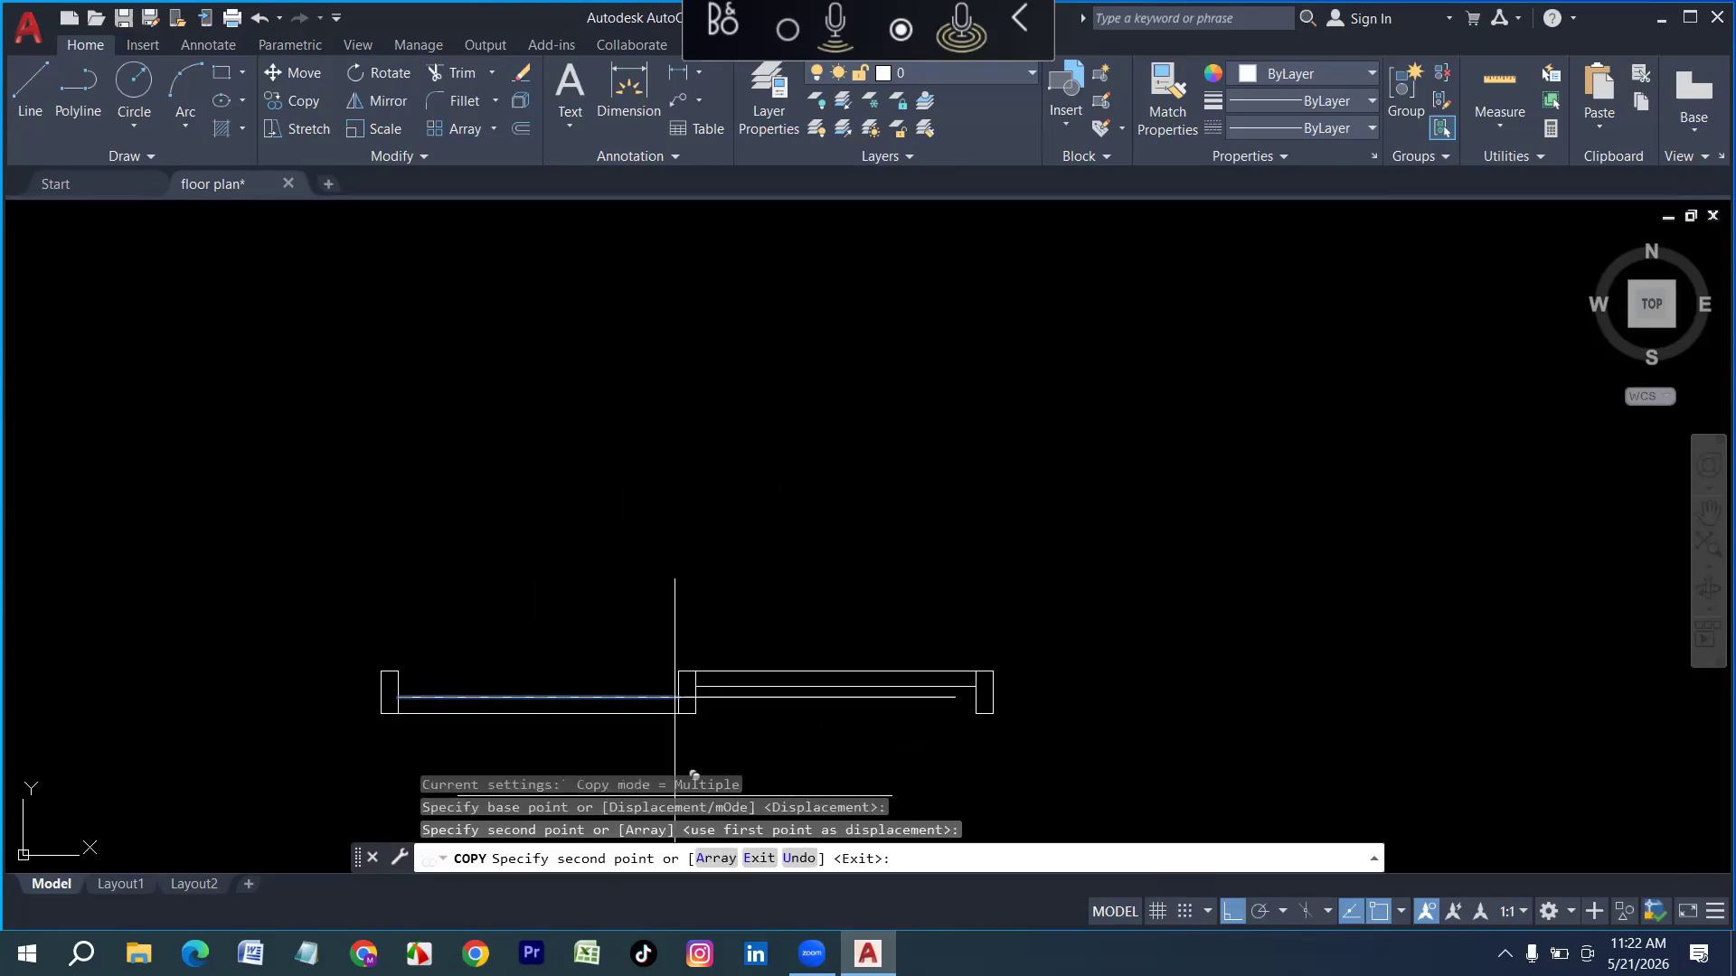
Draw a circle with a radius of 10" in the empty area to the right of the two-panel frame
{"action": "key", "text": "Escape"}
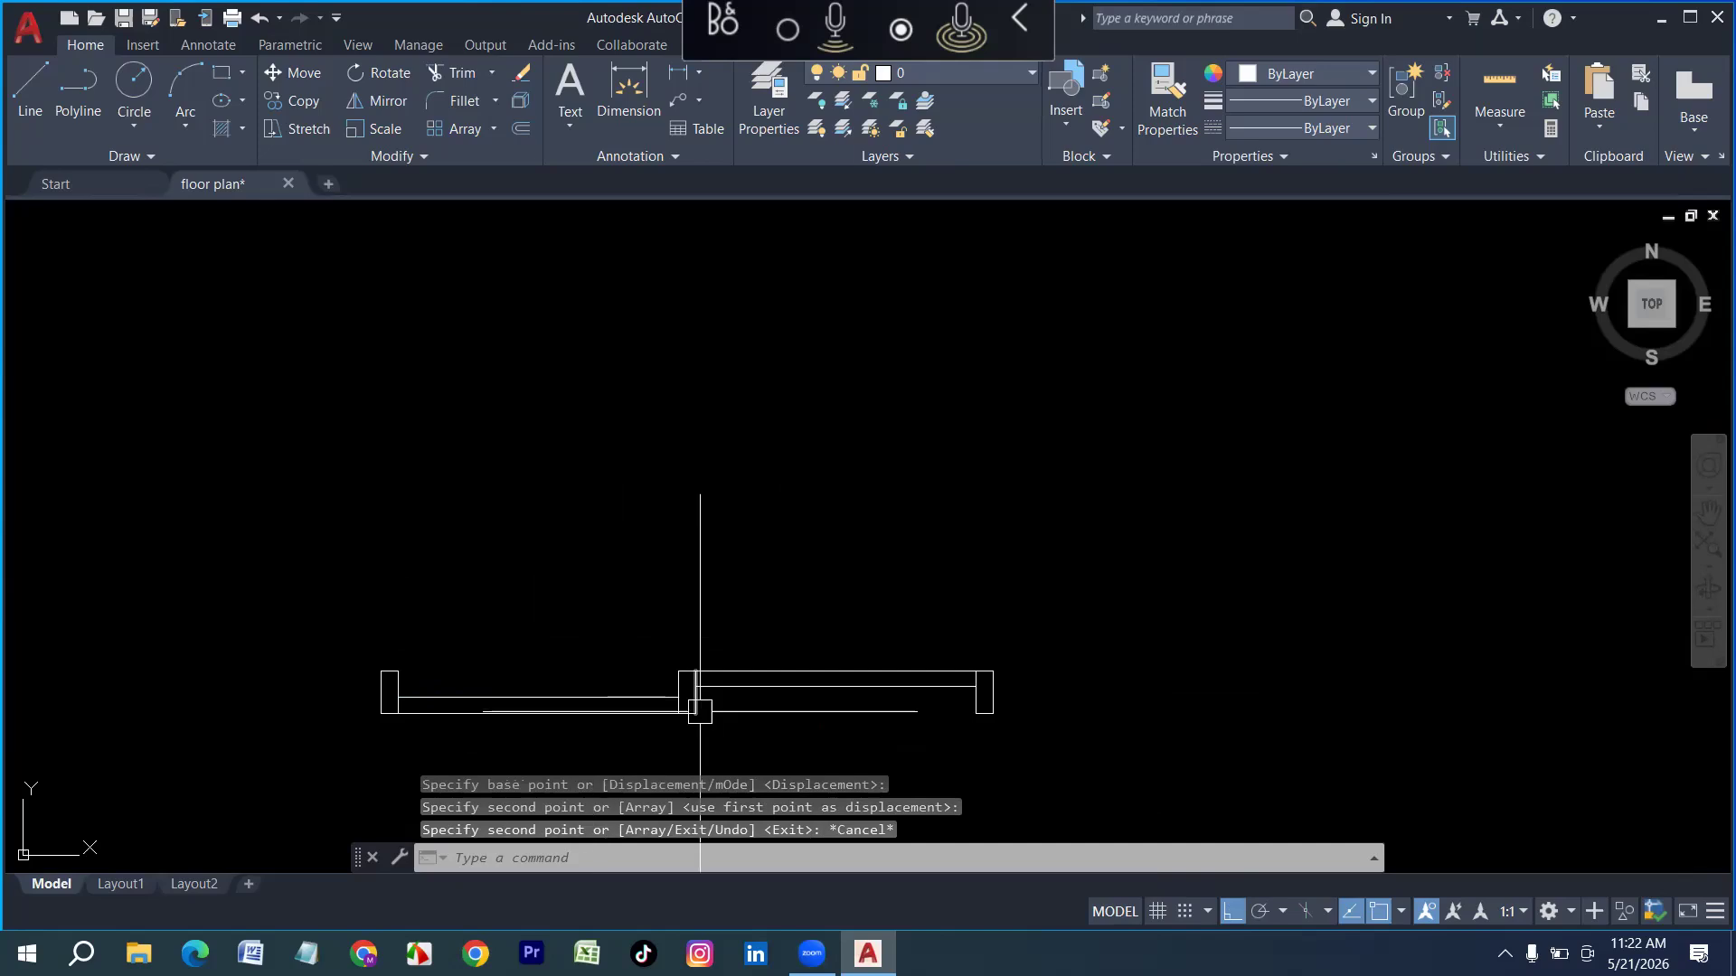
{"action": "scroll", "coordinate": [243, 687], "scroll_direction": "down", "scroll_amount": 3}
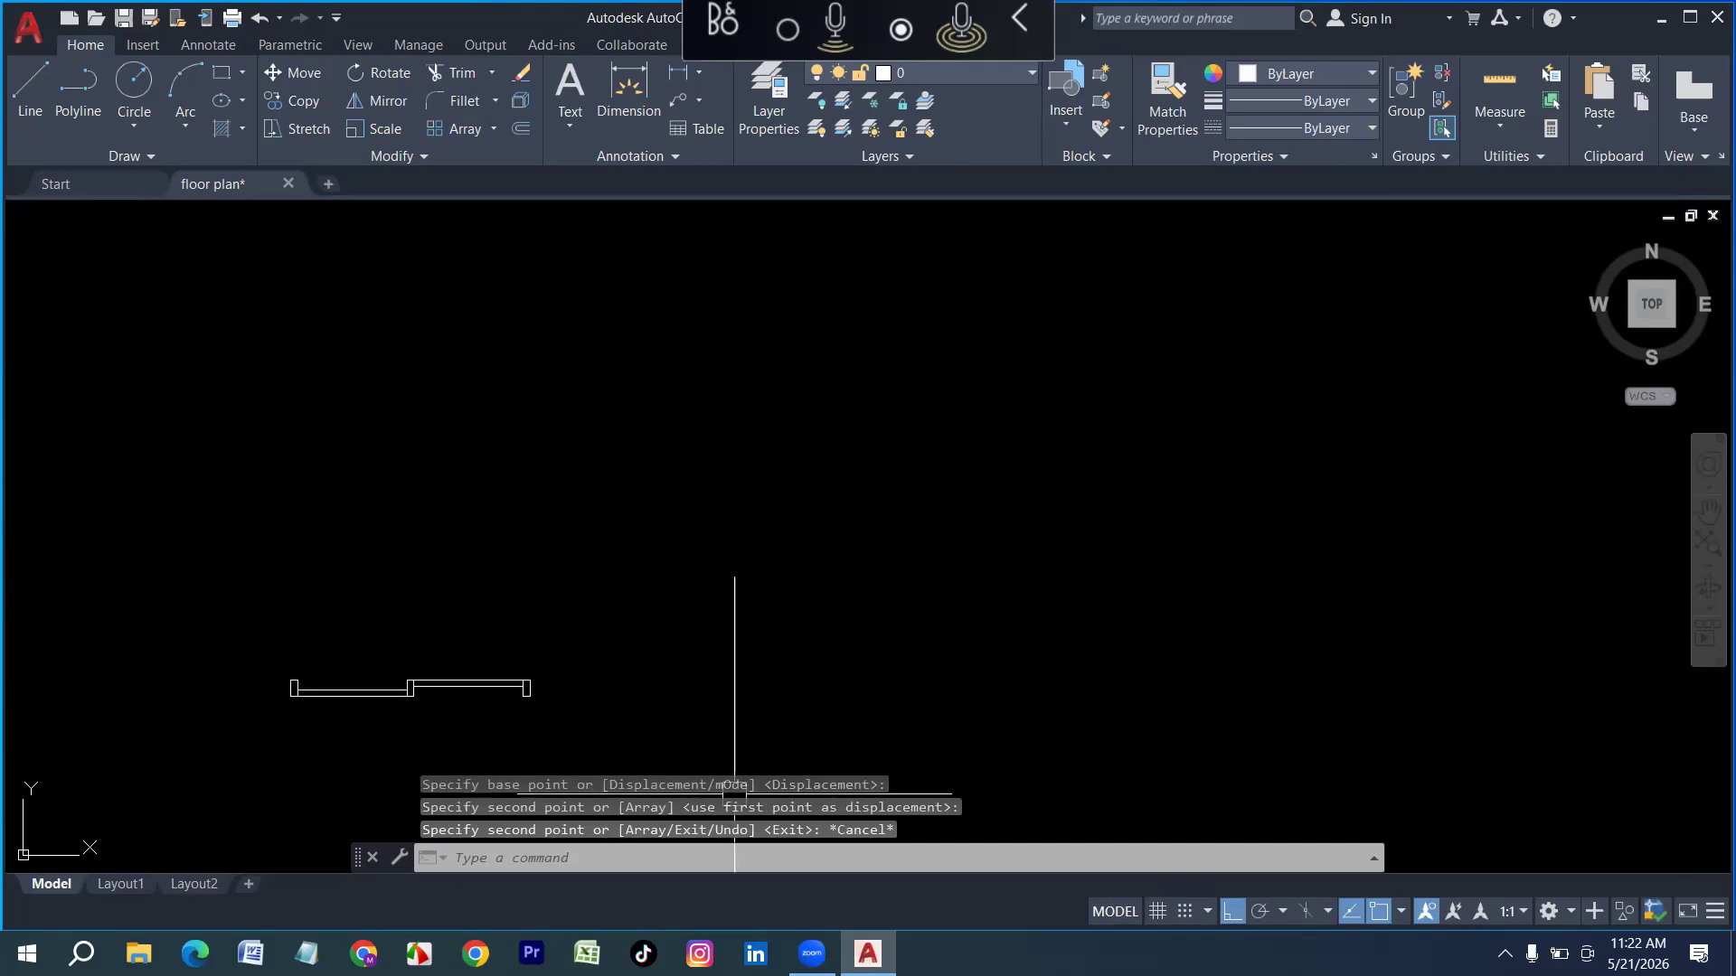
{"action": "scroll", "coordinate": [734, 794], "scroll_direction": "up", "scroll_amount": 5}
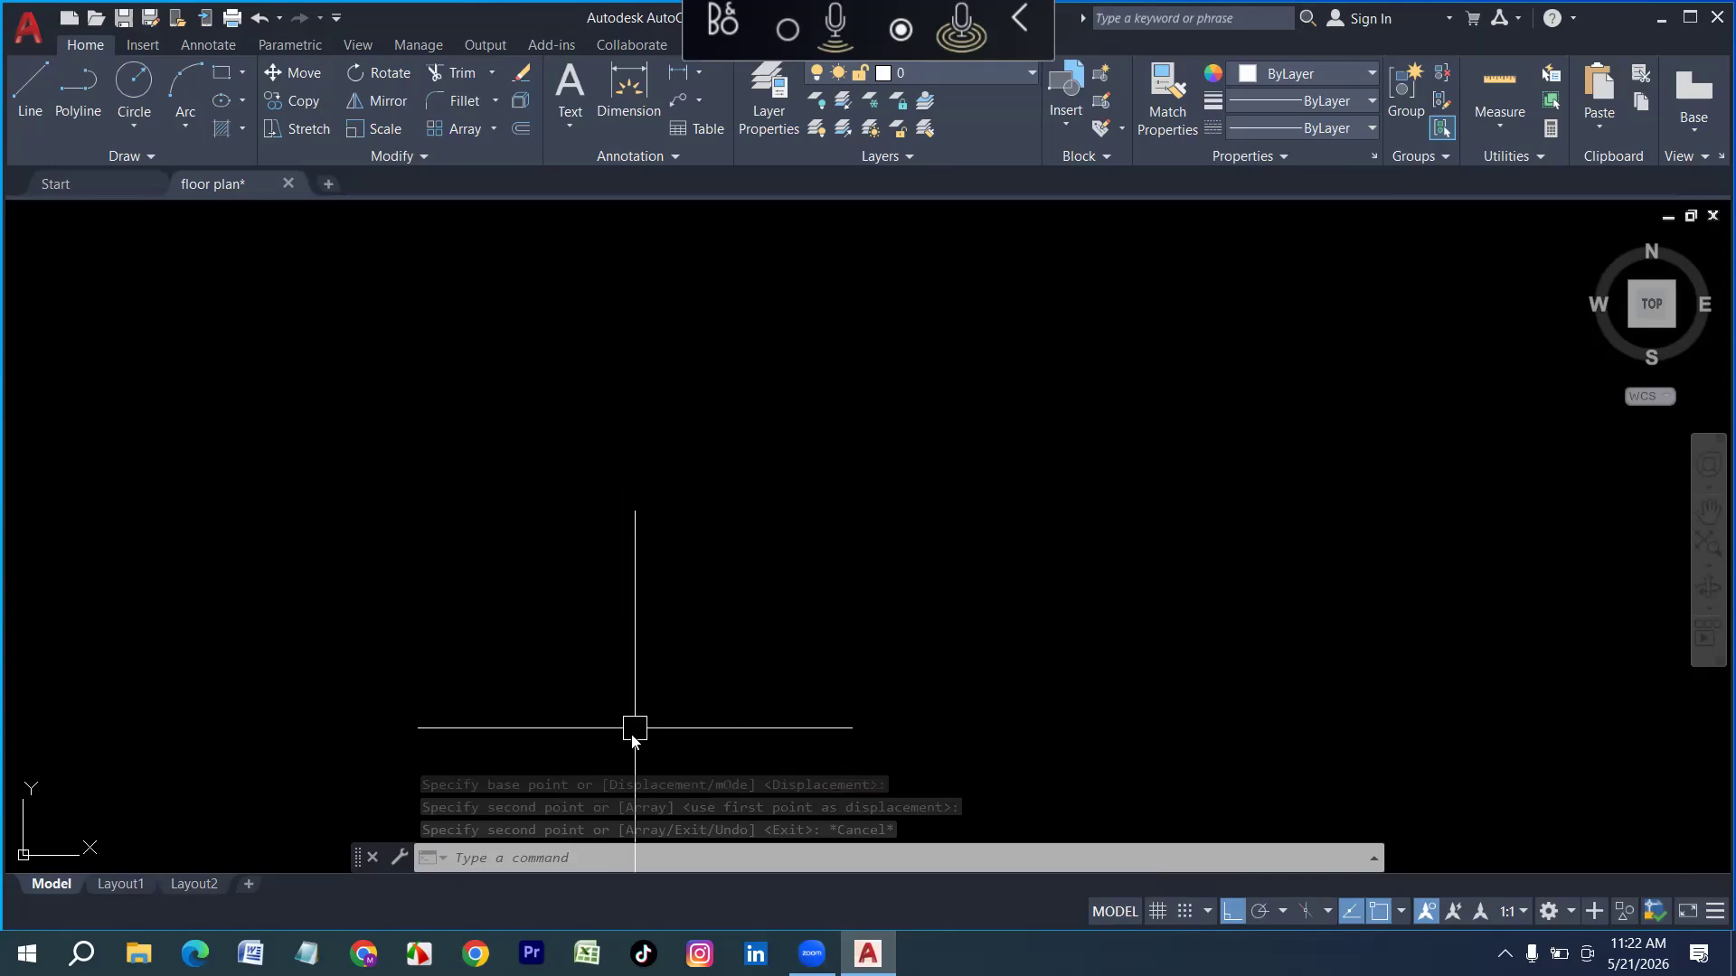
{"action": "type", "text": "c"}
{"action": "key", "text": "Return"}
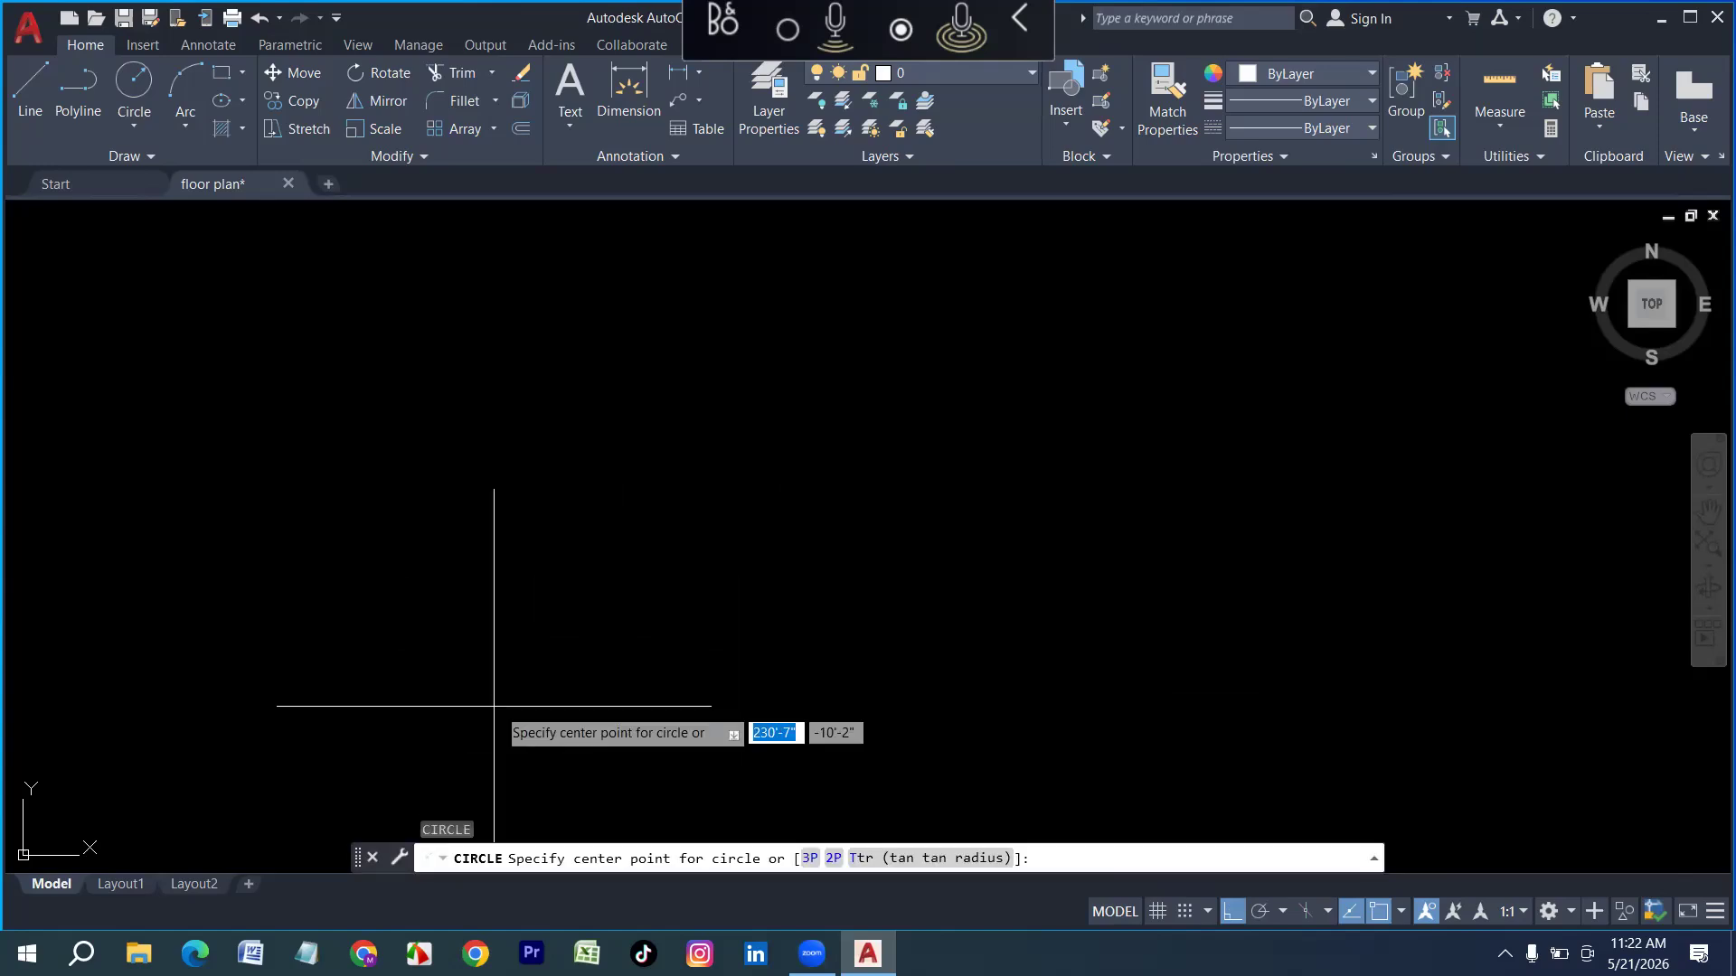
{"action": "left_click", "coordinate": [494, 706]}
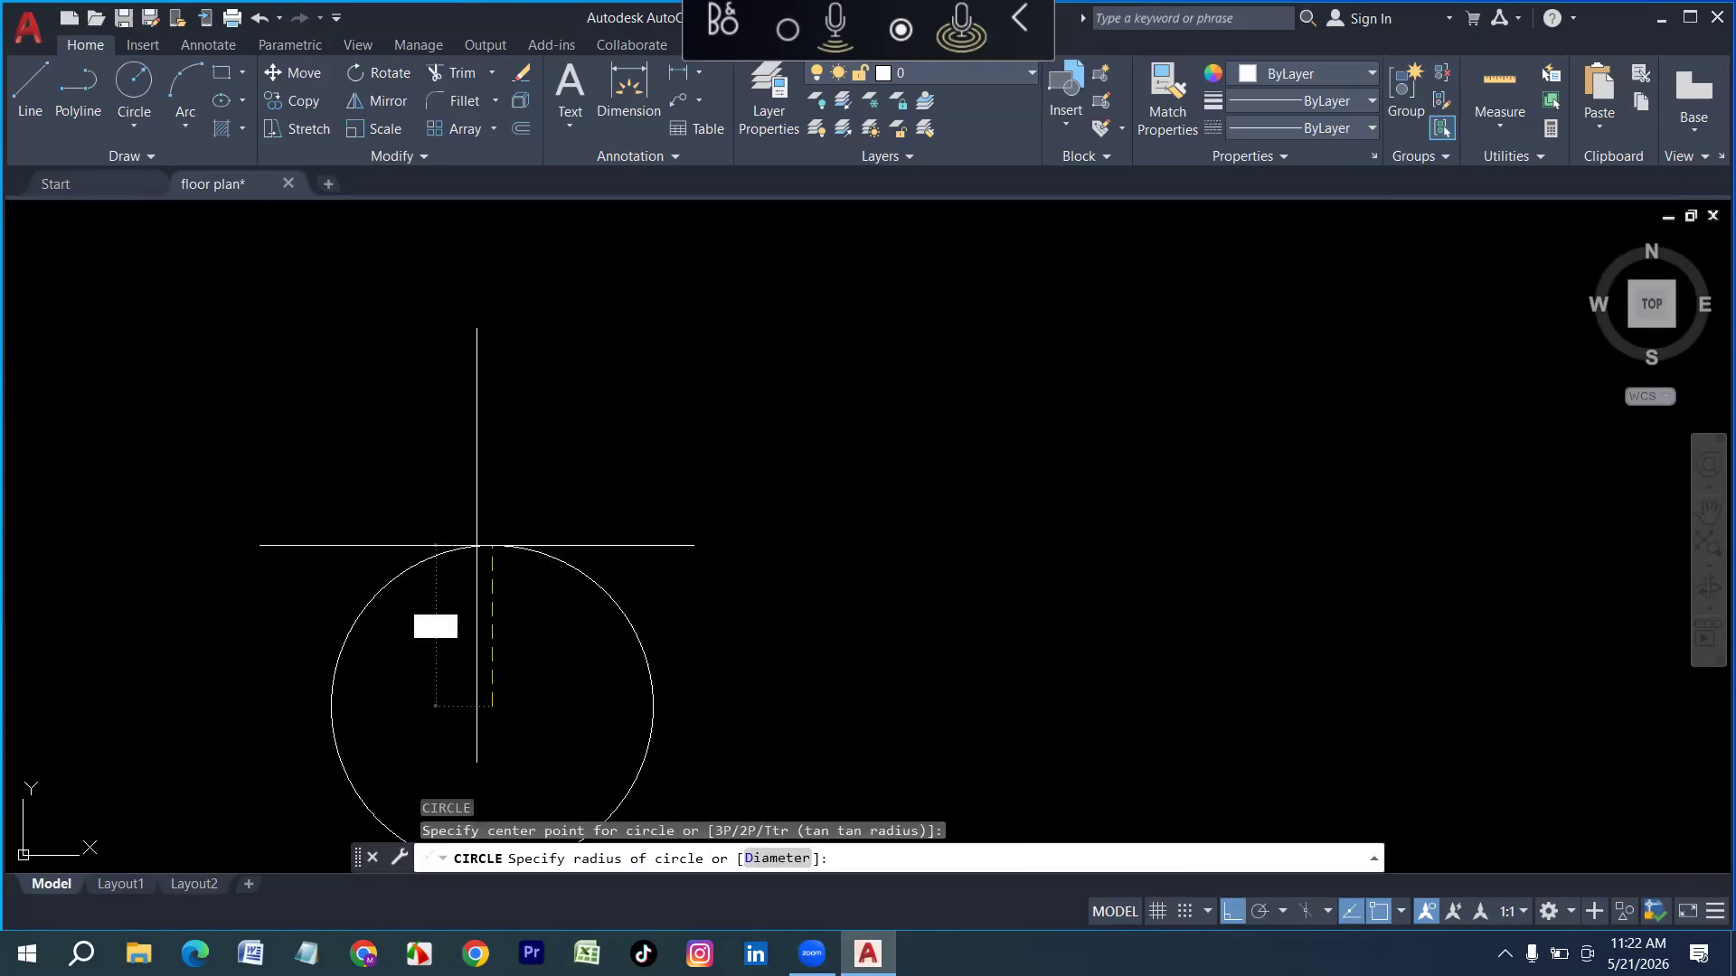
{"action": "type", "text": "10"}
{"action": "key", "text": "Return"}
{"action": "scroll", "coordinate": [551, 654], "scroll_direction": "up", "scroll_amount": 2}
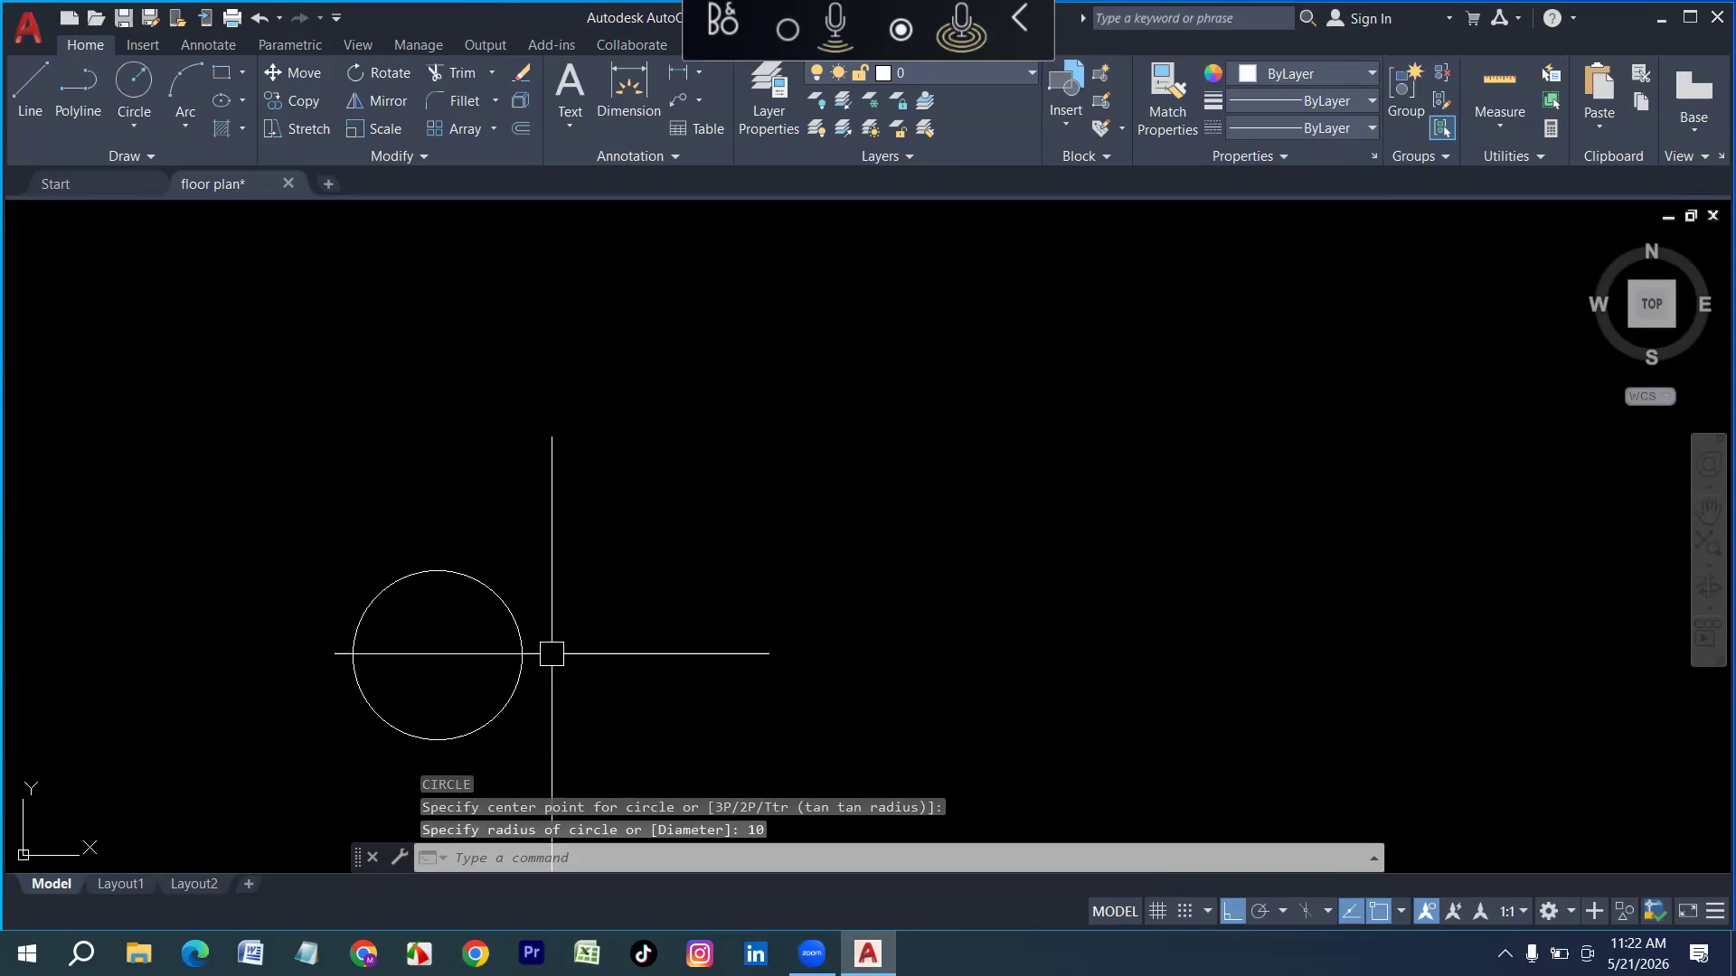
Copy the circle 60" horizontally to the right
{"action": "left_click", "coordinate": [516, 642]}
{"action": "scroll", "coordinate": [516, 641], "scroll_direction": "down", "scroll_amount": 2}
{"action": "type", "text": "cp"}
{"action": "key", "text": "Return"}
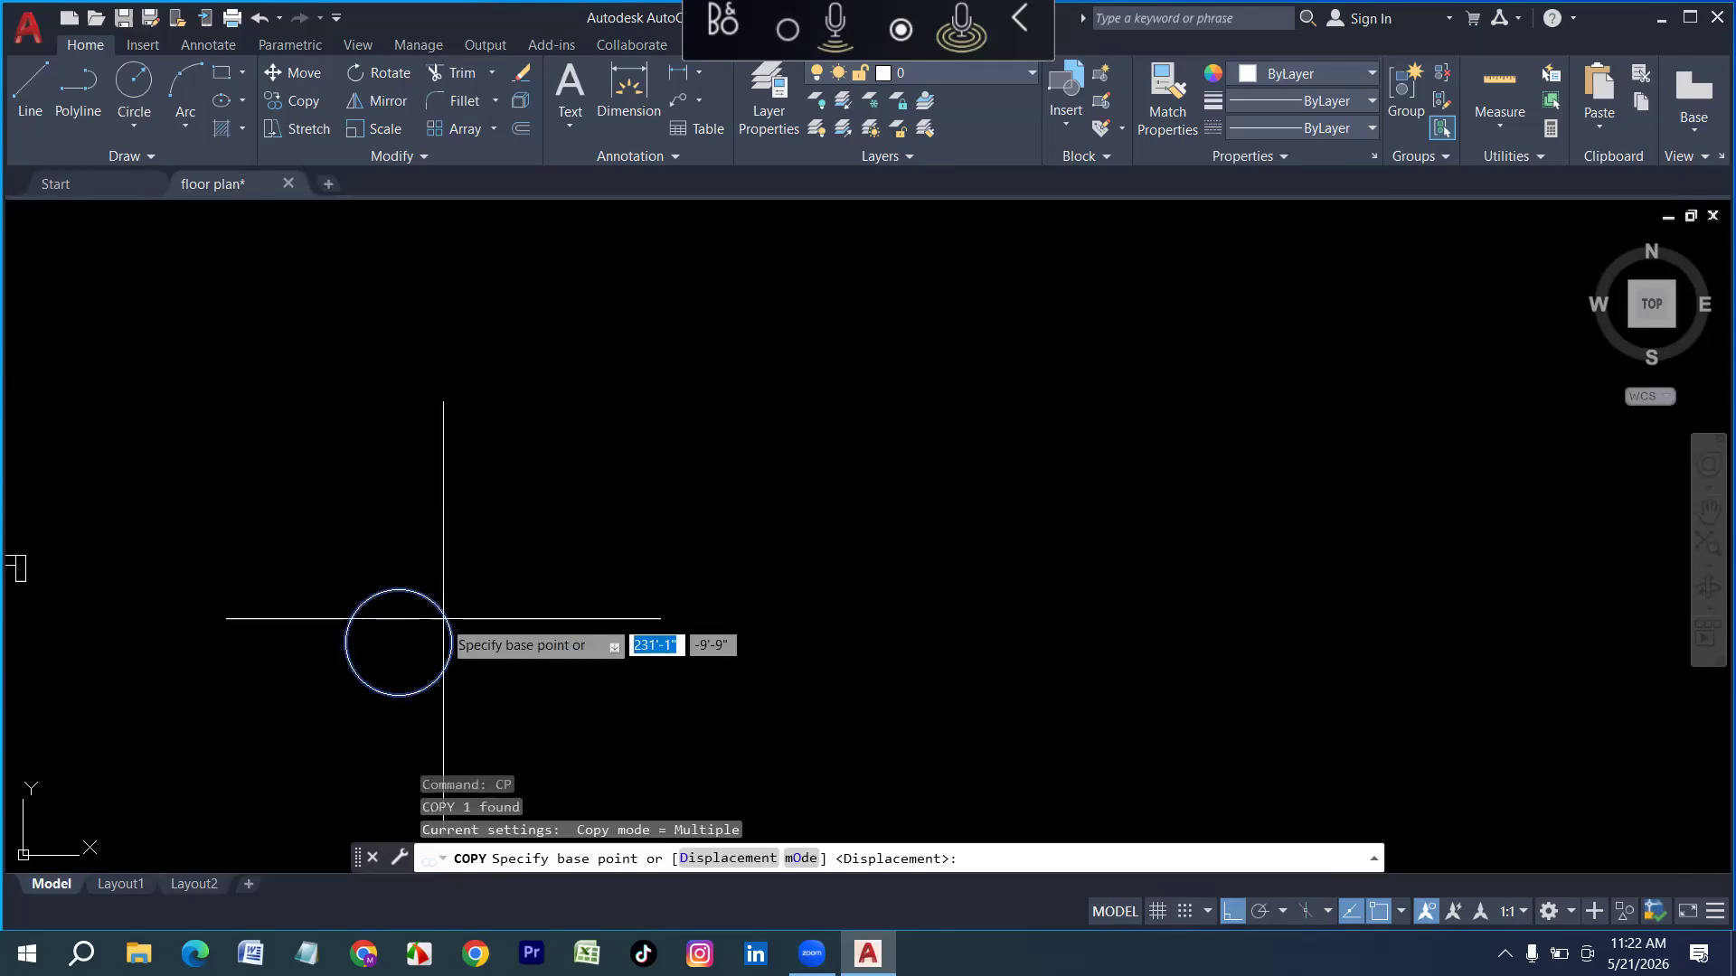
{"action": "left_click", "coordinate": [443, 618]}
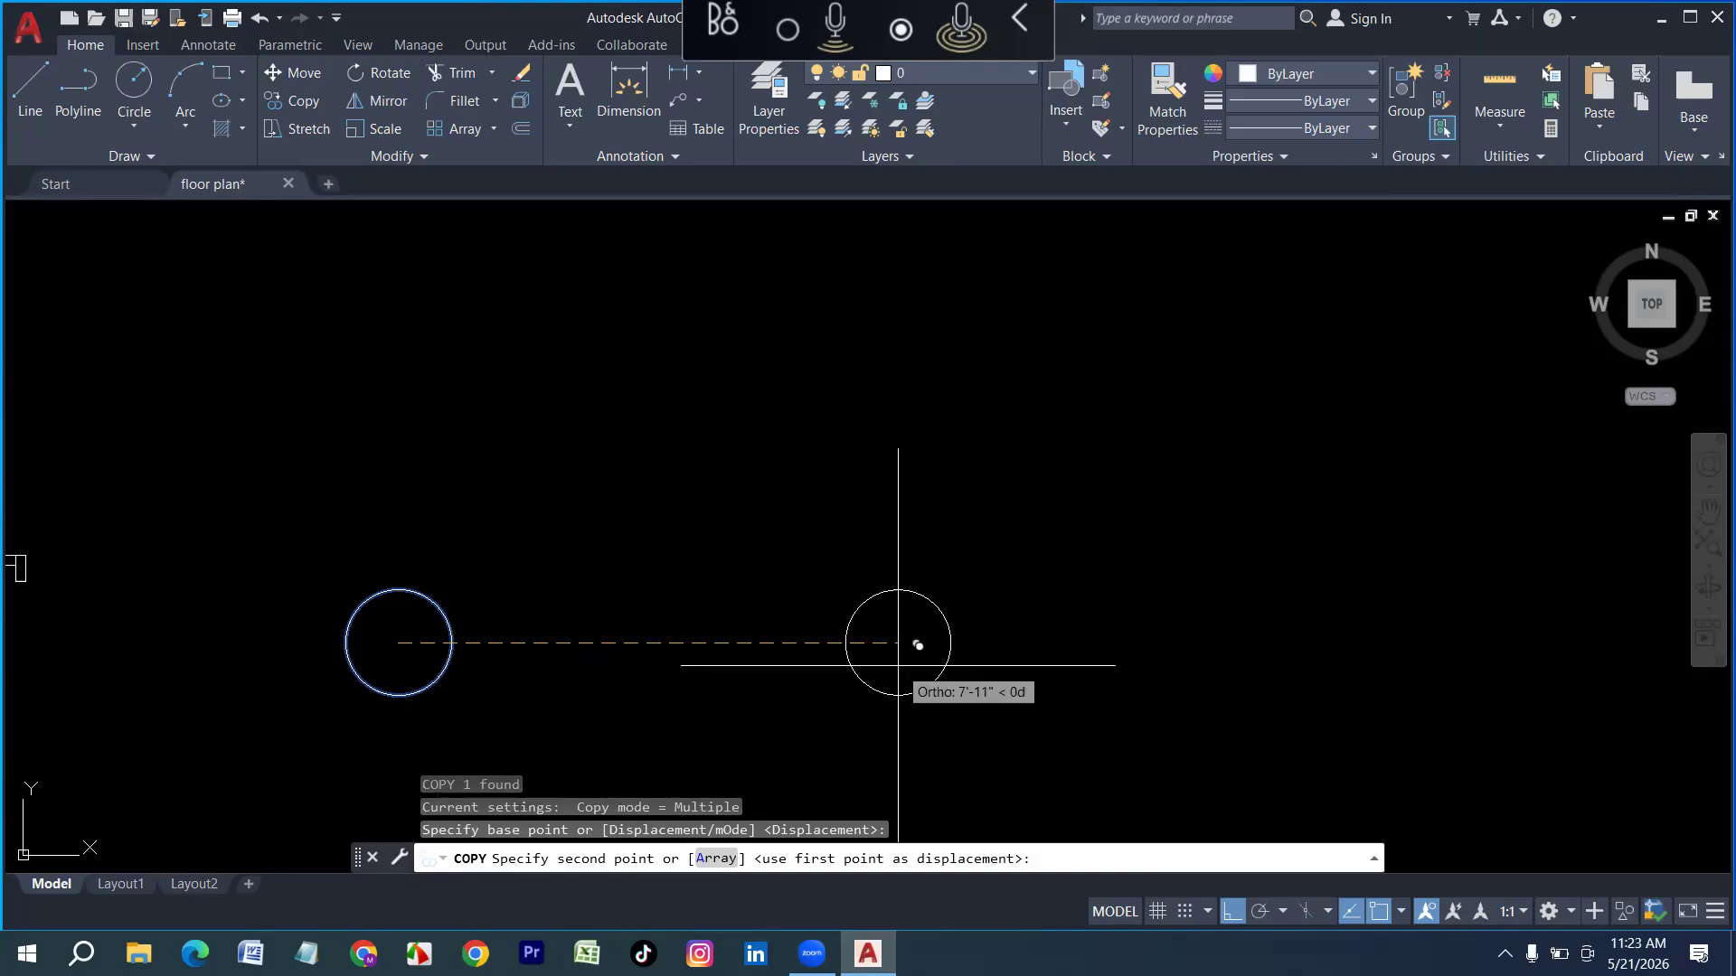
{"action": "type", "text": "60"}
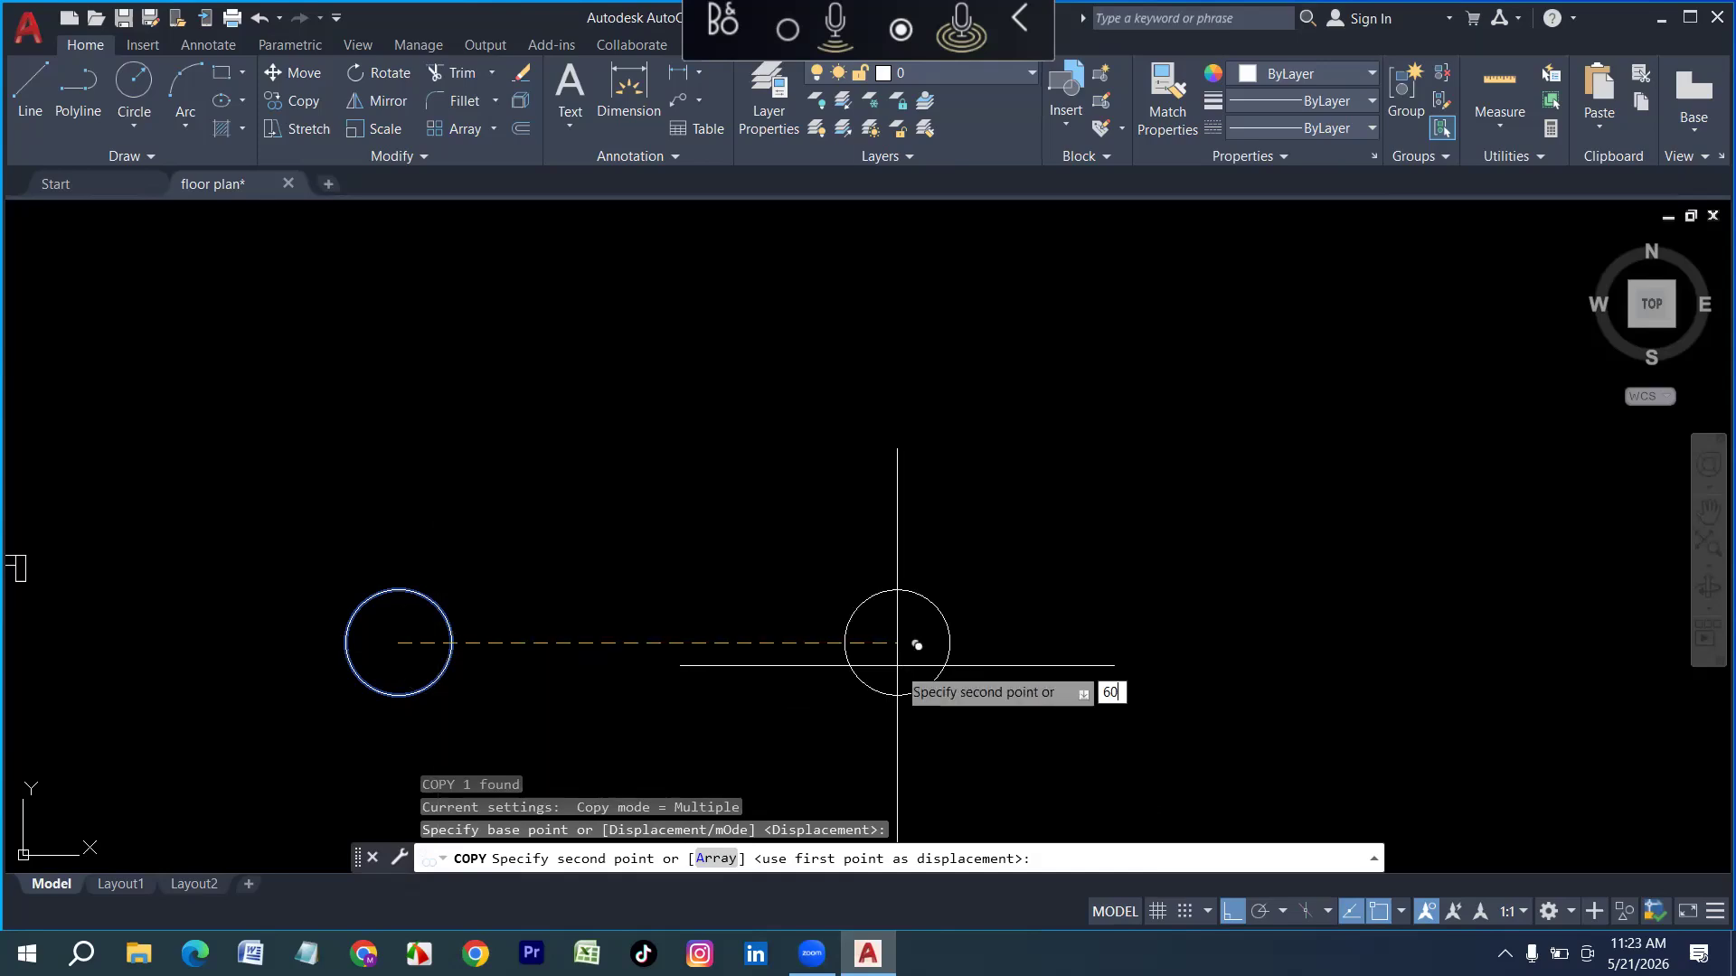
{"action": "key", "text": "Return"}
{"action": "type", "text": "x"}
{"action": "key", "text": "Return"}
Place a construction line at a 60-degree angle through the left circle's center
{"action": "type", "text": "xl"}
{"action": "key", "text": "Return"}
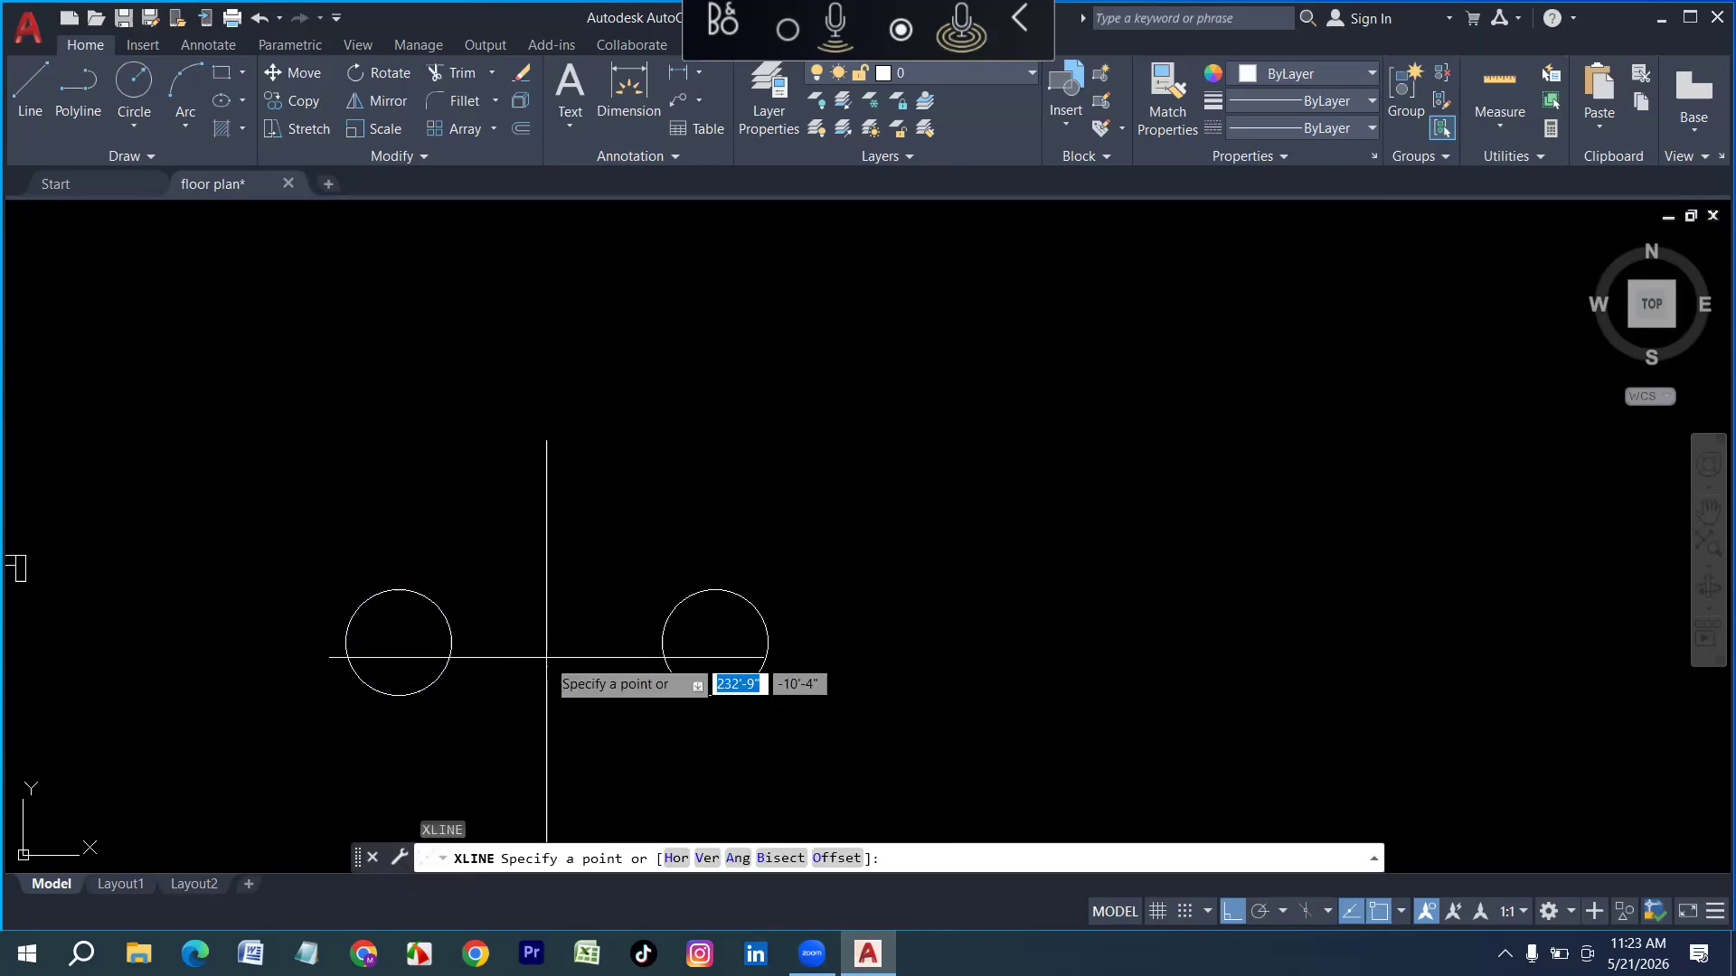
{"action": "type", "text": "a"}
{"action": "key", "text": "Return"}
{"action": "type", "text": "60"}
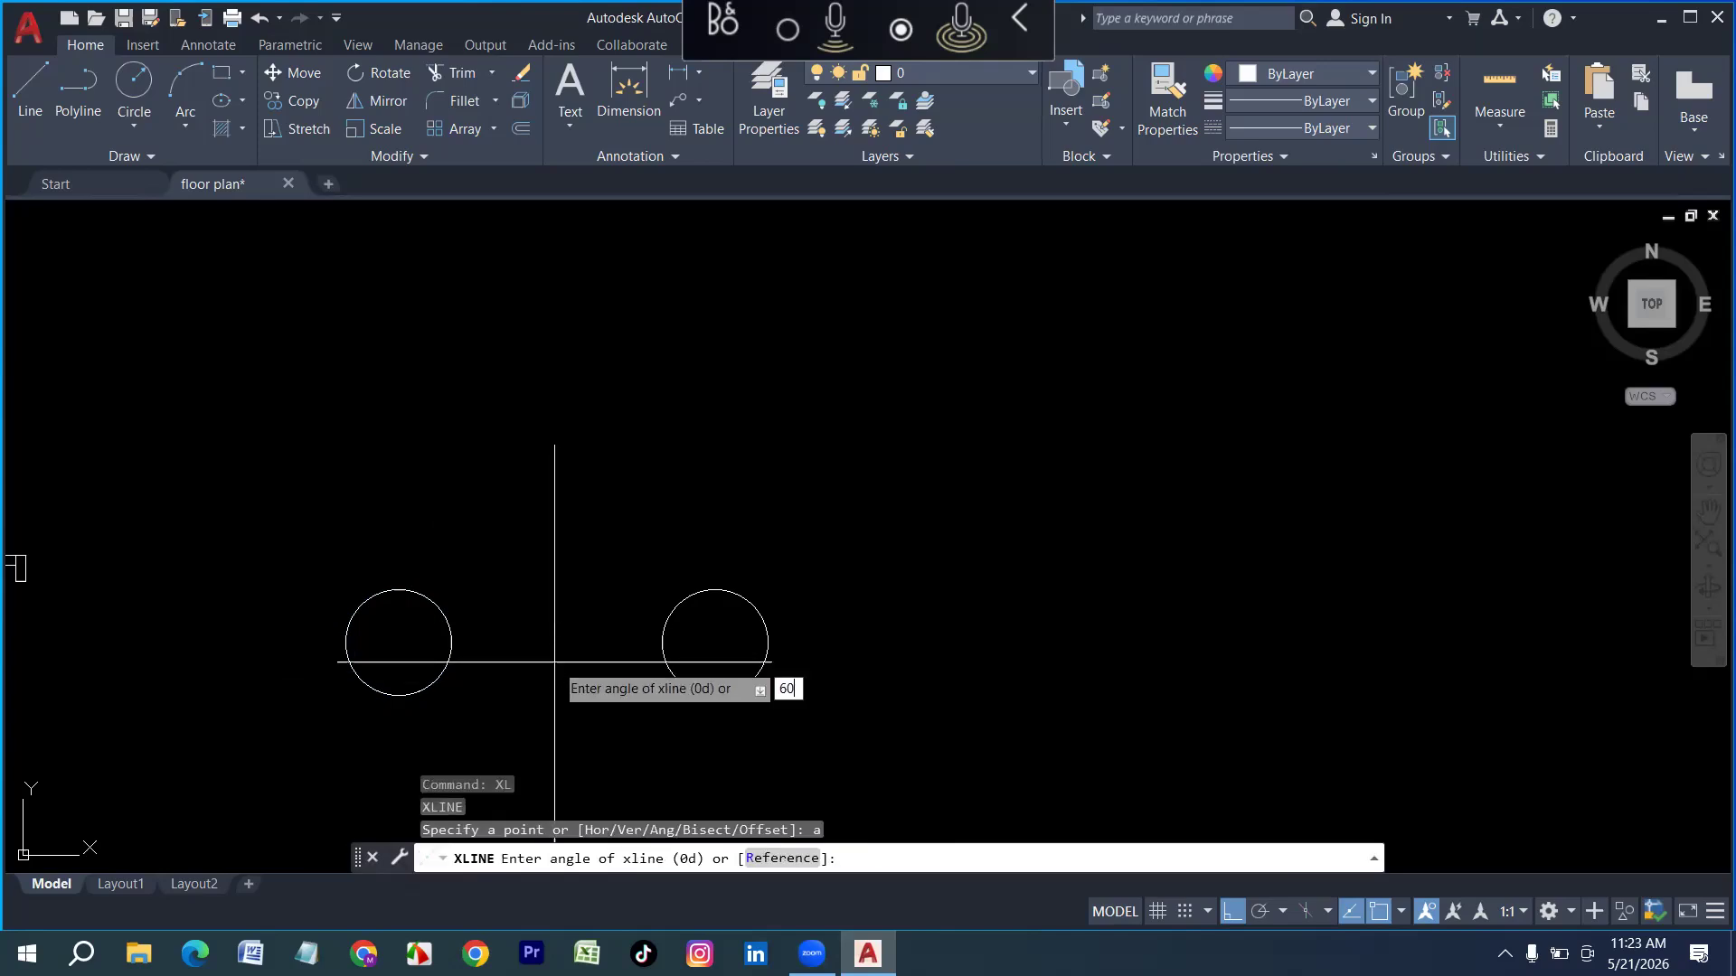
{"action": "key", "text": "Return"}
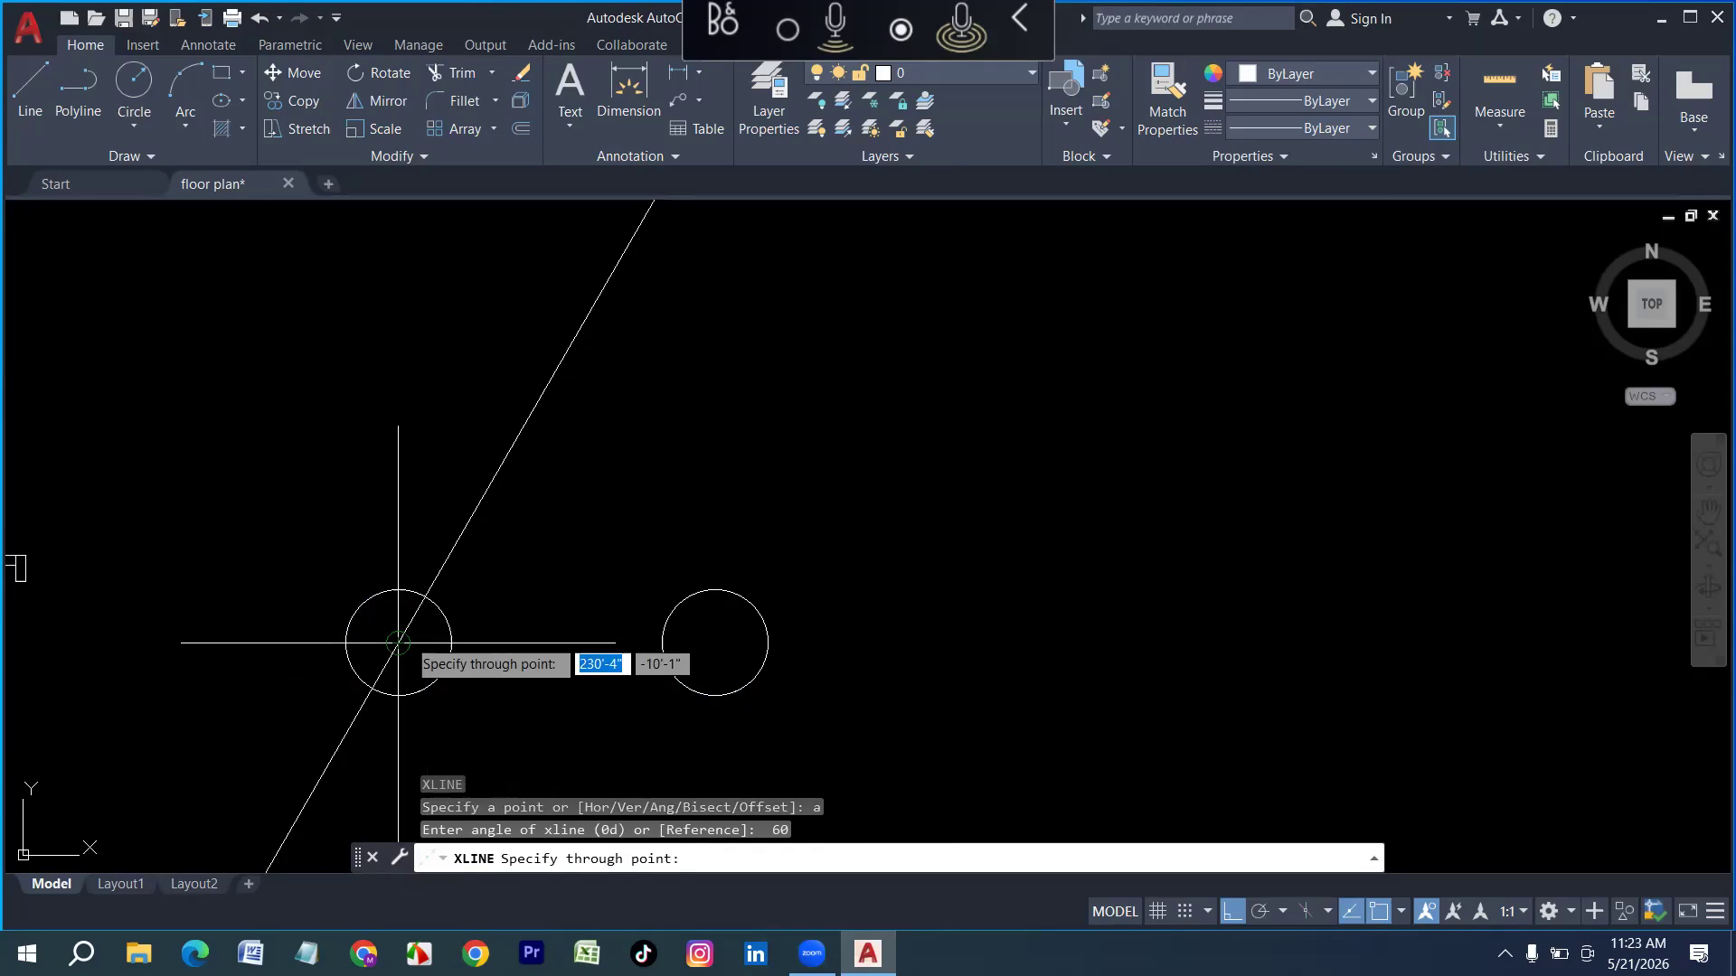
{"action": "left_click", "coordinate": [398, 643]}
{"action": "key", "text": "Return"}
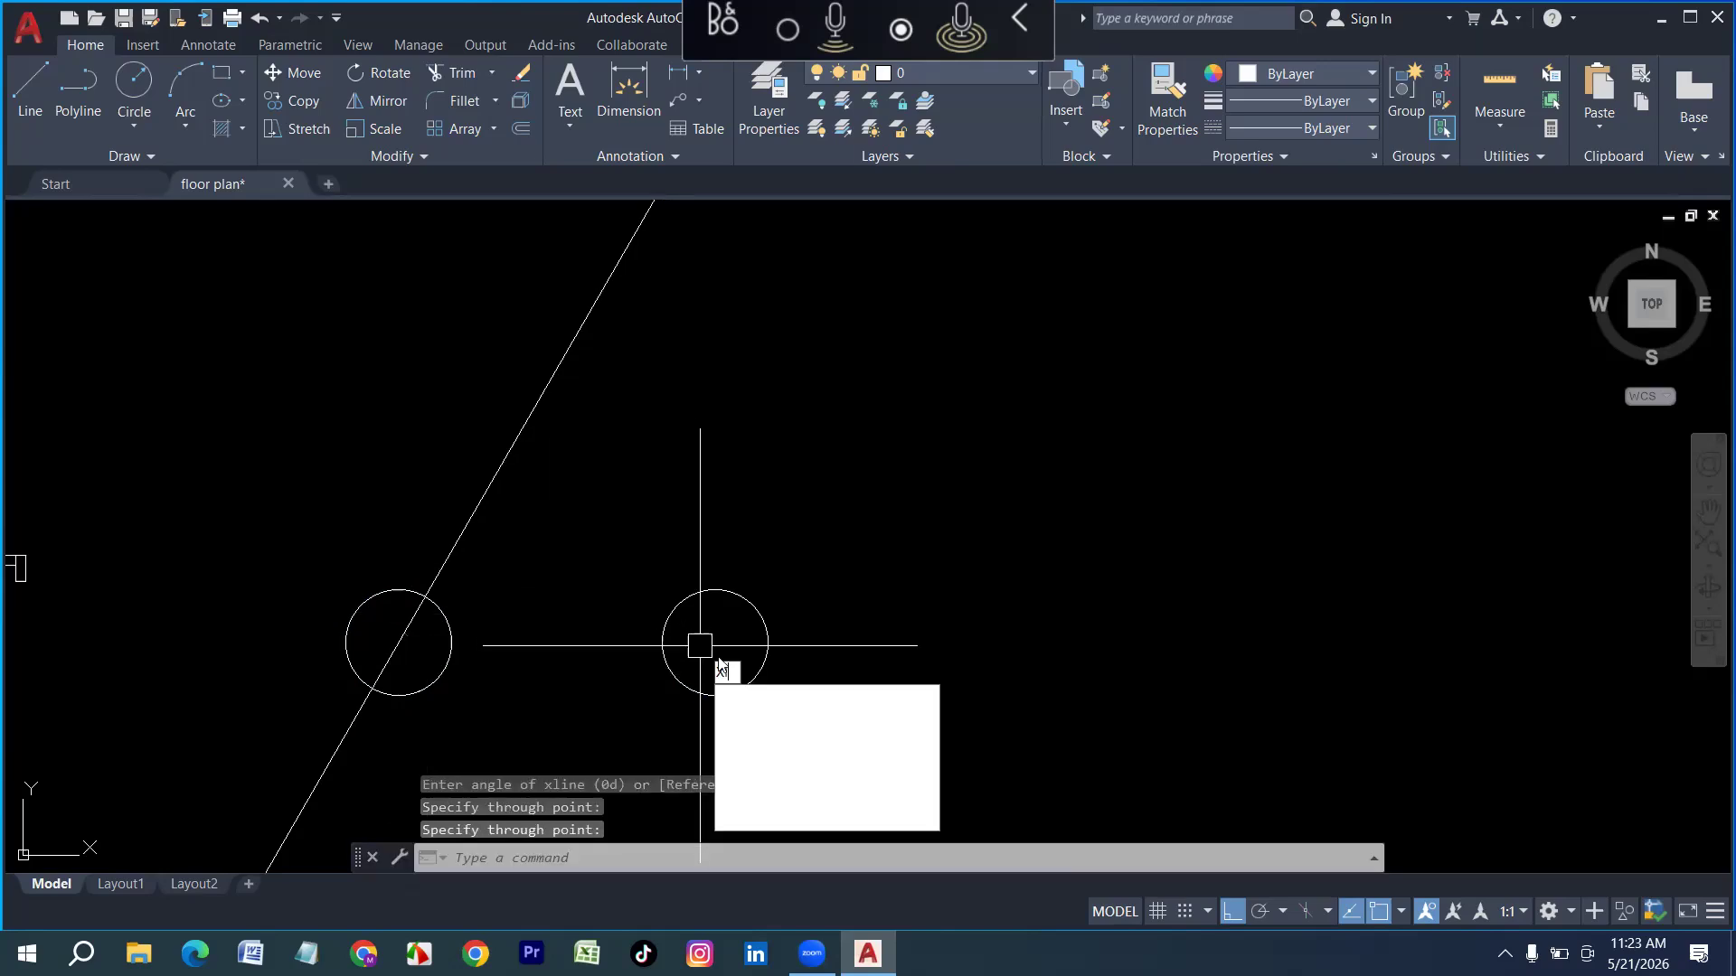
Place a construction line at a -60-degree angle through the right circle's center
{"action": "key", "text": "Return"}
{"action": "type", "text": "a"}
{"action": "key", "text": "Return"}
{"action": "type", "text": "-60"}
{"action": "key", "text": "Return"}
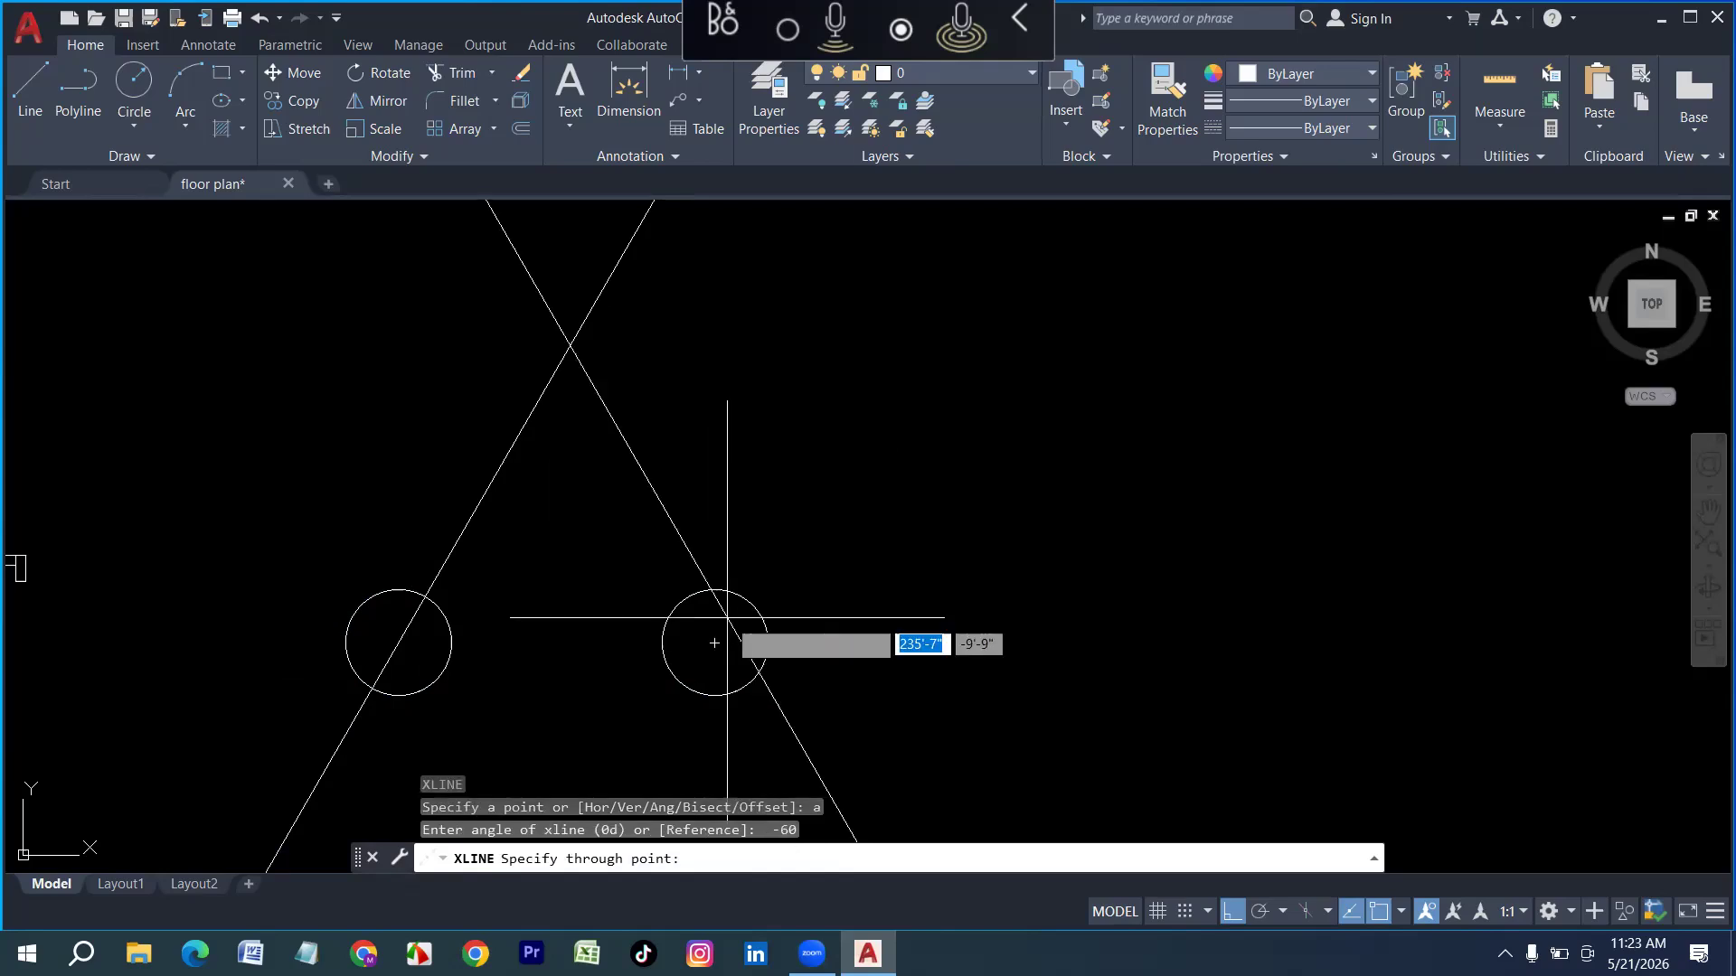
{"action": "left_click", "coordinate": [715, 639]}
{"action": "key", "text": "Escape"}
{"action": "scroll", "coordinate": [590, 657], "scroll_direction": "down", "scroll_amount": 3}
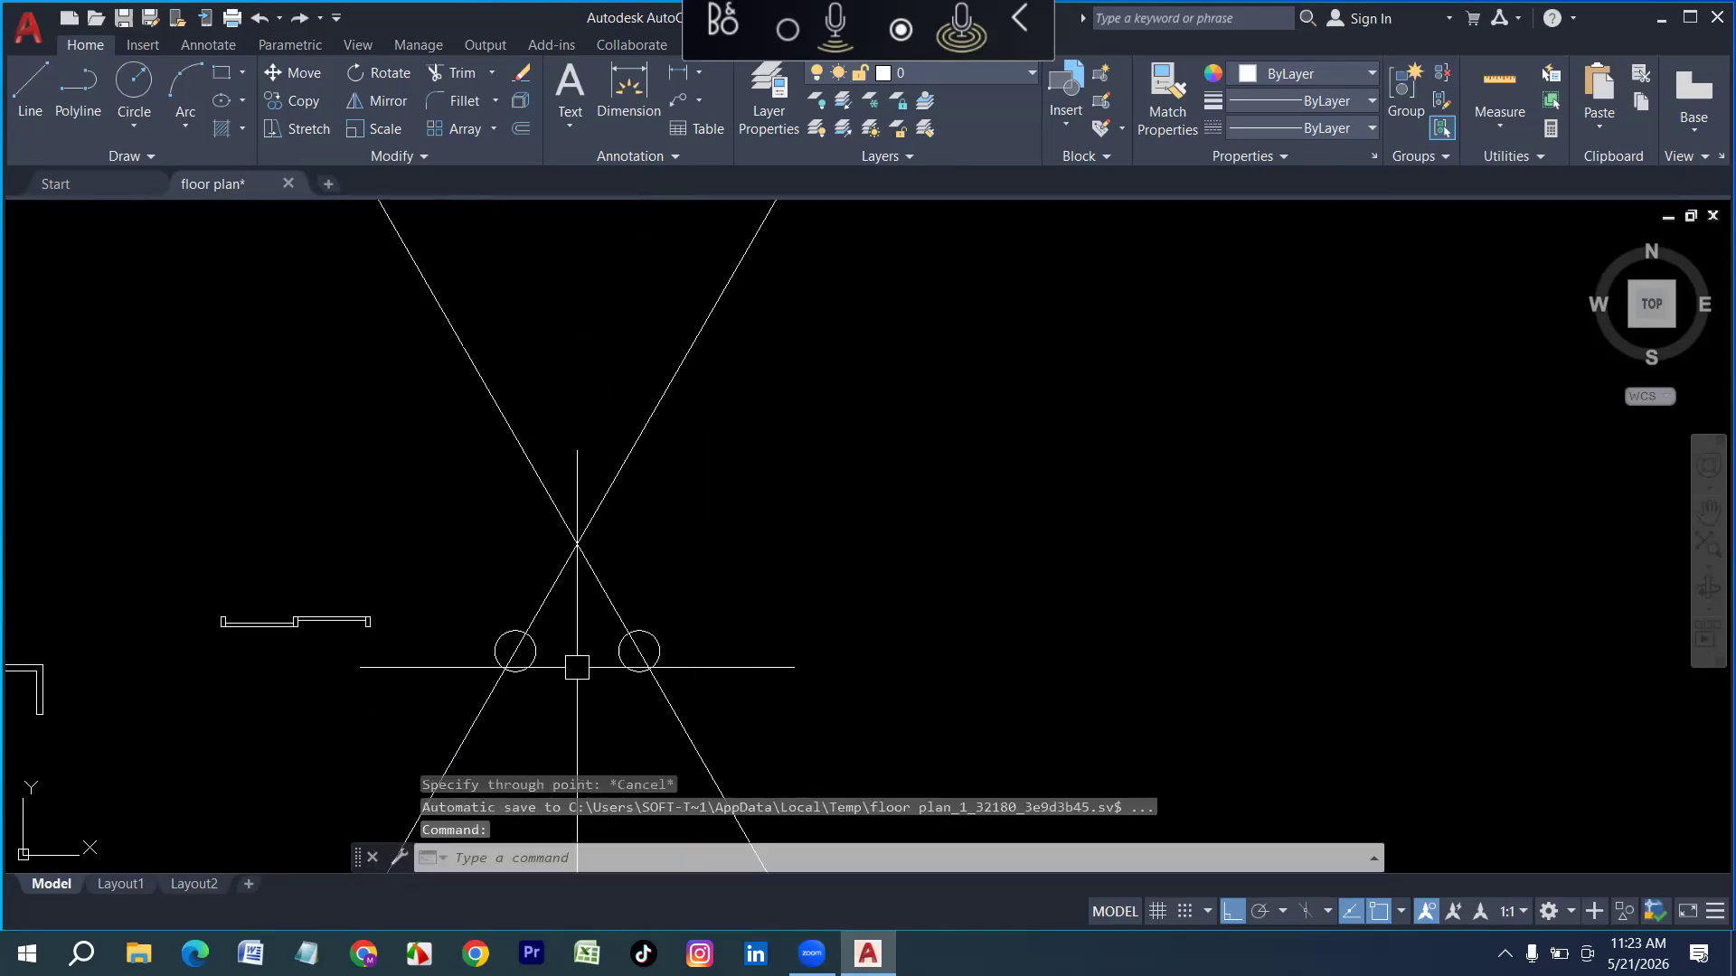
Draw a circle with a radius of 10" centered on the intersection of the two construction lines
{"action": "type", "text": "c"}
{"action": "key", "text": "Return"}
{"action": "left_click", "coordinate": [575, 540]}
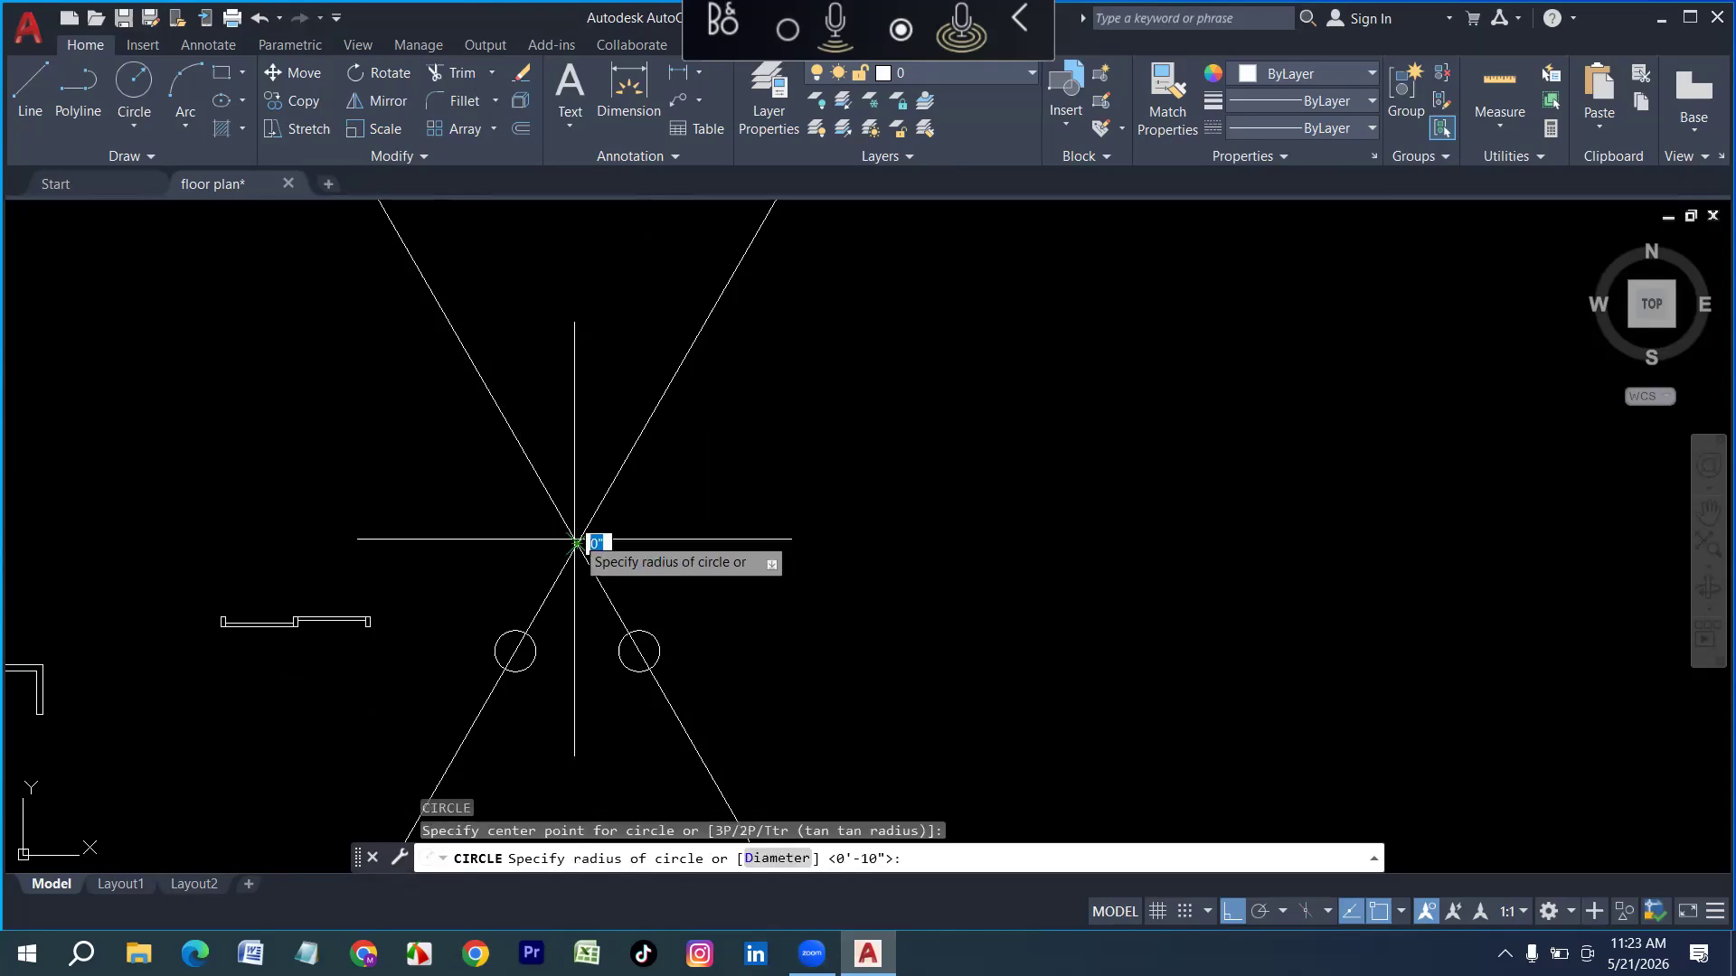
{"action": "scroll", "coordinate": [575, 541], "scroll_direction": "up", "scroll_amount": 2}
{"action": "type", "text": "10"}
{"action": "key", "text": "Return"}
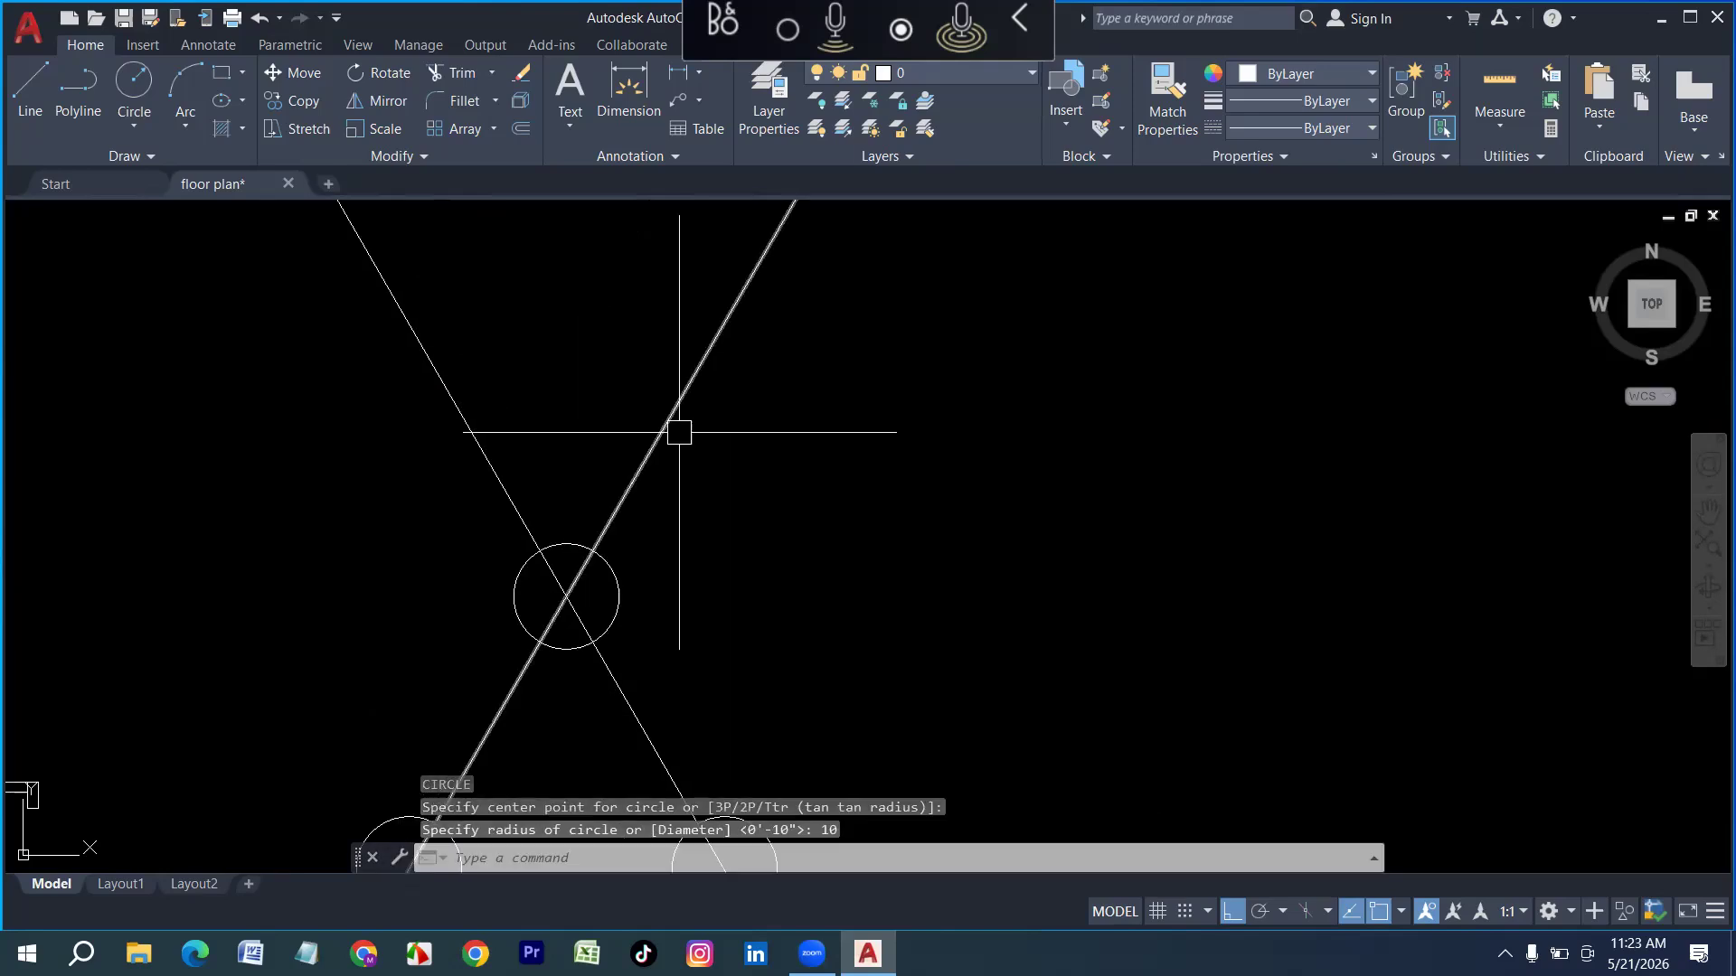
Delete both angled construction lines, keeping the three circles
{"action": "left_click", "coordinate": [699, 441]}
{"action": "left_click", "coordinate": [425, 458]}
{"action": "key", "text": "Delete"}
{"action": "scroll", "coordinate": [552, 543], "scroll_direction": "down", "scroll_amount": 2}
Draw a polyline triangle joining the centers of the three circles, ending back at the left circle's center
{"action": "type", "text": "pl"}
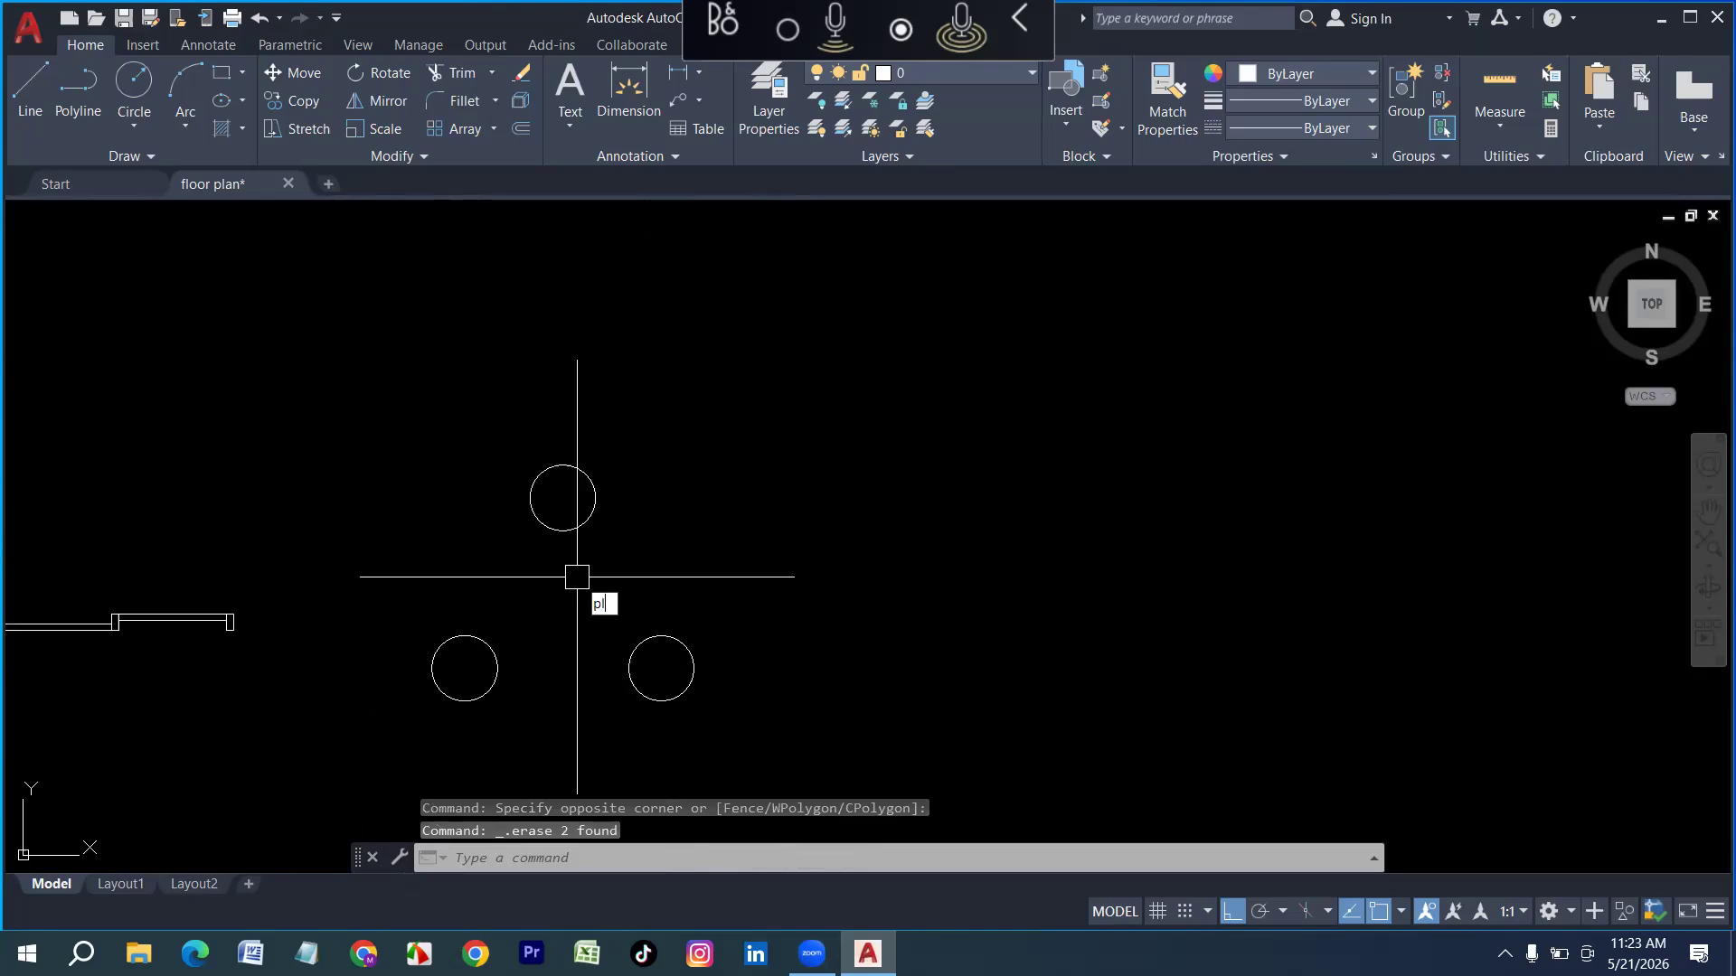
{"action": "key", "text": "Return"}
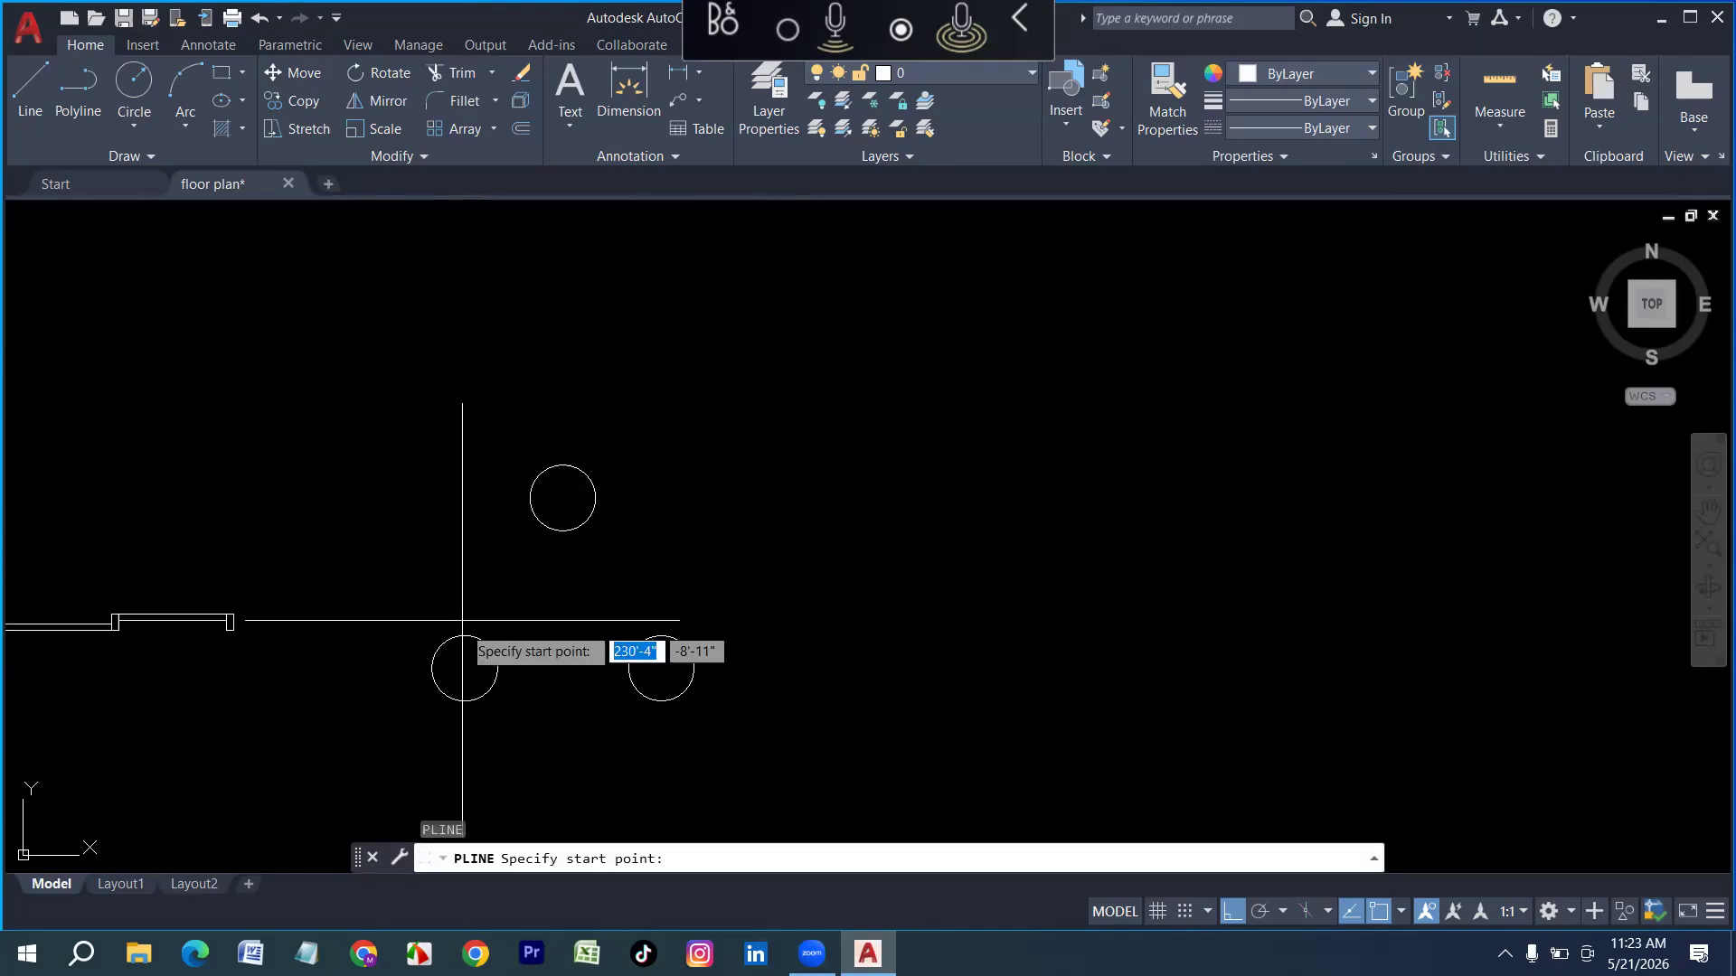
{"action": "left_click", "coordinate": [464, 668]}
{"action": "left_click", "coordinate": [563, 497]}
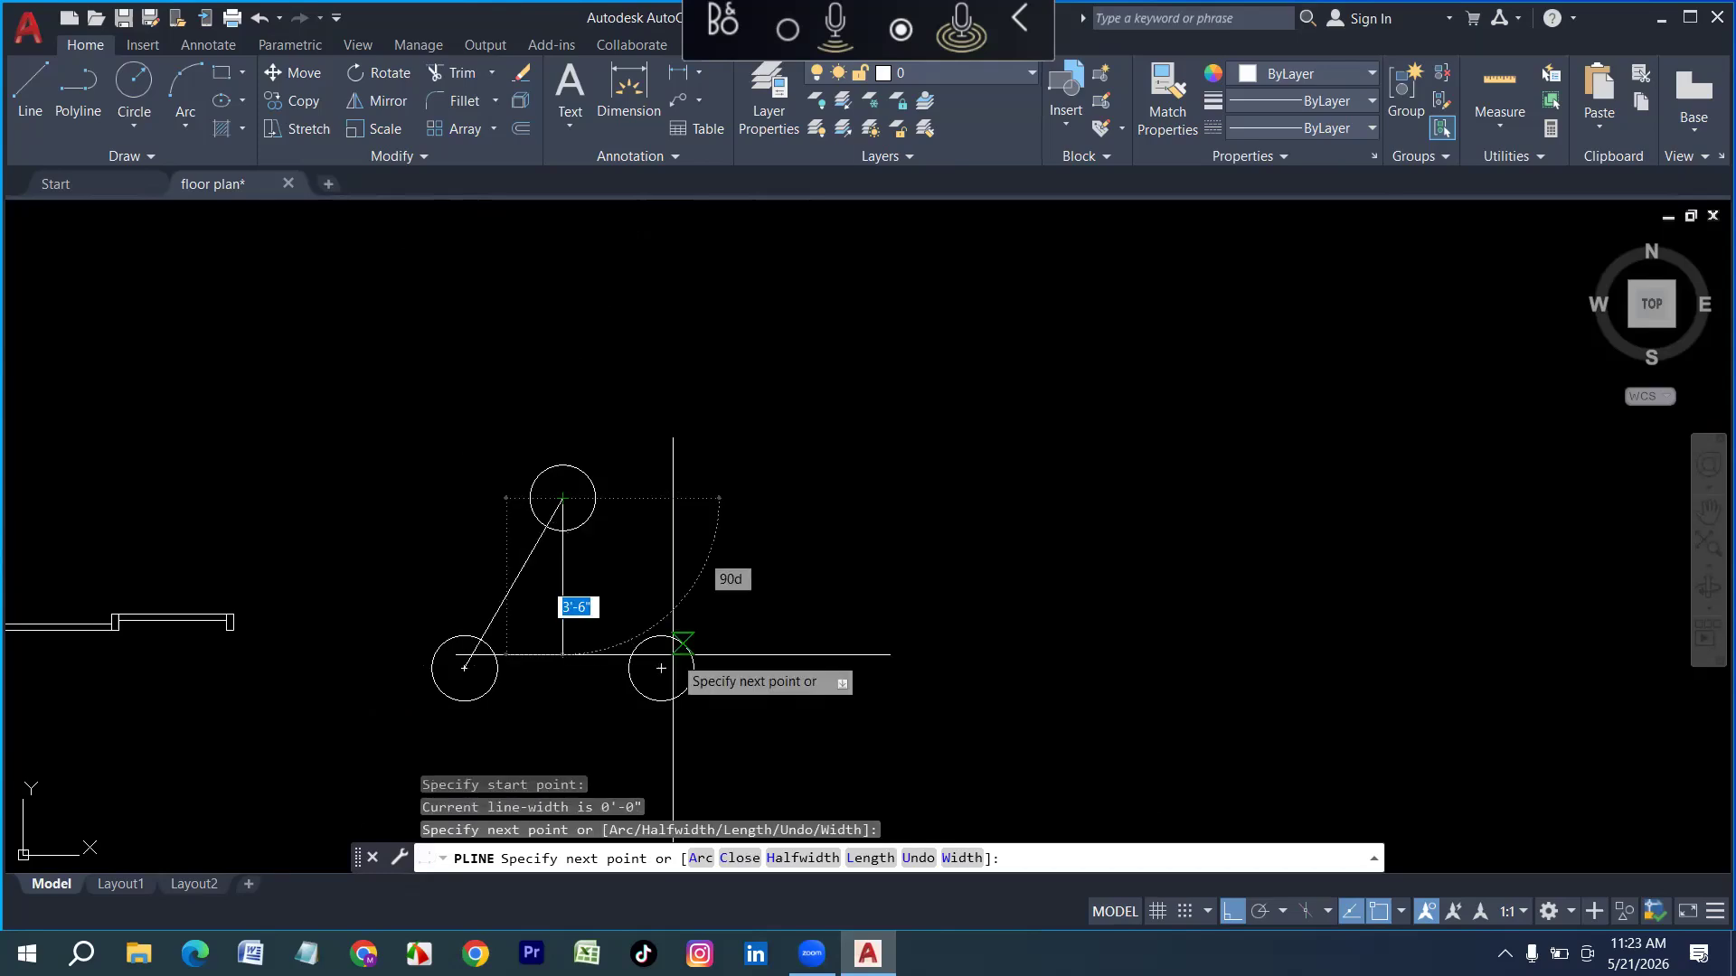
{"action": "left_click", "coordinate": [661, 668]}
{"action": "left_click", "coordinate": [464, 668]}
{"action": "key", "text": "Return"}
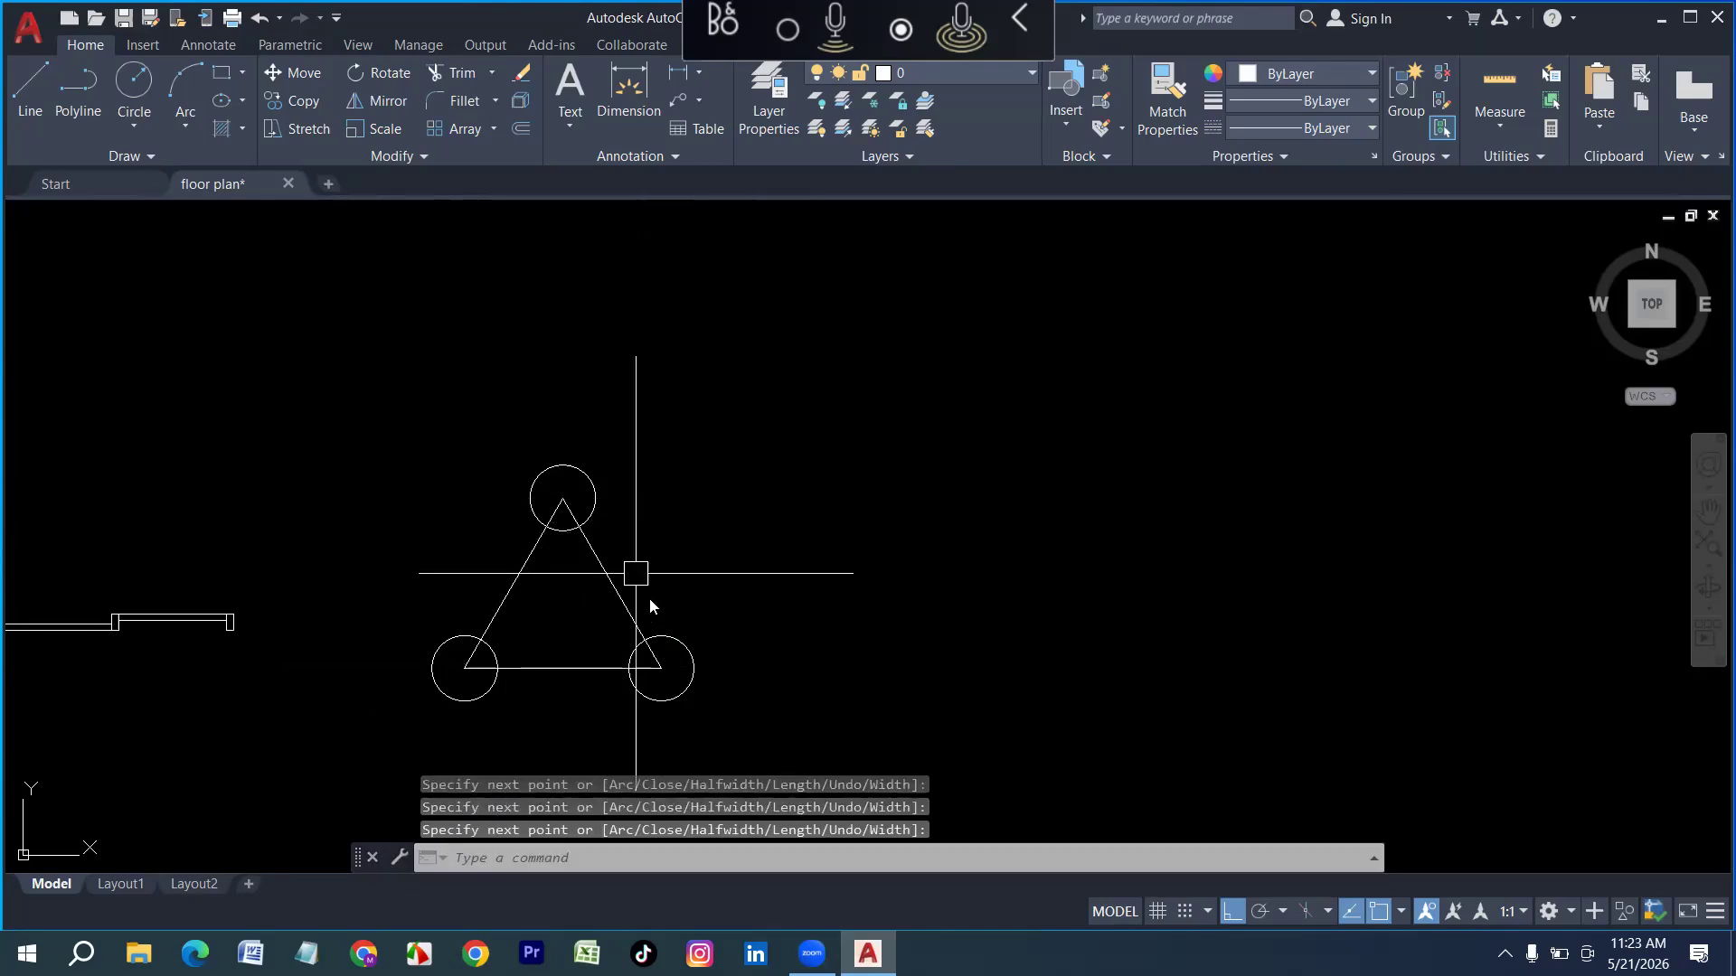
{"action": "scroll", "coordinate": [650, 599], "scroll_direction": "up", "scroll_amount": 2}
{"action": "type", "text": "o"}
{"action": "key", "text": "Return"}
{"action": "type", "text": "2"}
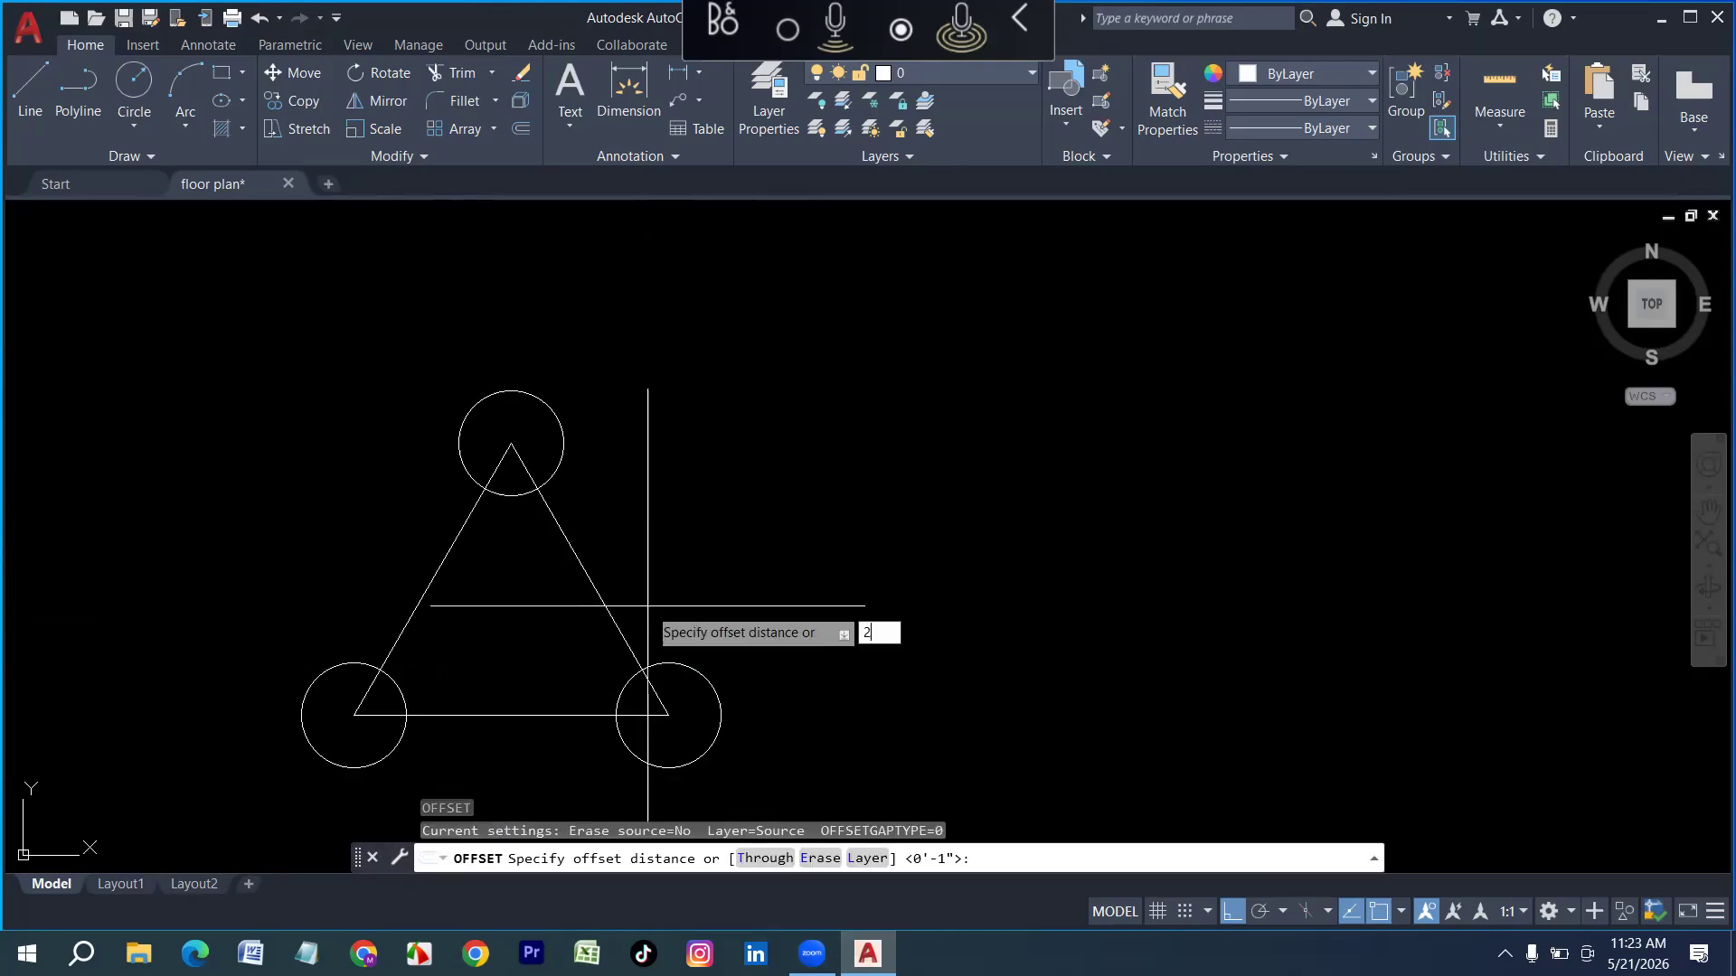
{"action": "type", "text": "0\\"}
{"action": "key", "text": "Return"}
{"action": "key", "text": "Escape"}
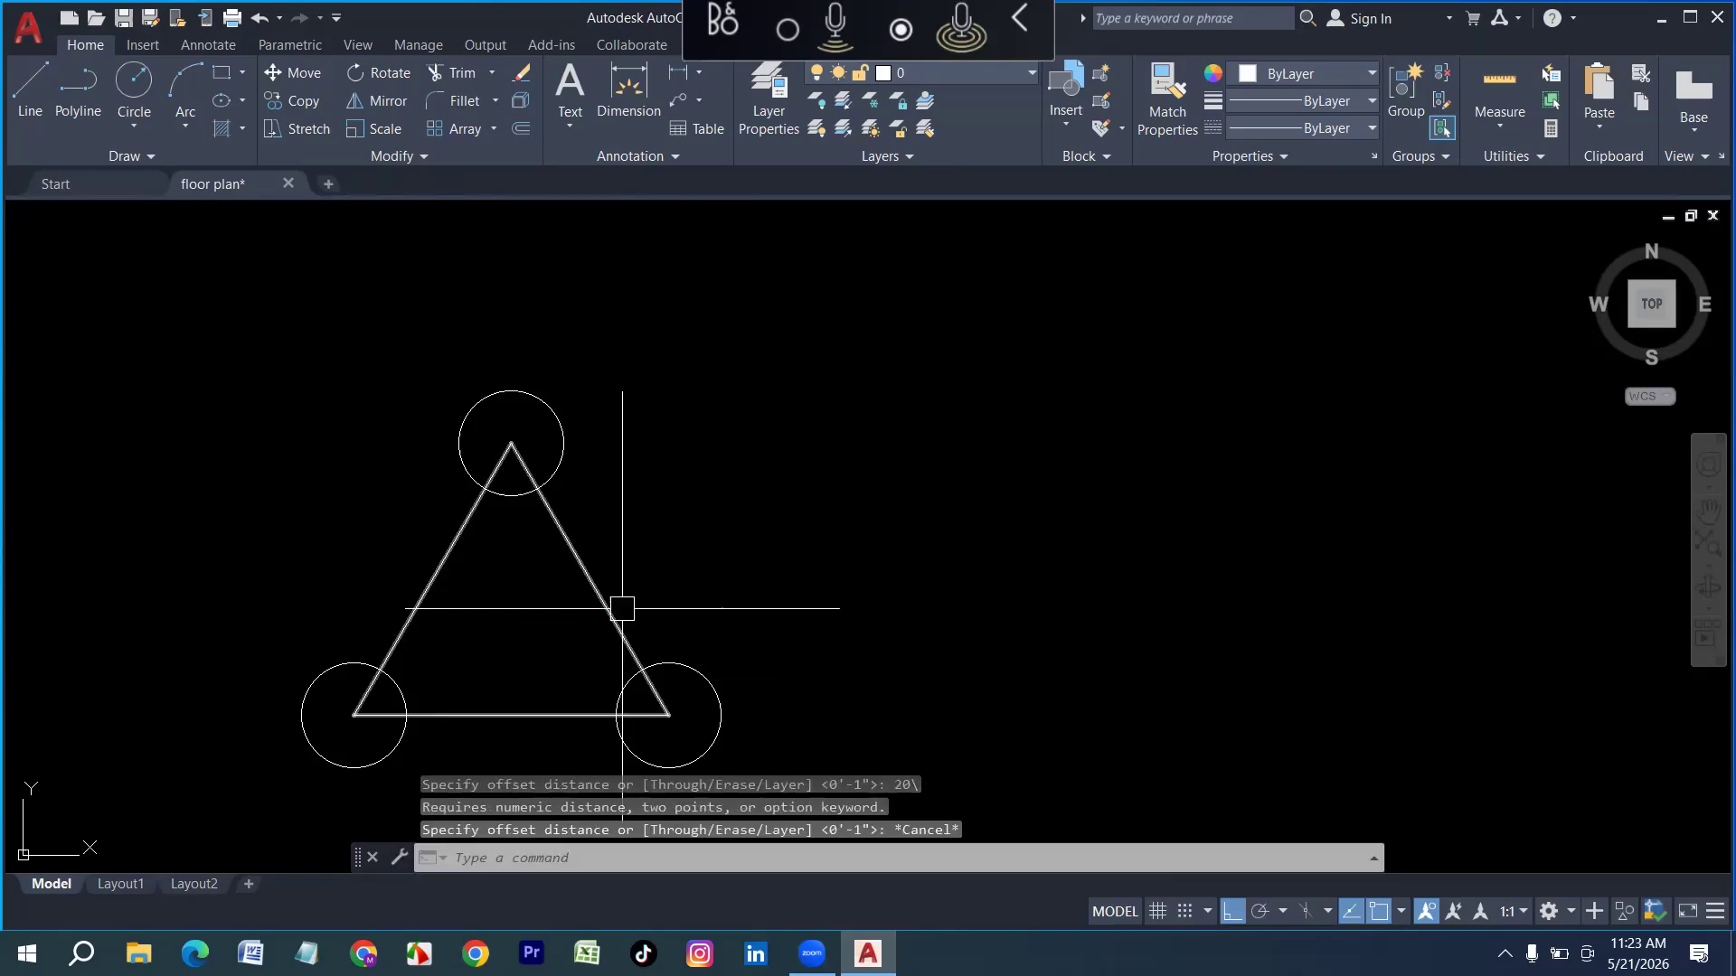
Offset the triangle outward by 20" so that it surrounds the three circles
{"action": "type", "text": "o"}
{"action": "key", "text": "Return"}
{"action": "type", "text": "20"}
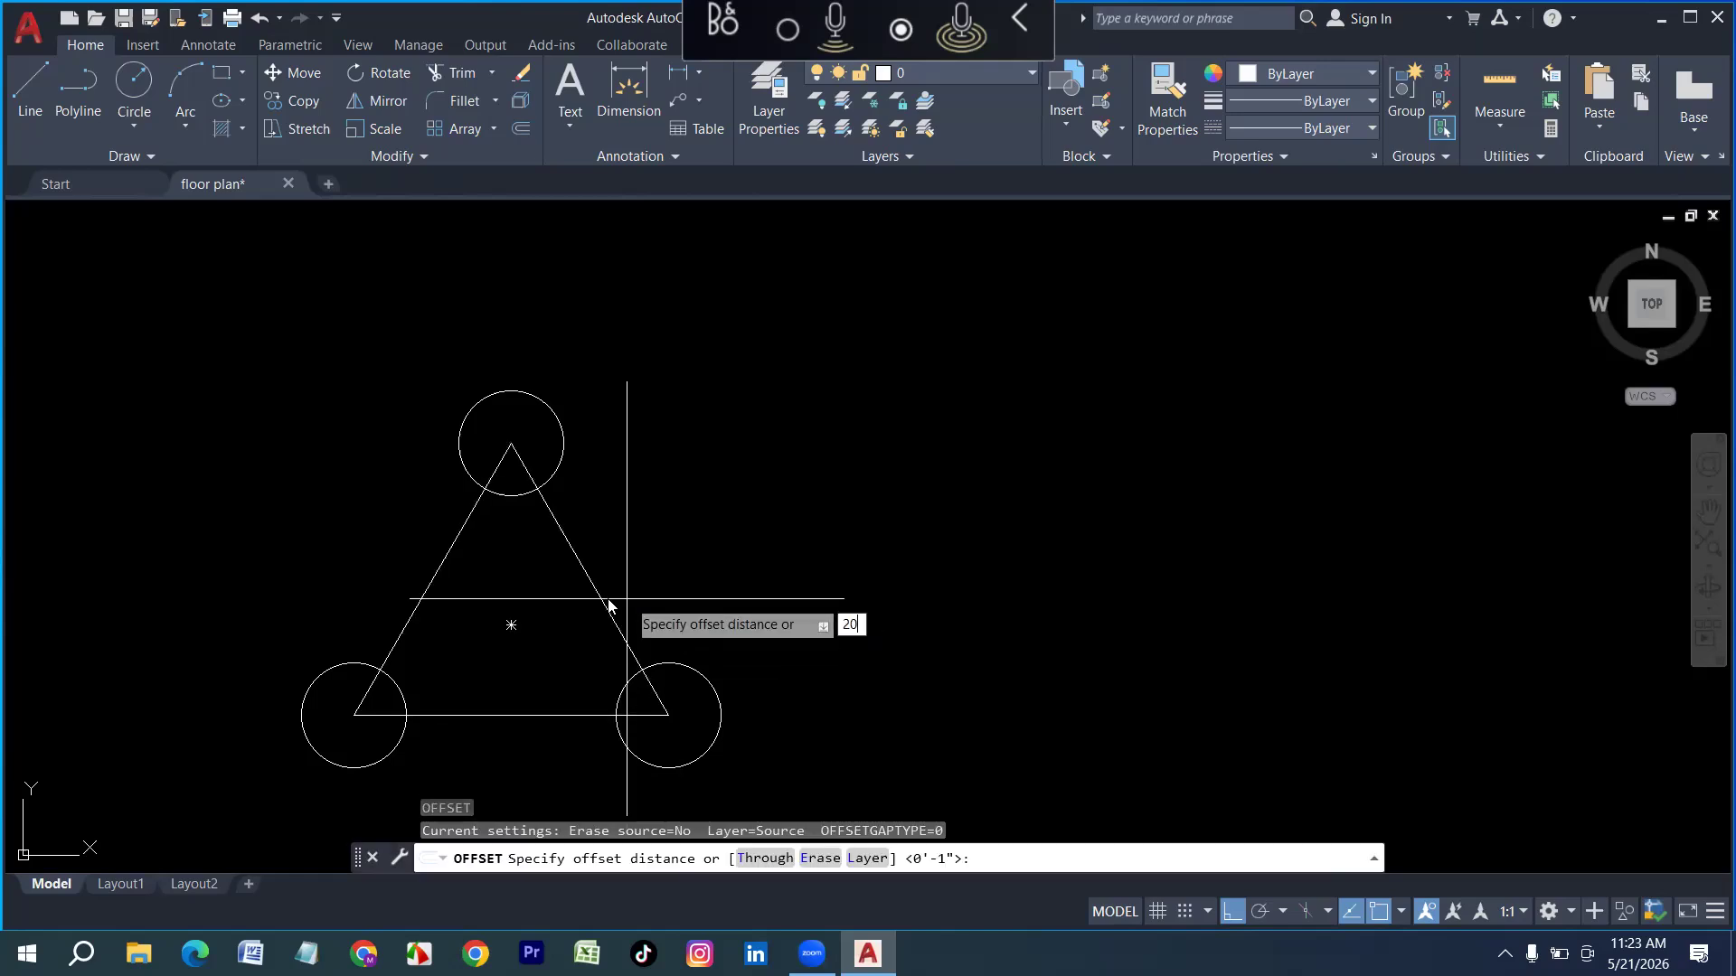
{"action": "key", "text": "Return"}
{"action": "type", "text": "20"}
{"action": "key", "text": "Return"}
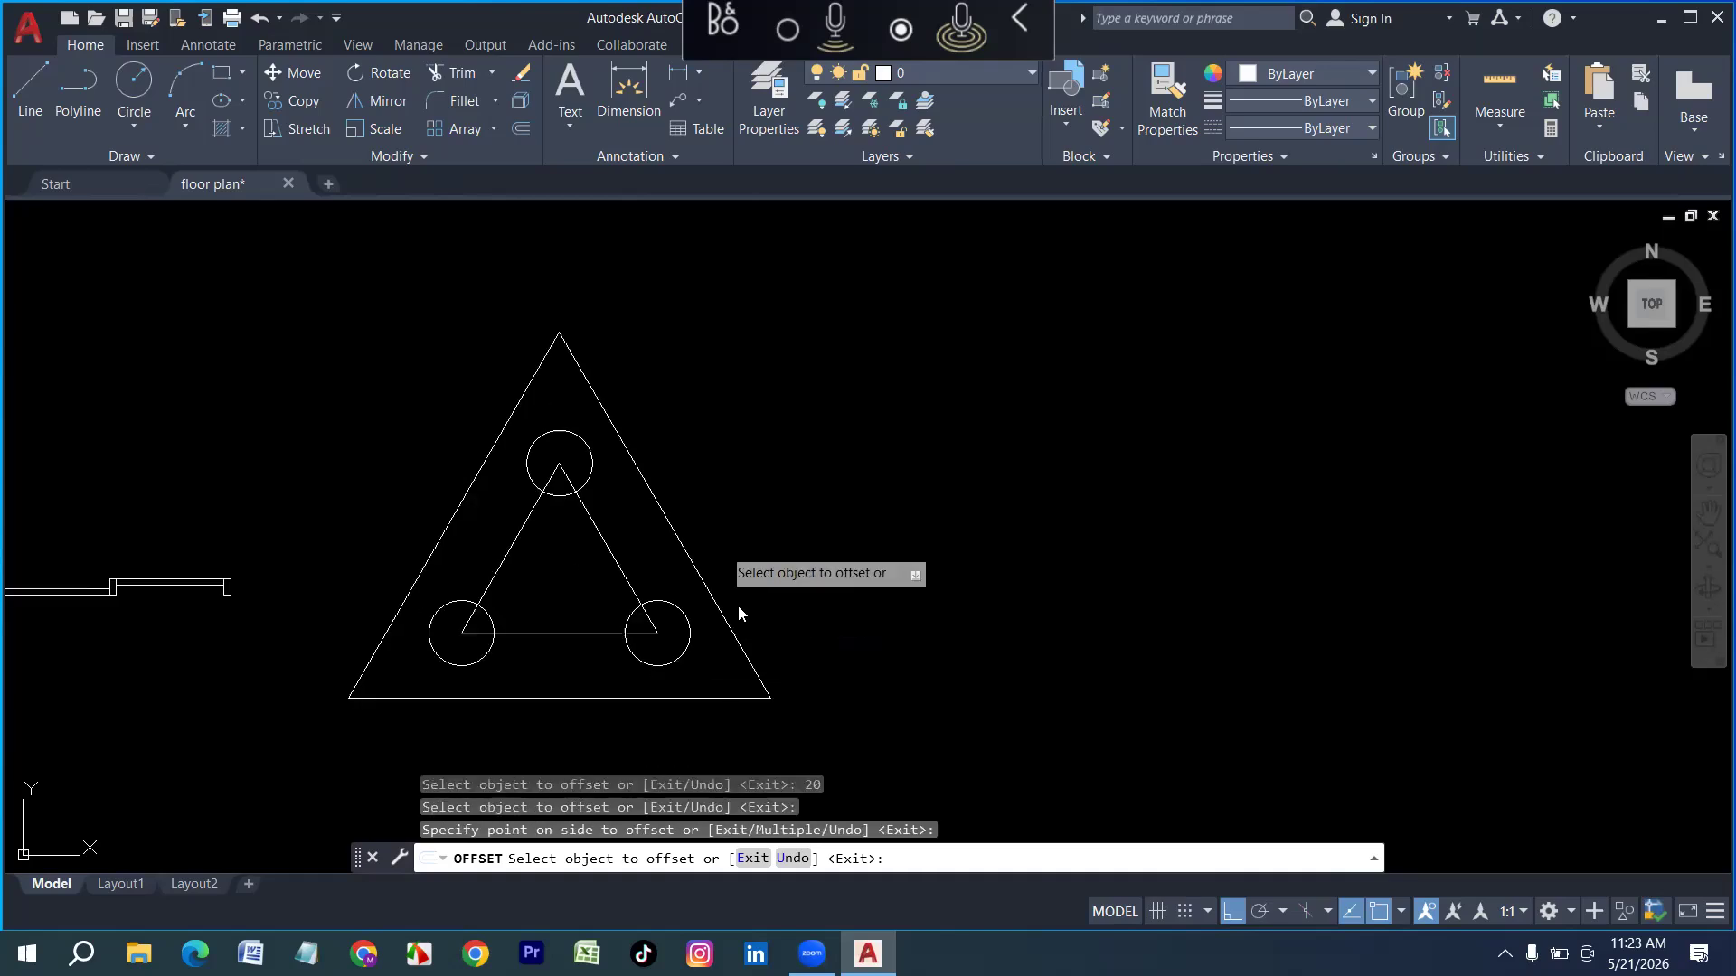
{"action": "key", "text": "Escape"}
Chamfer all corners of the outer triangle using the Polyline option, with both chamfer distances set to 20"
{"action": "type", "text": "c"}
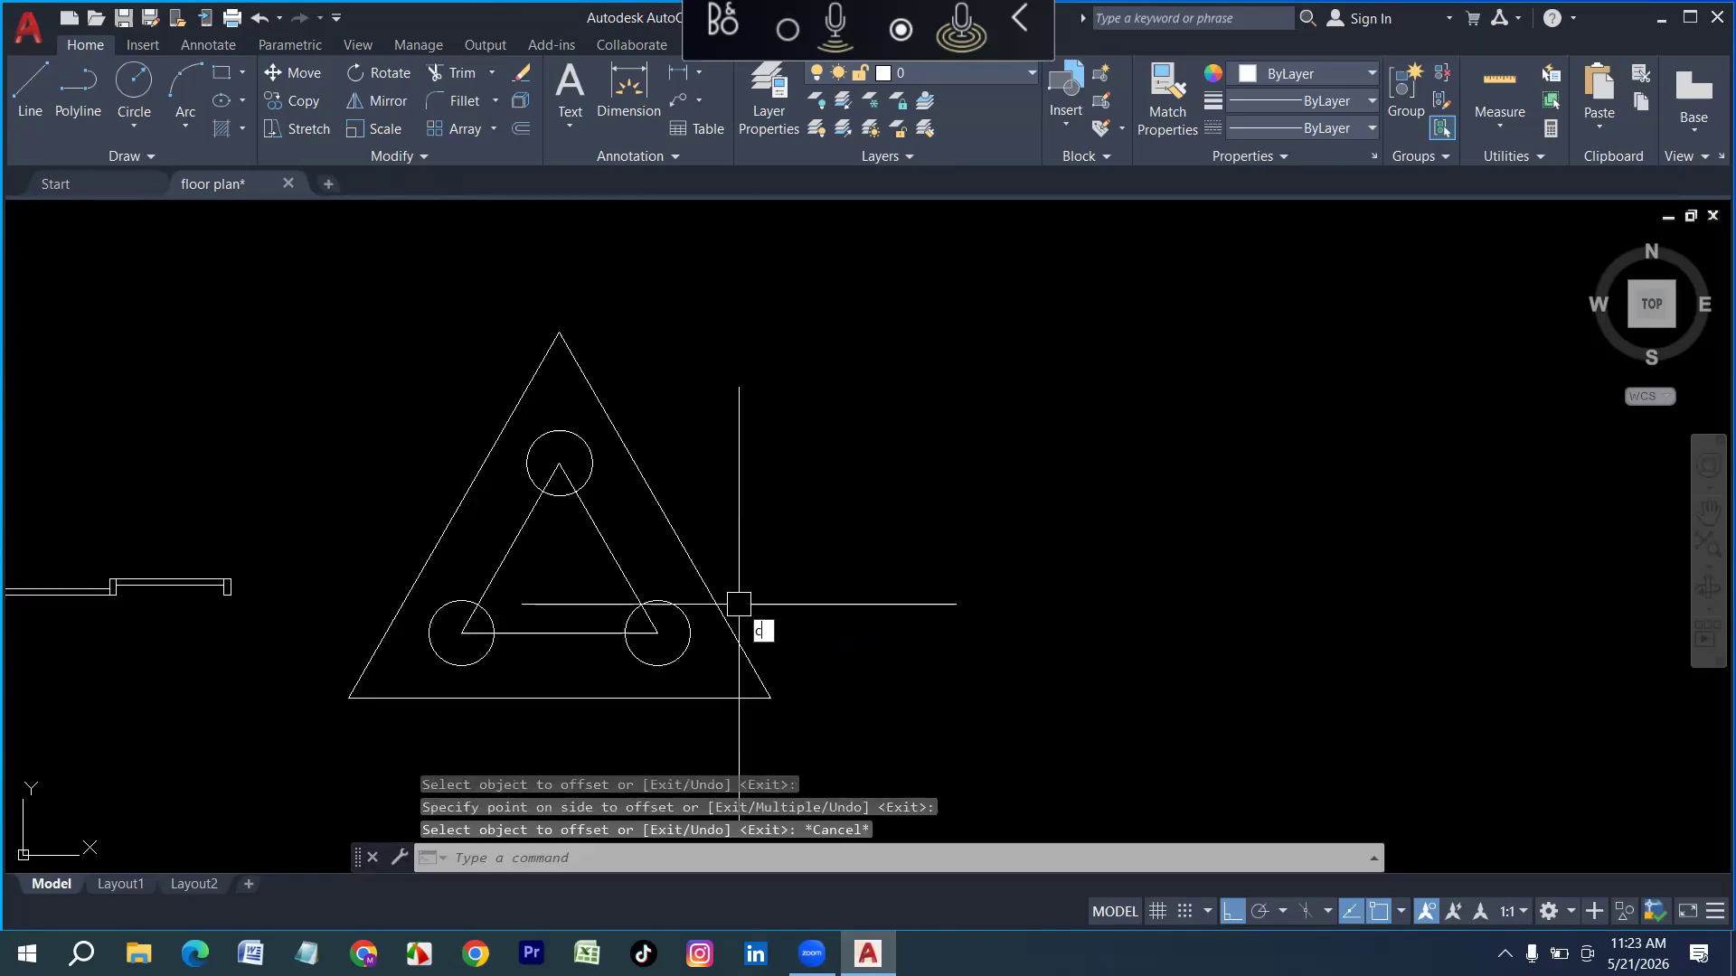
{"action": "type", "text": "ha"}
{"action": "key", "text": "Return"}
{"action": "type", "text": "d"}
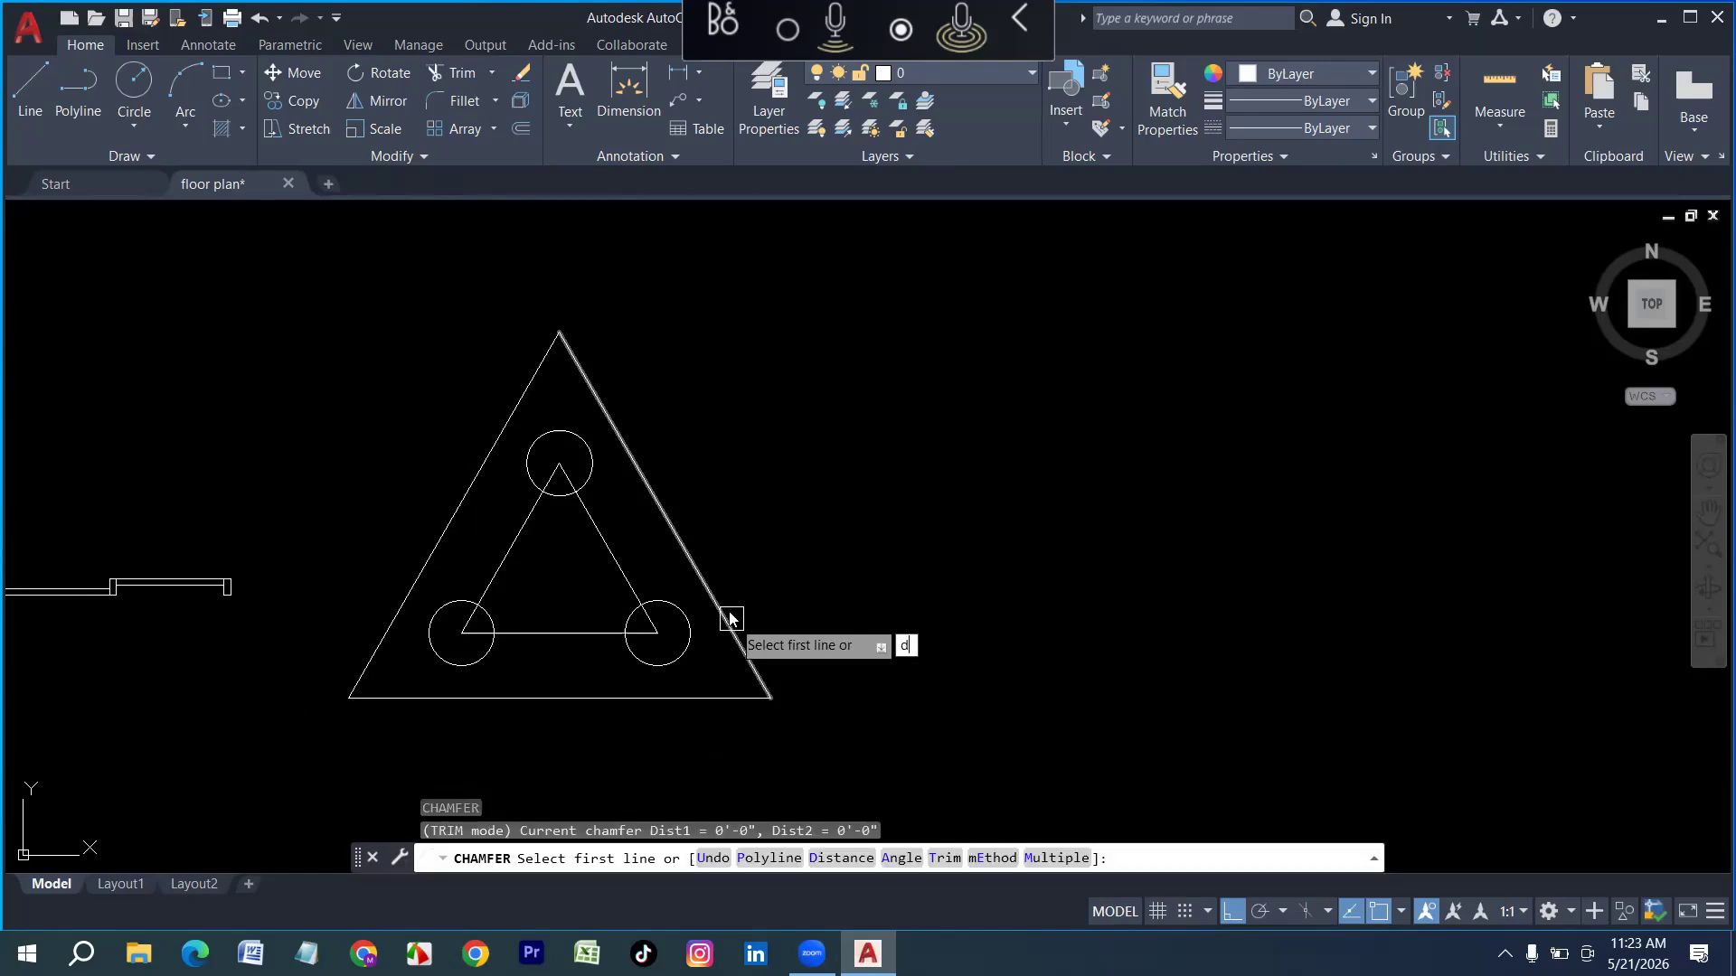
{"action": "key", "text": "Return"}
{"action": "type", "text": "20"}
{"action": "key", "text": "Return"}
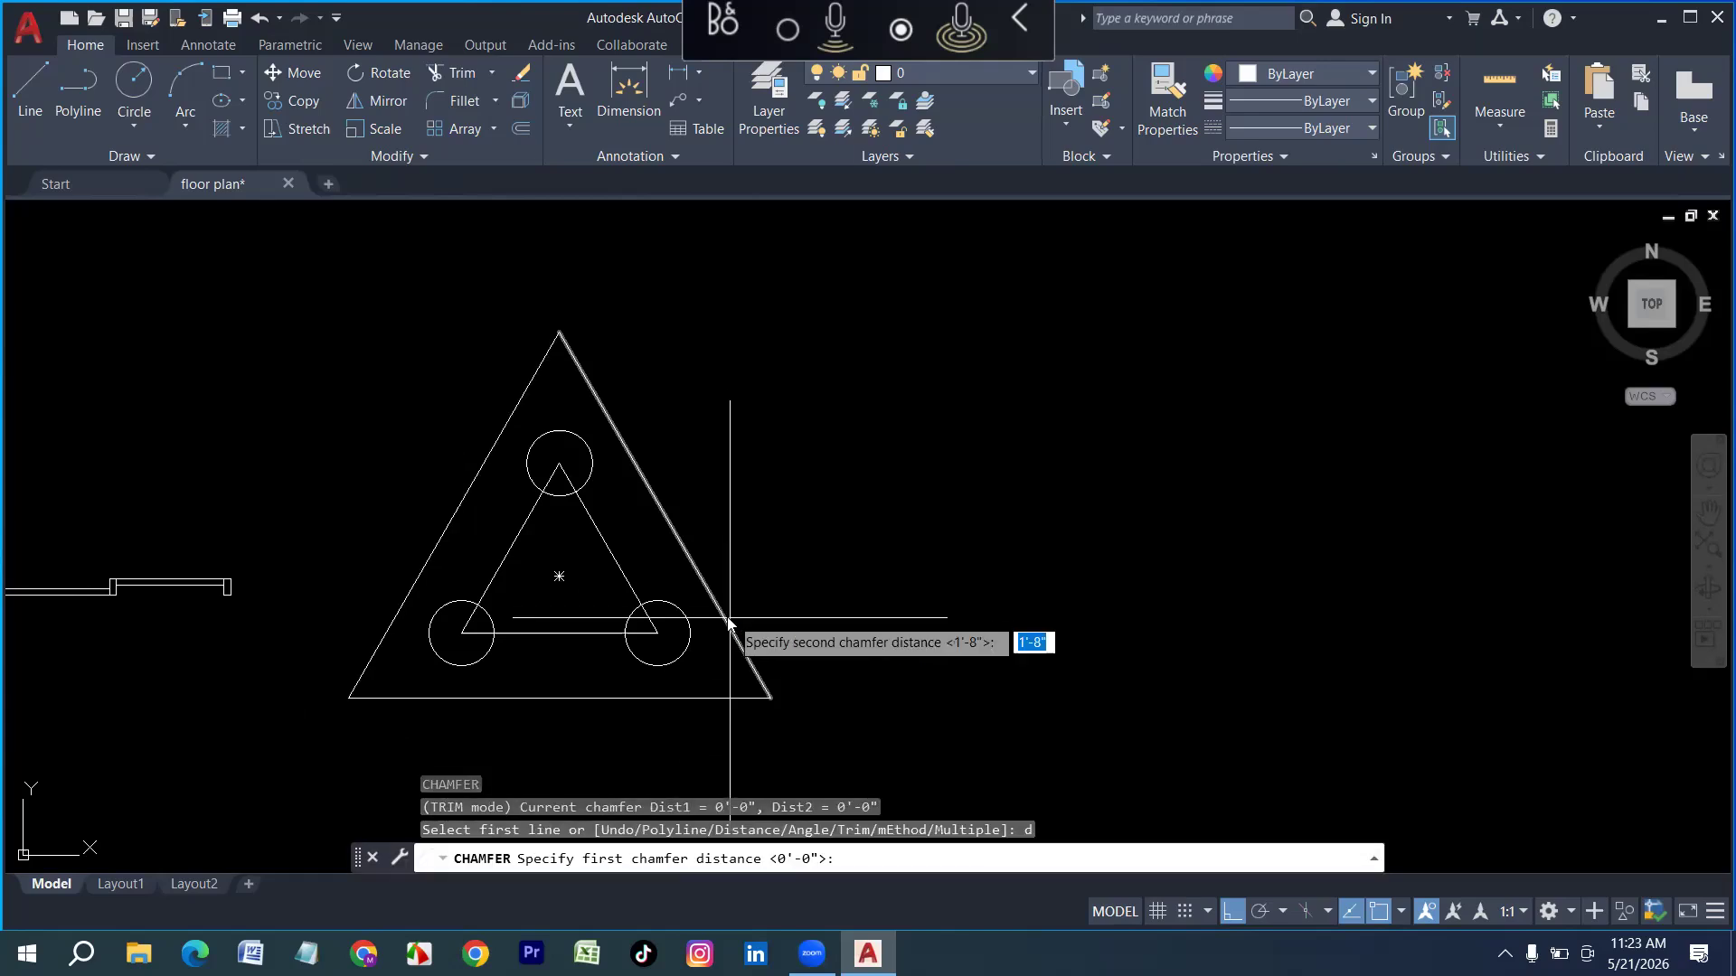
{"action": "type", "text": "20"}
{"action": "key", "text": "Return"}
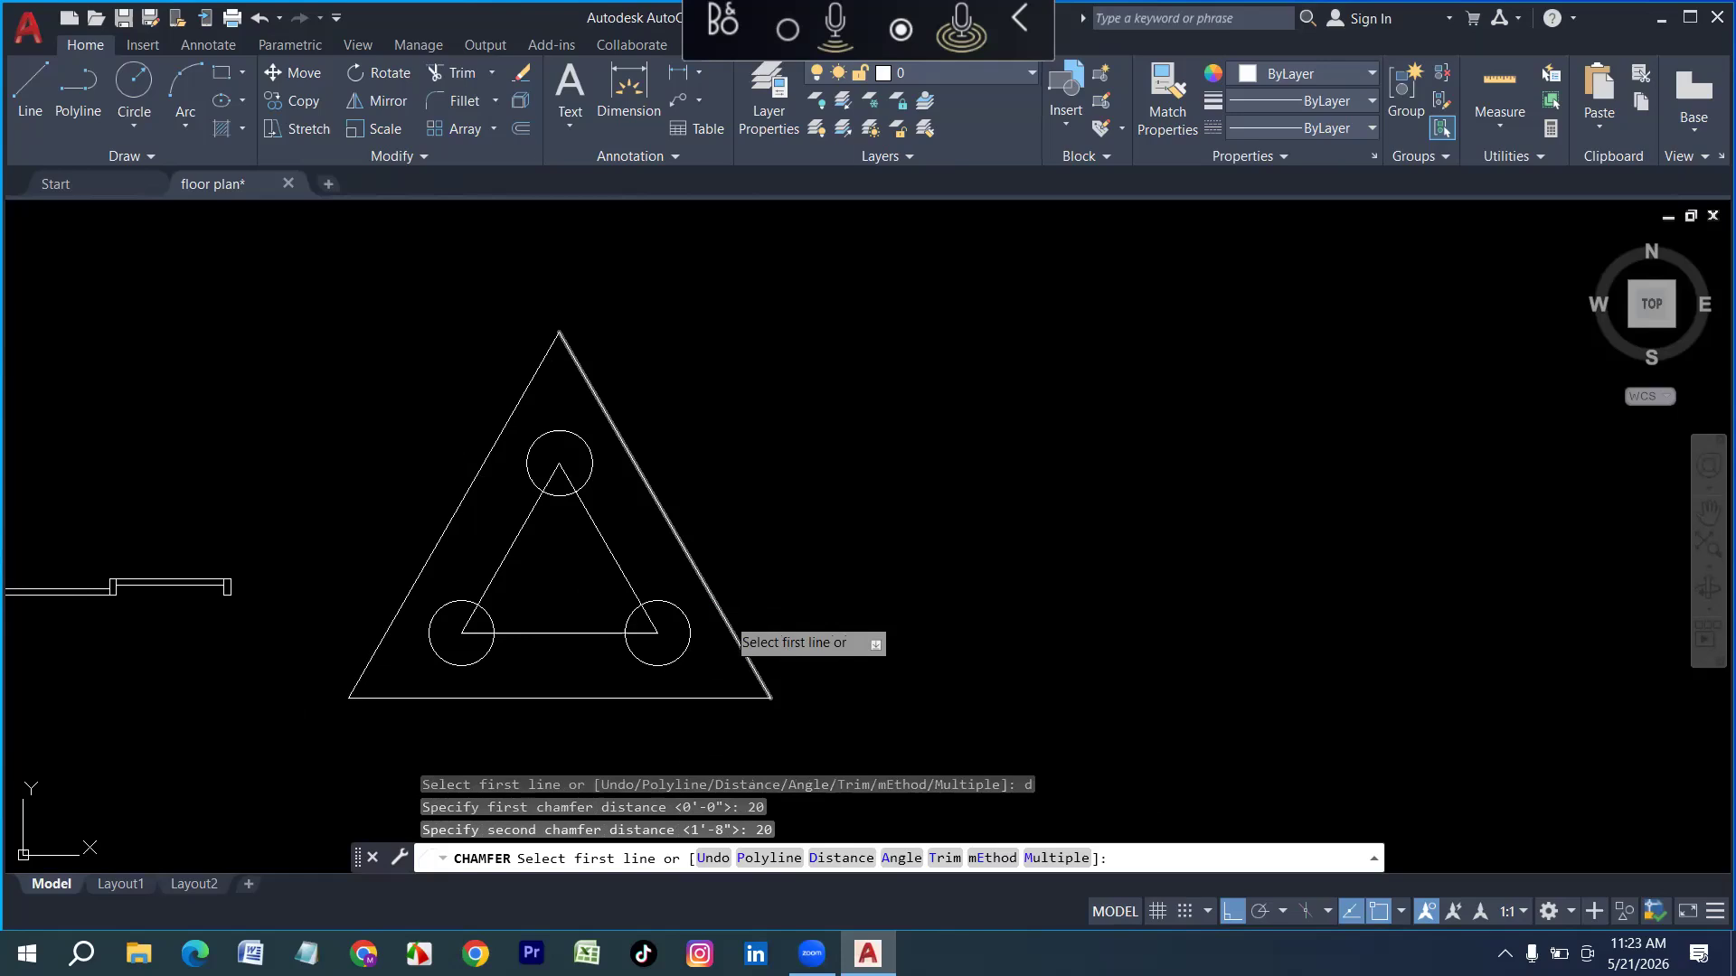
{"action": "type", "text": "p"}
{"action": "key", "text": "Return"}
{"action": "left_click", "coordinate": [726, 624]}
{"action": "key", "text": "Escape"}
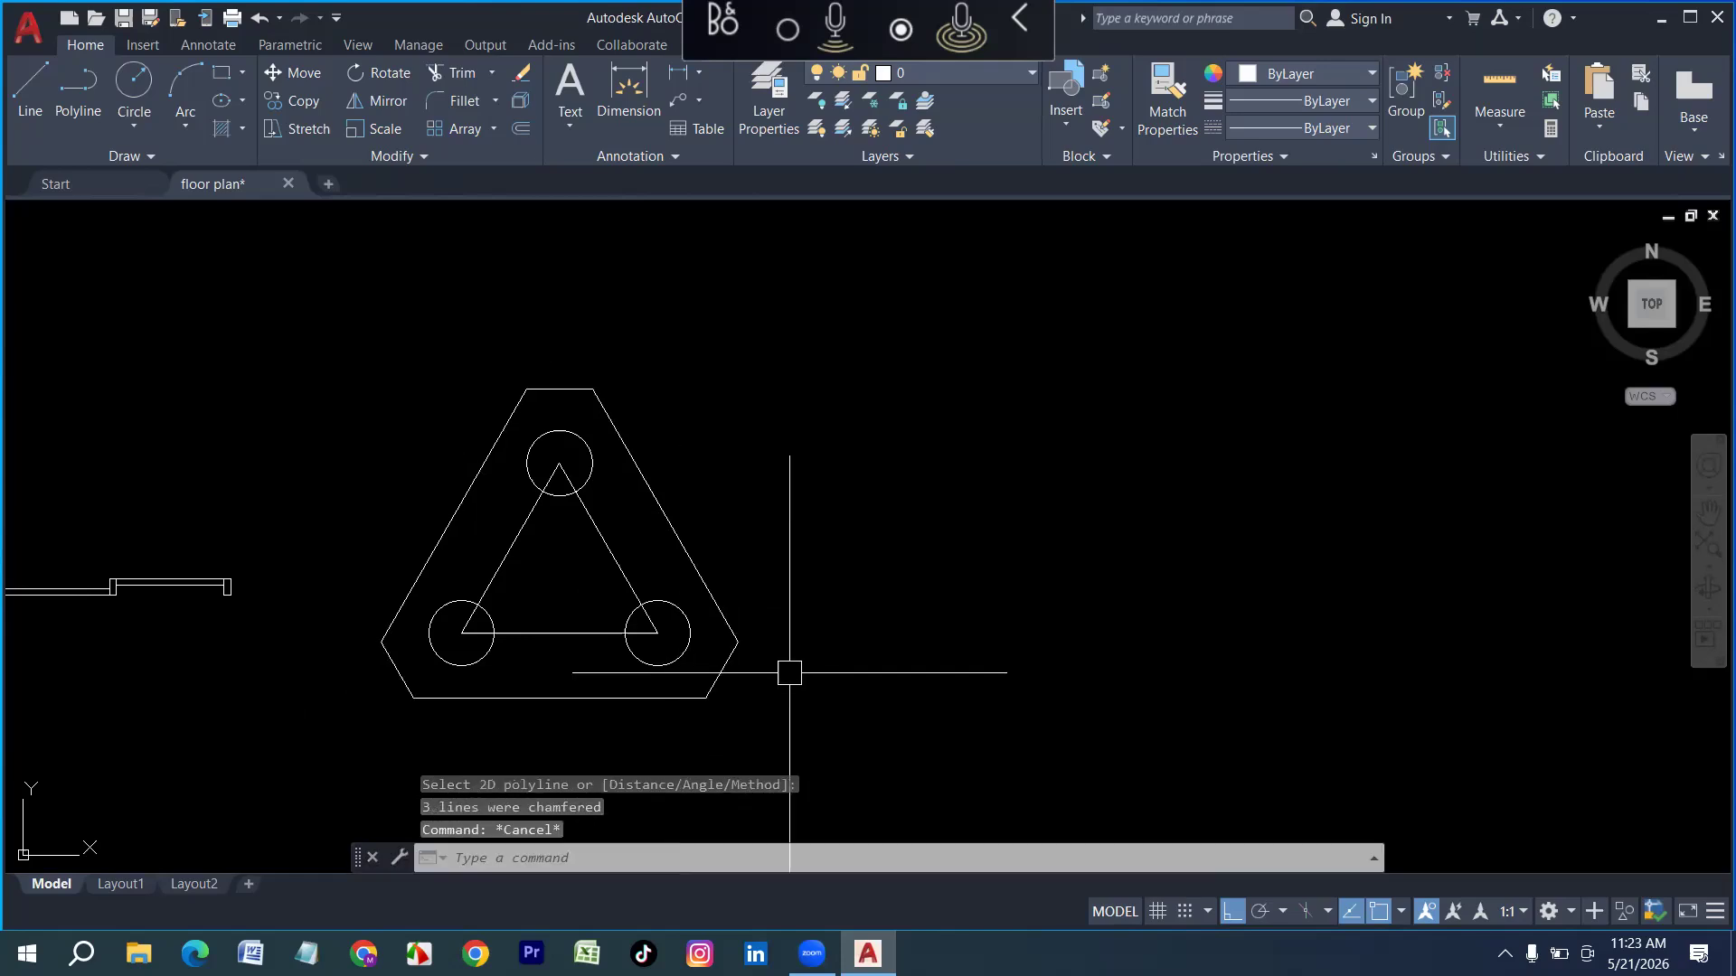
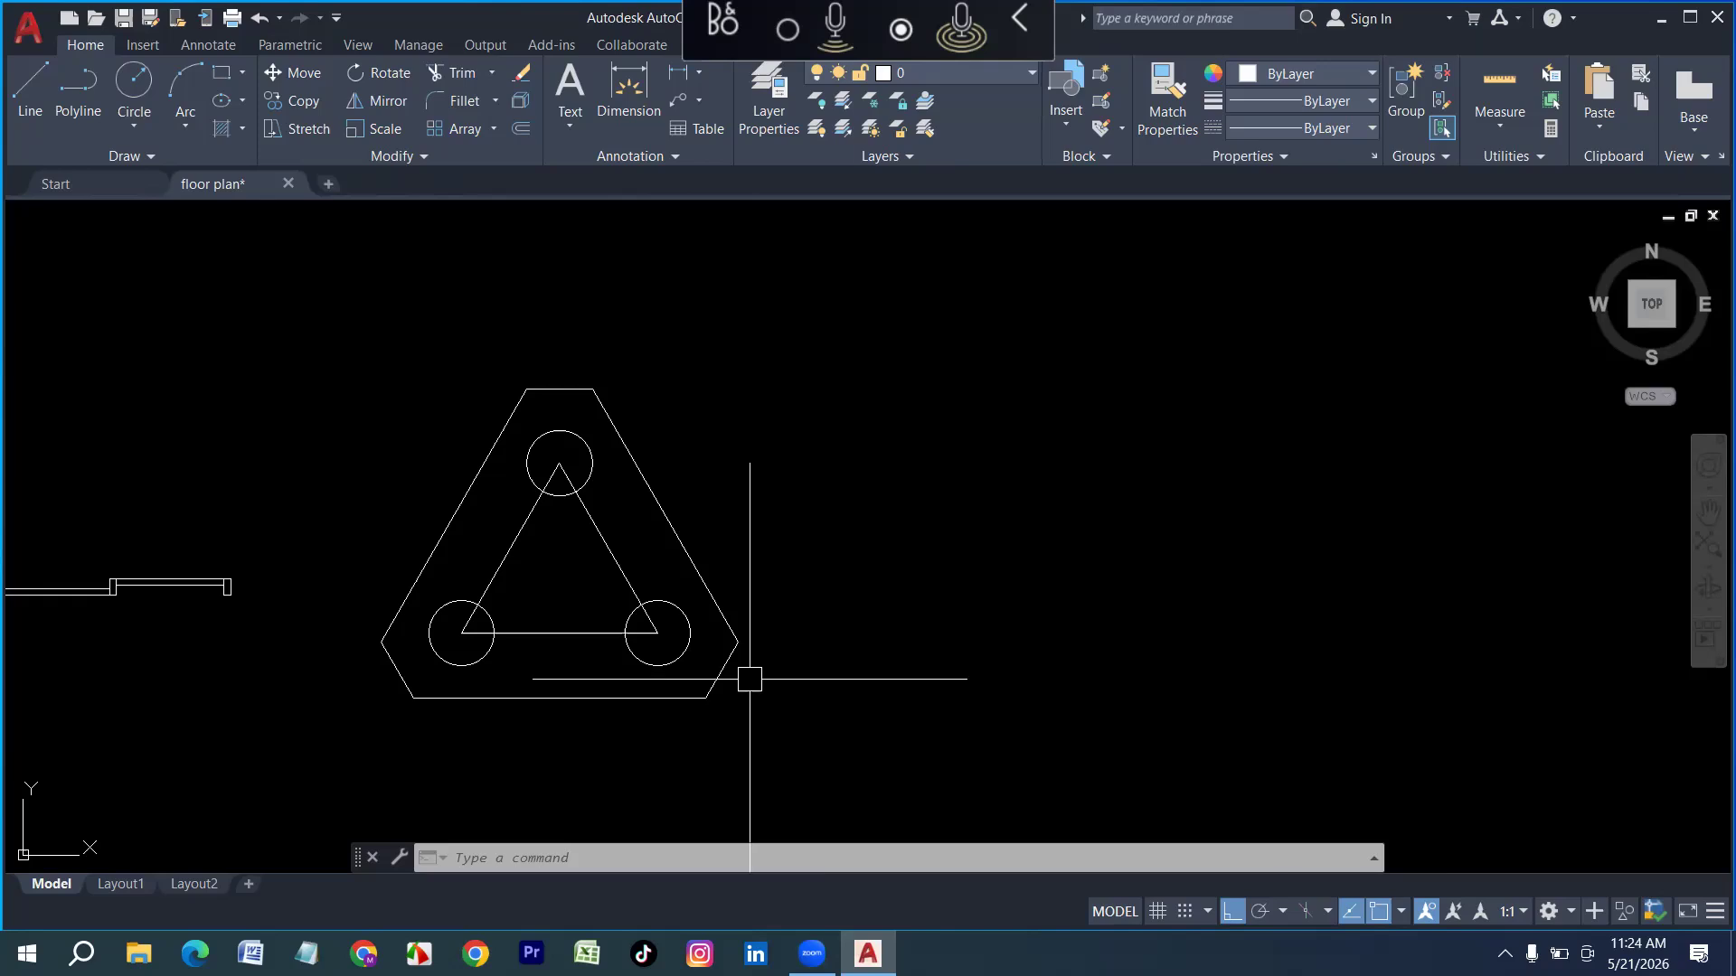
Draw a circle with a radius of 20" in the empty area to the right of the chamfered triangle
{"action": "scroll", "coordinate": [542, 619], "scroll_direction": "down", "scroll_amount": 4}
{"action": "scroll", "coordinate": [868, 667], "scroll_direction": "up", "scroll_amount": 1}
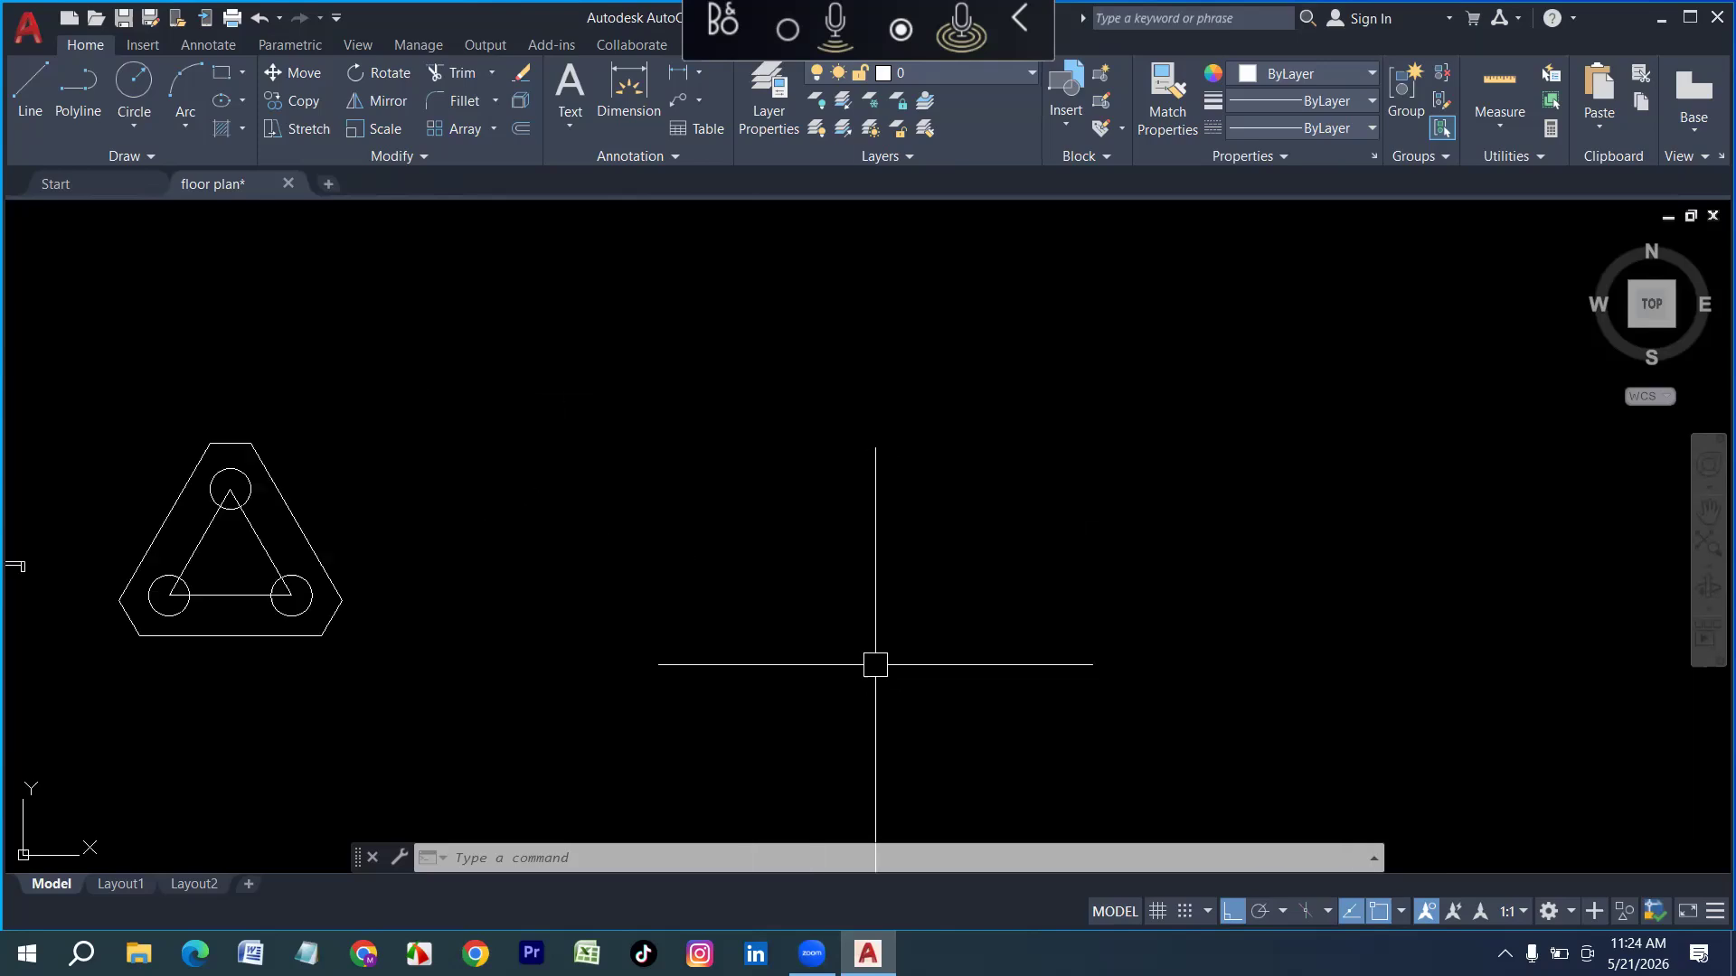
{"action": "scroll", "coordinate": [719, 689], "scroll_direction": "up", "scroll_amount": 3}
{"action": "key", "text": "Escape"}
{"action": "key", "text": "Escape"}
{"action": "type", "text": "c"}
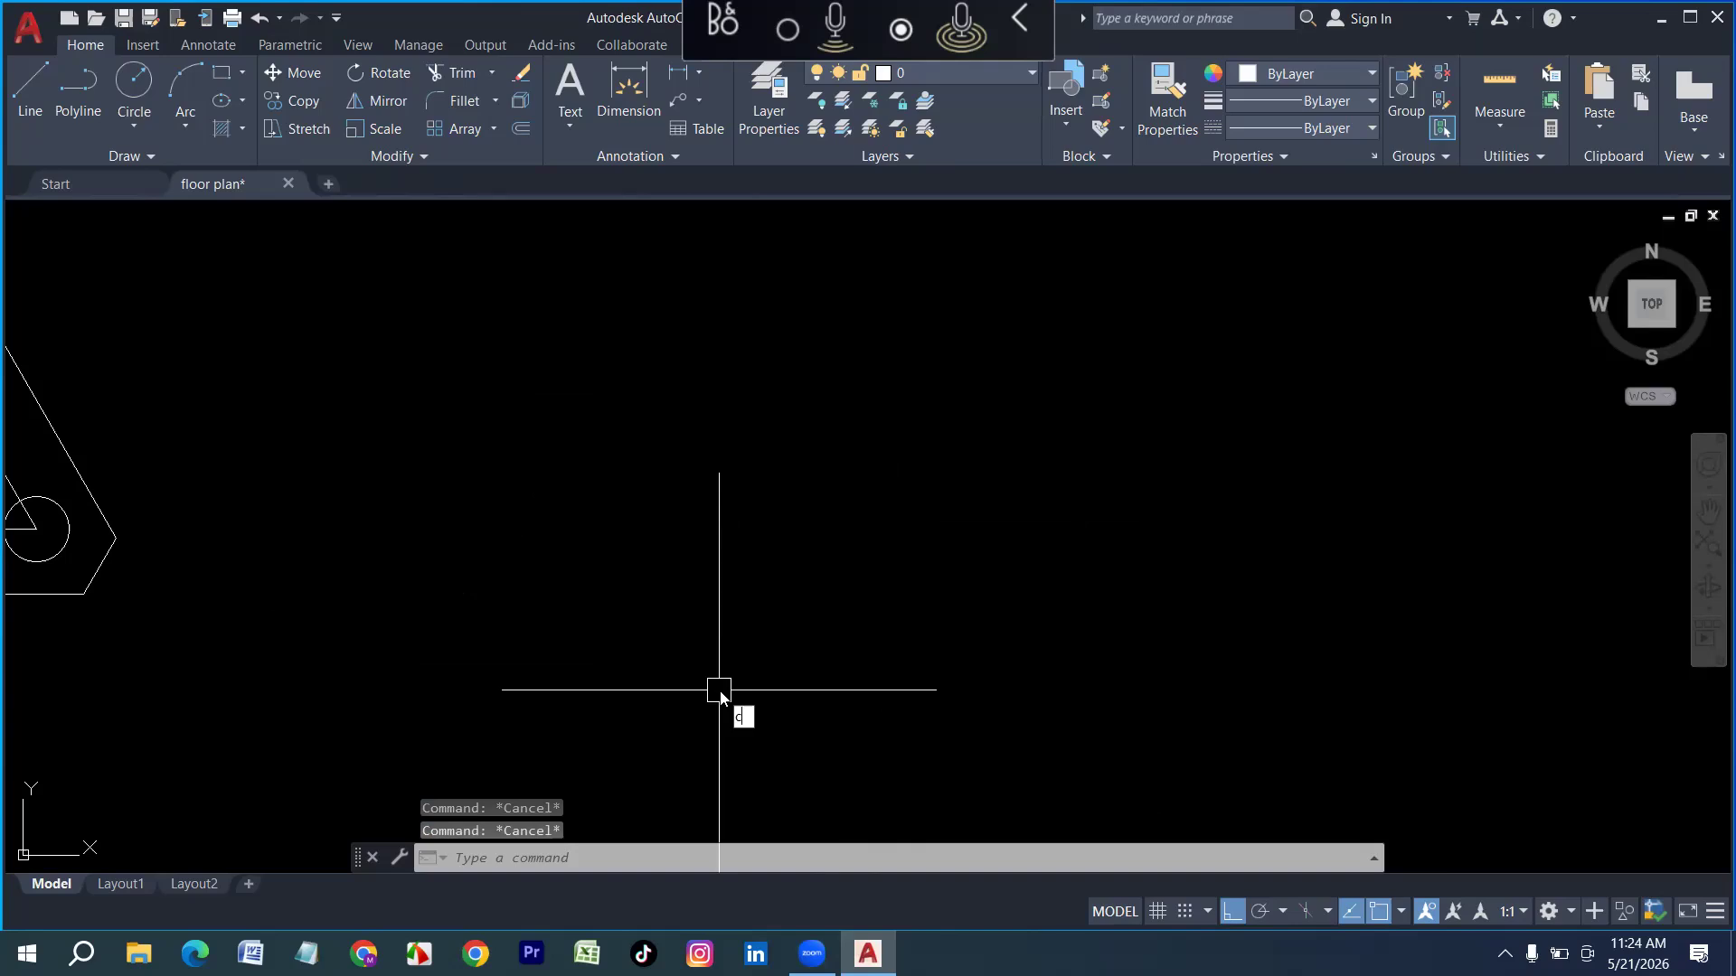
{"action": "key", "text": "Return"}
{"action": "left_click", "coordinate": [622, 561]}
{"action": "type", "text": "20"}
{"action": "key", "text": "Return"}
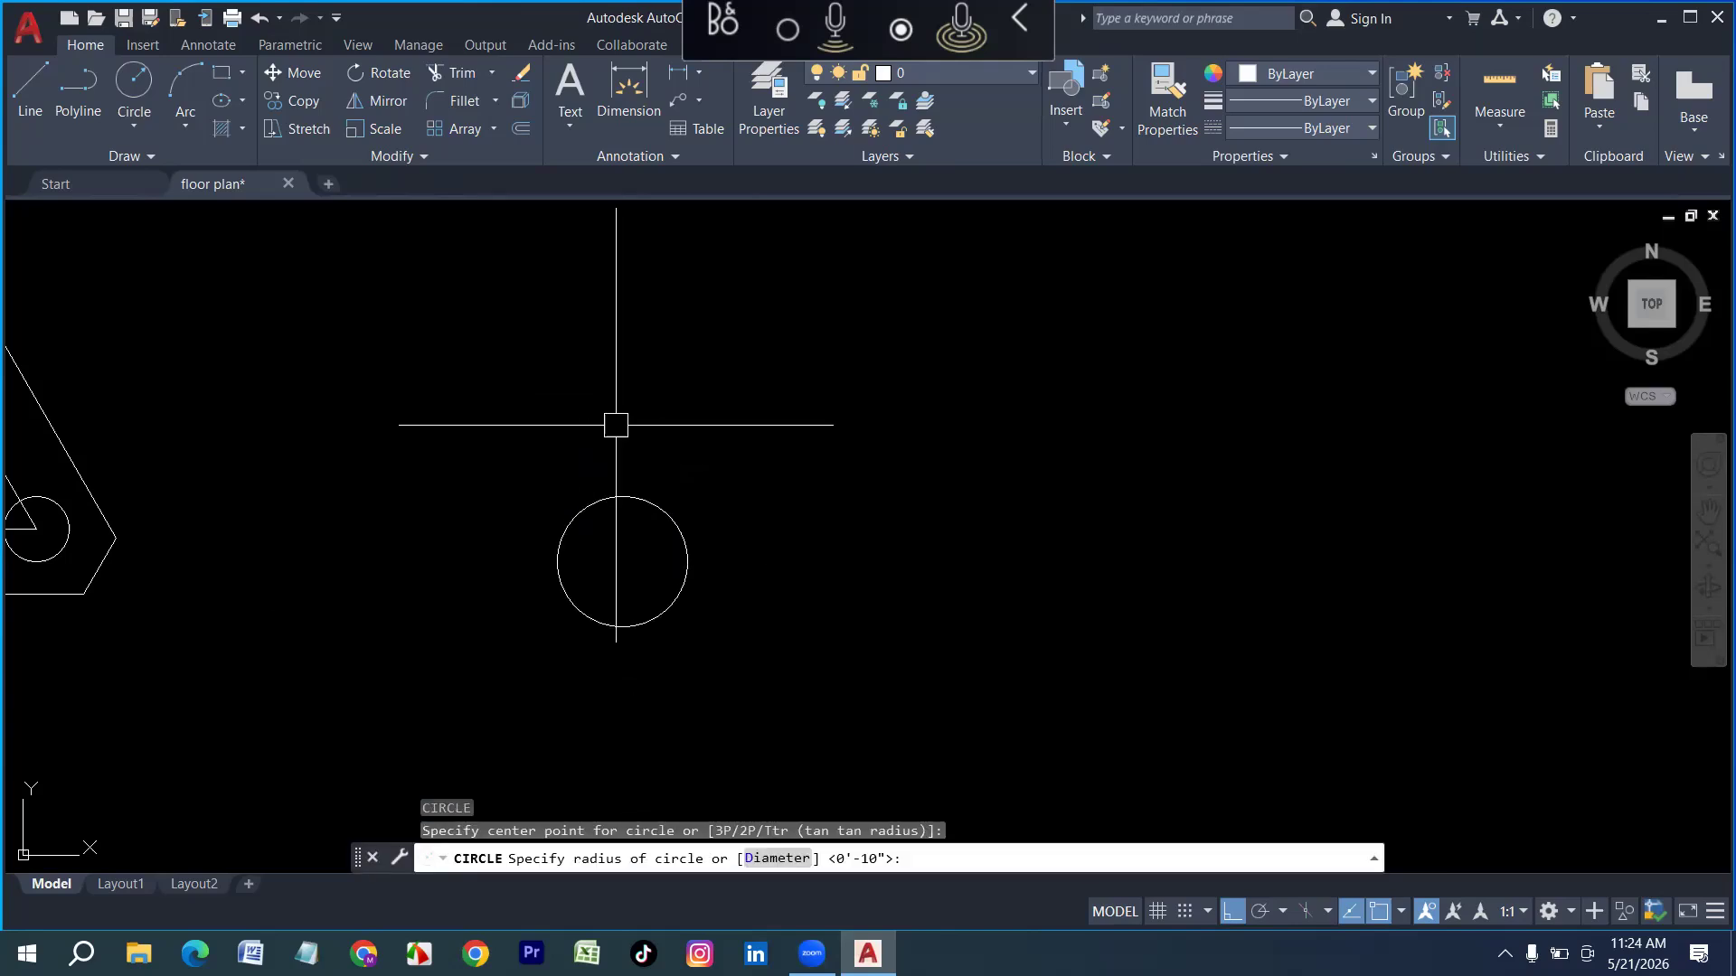
Offset the new circle inward by 3" to form a ring
{"action": "scroll", "coordinate": [696, 573], "scroll_direction": "up", "scroll_amount": 3}
{"action": "type", "text": "o"}
{"action": "key", "text": "Return"}
{"action": "type", "text": "3"}
{"action": "key", "text": "Return"}
{"action": "left_click", "coordinate": [626, 417]}
{"action": "left_click", "coordinate": [550, 513]}
{"action": "scroll", "coordinate": [504, 437], "scroll_direction": "up", "scroll_amount": 3}
{"action": "scroll", "coordinate": [517, 452], "scroll_direction": "down", "scroll_amount": 3}
{"action": "key", "text": "Escape"}
{"action": "key", "text": "Escape"}
Place a solid donut with inside diameter 0 and outside diameter 3" just inside the top of the inner circle
{"action": "type", "text": "do"}
{"action": "key", "text": "Return"}
{"action": "type", "text": "0"}
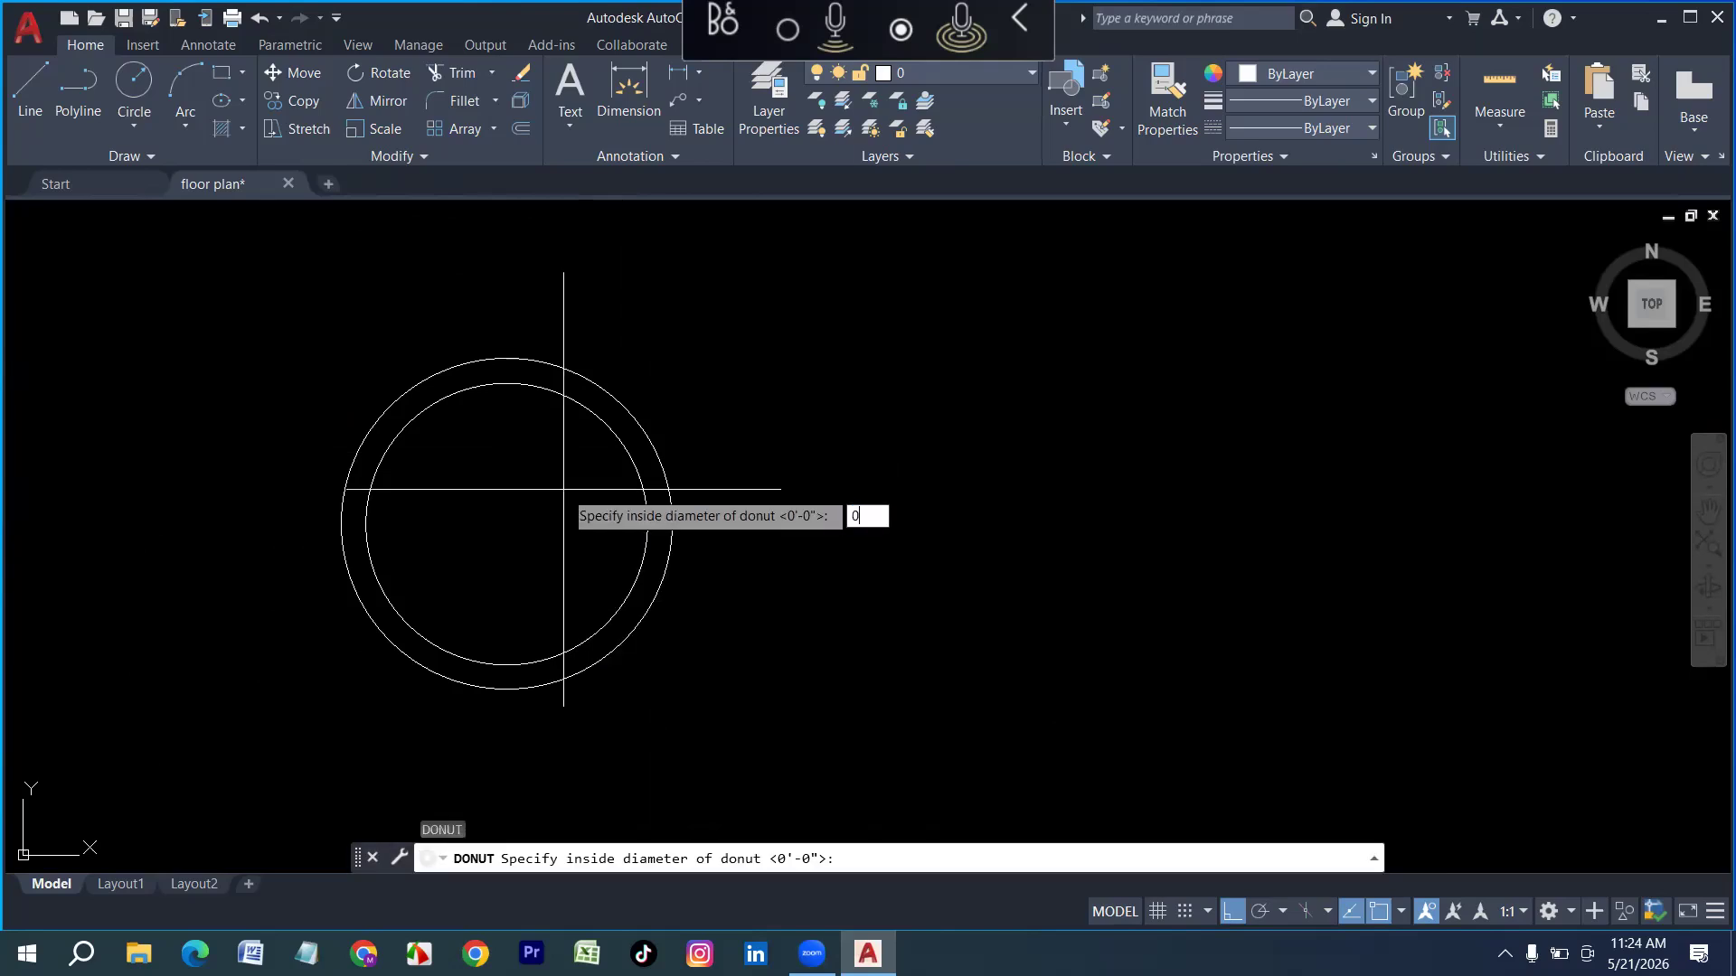
{"action": "key", "text": "Return"}
{"action": "type", "text": "3"}
{"action": "key", "text": "Return"}
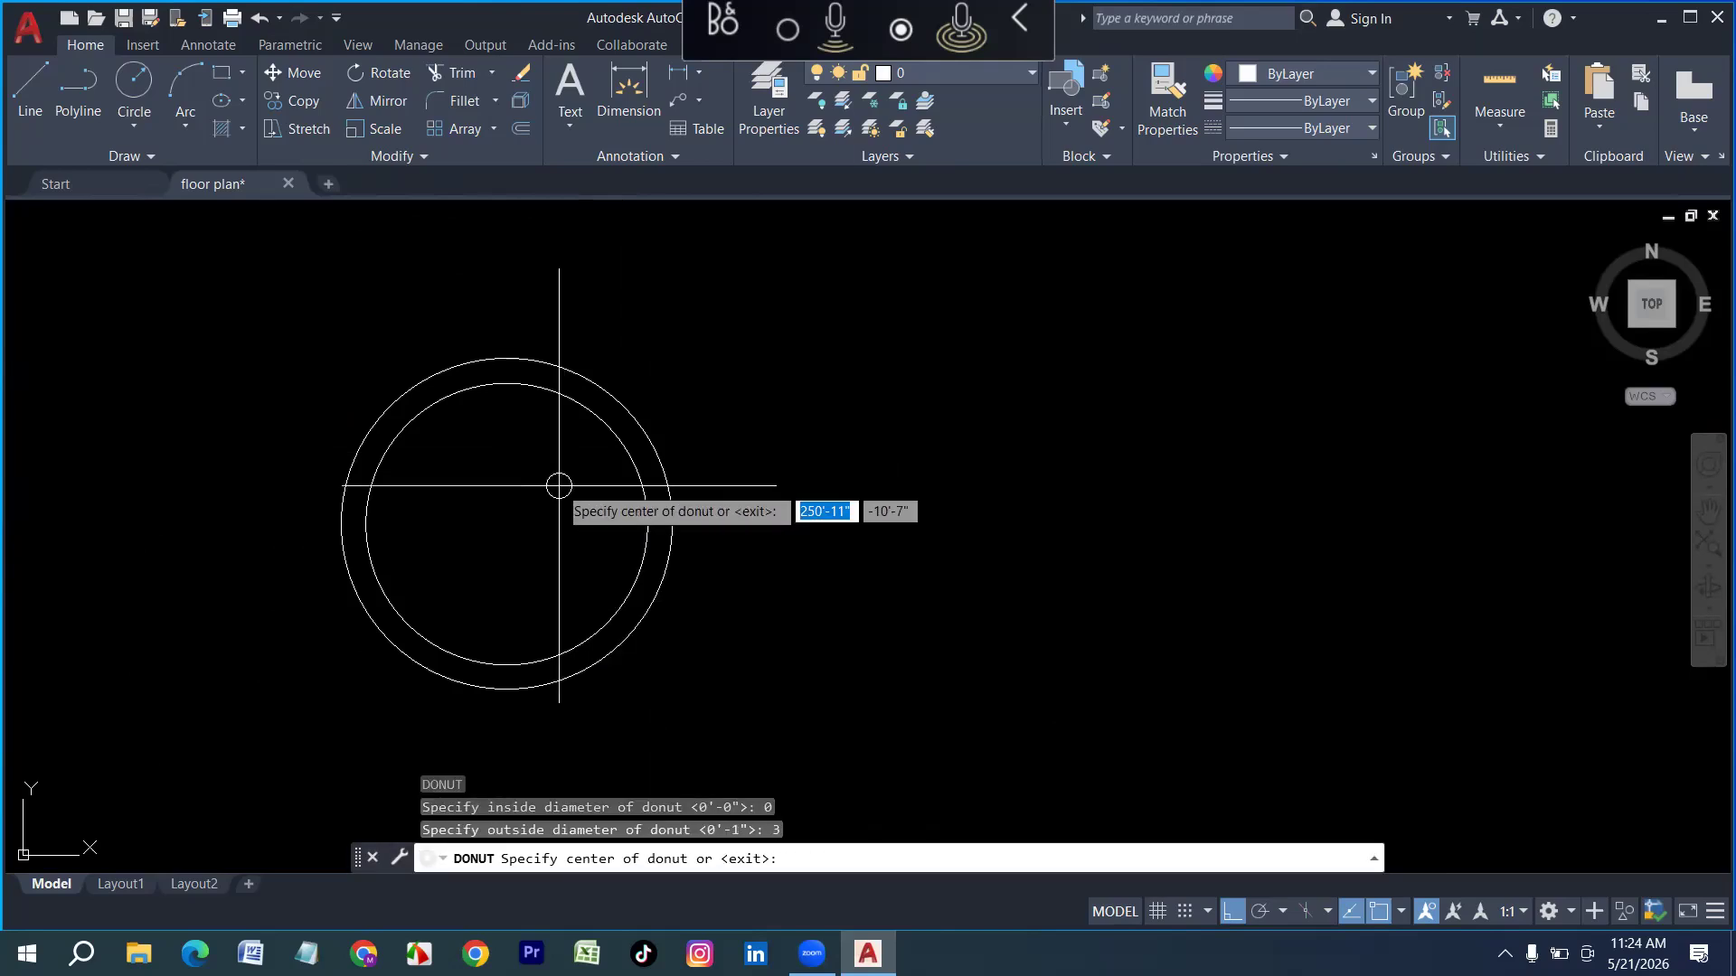
{"action": "left_click", "coordinate": [486, 380]}
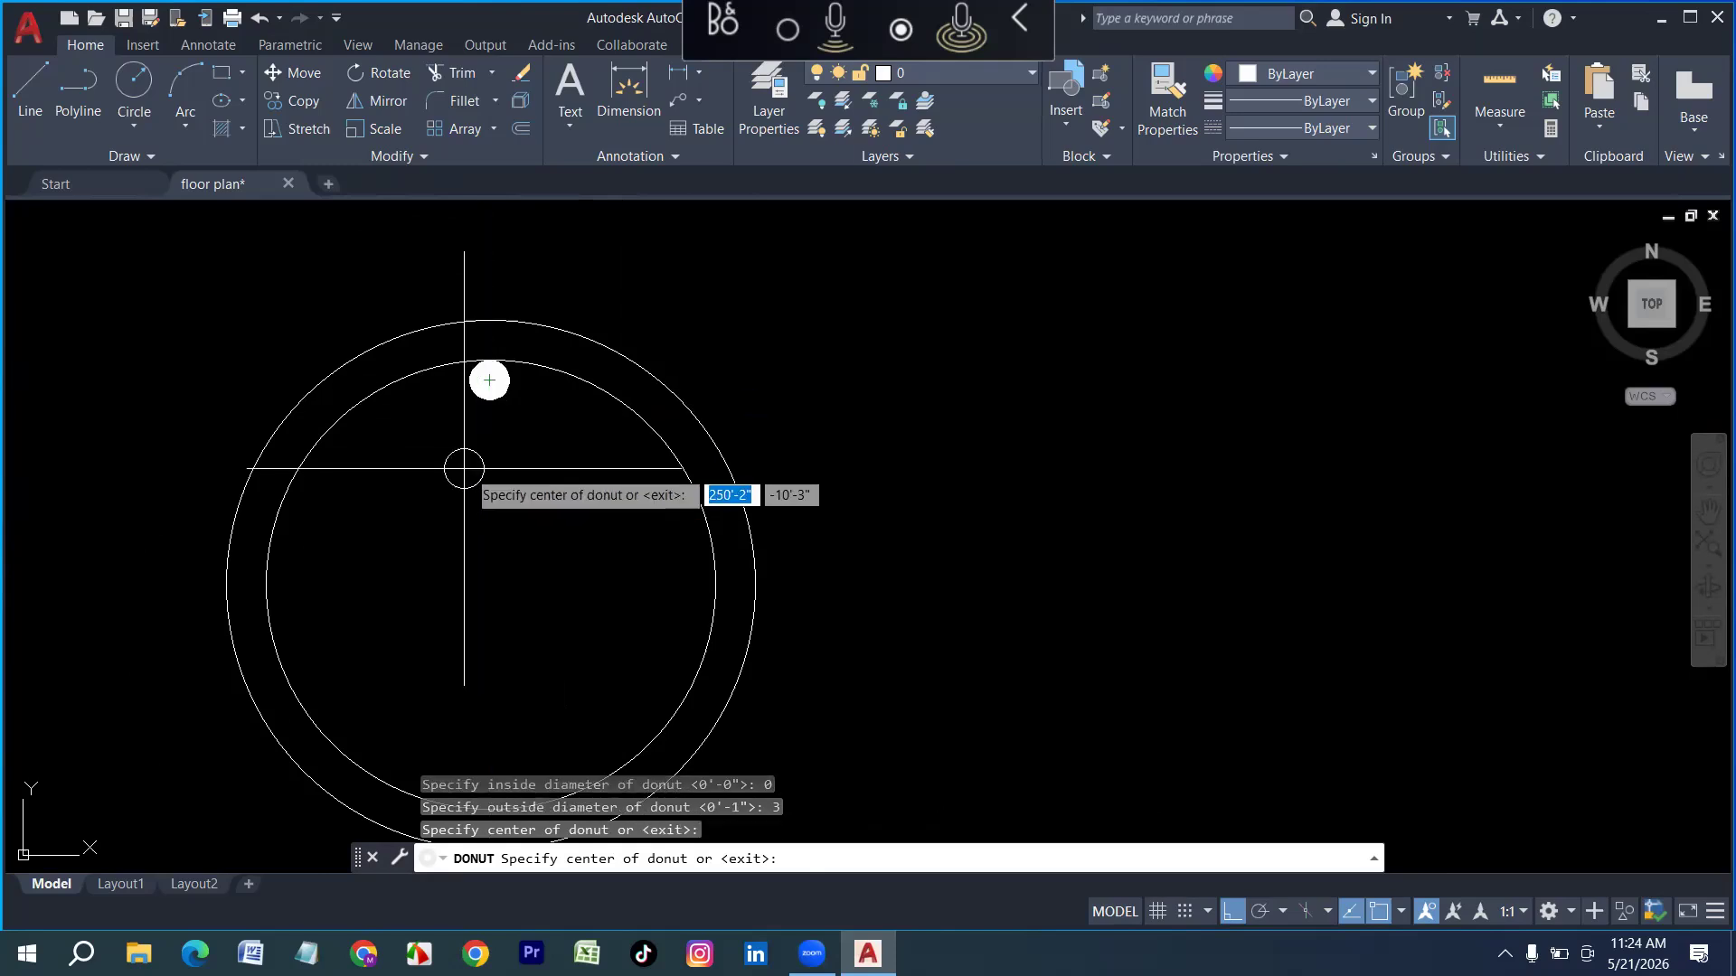
{"action": "key", "text": "Escape"}
Create a polar array of the donut around the ring's center, keeping the default six items
{"action": "type", "text": "AR"}
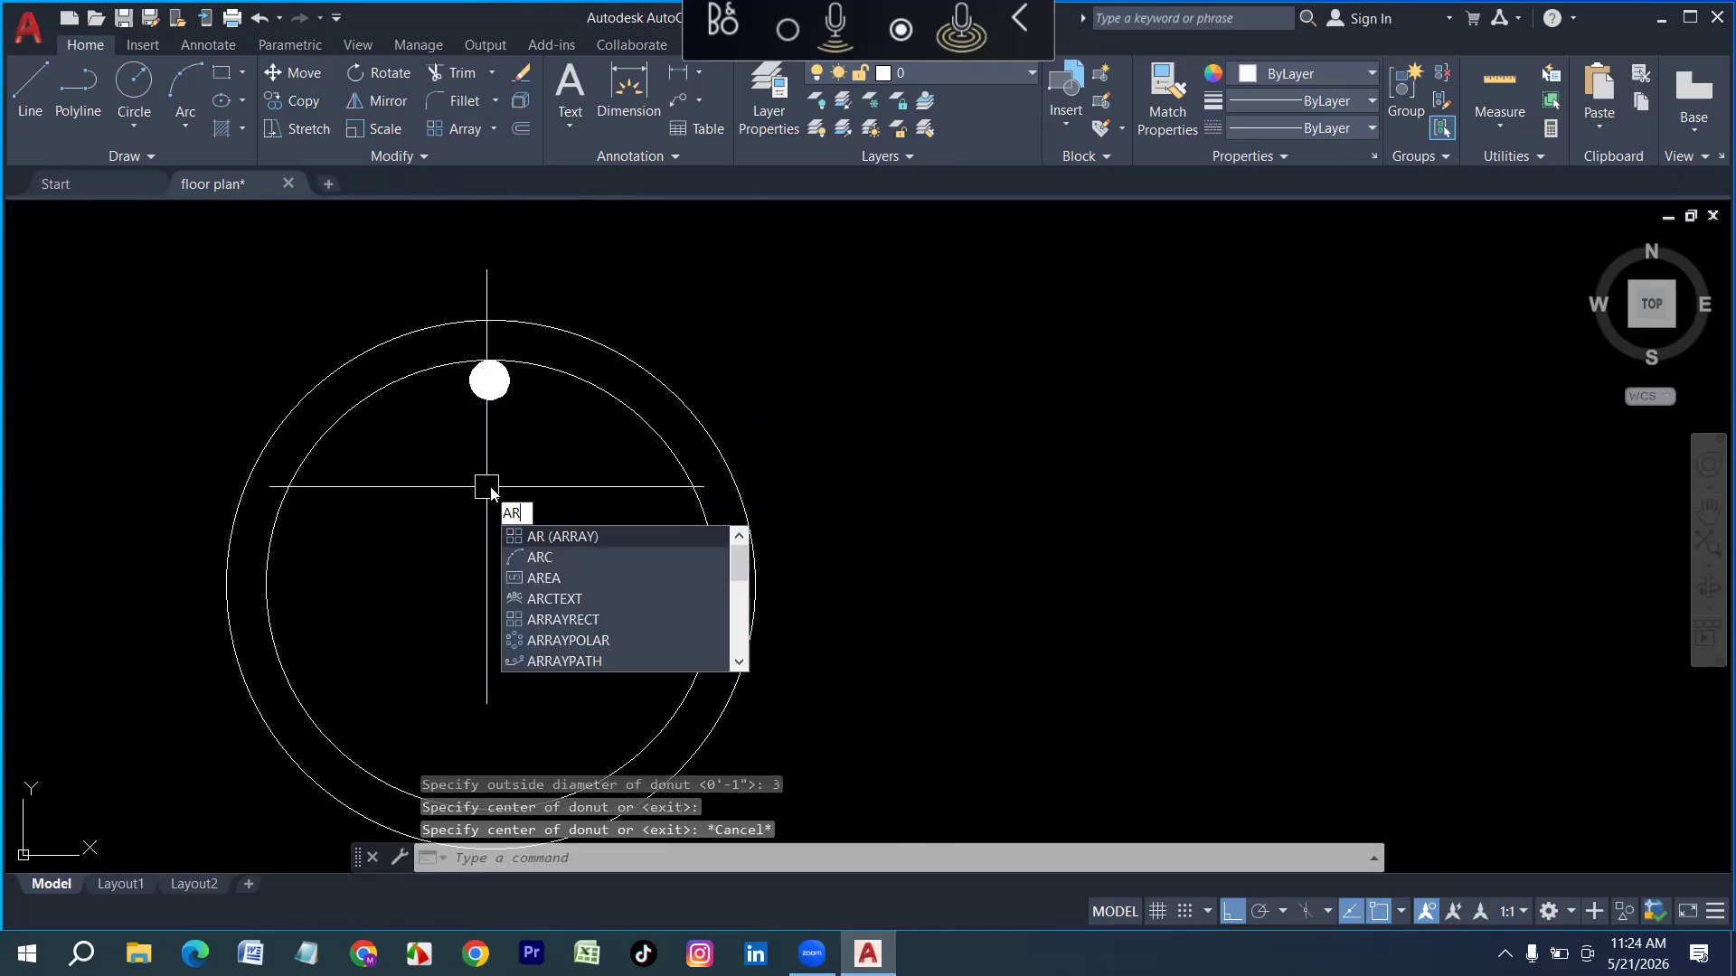
{"action": "key", "text": "Return"}
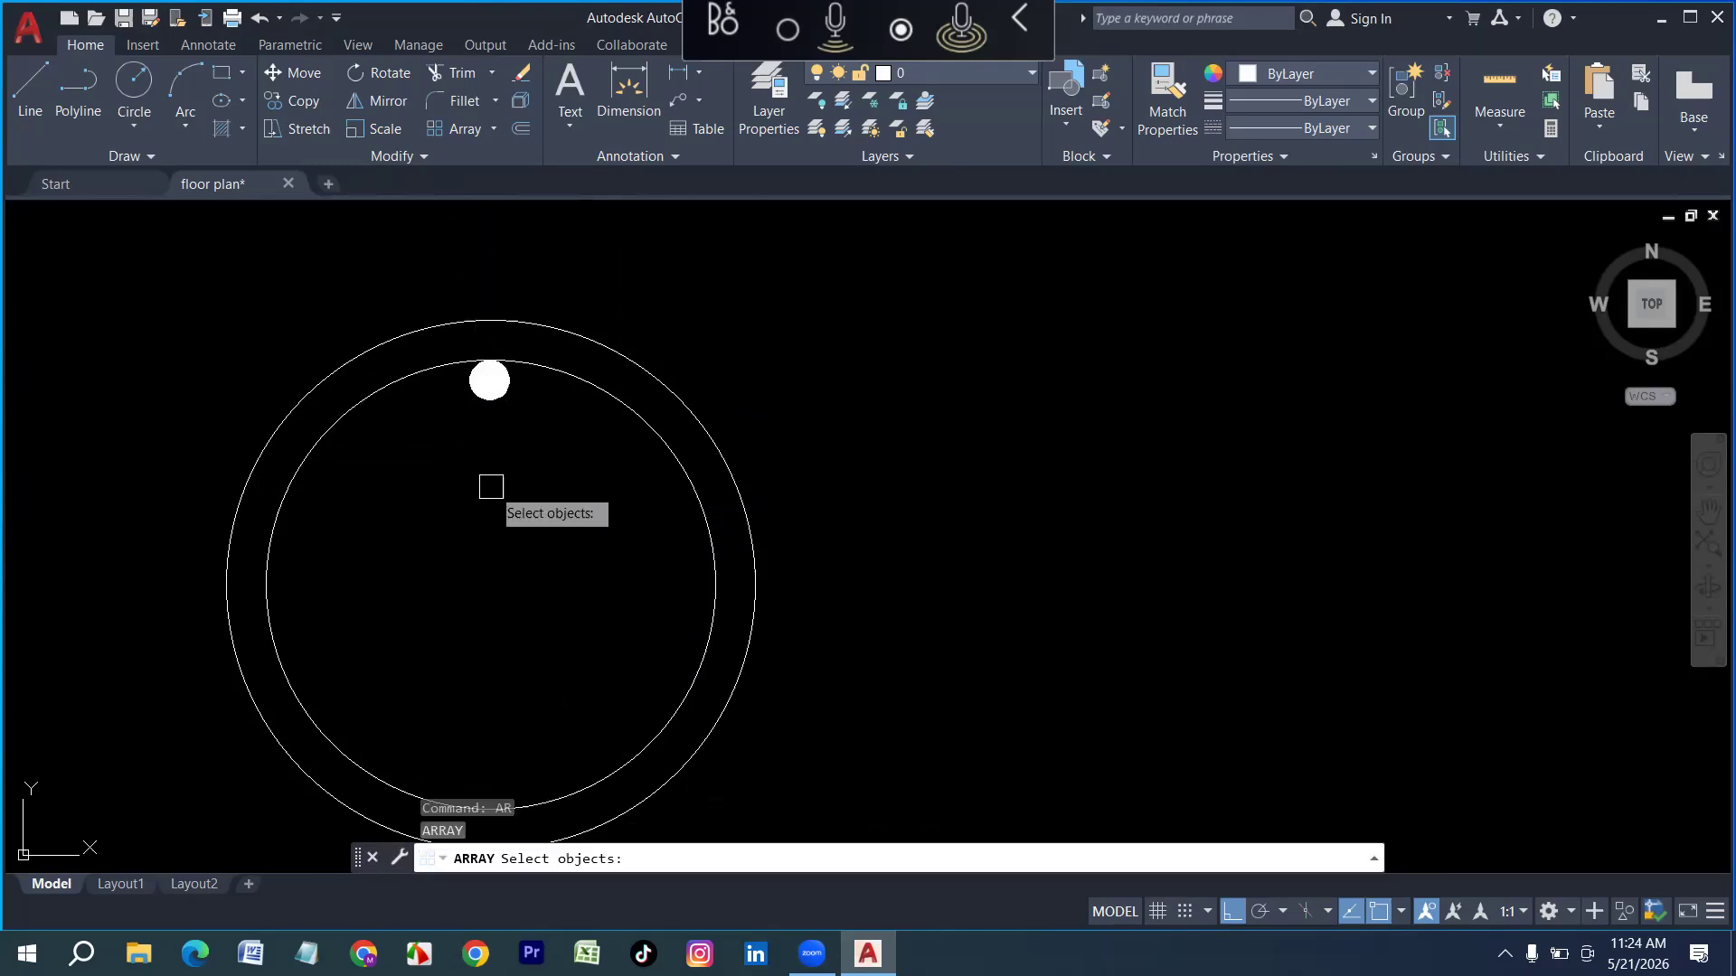
{"action": "left_click", "coordinate": [489, 381]}
{"action": "key", "text": "Return"}
{"action": "left_click", "coordinate": [543, 548]}
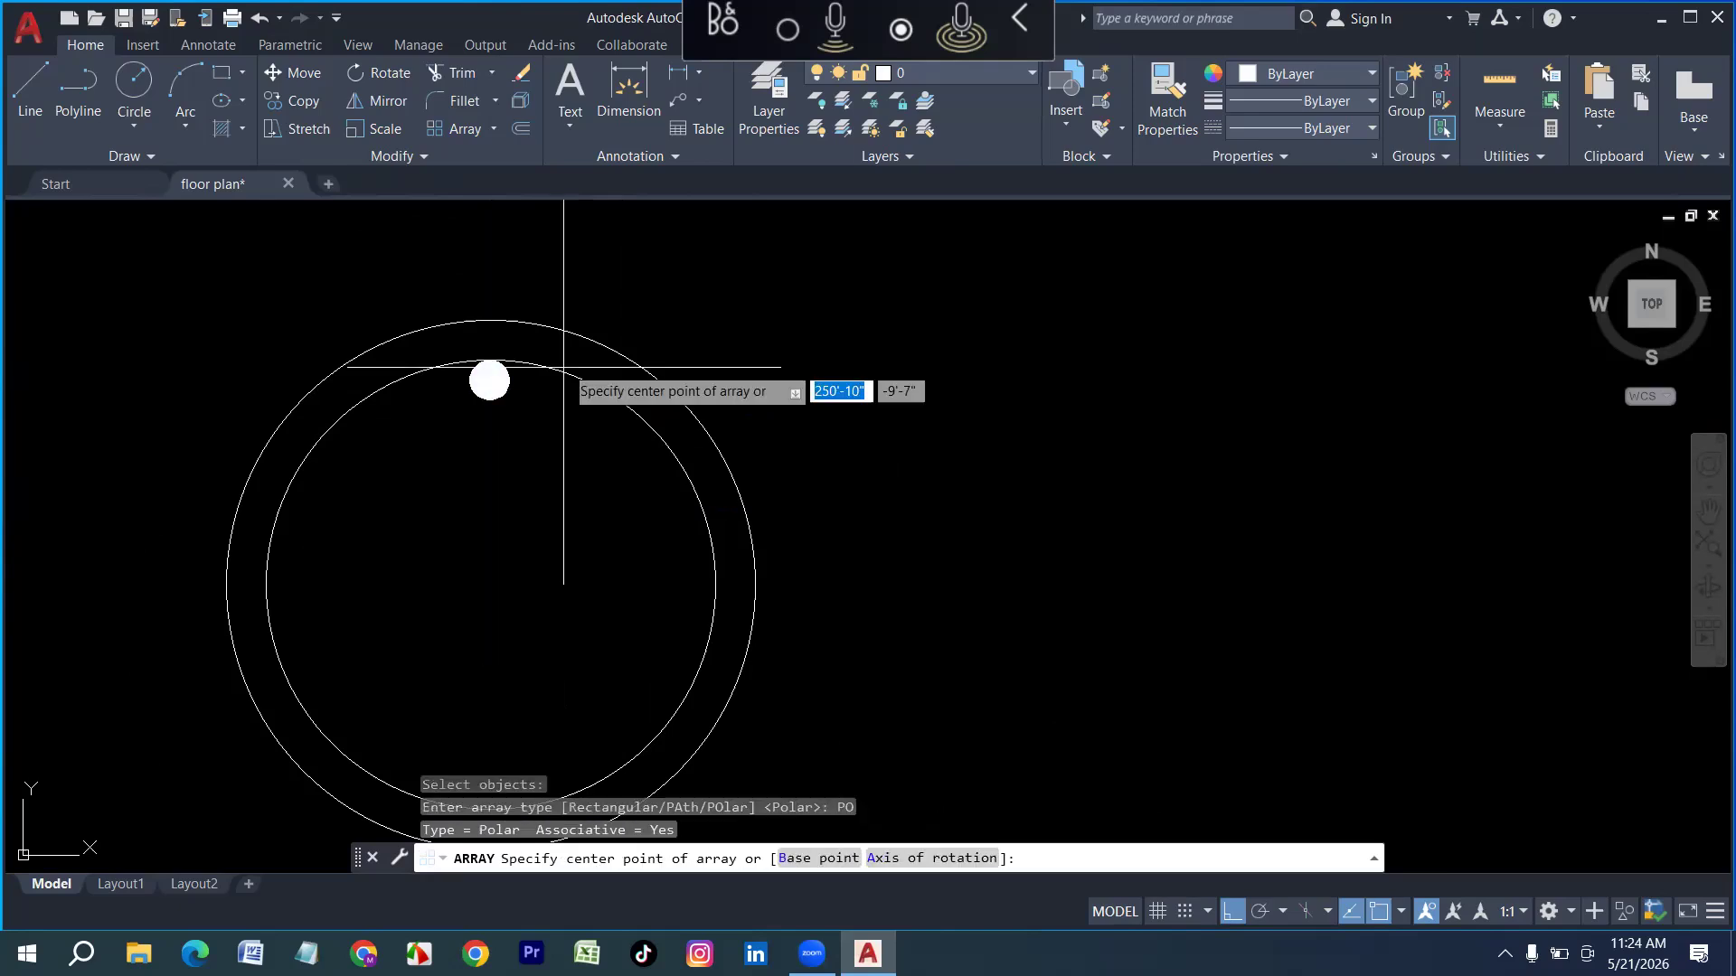
{"action": "left_click", "coordinate": [490, 584]}
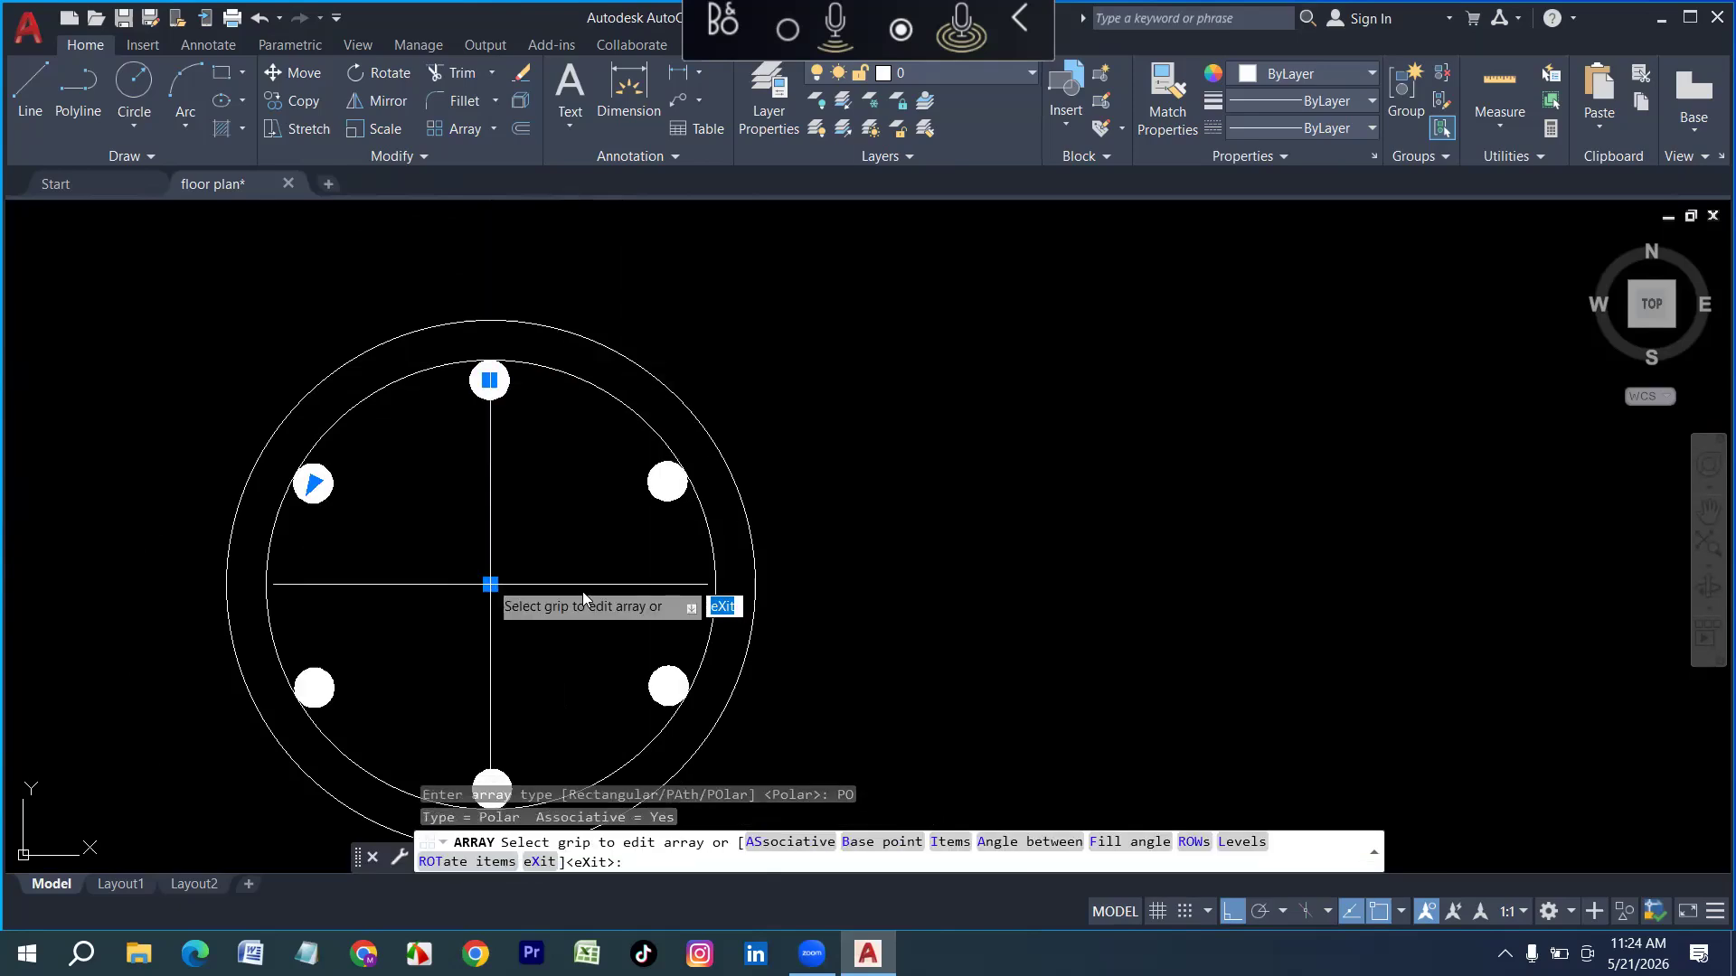
{"action": "key", "text": "Return"}
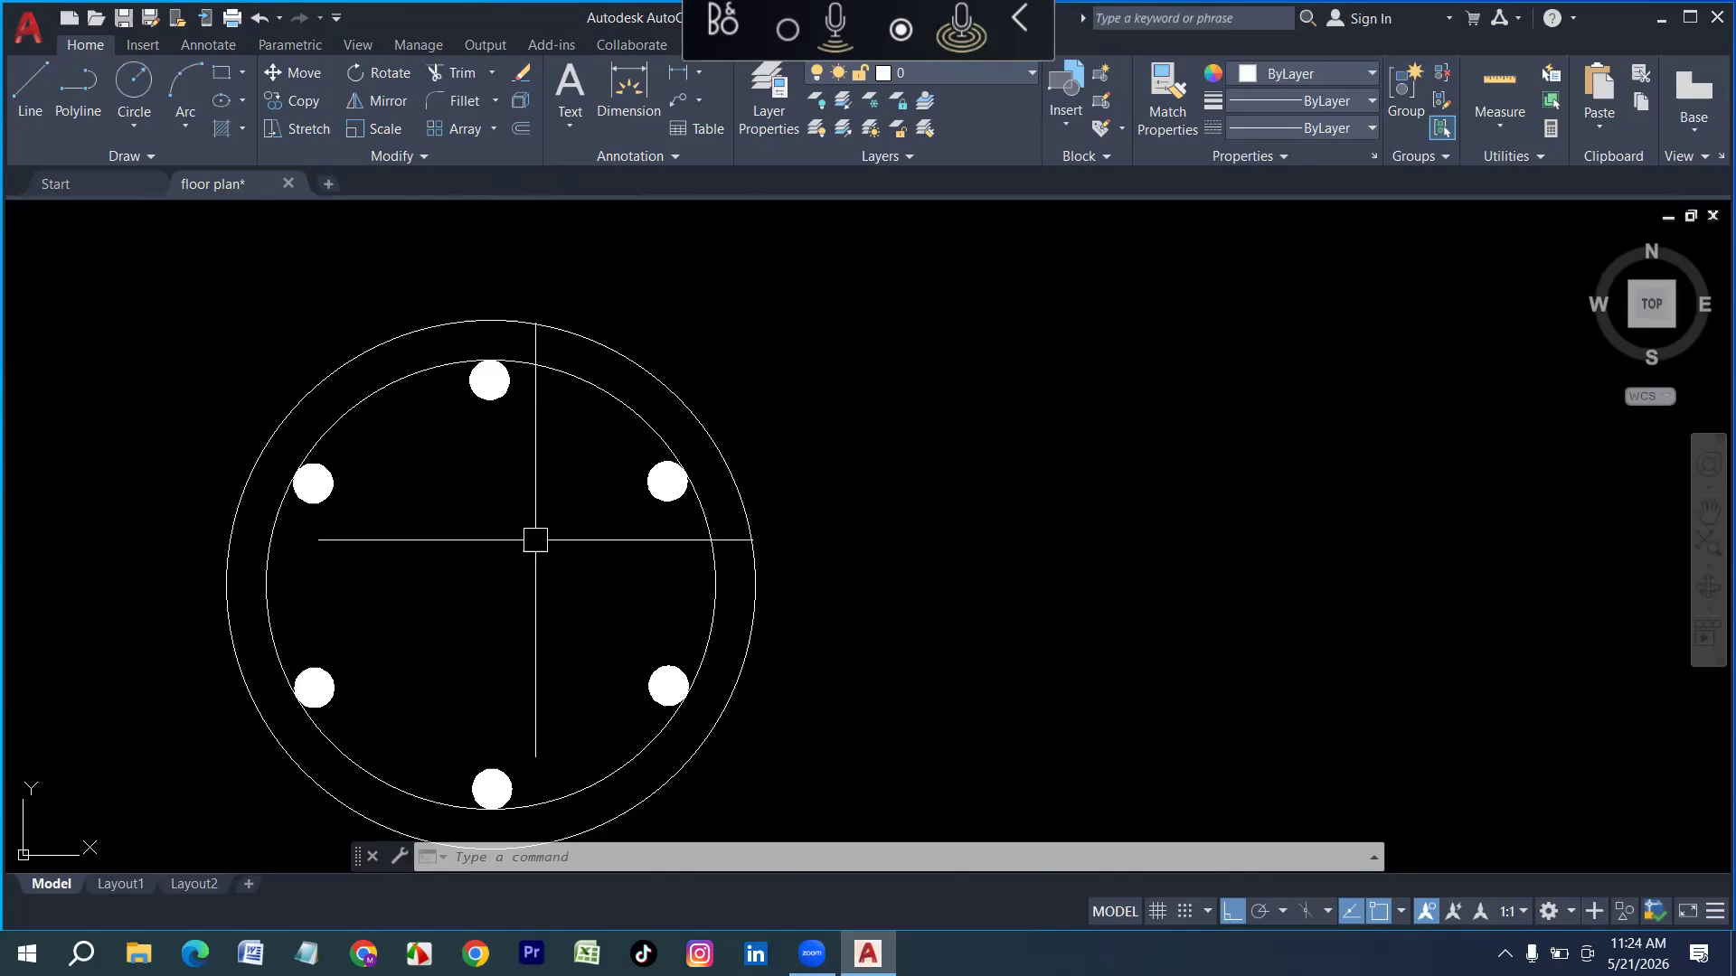
Draw a short horizontal line in the empty area to the right of the ring symbol
{"action": "scroll", "coordinate": [507, 533], "scroll_direction": "down", "scroll_amount": 4}
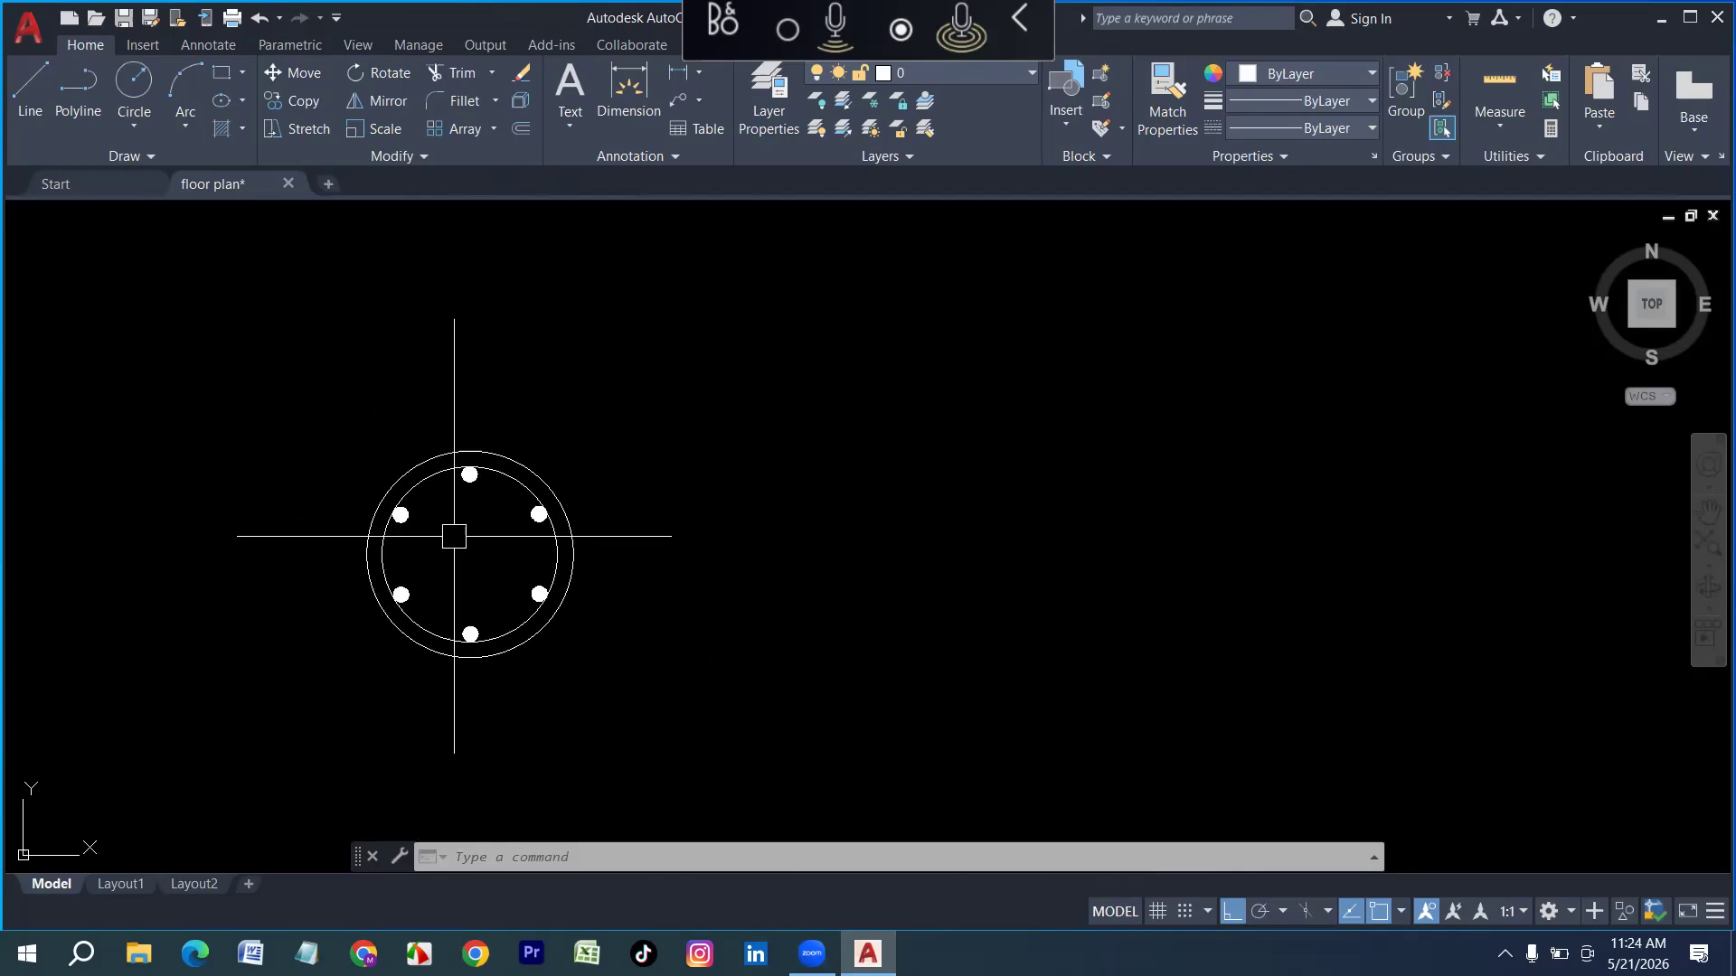
{"action": "scroll", "coordinate": [793, 586], "scroll_direction": "up", "scroll_amount": 2}
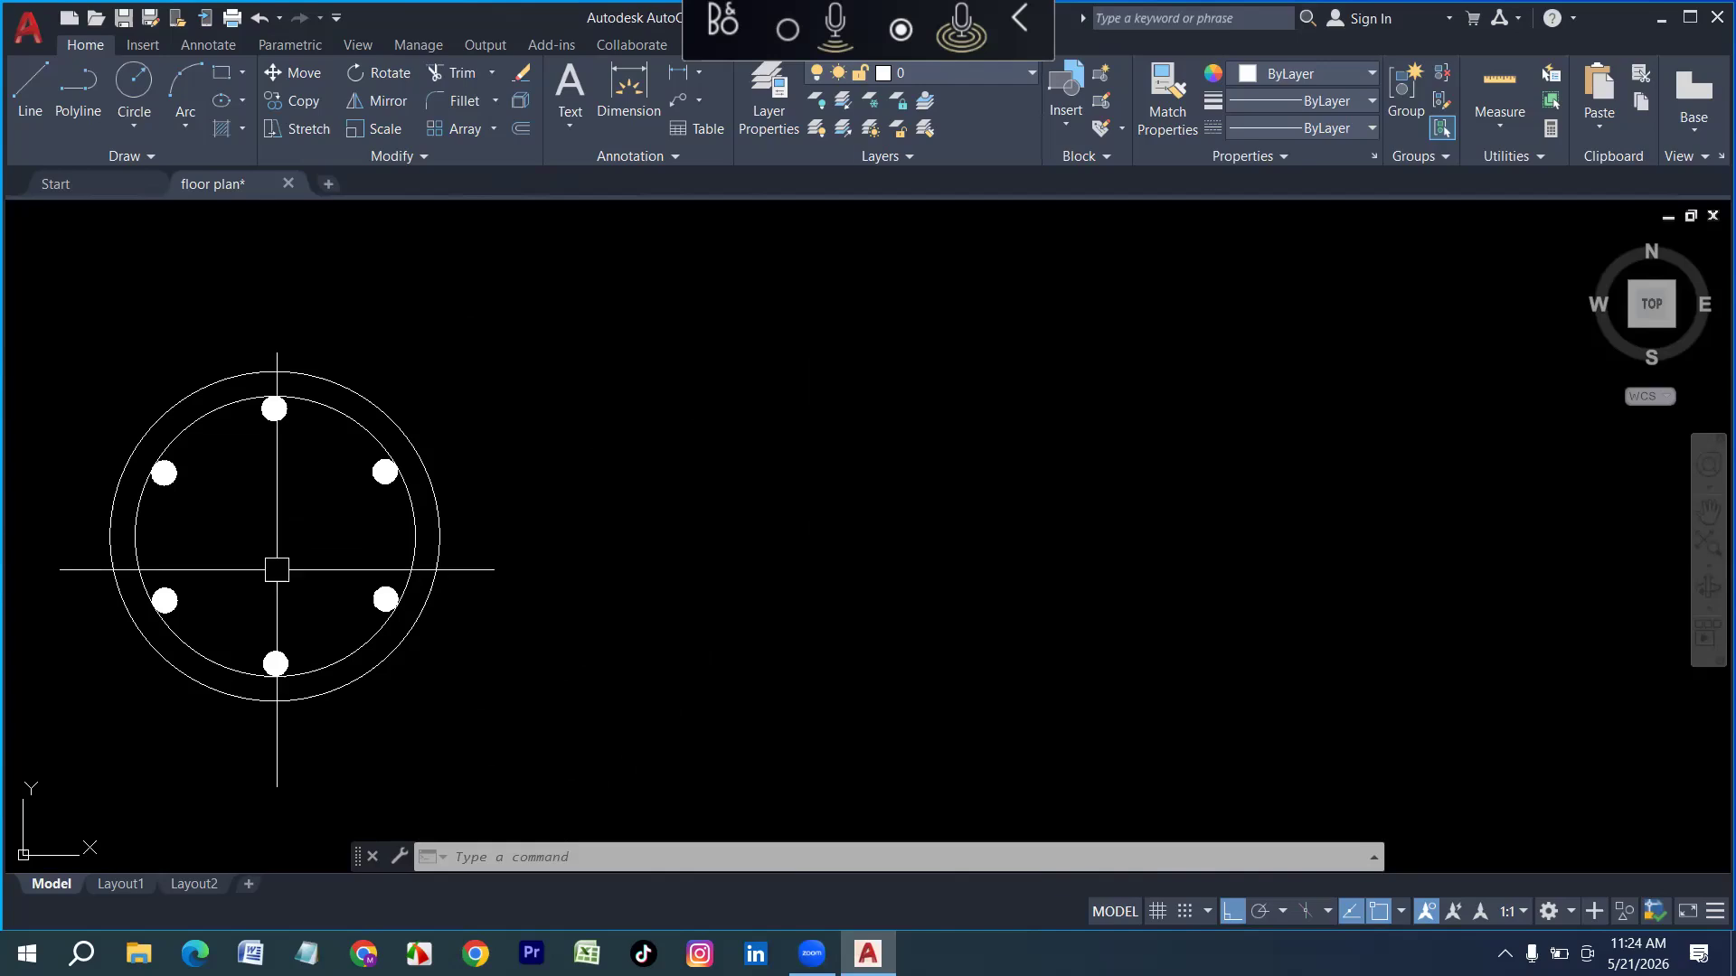
{"action": "left_click", "coordinate": [22, 94]}
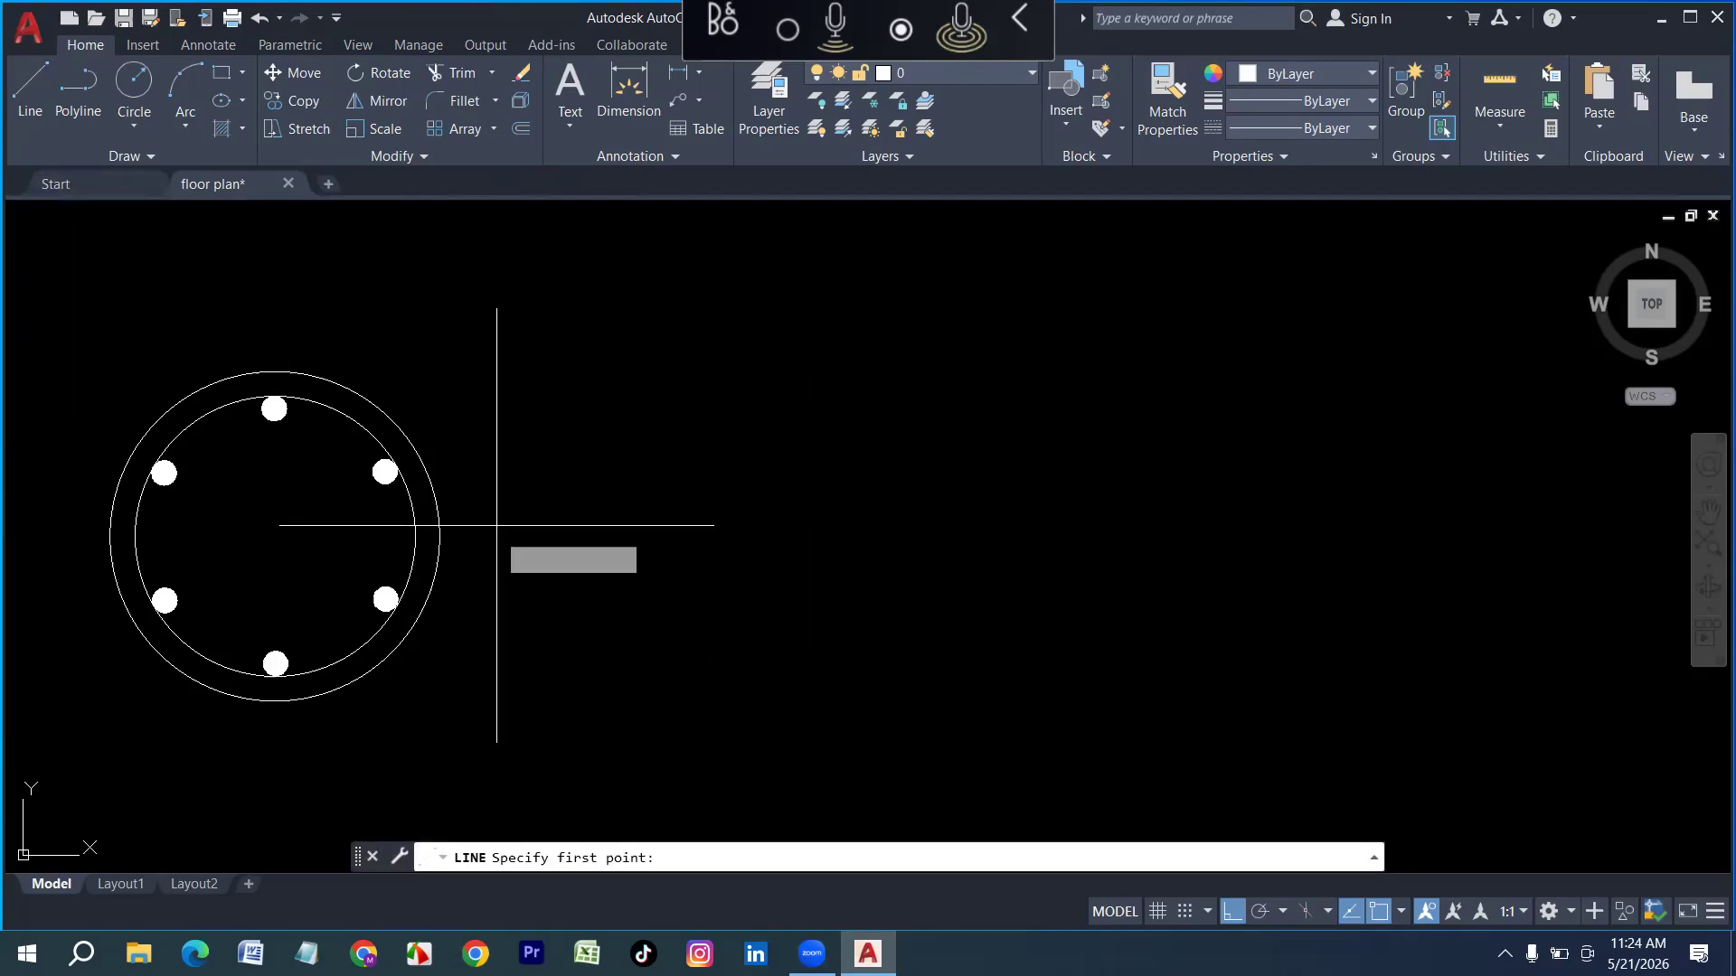
{"action": "left_click", "coordinate": [542, 592]}
{"action": "left_click", "coordinate": [737, 608]}
{"action": "key", "text": "Escape"}
Copy the horizontal line to its right, level with the original and separated by a gap
{"action": "scroll", "coordinate": [705, 639], "scroll_direction": "up", "scroll_amount": 2}
{"action": "left_click", "coordinate": [689, 643]}
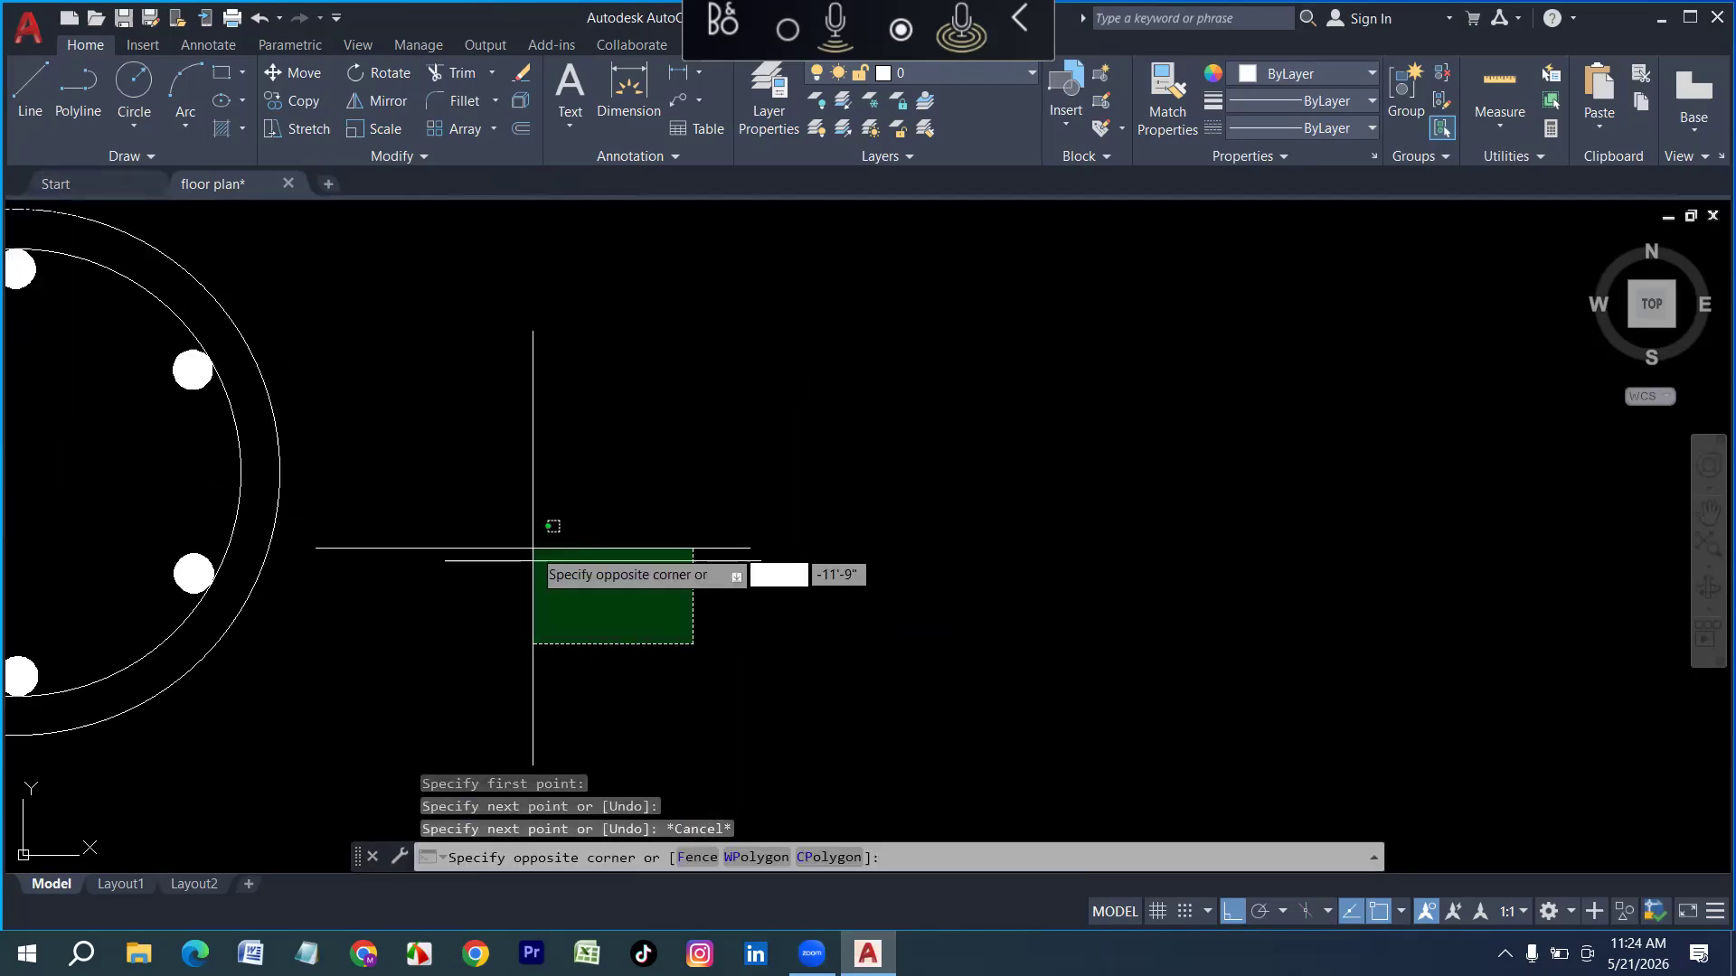
{"action": "left_click", "coordinate": [533, 552]}
{"action": "type", "text": "co"}
{"action": "key", "text": "Return"}
{"action": "left_click", "coordinate": [525, 583]}
{"action": "scroll", "coordinate": [325, 583], "scroll_direction": "down", "scroll_amount": 2}
{"action": "left_click", "coordinate": [822, 592]}
{"action": "key", "text": "Escape"}
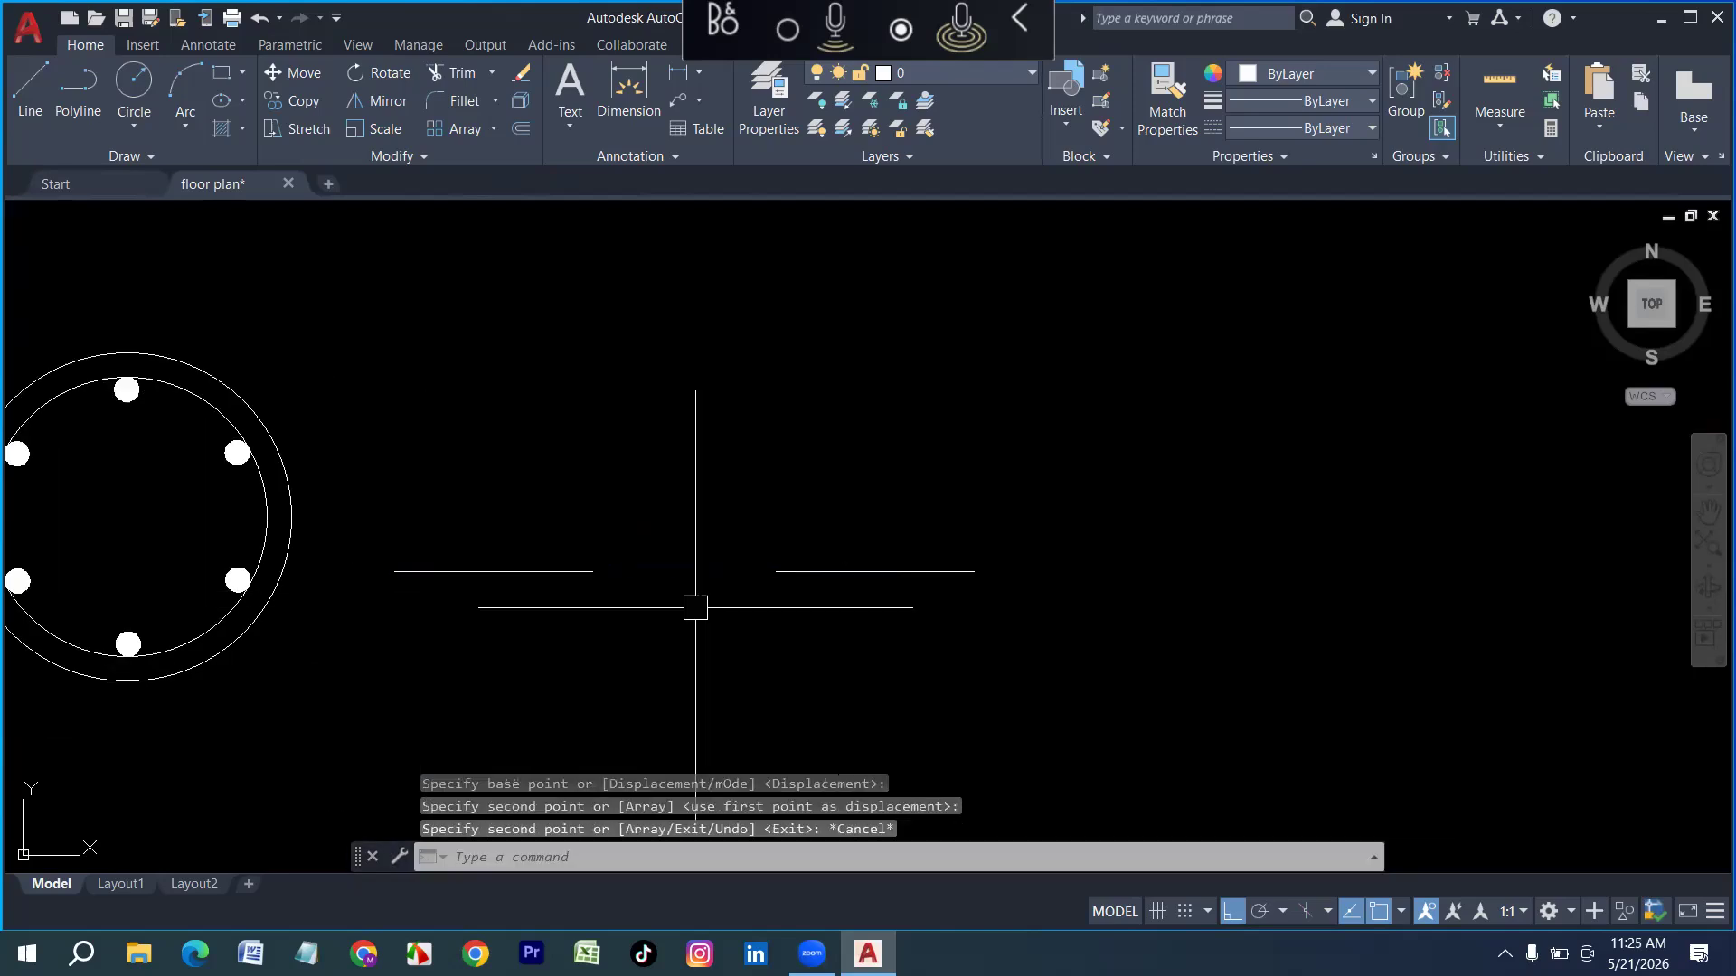
Join the two collinear horizontal lines into a single line across the gap
{"action": "scroll", "coordinate": [796, 613], "scroll_direction": "up", "scroll_amount": 2}
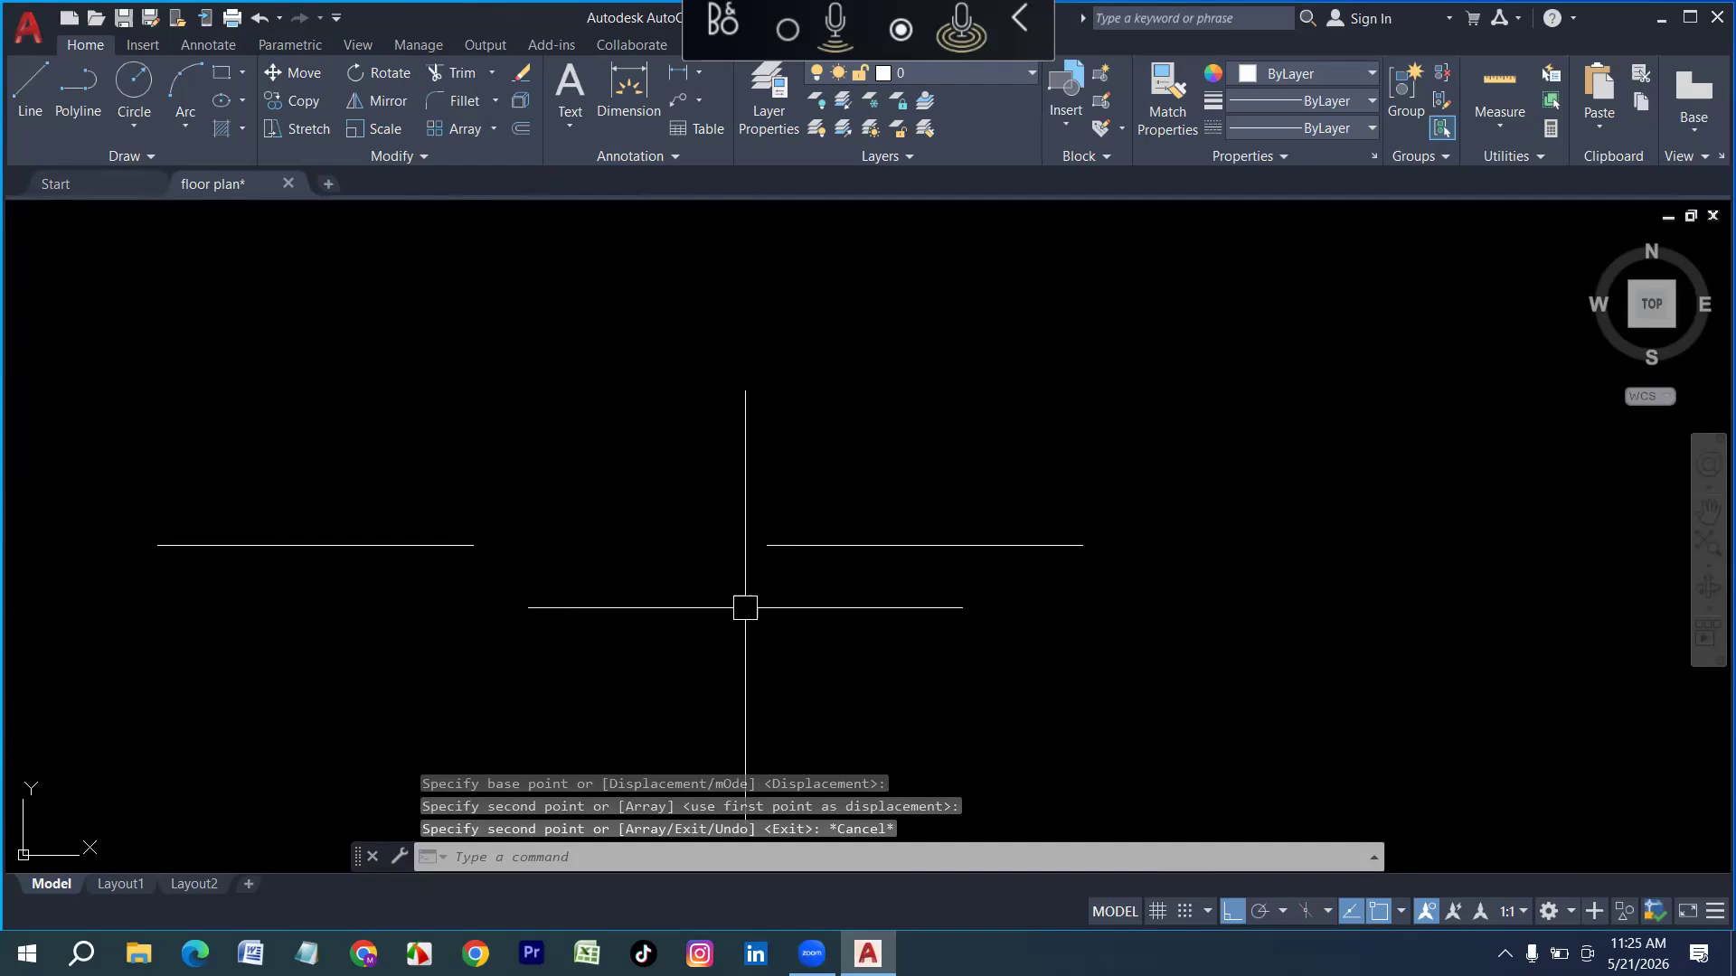
{"action": "type", "text": "j"}
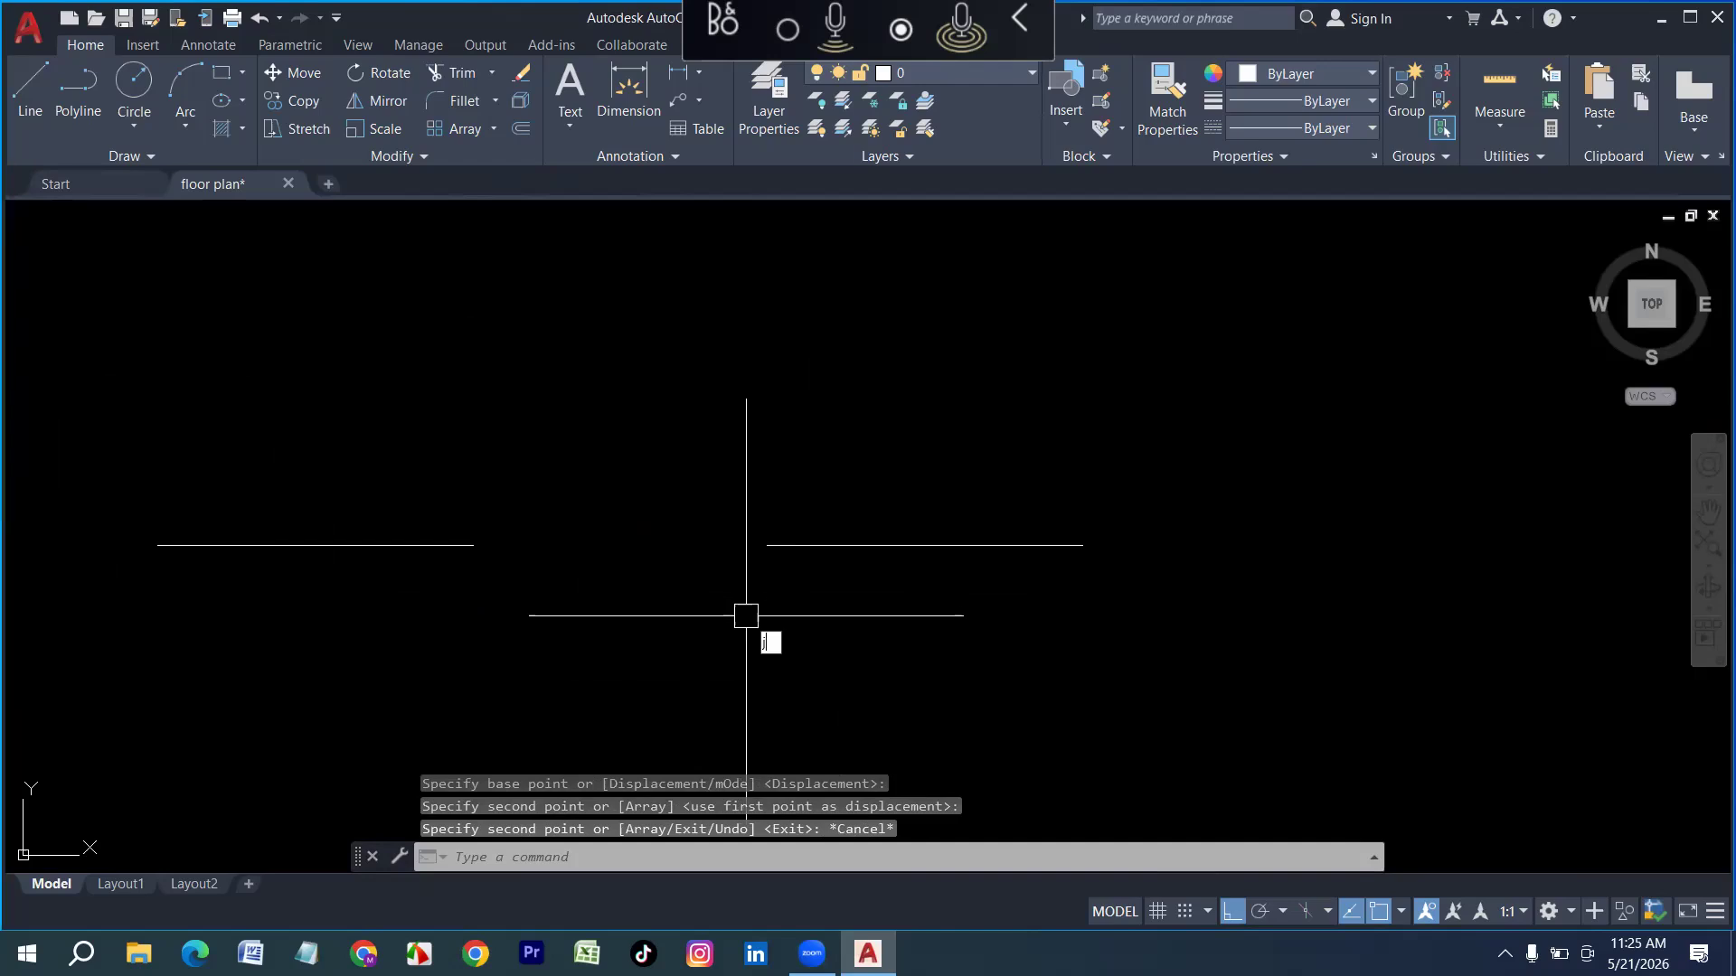
{"action": "key", "text": "Return"}
{"action": "left_click", "coordinate": [788, 546]}
{"action": "left_click", "coordinate": [461, 545]}
{"action": "key", "text": "Return"}
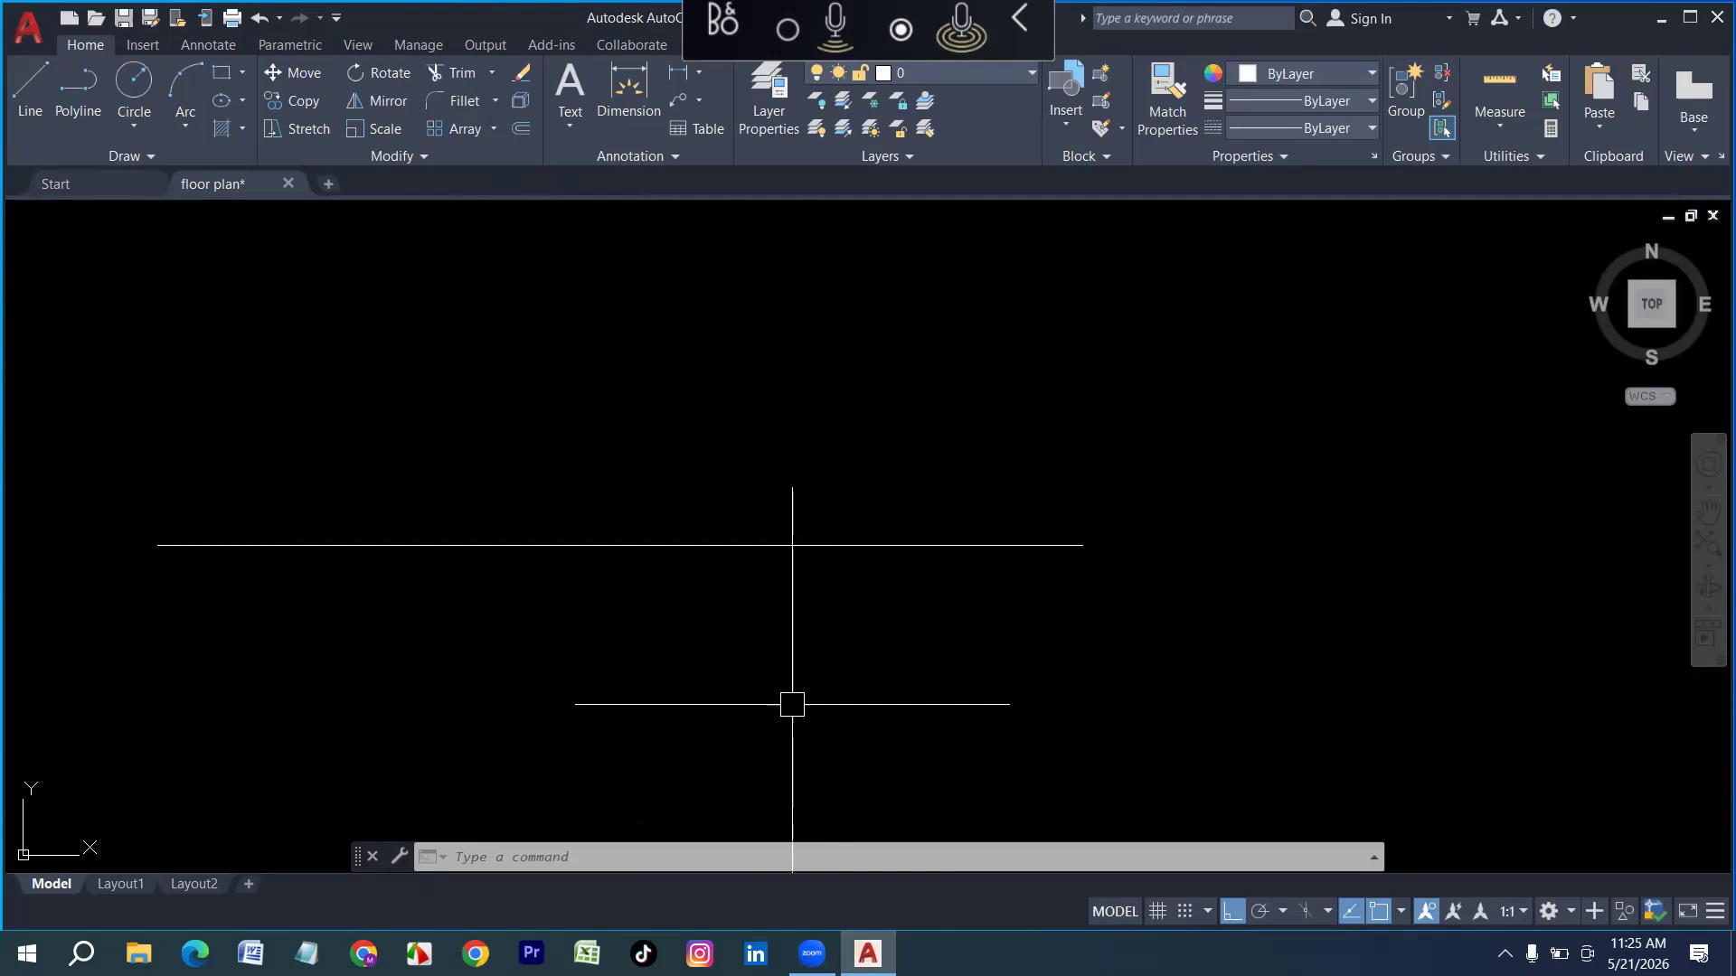
Draw a circle with a radius of about 3'-4" in the empty area to the right of the joined line
{"action": "scroll", "coordinate": [484, 693], "scroll_direction": "down", "scroll_amount": 5}
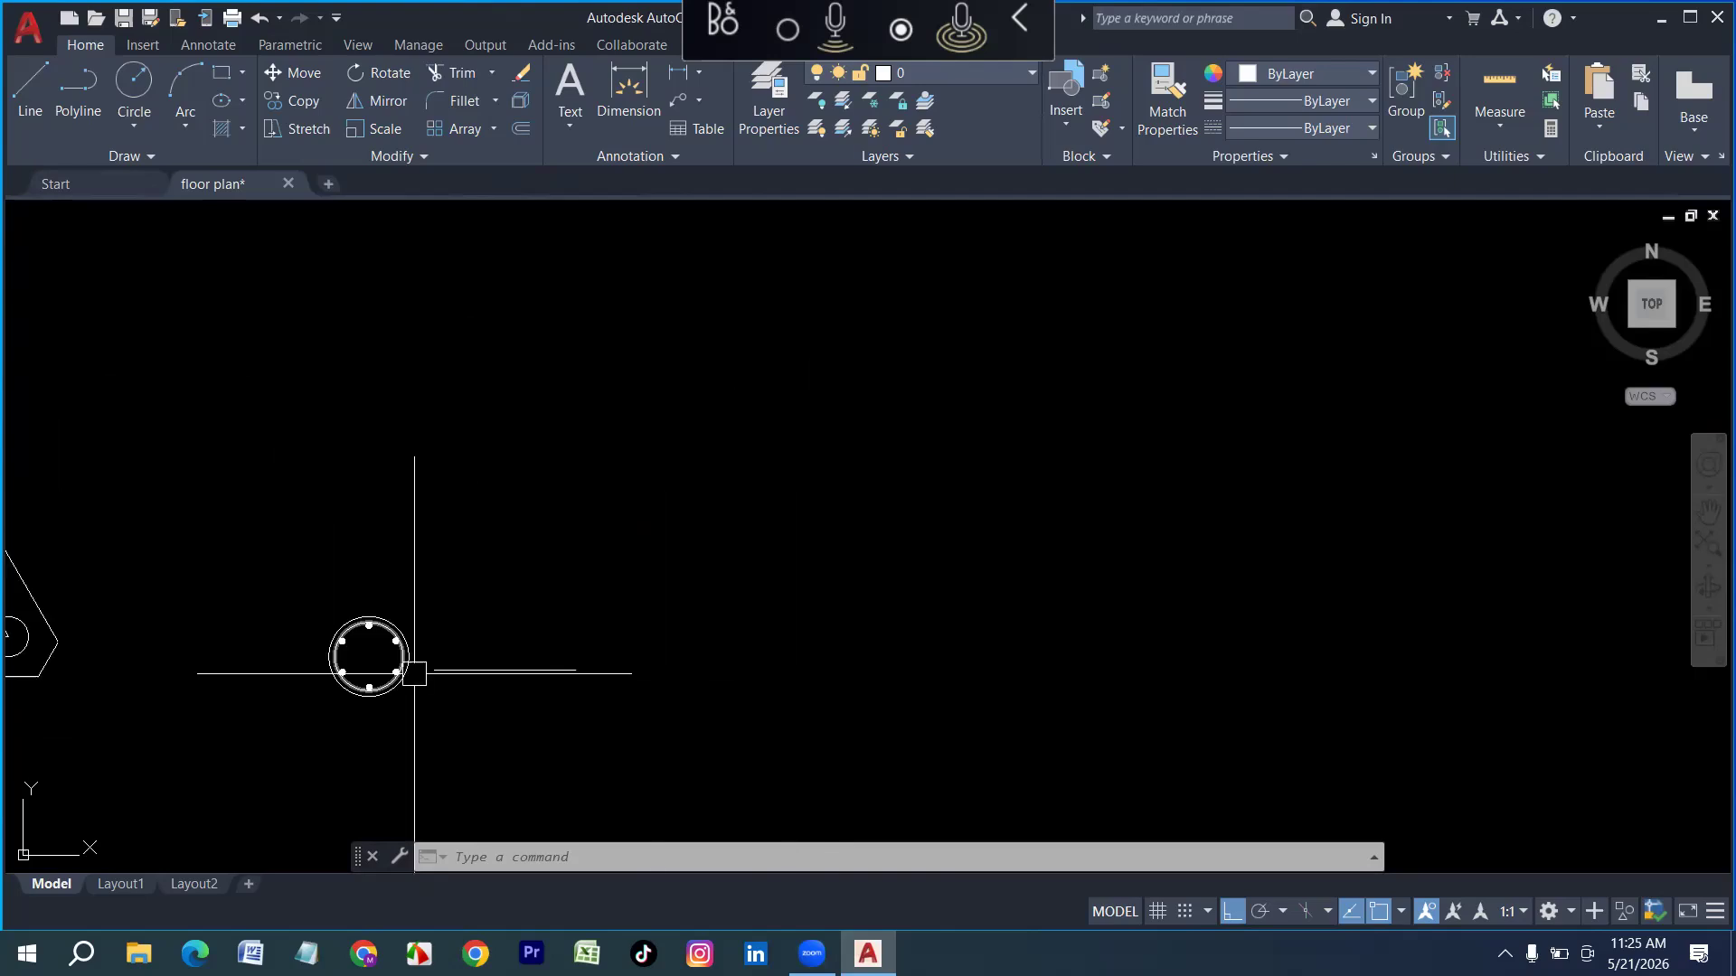
{"action": "scroll", "coordinate": [715, 696], "scroll_direction": "down", "scroll_amount": 4}
{"action": "scroll", "coordinate": [983, 662], "scroll_direction": "up", "scroll_amount": 5}
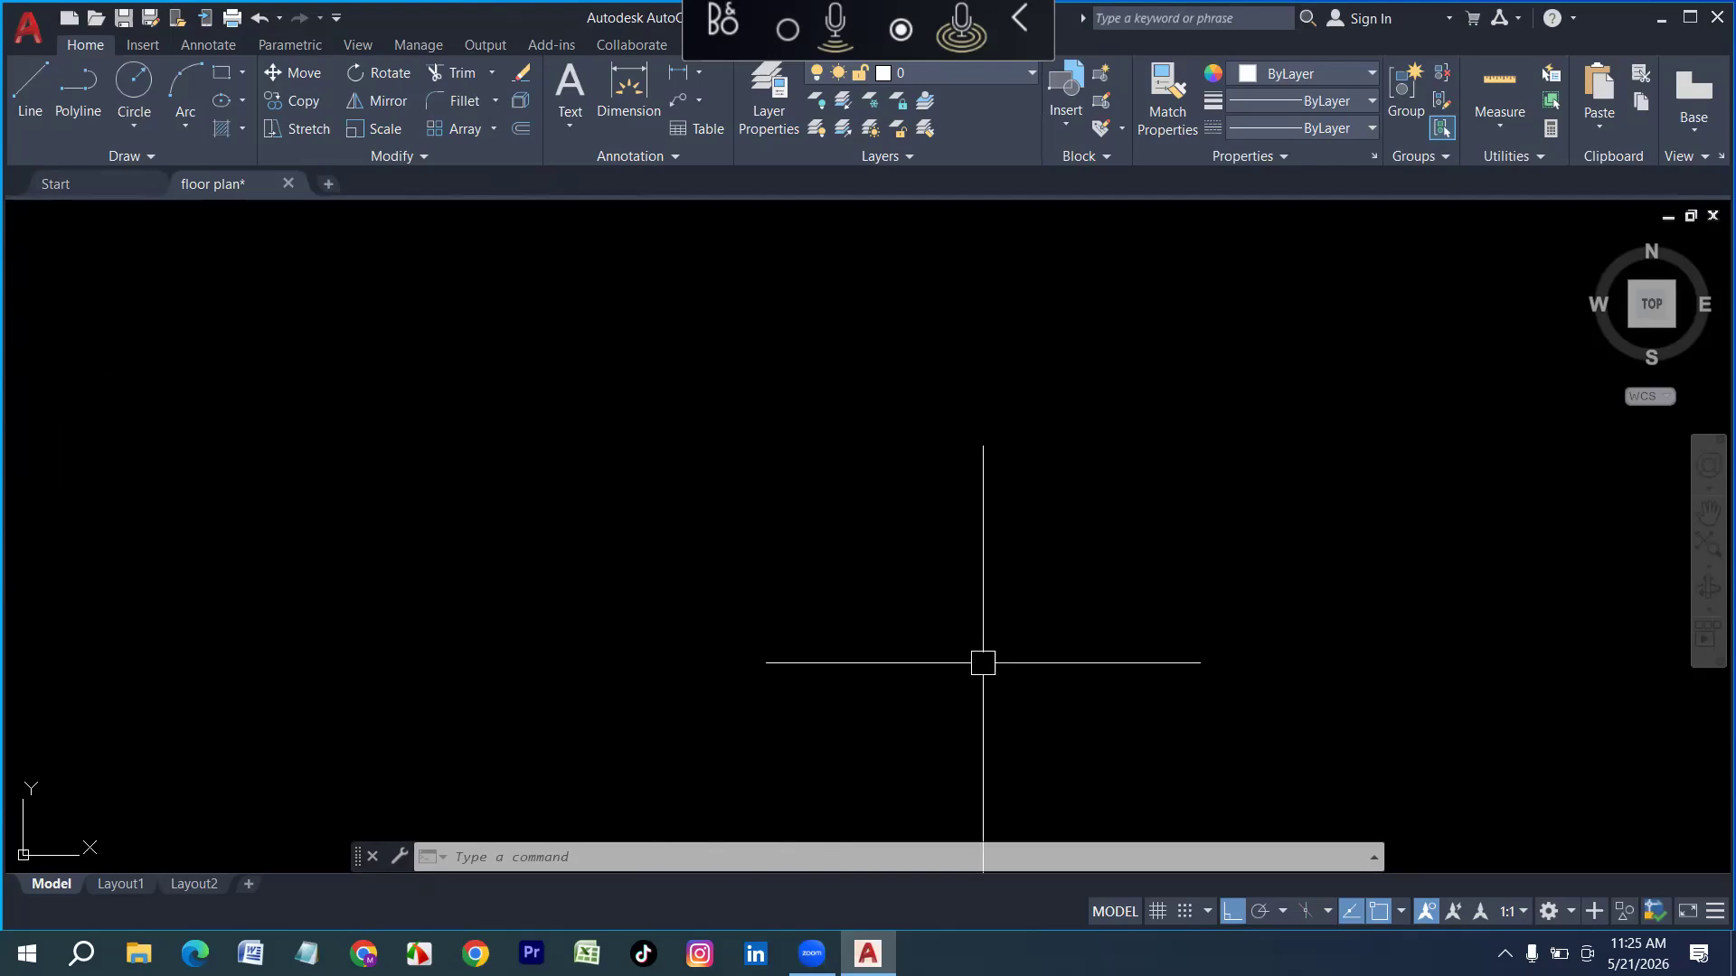
{"action": "type", "text": "c"}
{"action": "key", "text": "Return"}
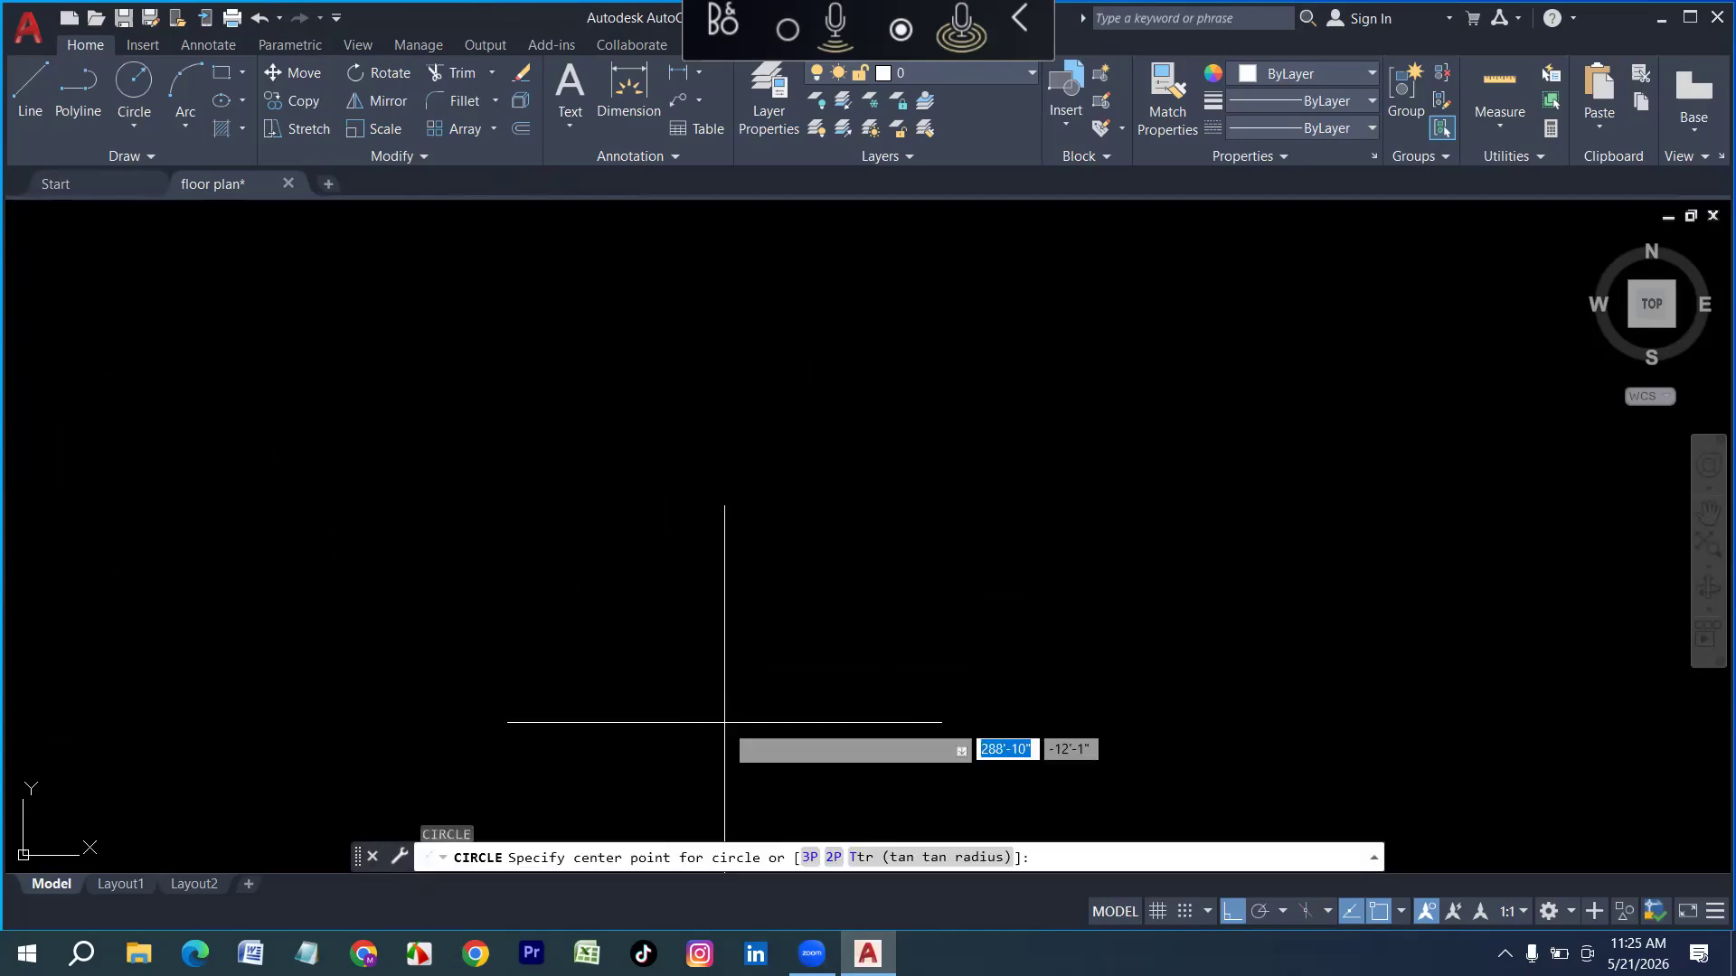
{"action": "left_click", "coordinate": [709, 722]}
{"action": "left_click", "coordinate": [751, 593]}
{"action": "middle_click_drag", "start_coordinate": [715, 710], "coordinate": [652, 548]}
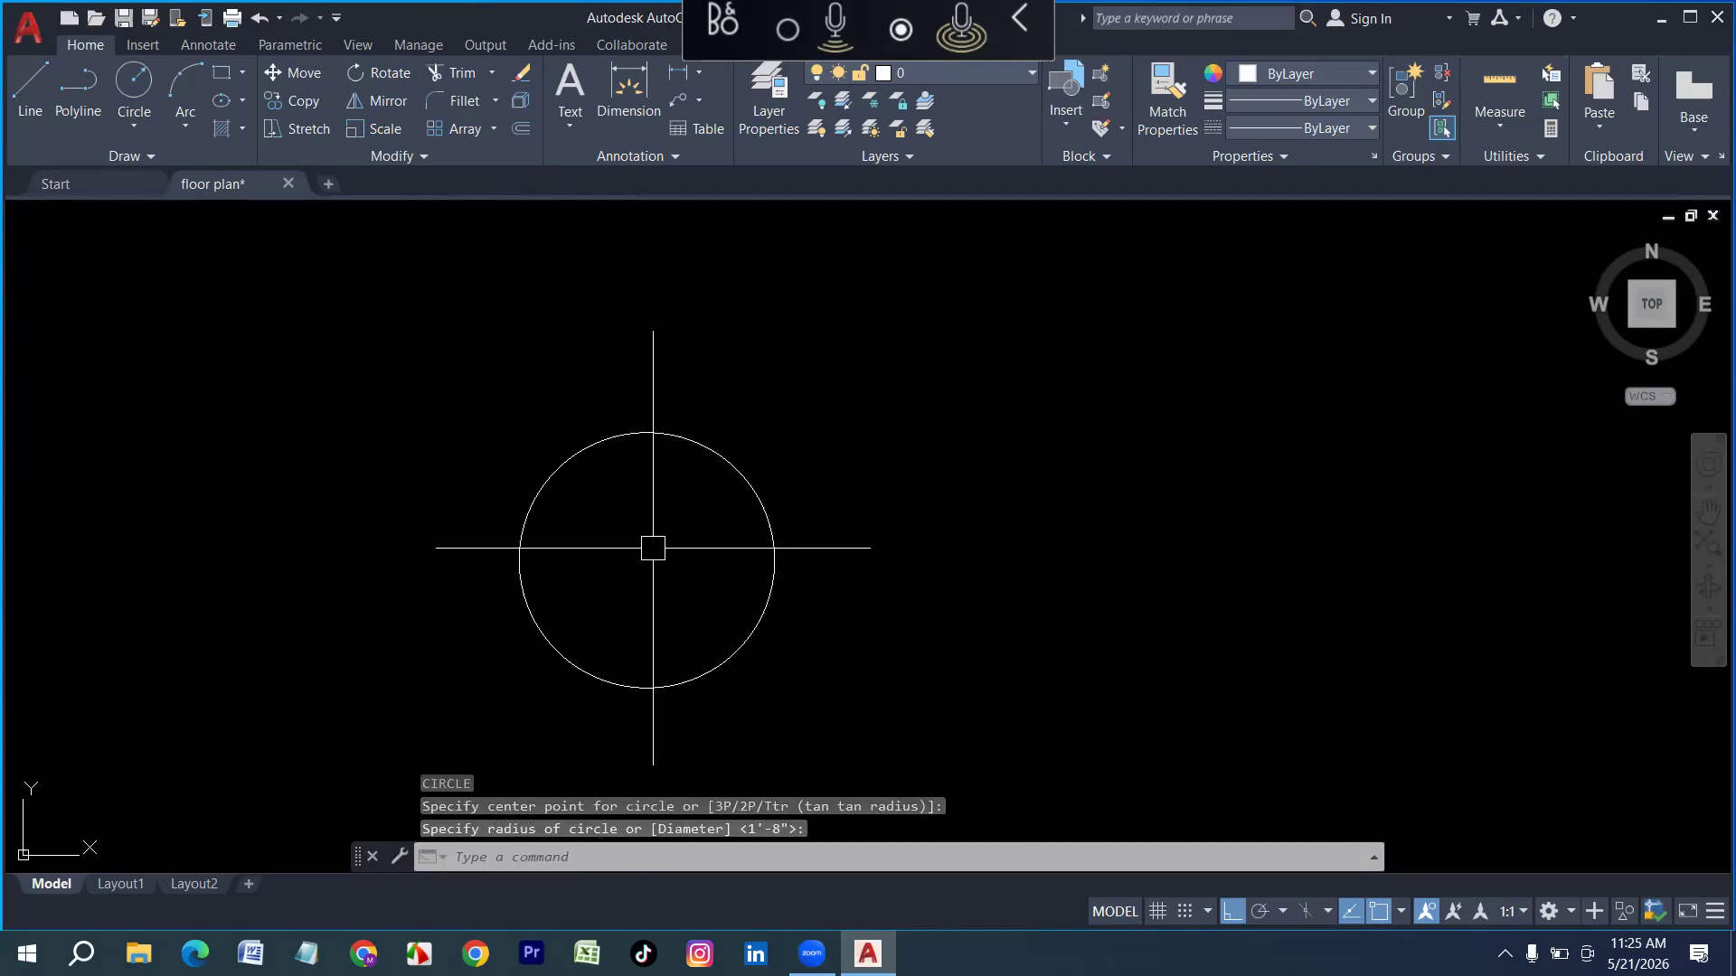
Place five vertical construction lines, roughly evenly spaced, through the new circle
{"action": "type", "text": "xl"}
{"action": "key", "text": "Return"}
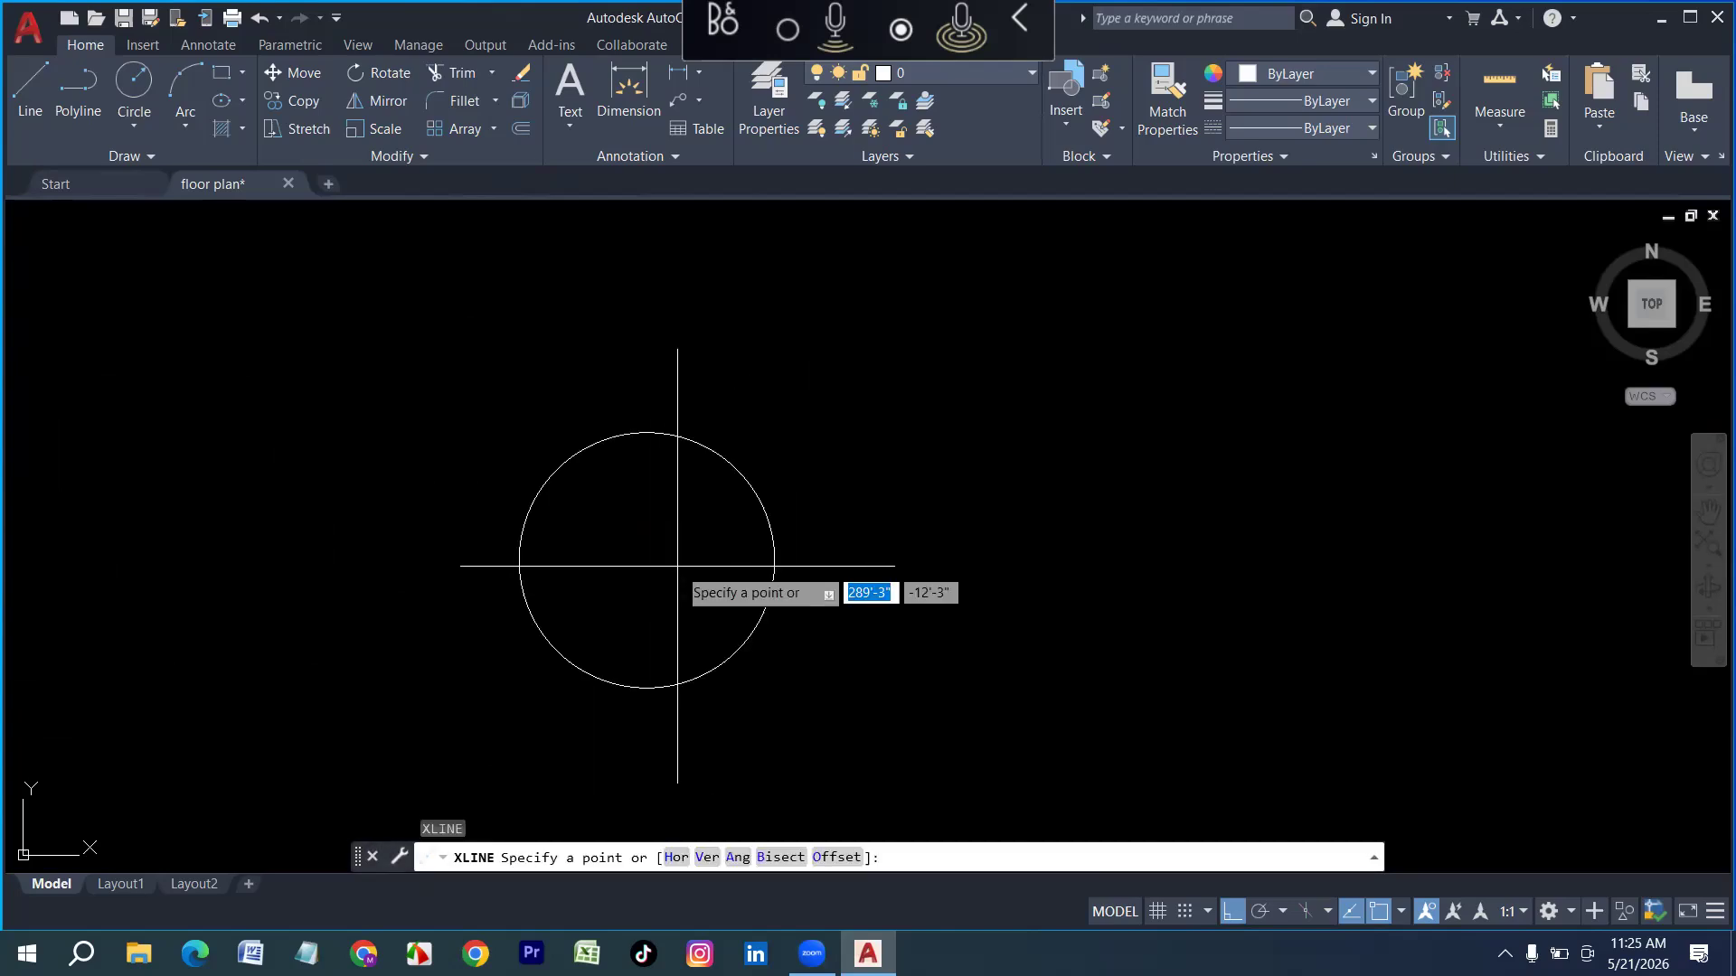
{"action": "type", "text": "v"}
{"action": "key", "text": "Return"}
{"action": "left_click", "coordinate": [643, 548]}
{"action": "left_click", "coordinate": [604, 548]}
{"action": "left_click", "coordinate": [689, 548]}
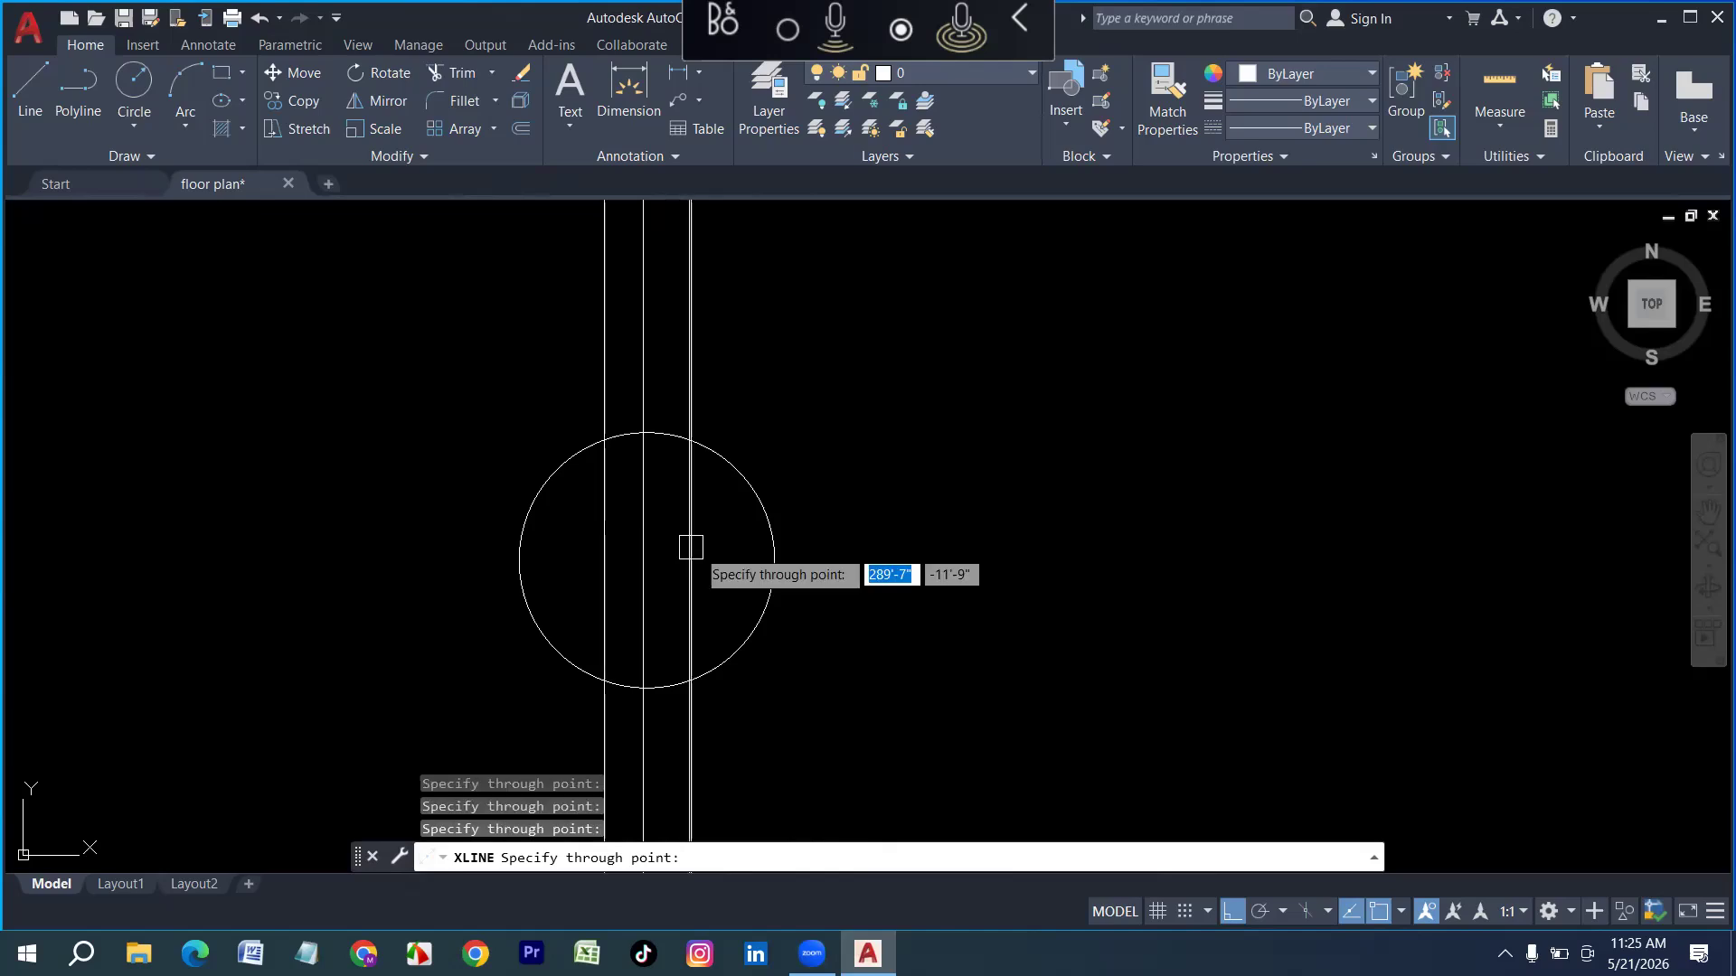
{"action": "left_click", "coordinate": [732, 551]}
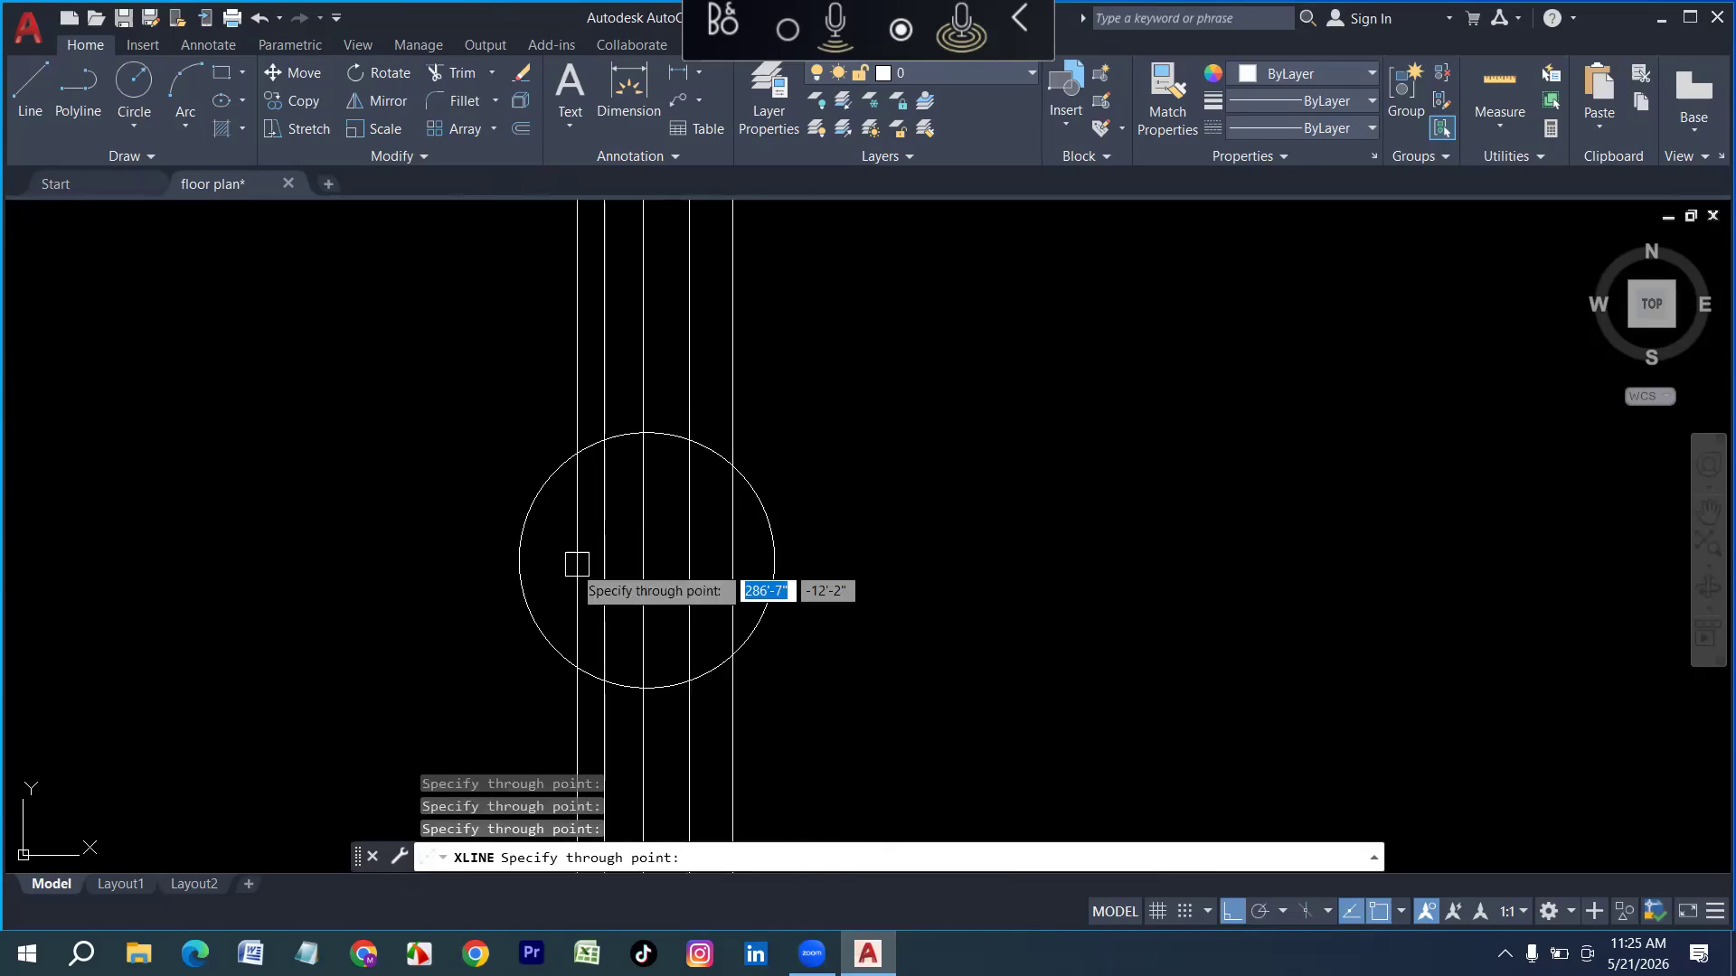
{"action": "left_click", "coordinate": [558, 564]}
{"action": "key", "text": "Escape"}
Trim off all construction lines outside the circle with EXTRIM, using the circle as the cutting edge
{"action": "type", "text": "EXt"}
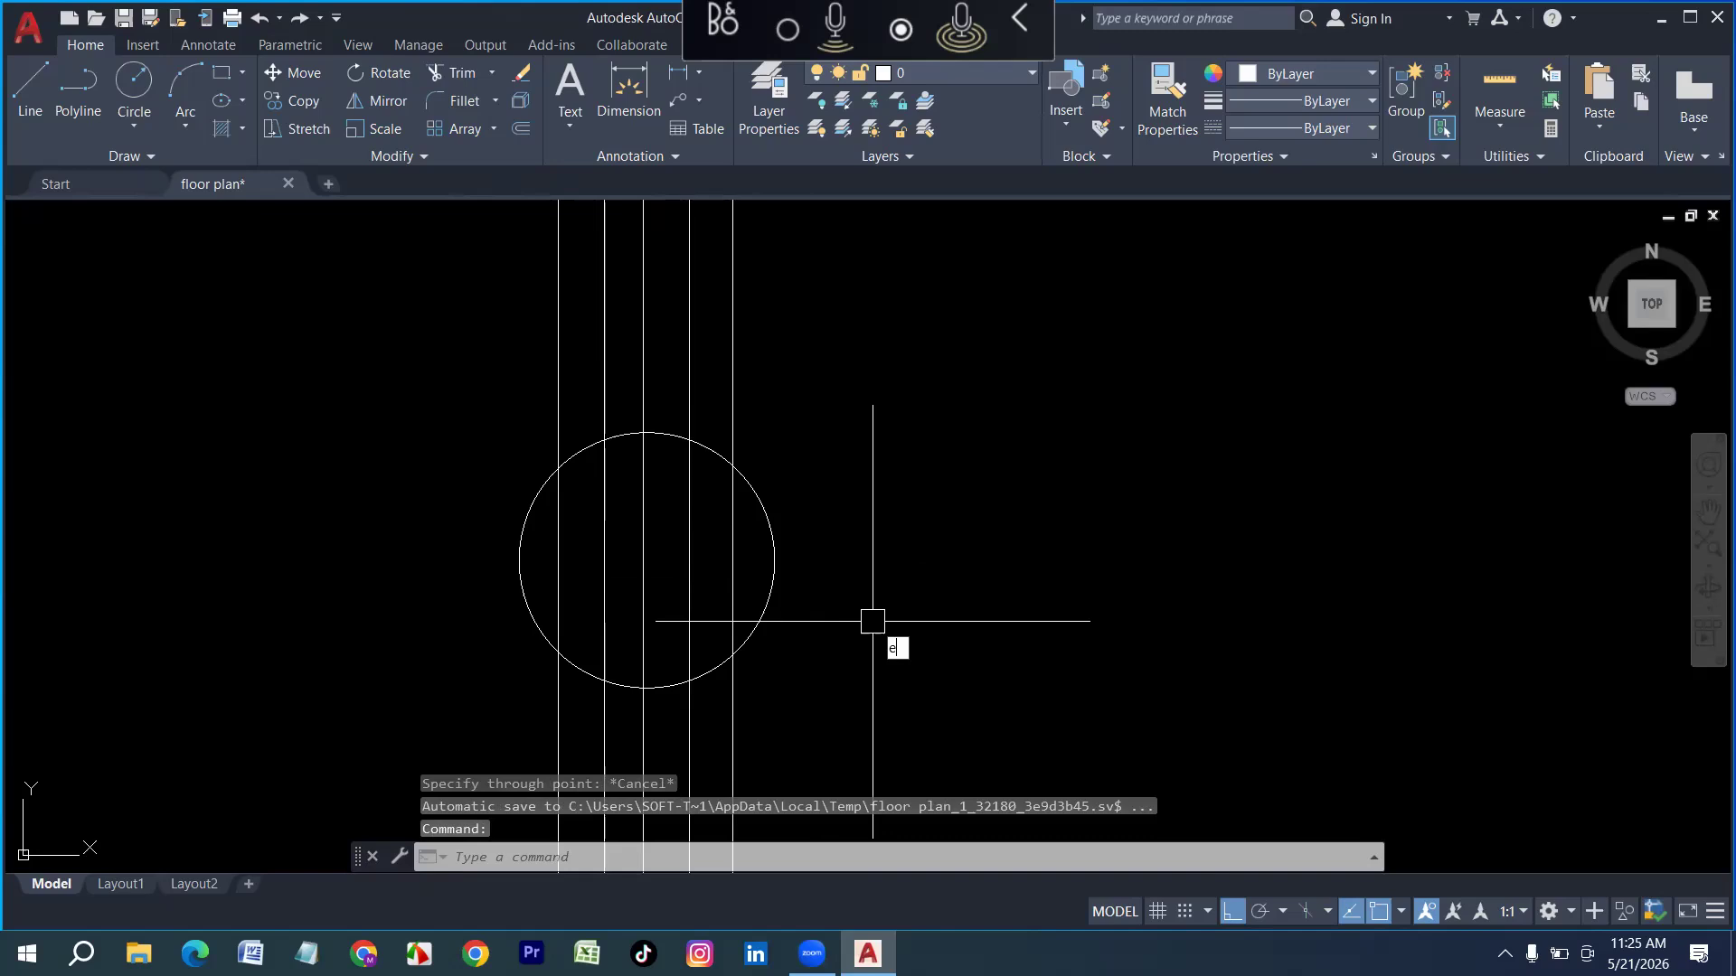
{"action": "type", "text": "ri"}
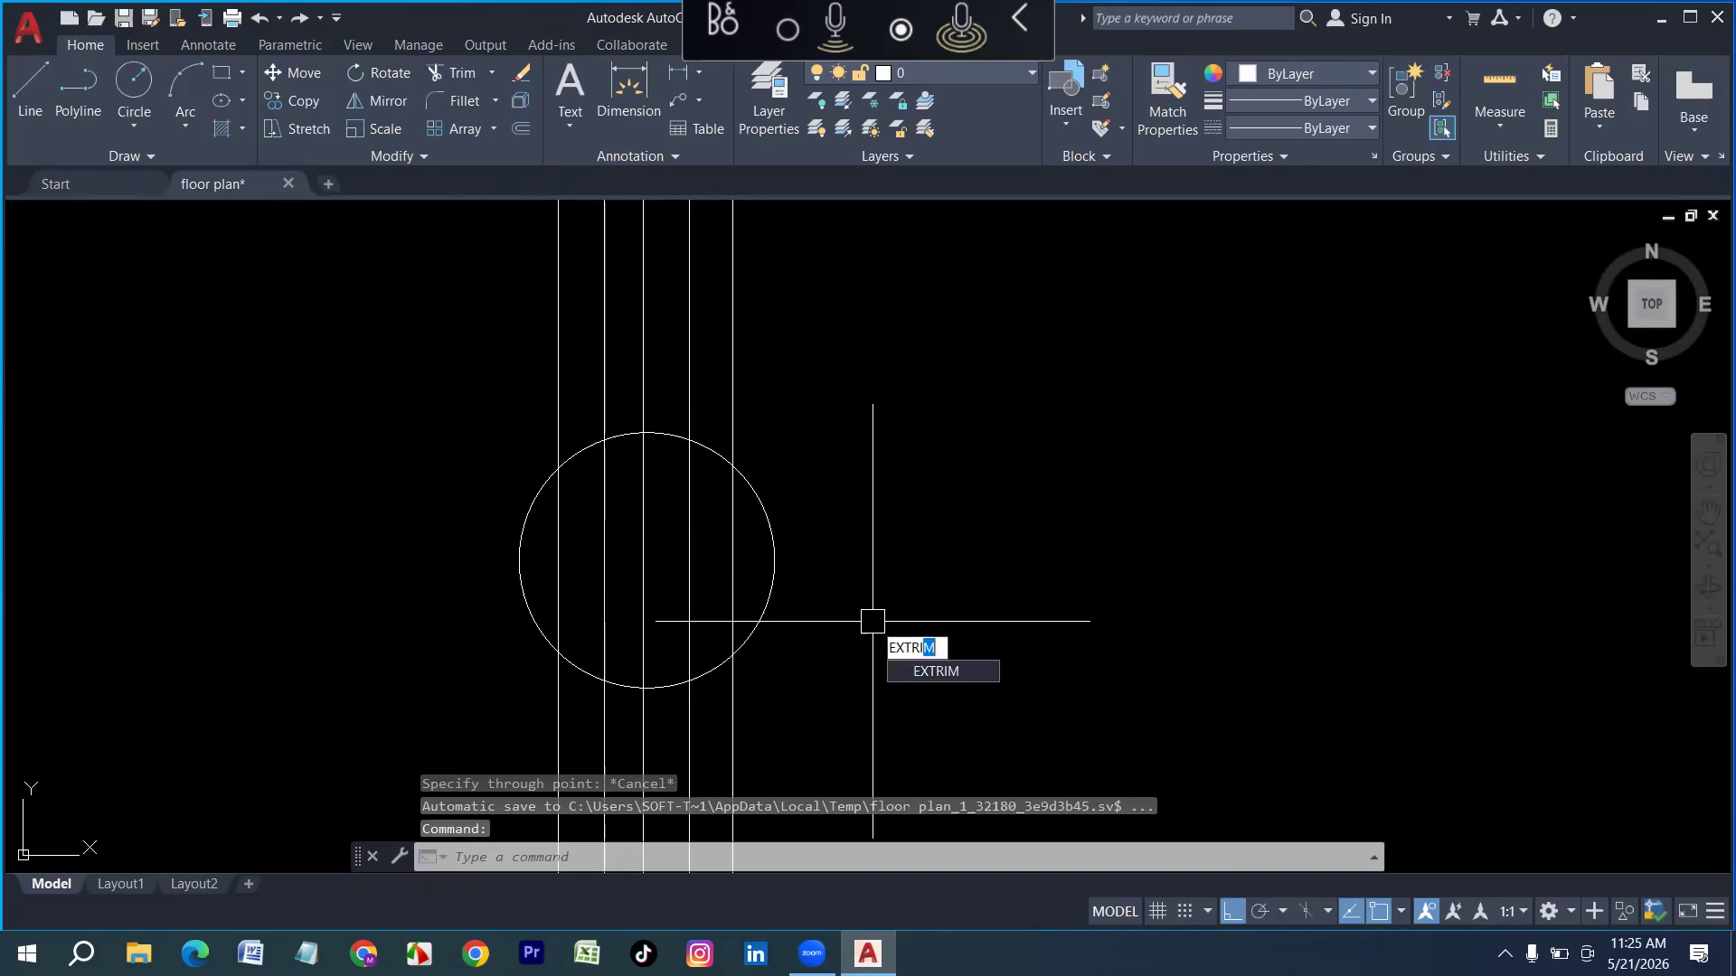
{"action": "key", "text": "Return"}
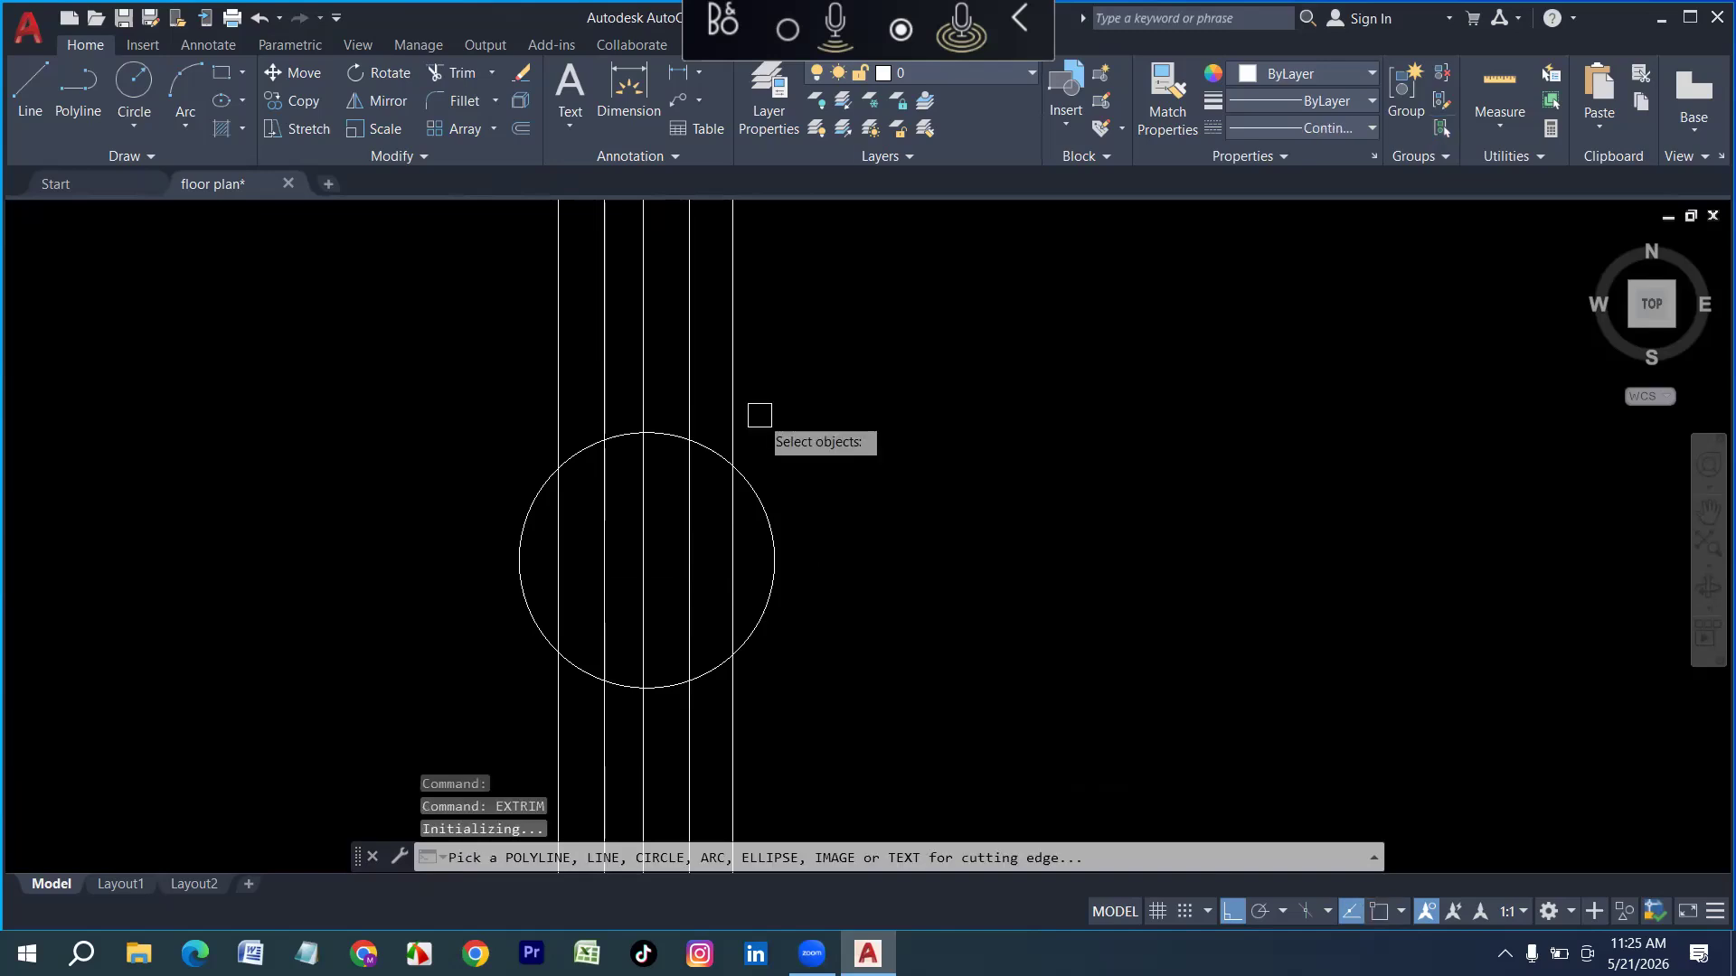
{"action": "left_click", "coordinate": [775, 535]}
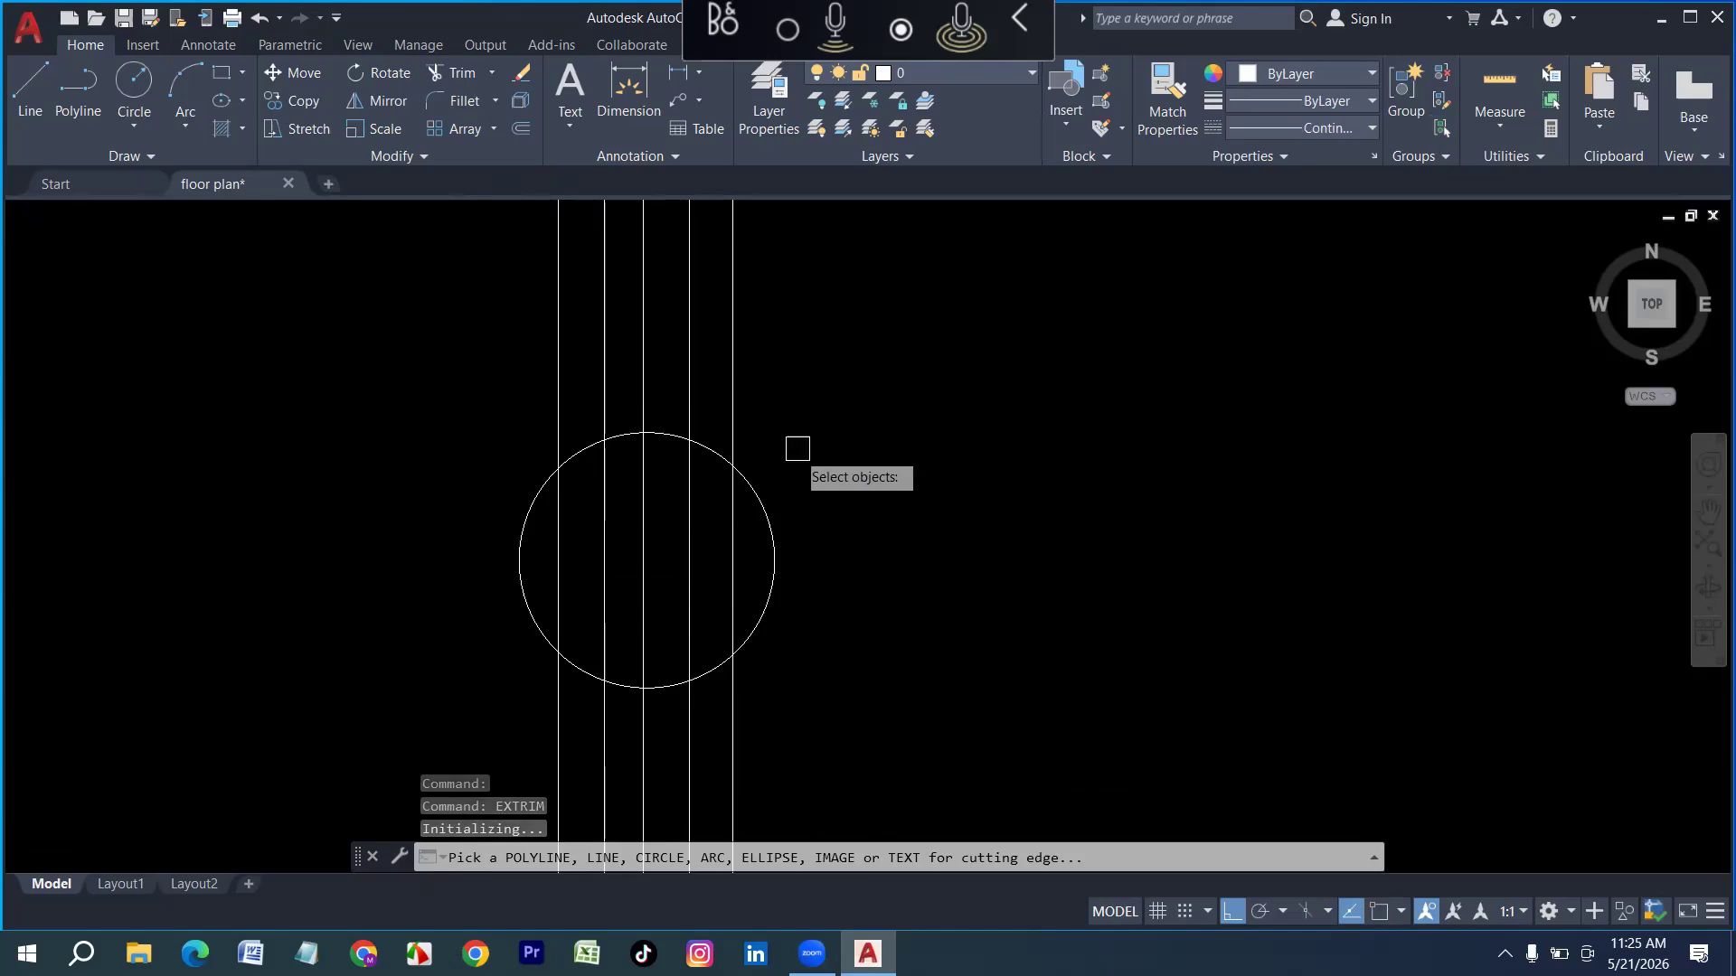
{"action": "type", "text": "EXt"}
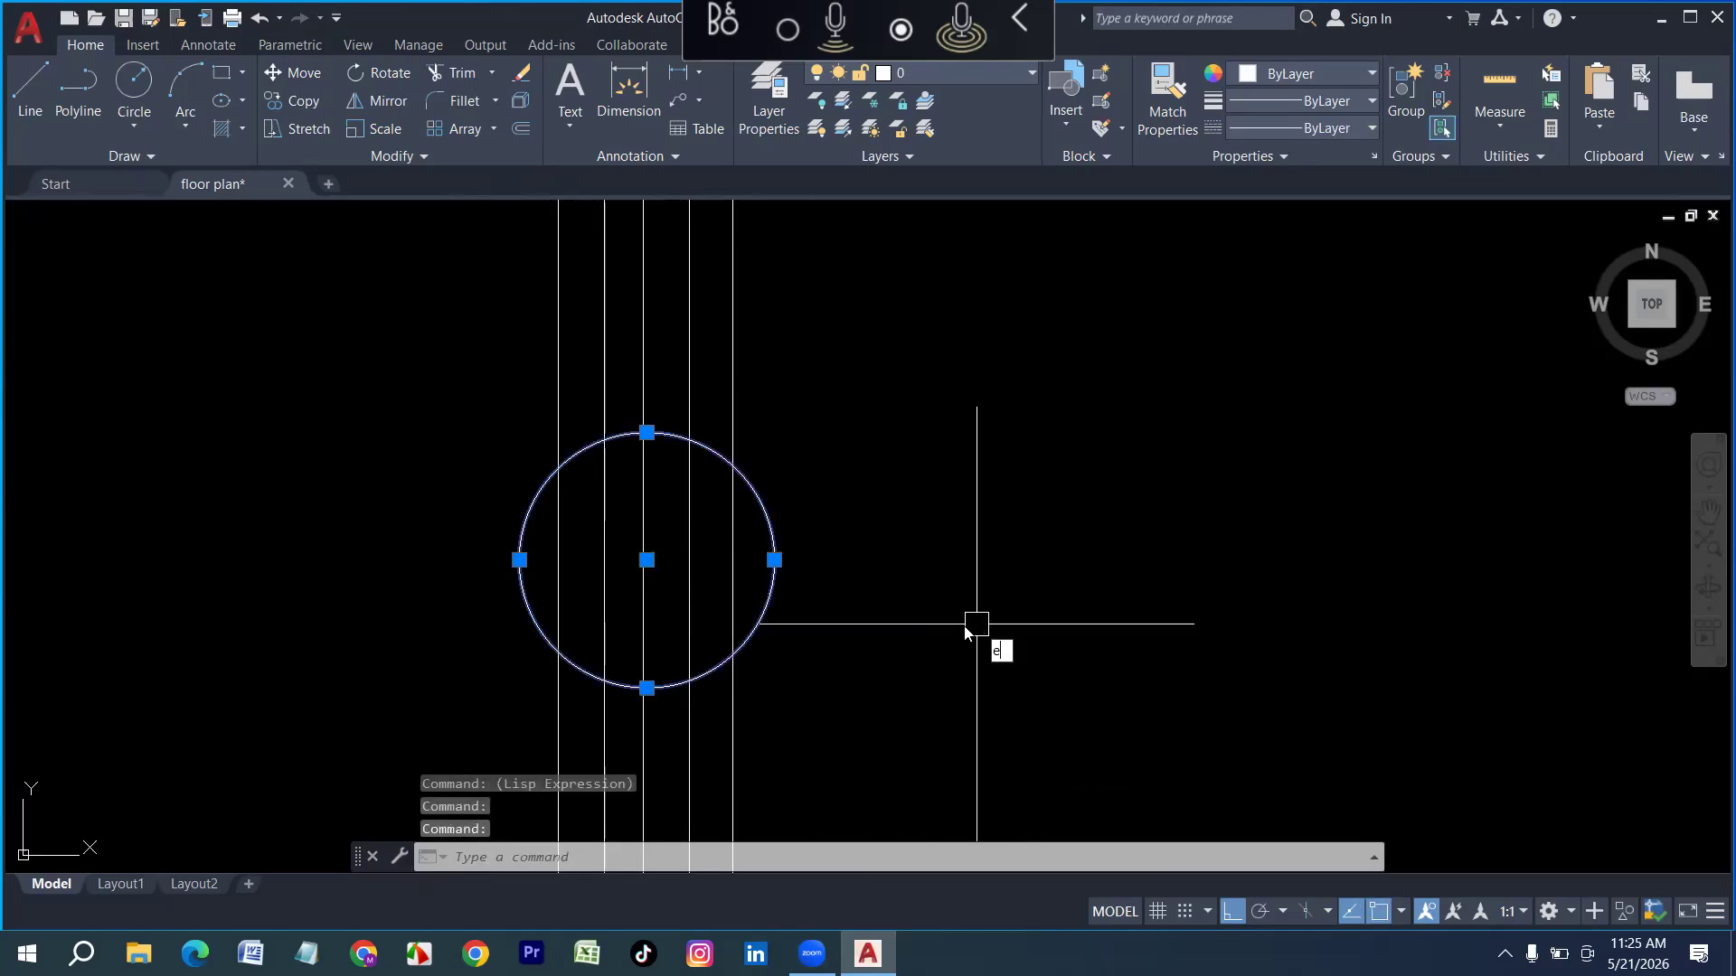
{"action": "type", "text": "RIM"}
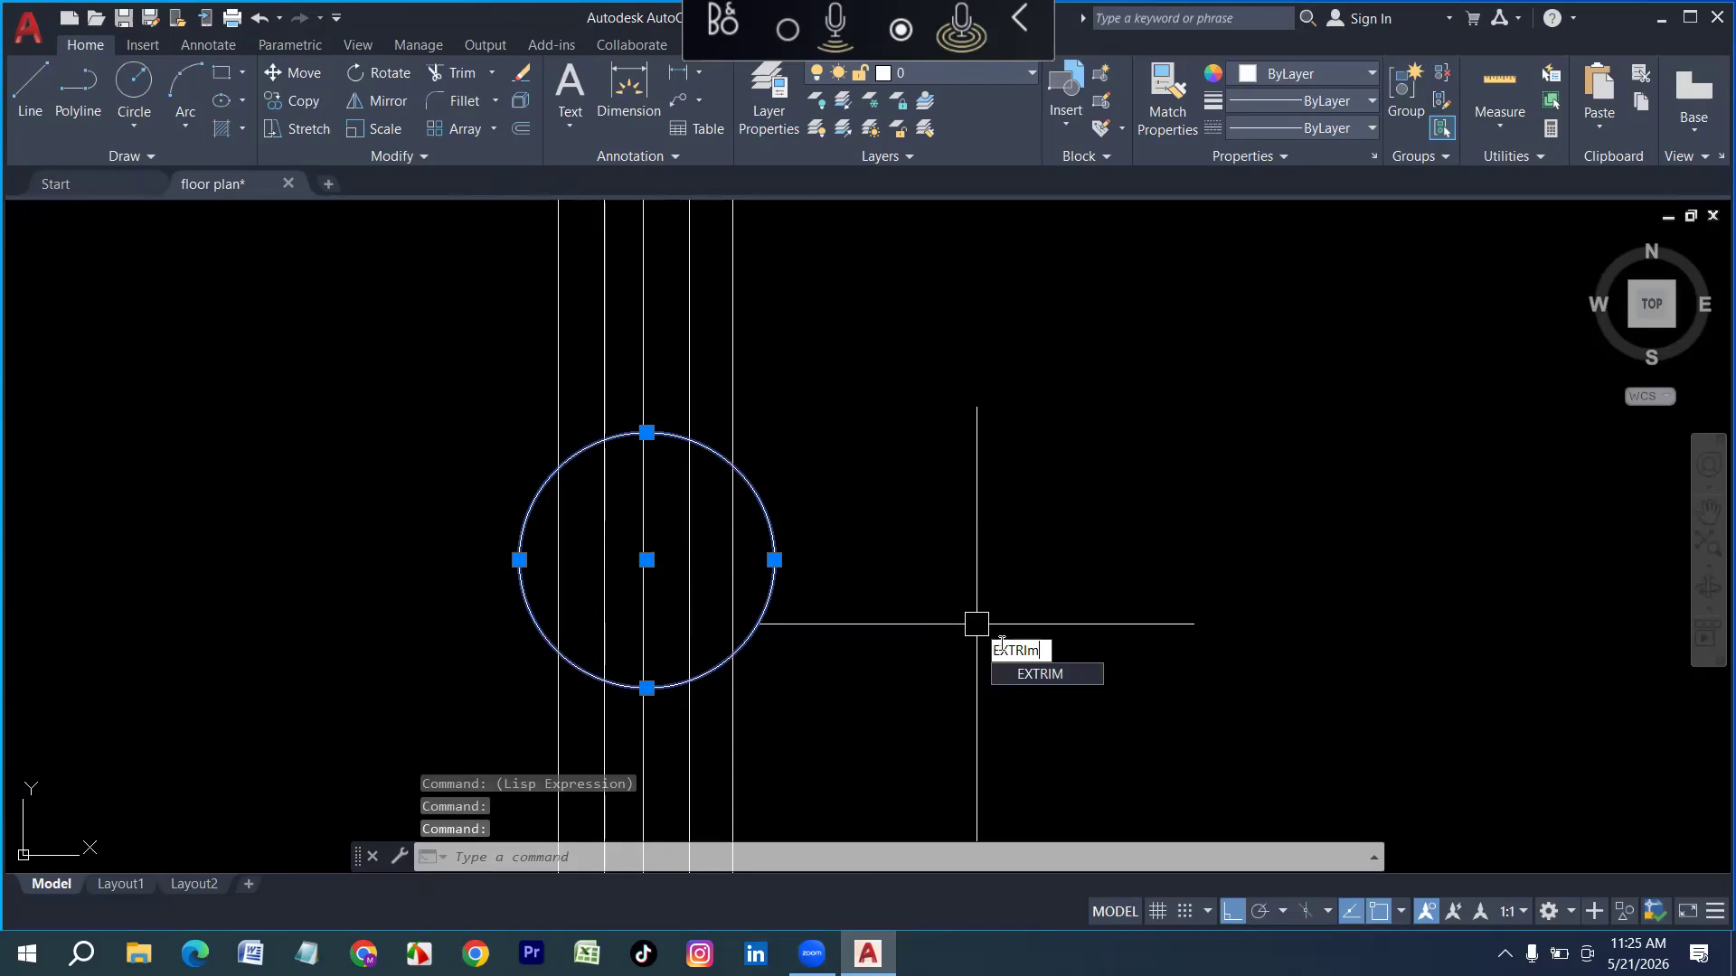
{"action": "key", "text": "Return"}
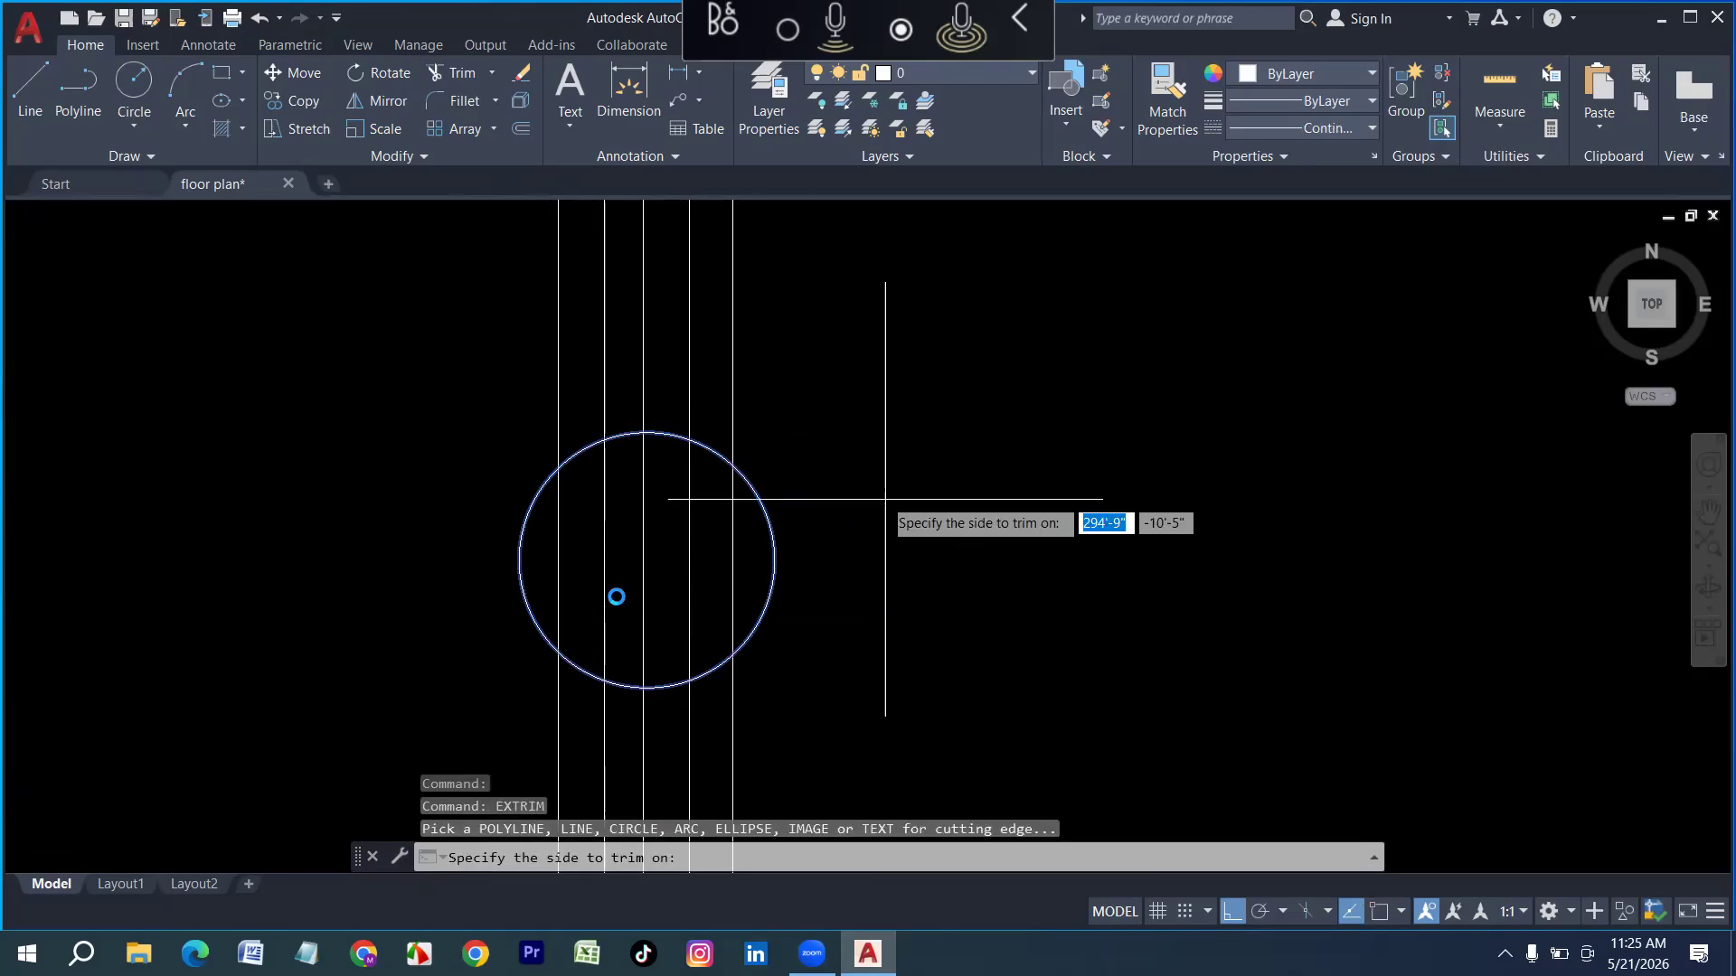
{"action": "scroll", "coordinate": [597, 579], "scroll_direction": "up", "scroll_amount": 4}
{"action": "scroll", "coordinate": [795, 646], "scroll_direction": "down", "scroll_amount": 4}
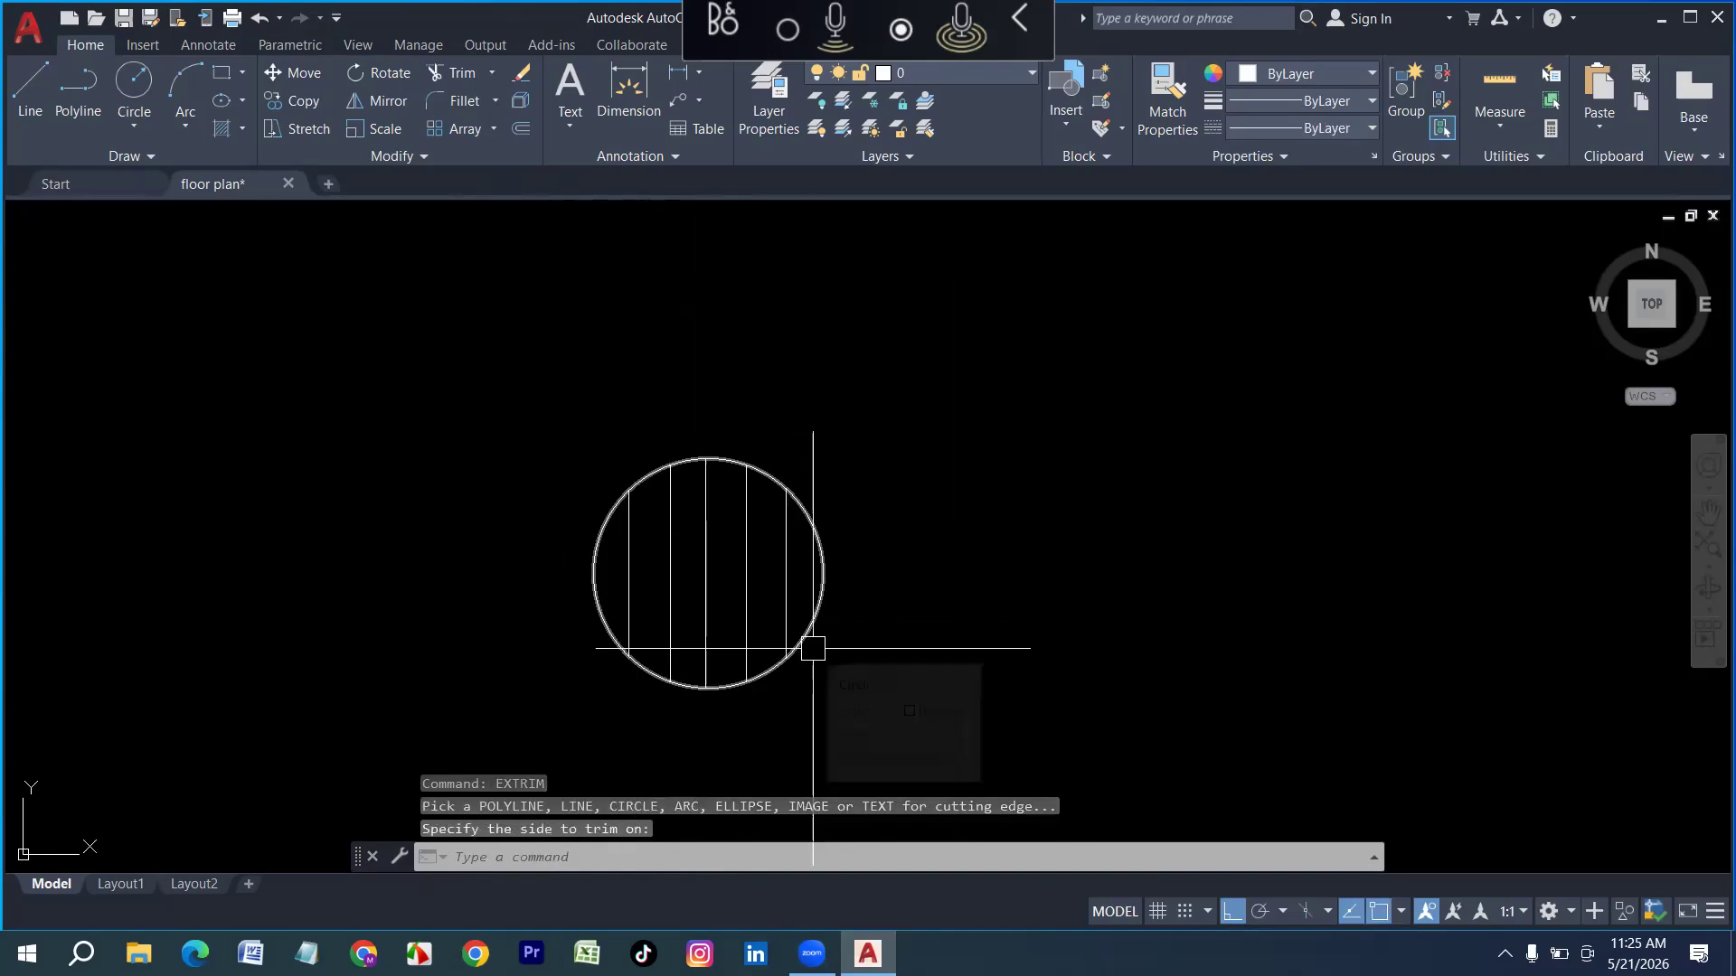
{"action": "key", "text": "Escape"}
Draw a circle with a radius of 10 in the empty area to the right of the striped circle
{"action": "scroll", "coordinate": [745, 631], "scroll_direction": "down", "scroll_amount": 3}
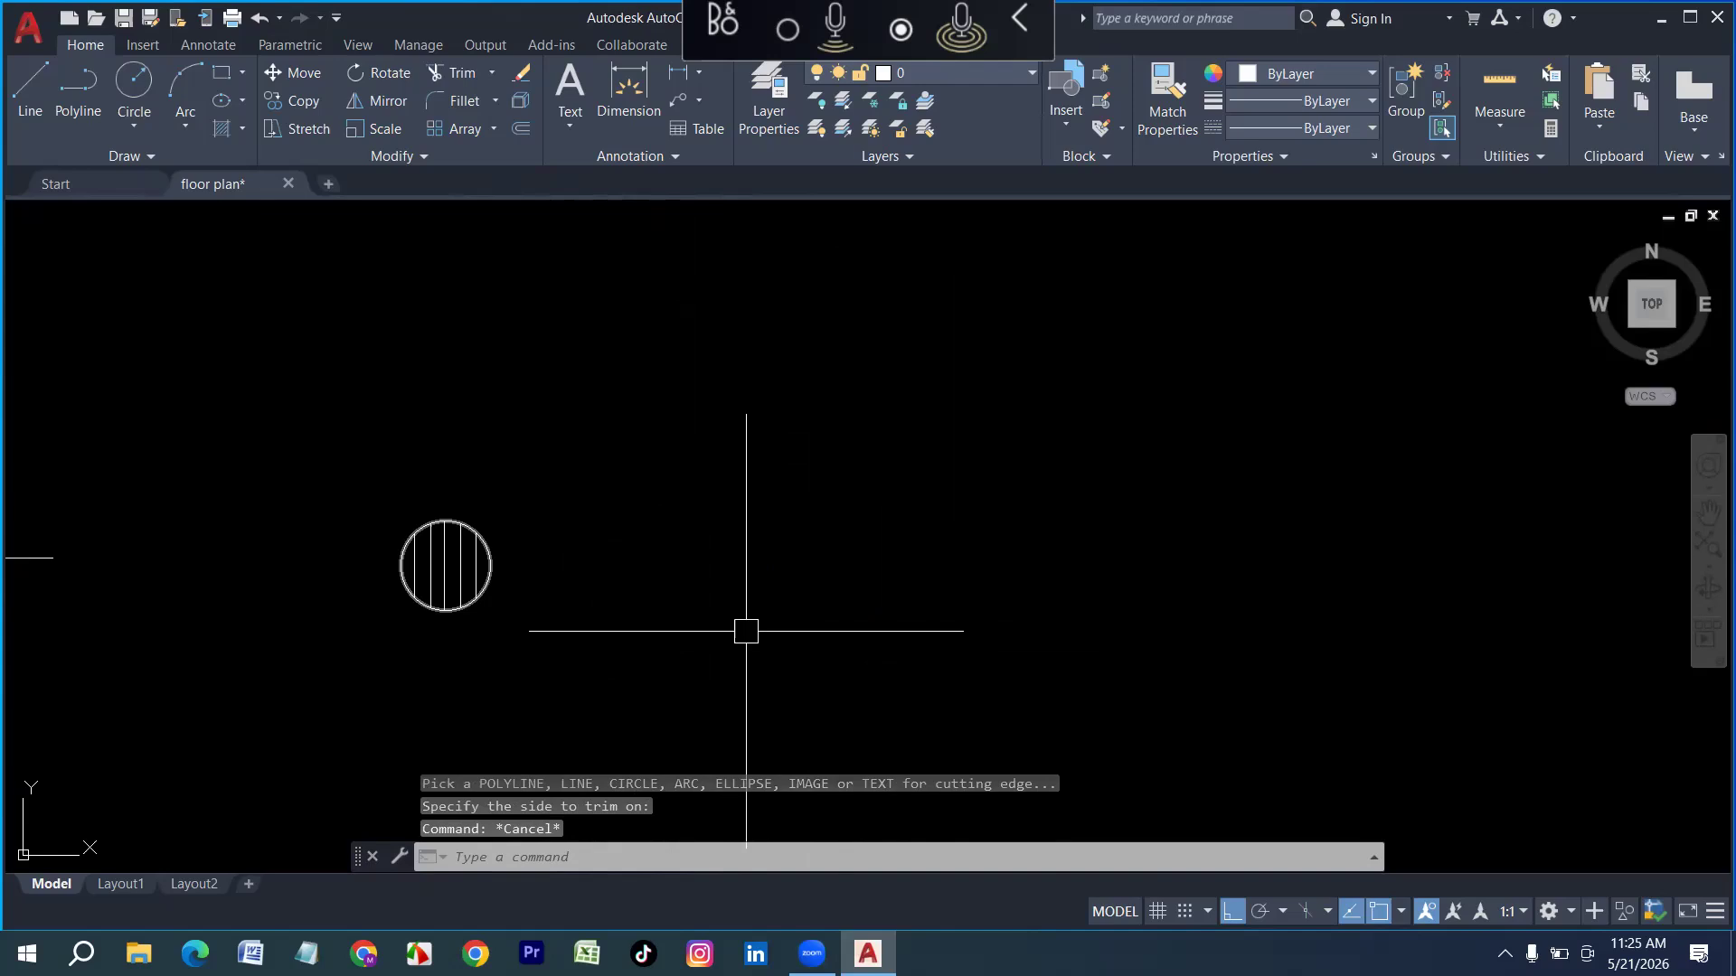
{"action": "scroll", "coordinate": [759, 633], "scroll_direction": "up", "scroll_amount": 2}
{"action": "scroll", "coordinate": [636, 606], "scroll_direction": "up", "scroll_amount": 2}
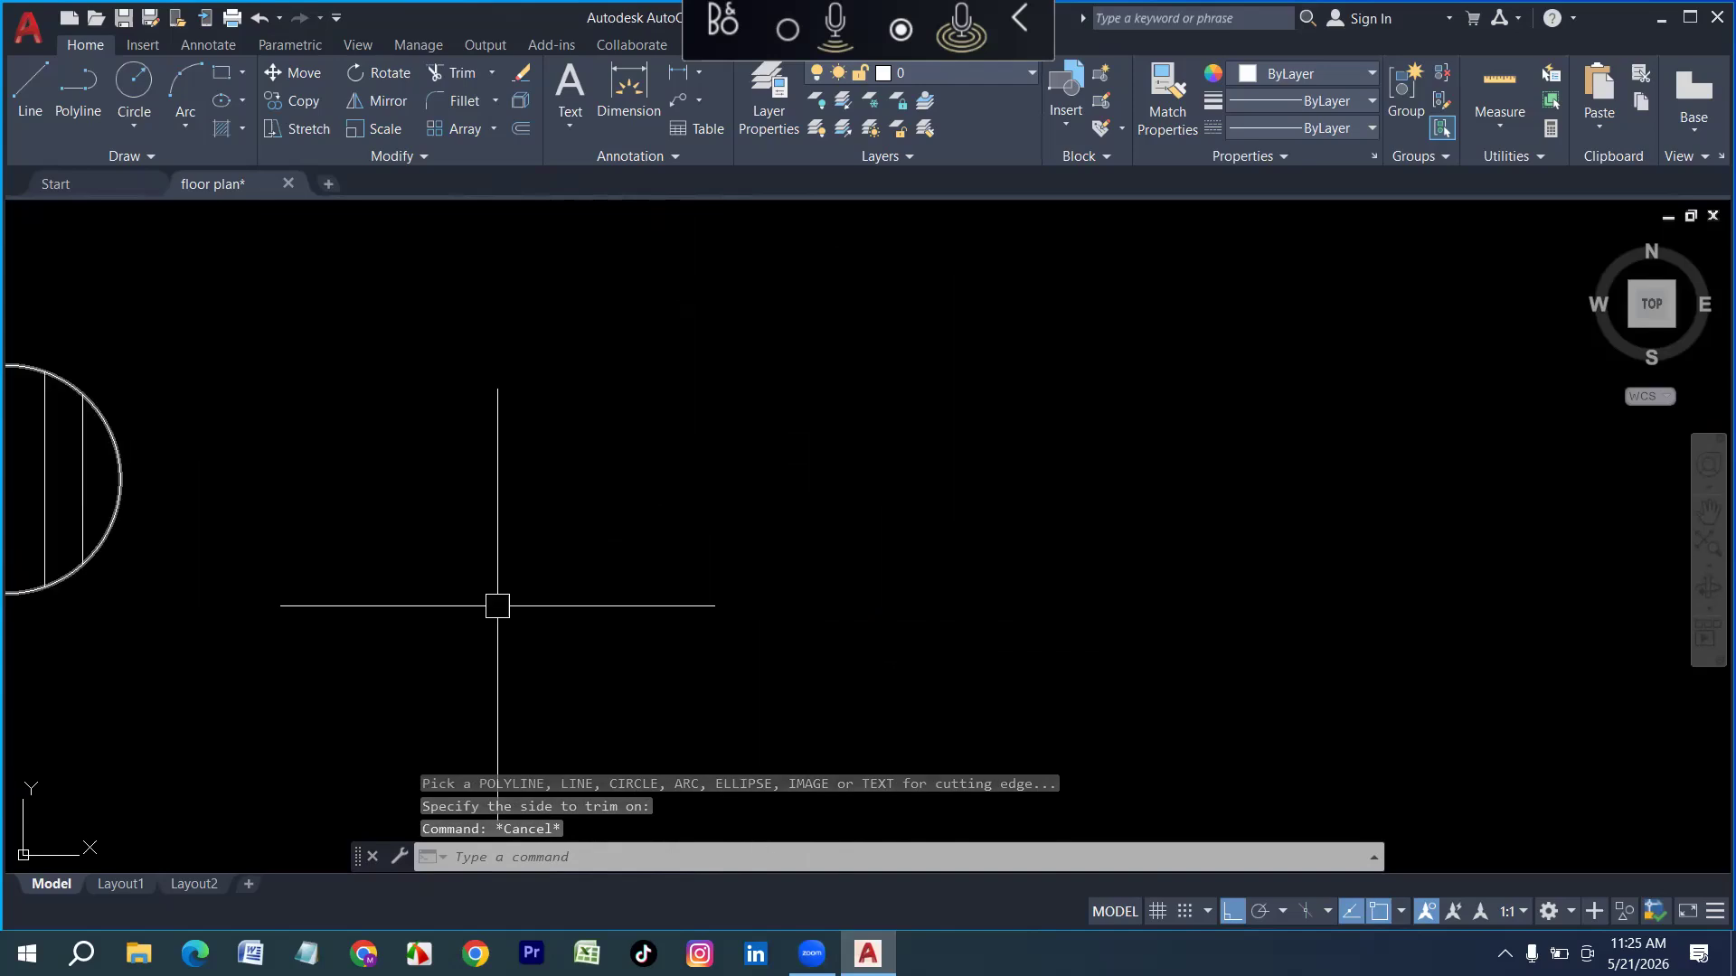
{"action": "type", "text": "c"}
{"action": "key", "text": "Return"}
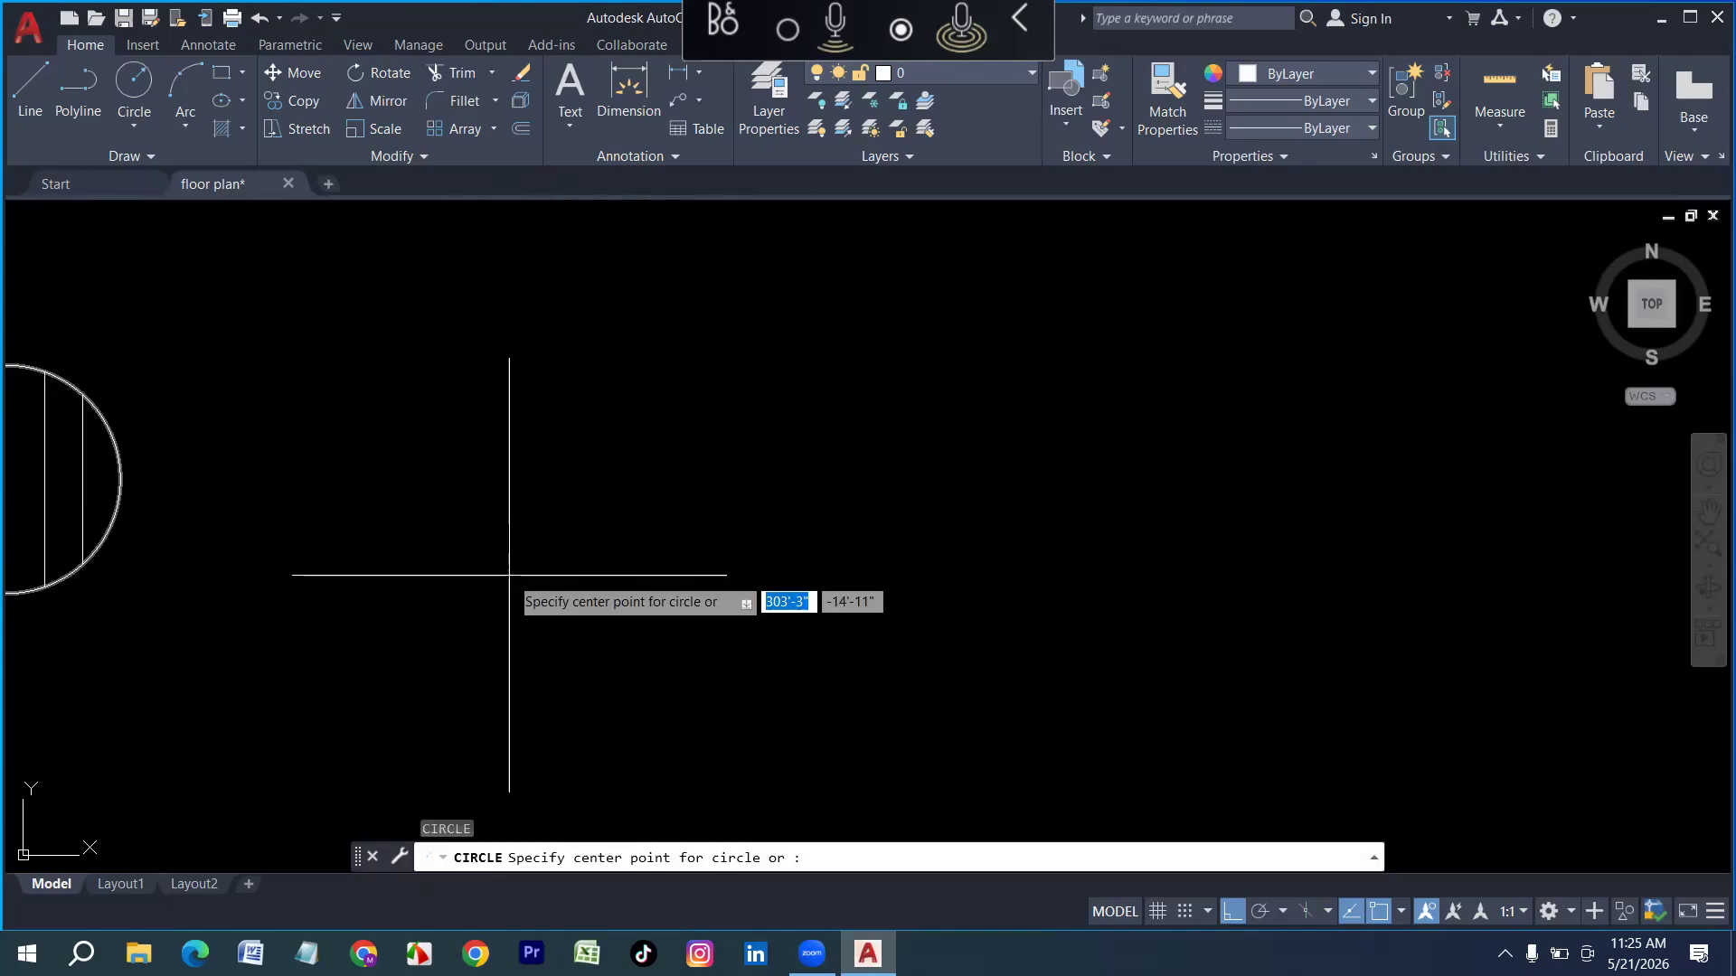
{"action": "left_click", "coordinate": [518, 552]}
{"action": "type", "text": "1"}
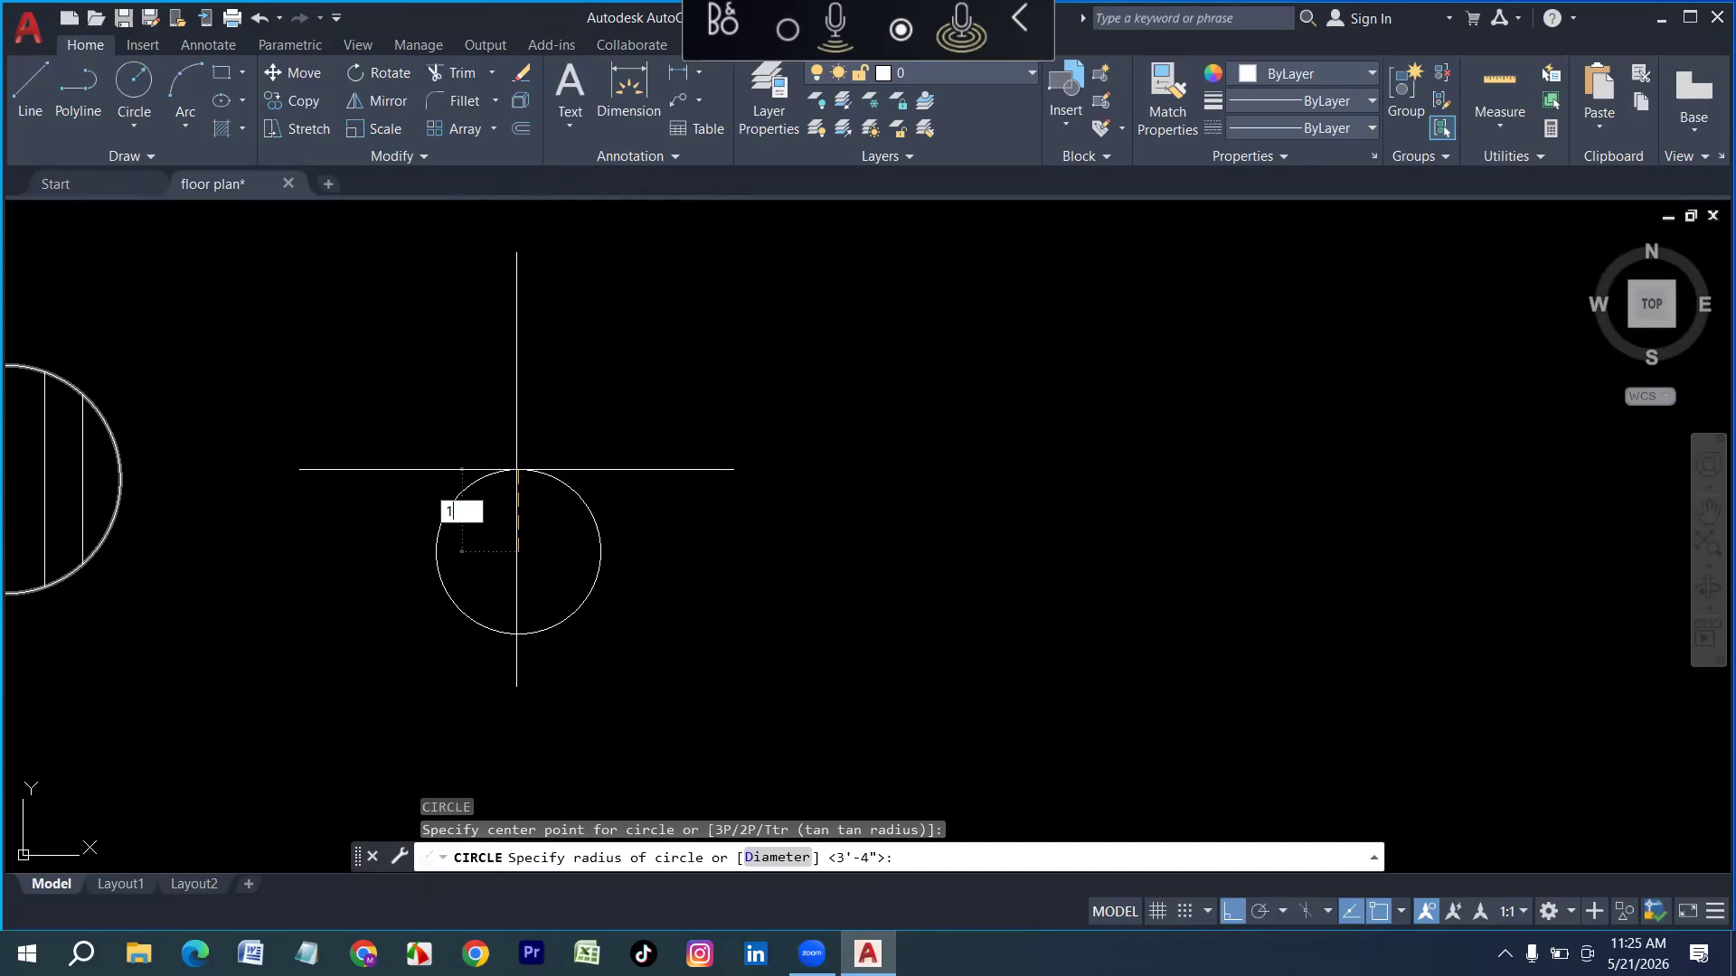
{"action": "type", "text": "0"}
{"action": "key", "text": "Return"}
Draw a horizontal line 7 long outward from the right quadrant of the new circle
{"action": "scroll", "coordinate": [584, 561], "scroll_direction": "up", "scroll_amount": 2}
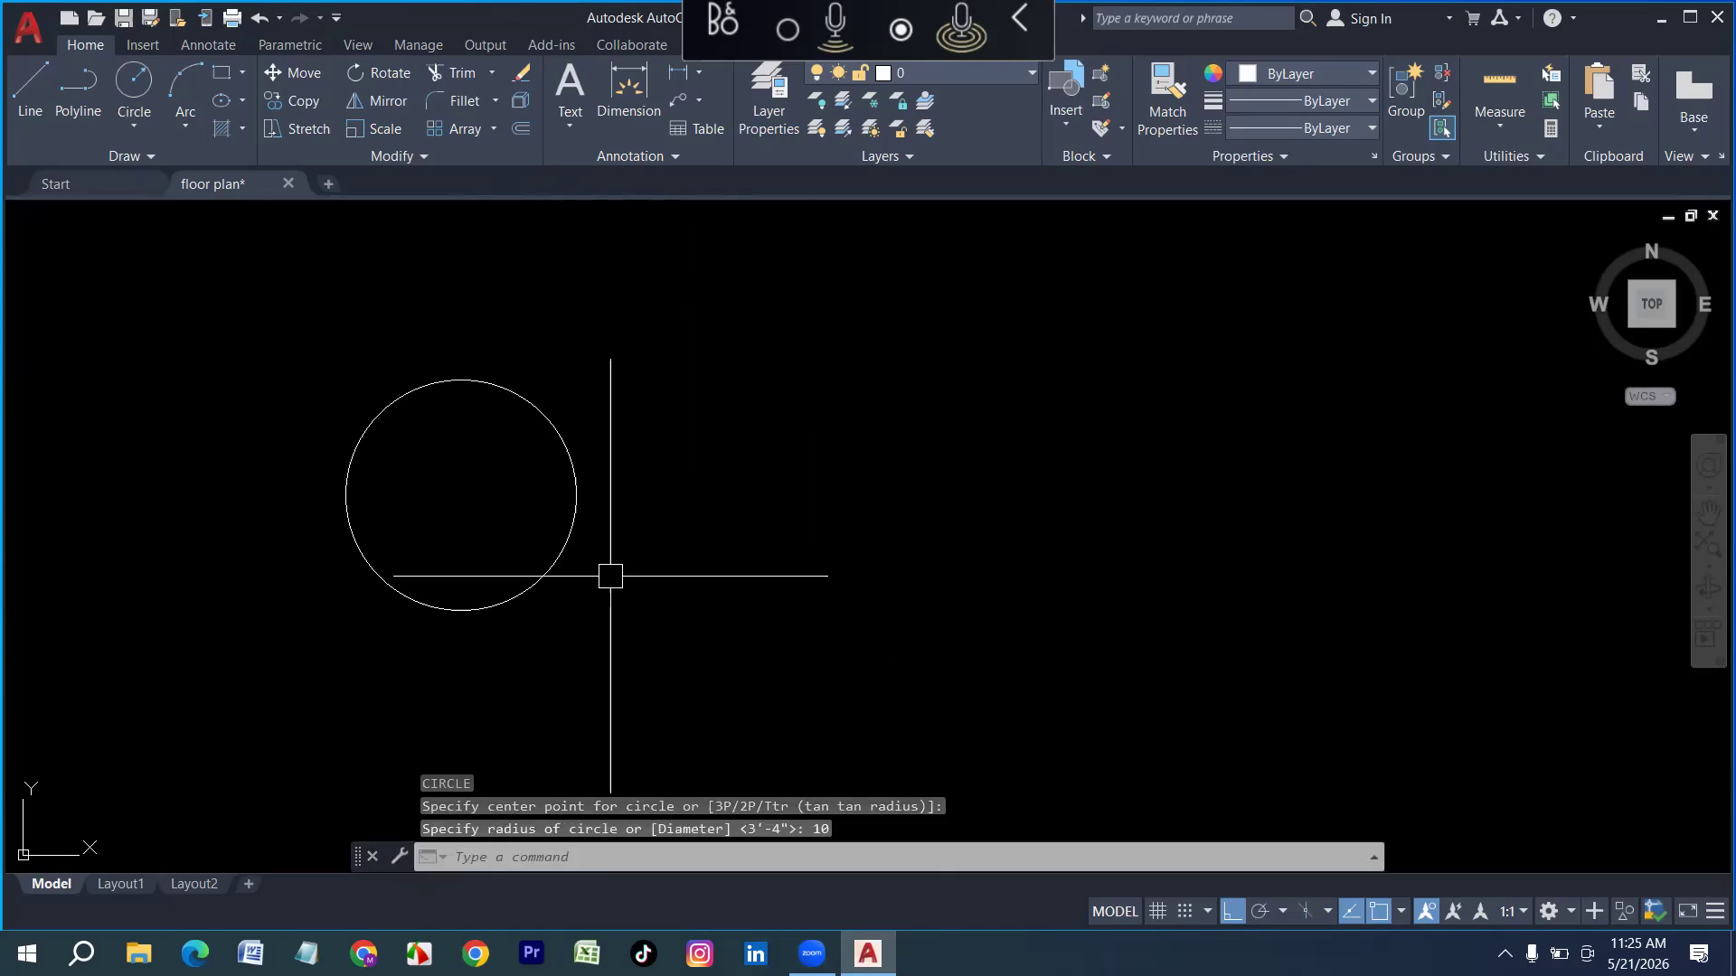
{"action": "type", "text": "l"}
{"action": "key", "text": "Return"}
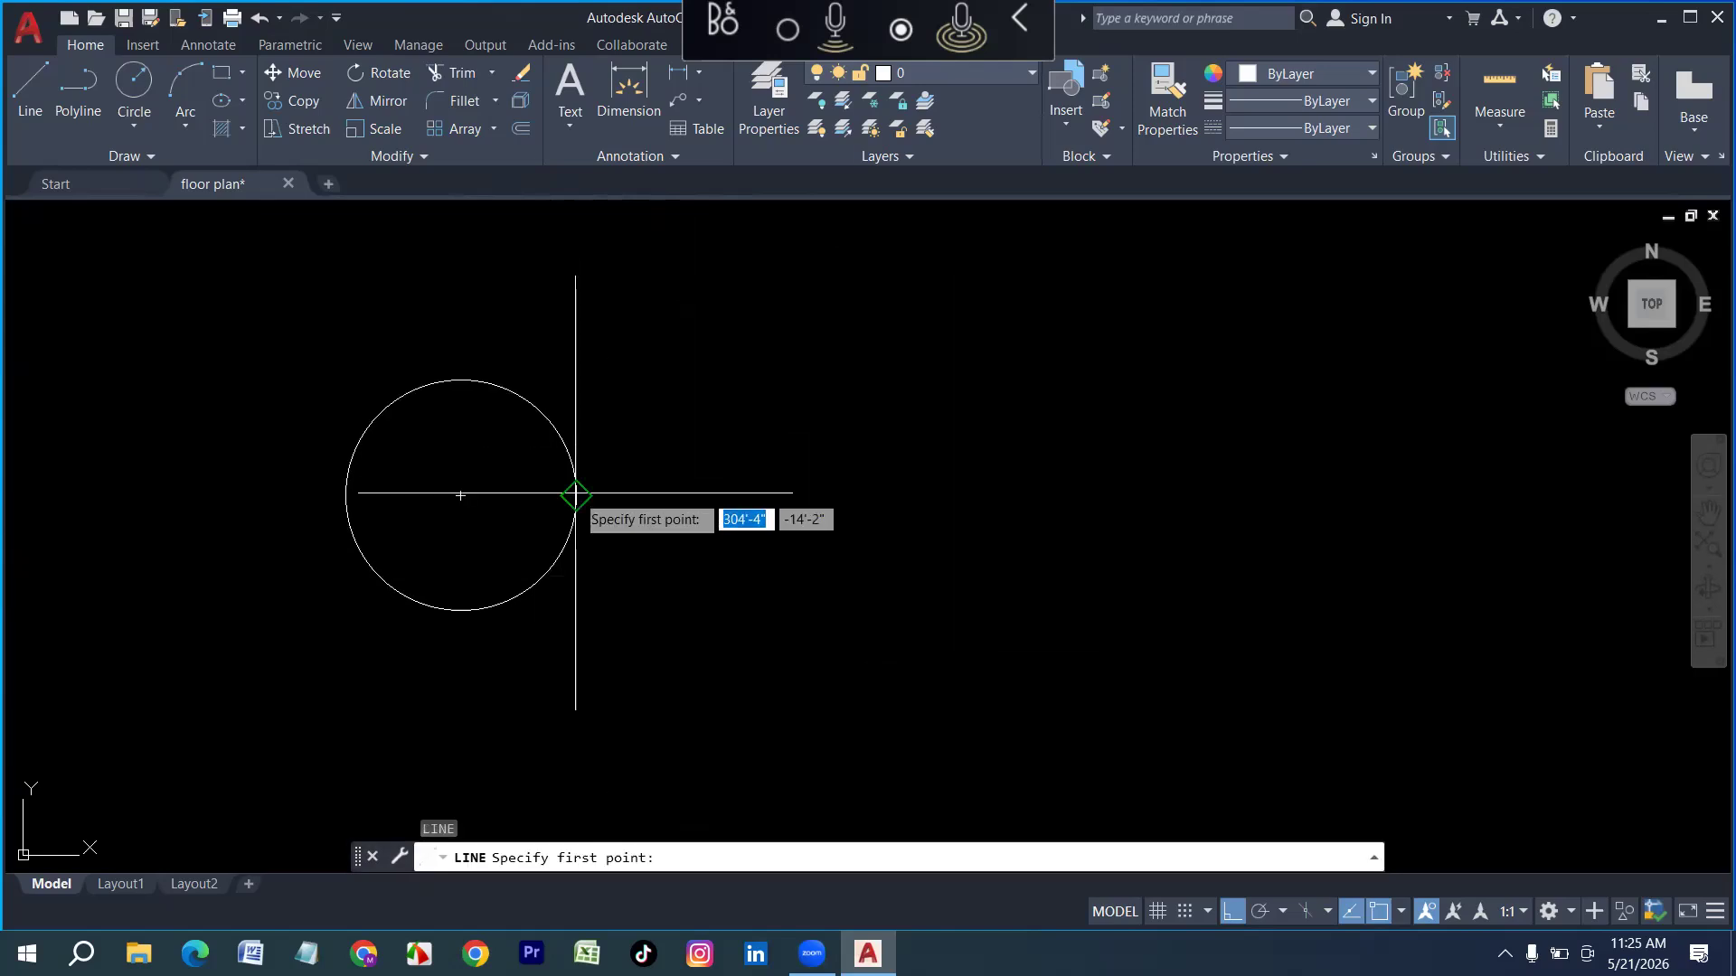
{"action": "left_click", "coordinate": [575, 494]}
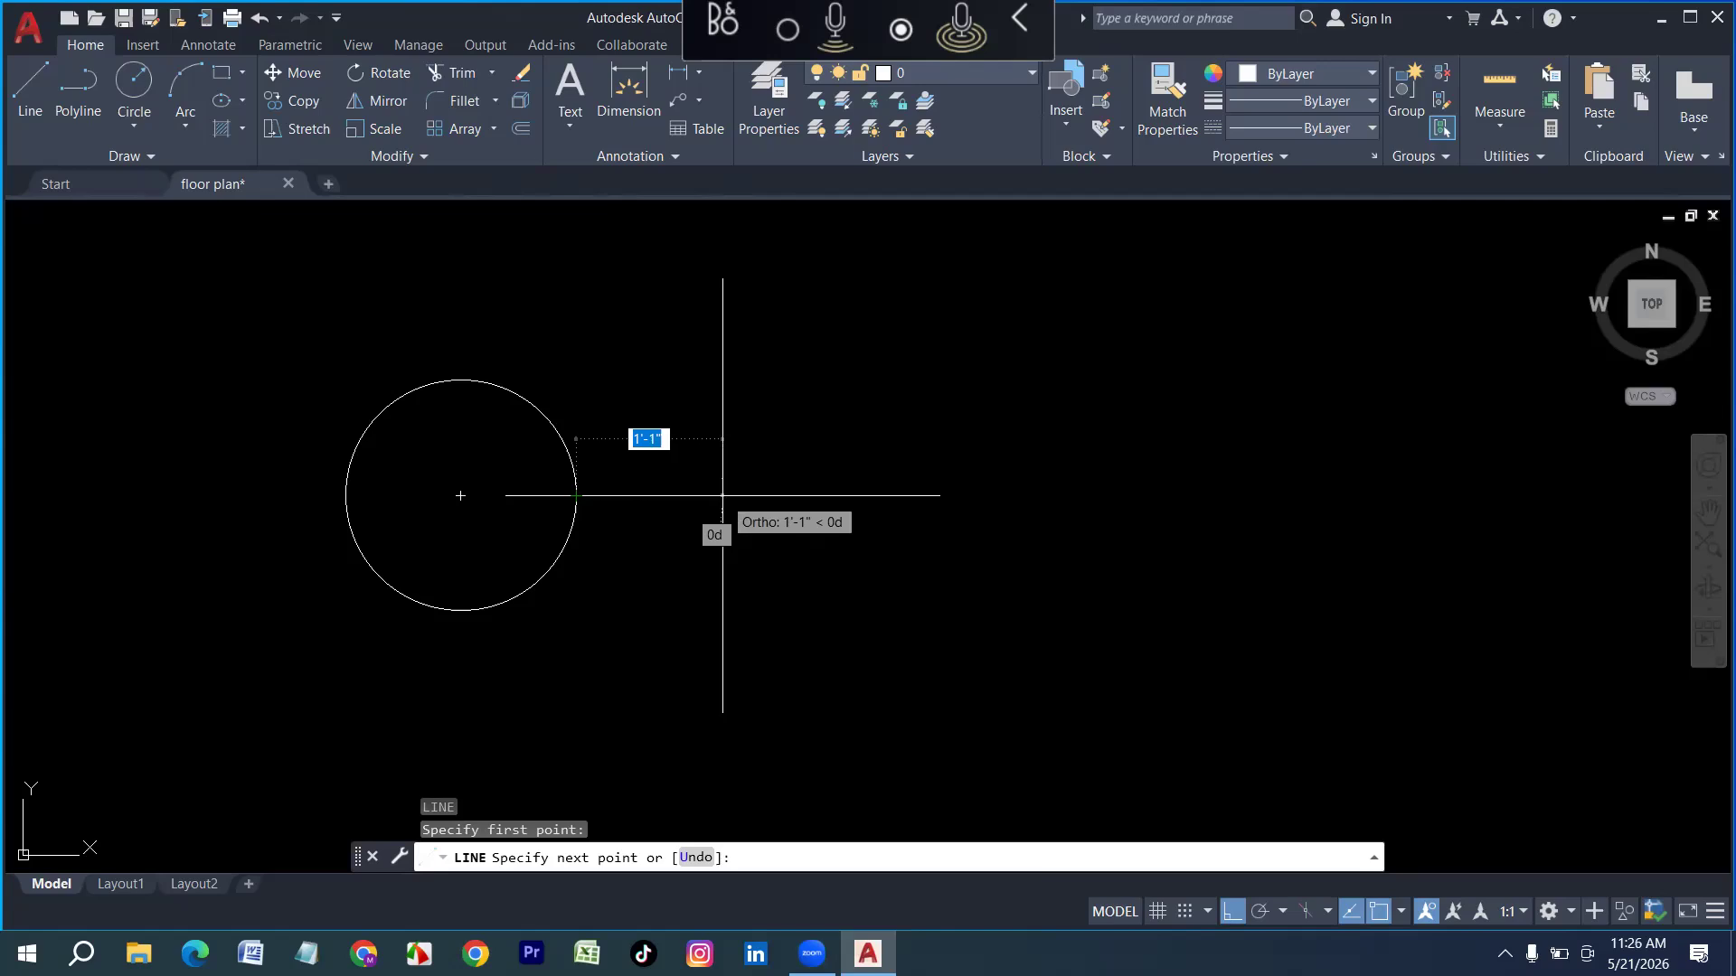
{"action": "type", "text": "7"}
{"action": "key", "text": "Return"}
{"action": "key", "text": "Return"}
Draw a matching horizontal line 7 long outward from the circle's left quadrant
{"action": "key", "text": "Return"}
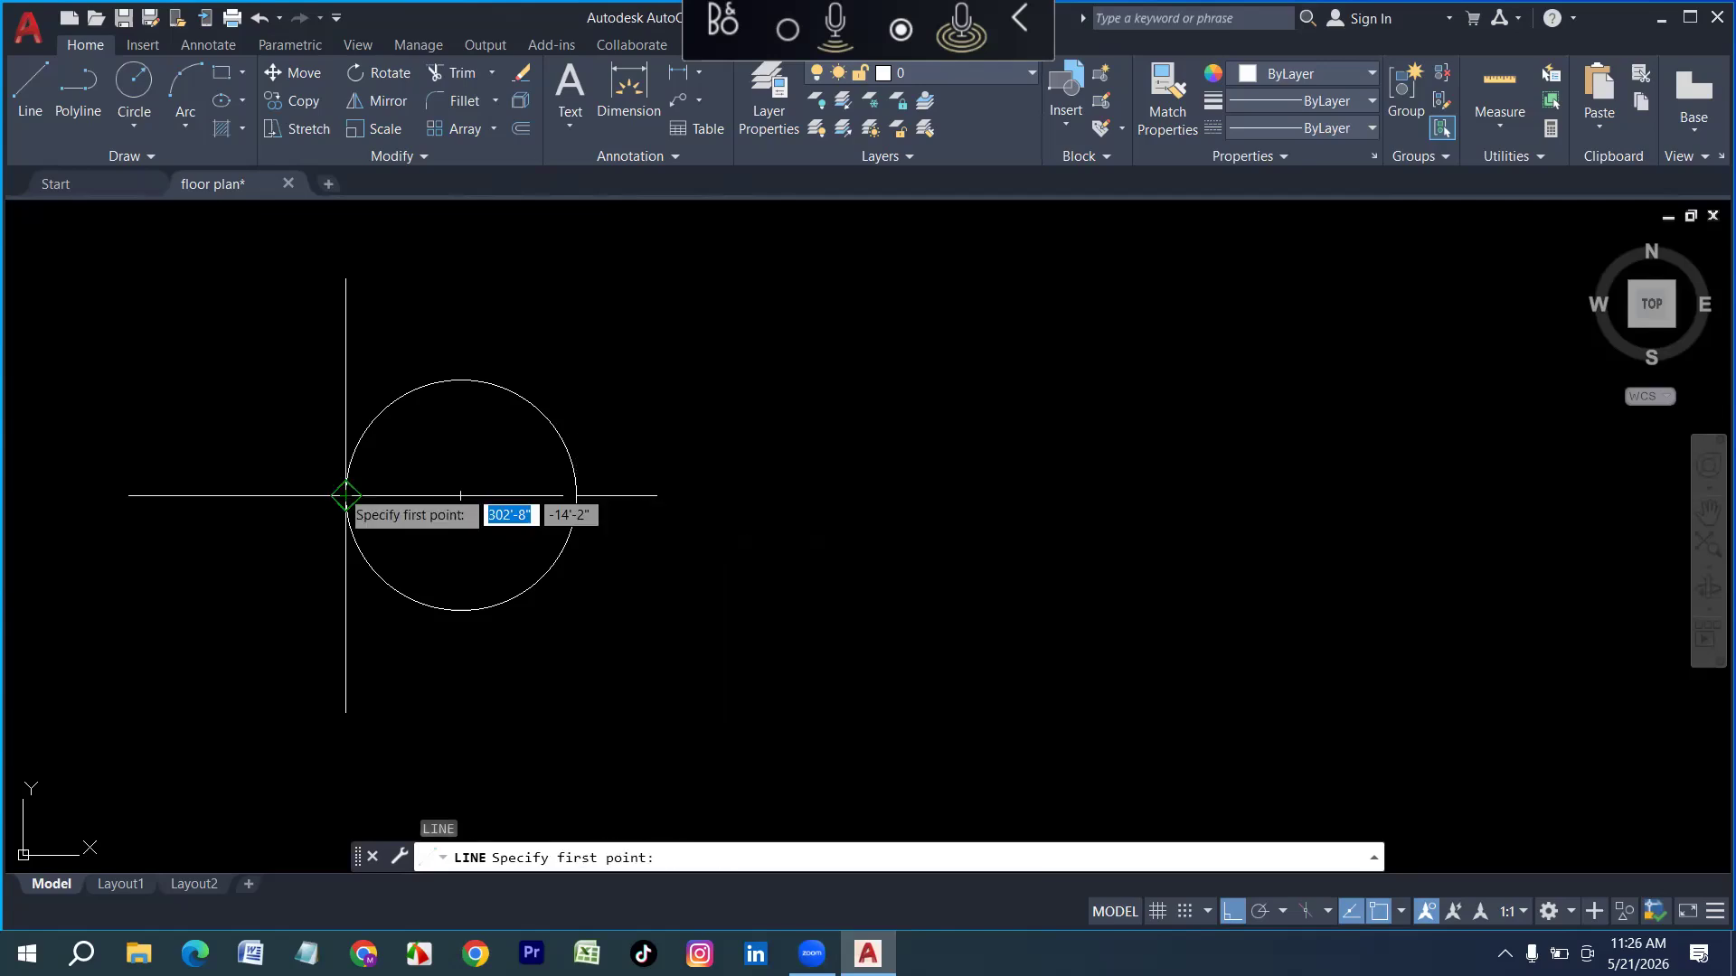
{"action": "left_click", "coordinate": [346, 495]}
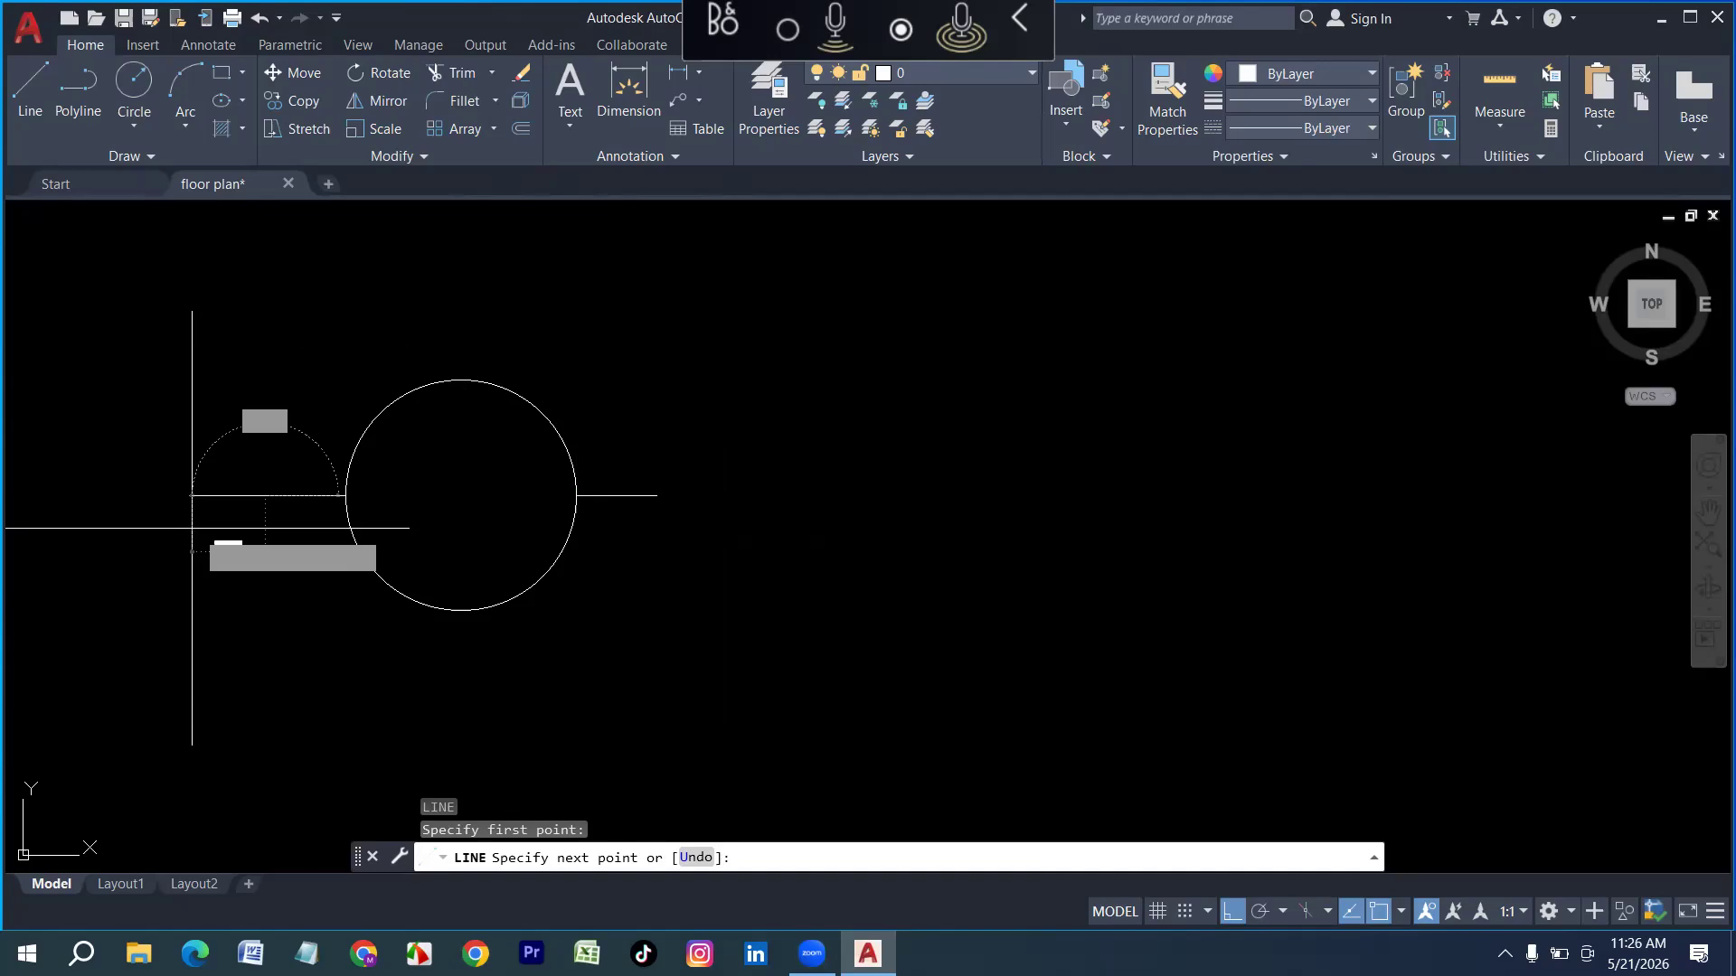
{"action": "type", "text": "7"}
{"action": "key", "text": "Return"}
{"action": "key", "text": "Return"}
Draw a vertical line 10 long straight down from the circle's bottom quadrant
{"action": "key", "text": "Return"}
{"action": "left_click", "coordinate": [461, 610]}
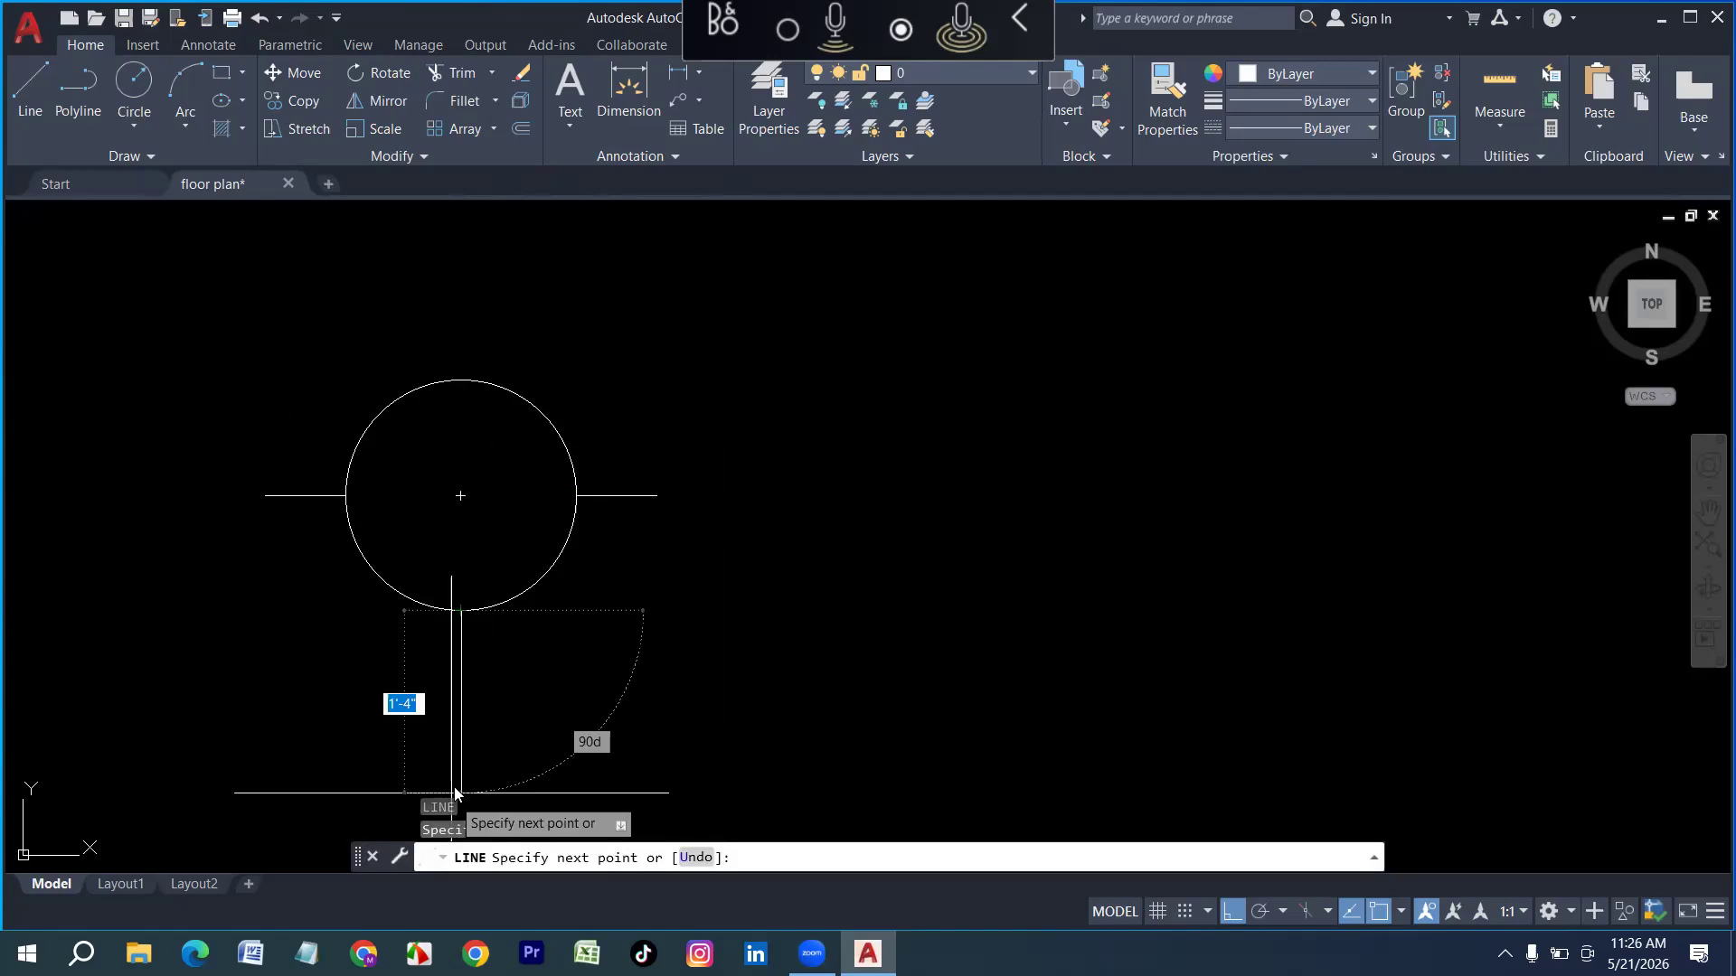
{"action": "type", "text": "10"}
{"action": "key", "text": "Return"}
{"action": "key", "text": "Return"}
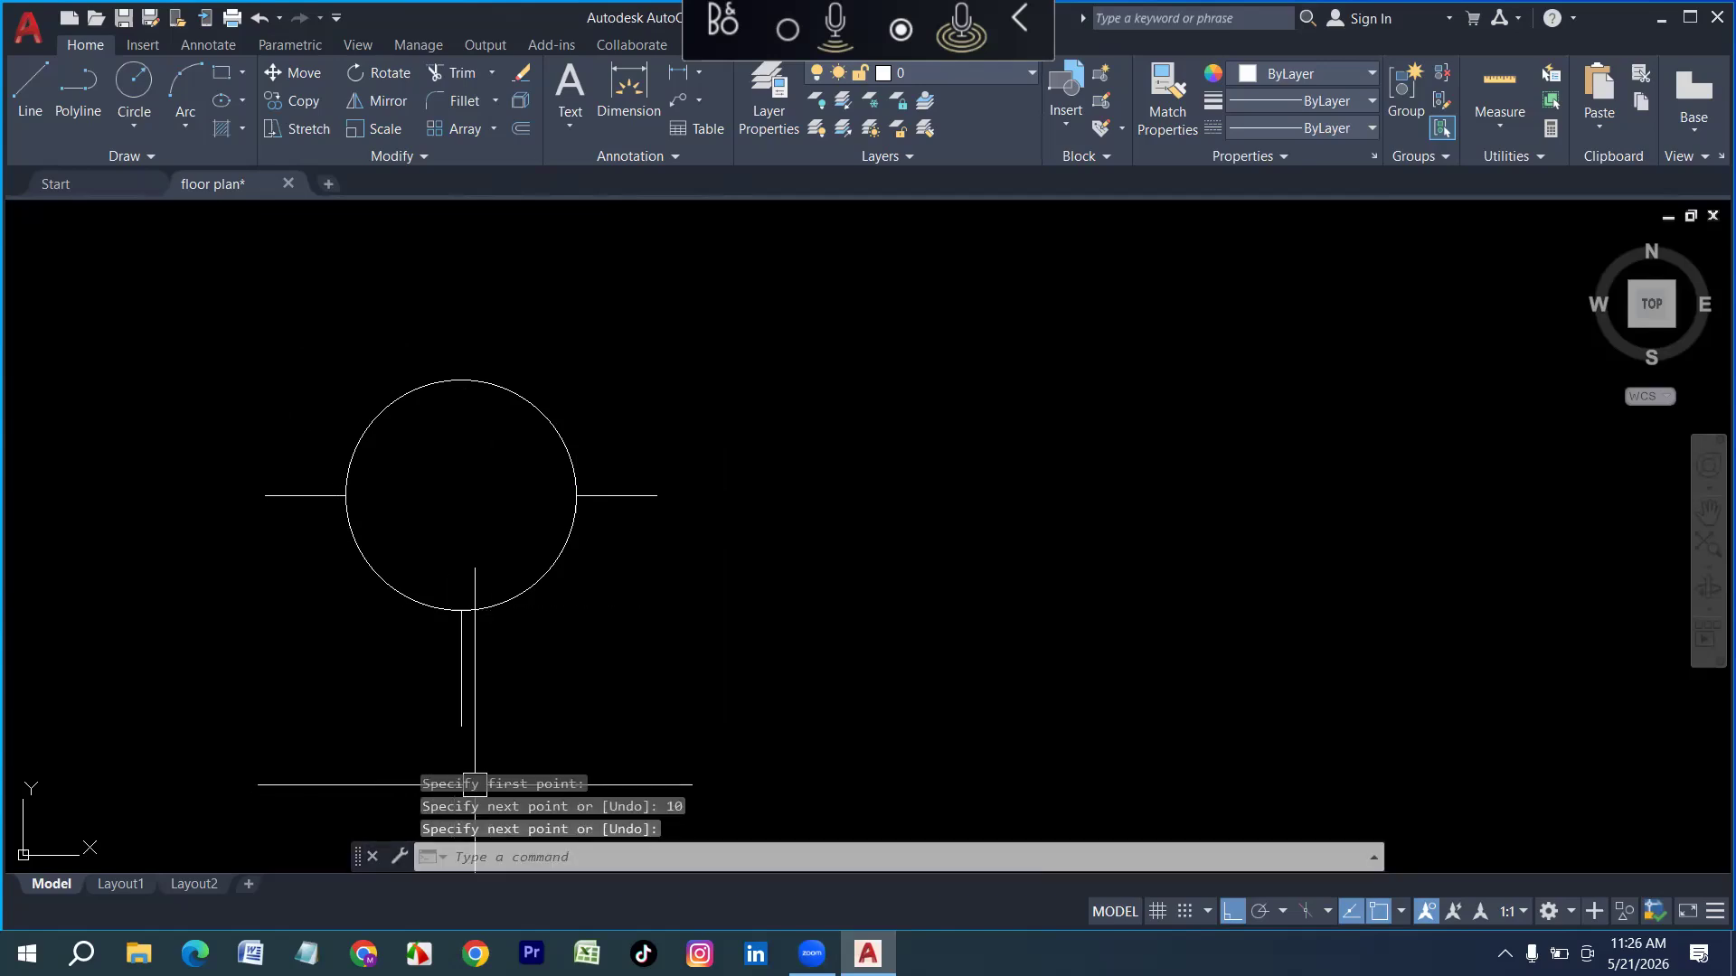
Connect the outer ends of both horizontal lines to the vertical line's lower end, and erase the vertical line
{"action": "key", "text": "Return"}
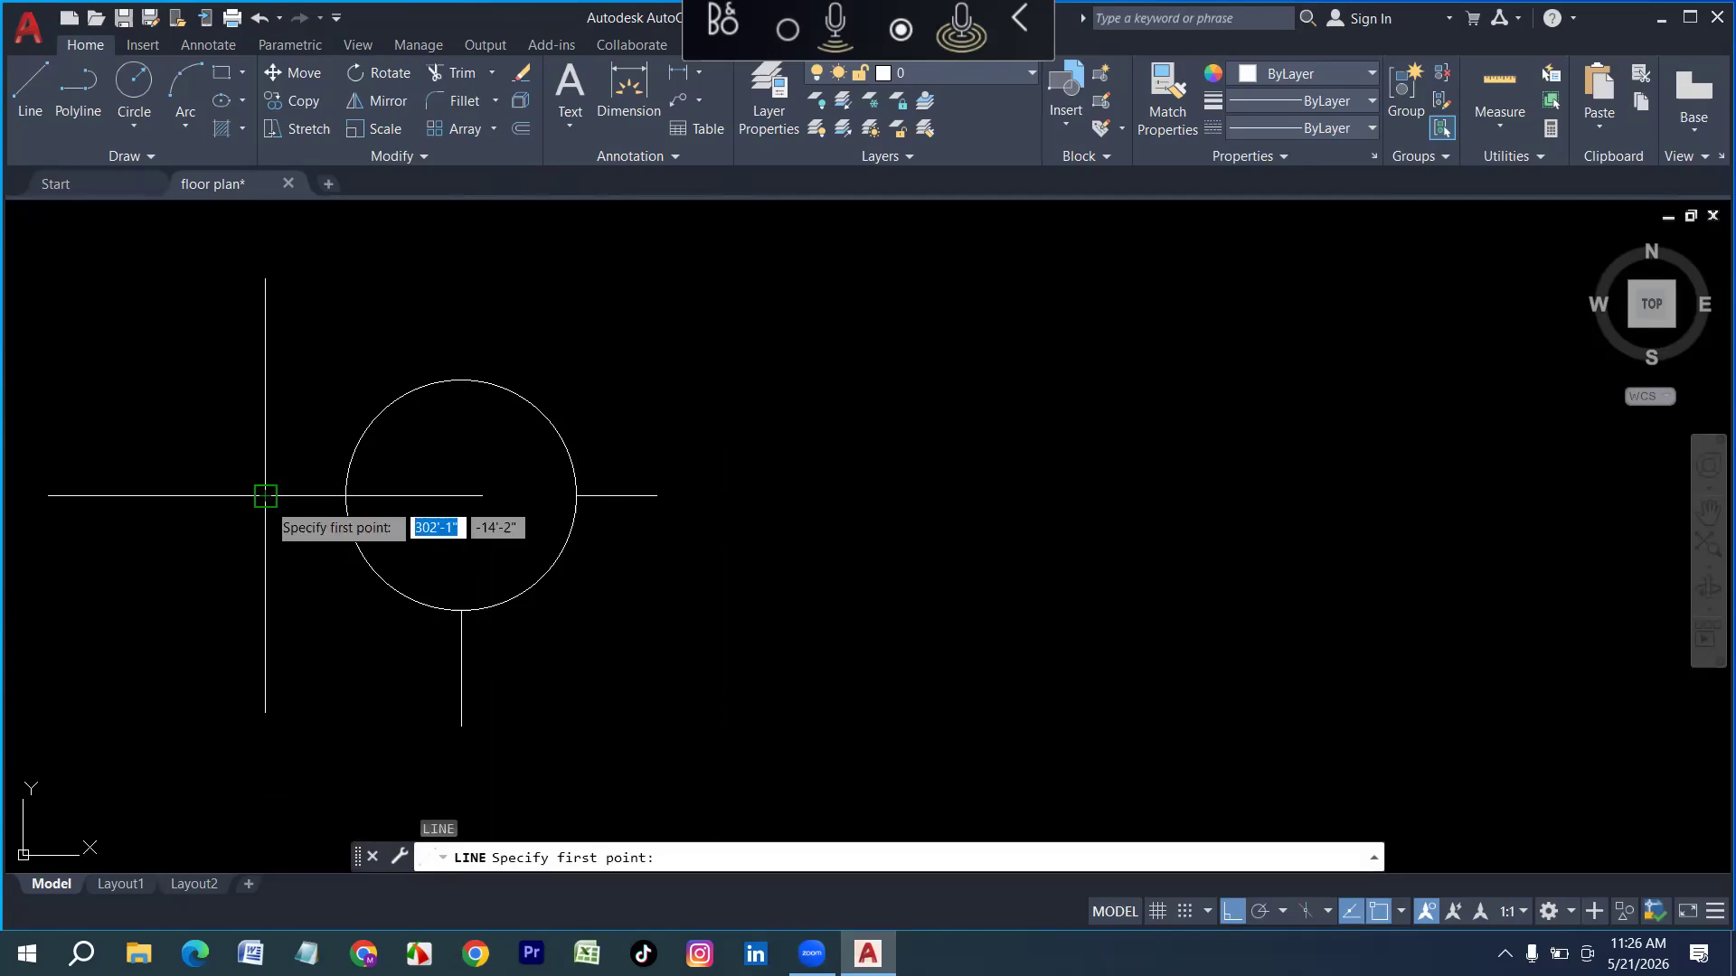
{"action": "left_click", "coordinate": [265, 495]}
{"action": "left_click", "coordinate": [461, 726]}
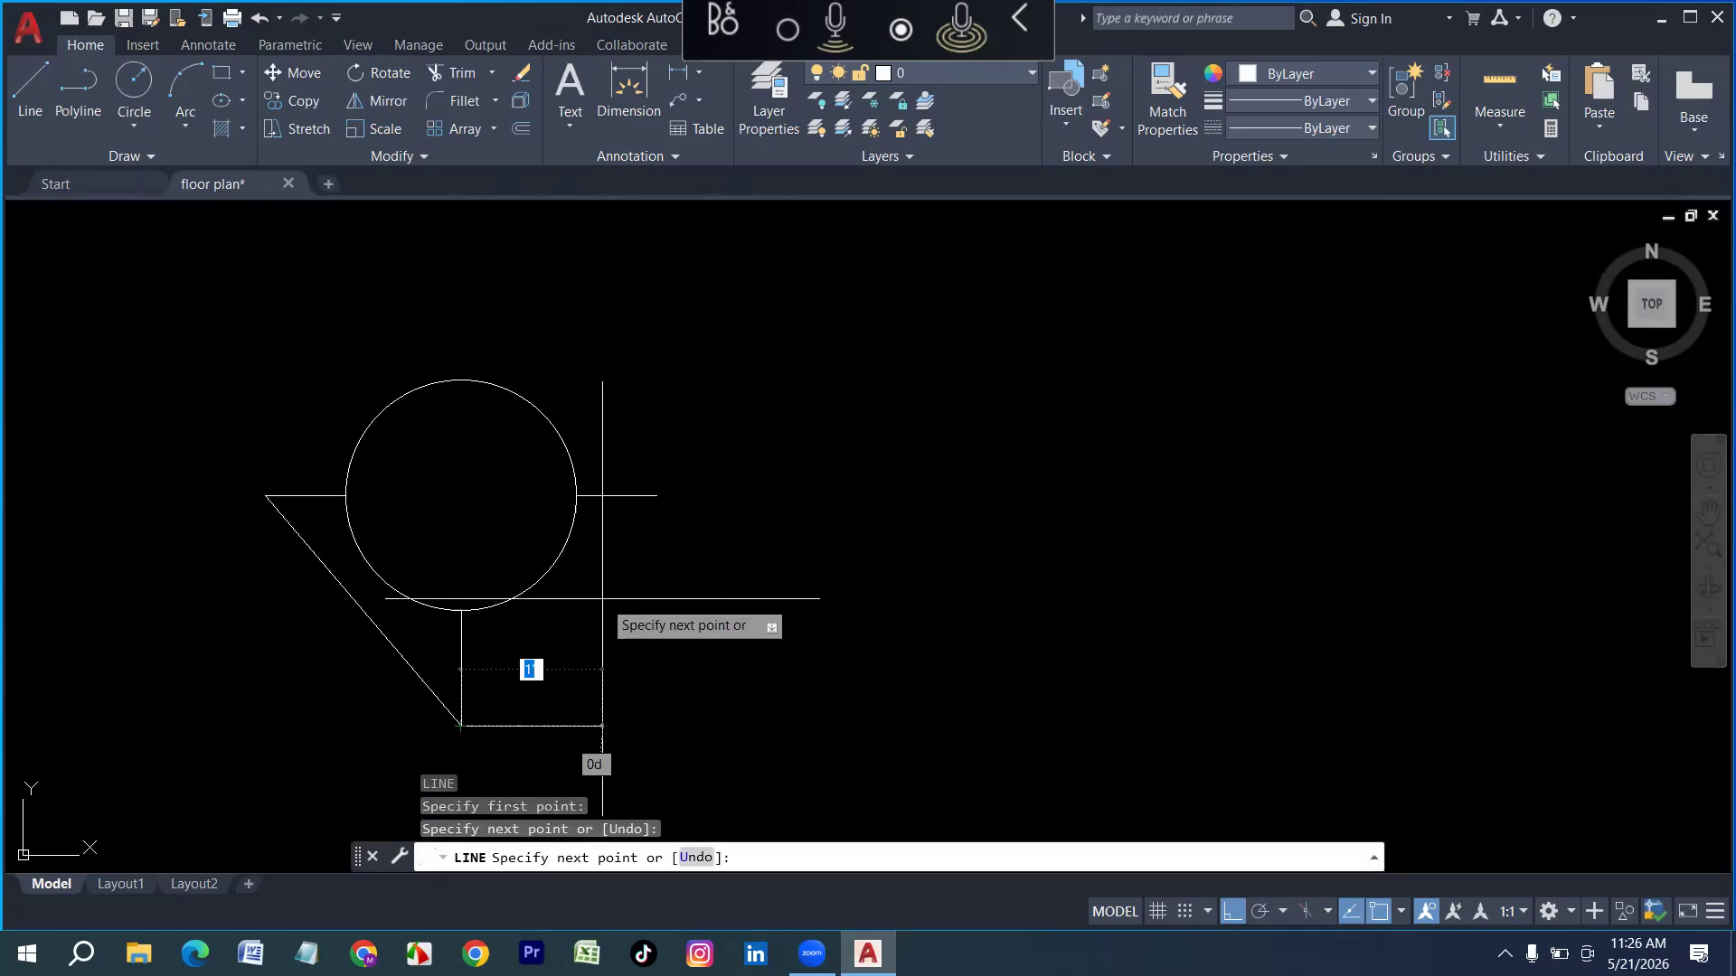
{"action": "left_click", "coordinate": [657, 495]}
{"action": "key", "text": "Return"}
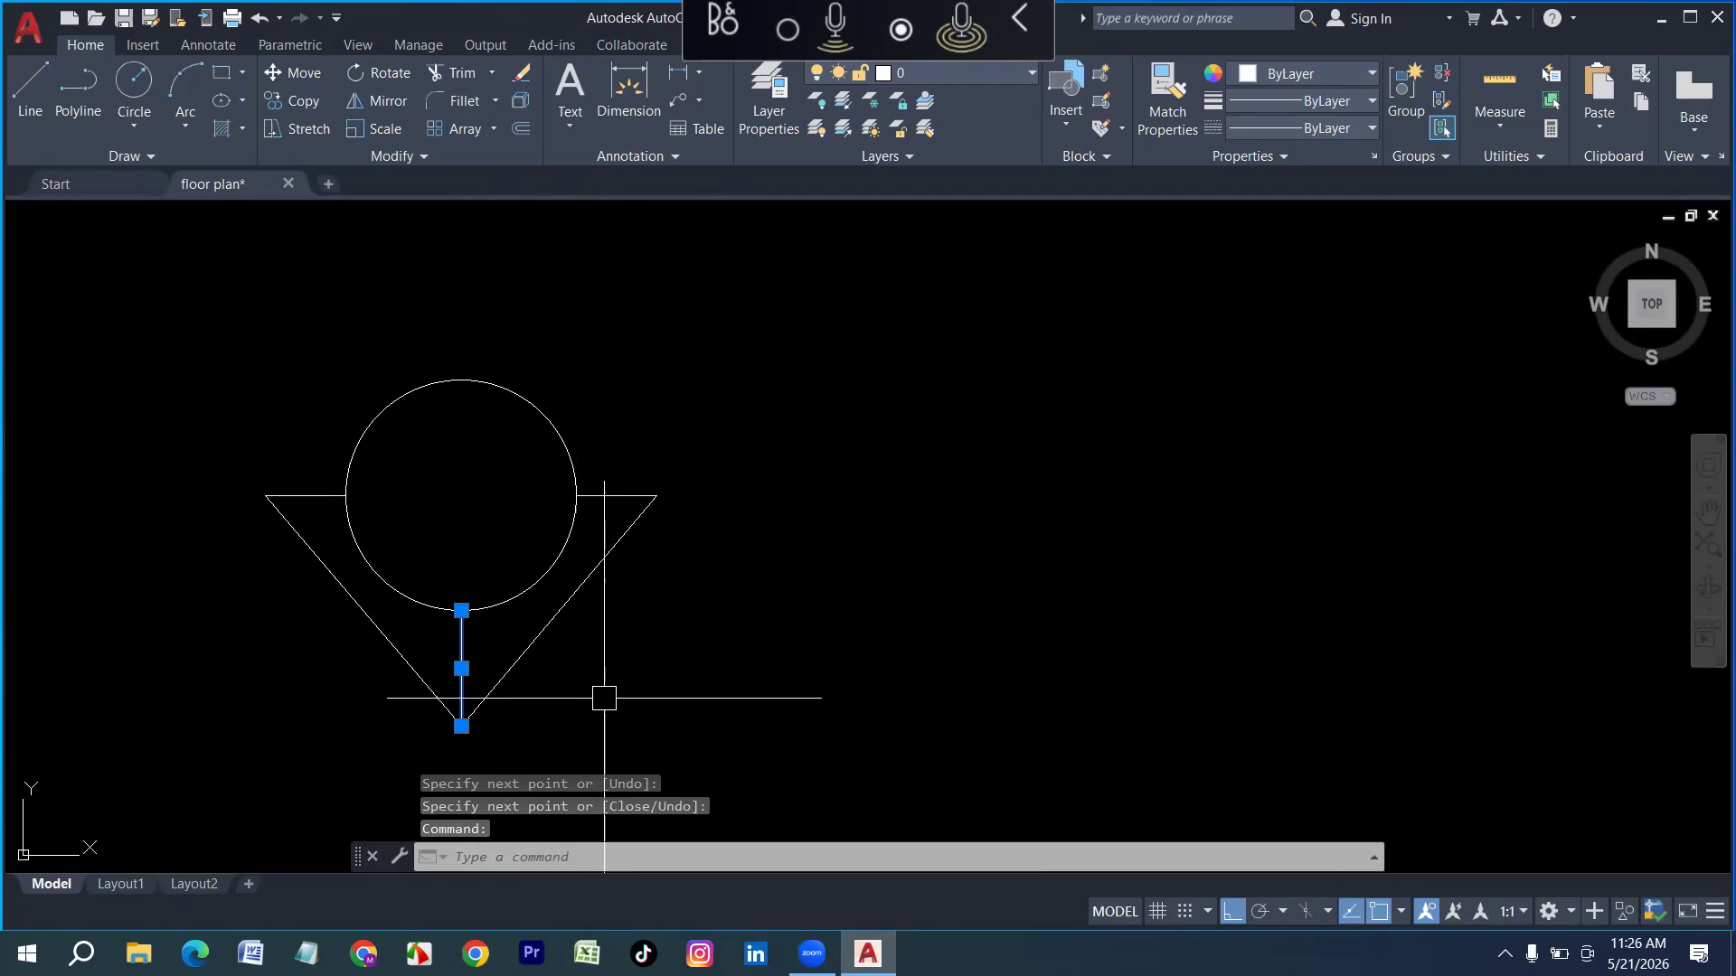
{"action": "key", "text": "Delete"}
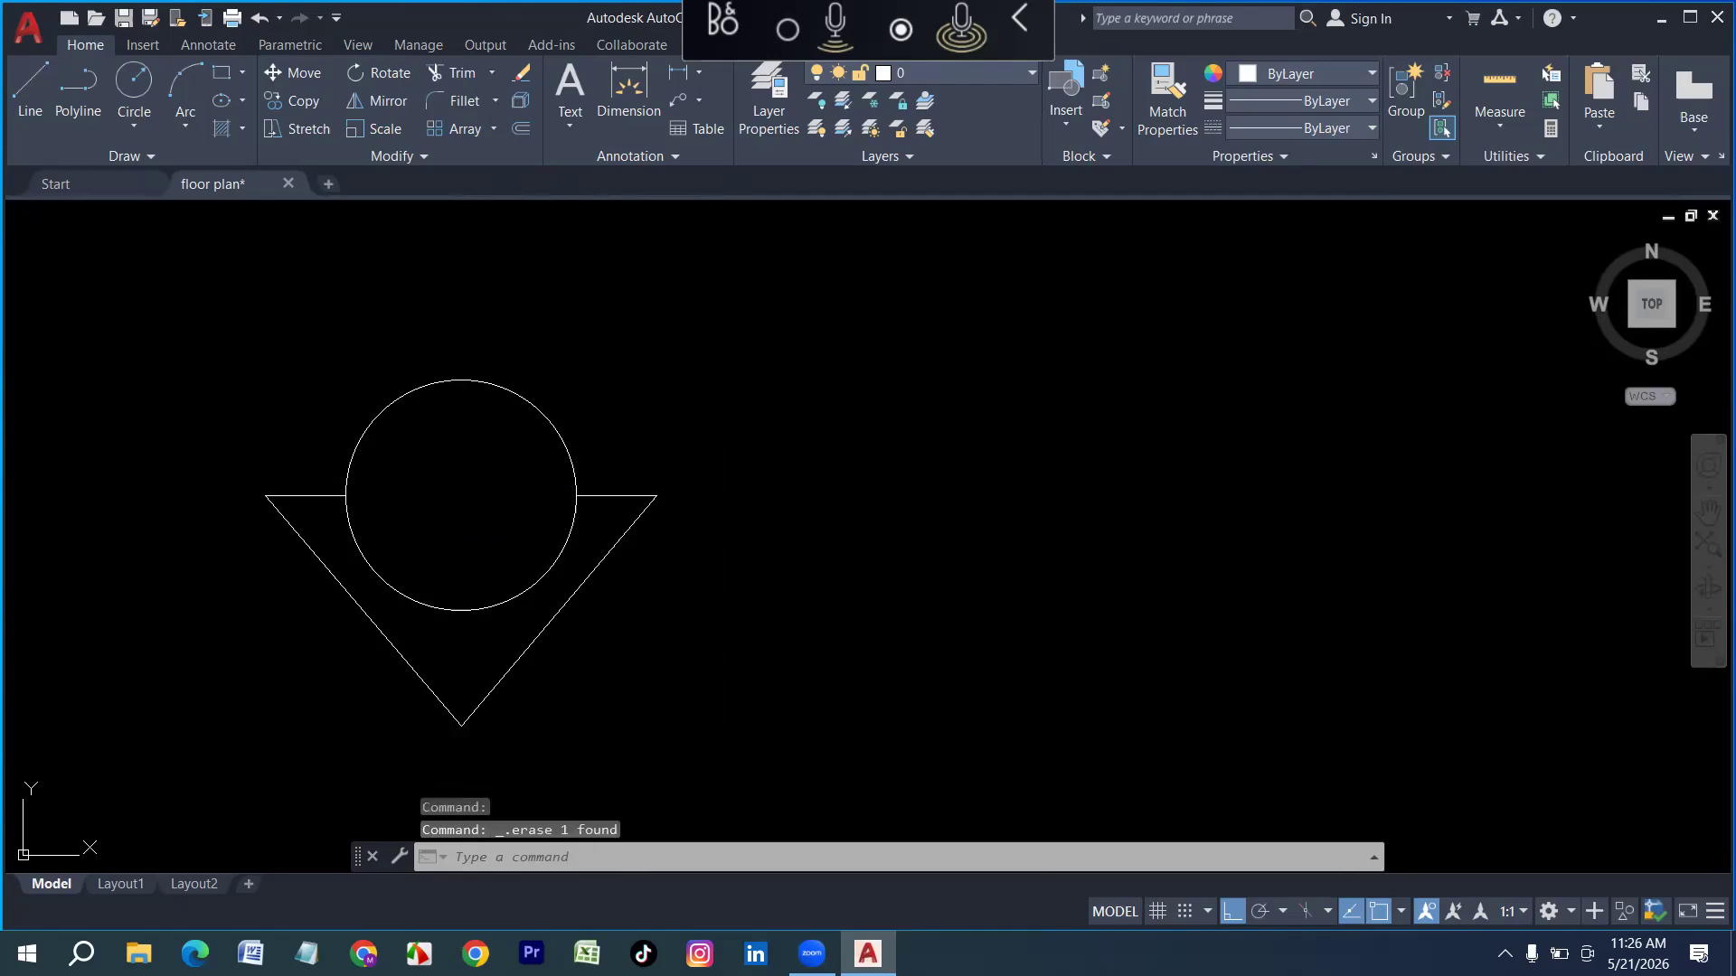
Fill the area between the circle and the V-shaped lines with a SOLID hatch
{"action": "type", "text": "h"}
{"action": "key", "text": "Return"}
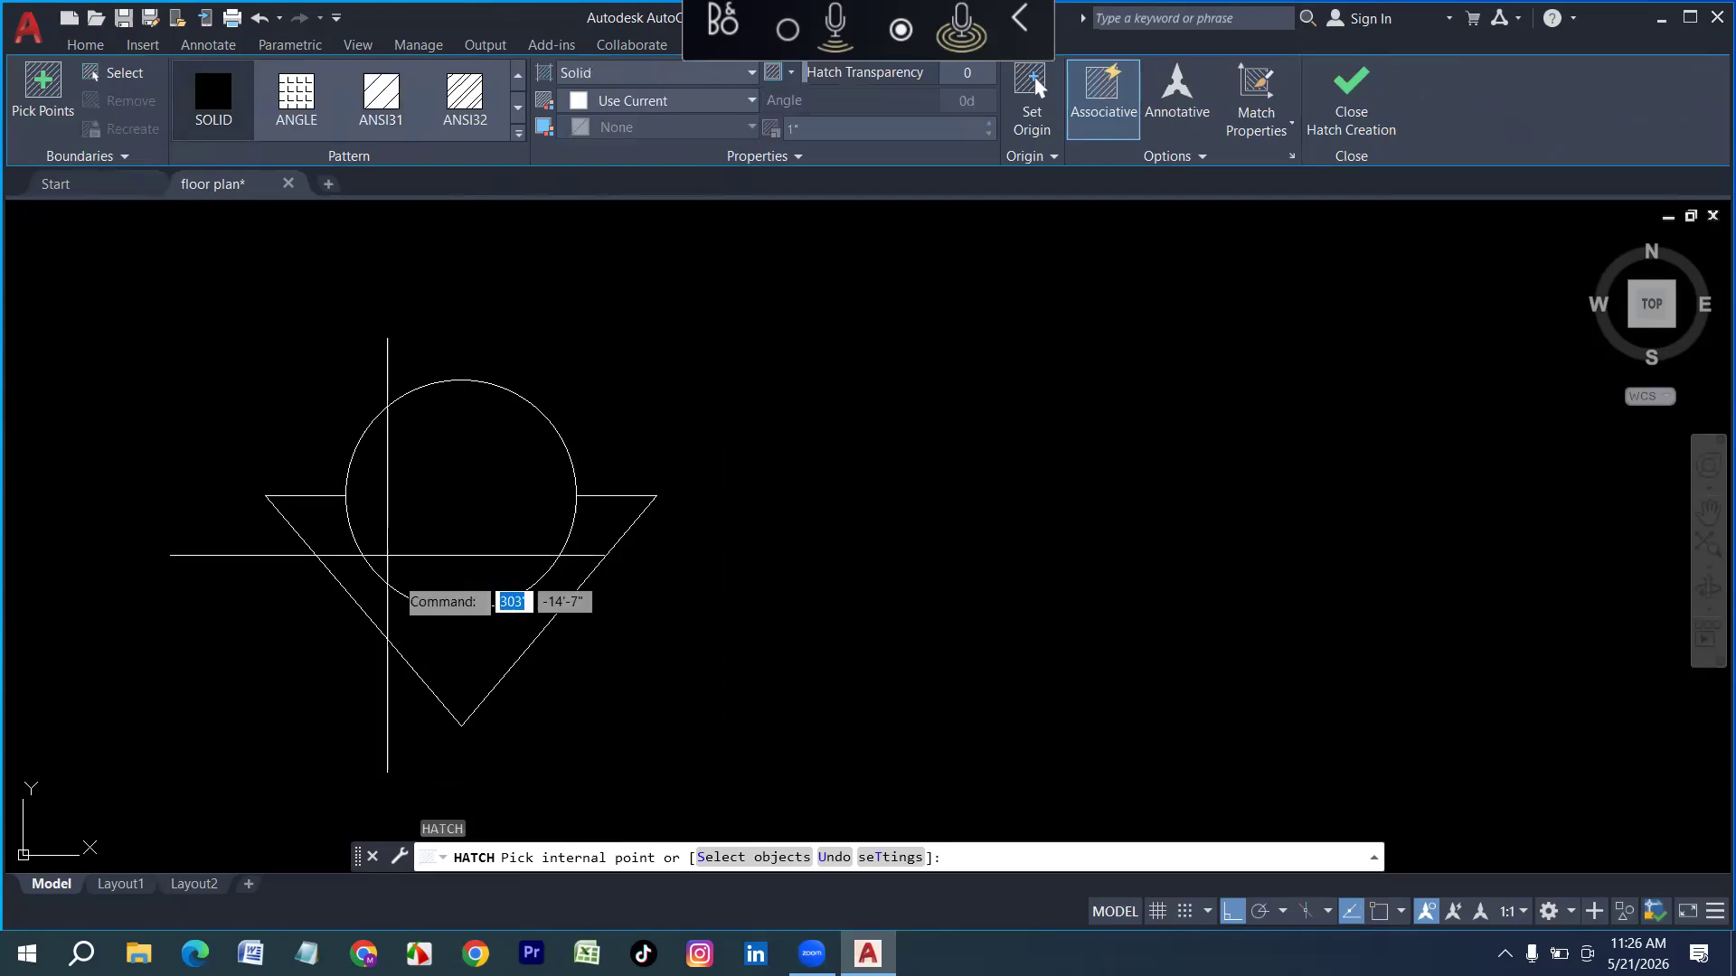
{"action": "left_click", "coordinate": [445, 680]}
{"action": "key", "text": "Return"}
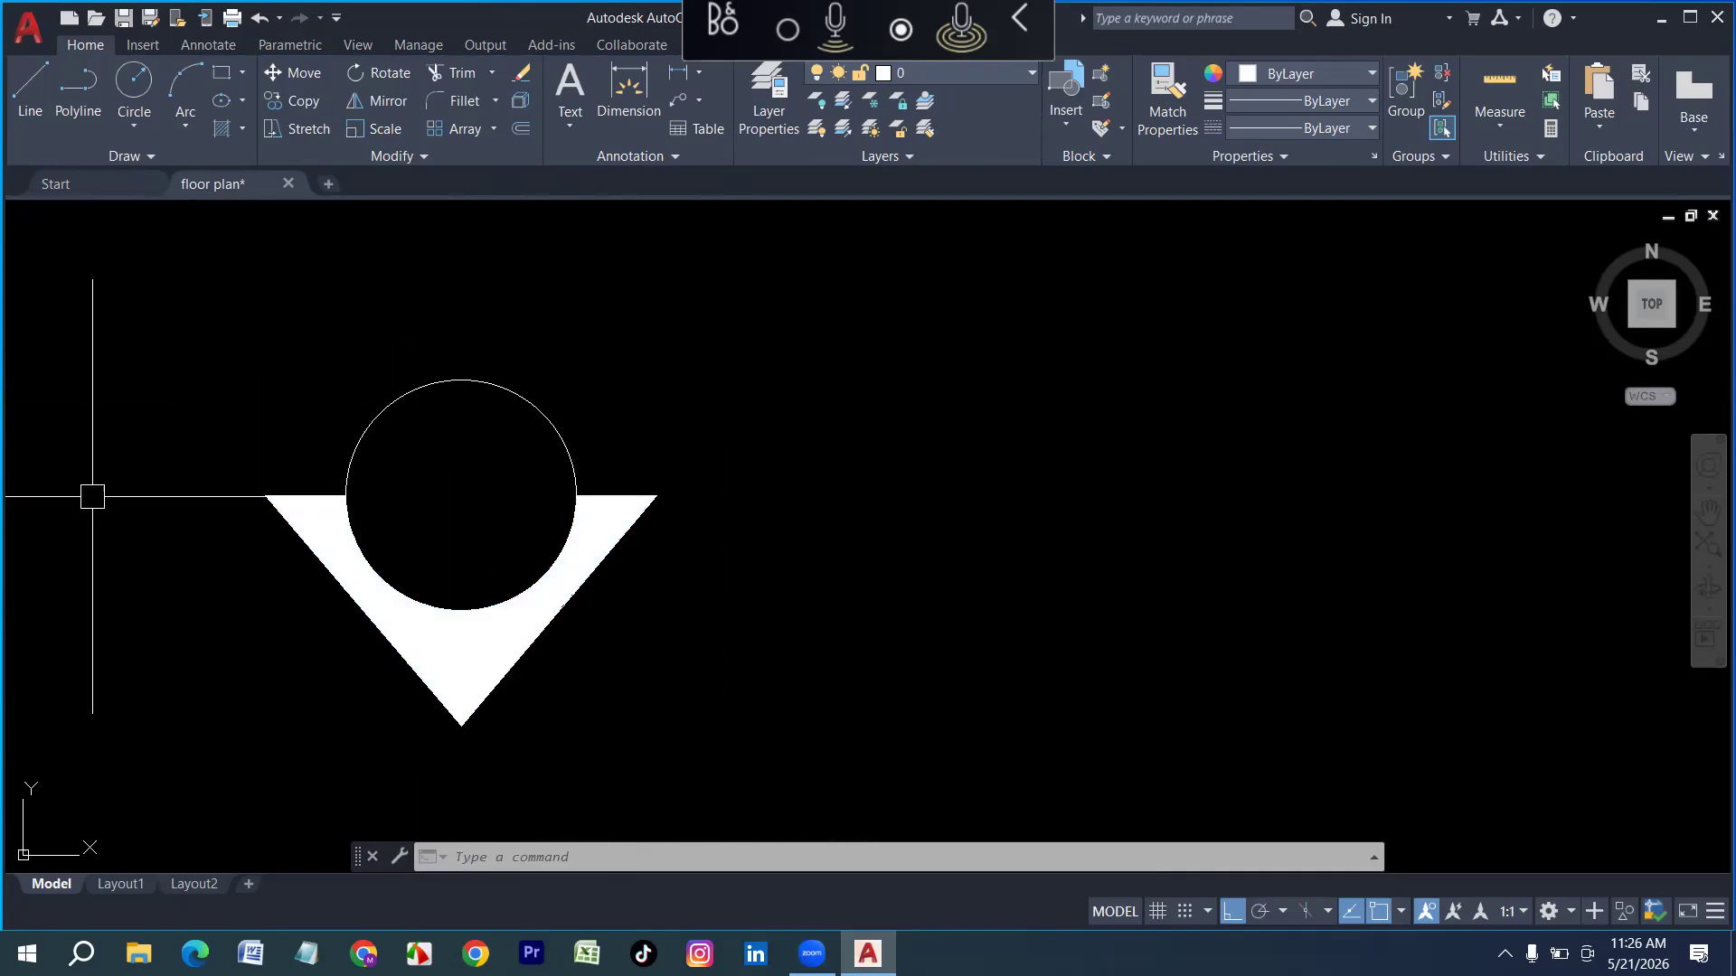
Draw a closed six-sided stepped polyline right of the hatched symbol, with a left edge about 7'-9" and an upward step about 4'-3"
{"action": "scroll", "coordinate": [179, 569], "scroll_direction": "down", "scroll_amount": 8}
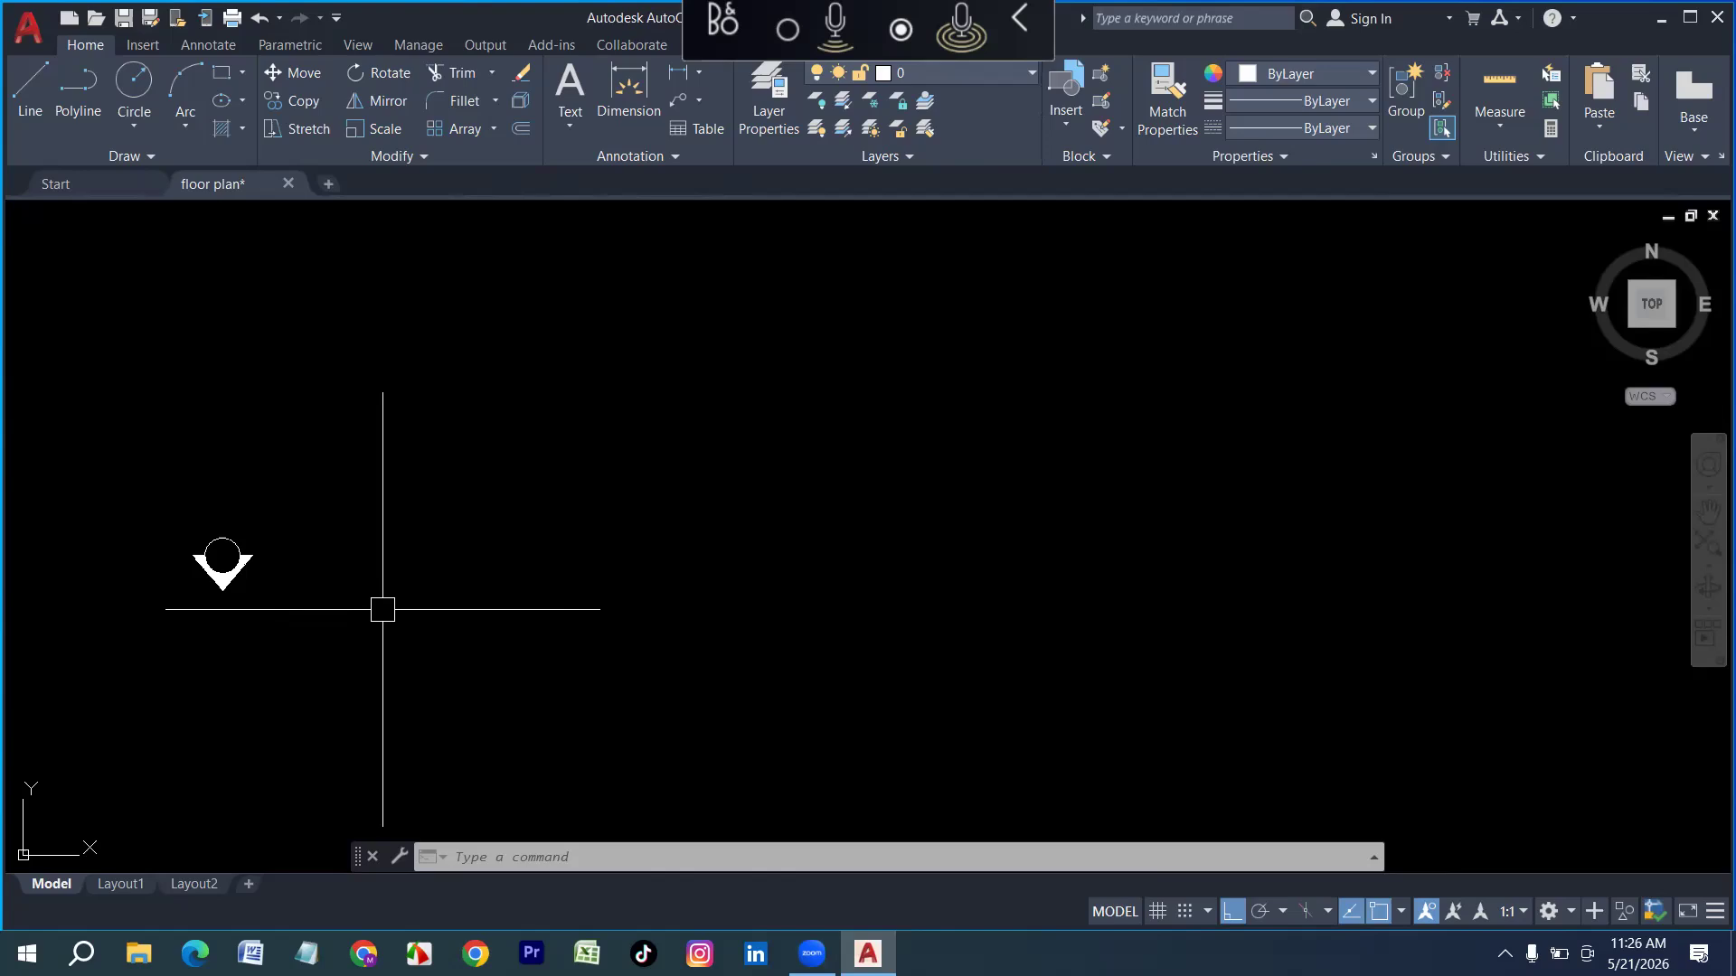
{"action": "scroll", "coordinate": [206, 585], "scroll_direction": "down", "scroll_amount": 2}
{"action": "scroll", "coordinate": [454, 612], "scroll_direction": "up", "scroll_amount": 2}
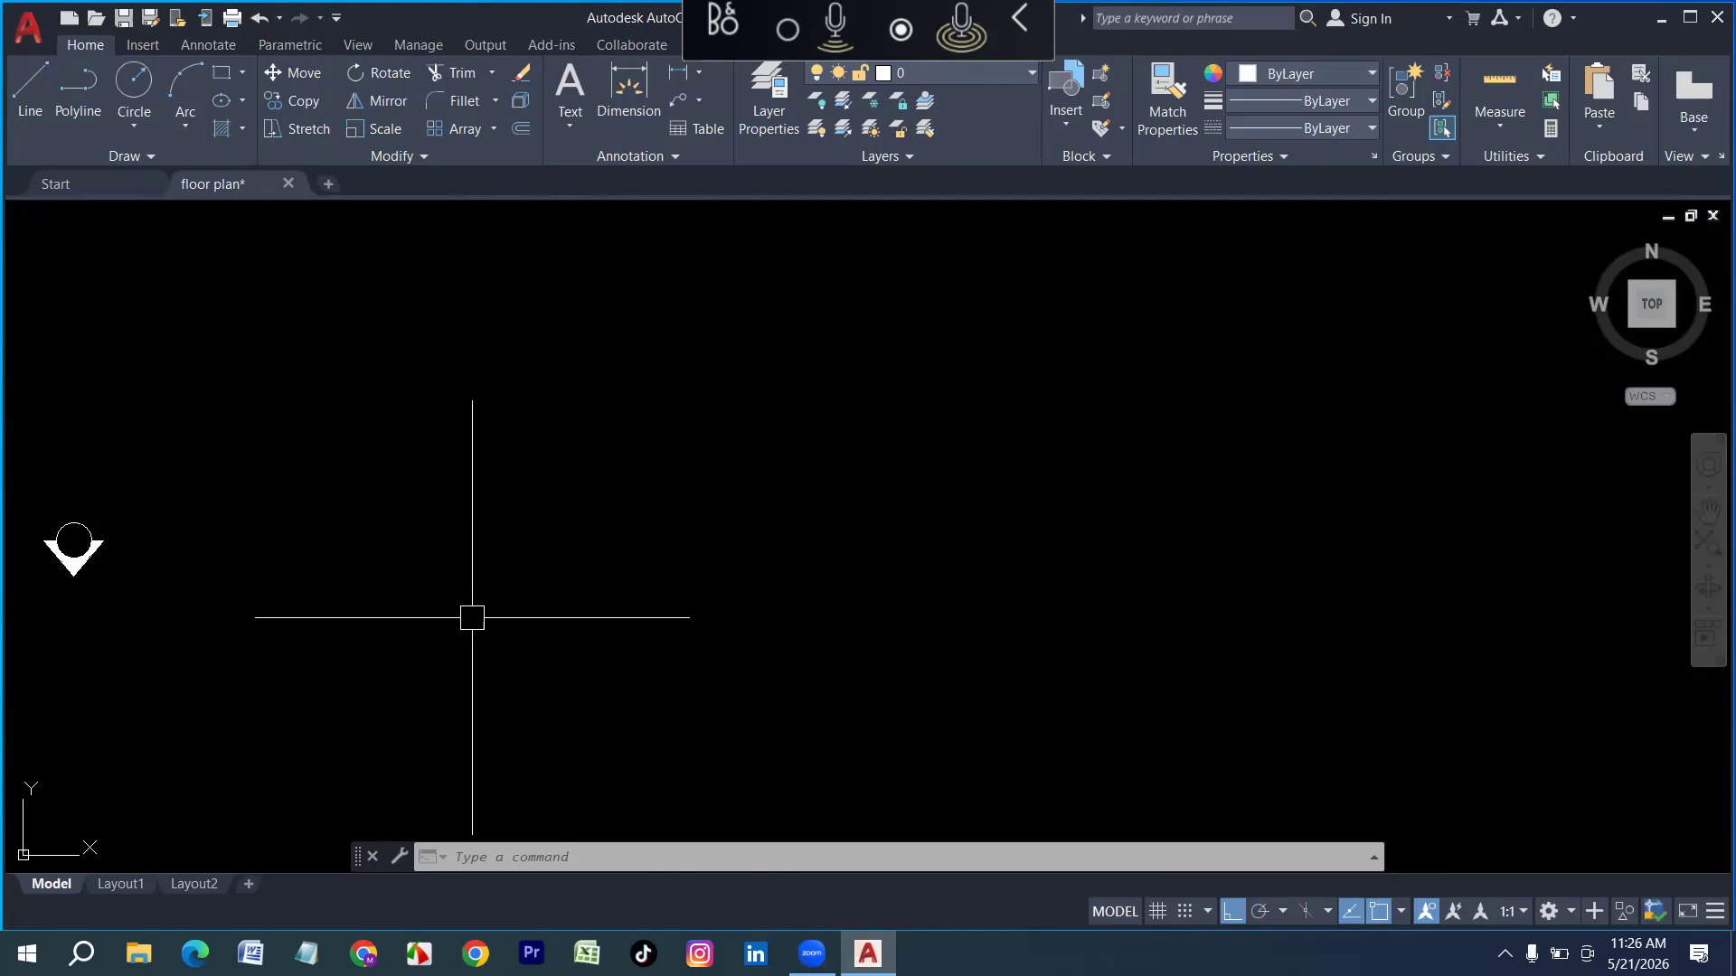
{"action": "type", "text": "pl"}
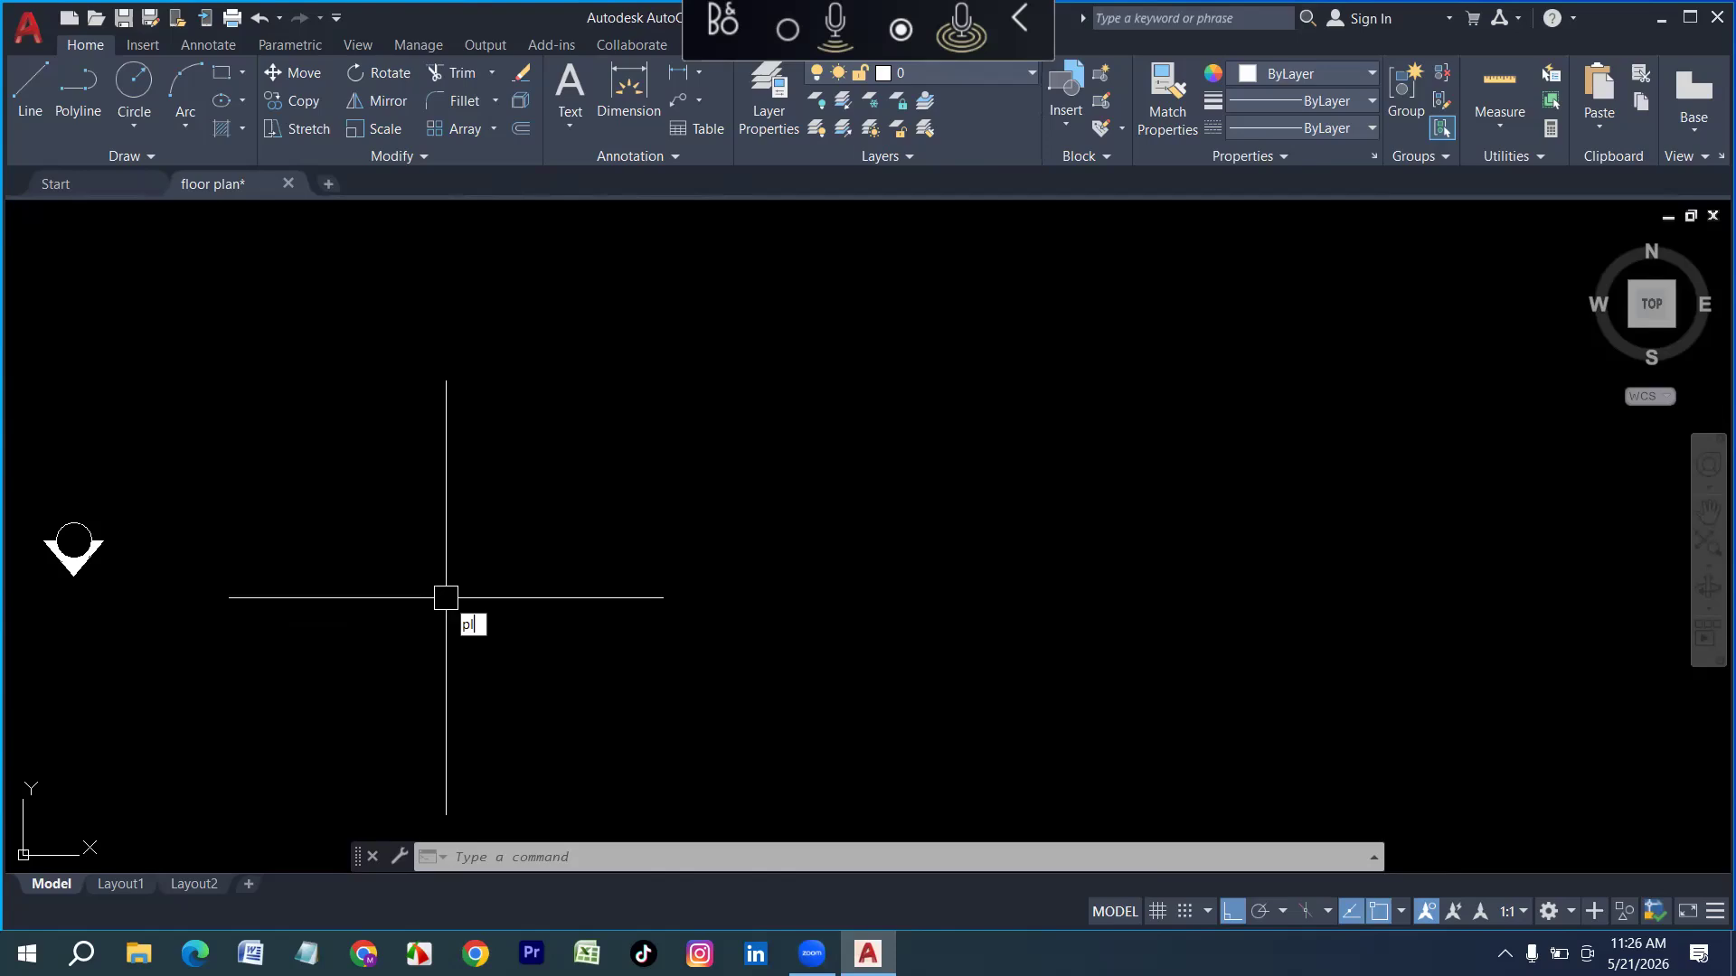
{"action": "key", "text": "Return"}
{"action": "left_click", "coordinate": [423, 616]}
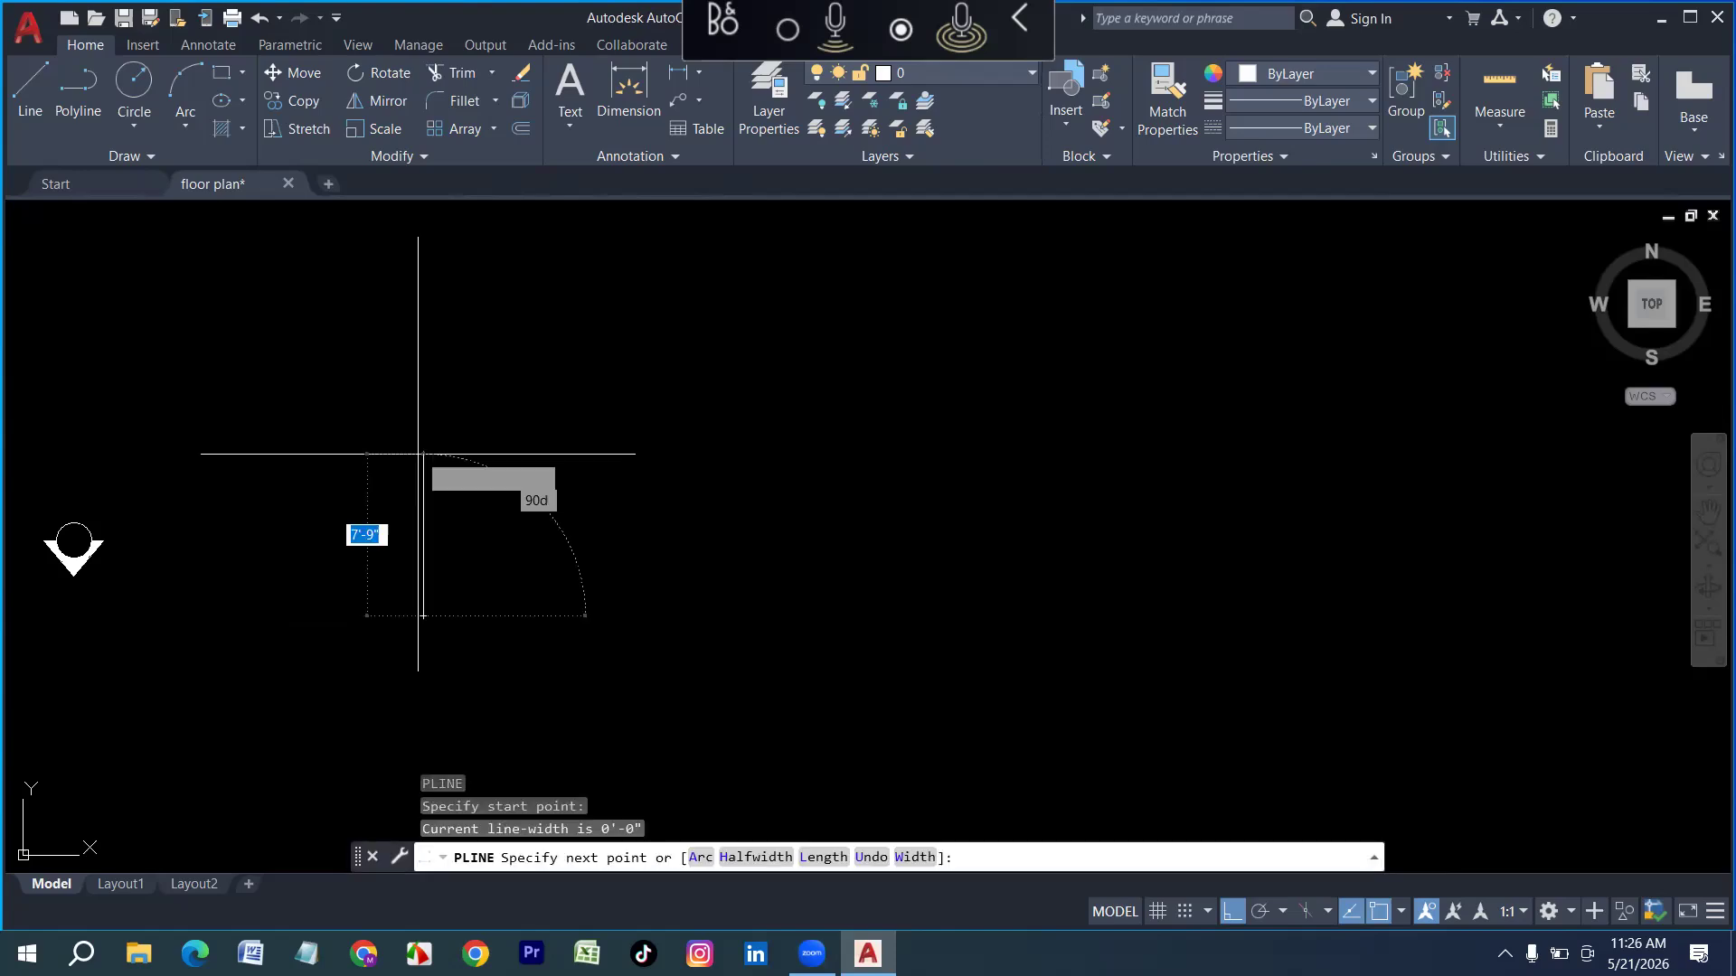
{"action": "left_click", "coordinate": [419, 454]}
{"action": "left_click", "coordinate": [605, 449]}
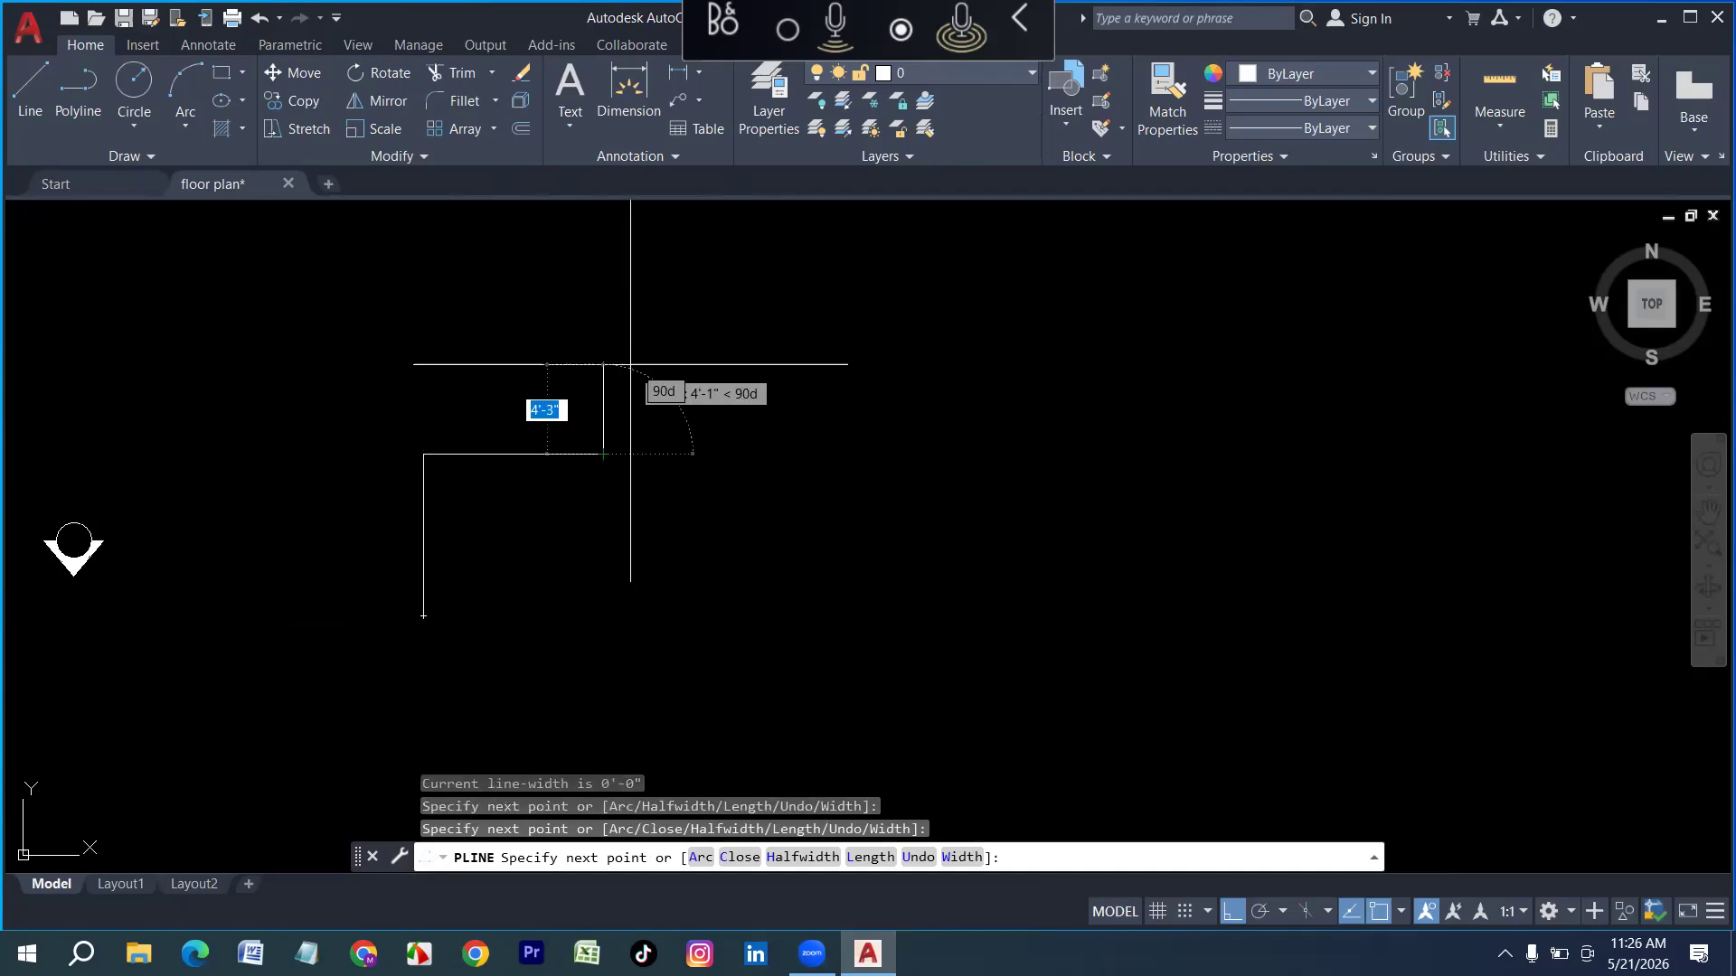
{"action": "left_click", "coordinate": [630, 365]}
{"action": "left_click", "coordinate": [844, 366]}
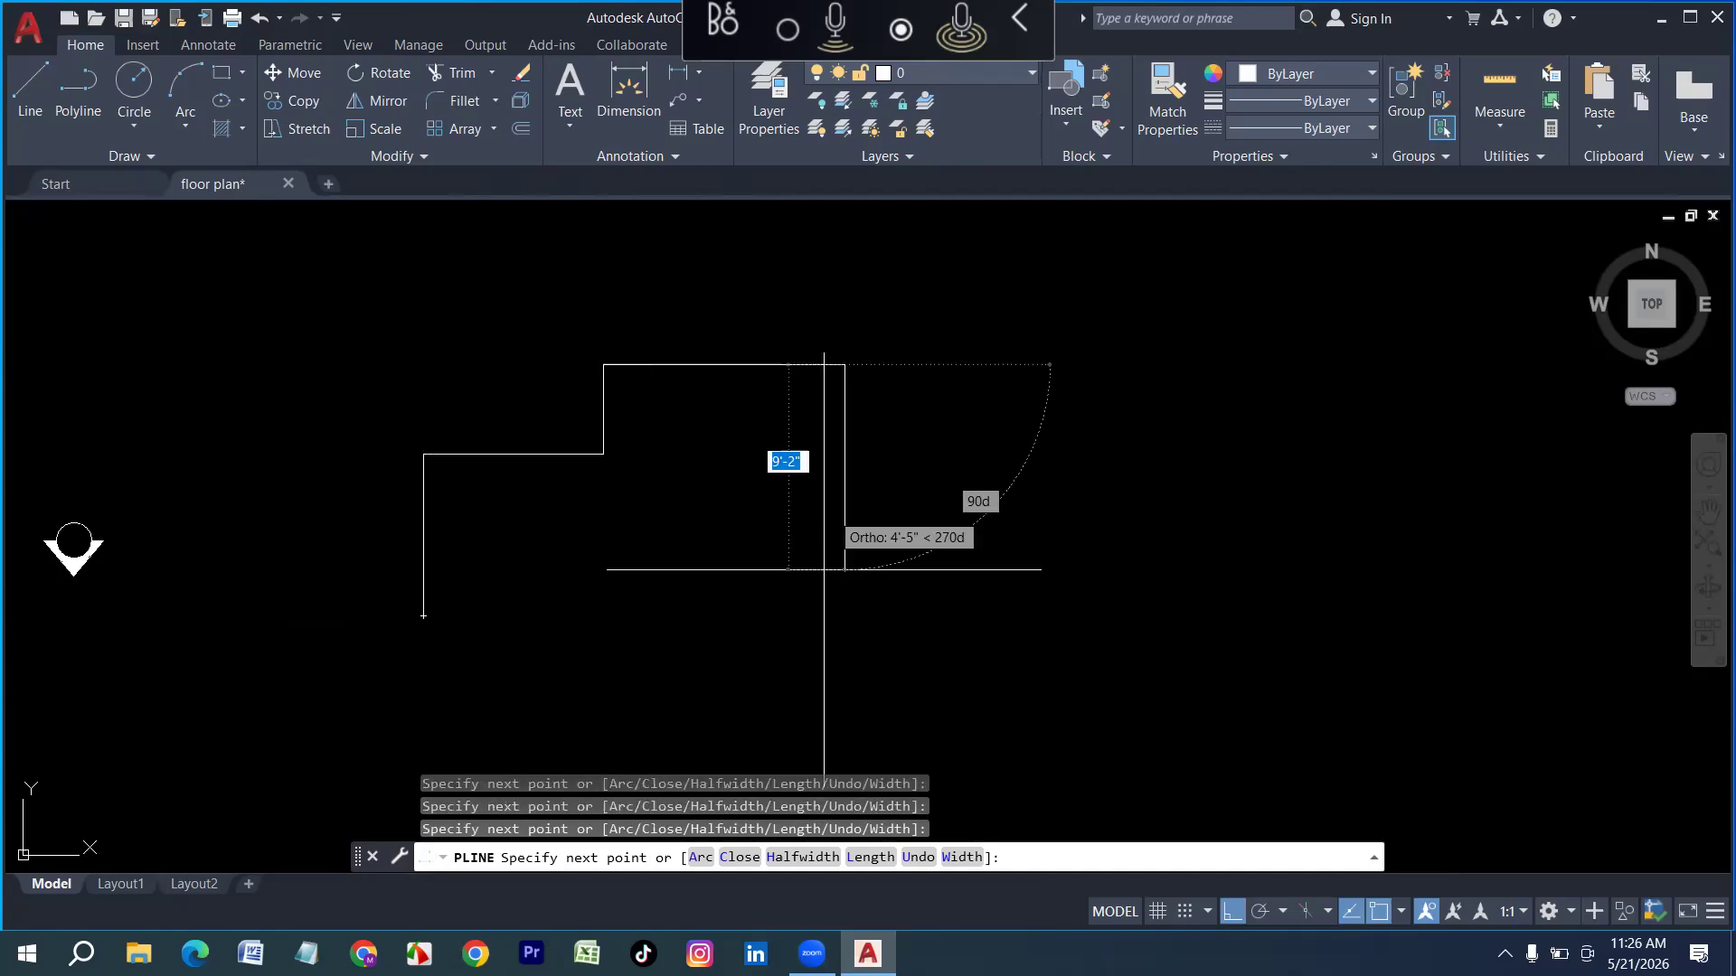
{"action": "left_click", "coordinate": [820, 632]}
{"action": "left_click", "coordinate": [423, 615]}
{"action": "key", "text": "Escape"}
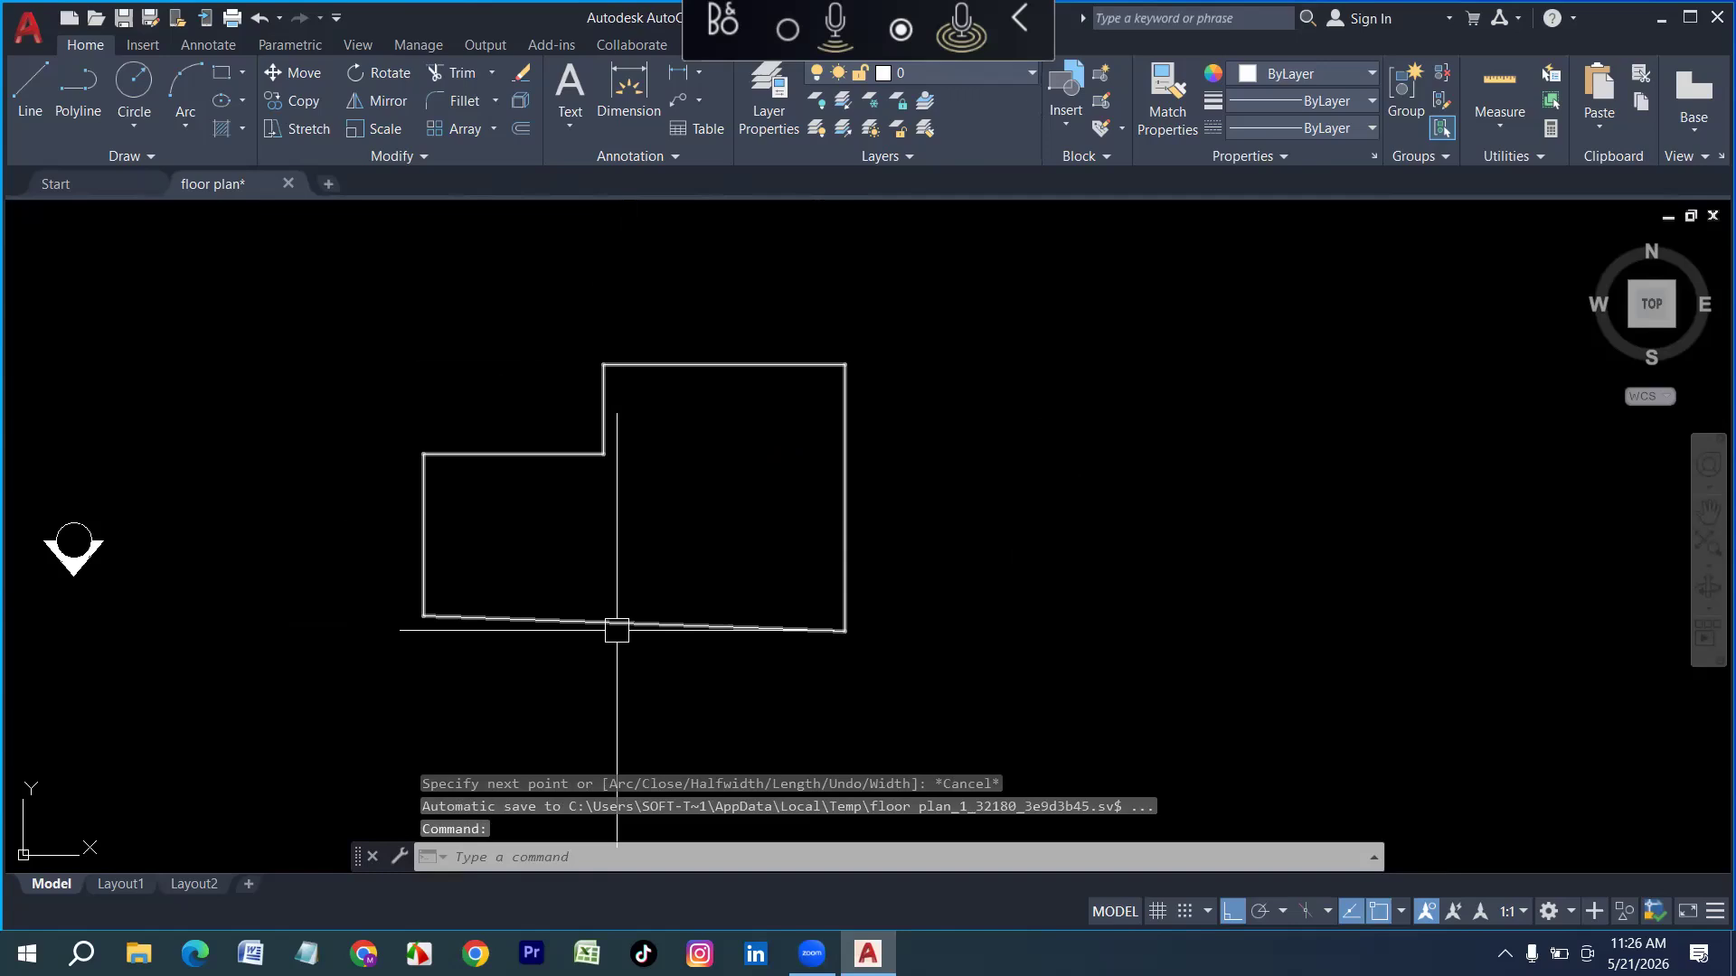
Measure the area of the stepped polyline with the AREA command's Object option
{"action": "left_click", "coordinate": [616, 630]}
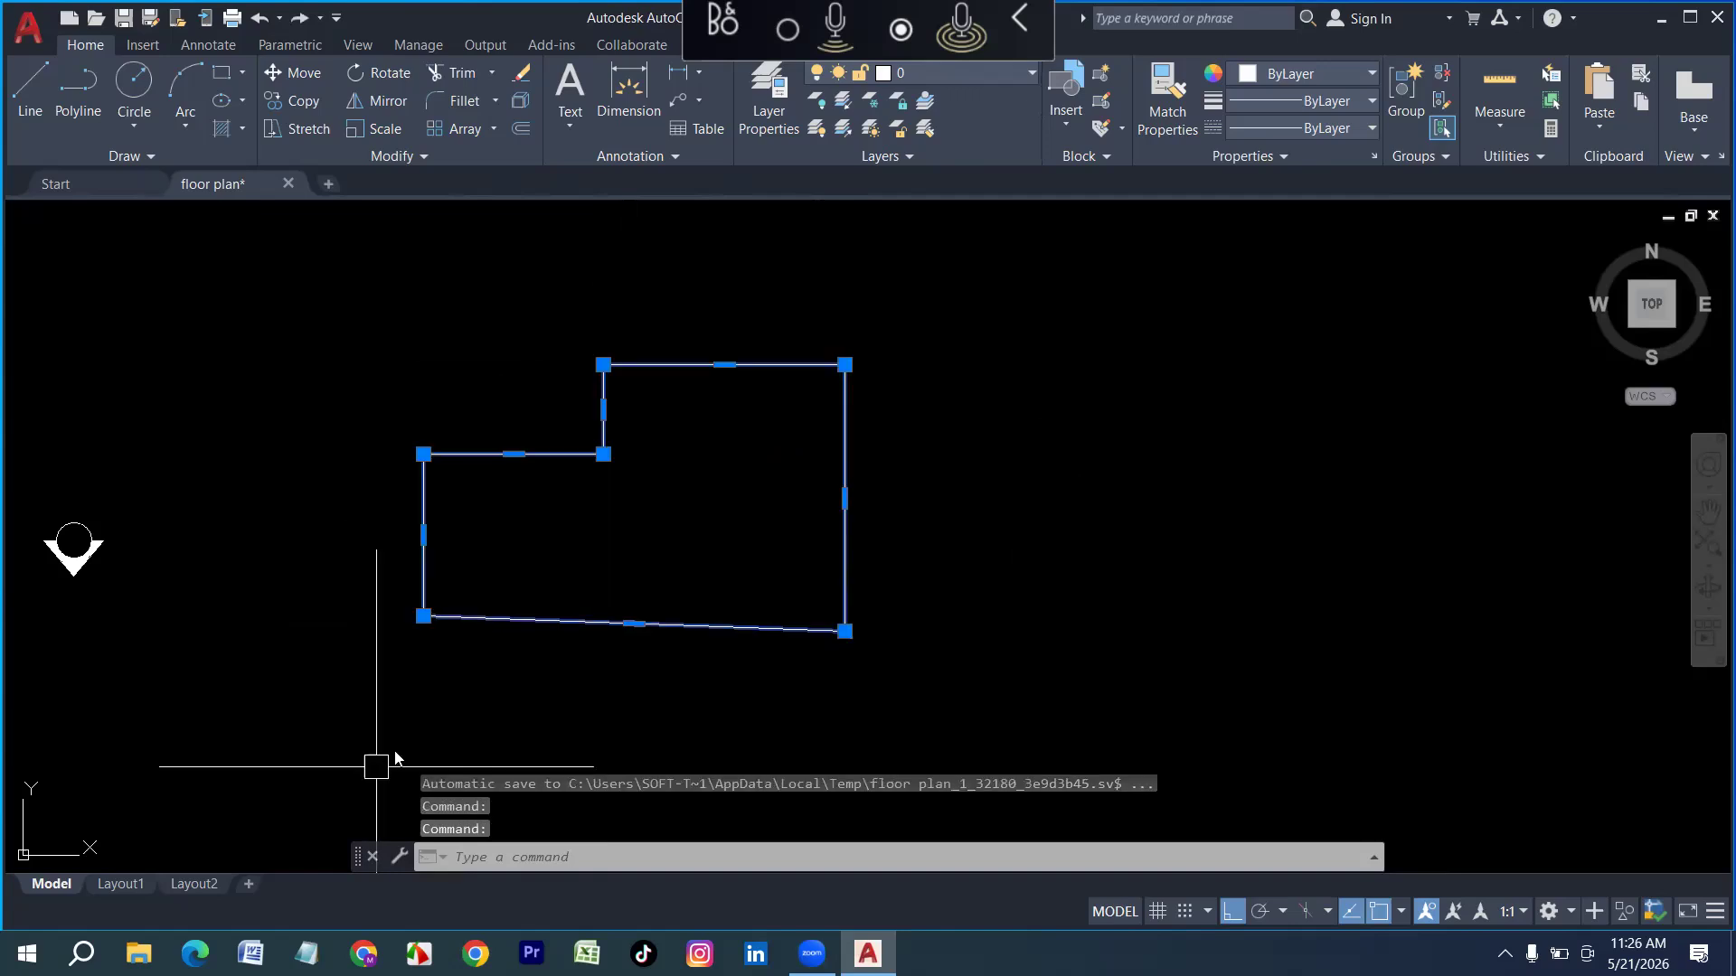
{"action": "type", "text": "AA"}
{"action": "key", "text": "Return"}
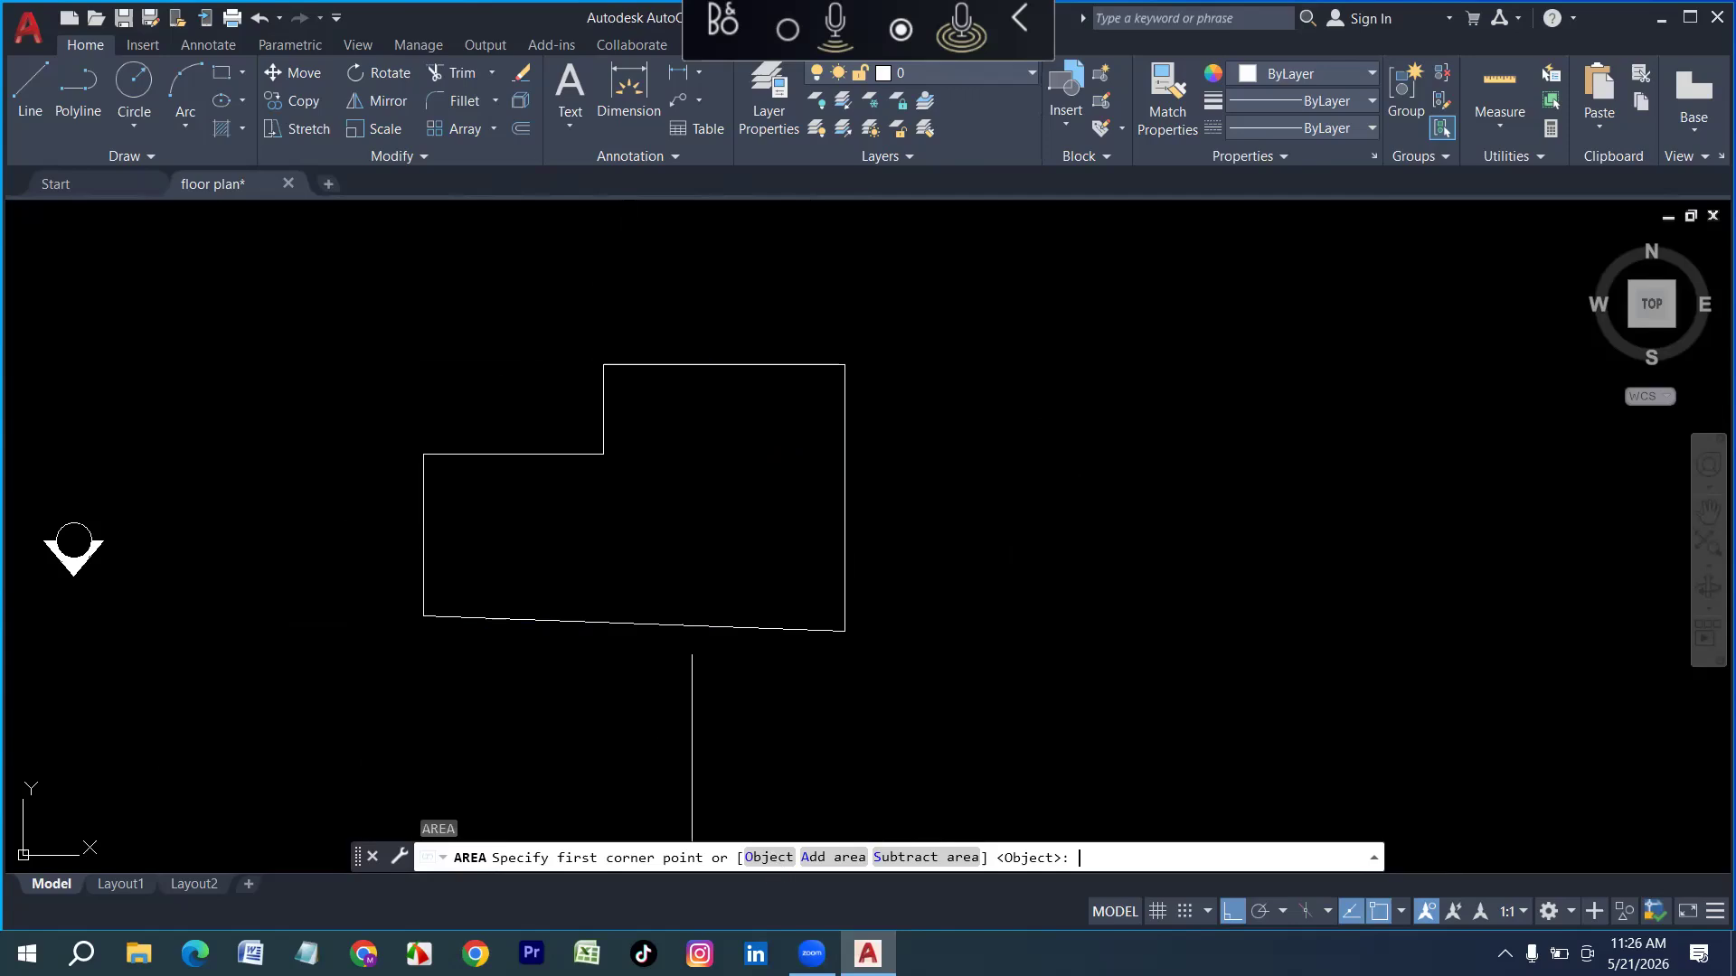
{"action": "type", "text": "O"}
{"action": "key", "text": "Return"}
{"action": "left_click", "coordinate": [616, 624]}
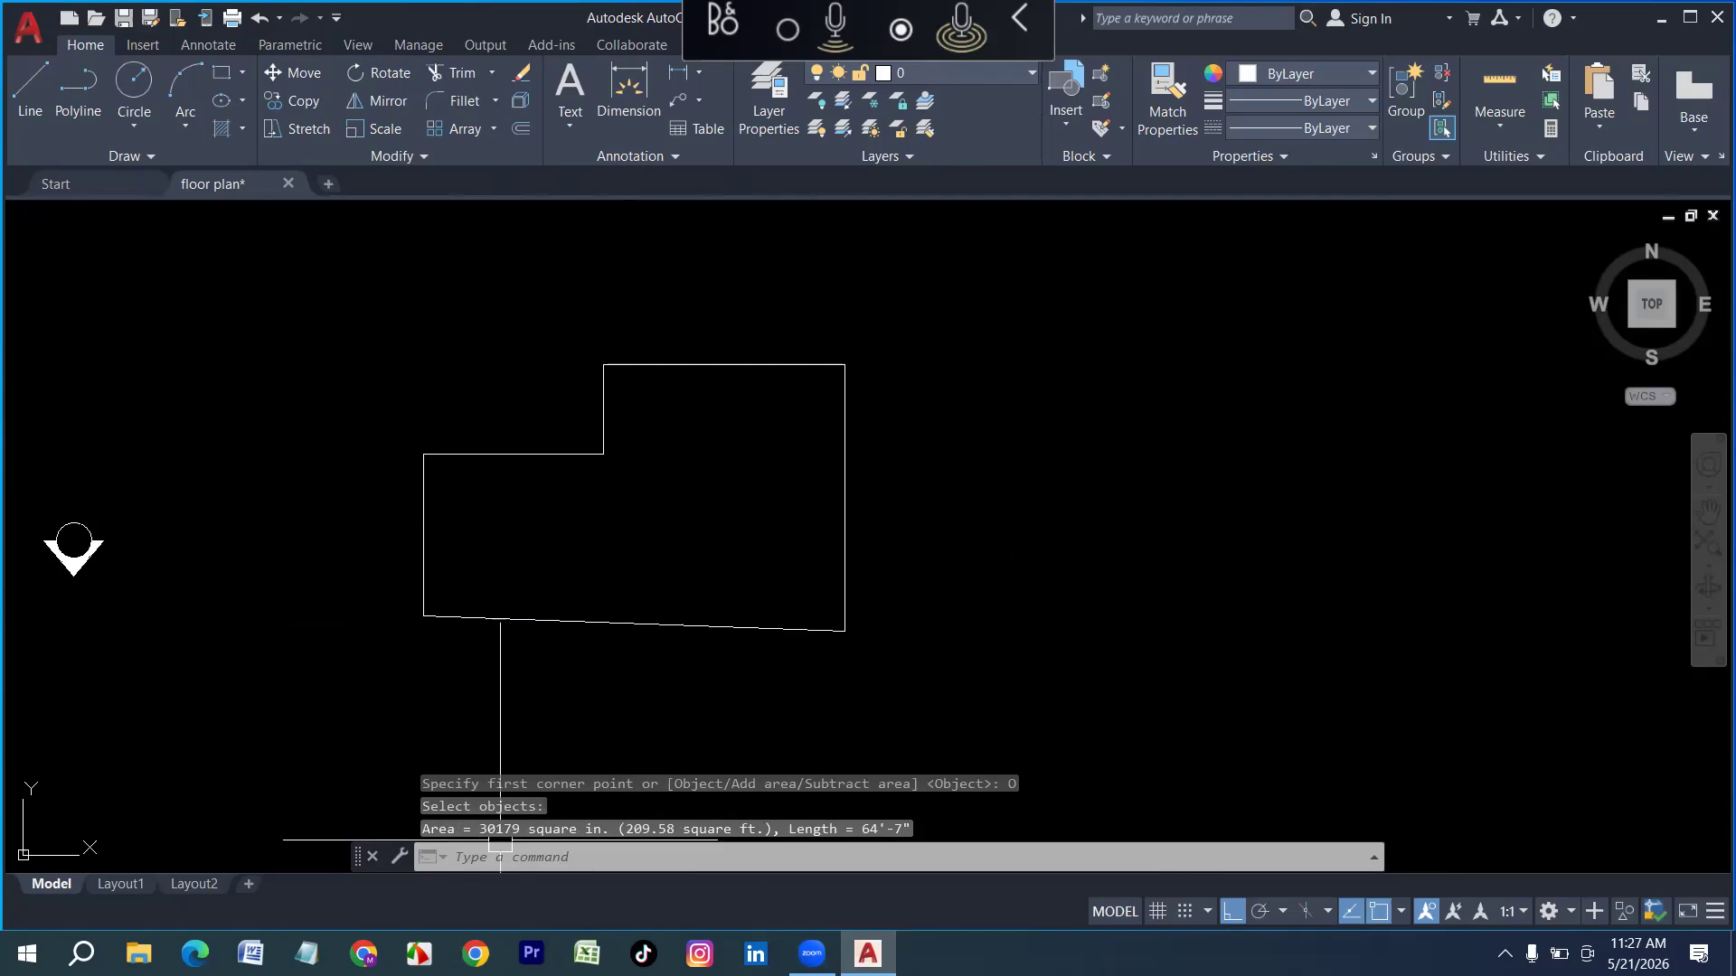
{"action": "left_click", "coordinate": [673, 851]}
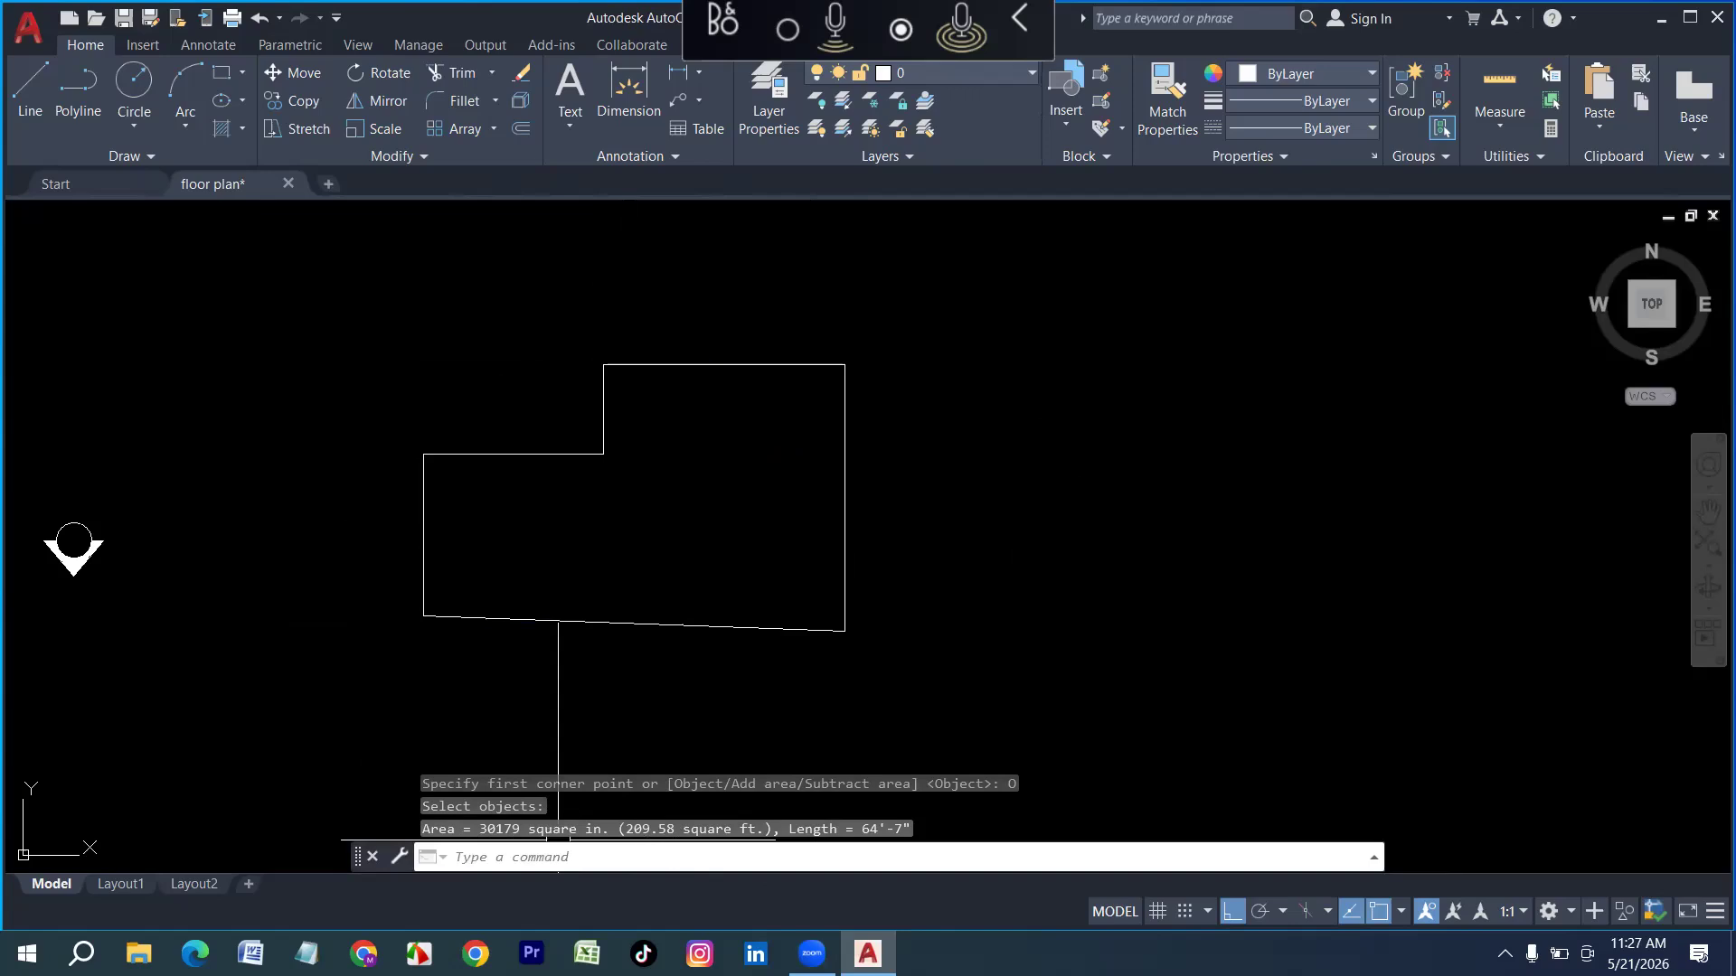
With Ortho off, draw a quick leader about 1'-9" long from inside the triangular figure's lower-right circle to outside its outline
{"action": "scroll", "coordinate": [206, 569], "scroll_direction": "down", "scroll_amount": 5}
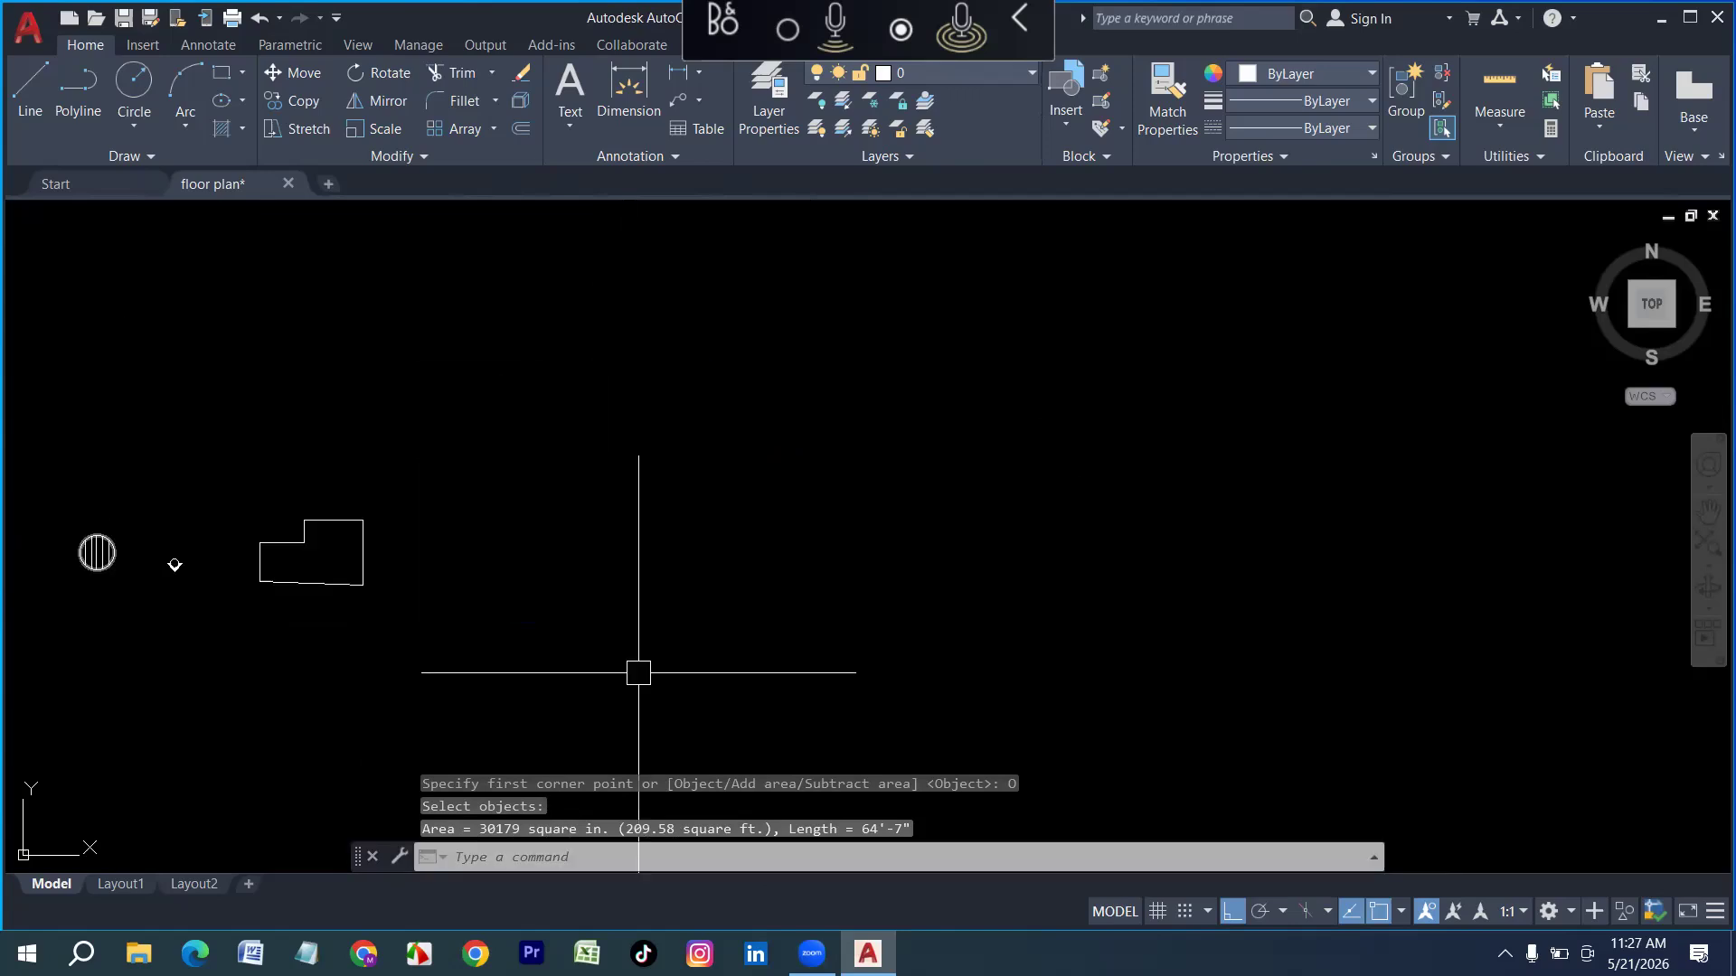
{"action": "scroll", "coordinate": [458, 671], "scroll_direction": "up", "scroll_amount": 2}
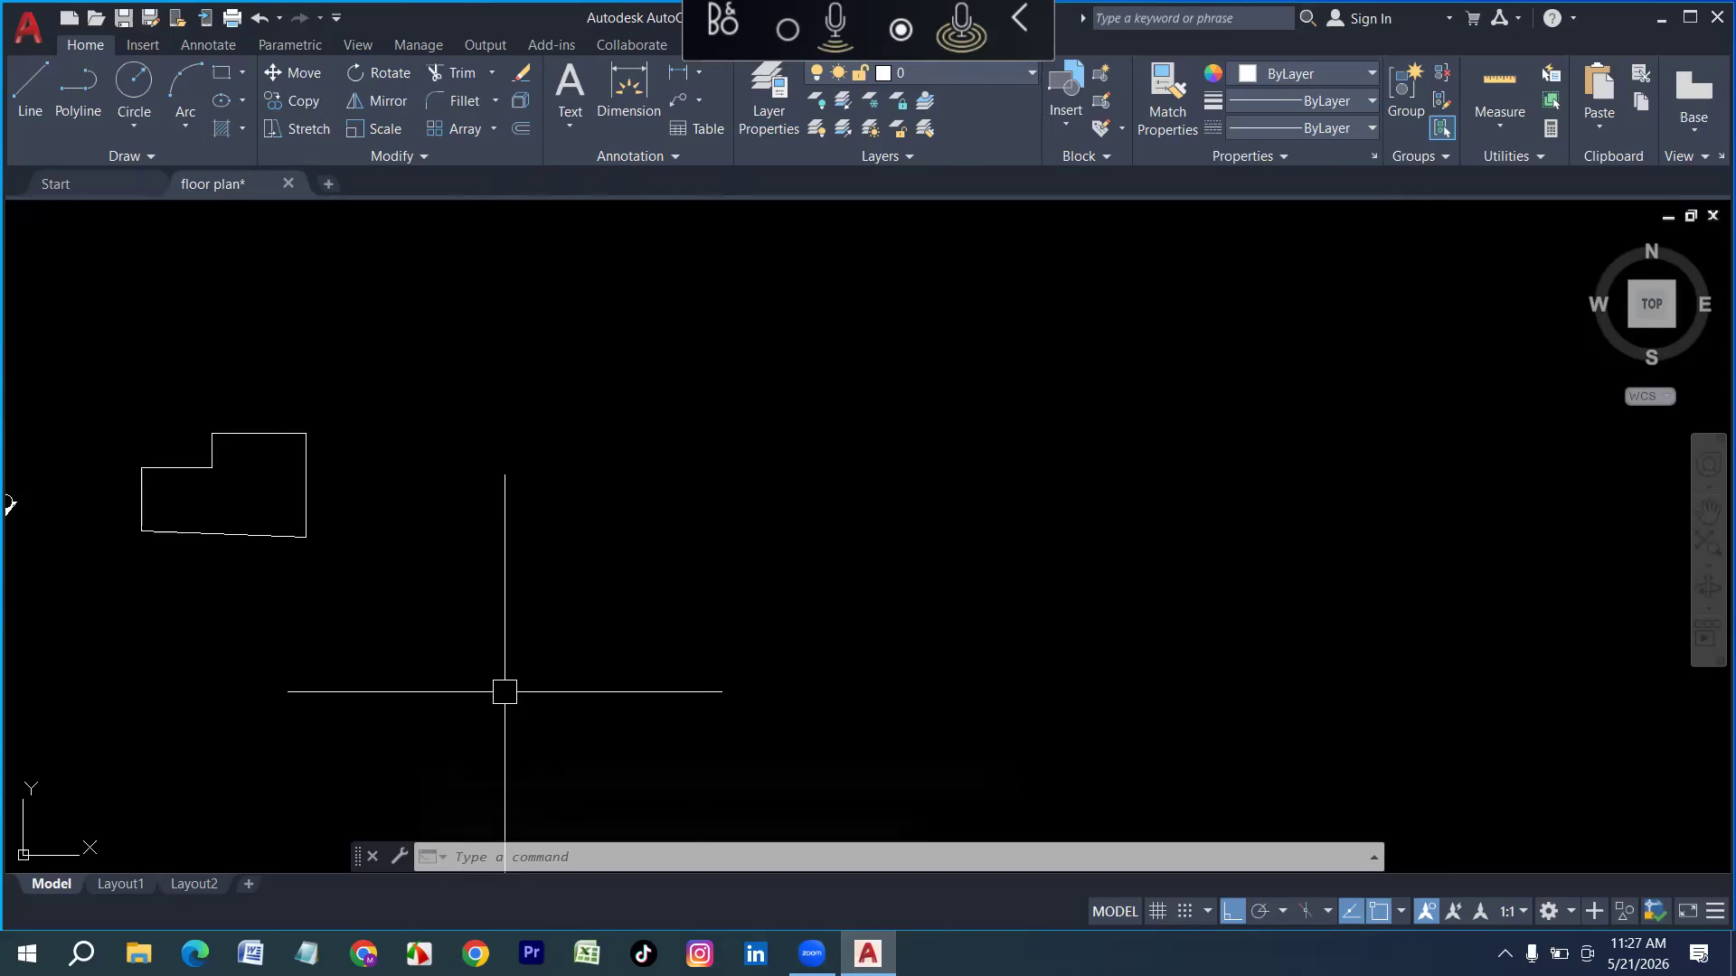
{"action": "scroll", "coordinate": [614, 656], "scroll_direction": "down", "scroll_amount": 5}
{"action": "scroll", "coordinate": [134, 575], "scroll_direction": "up", "scroll_amount": 7}
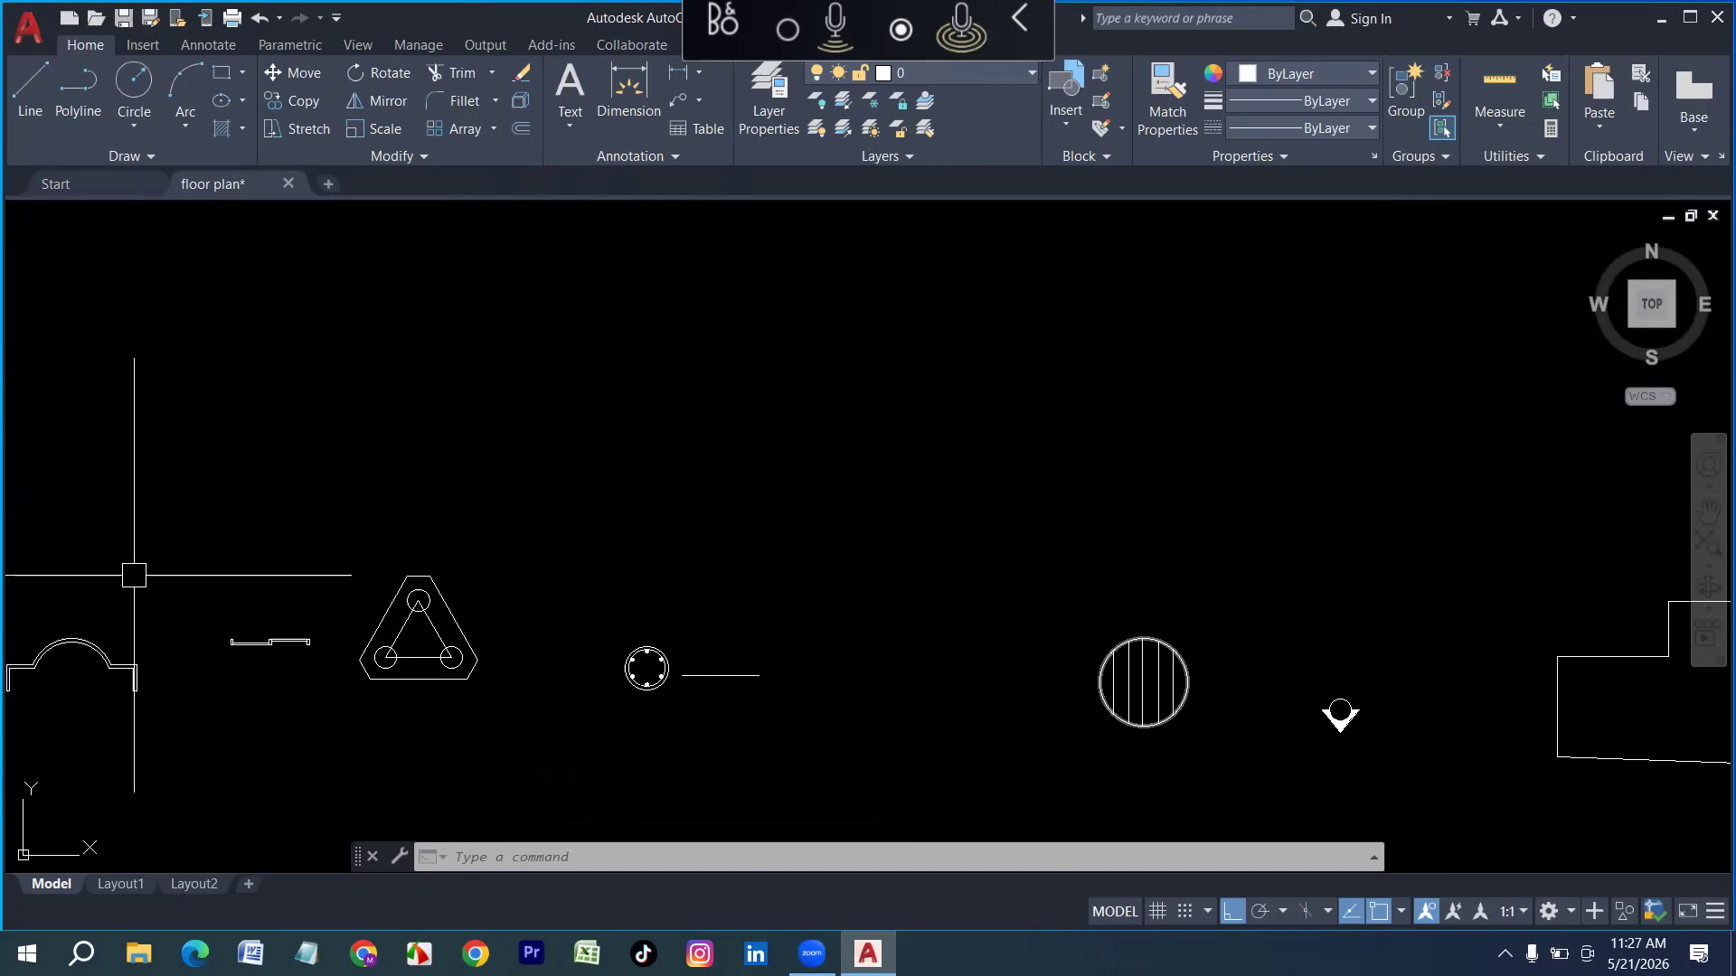
{"action": "scroll", "coordinate": [469, 651], "scroll_direction": "up", "scroll_amount": 10}
{"action": "scroll", "coordinate": [650, 596], "scroll_direction": "down", "scroll_amount": 2}
{"action": "type", "text": "LE"}
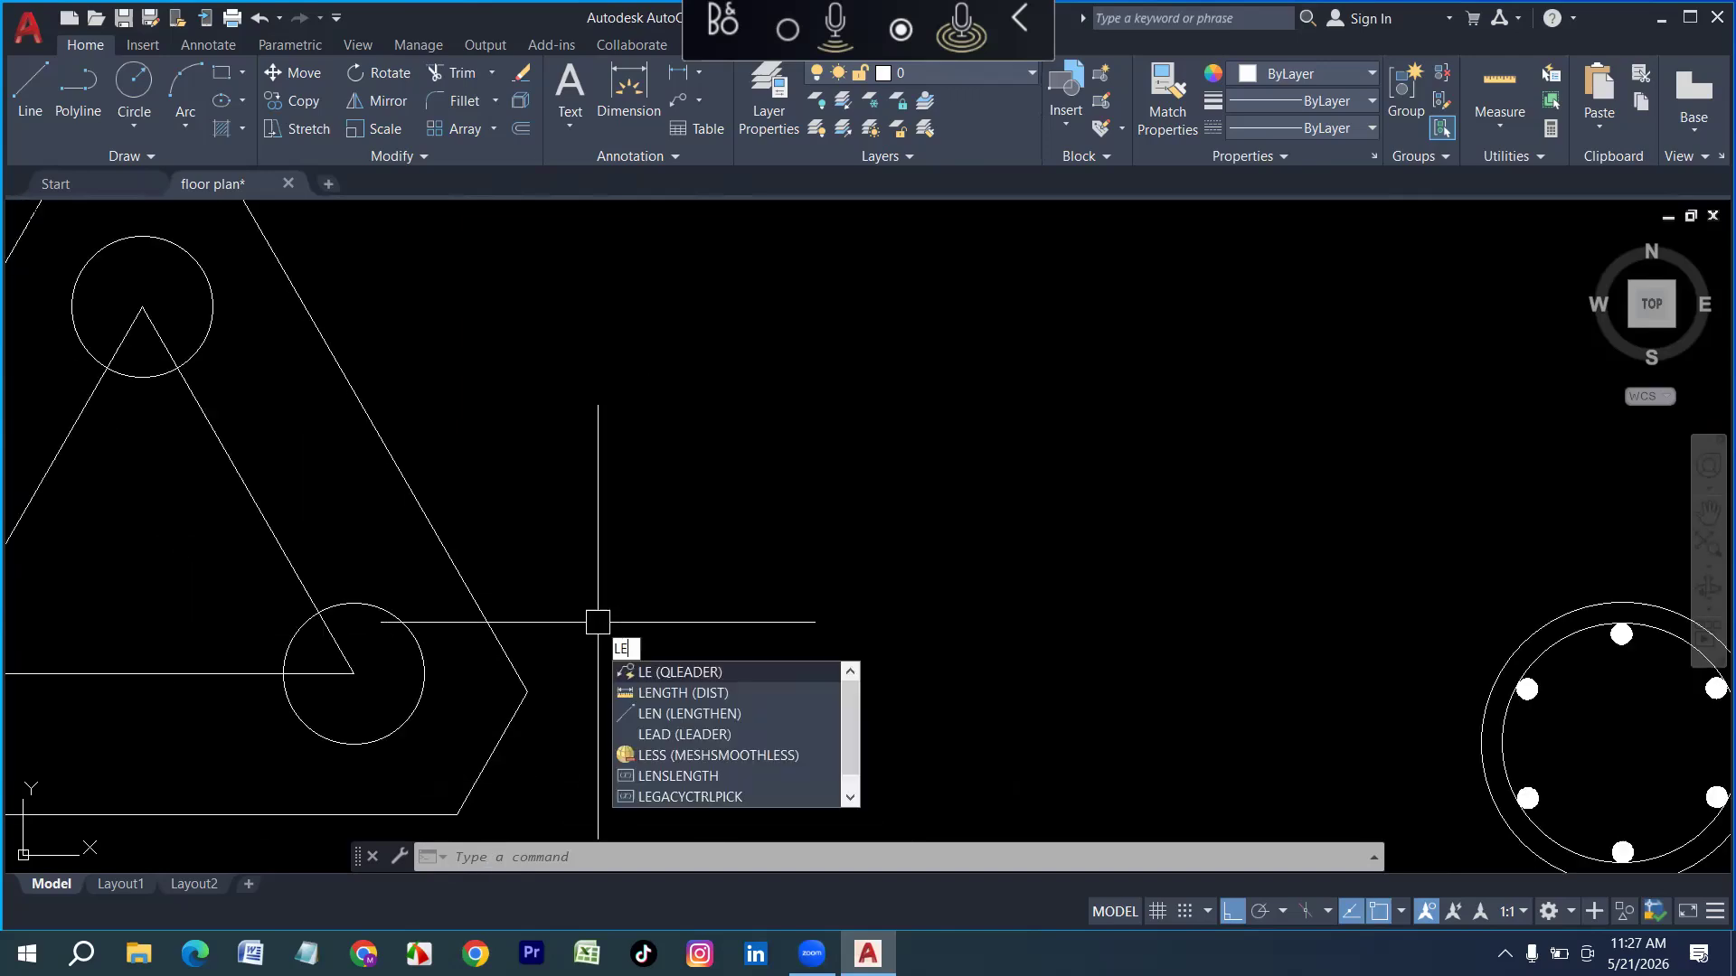
{"action": "key", "text": "Return"}
{"action": "left_click", "coordinate": [406, 669]}
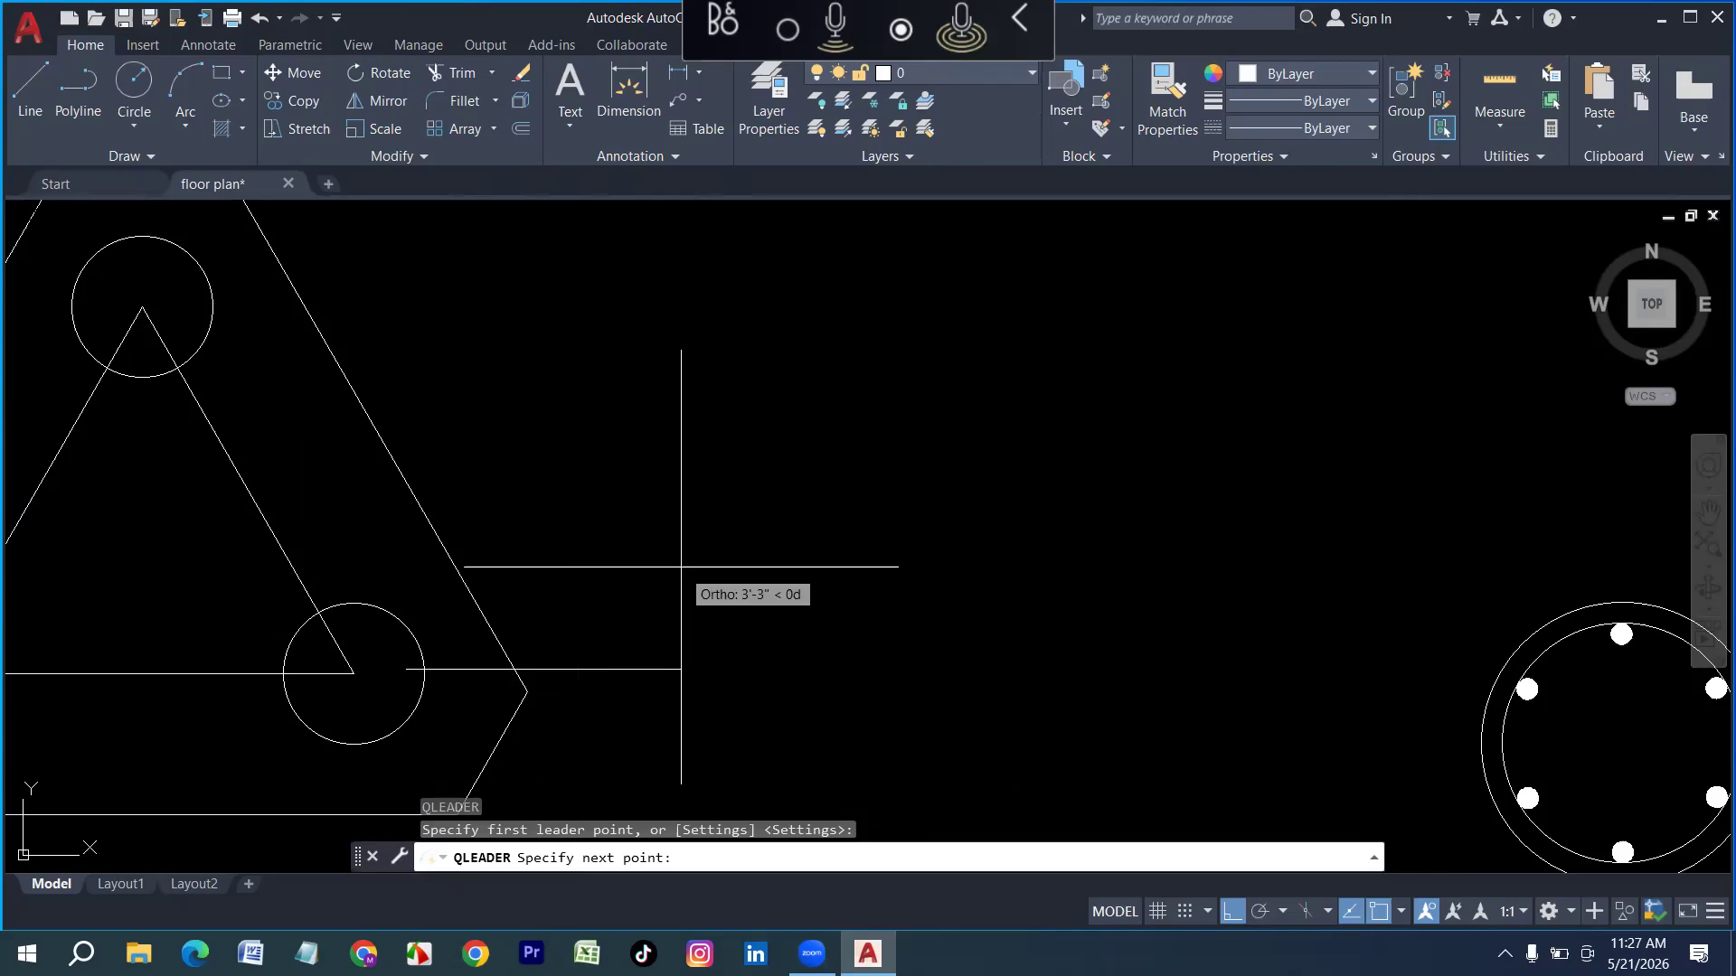
{"action": "key", "text": "F8"}
{"action": "scroll", "coordinate": [697, 558], "scroll_direction": "down", "scroll_amount": 5}
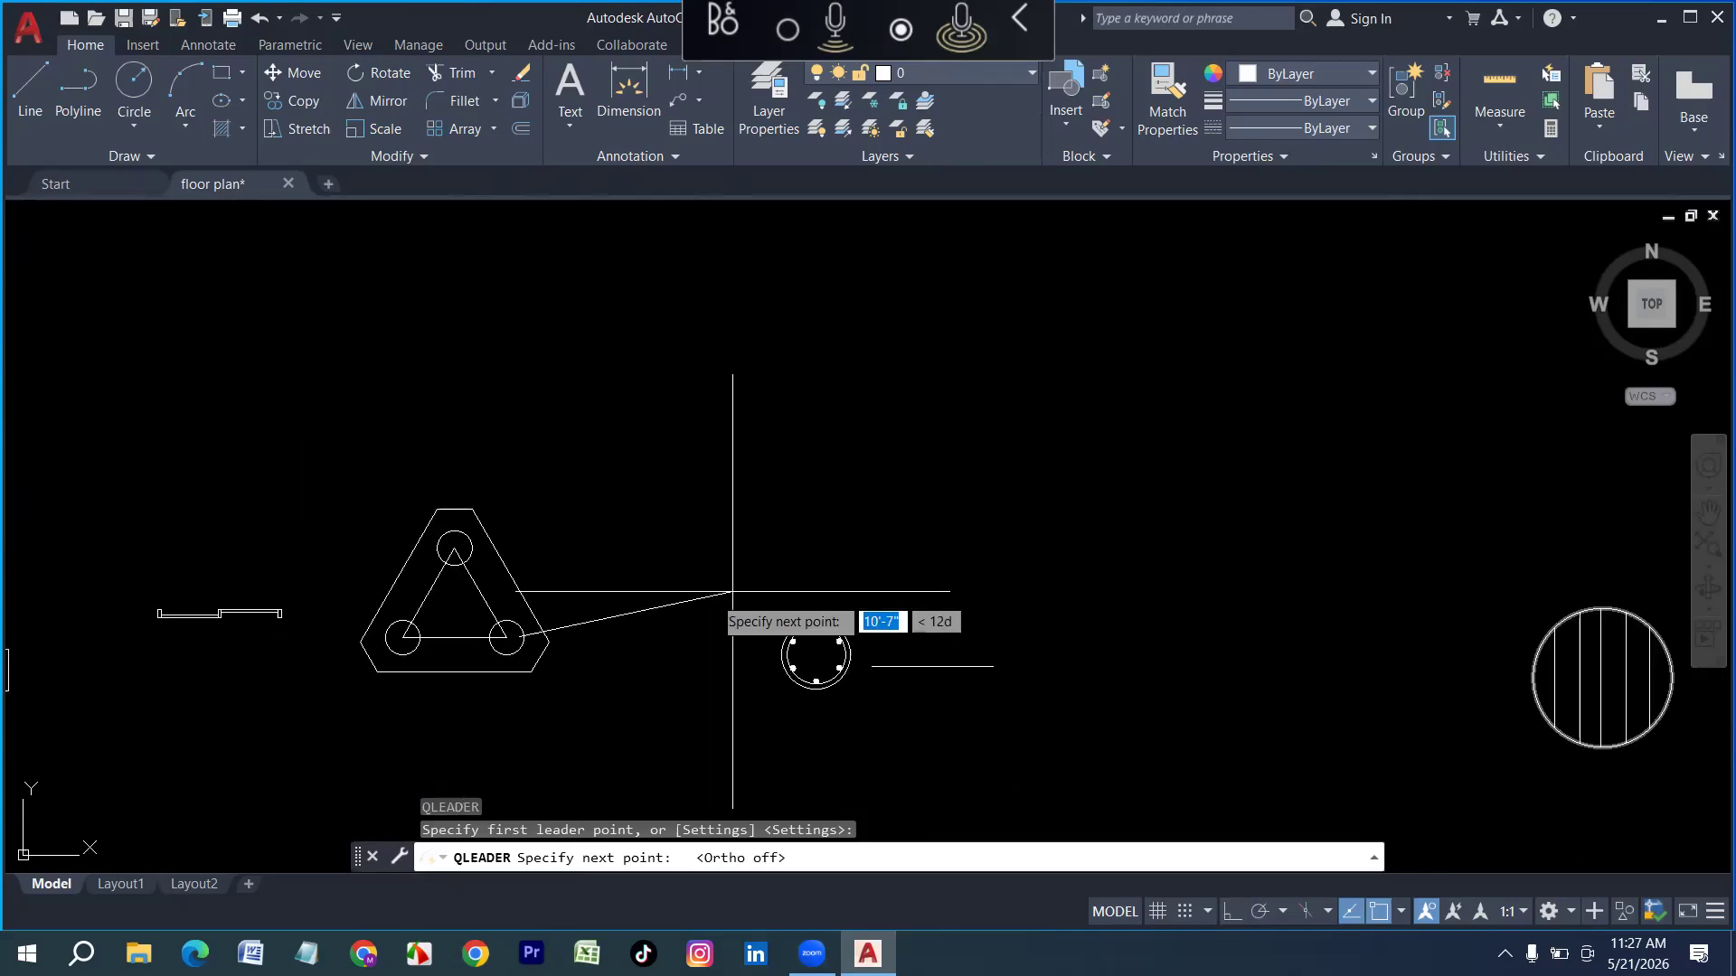
{"action": "scroll", "coordinate": [720, 569], "scroll_direction": "up", "scroll_amount": 5}
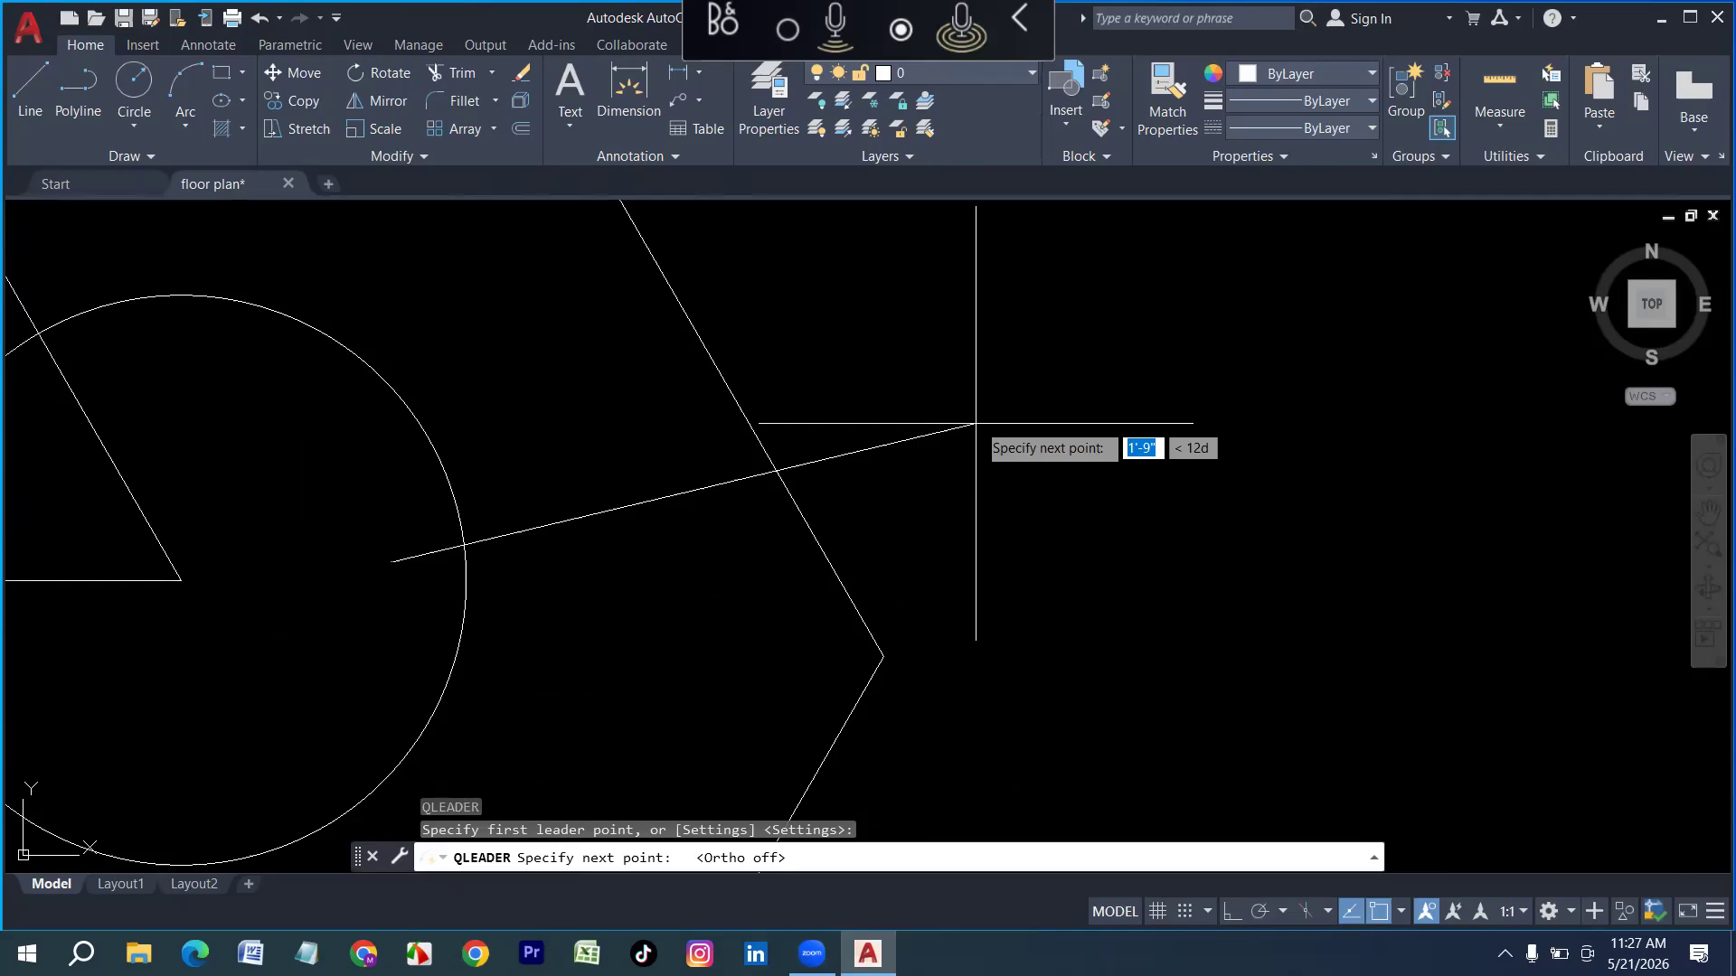
{"action": "left_click", "coordinate": [976, 423]}
{"action": "key", "text": "Escape"}
Set the new leader's arrow size to 7"
{"action": "left_click", "coordinate": [517, 528]}
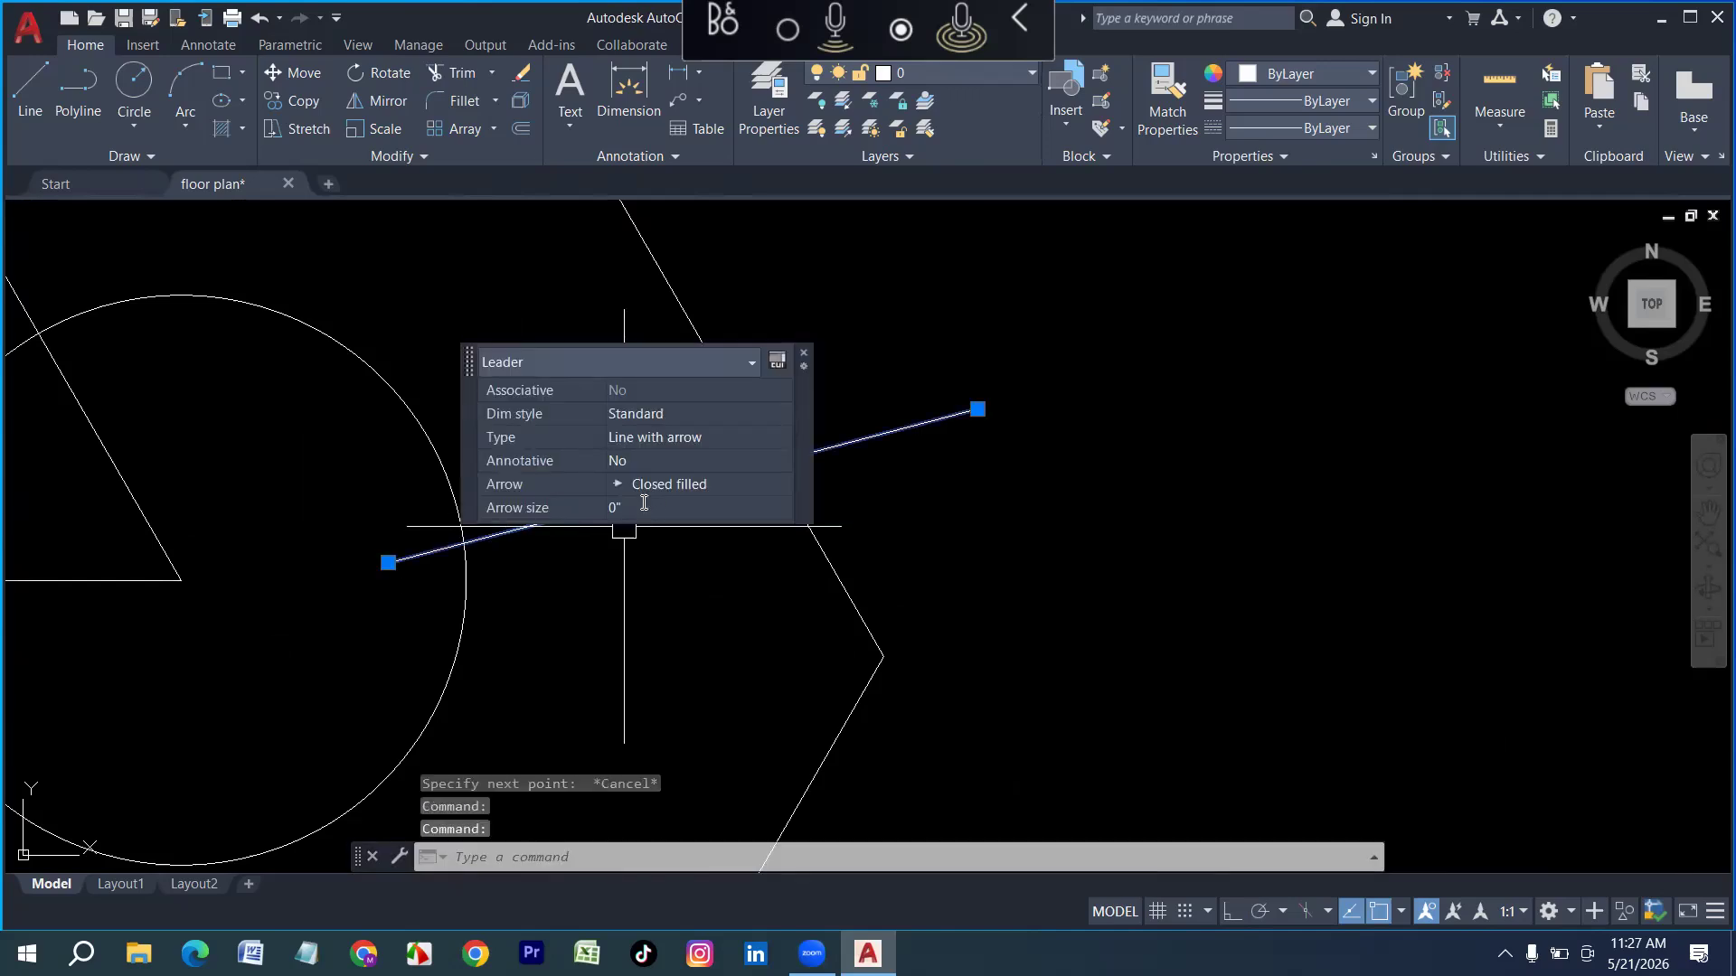
{"action": "left_click", "coordinate": [647, 508]}
{"action": "type", "text": "7"}
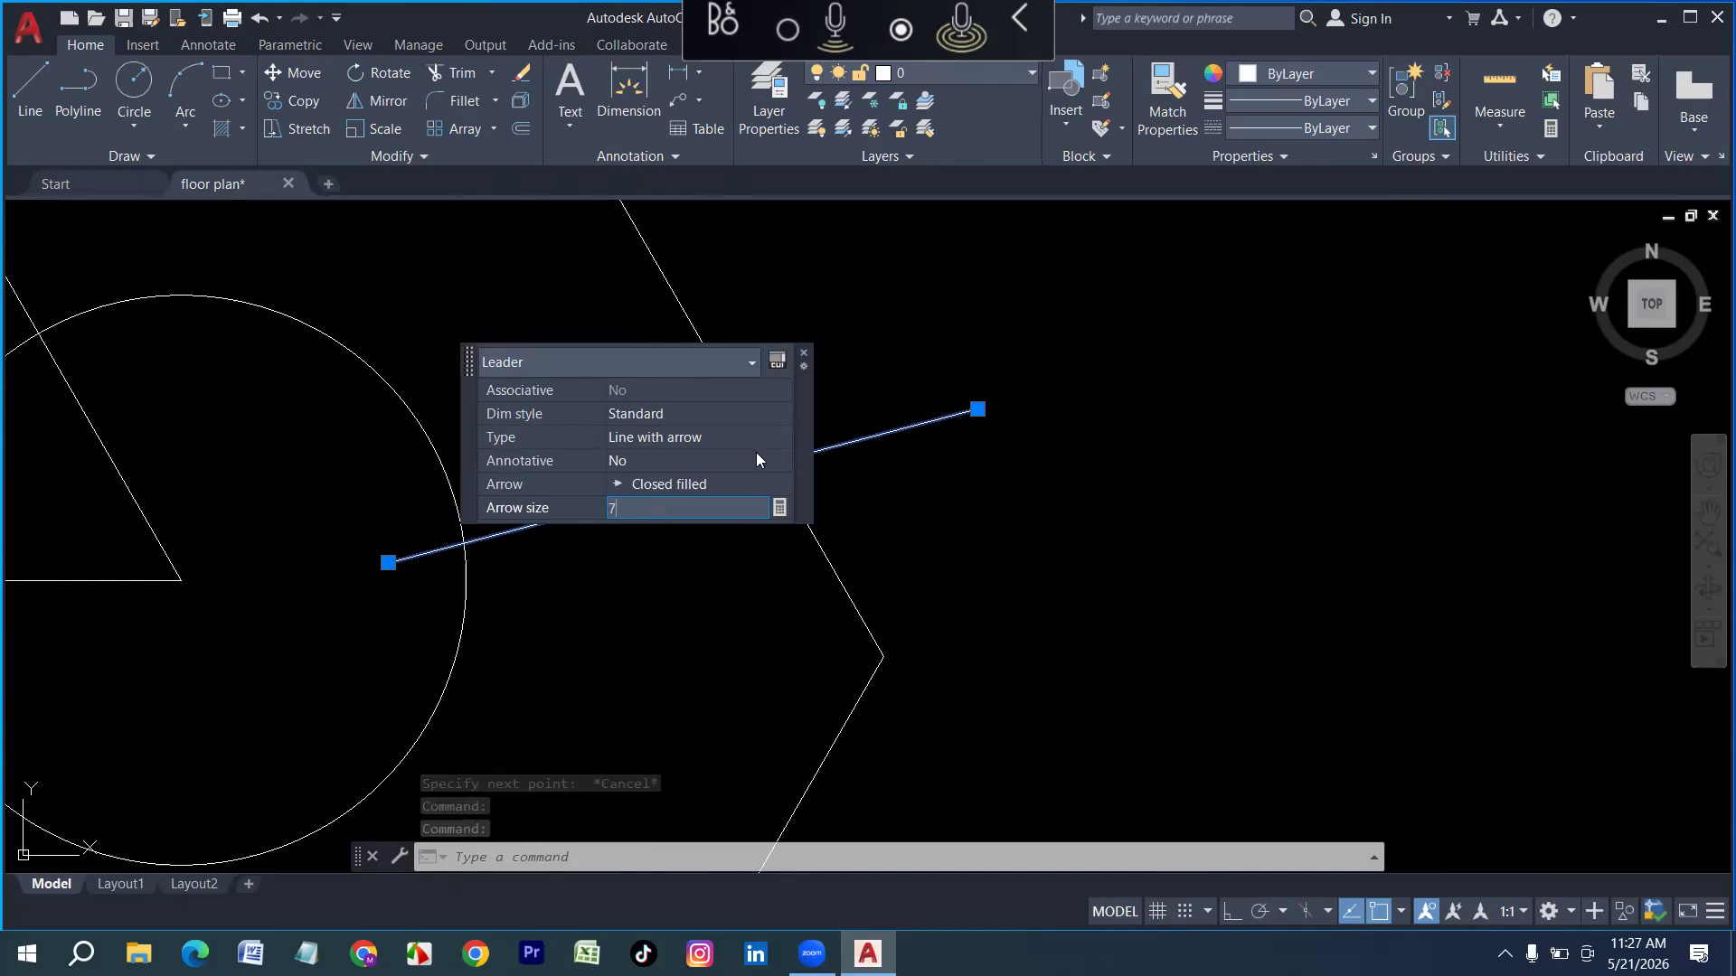
{"action": "key", "text": "Return"}
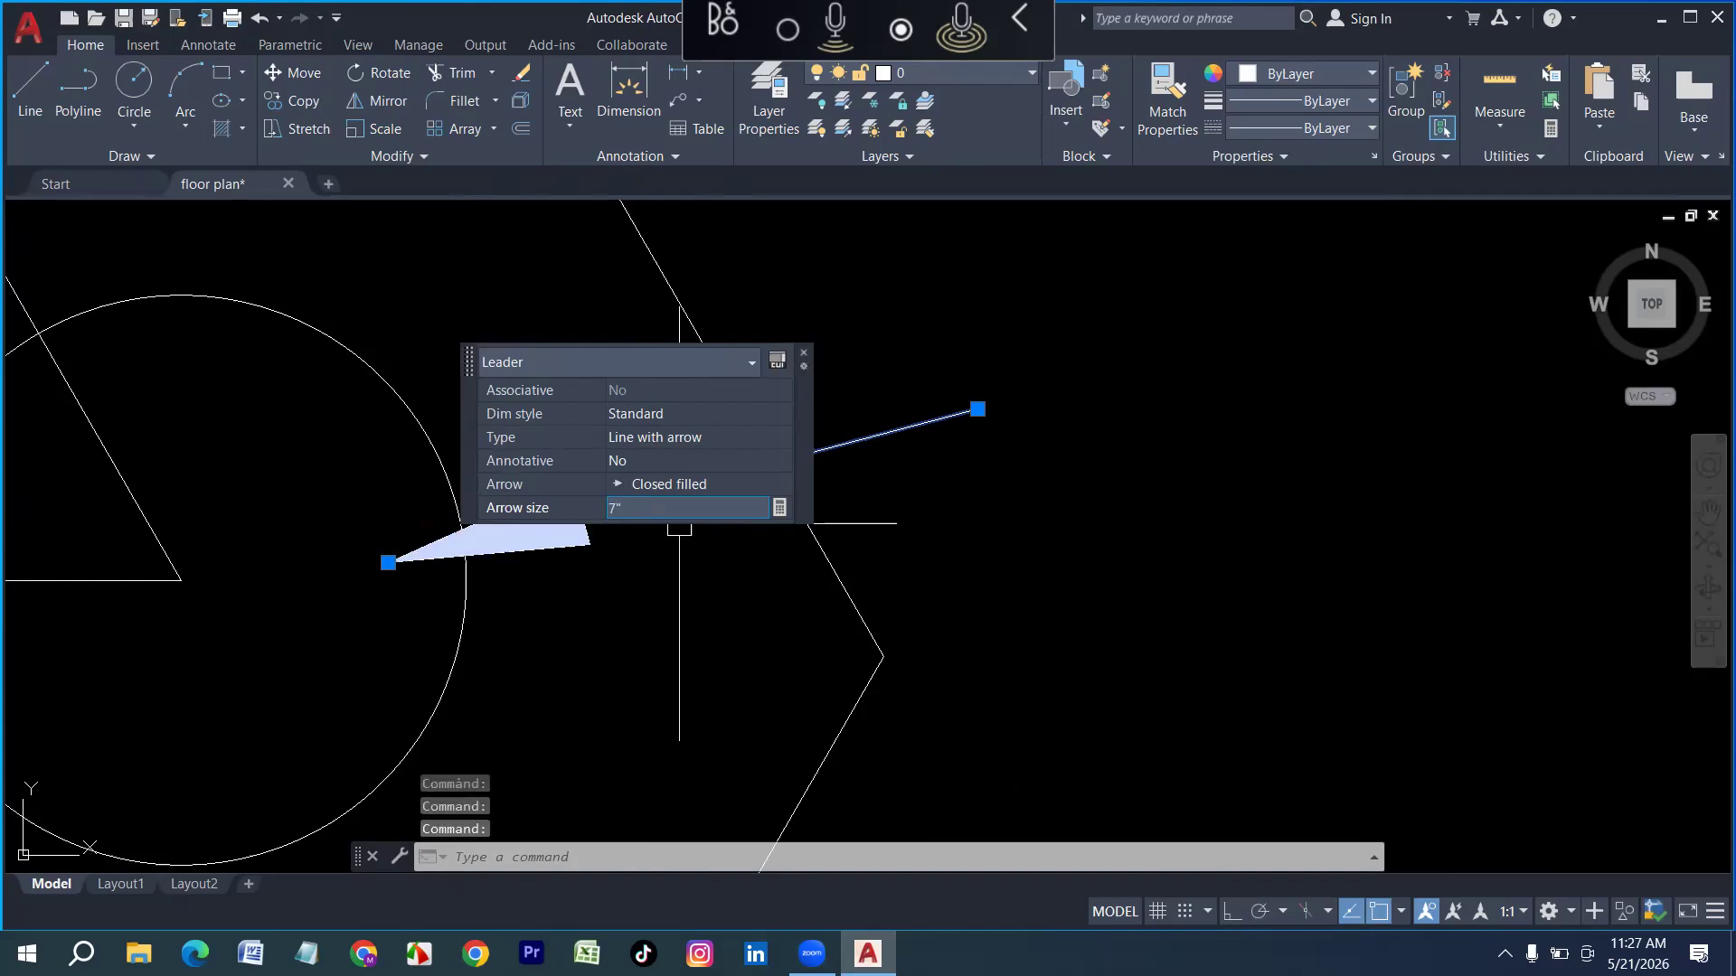
{"action": "key", "text": "Escape"}
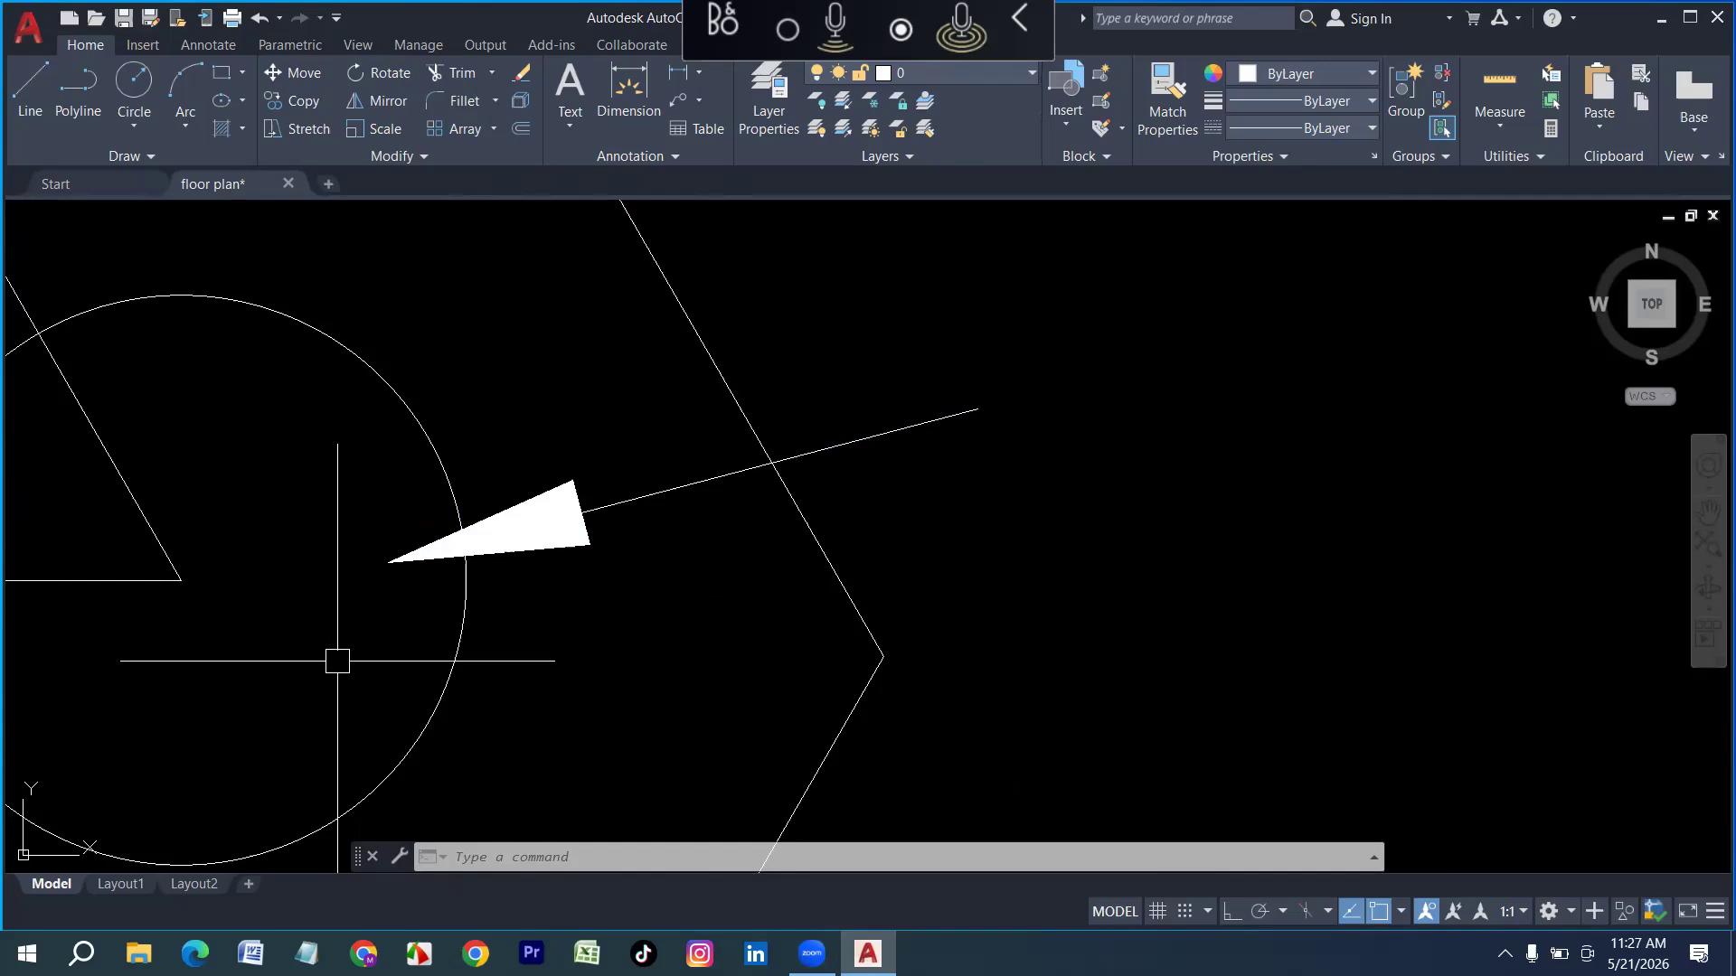
Copy the whole row of example figures to a spot above and slightly right of the original row
{"action": "scroll", "coordinate": [338, 661], "scroll_direction": "down", "scroll_amount": 6}
{"action": "scroll", "coordinate": [414, 647], "scroll_direction": "down", "scroll_amount": 5}
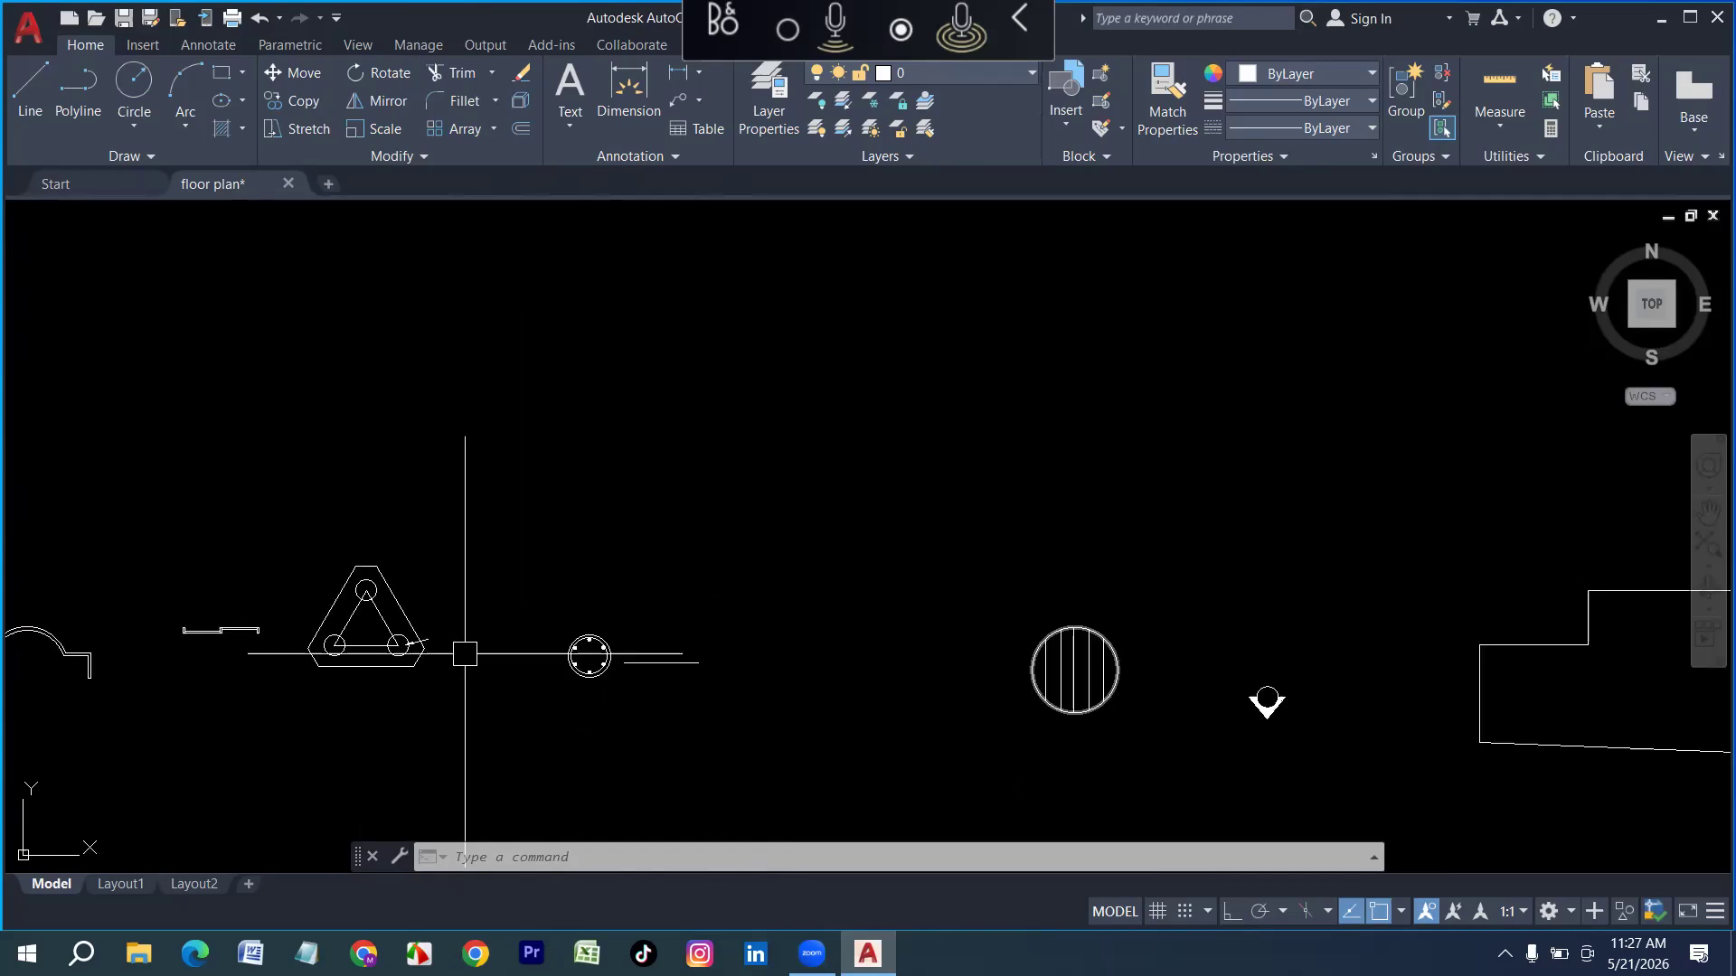
{"action": "scroll", "coordinate": [506, 600], "scroll_direction": "down", "scroll_amount": 6}
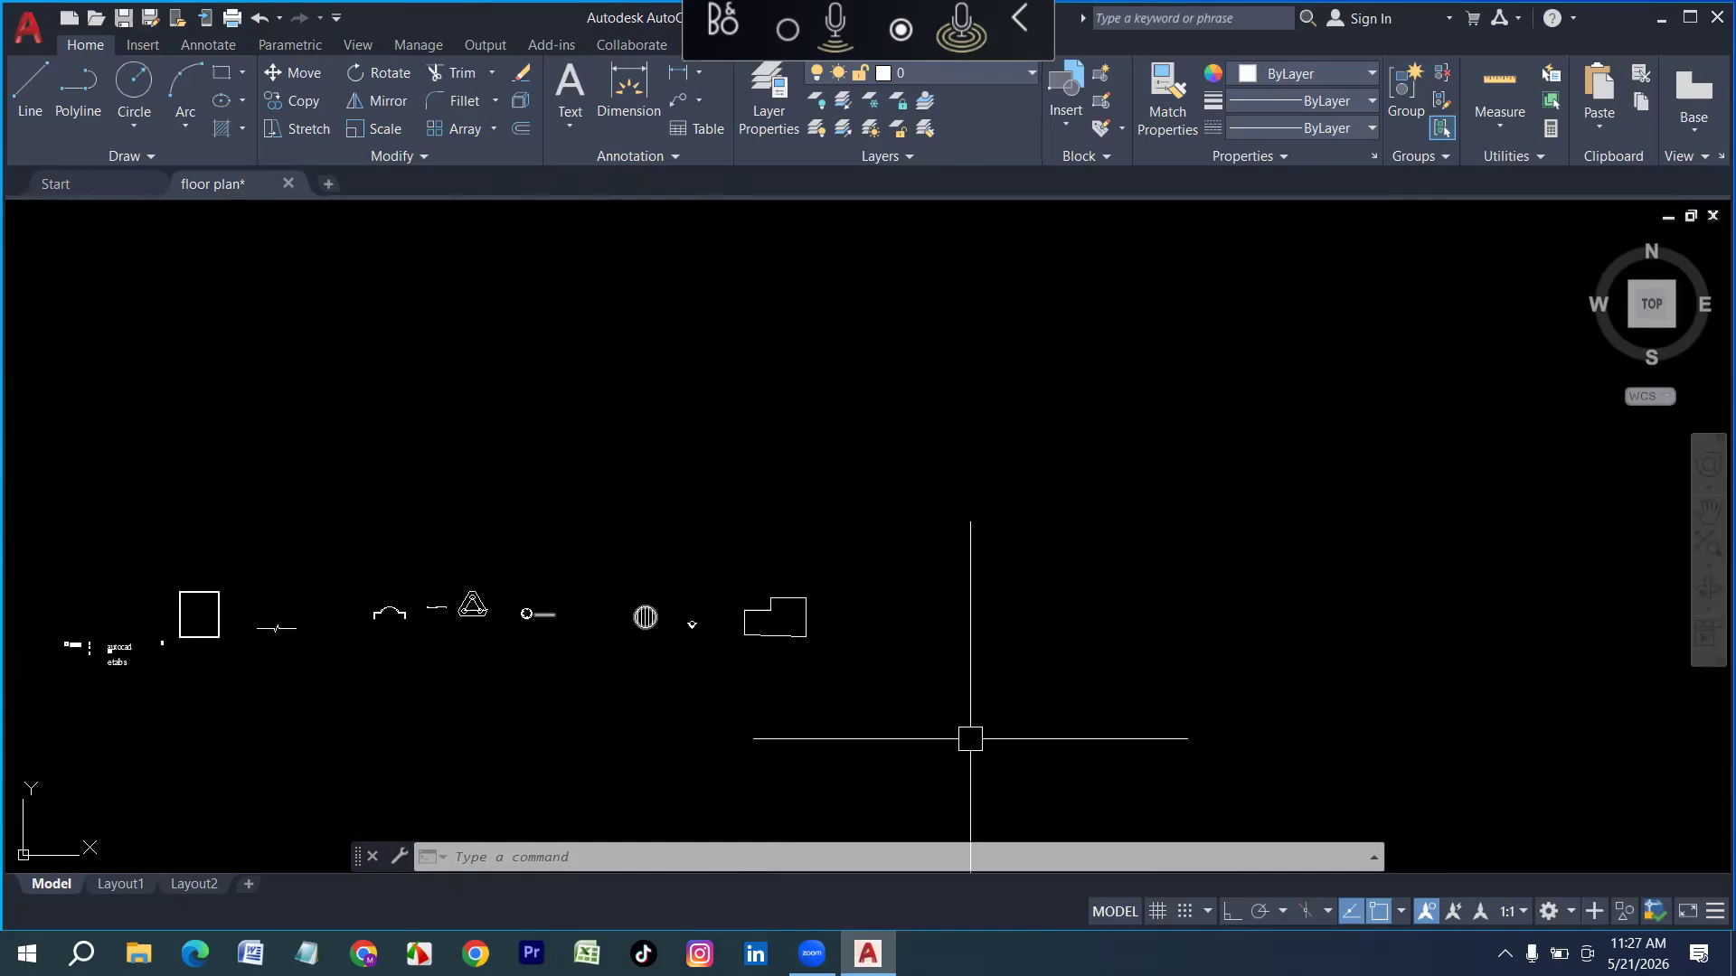
{"action": "left_click", "coordinate": [965, 733]}
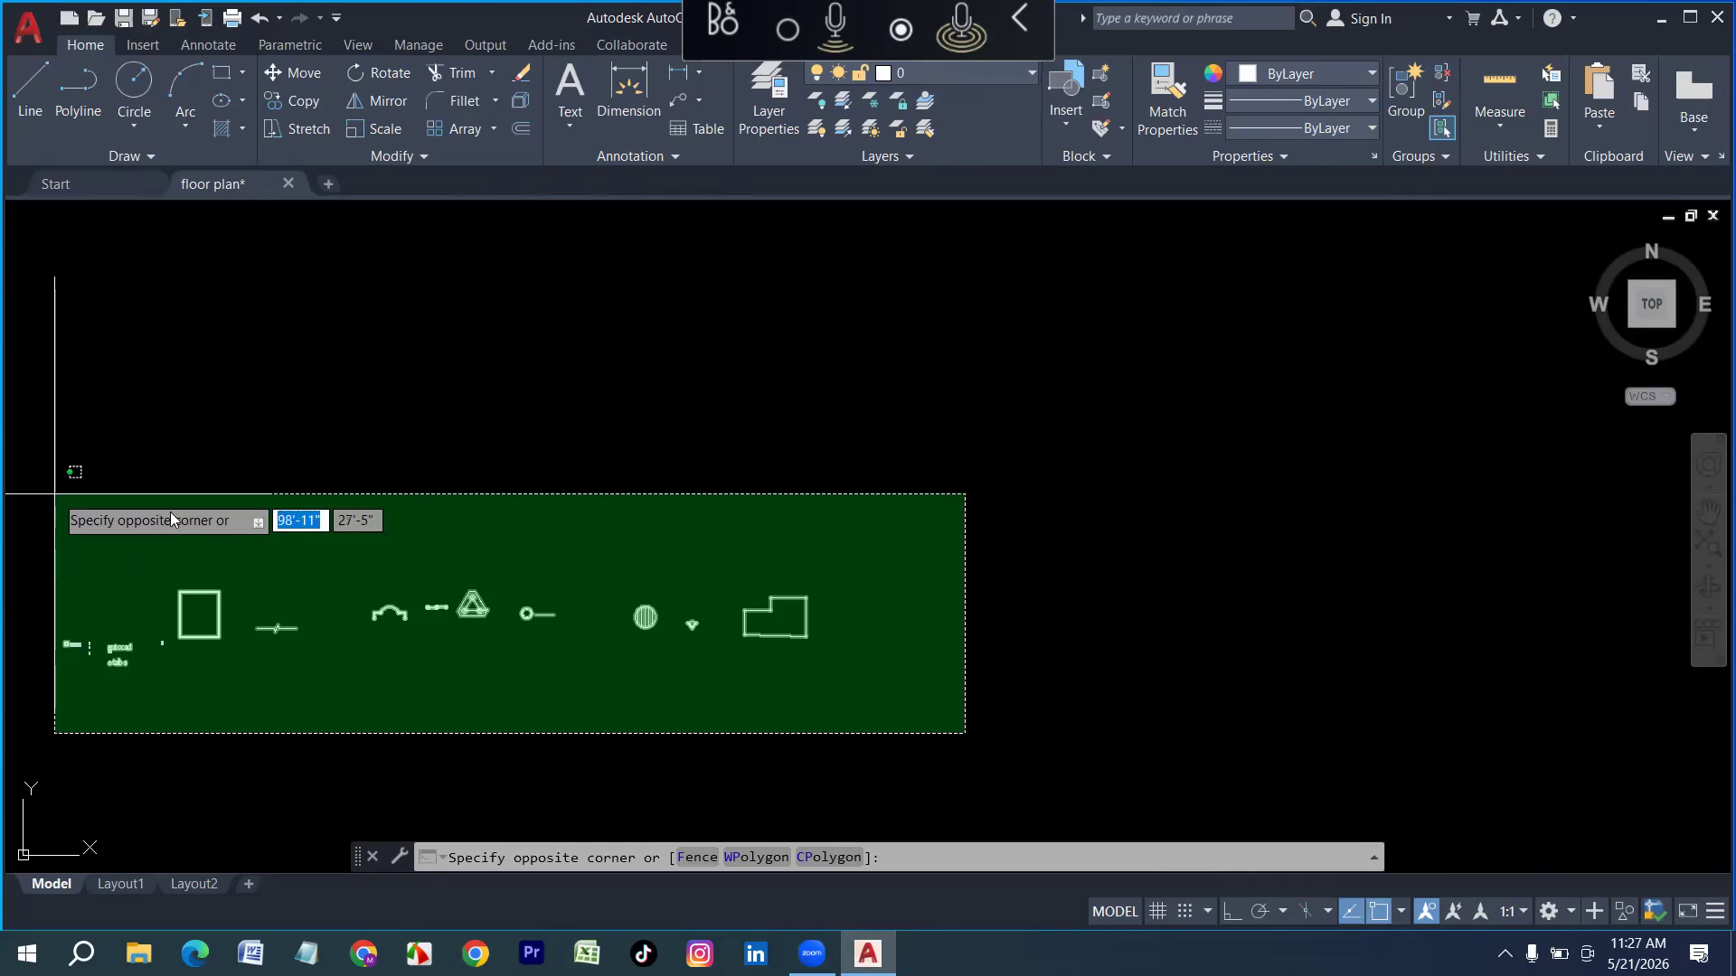
{"action": "left_click", "coordinate": [55, 493]}
{"action": "type", "text": "cp"}
{"action": "key", "text": "Return"}
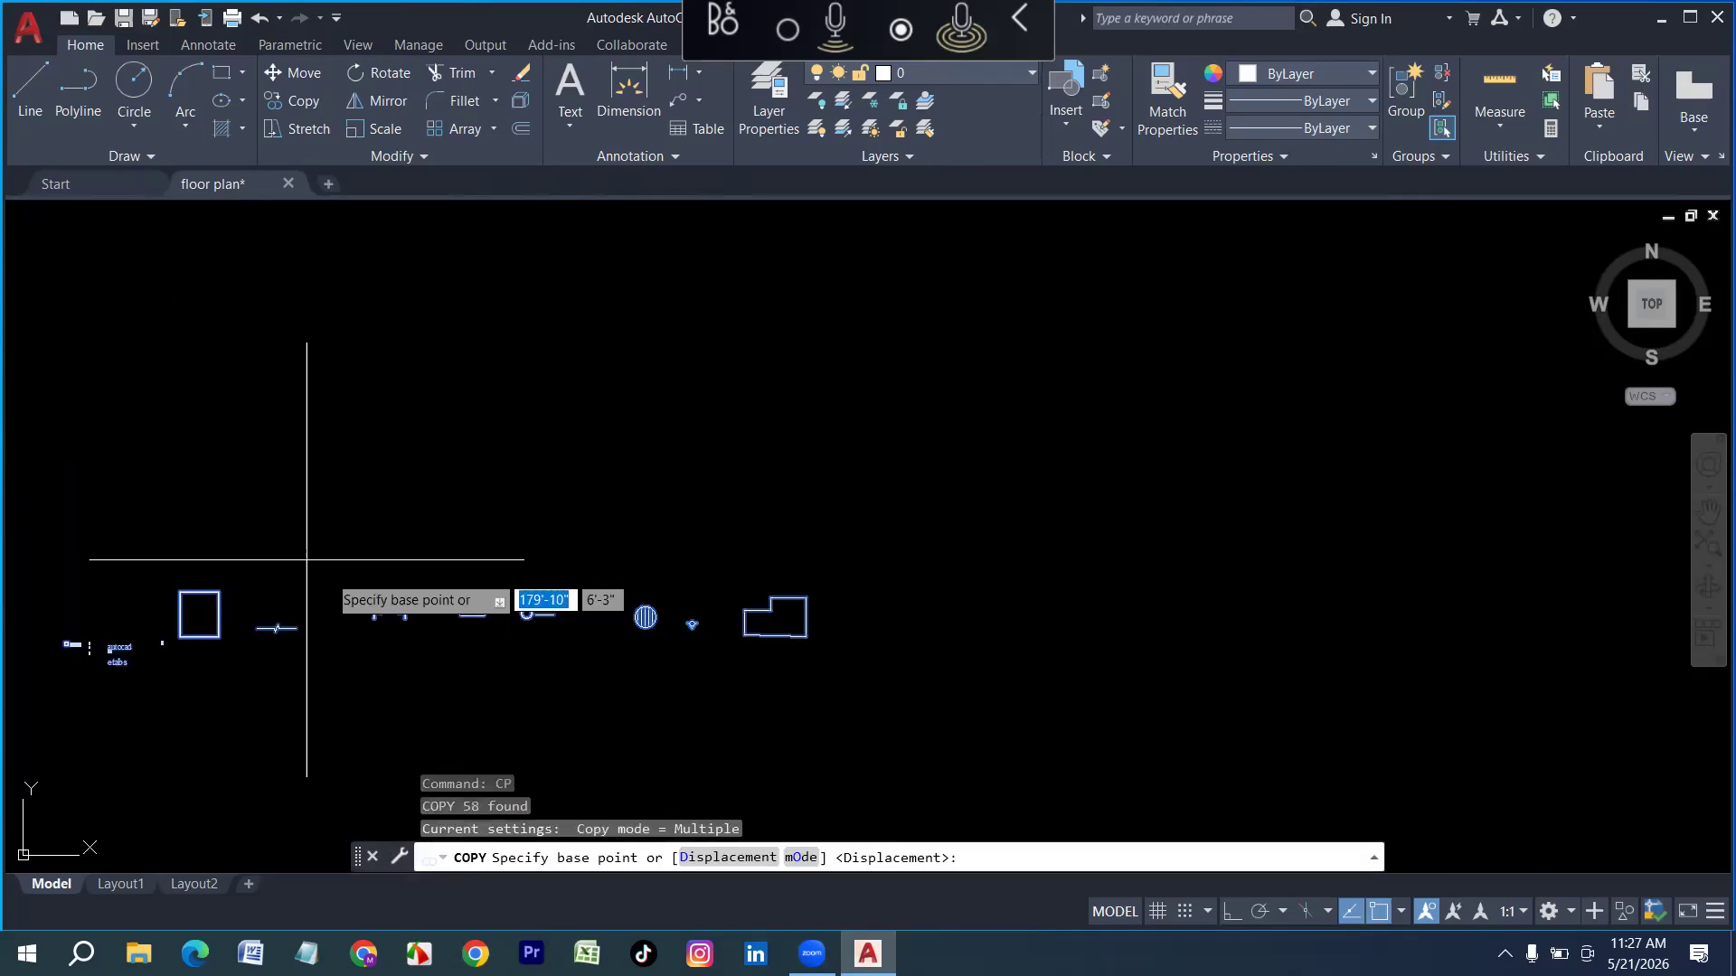
{"action": "left_click", "coordinate": [179, 614]}
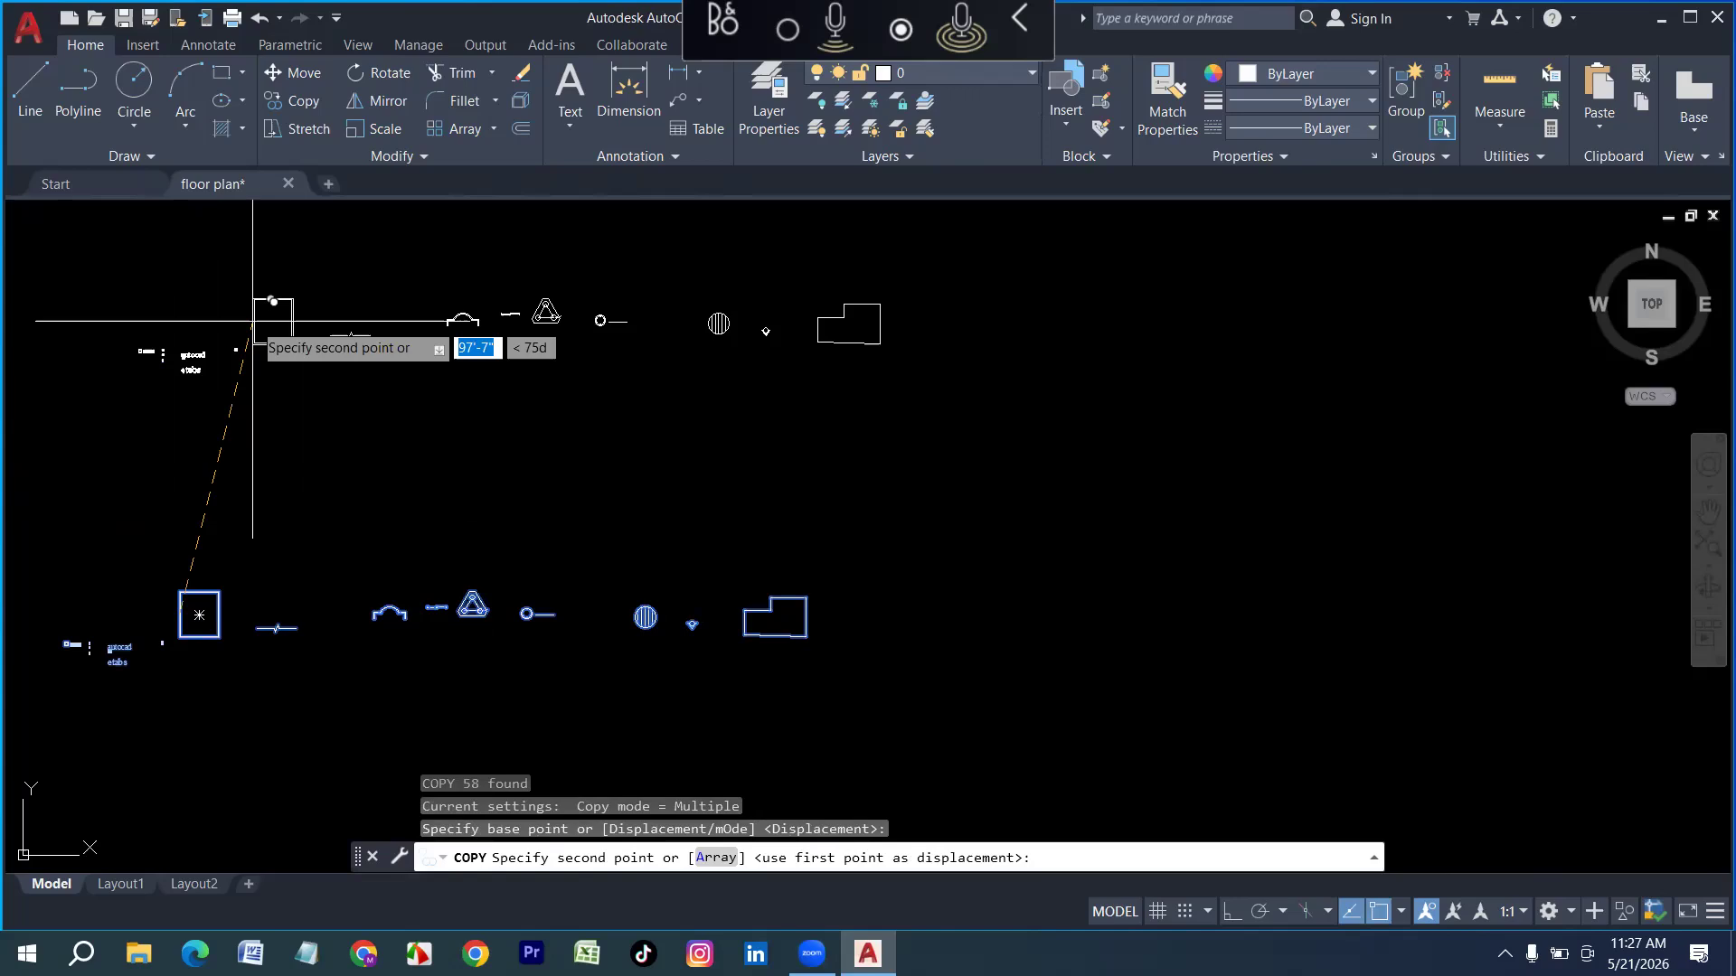
{"action": "left_click", "coordinate": [232, 409]}
{"action": "key", "text": "Escape"}
{"action": "scroll", "coordinate": [517, 409], "scroll_direction": "down", "scroll_amount": 1}
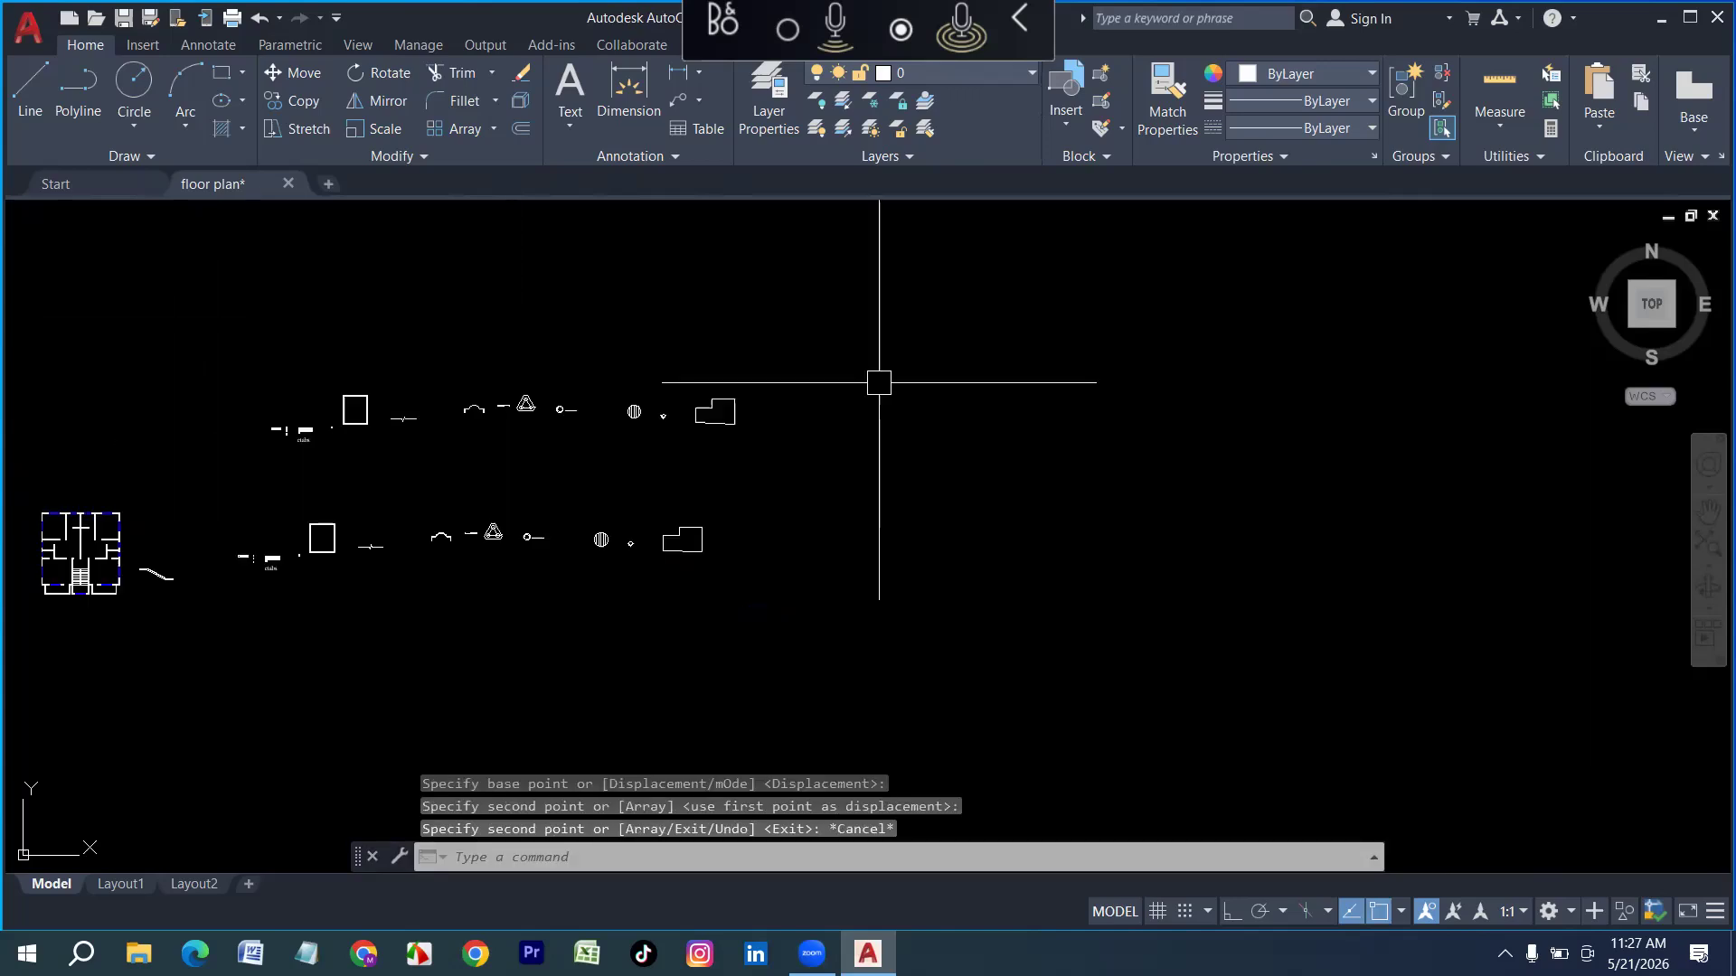
Erase both rows of example figures, keeping the floor plan and the short curve beside it
{"action": "left_click", "coordinate": [862, 356]}
{"action": "left_click", "coordinate": [271, 640]}
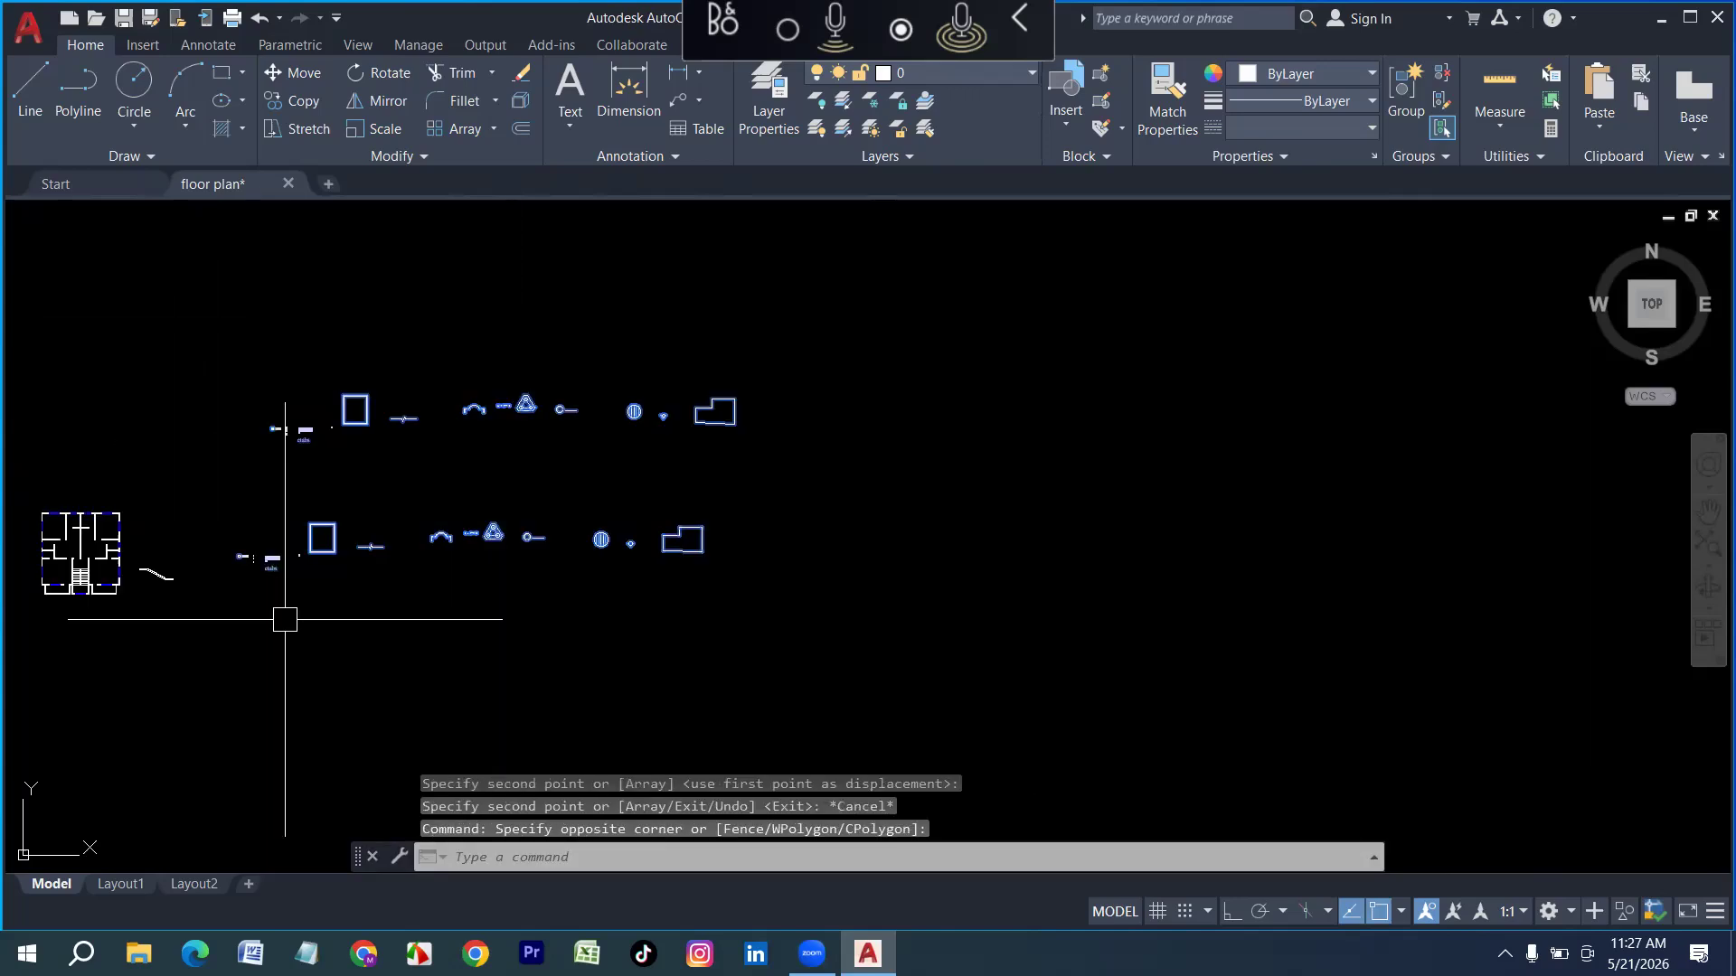
{"action": "key", "text": "Delete"}
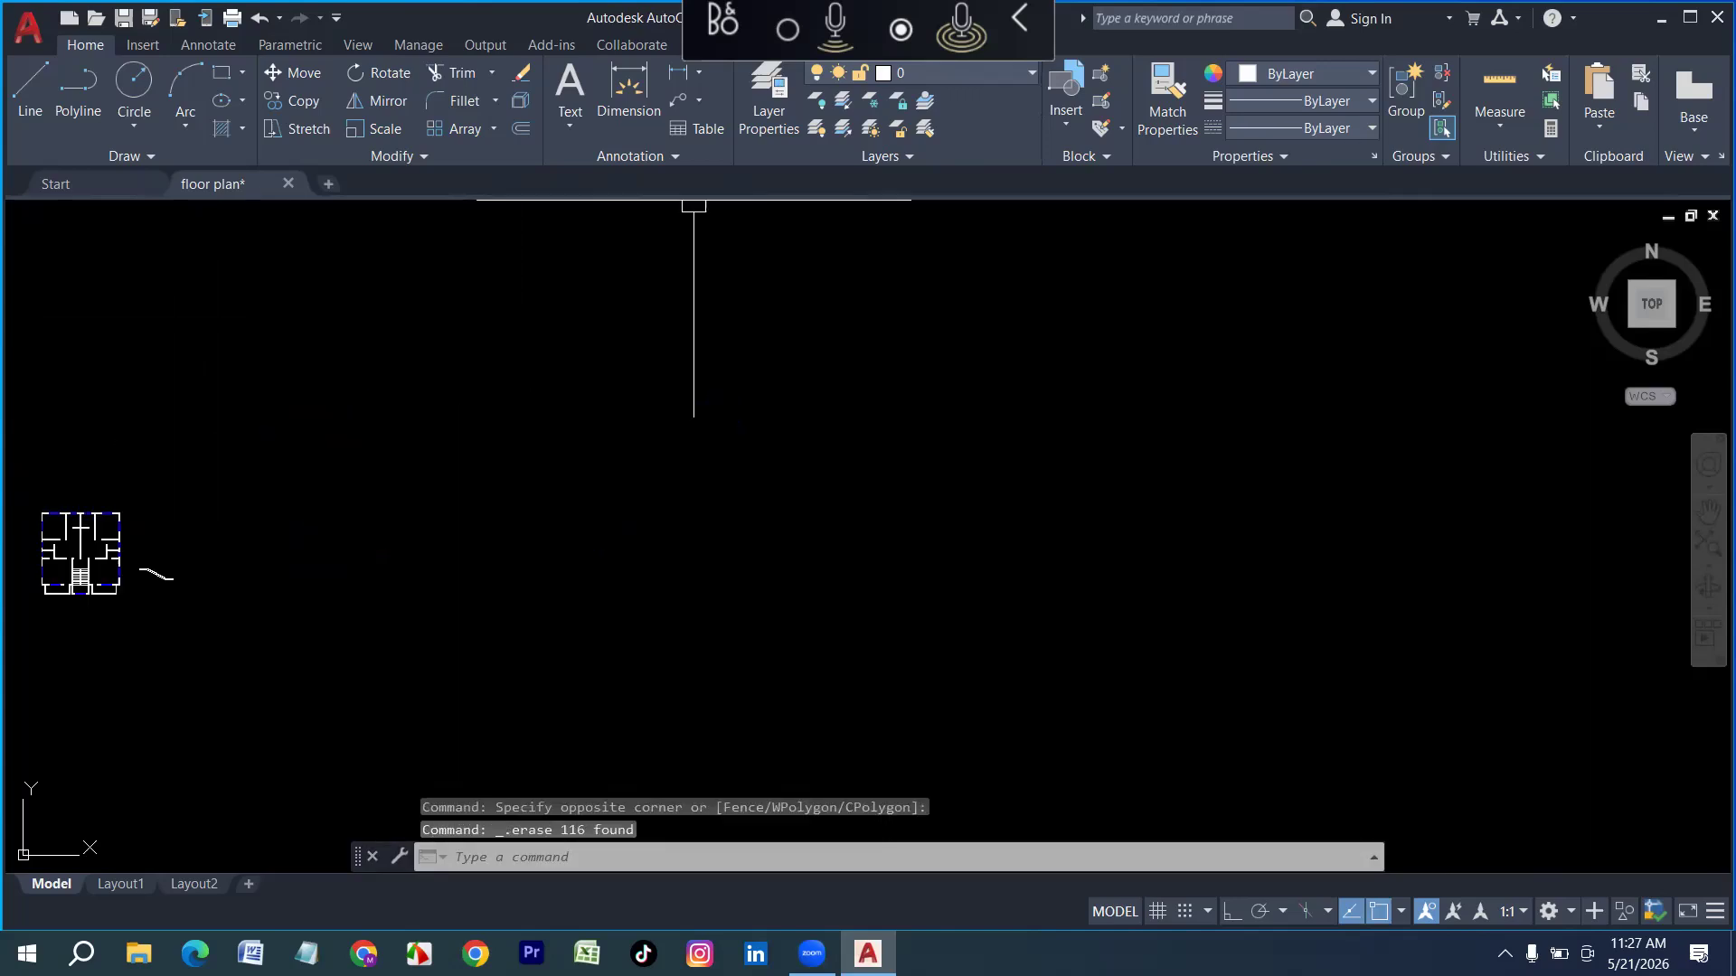